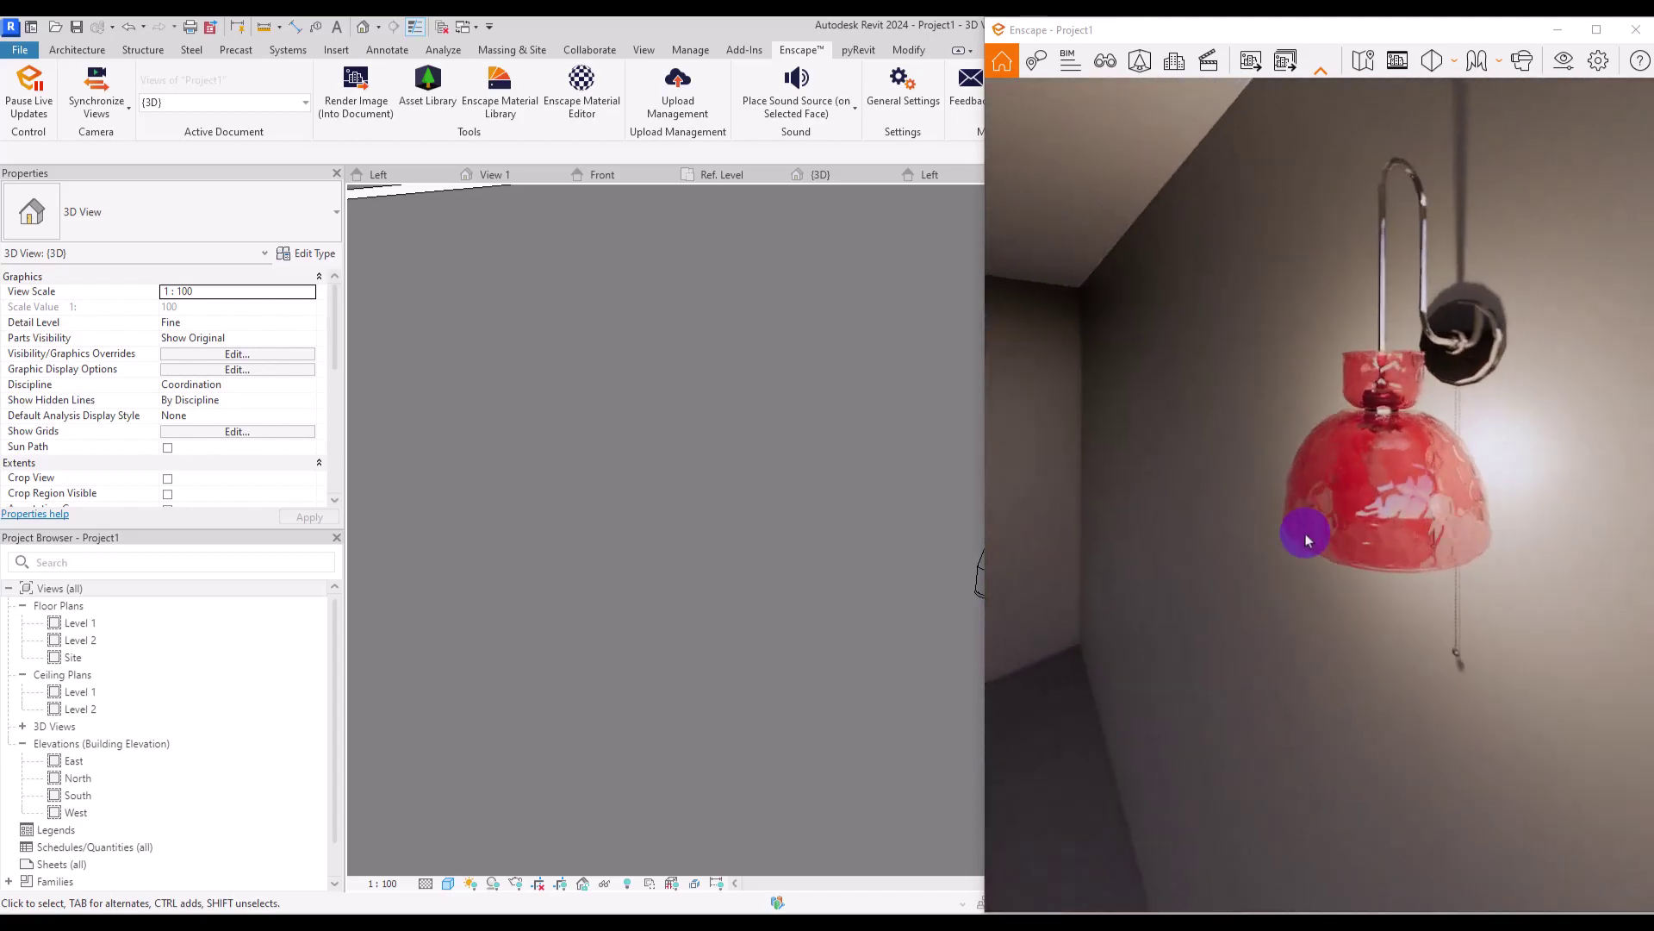
Create a new family from the Generic Model.rft template.
click(100, 385)
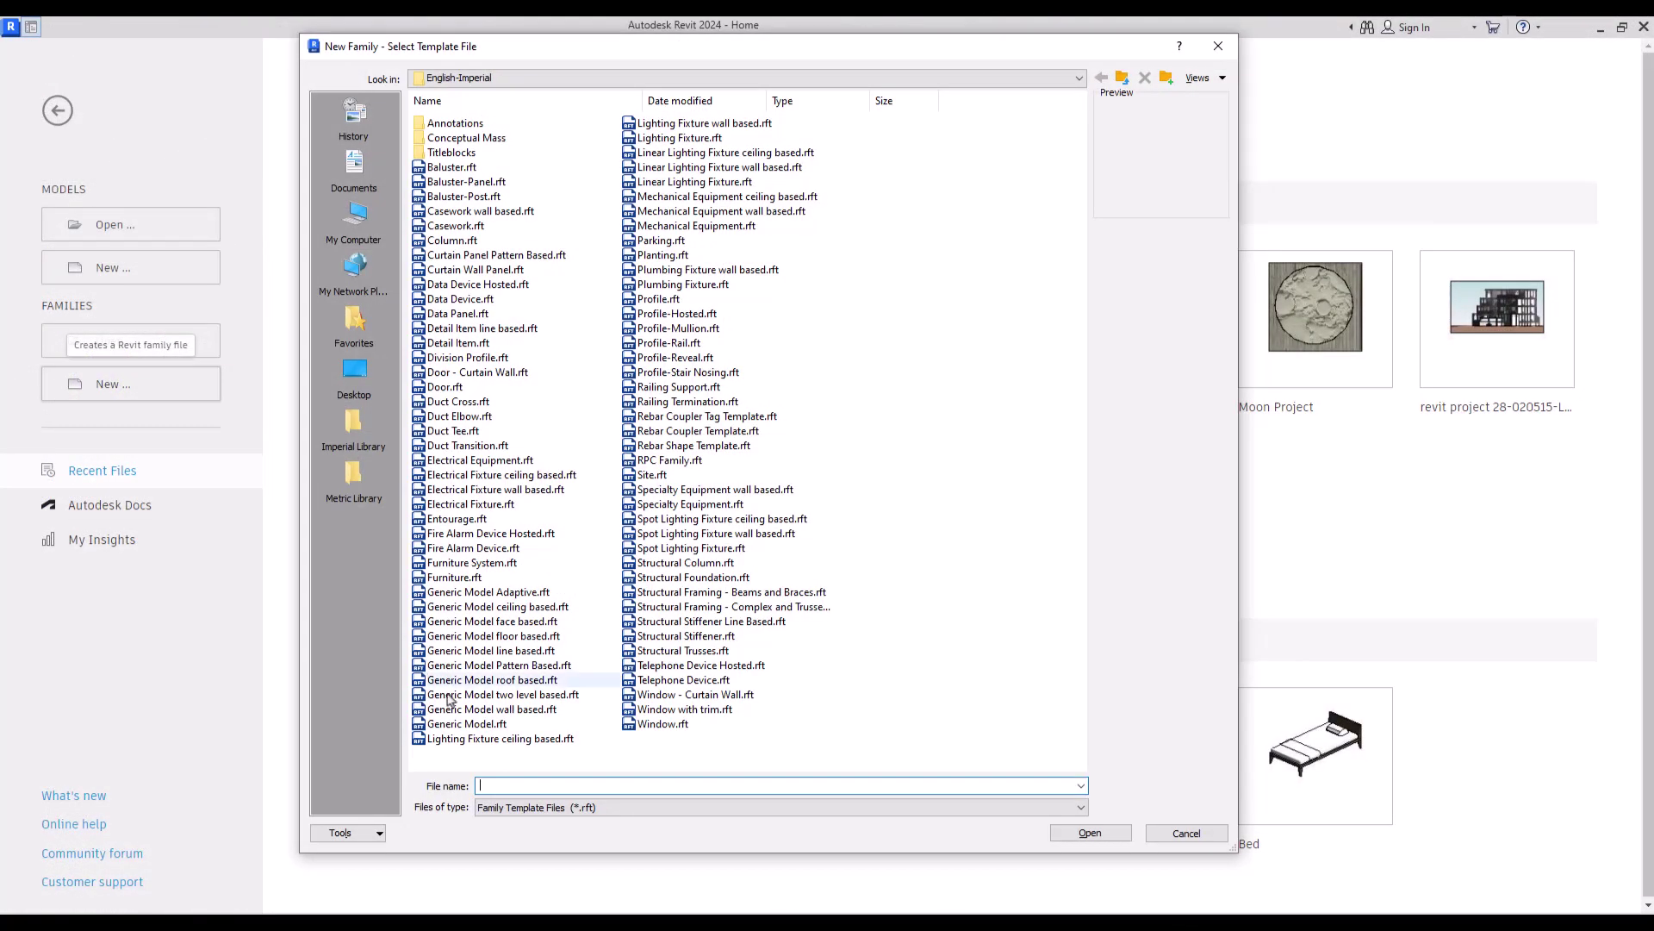
double_click(468, 723)
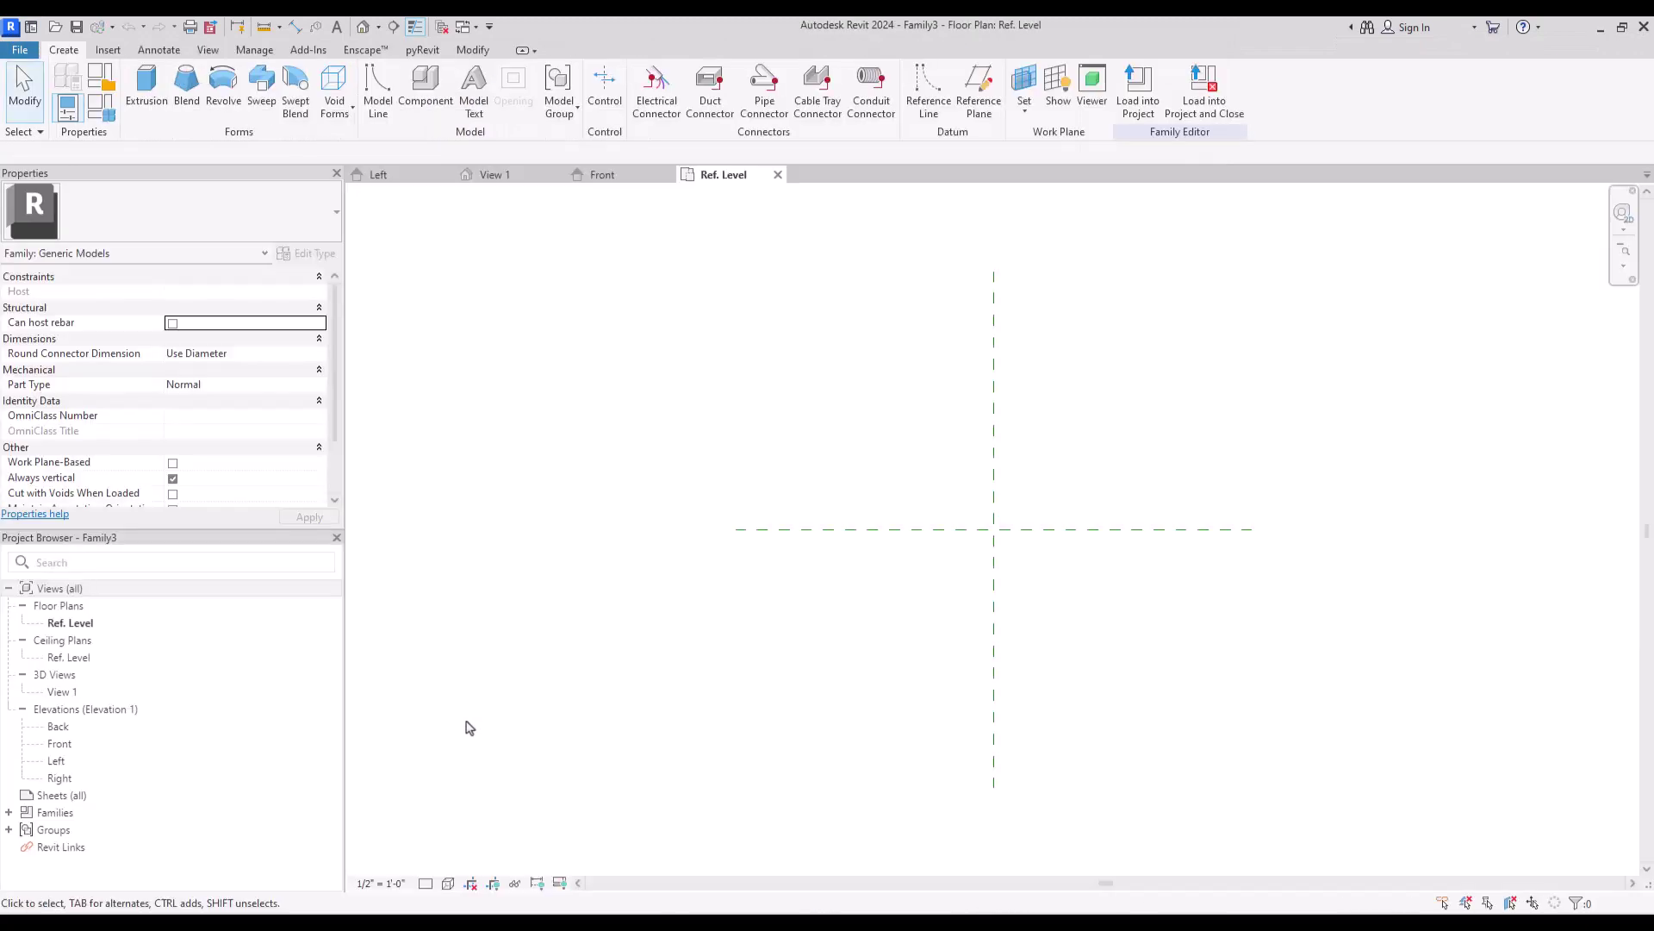
Set the family's length units to meters with 2 decimal places.
key(u)
key(n)
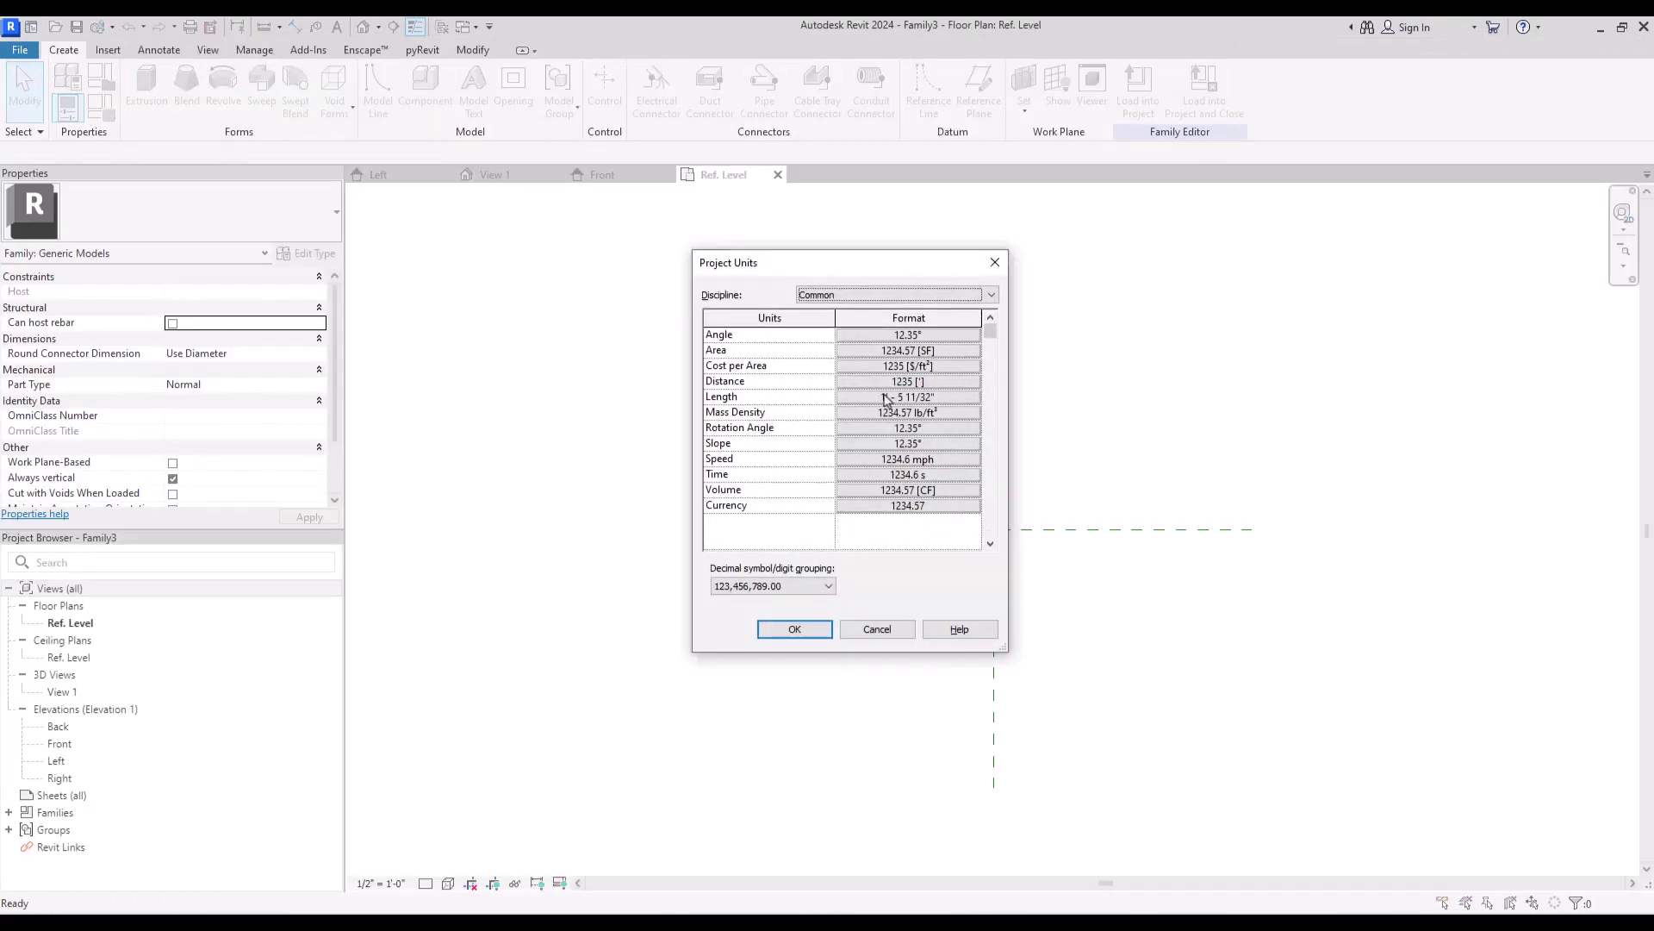
click(886, 399)
click(586, 318)
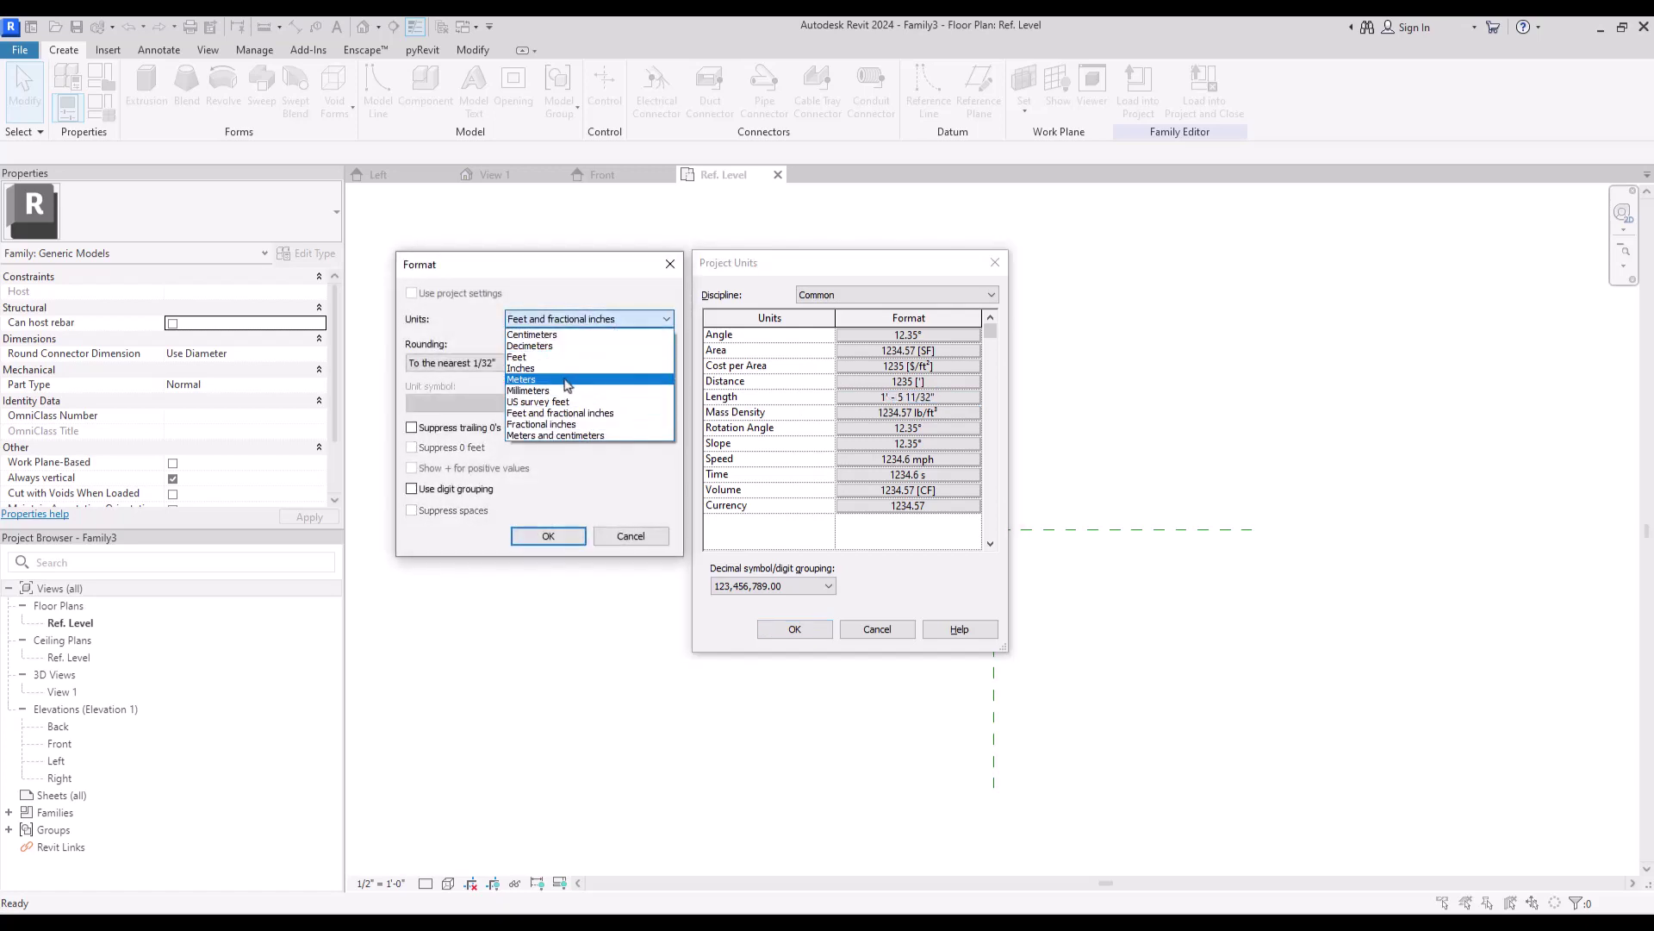
click(568, 380)
click(457, 364)
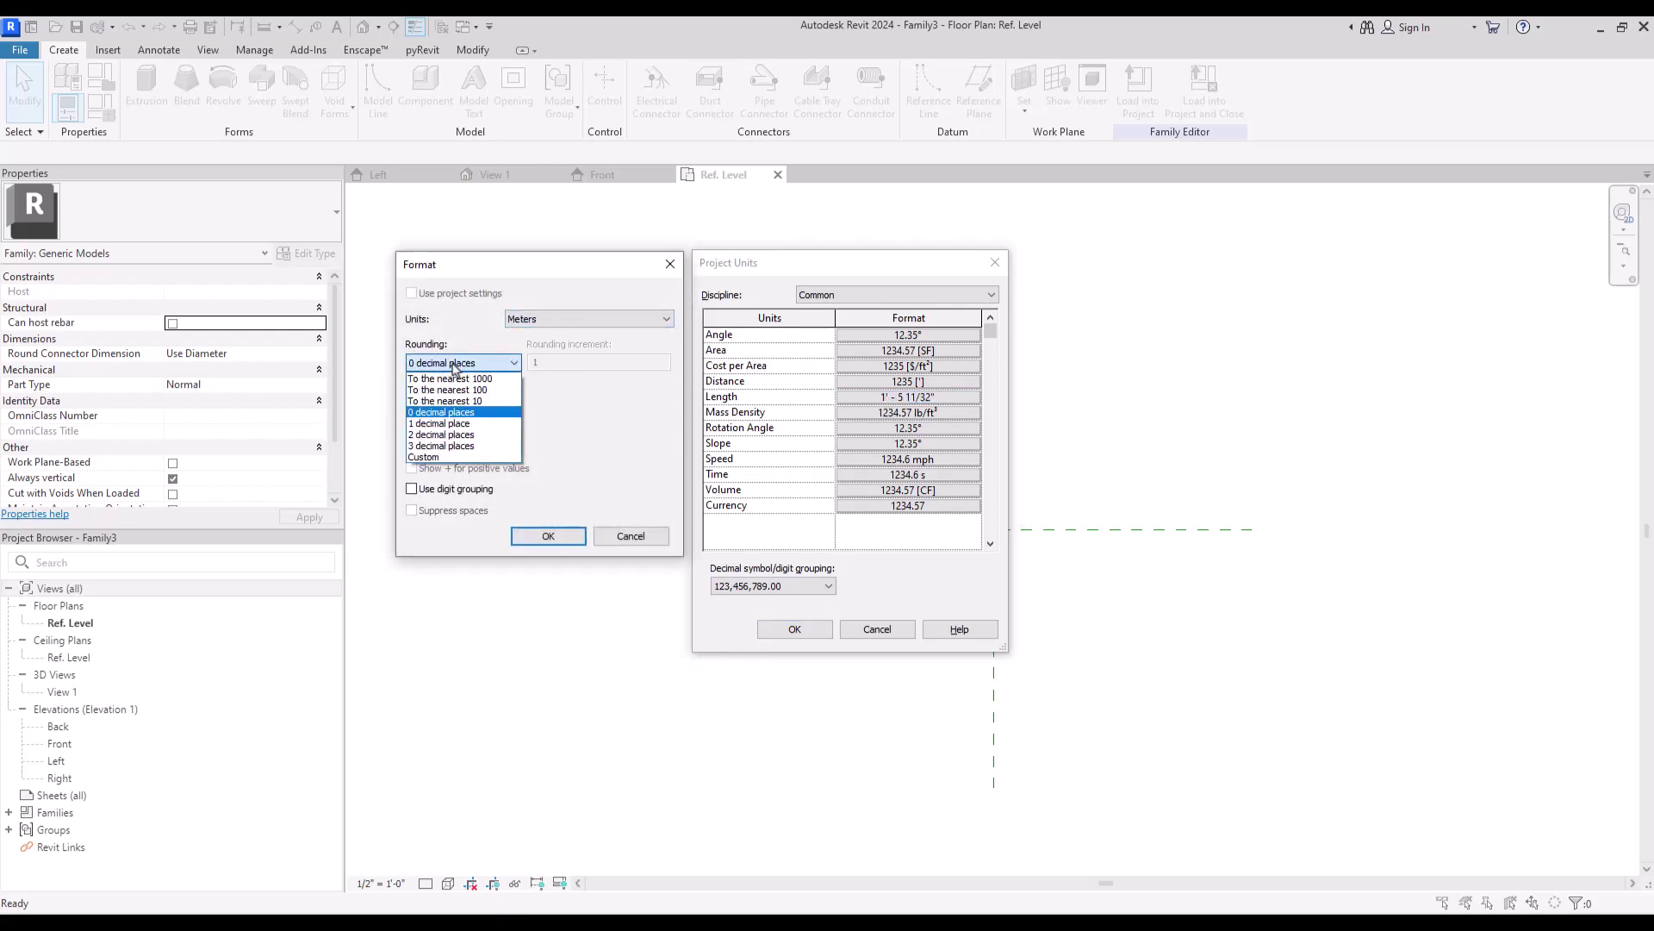
click(466, 445)
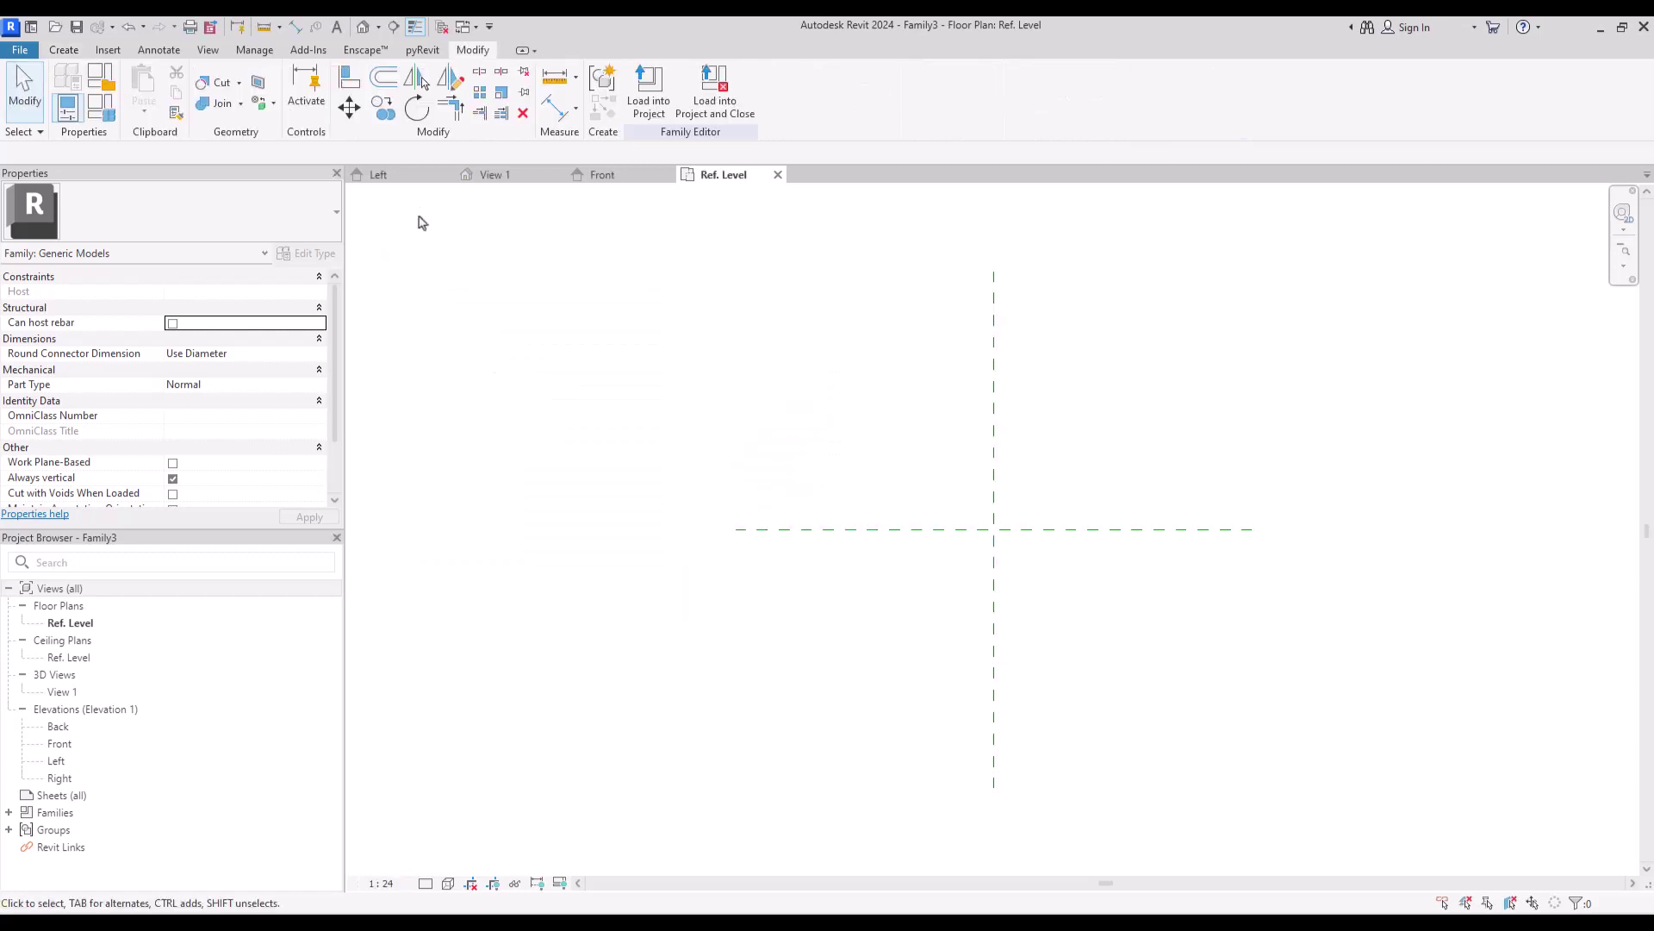
In the Left elevation, start a Revolve and draw its axis line about 1.86 m long along the Ref. Level, across the center plane.
click(394, 176)
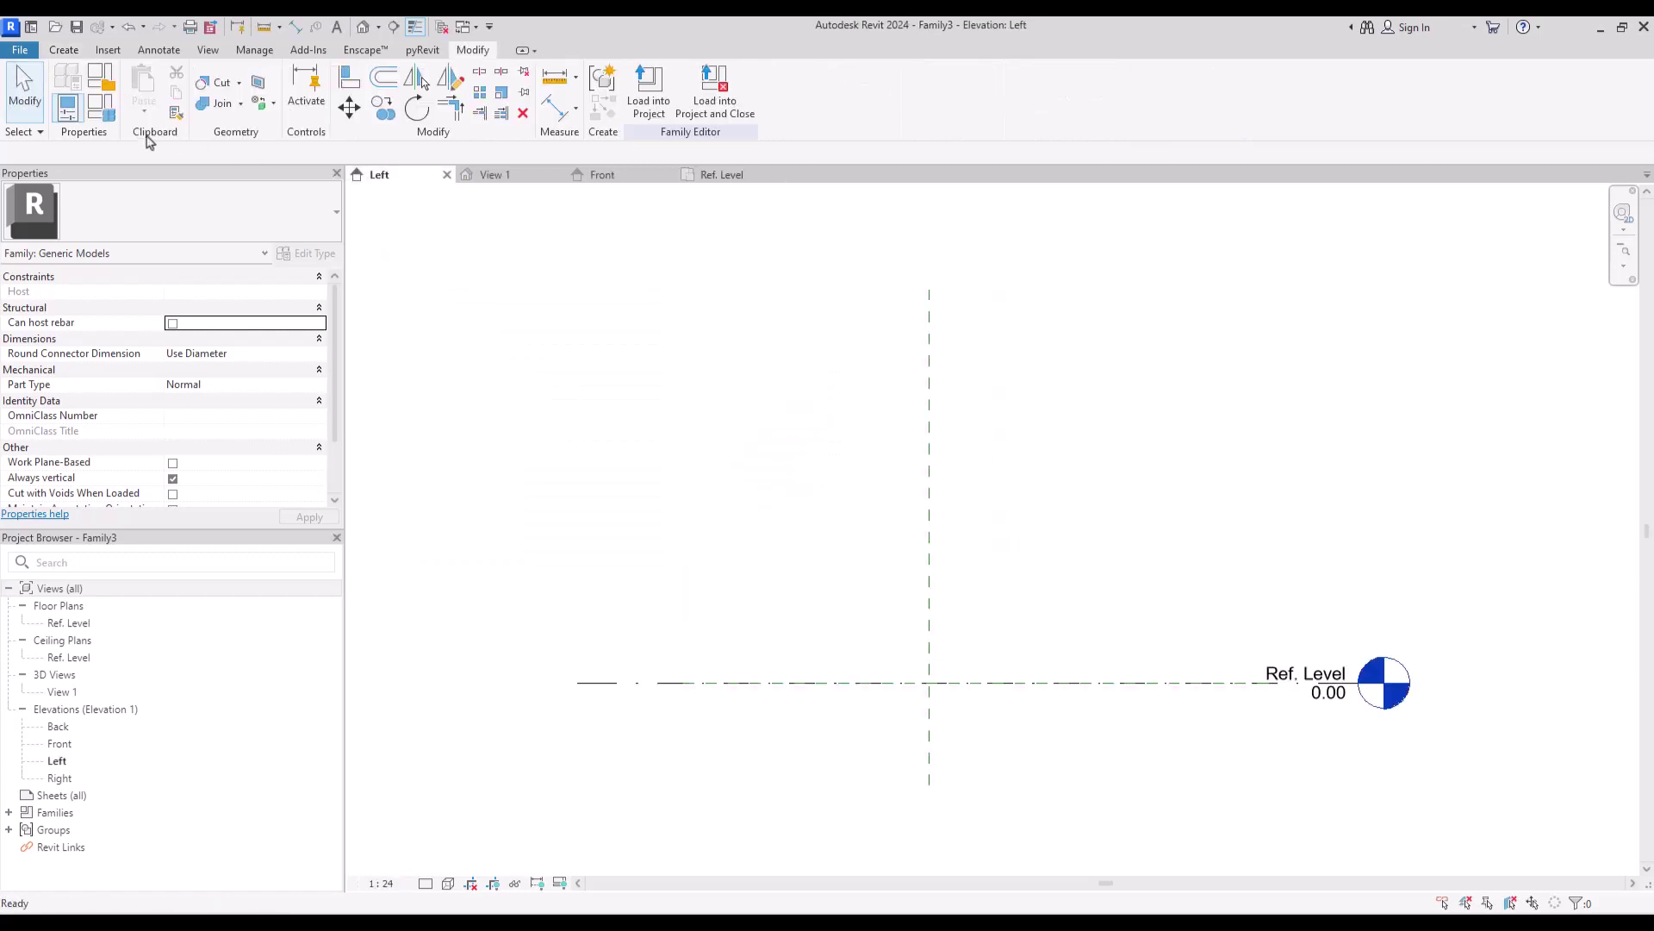
click(77, 56)
click(222, 87)
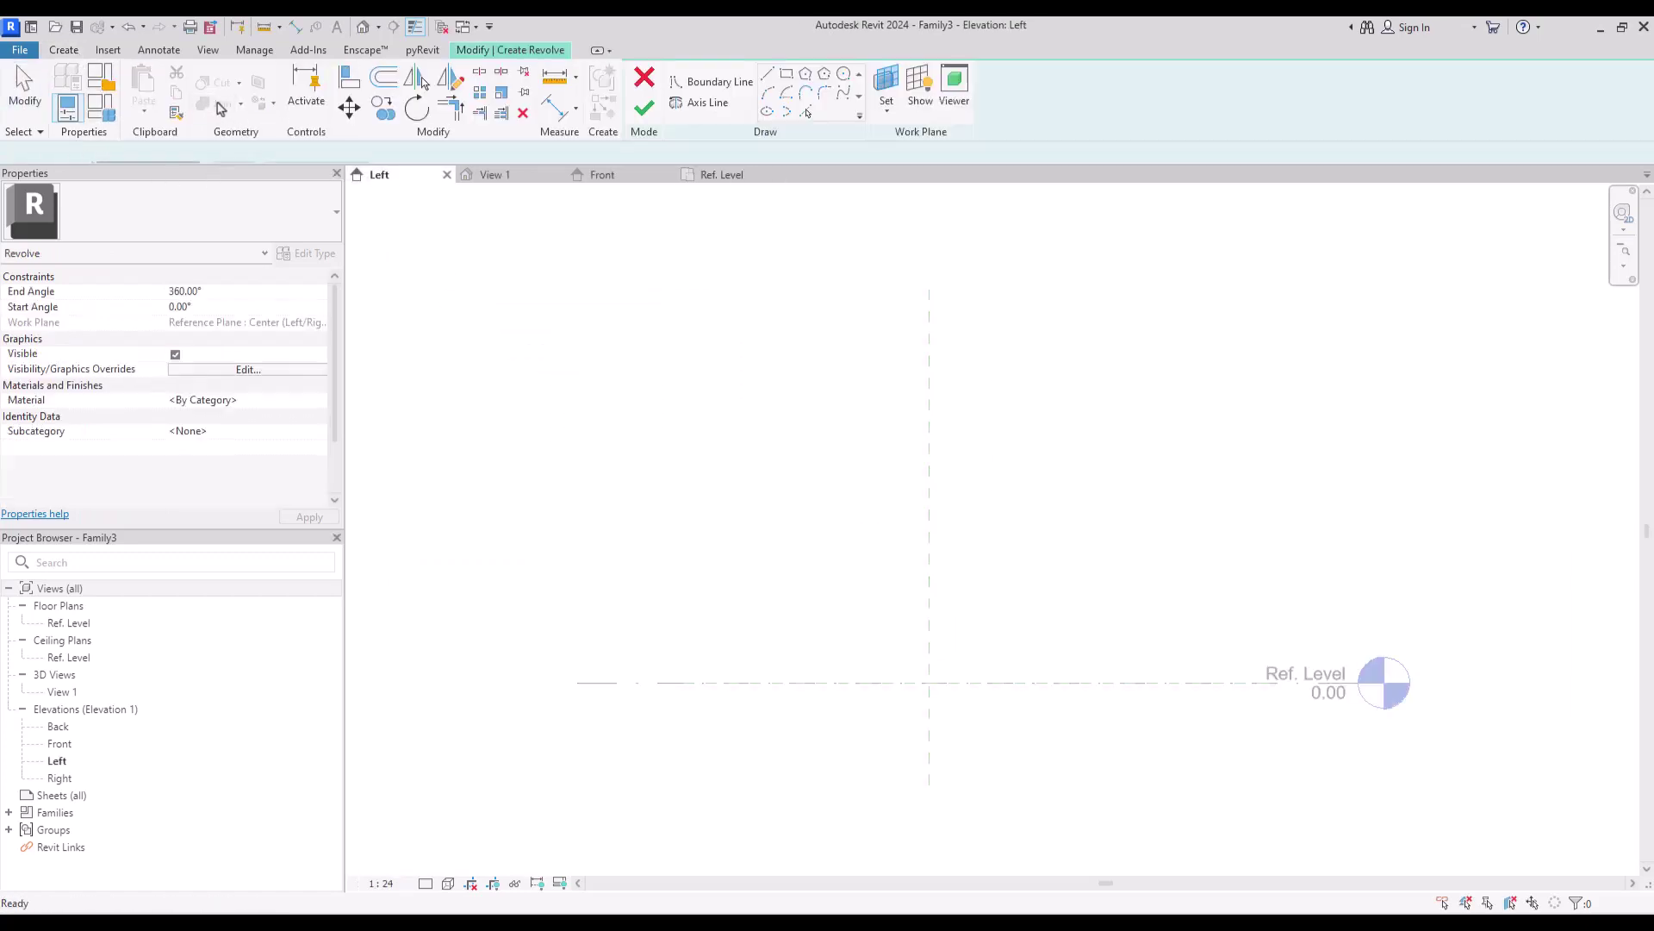
click(701, 102)
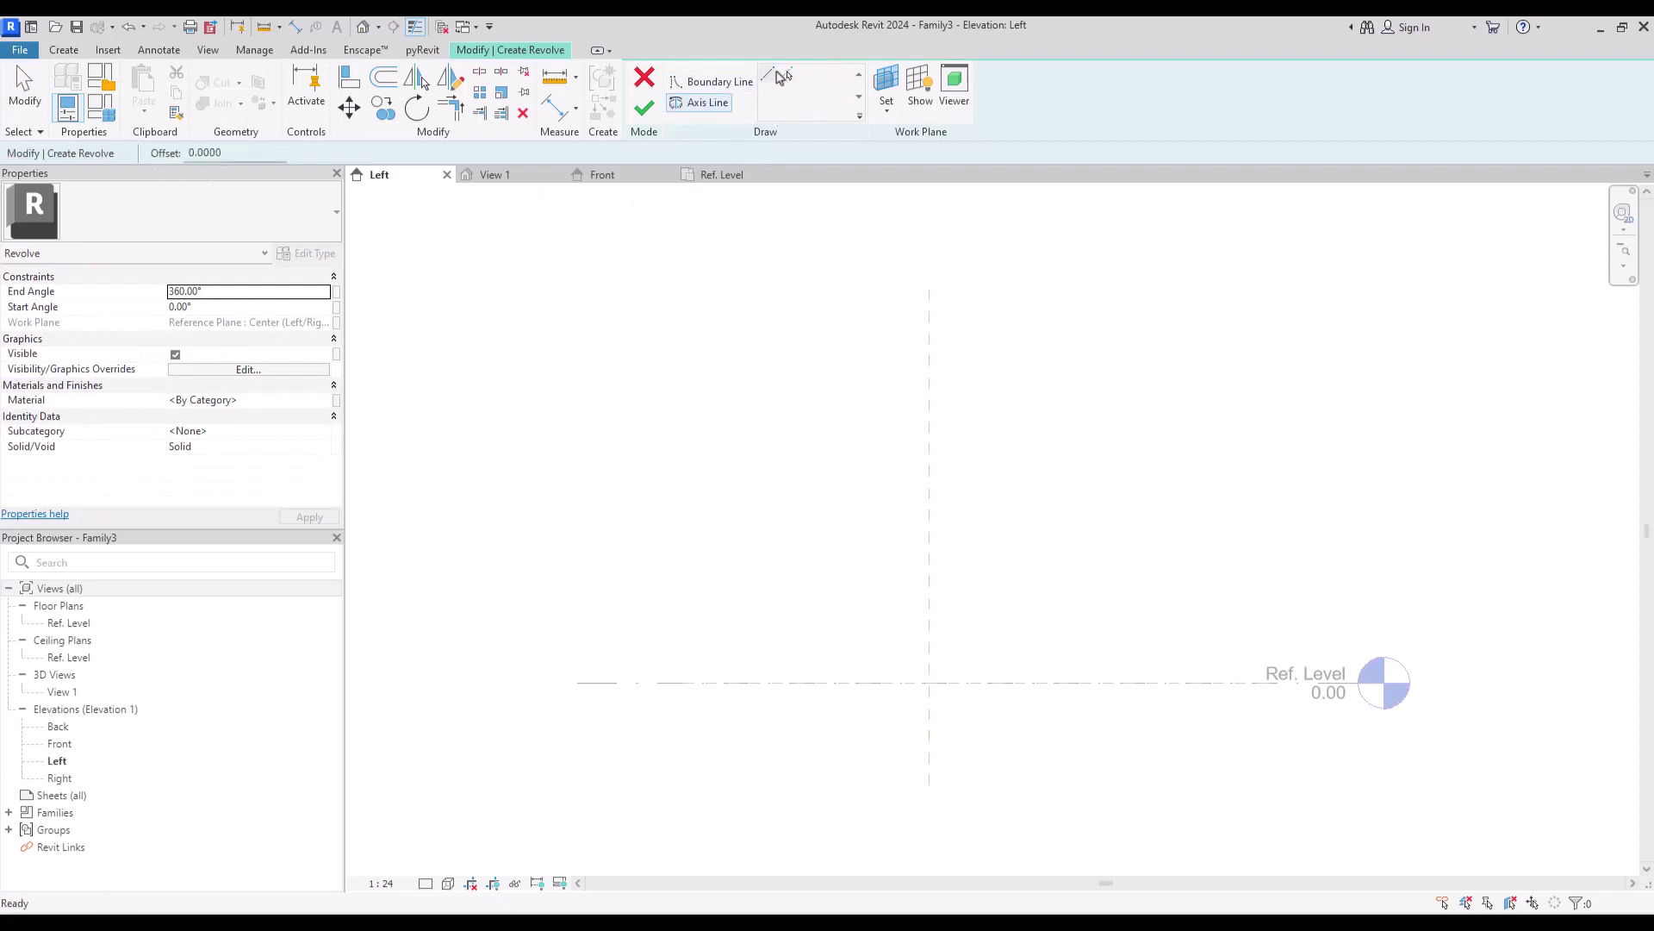
click(762, 681)
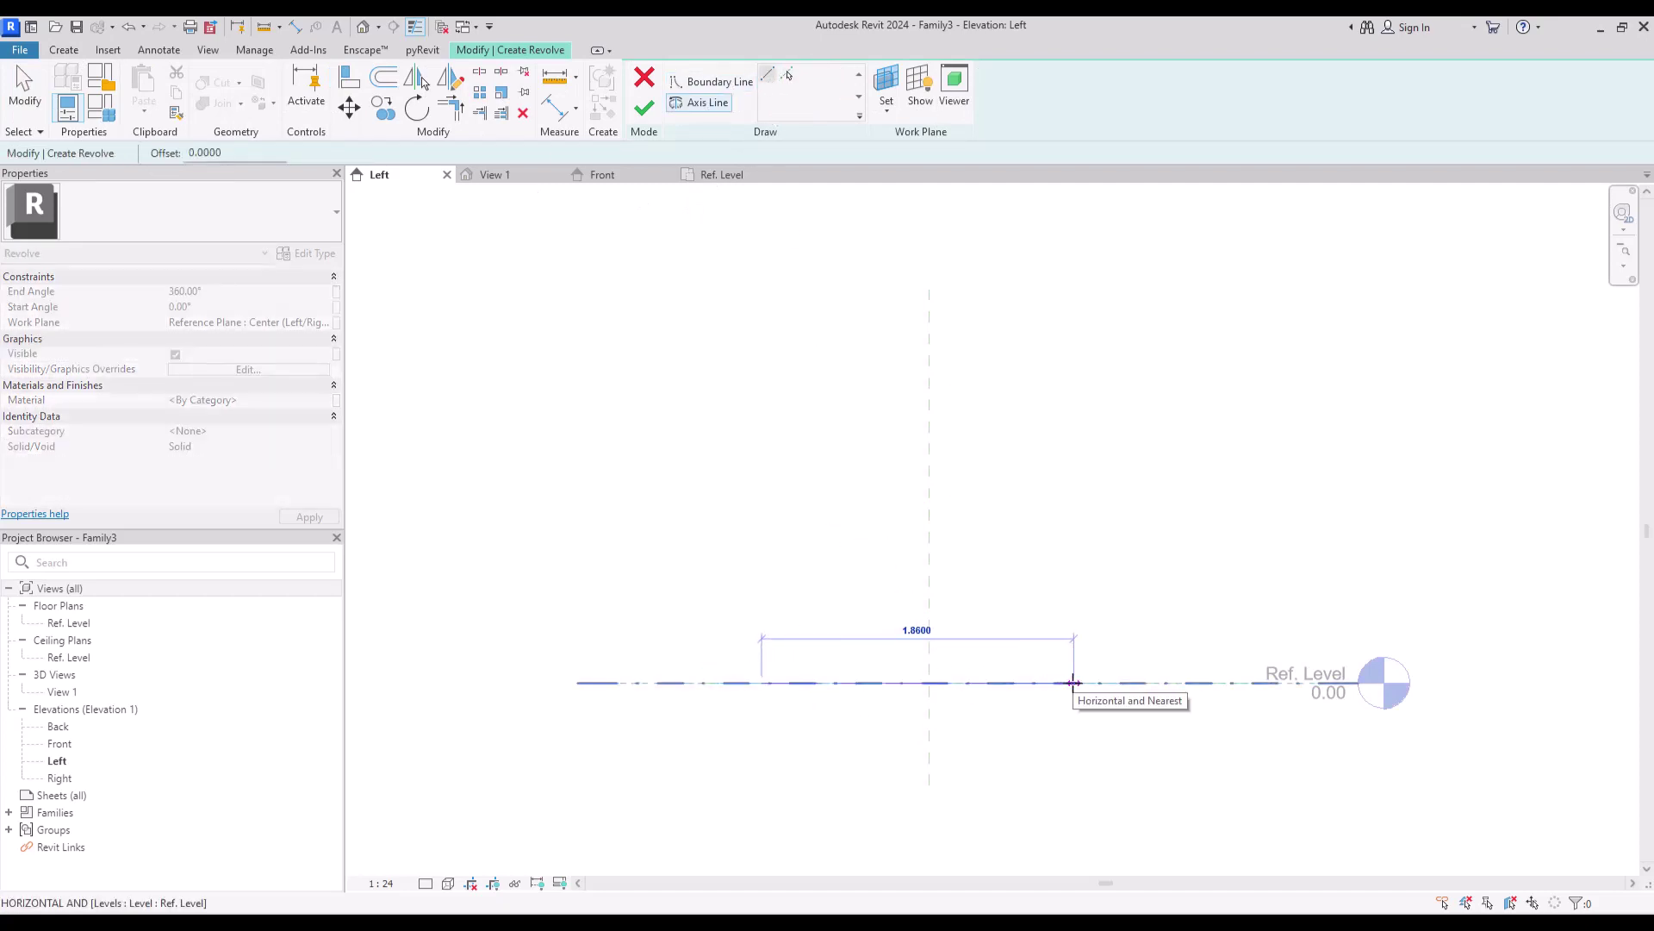
click(1074, 683)
click(791, 766)
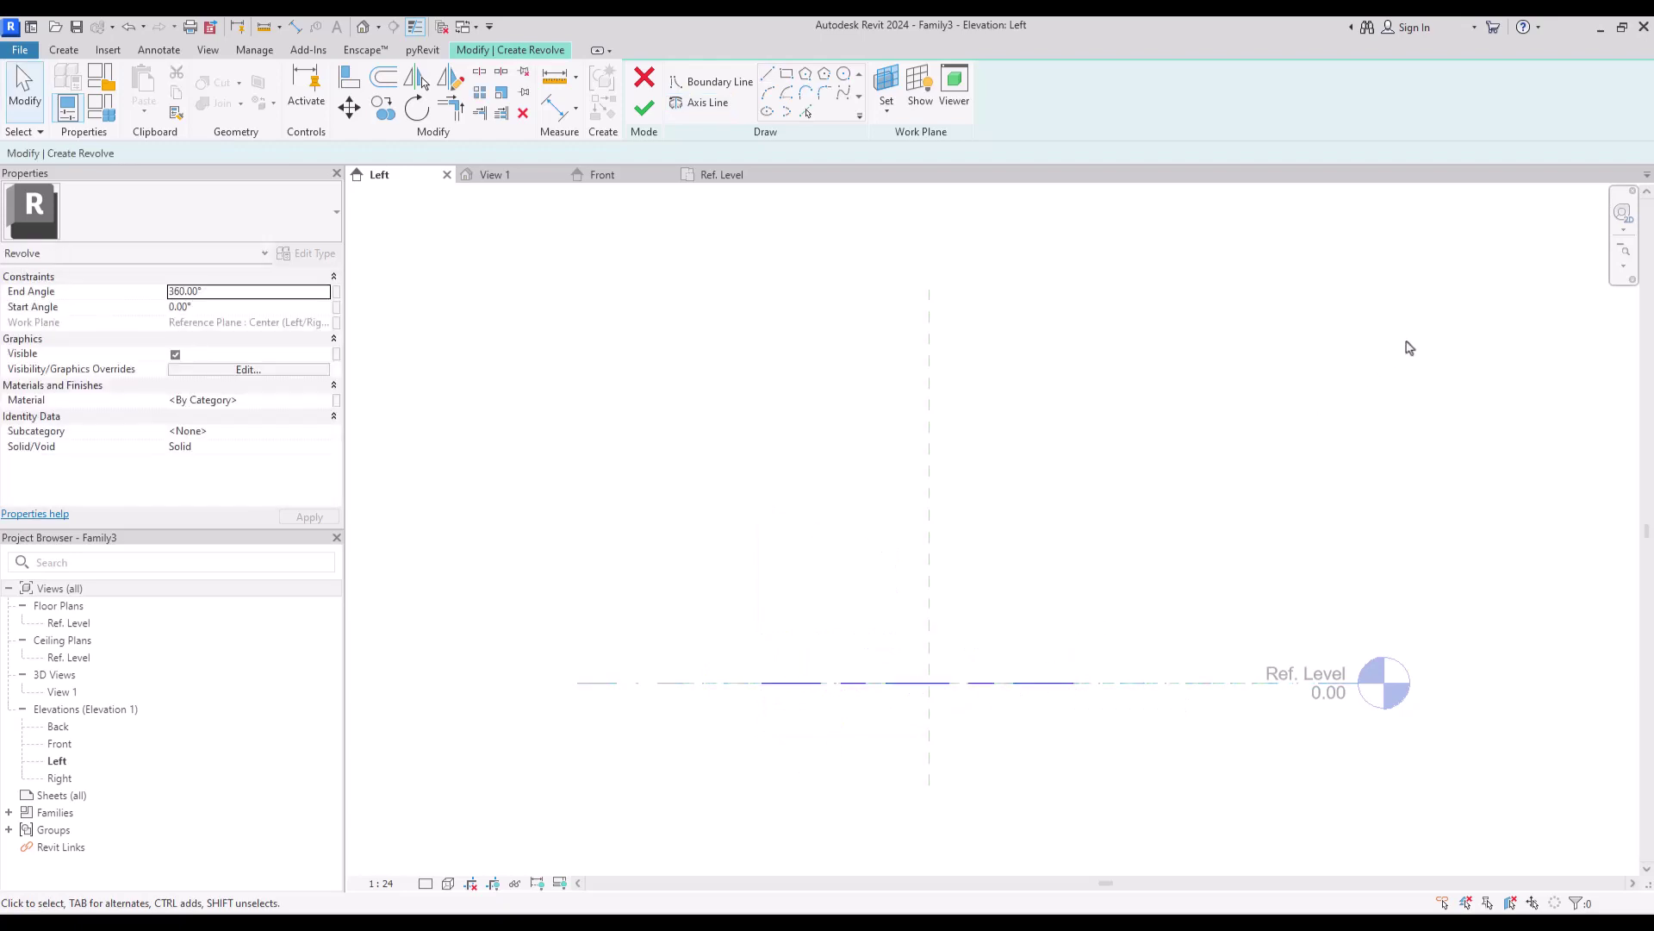
Begin the revolve boundary at the intersection of the center plane and axis with a 0.05 m upward line and a 0.005 m outward horizontal line.
scroll(948, 448, up, 4)
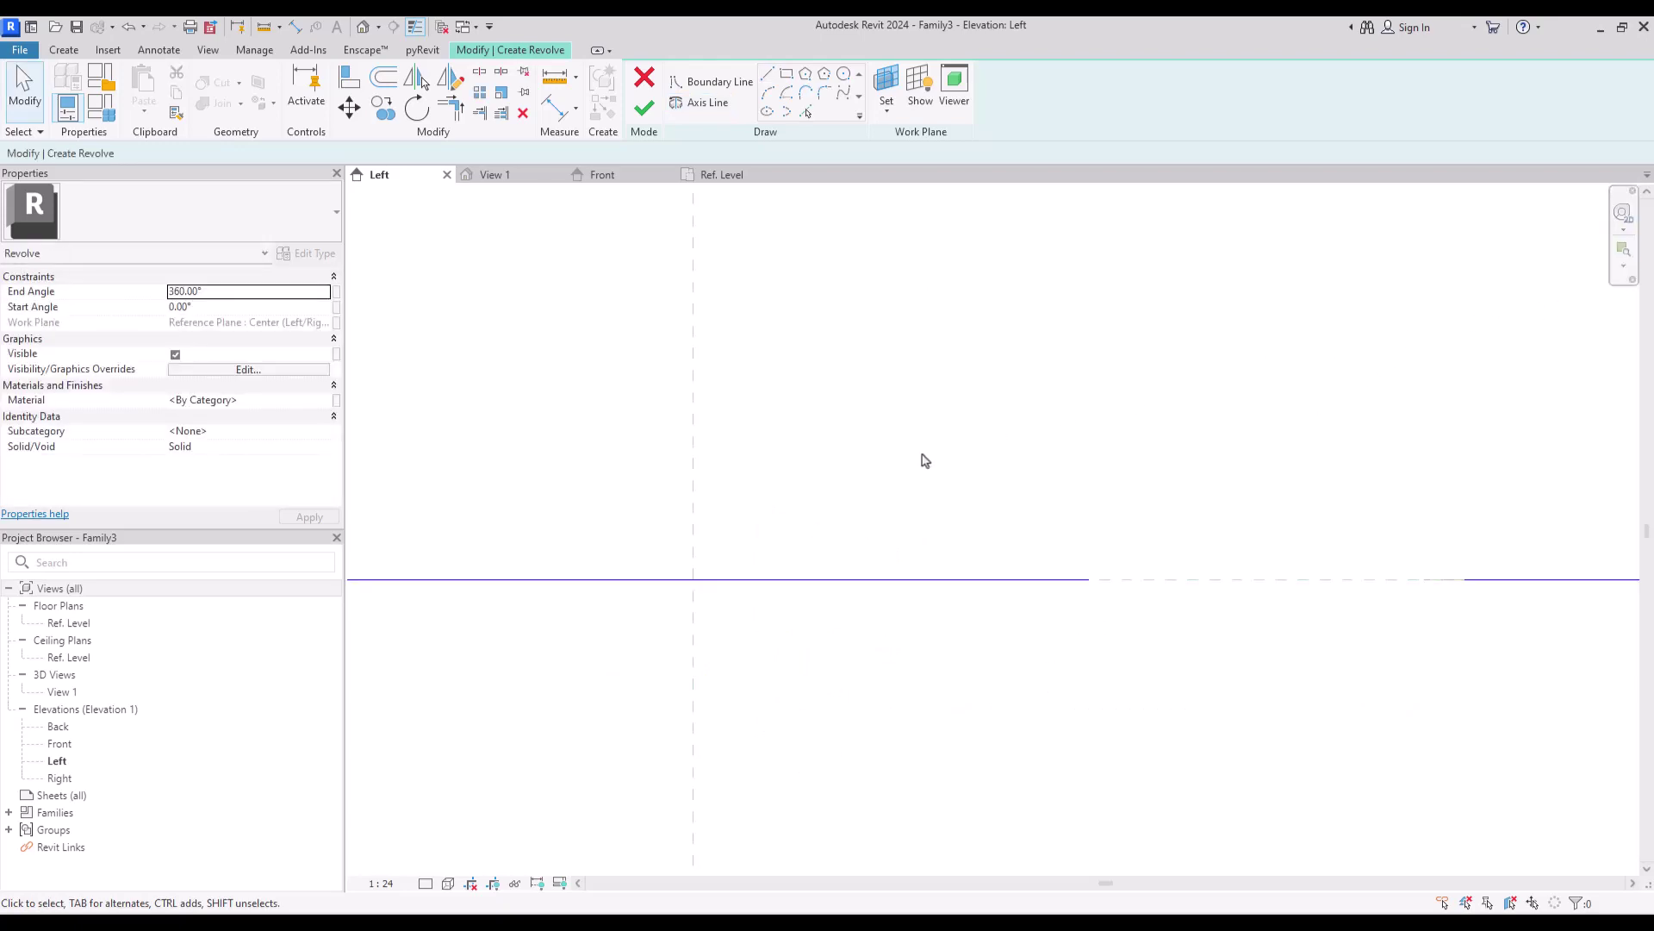
click(715, 81)
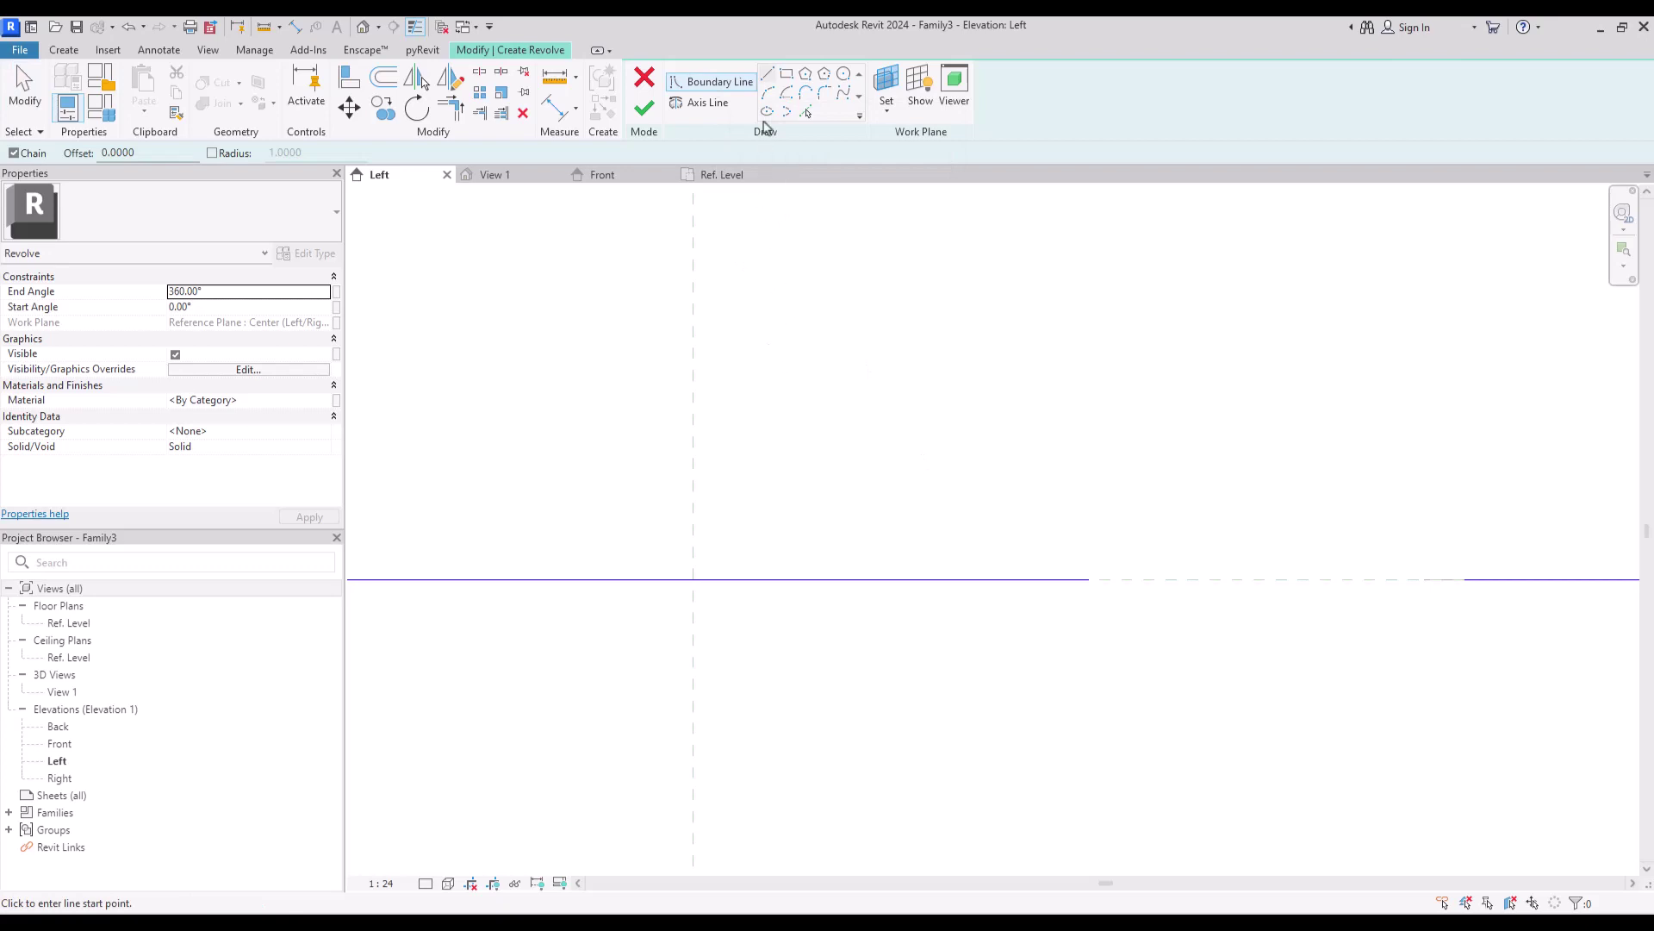
click(693, 577)
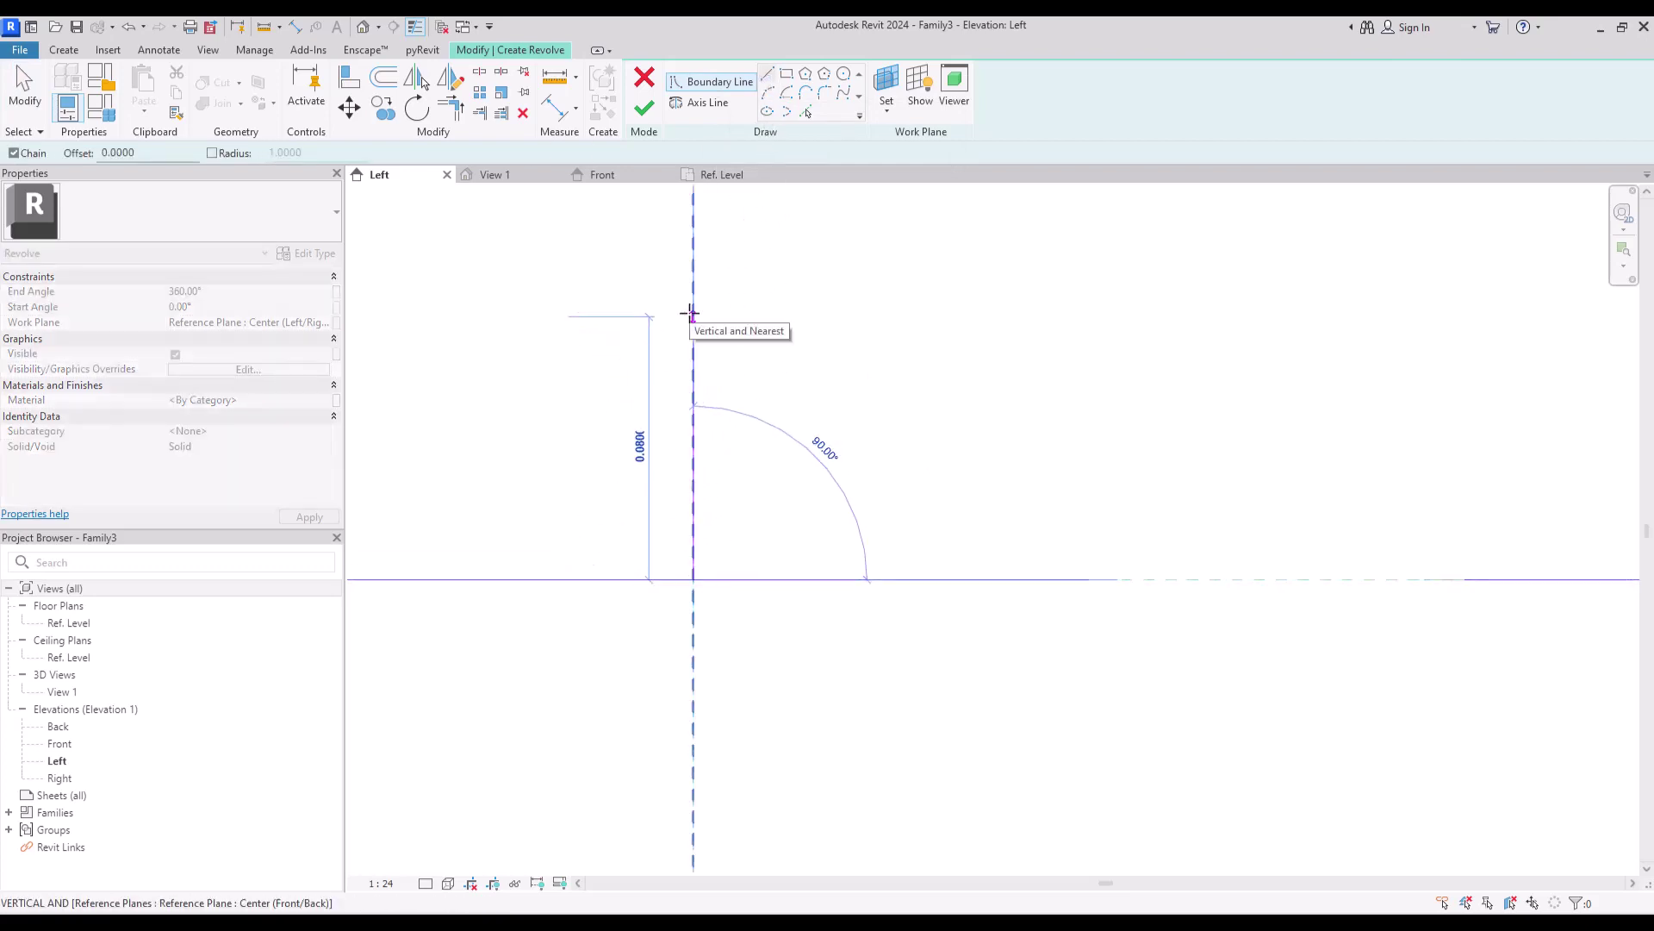
text(0.)
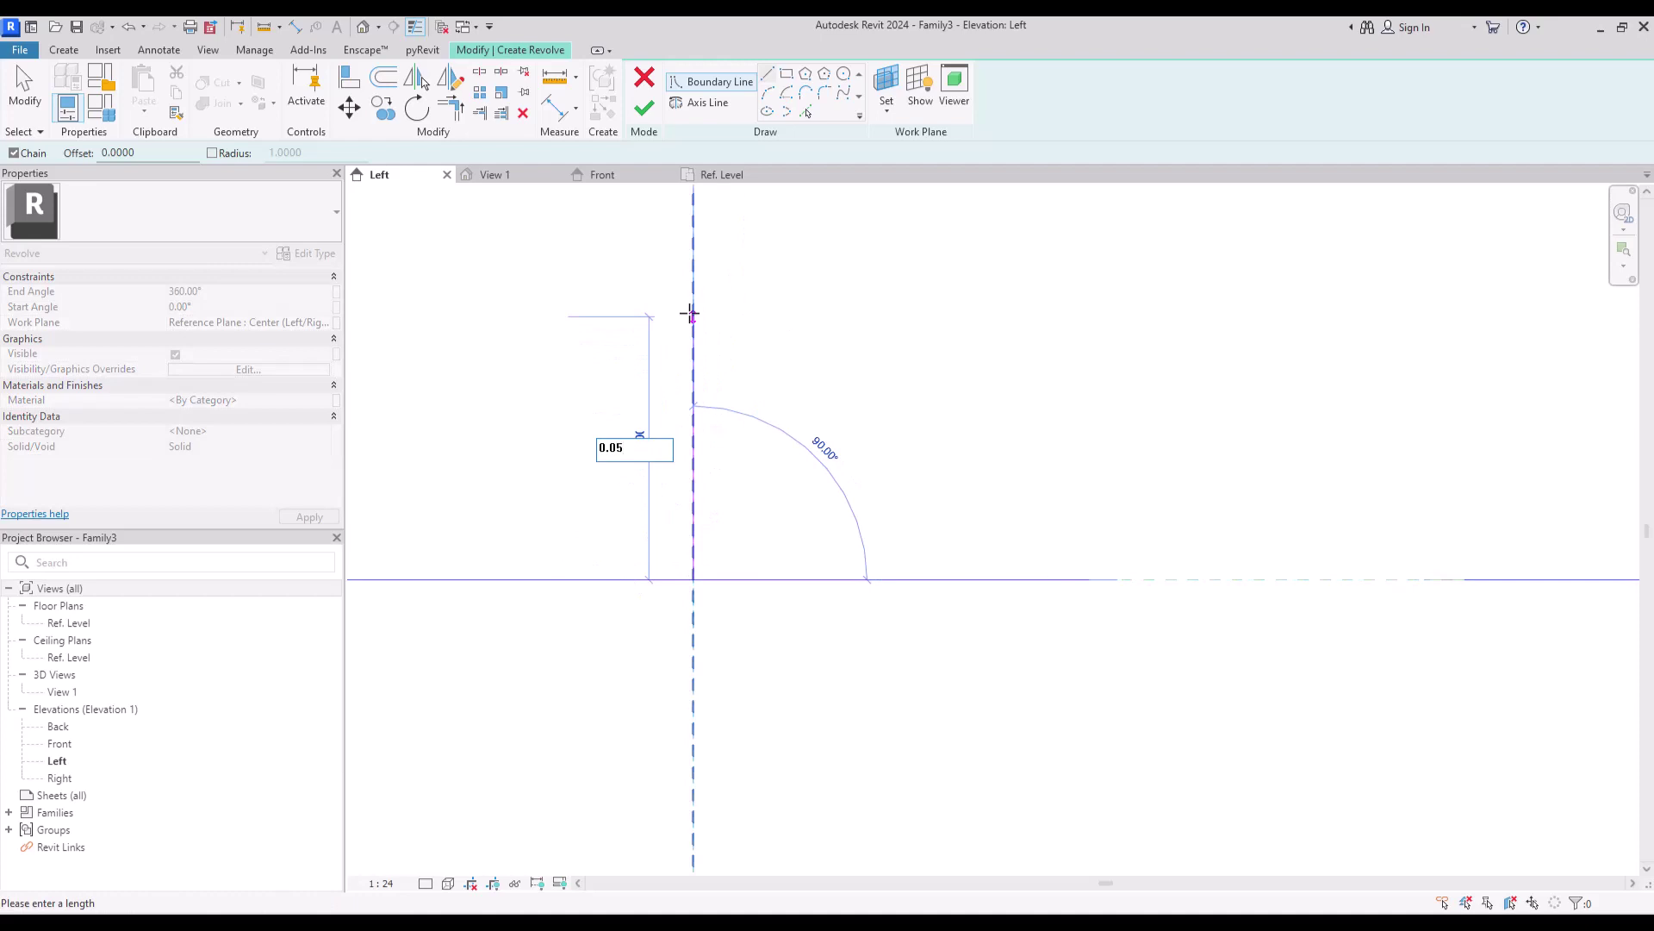
text(05)
key(Return)
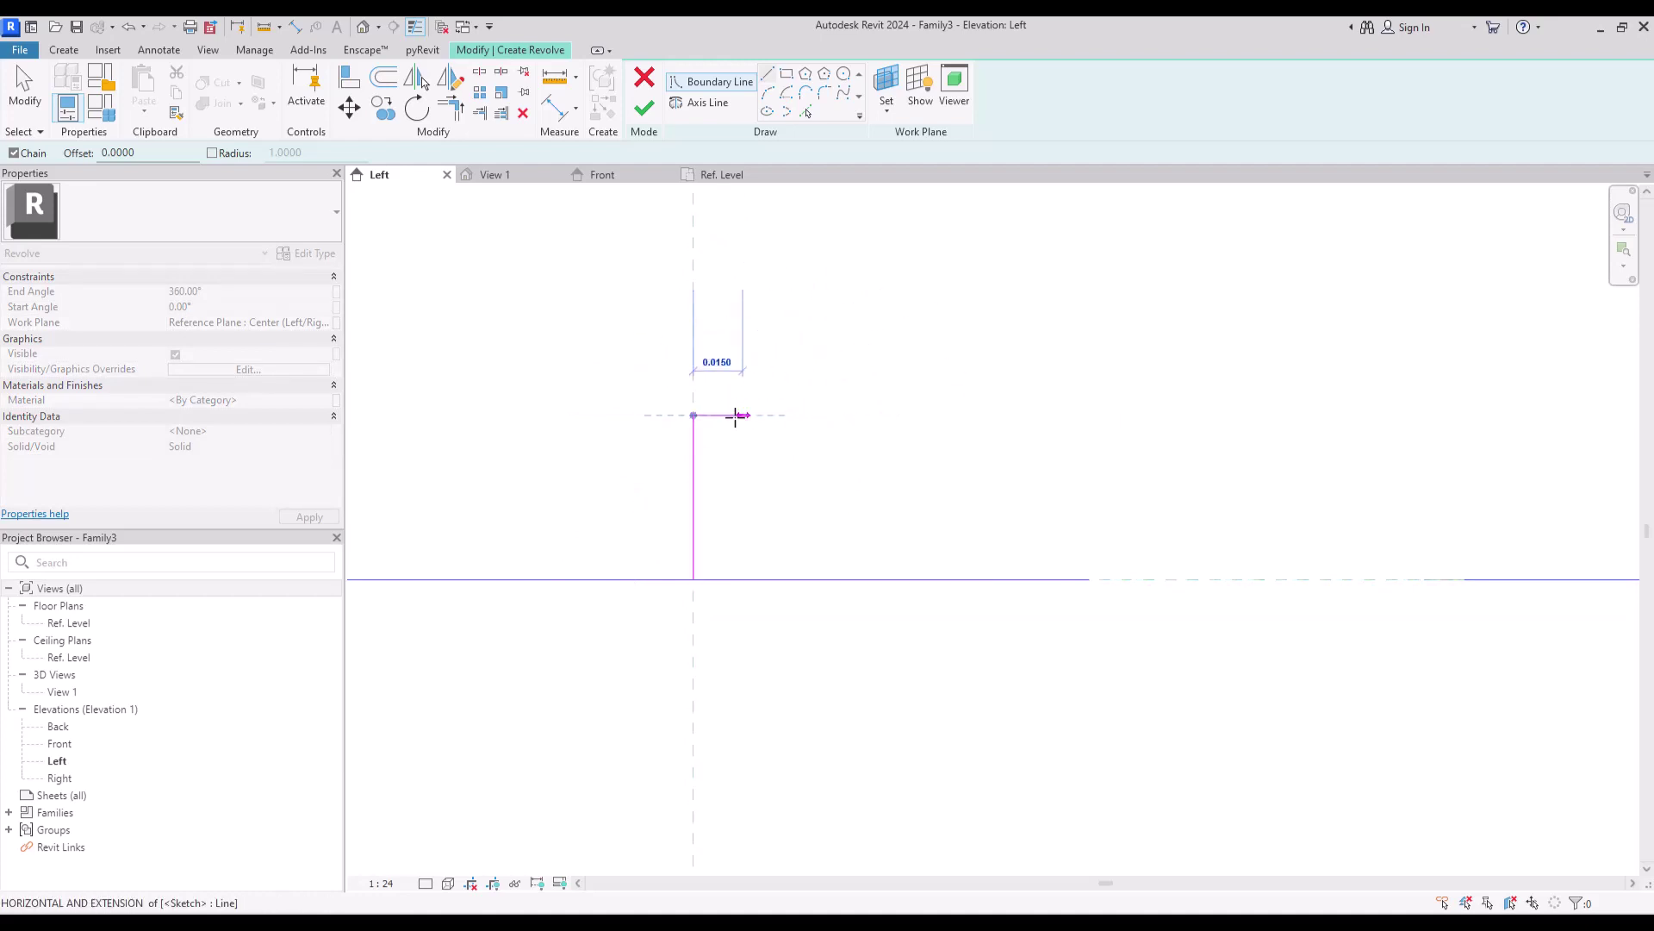
text(0.005)
key(Return)
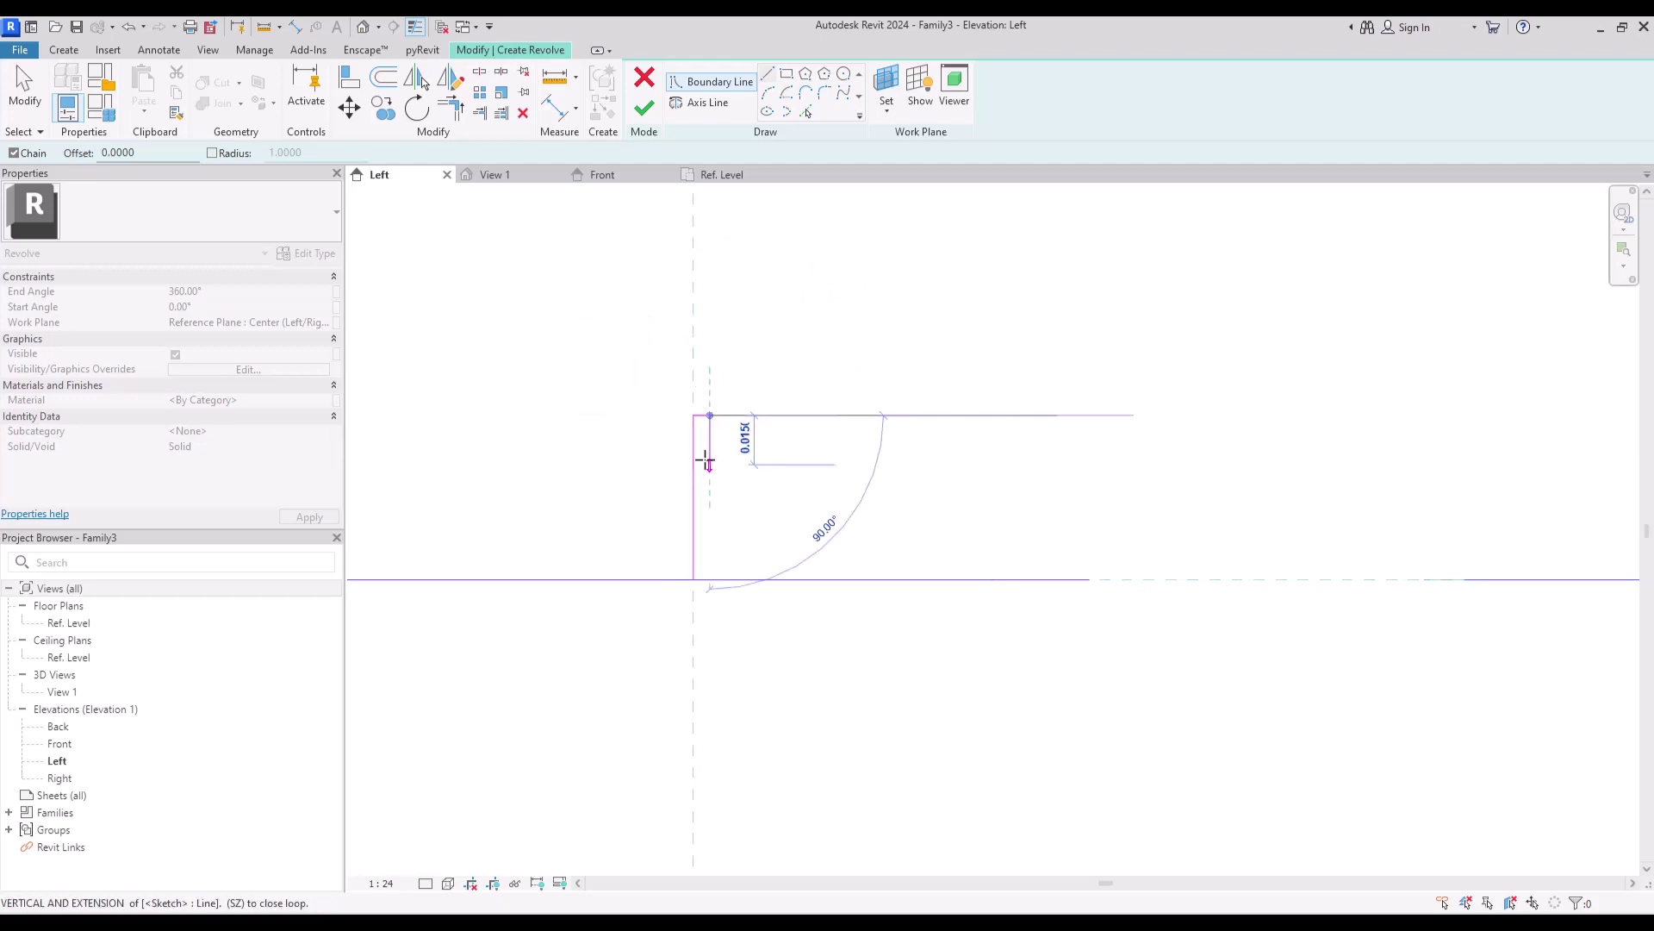
text(0.005)
Continue the boundary 0.005 m down and 0.01 m outward, and add a vertical line down to just above the axis.
key(Return)
text(0.01)
key(Return)
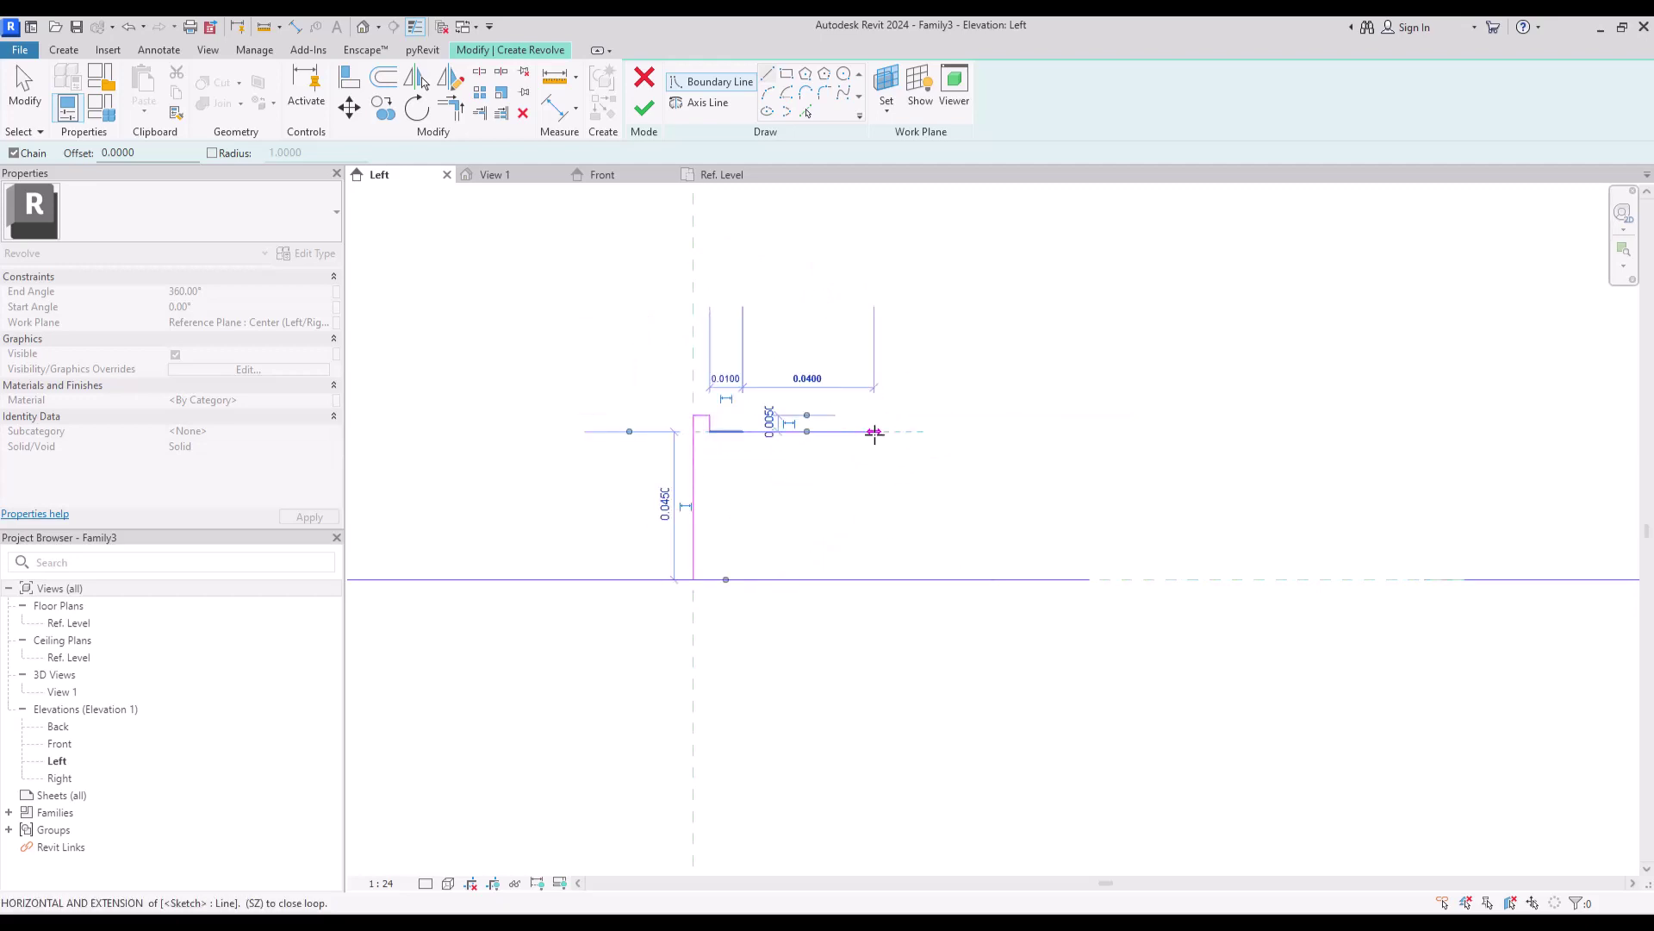
click(742, 546)
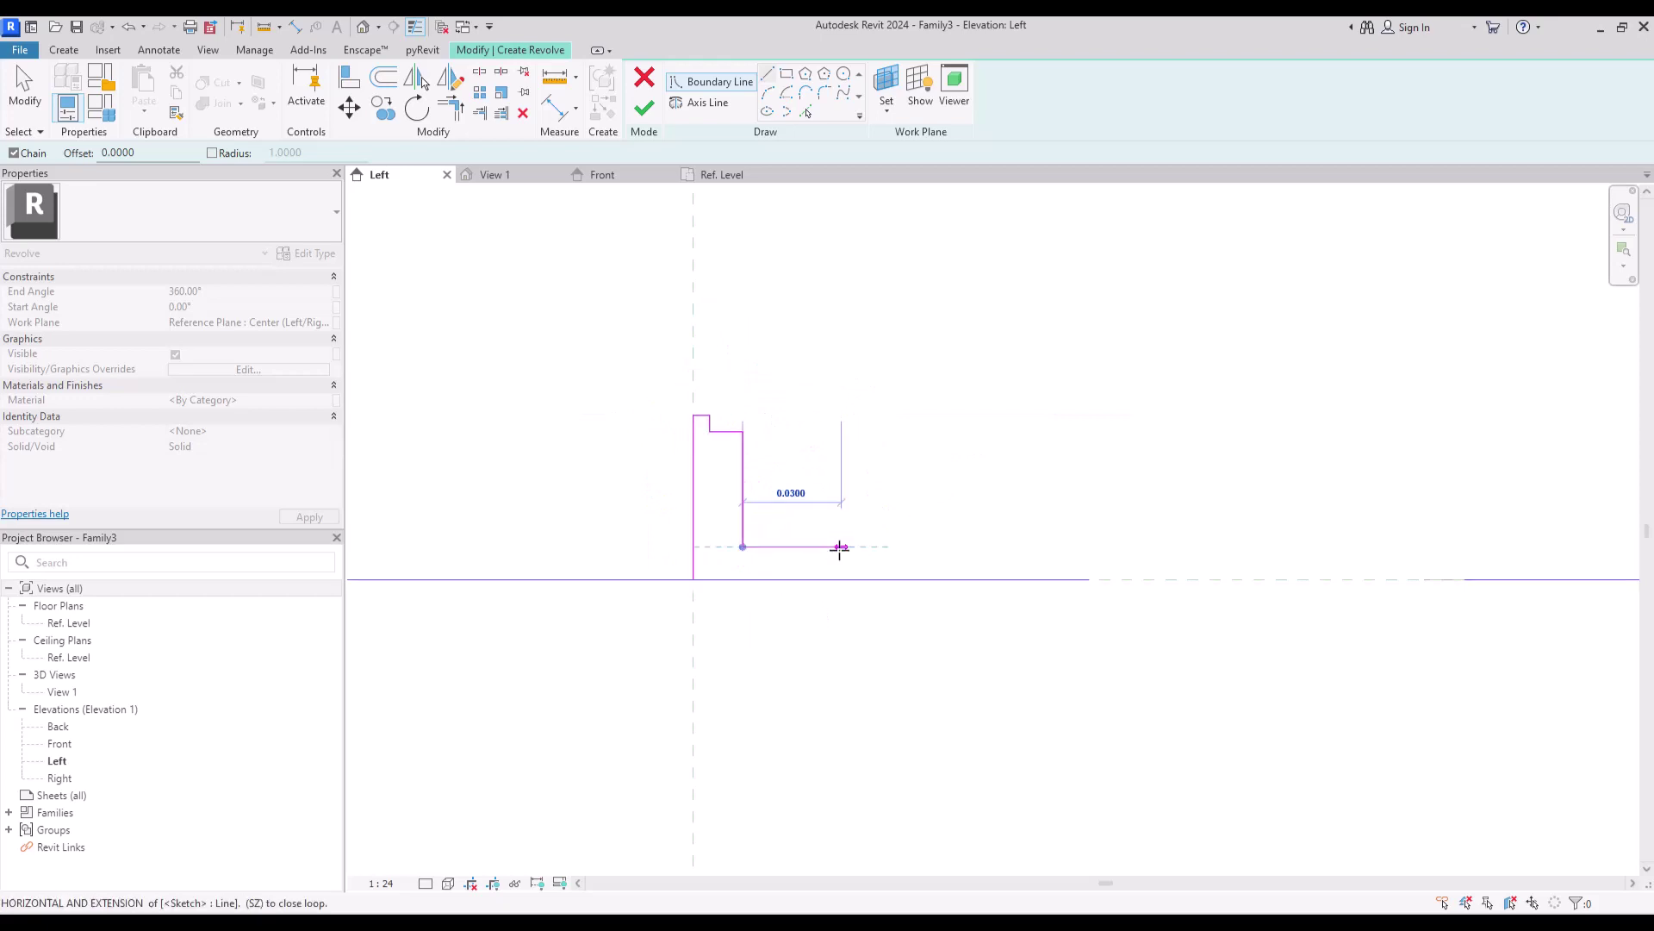
Add the stepped neck of the profile with lines 0.005 m outward, 0.005 m down and 0.01 m outward.
text(0.005)
key(Return)
text(0.005)
key(Return)
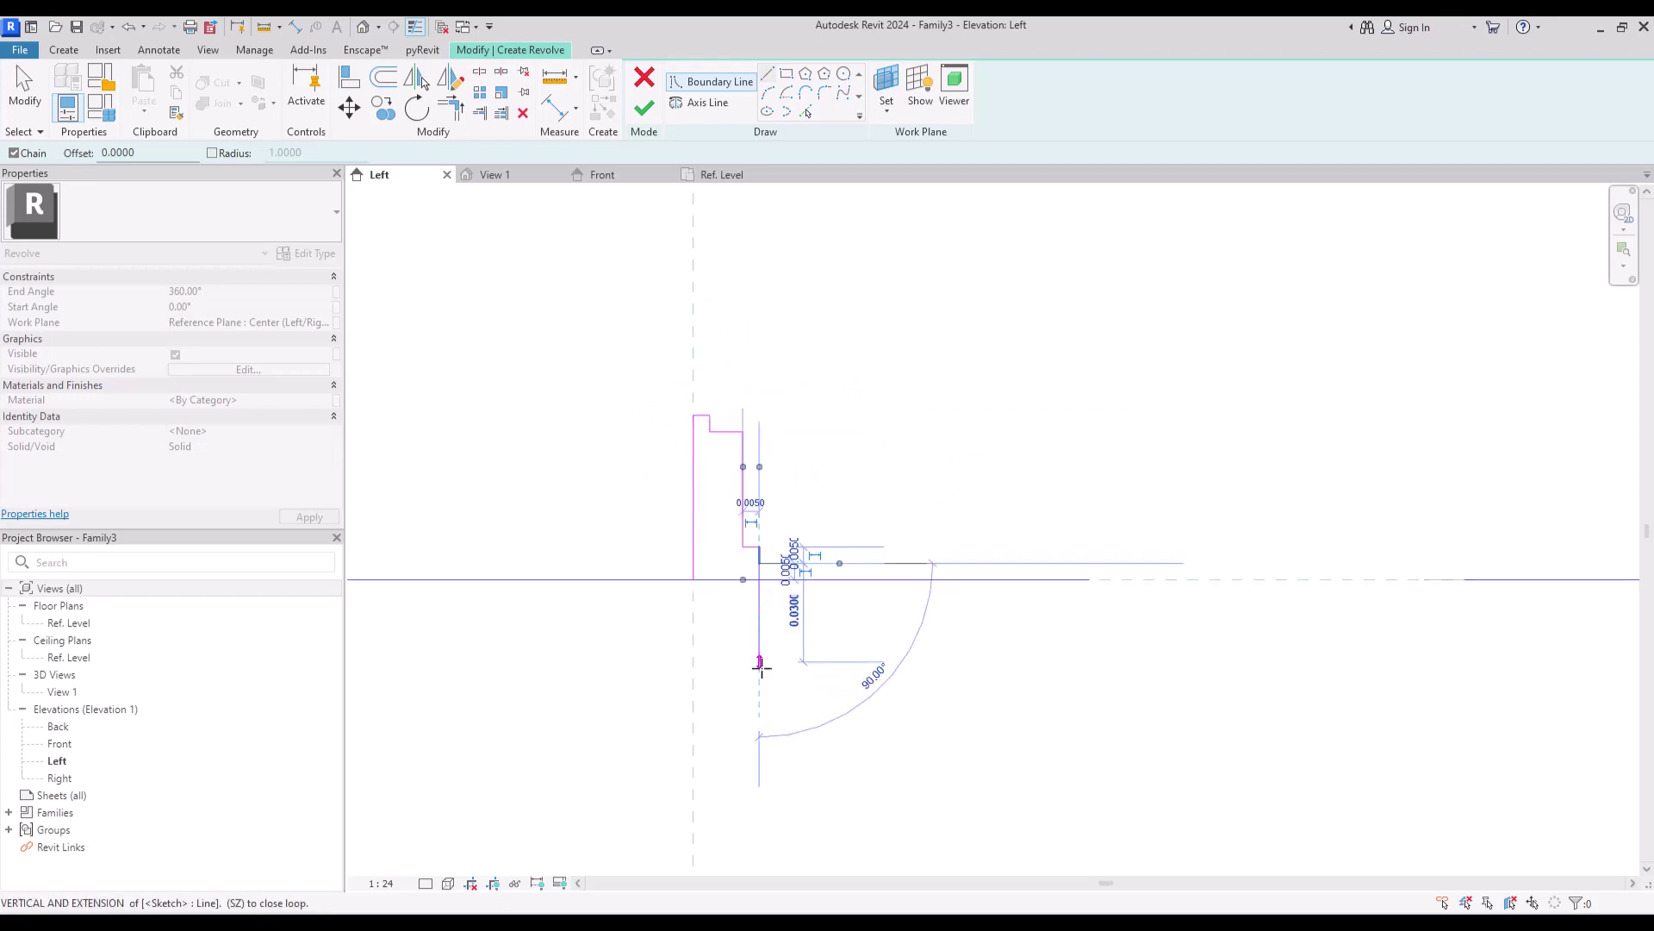
text(0.01)
key(Return)
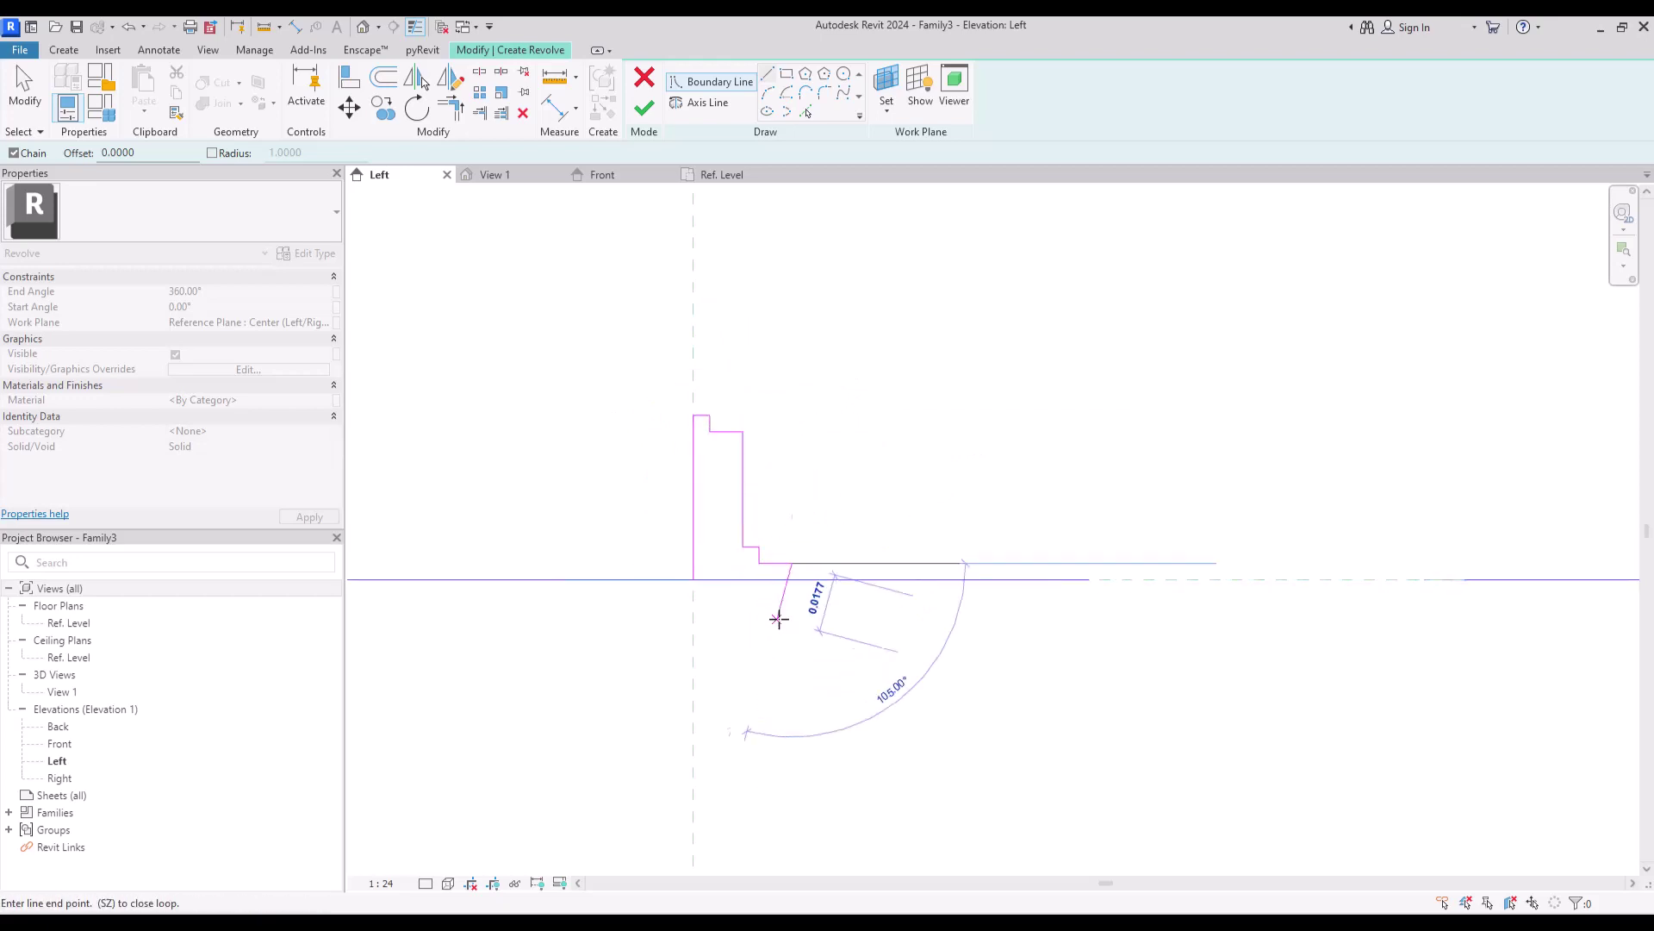
Draw the small raised end lip, close the boundary along the axis back to its start point, and finish the 360° revolve.
click(792, 522)
click(806, 521)
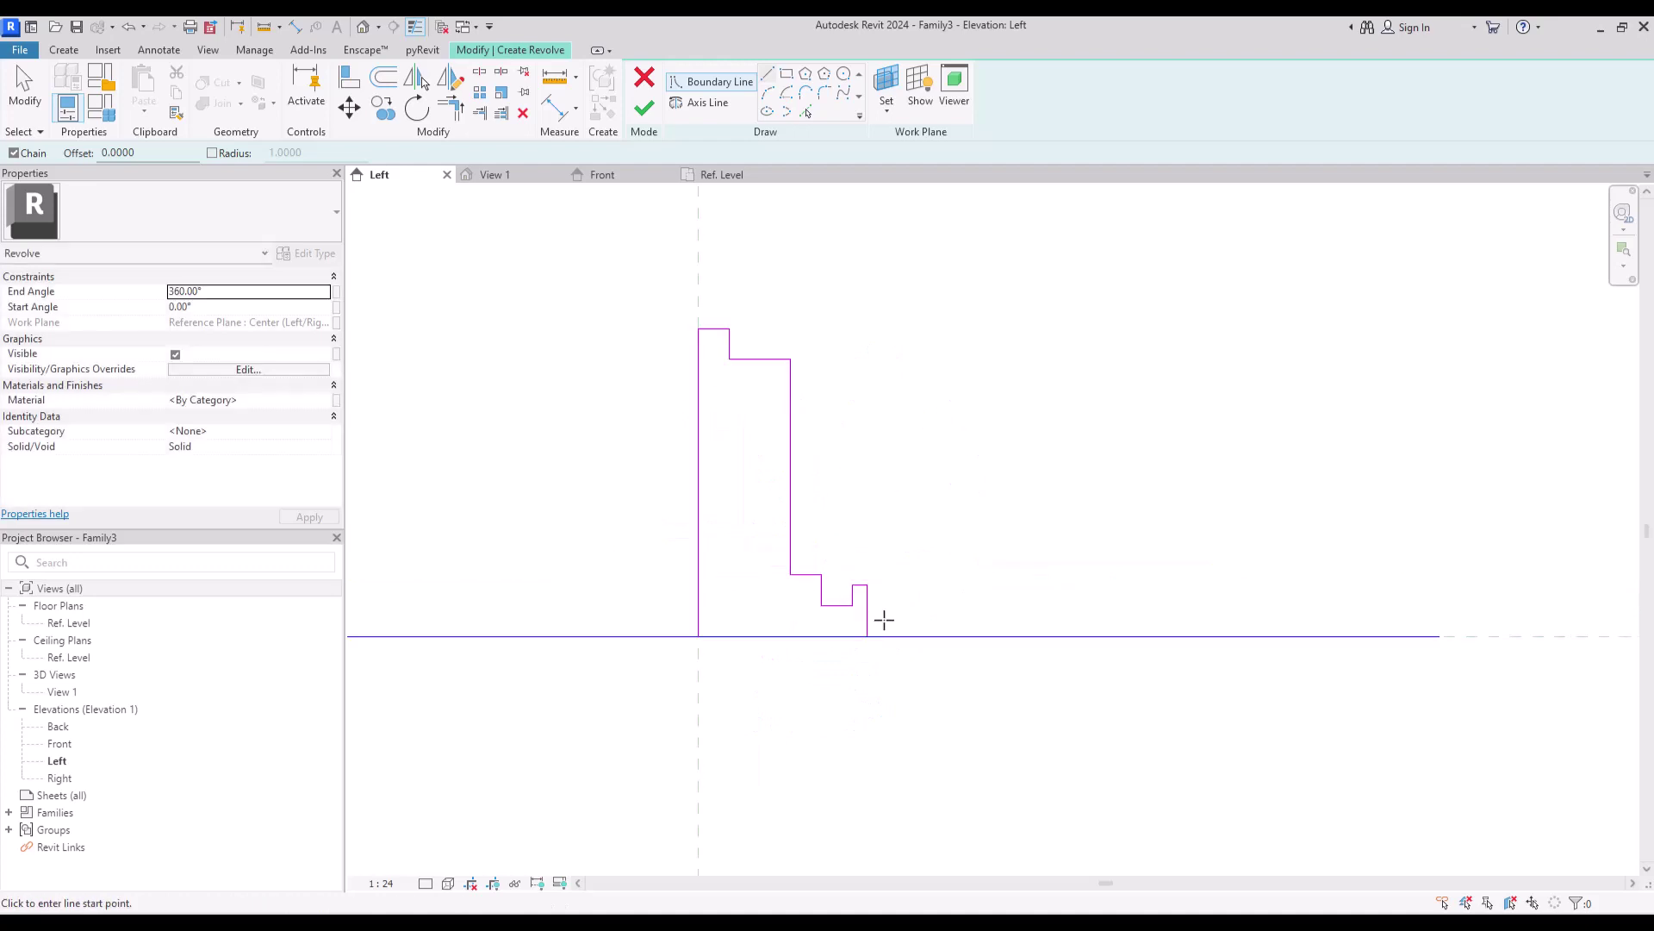
click(698, 636)
click(641, 107)
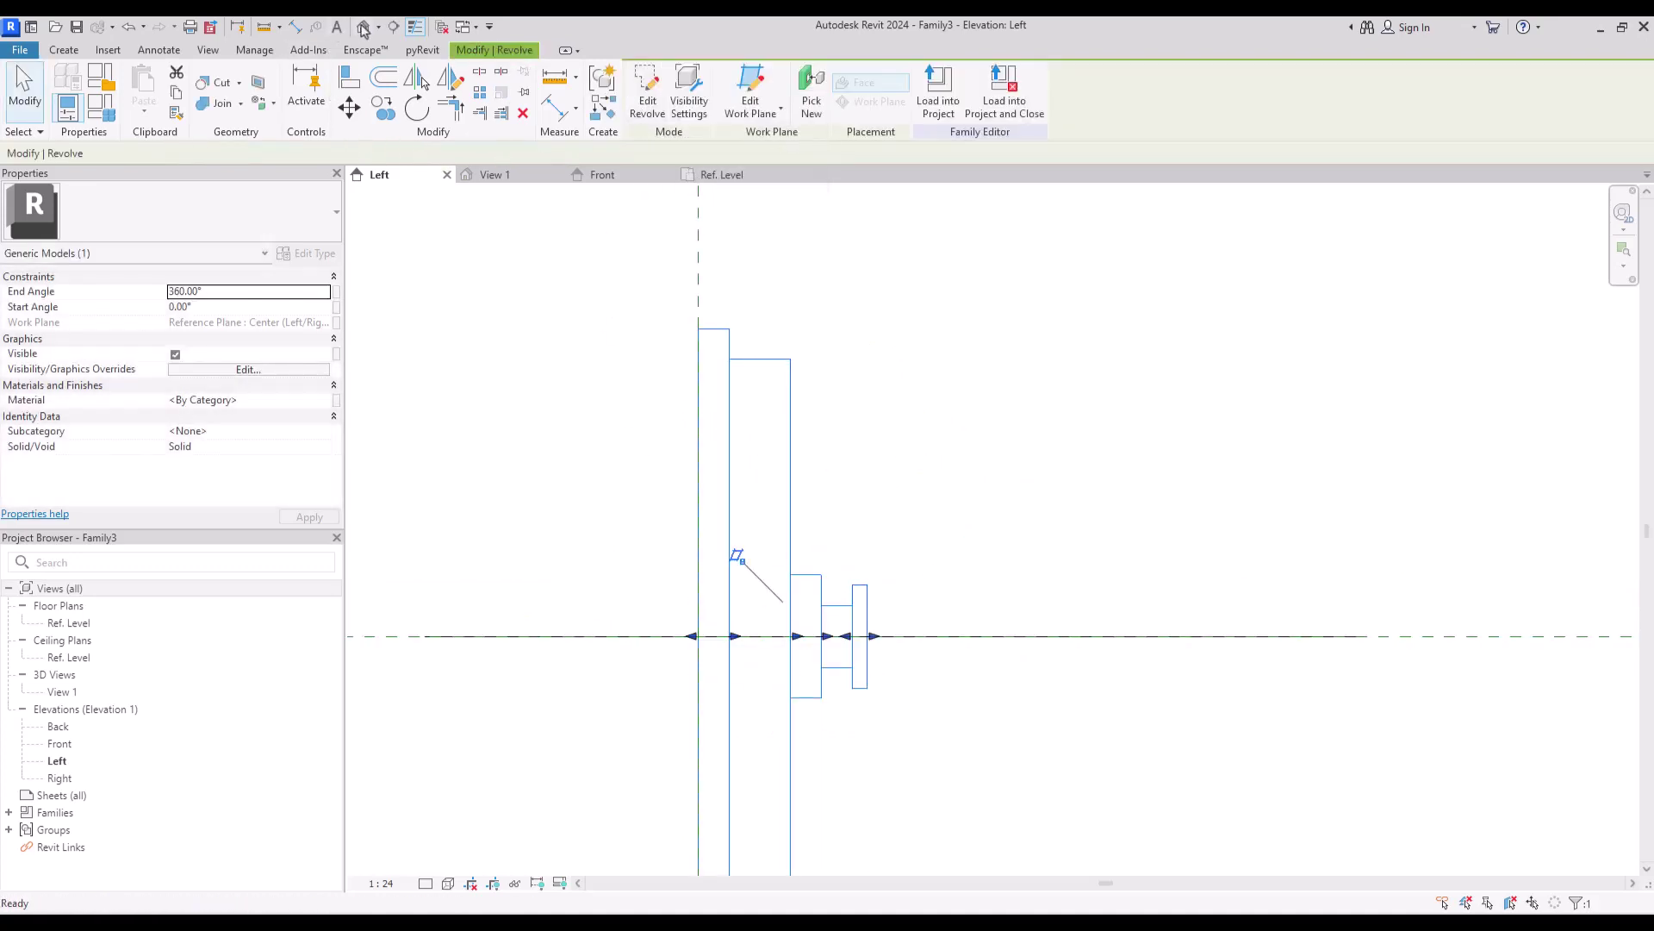
Show the revolved wall plate in the default 3D view with the Shaded visual style.
click(363, 27)
shift+middle_drag(1186, 670, 1336, 509)
shift+middle_drag(1388, 690, 1423, 647)
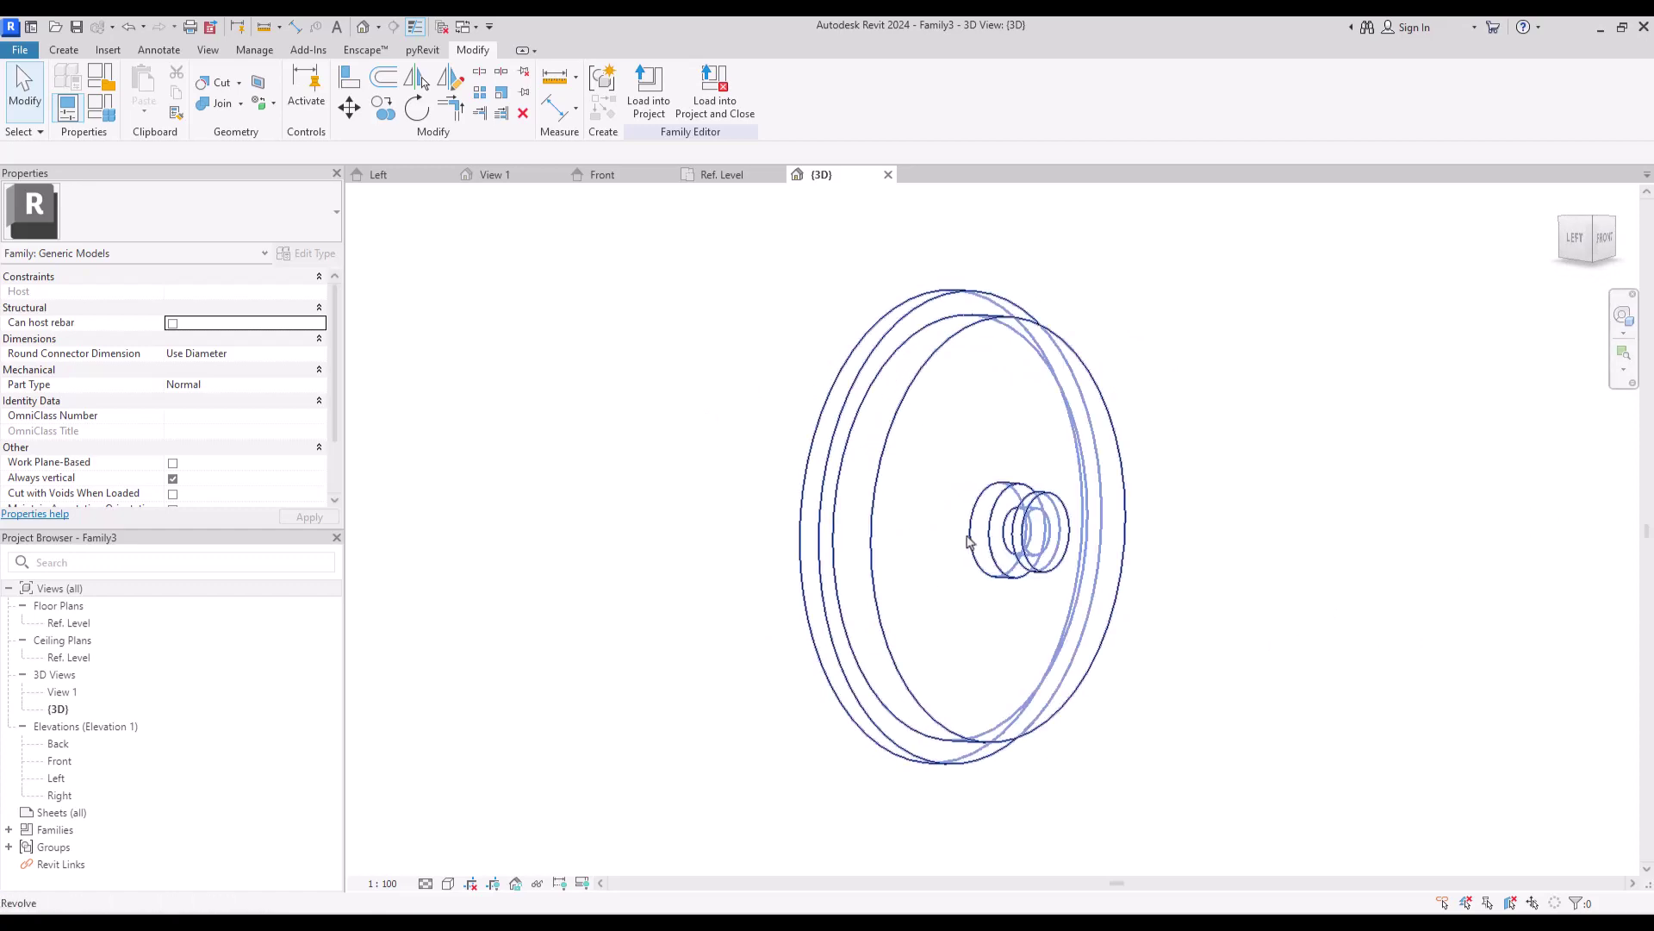
key(s)
key(d)
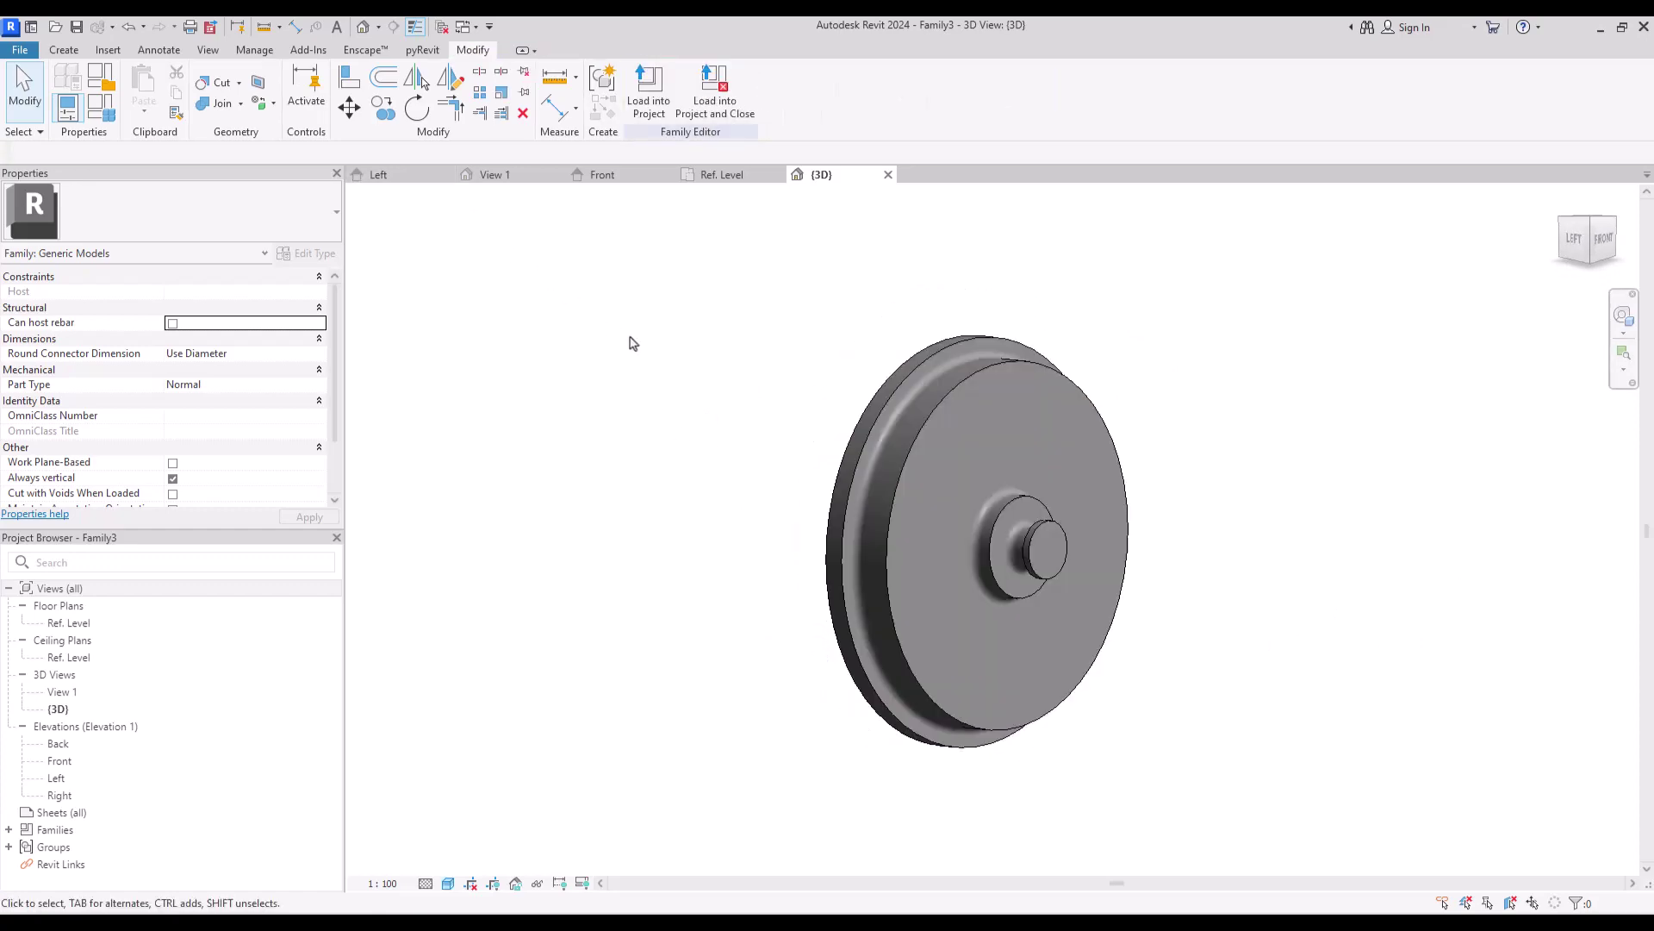
Associate the revolve's material with a new type family parameter named Metal.
click(915, 435)
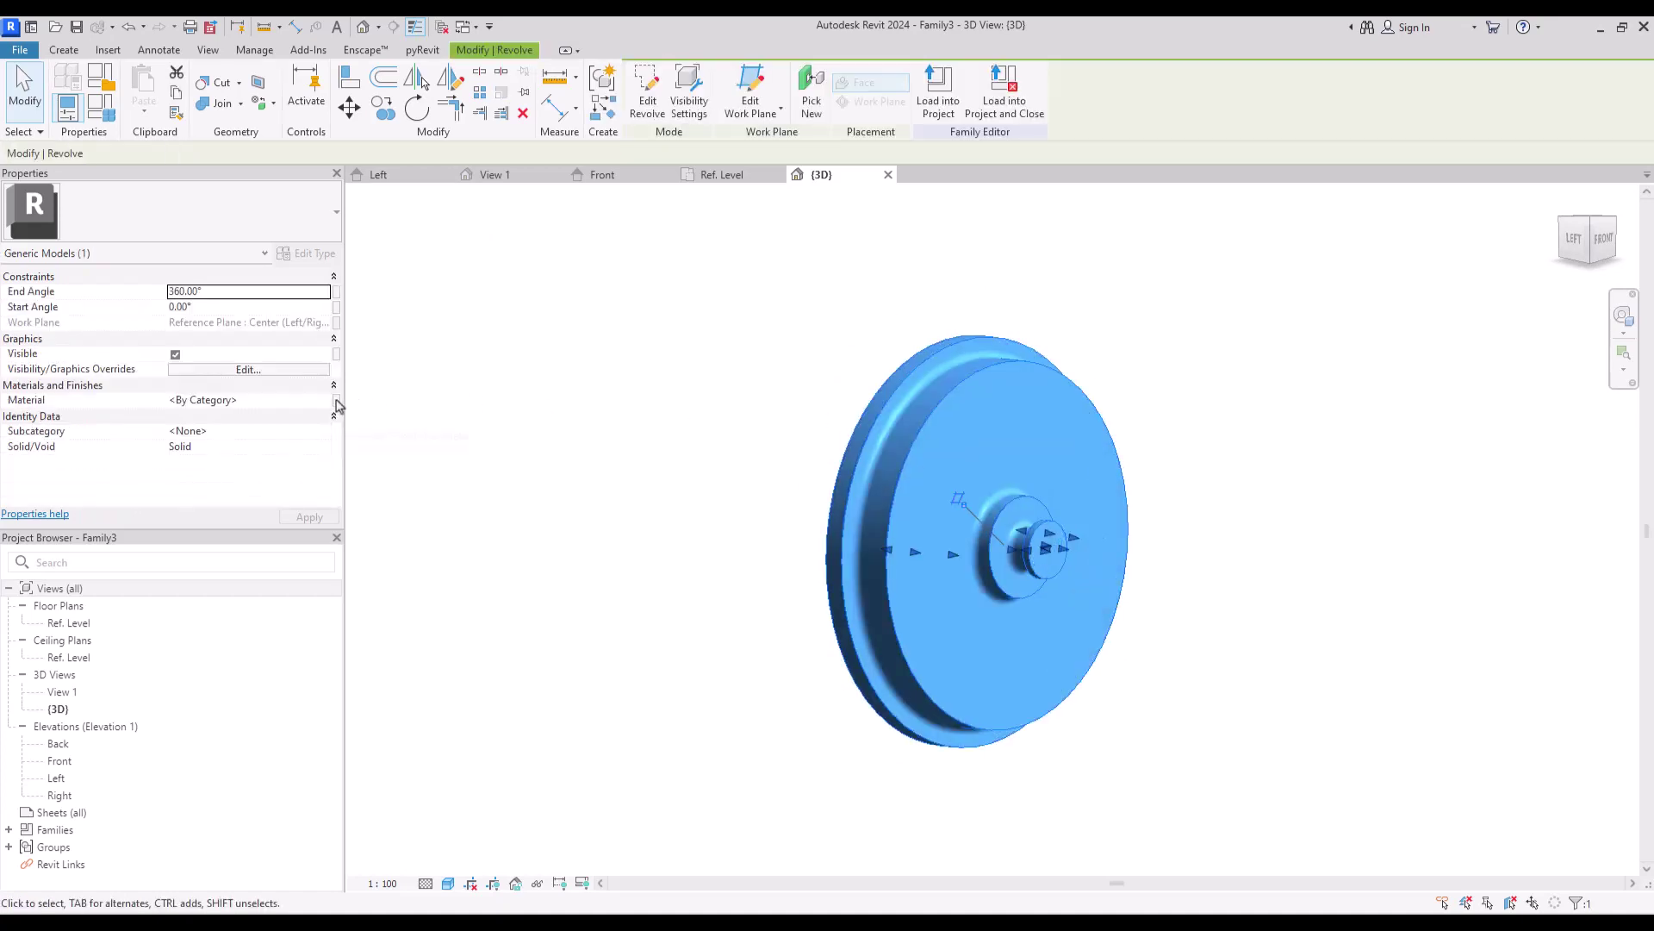
click(337, 402)
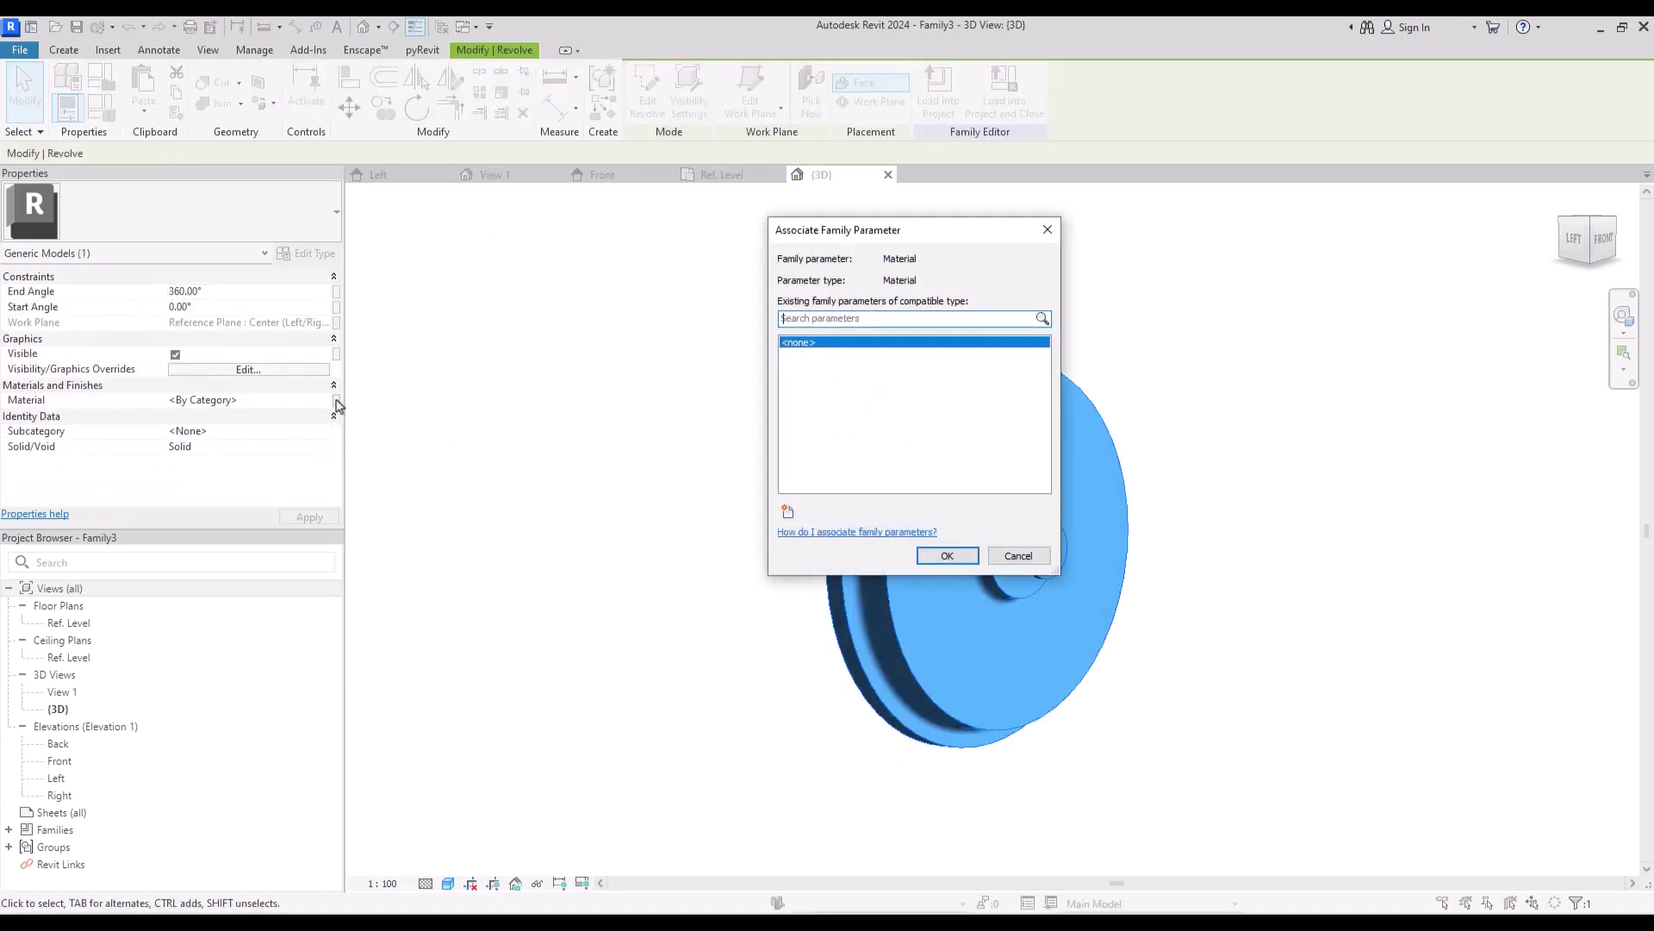
click(786, 514)
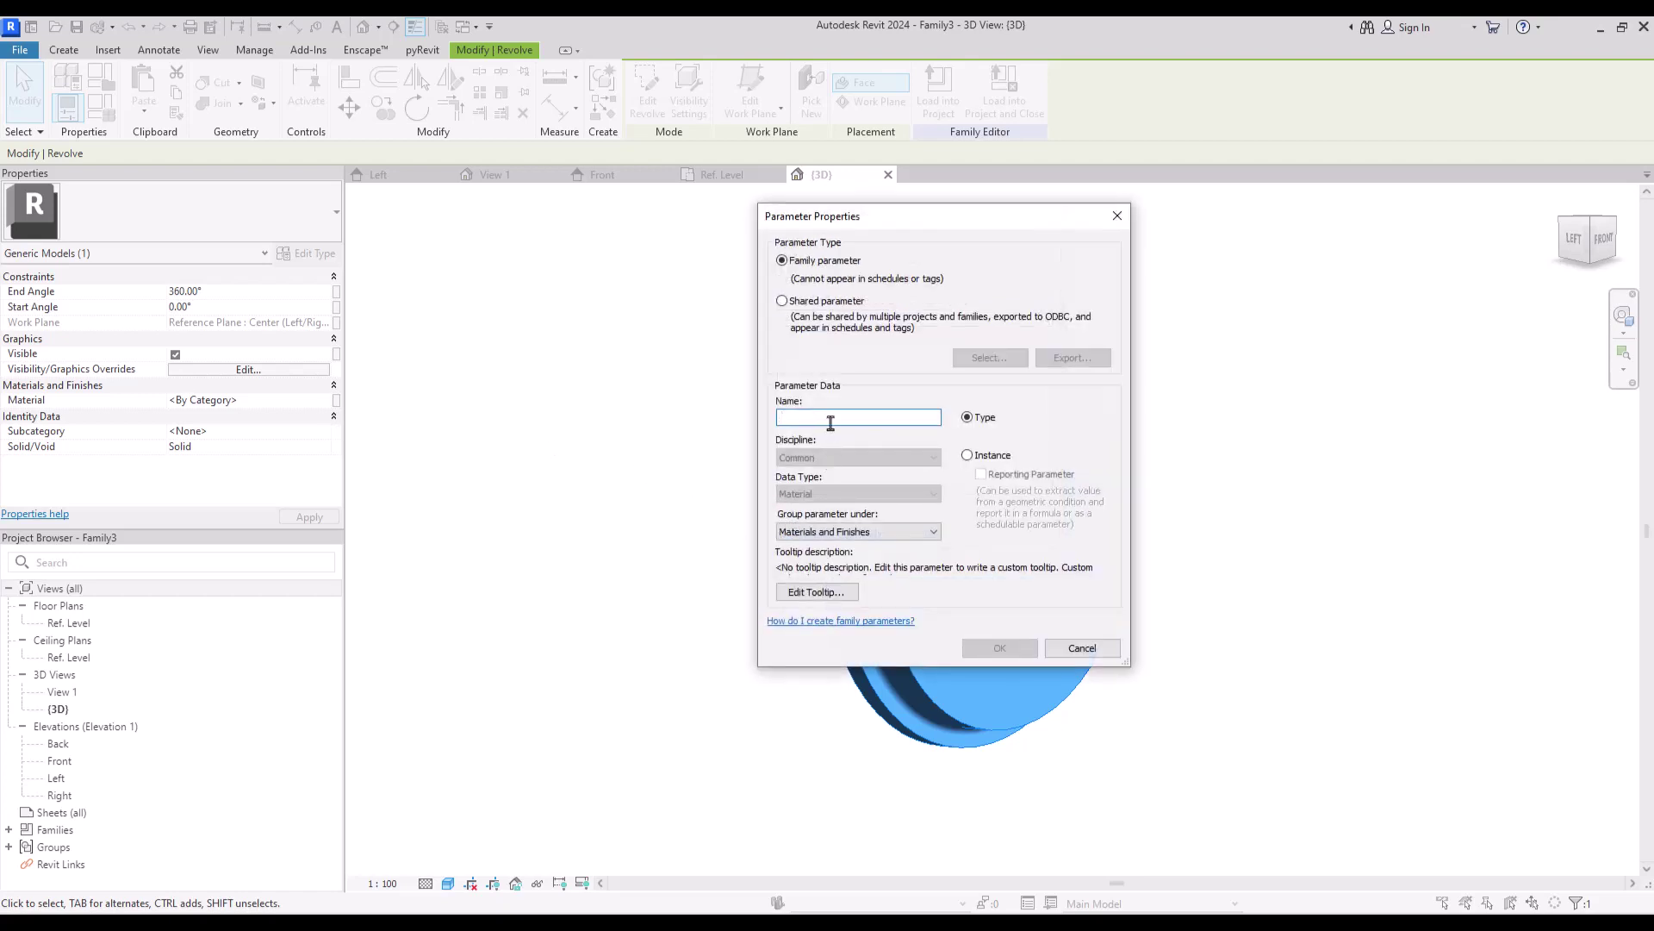
text(Metal)
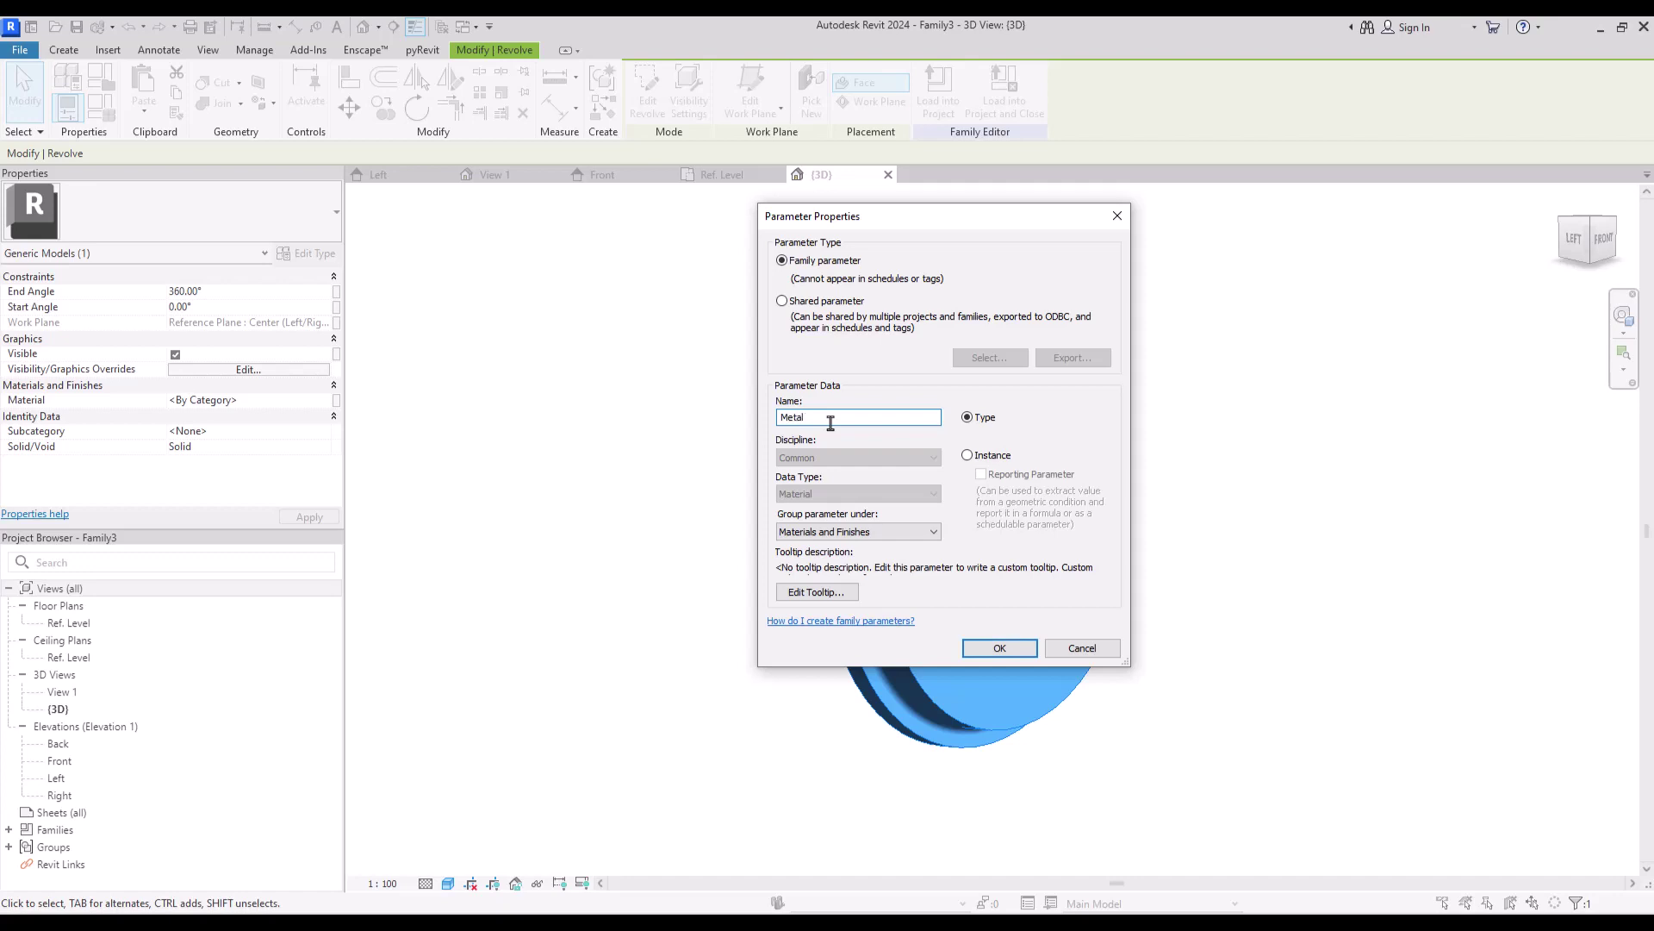
click(1000, 648)
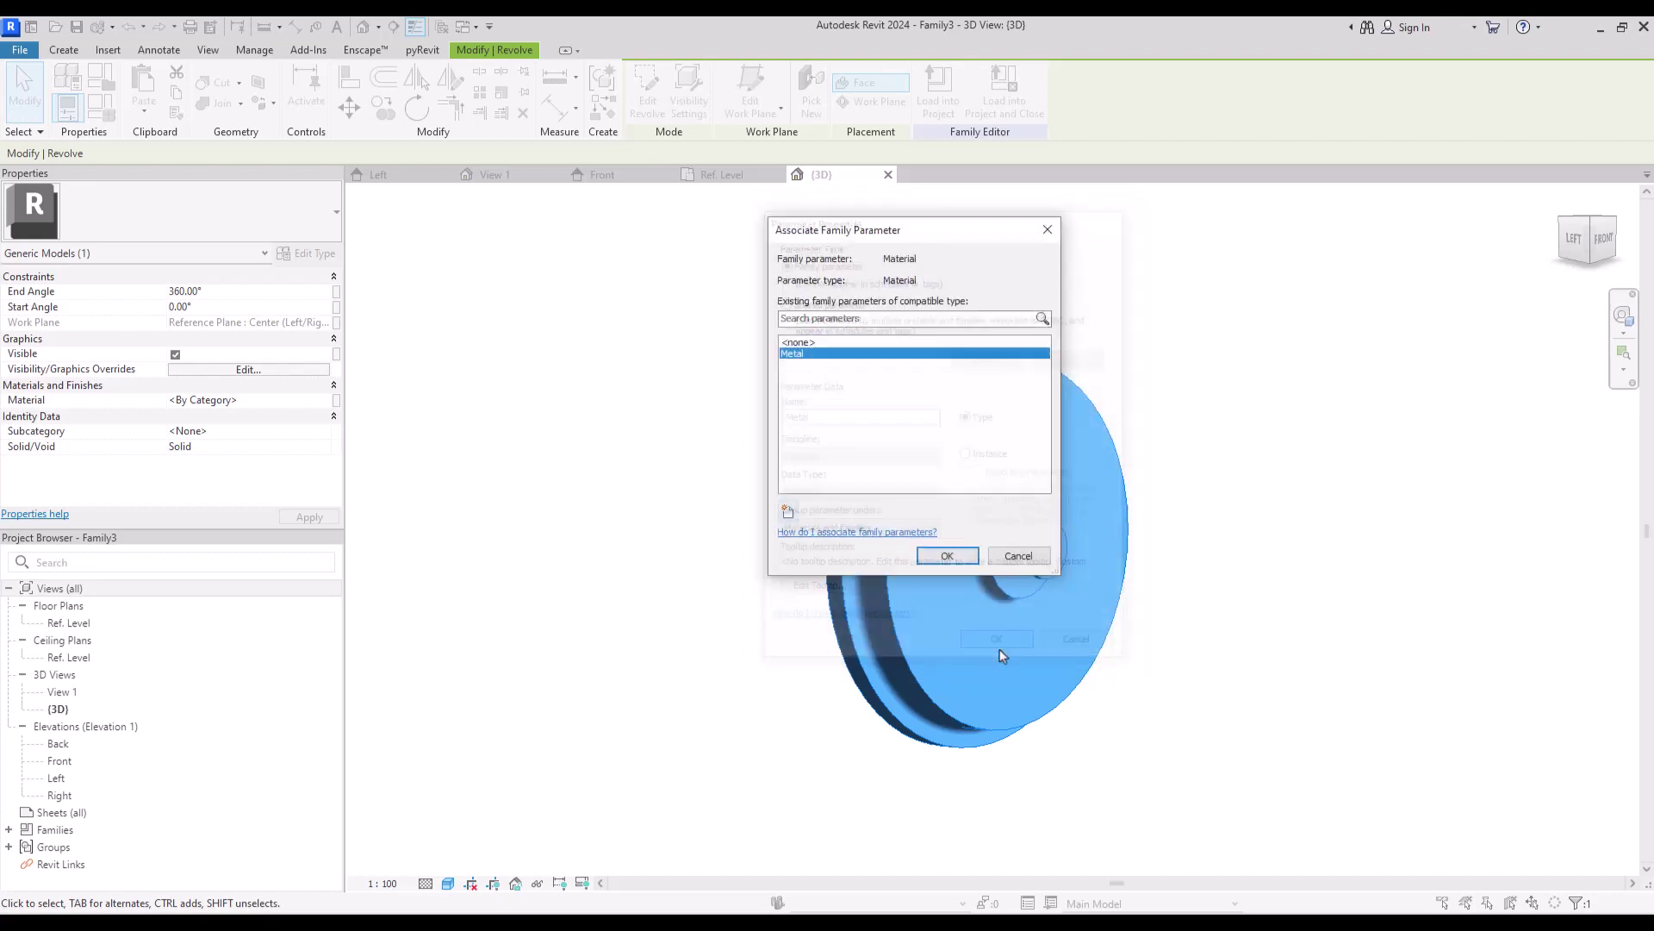
click(953, 554)
click(695, 273)
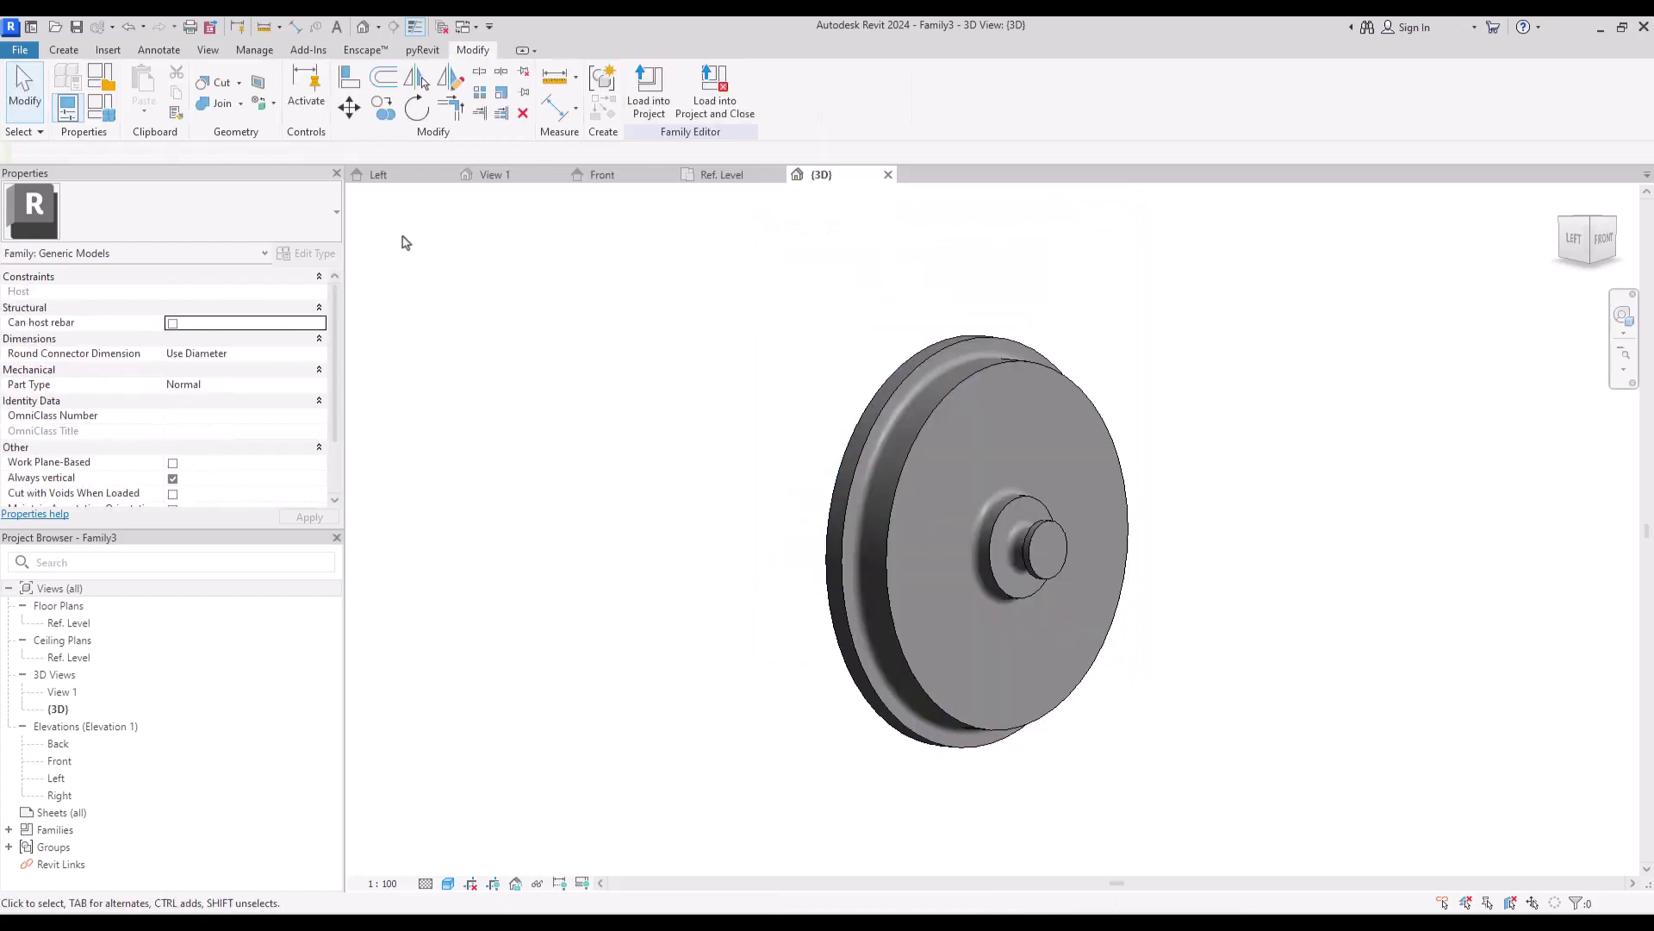
In the Left elevation, draw chained model lines from the neck's end: 0.05 outward, 0.13 up, 0.065 outward and 0.17 down.
click(379, 174)
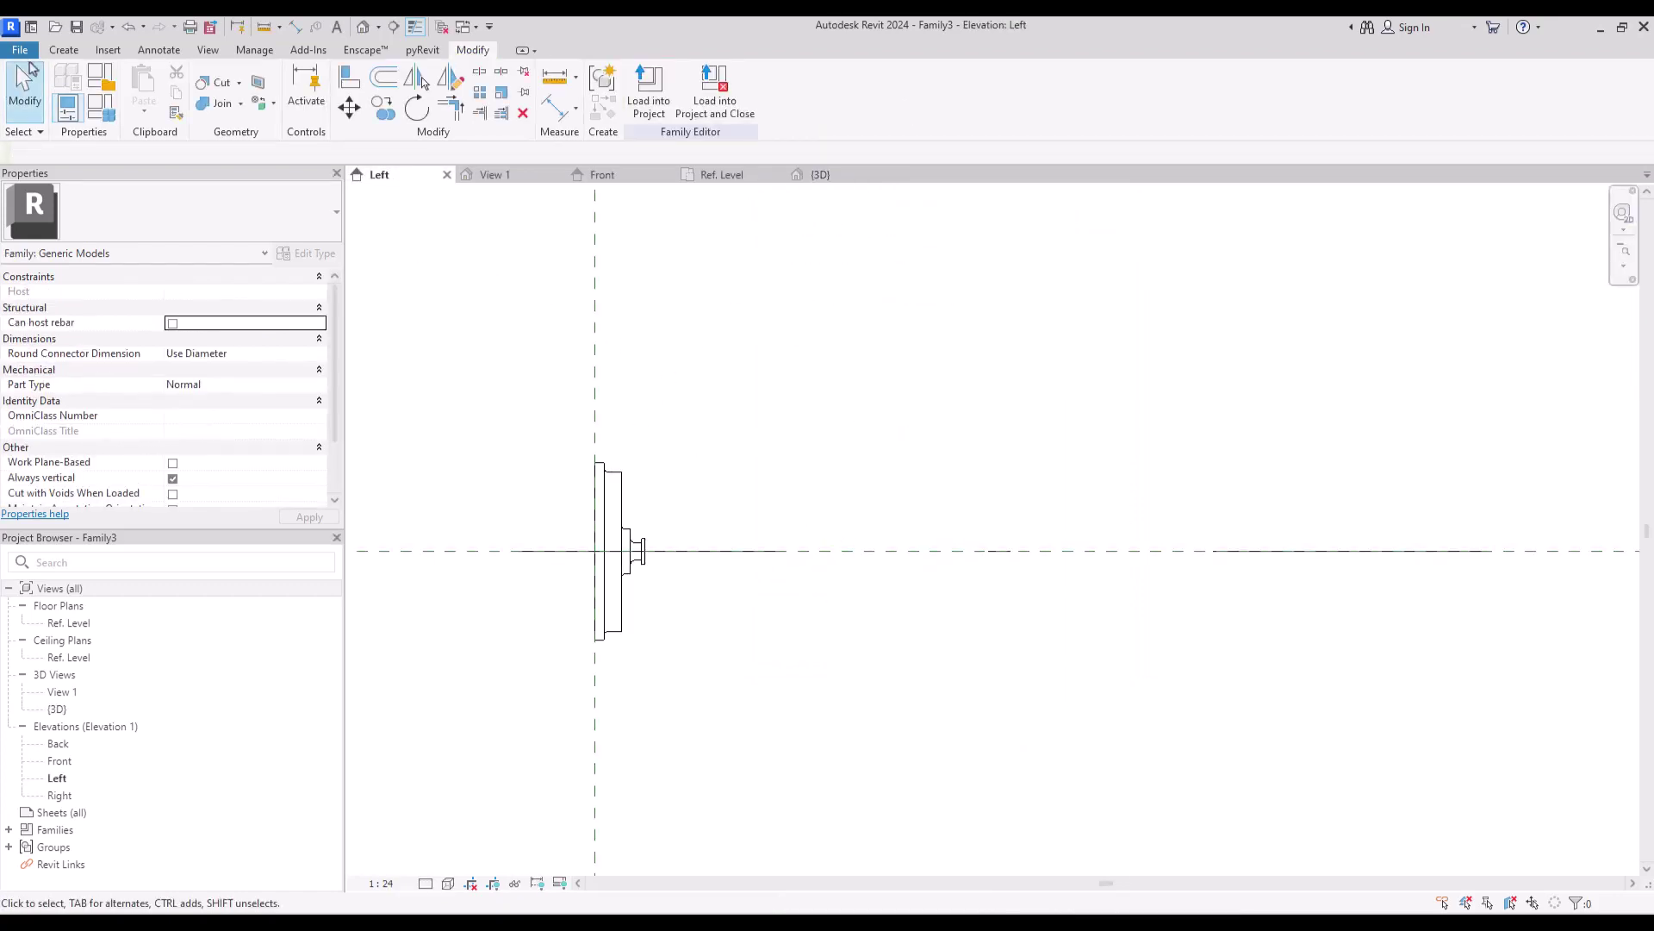
click(63, 49)
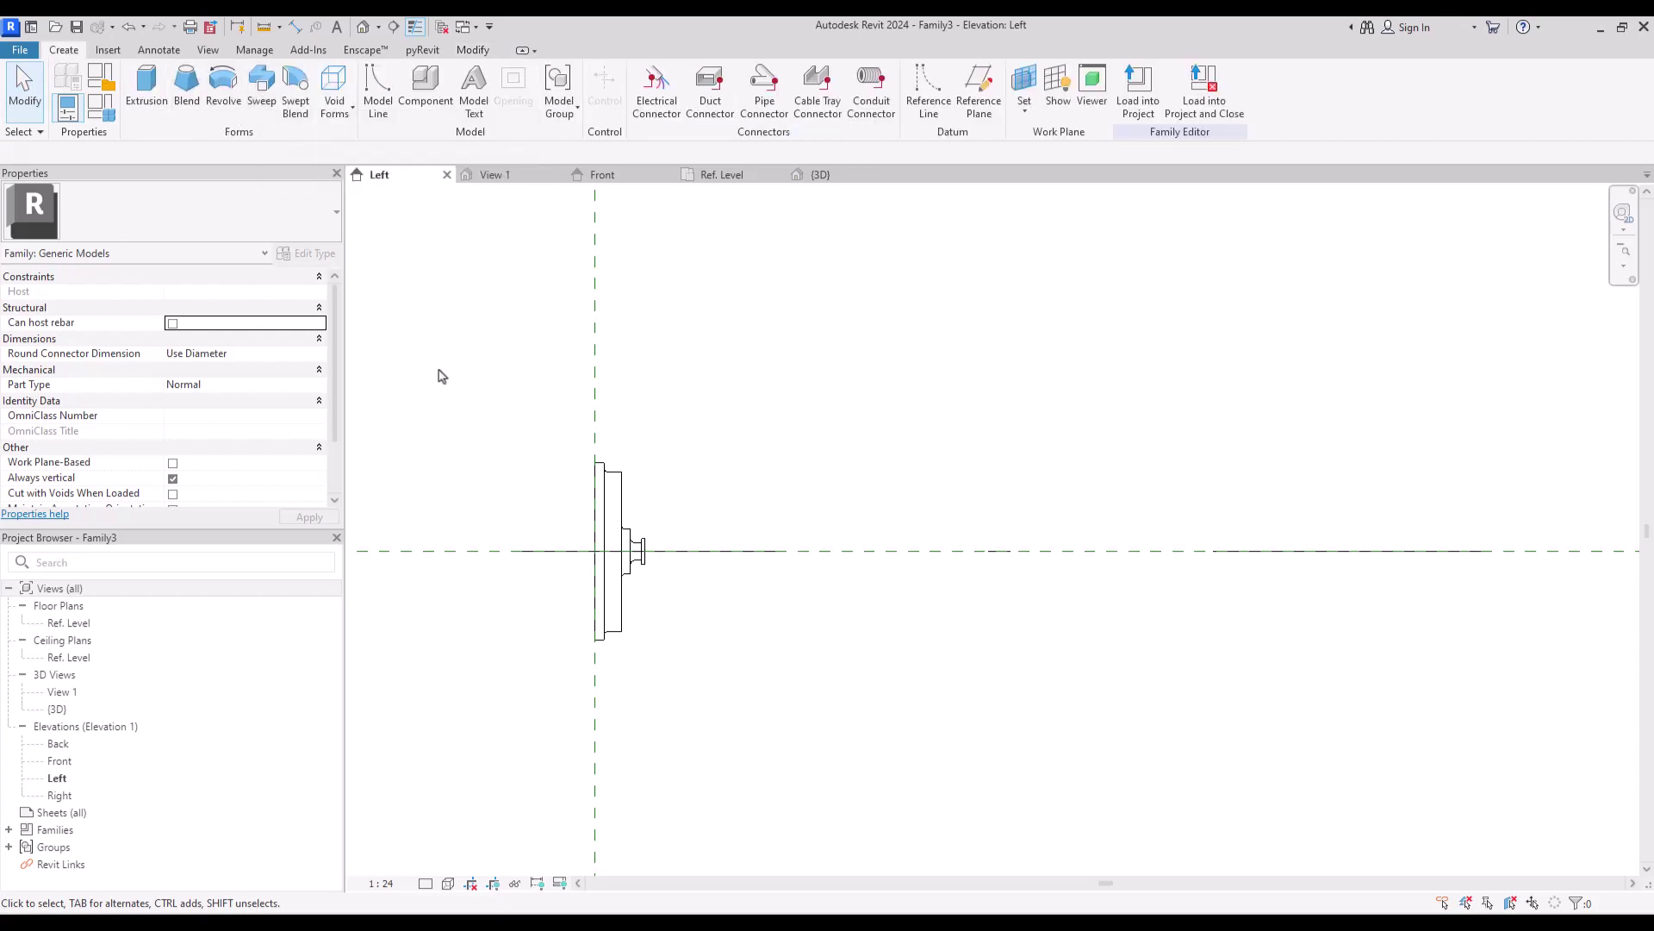
click(380, 91)
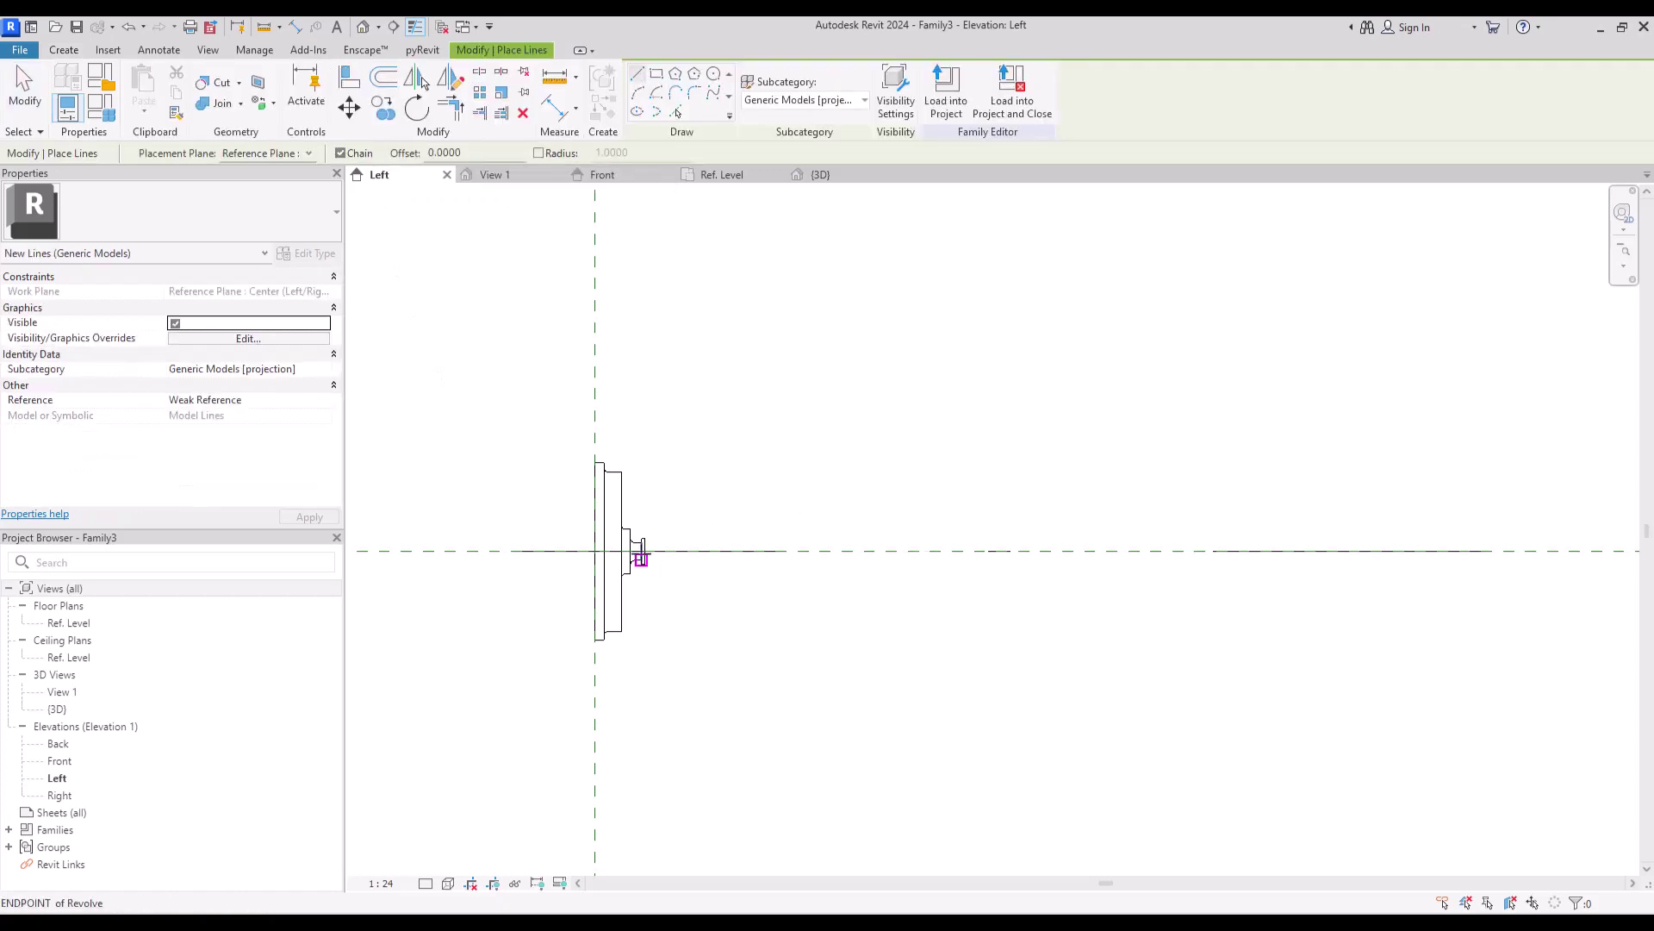
click(644, 549)
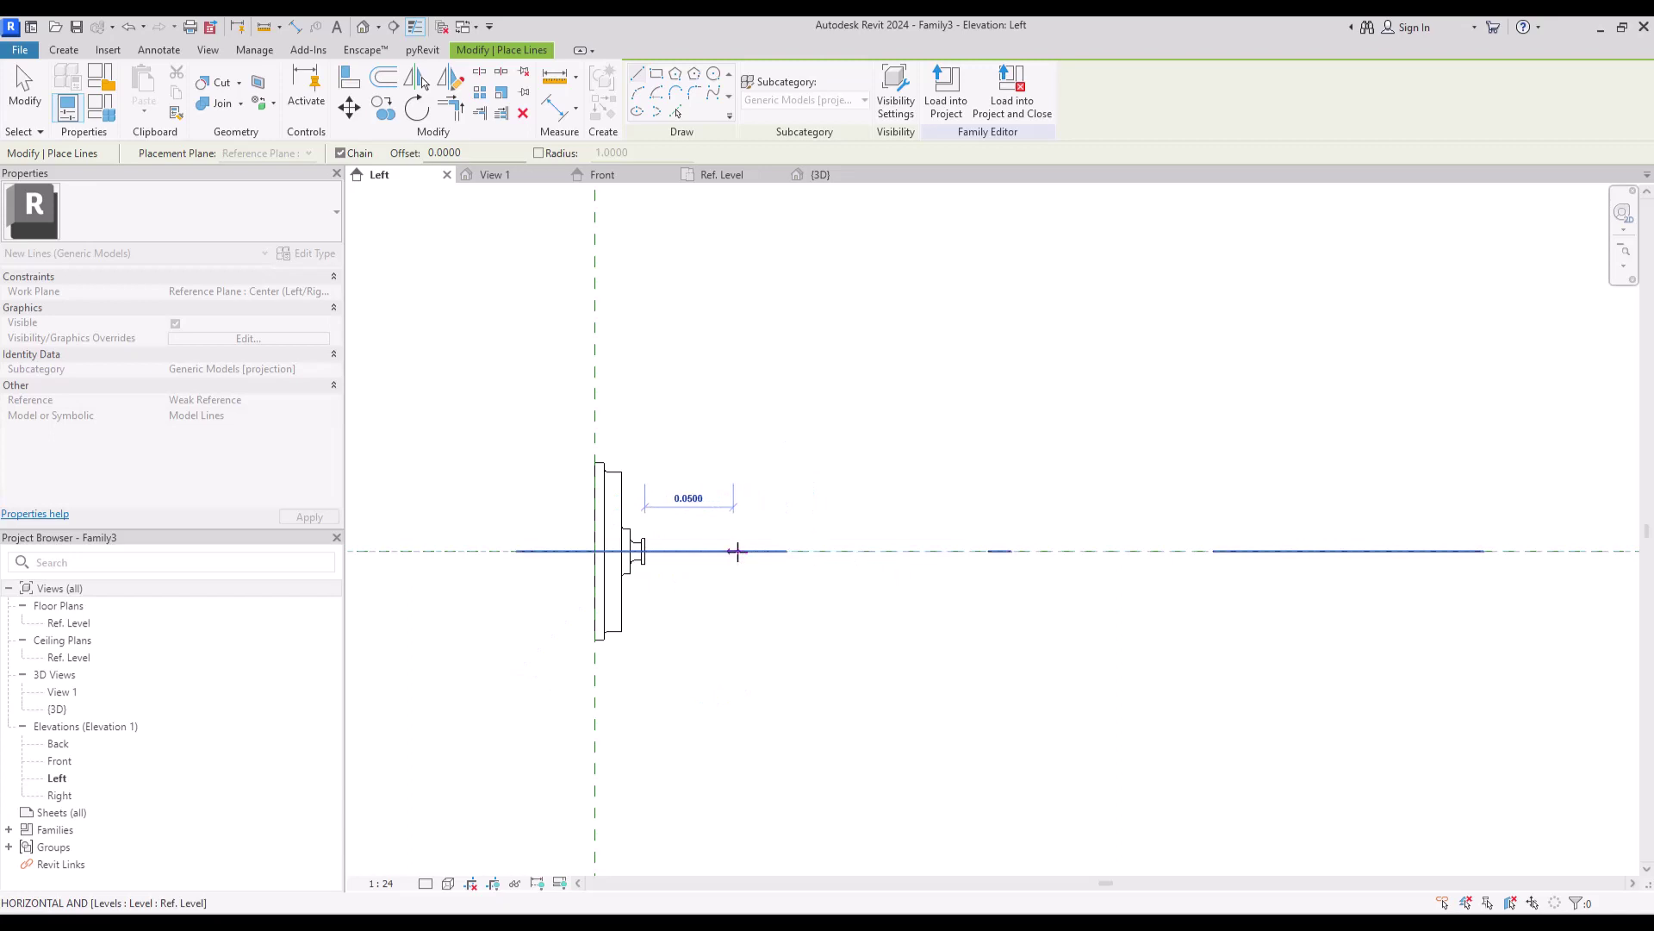
click(735, 551)
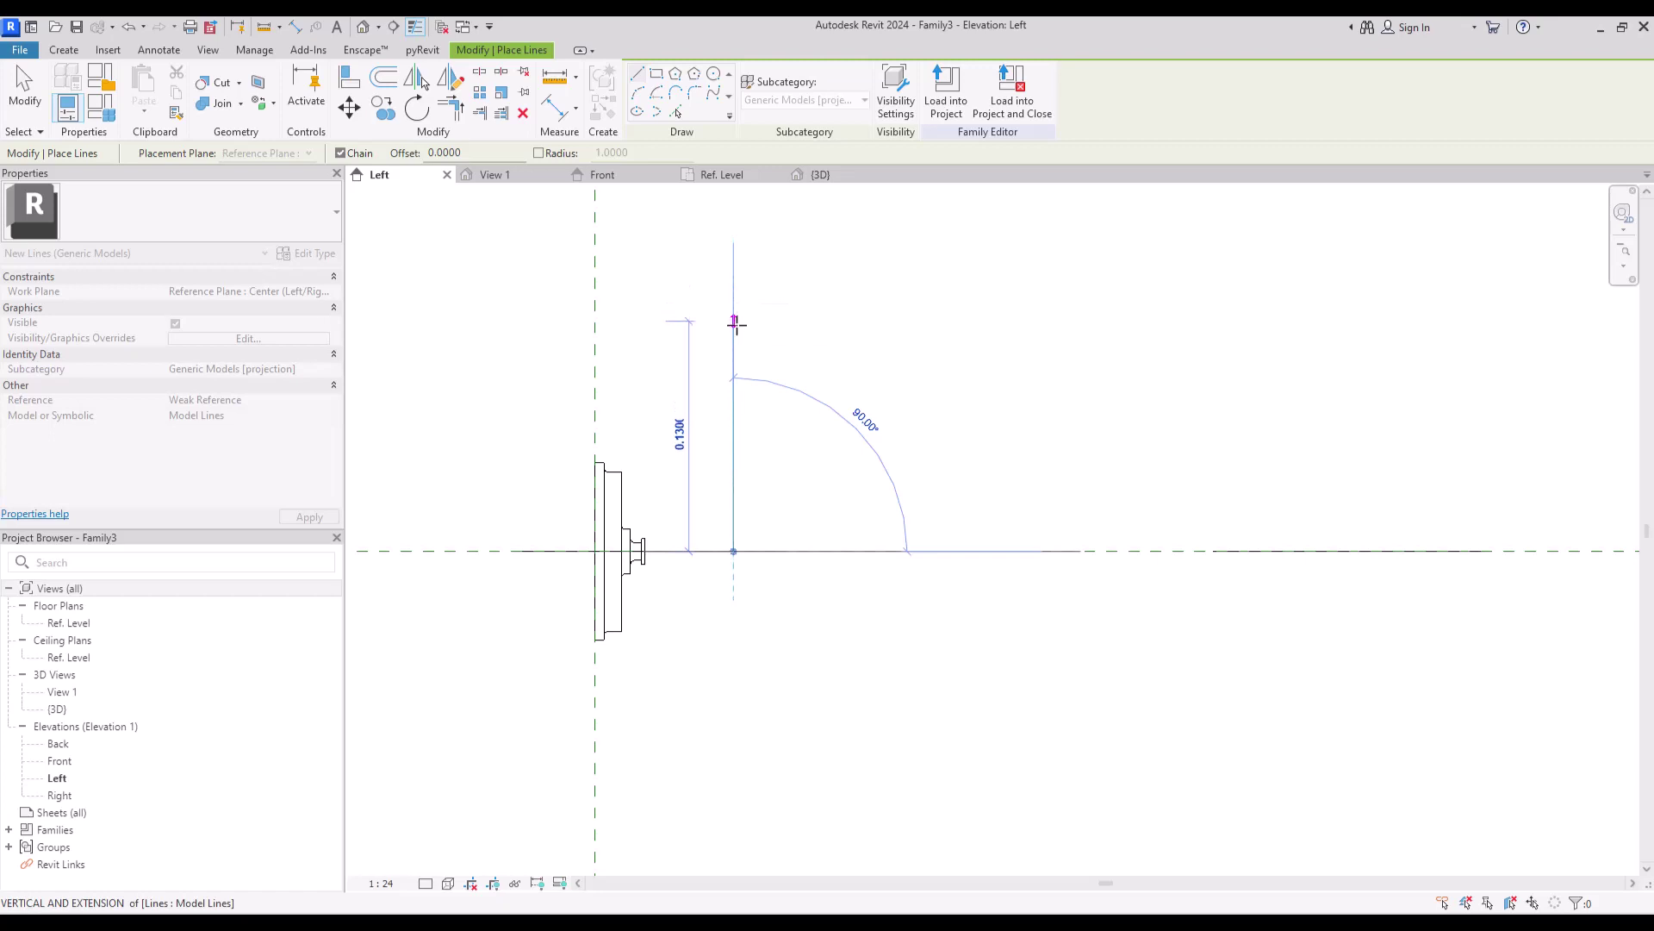
click(735, 321)
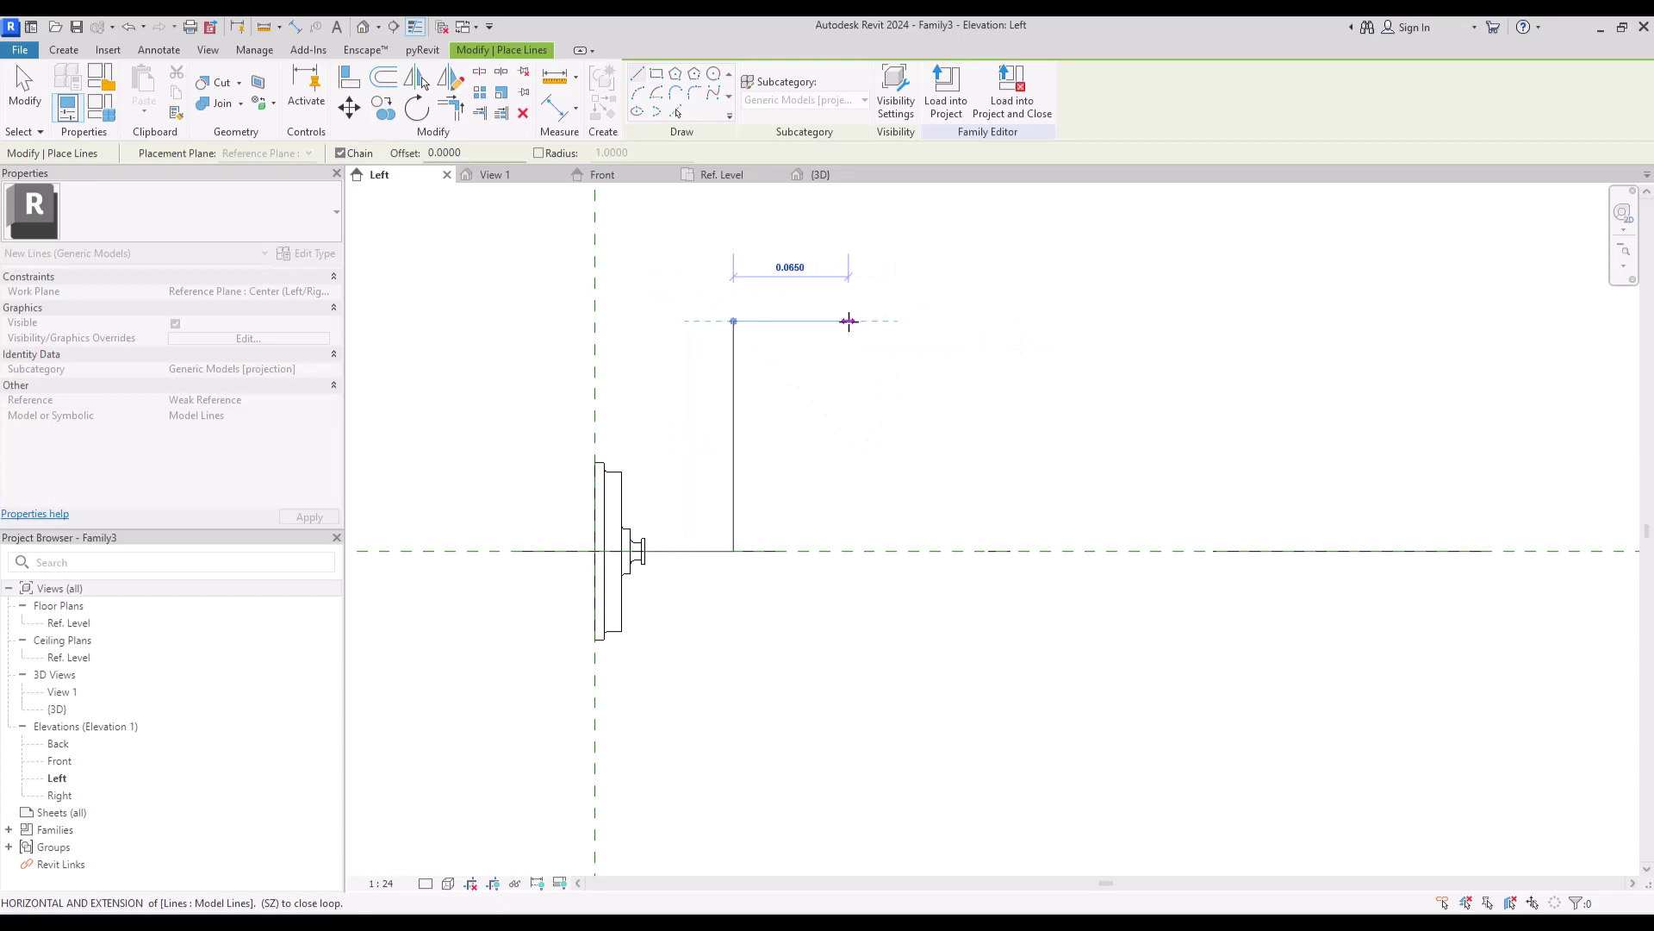
click(845, 322)
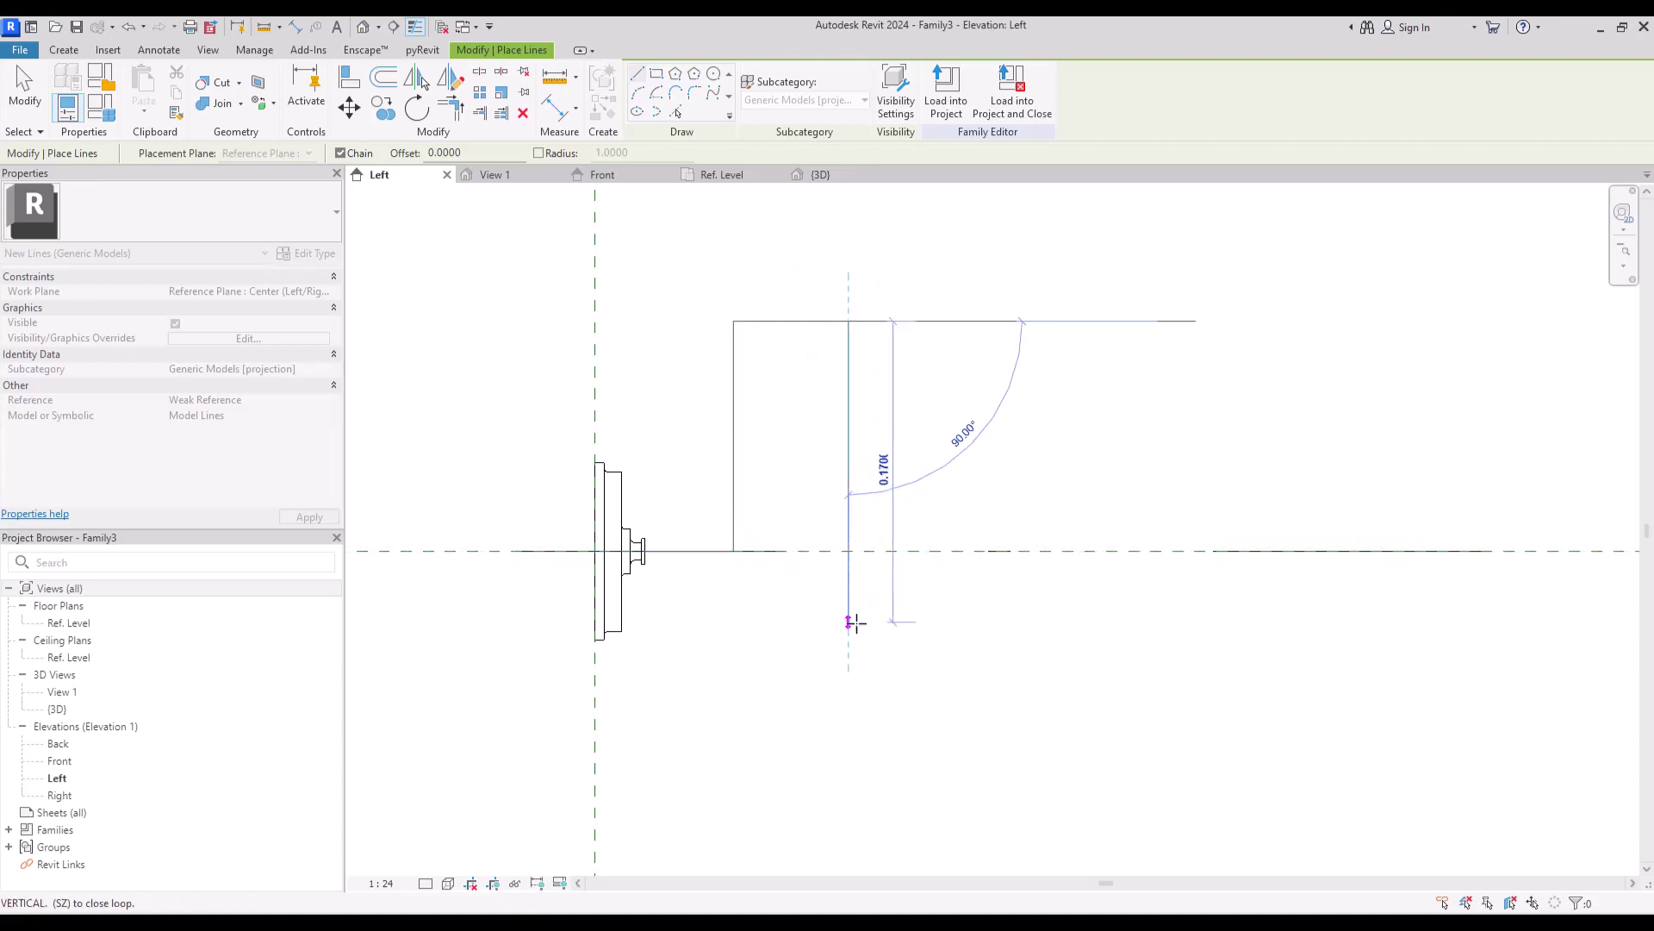
click(849, 620)
key(Escape)
key(Escape)
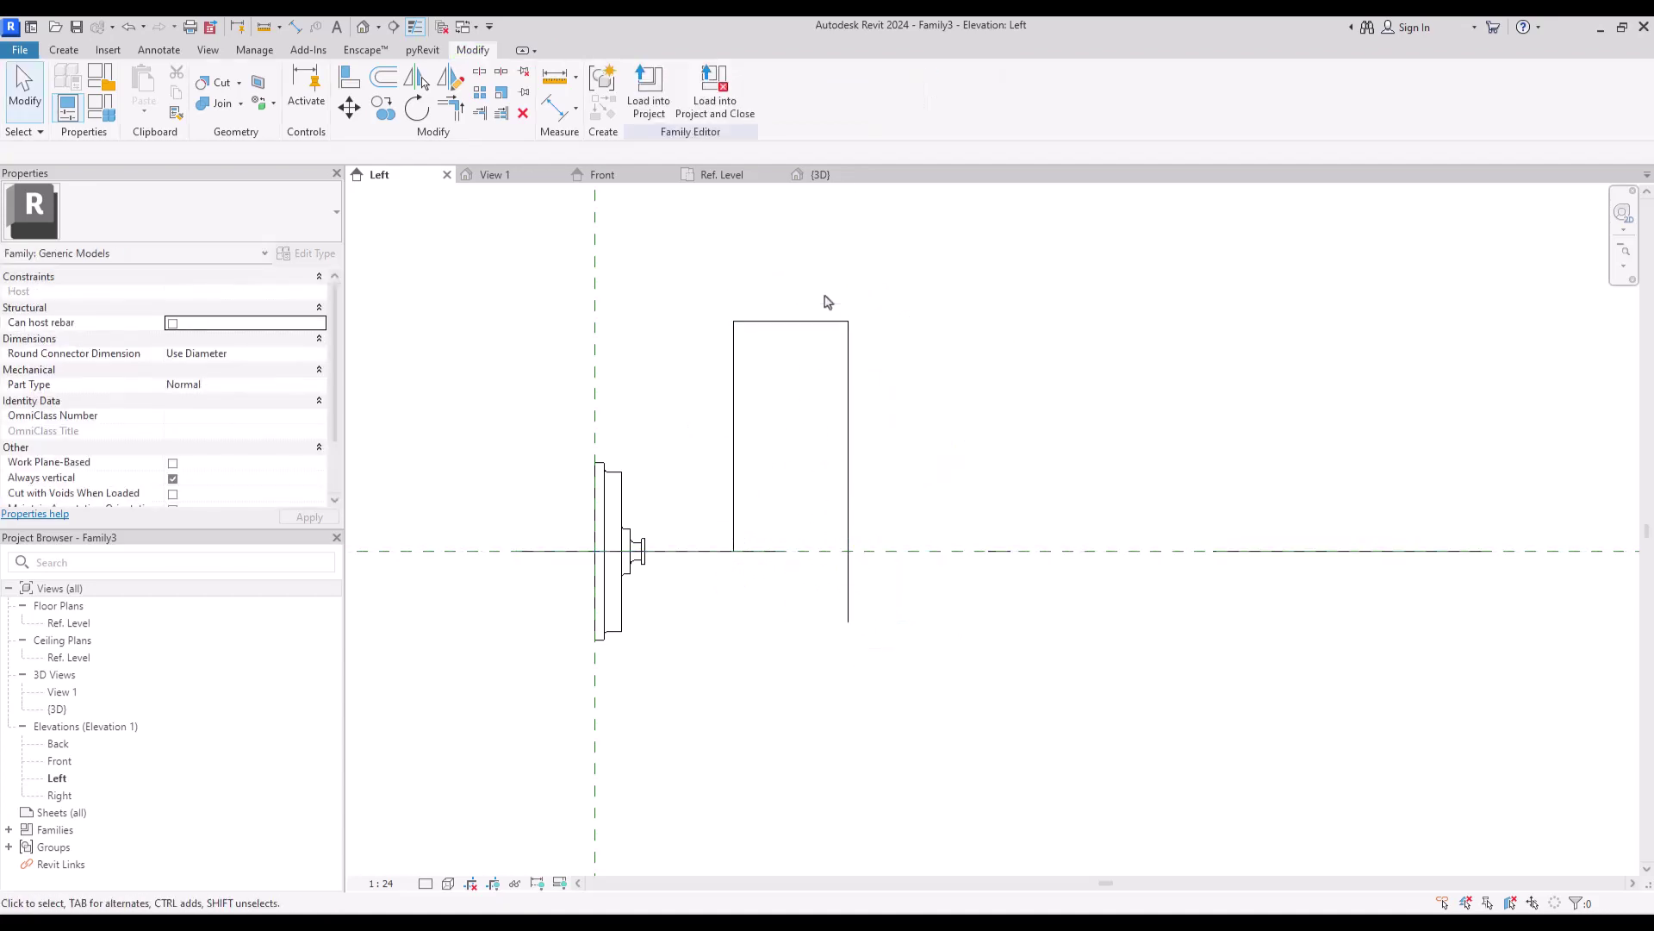
Replace the upper horizontal line of the arm path with a semicircular start-end-radius arc joining the two vertical lines.
click(826, 322)
key(Delete)
click(63, 49)
click(375, 86)
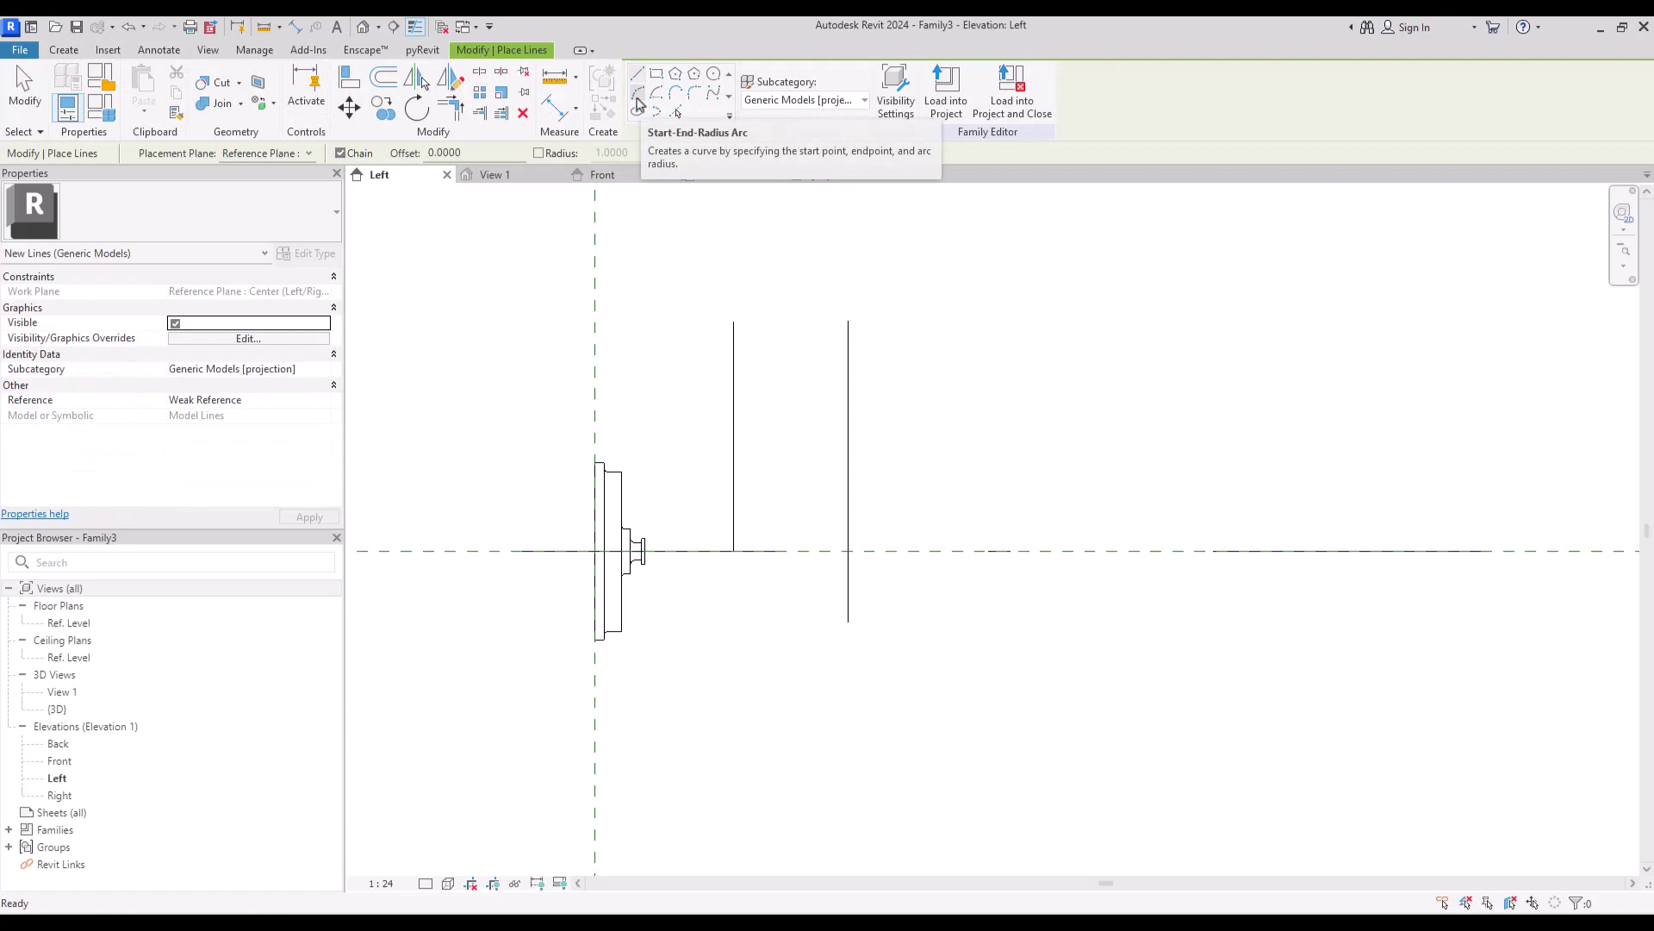
click(733, 321)
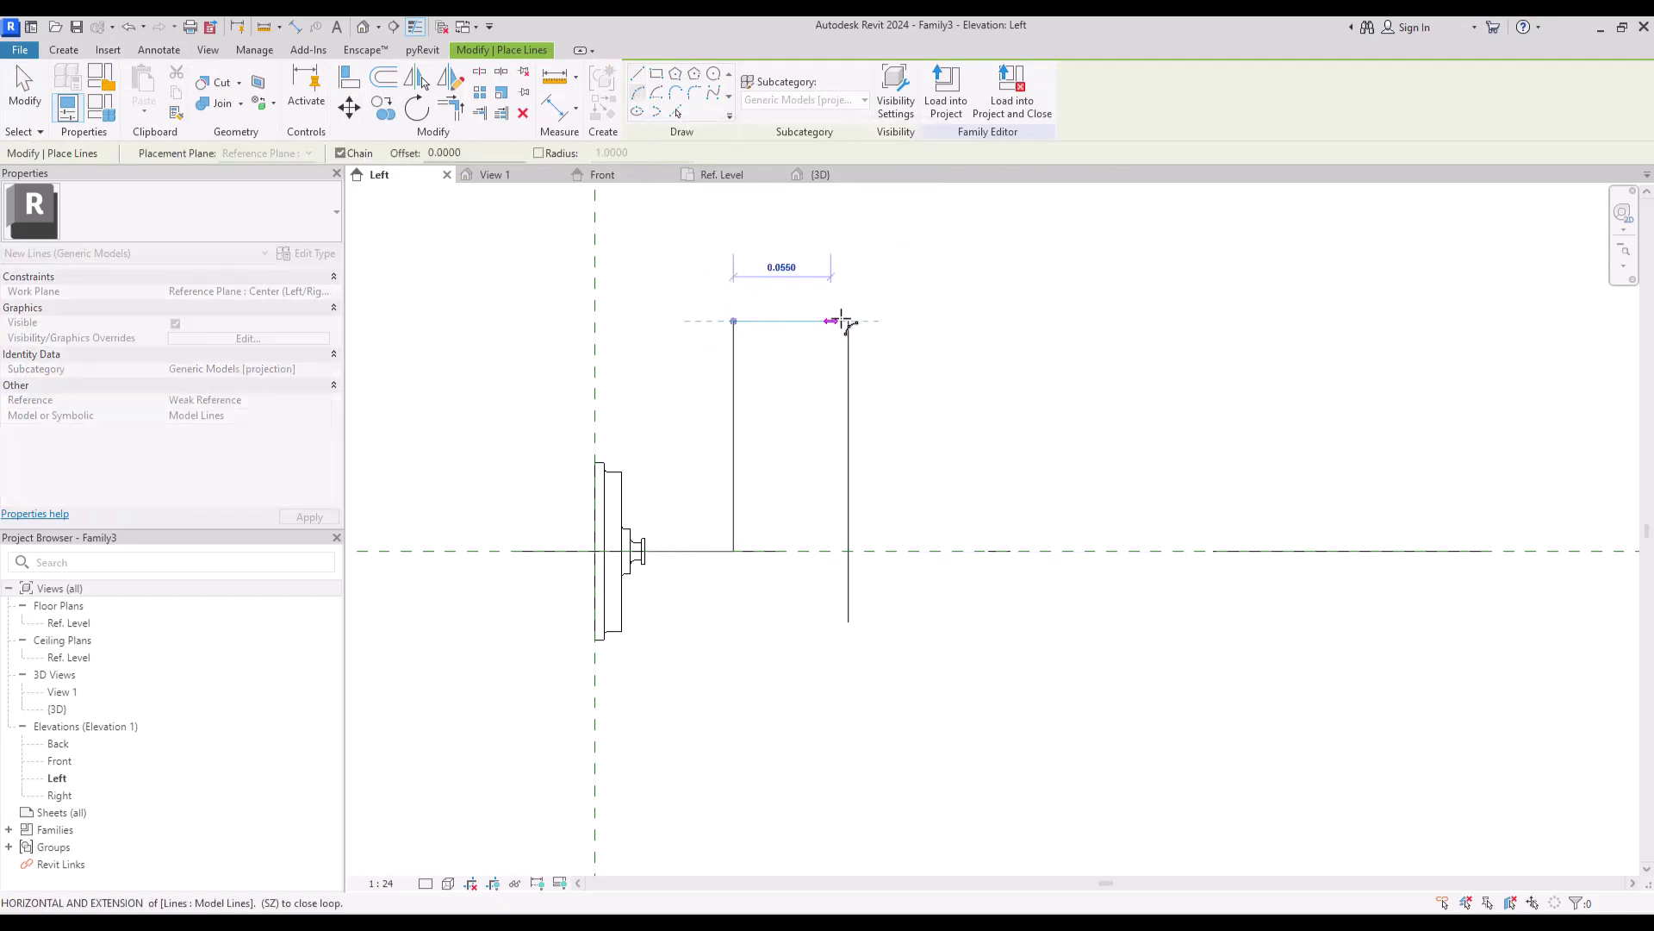
click(847, 320)
click(793, 264)
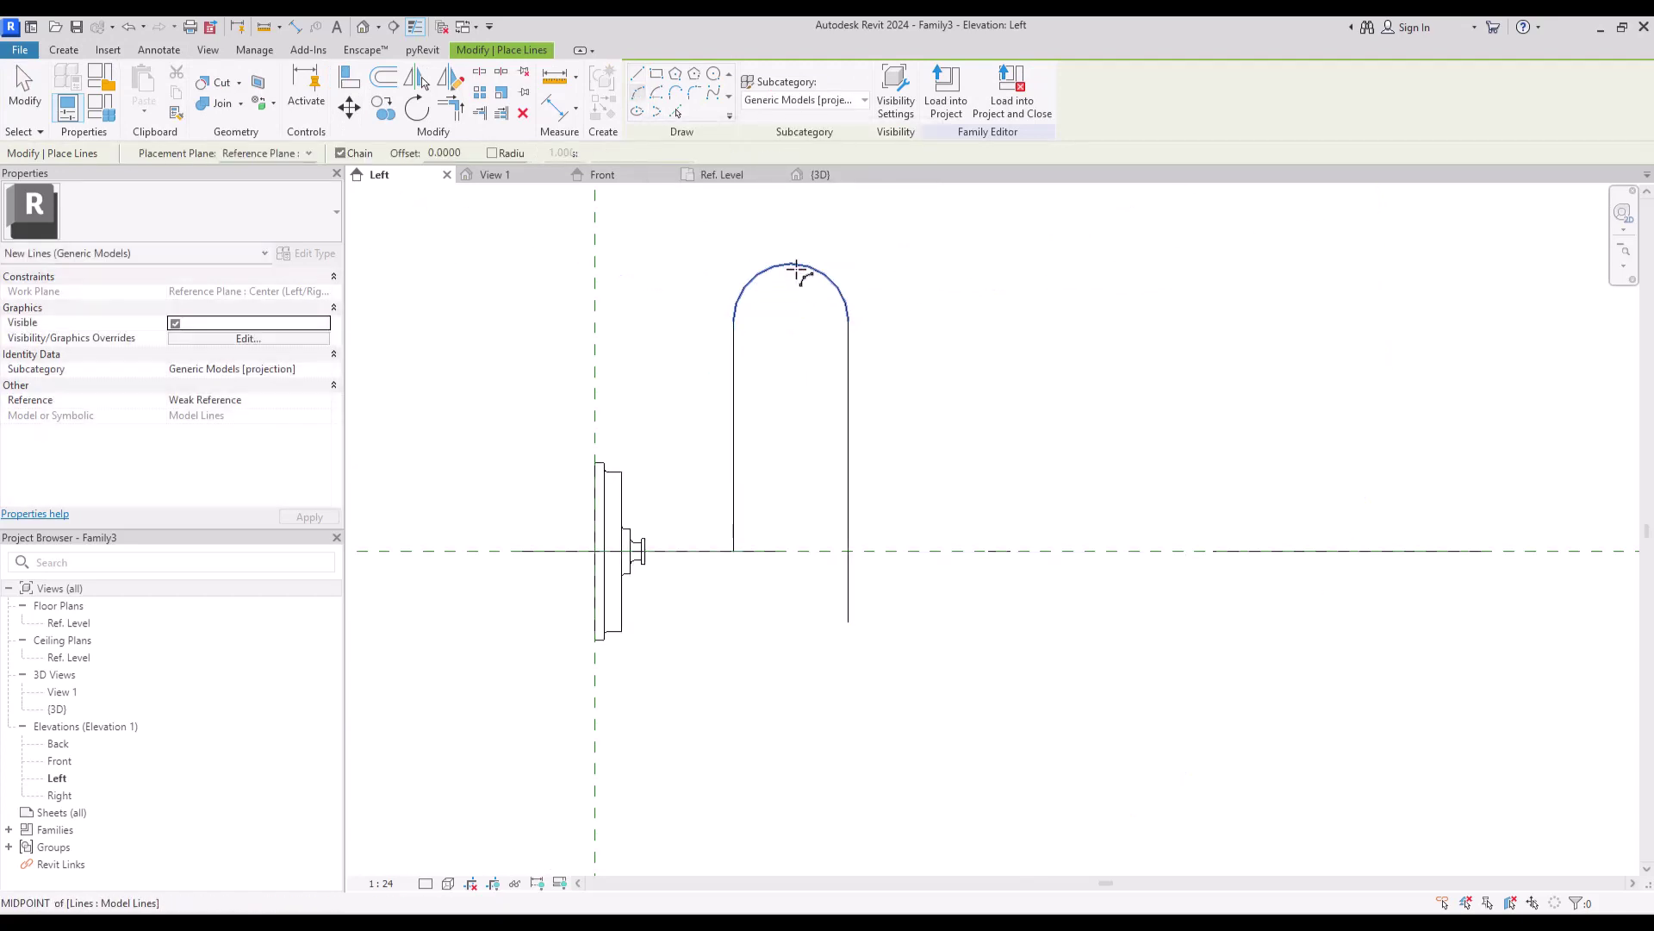
key(Escape)
key(Escape)
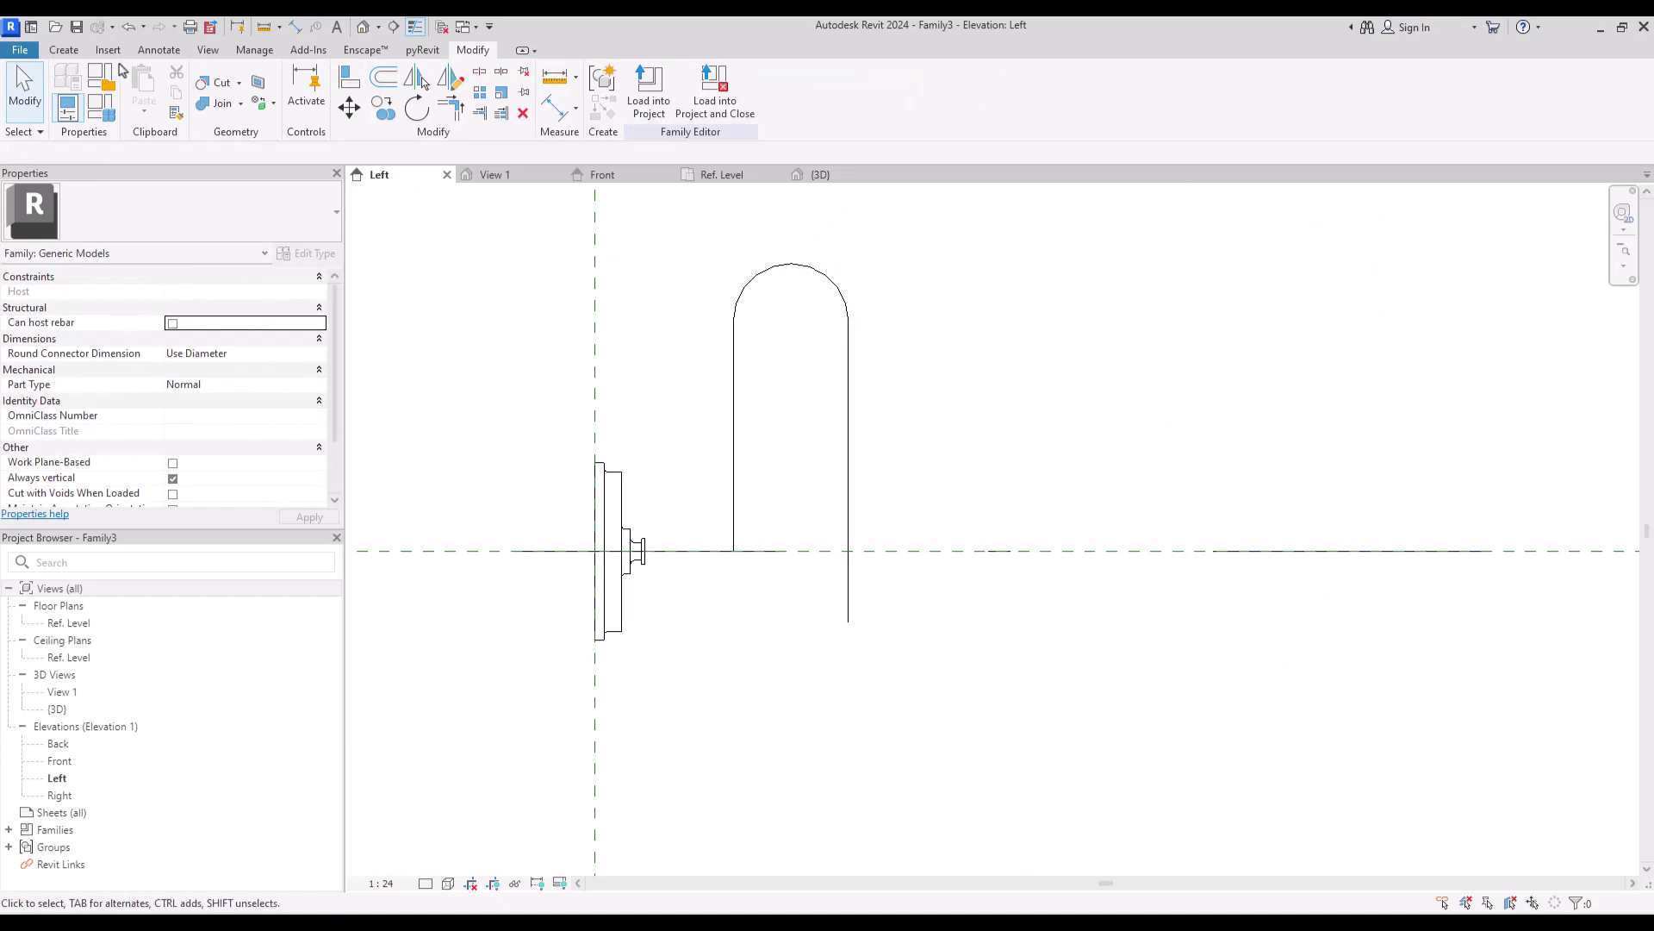
Round the lower corner between the horizontal line and the first vertical line with a fillet arc of about 0.03 radius.
click(64, 49)
click(378, 82)
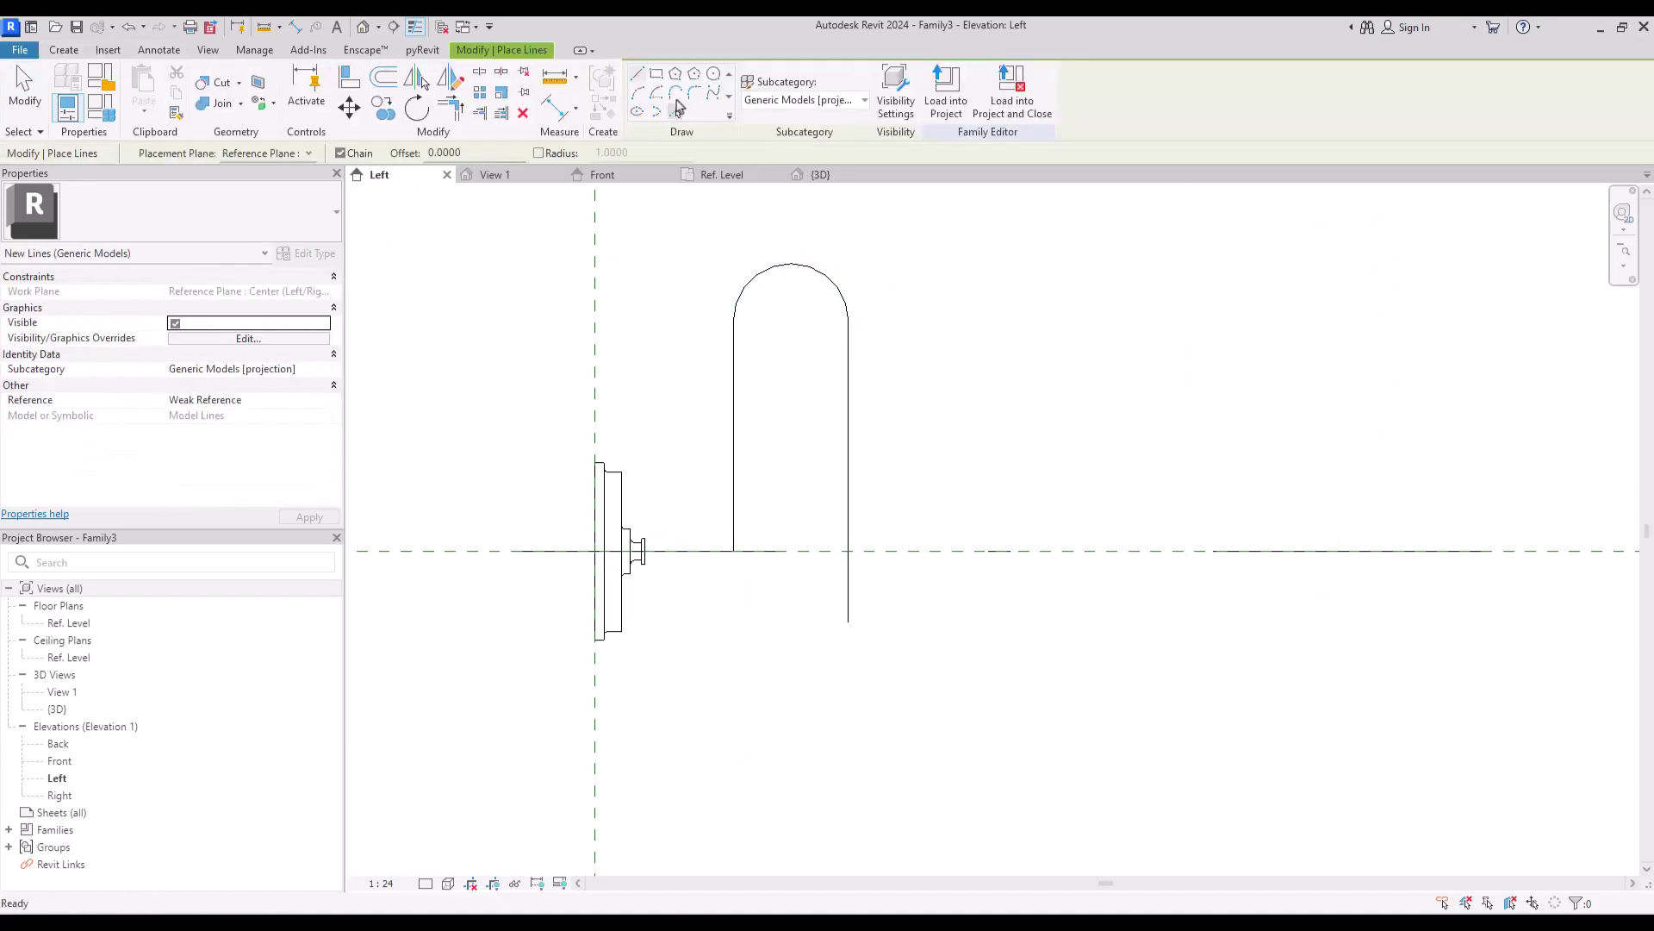
click(697, 101)
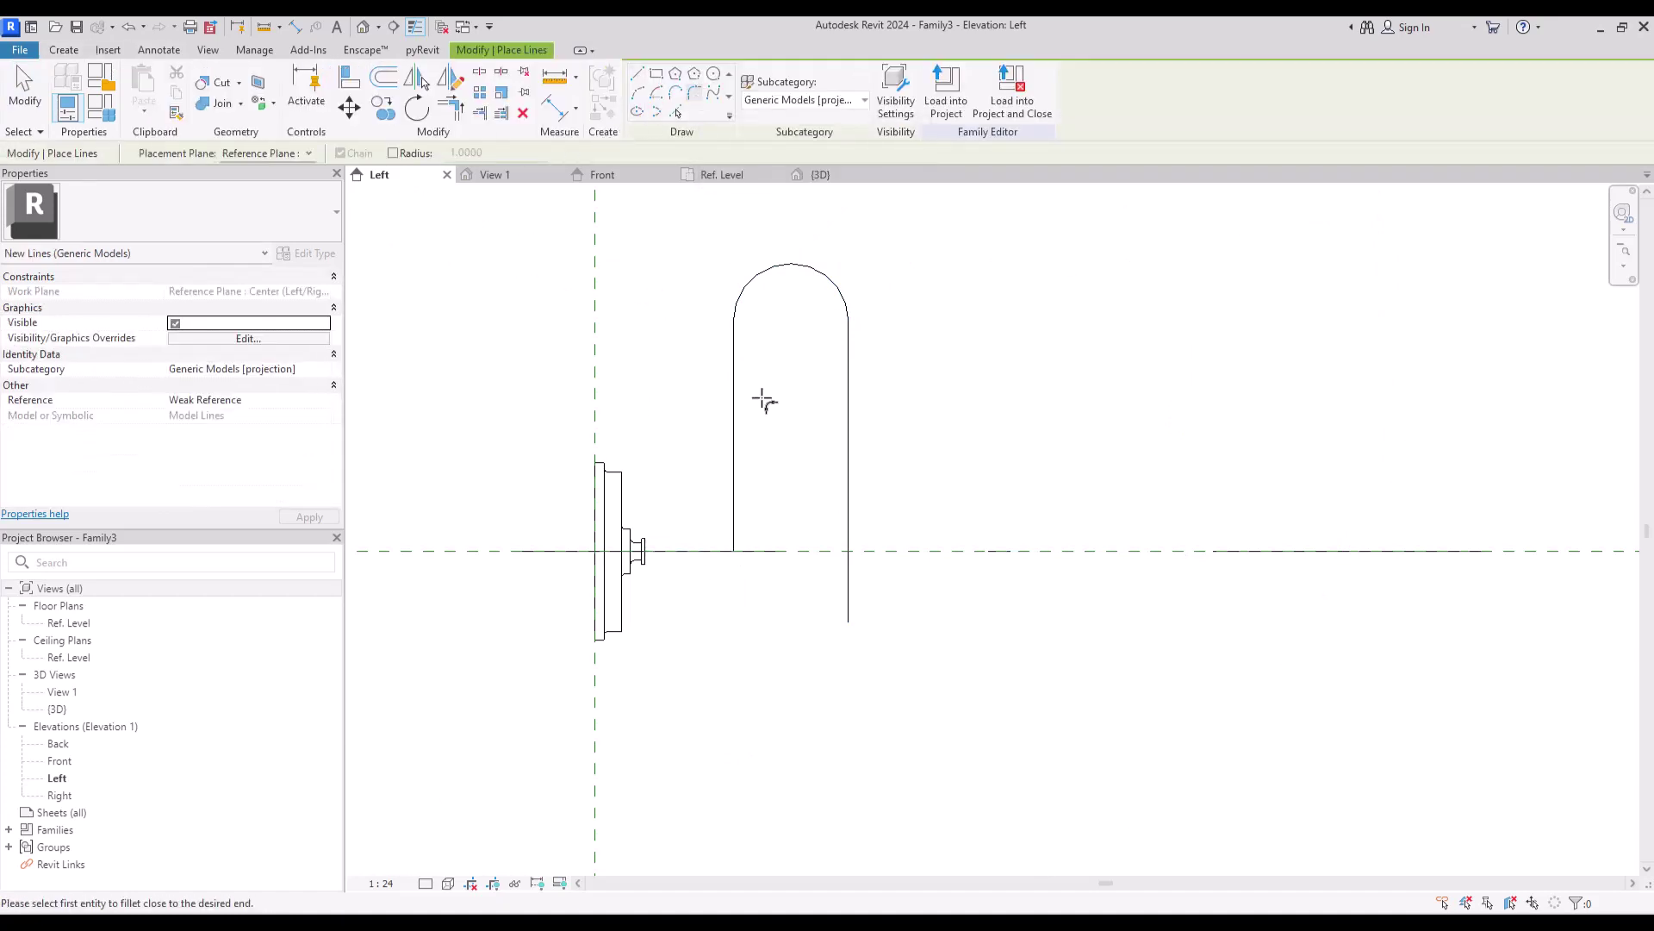
click(733, 531)
click(731, 550)
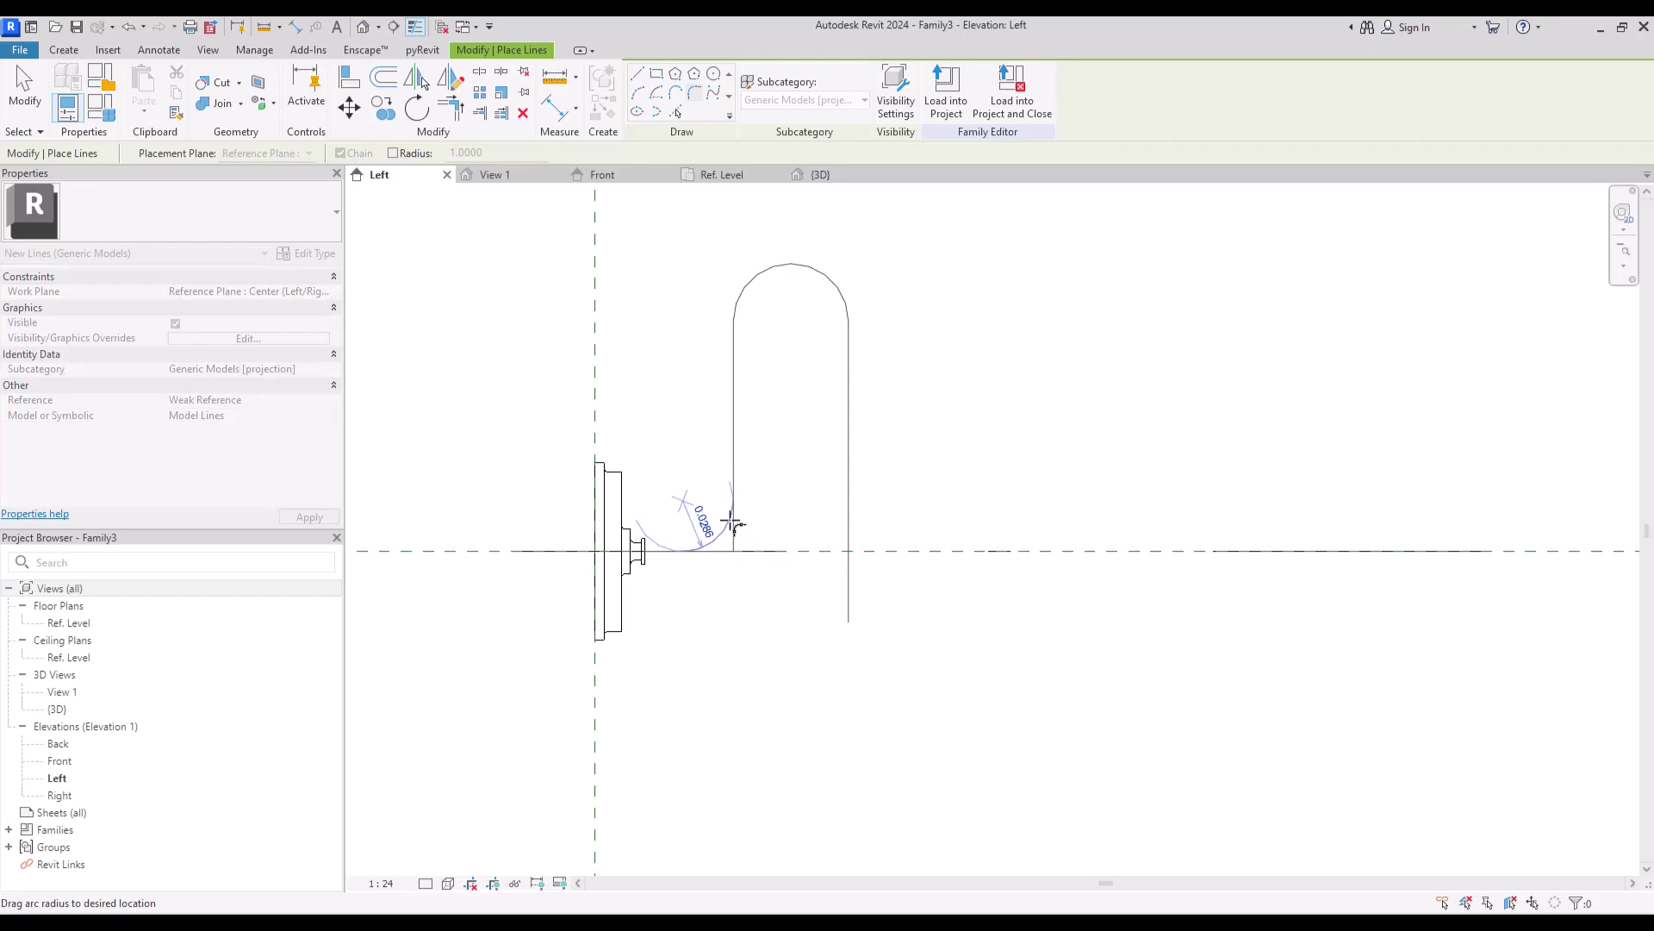
click(724, 457)
key(Escape)
key(Escape)
Start a sweep and build its sketched path by picking all five arm lines and arcs from the neck to the free end.
click(64, 50)
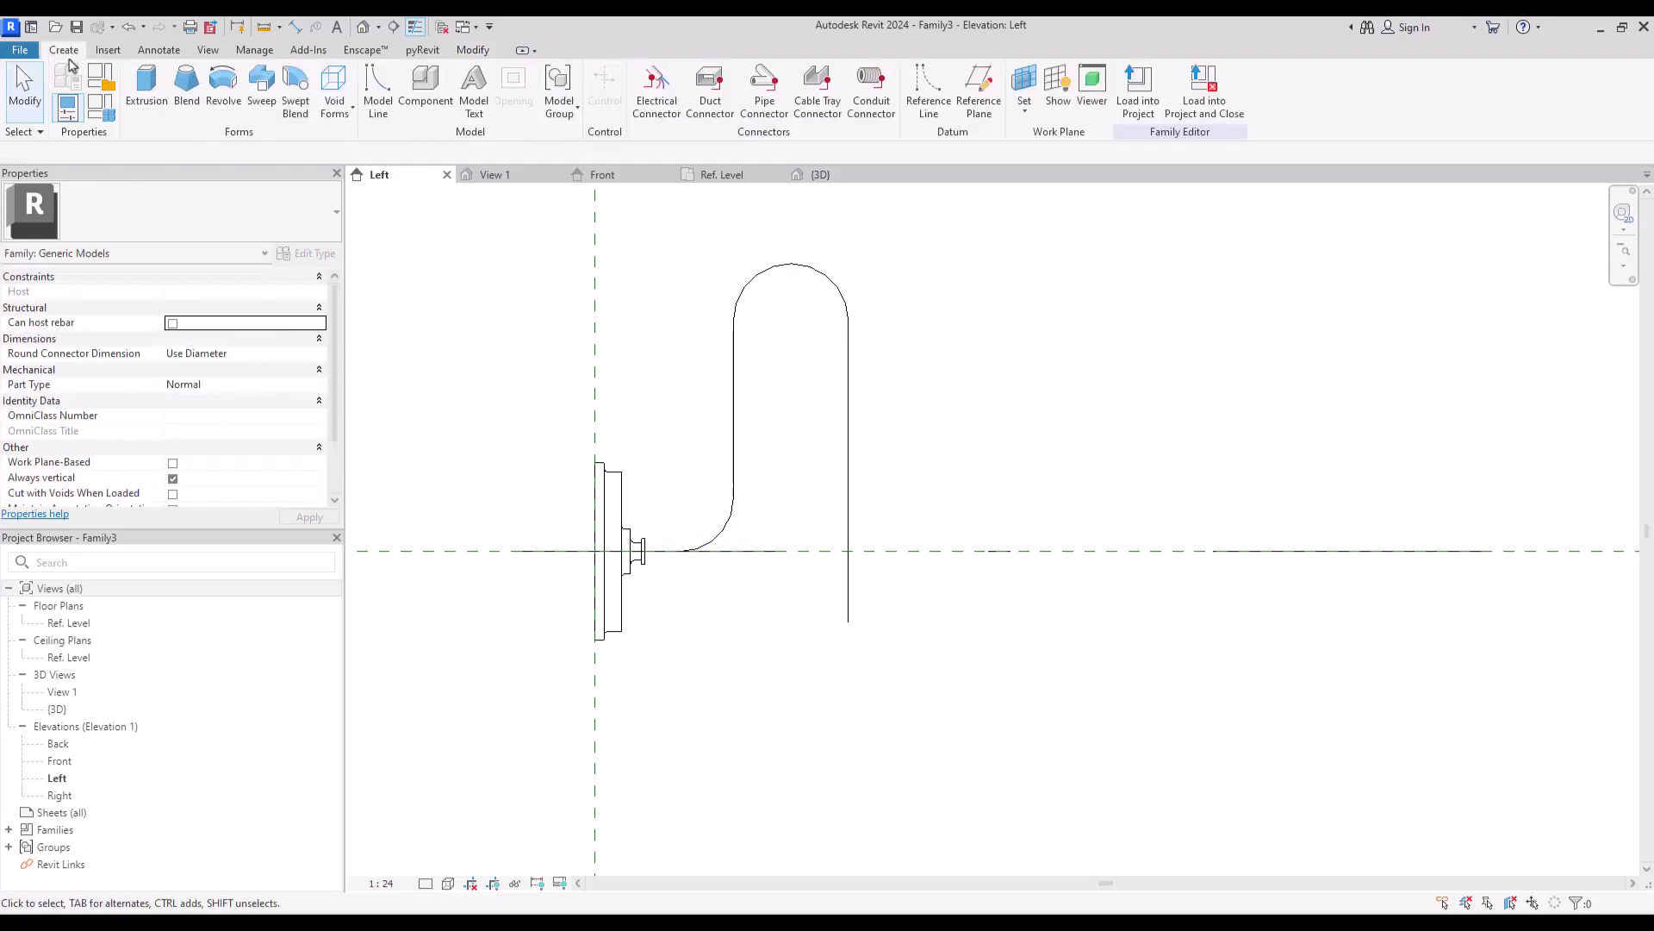
click(261, 90)
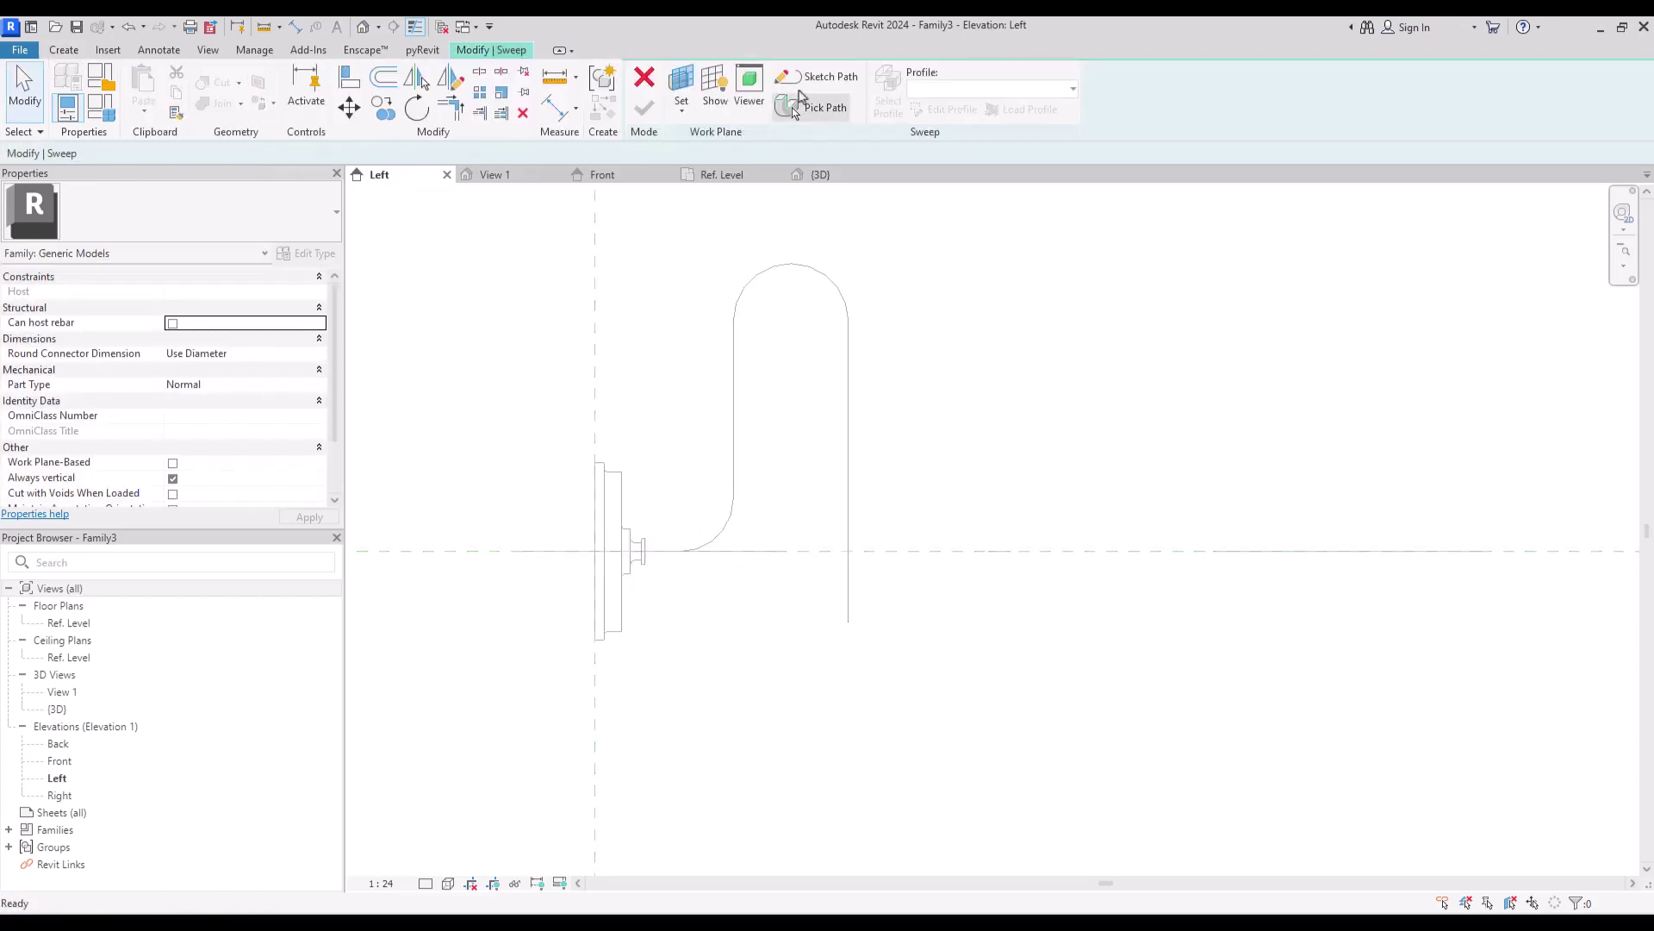
click(815, 77)
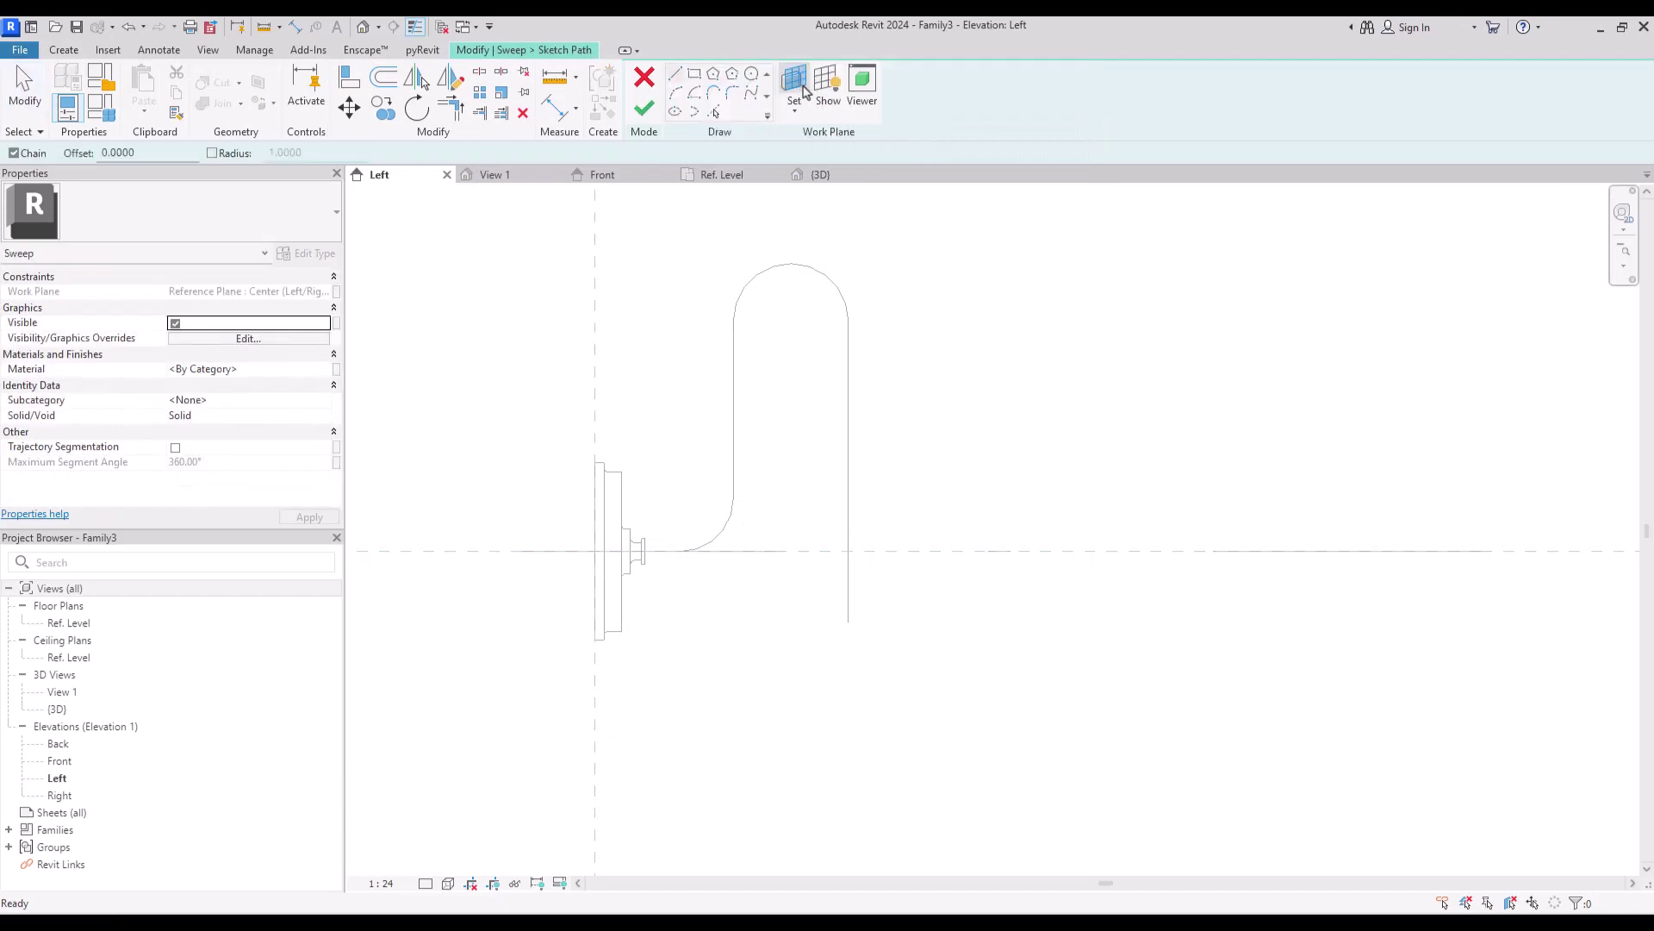
click(714, 114)
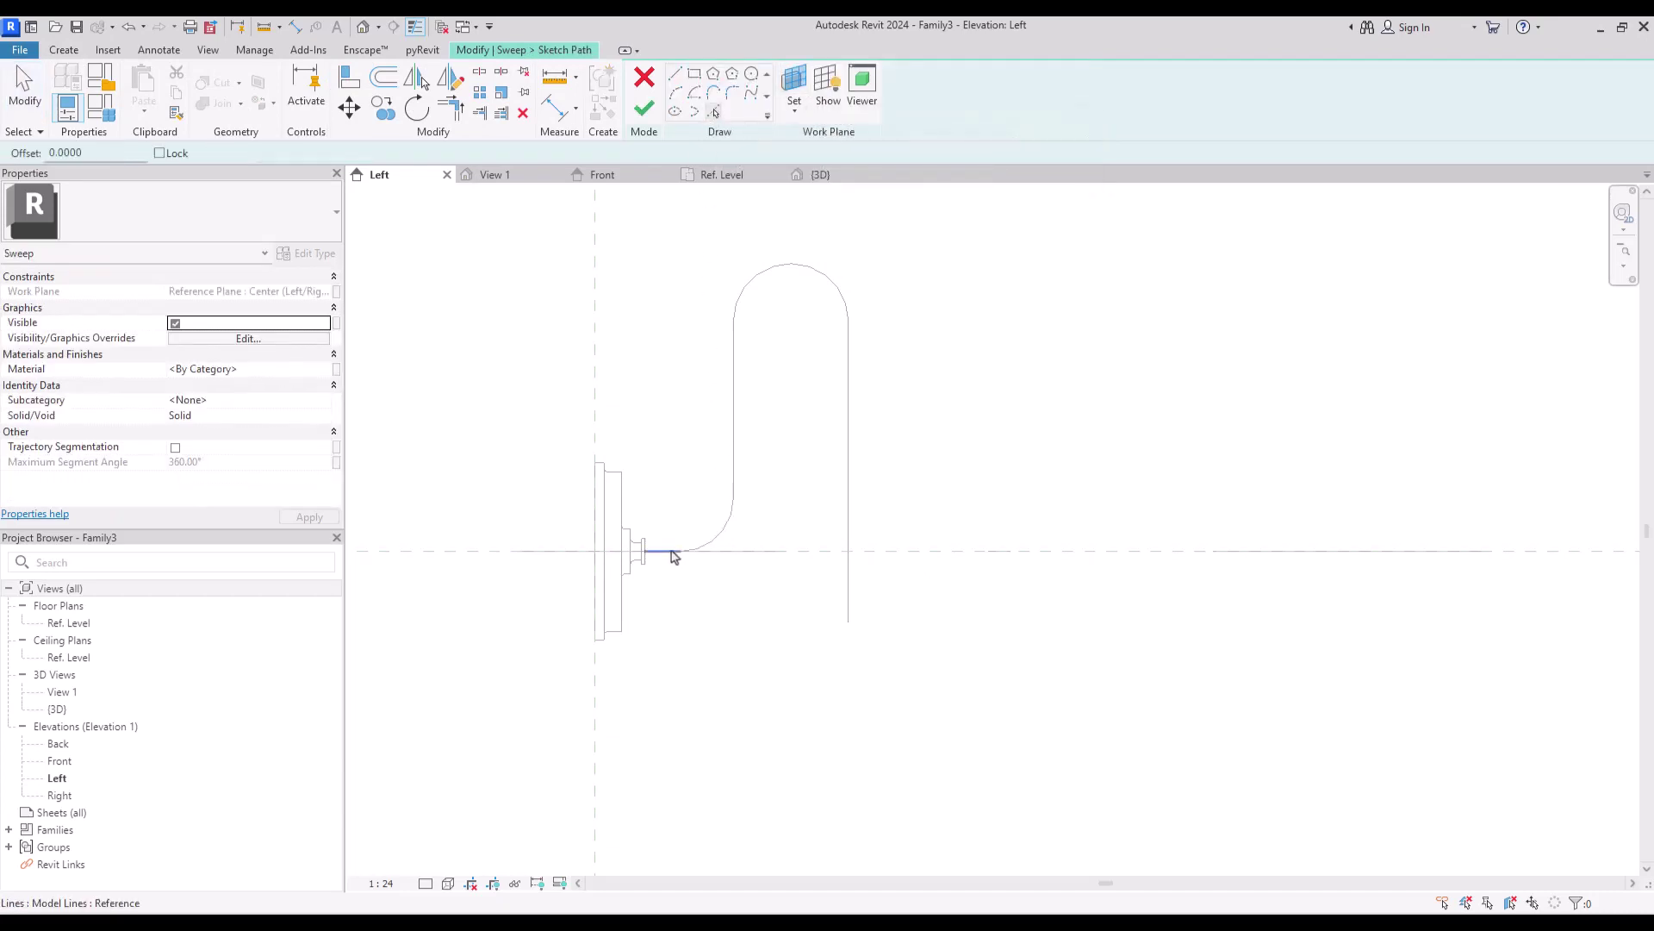
click(672, 552)
click(715, 543)
click(738, 409)
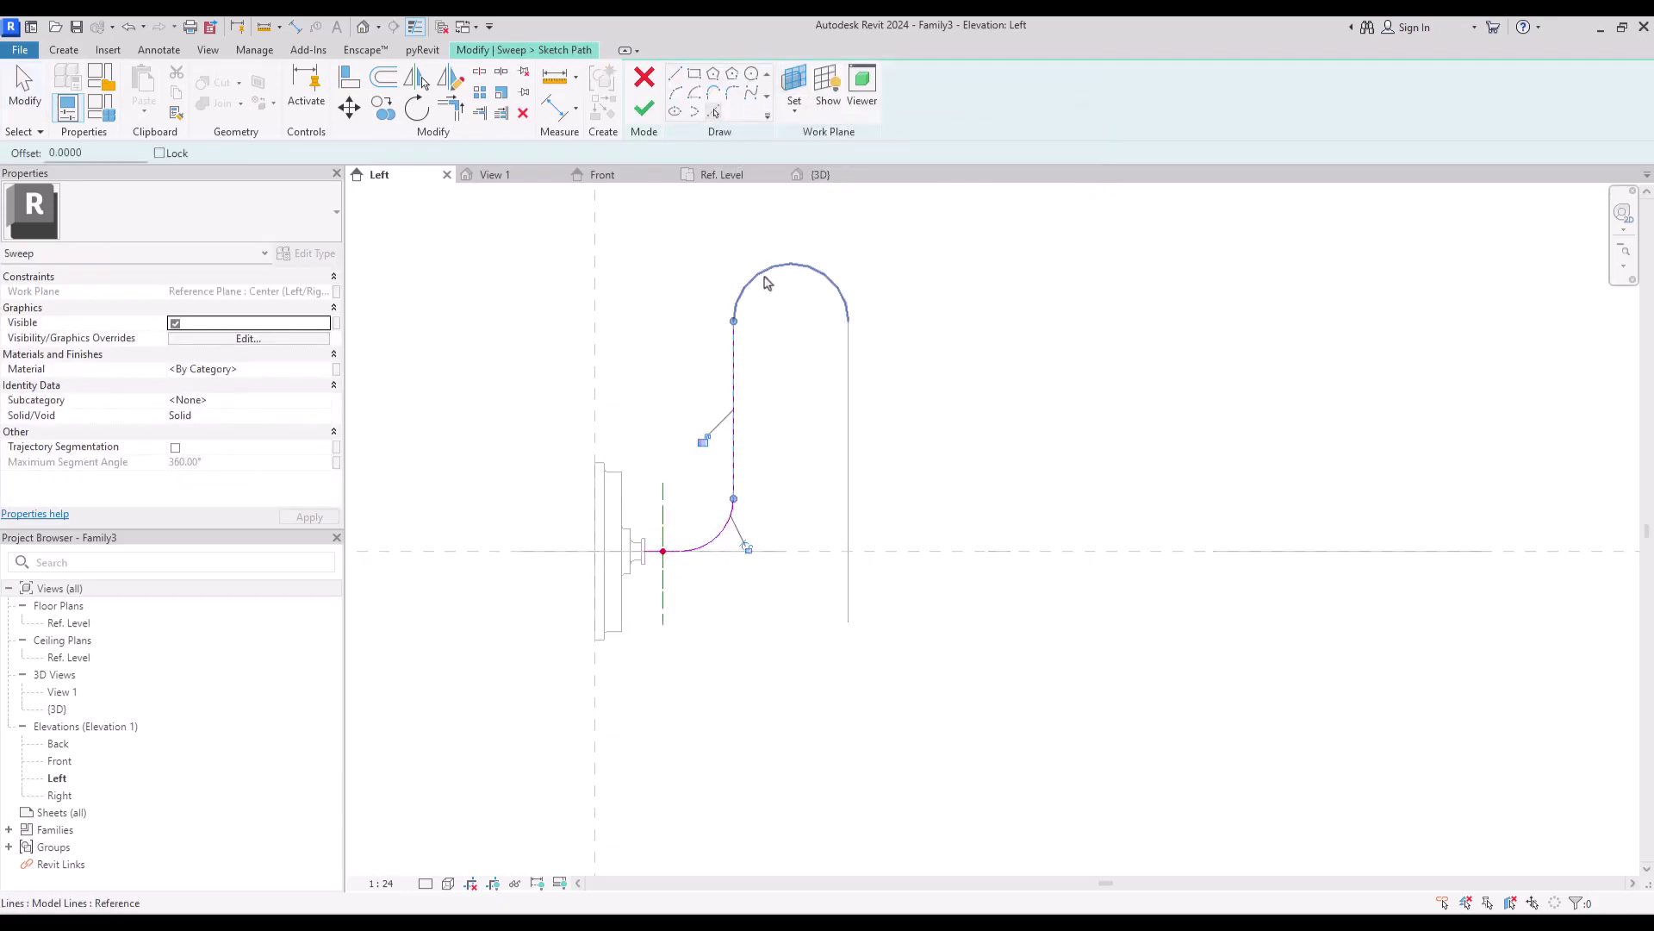
click(768, 274)
click(849, 412)
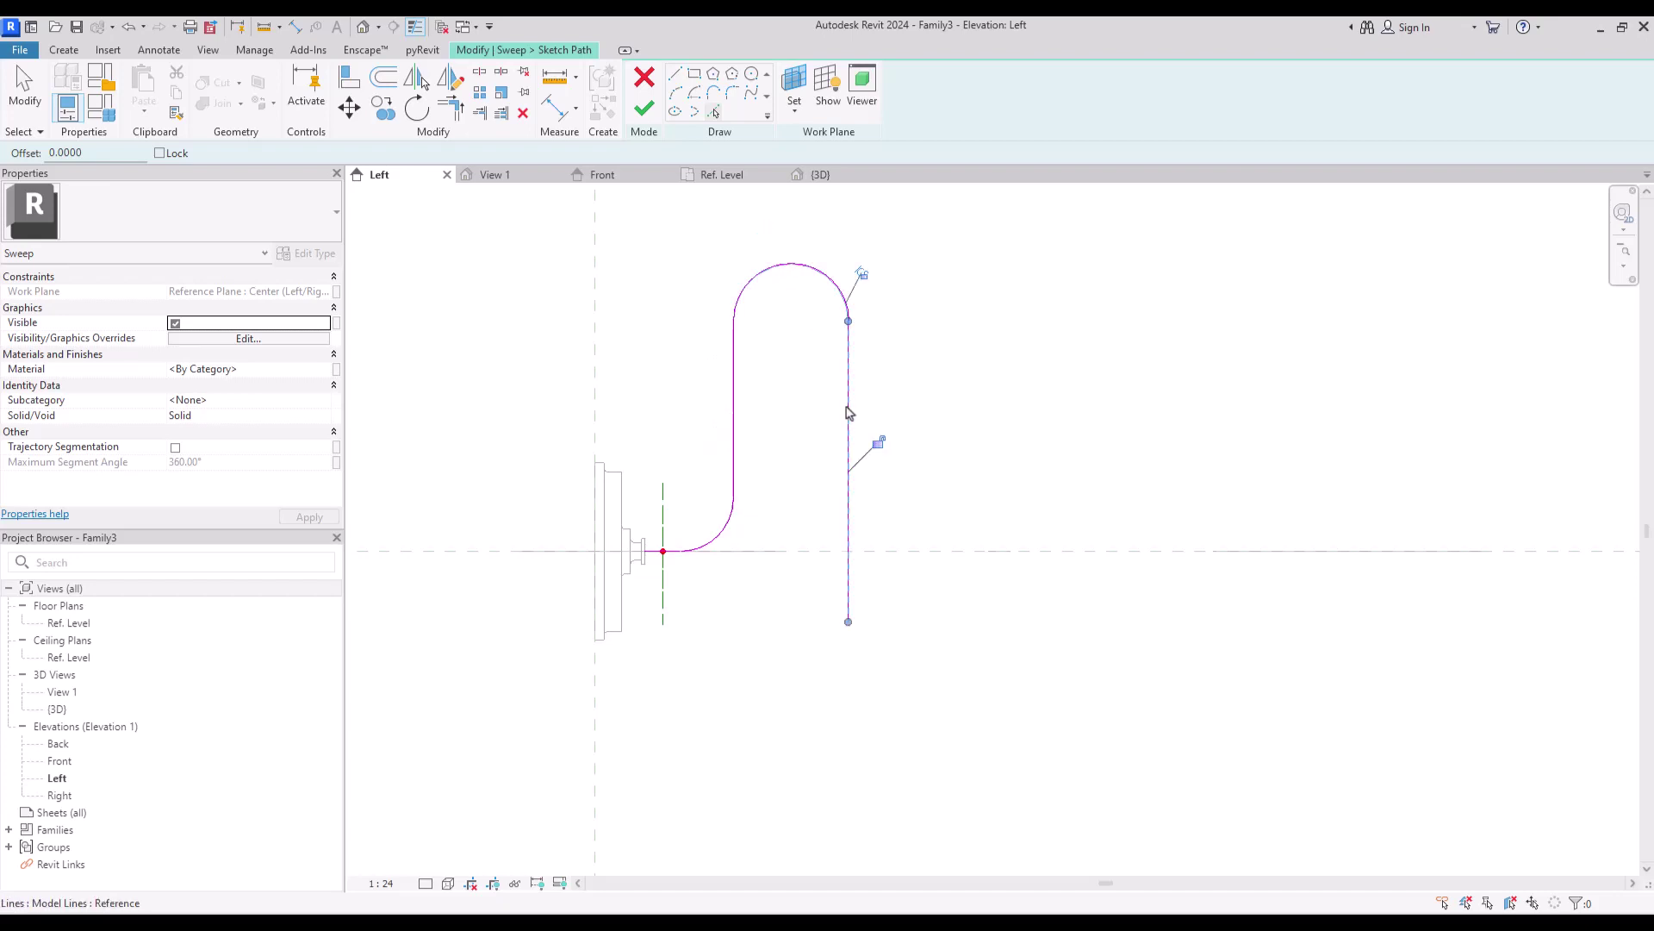
click(645, 114)
Sketch the sweep profile in the Front elevation as a circle of about 0.0026 radius centred on the path.
click(946, 109)
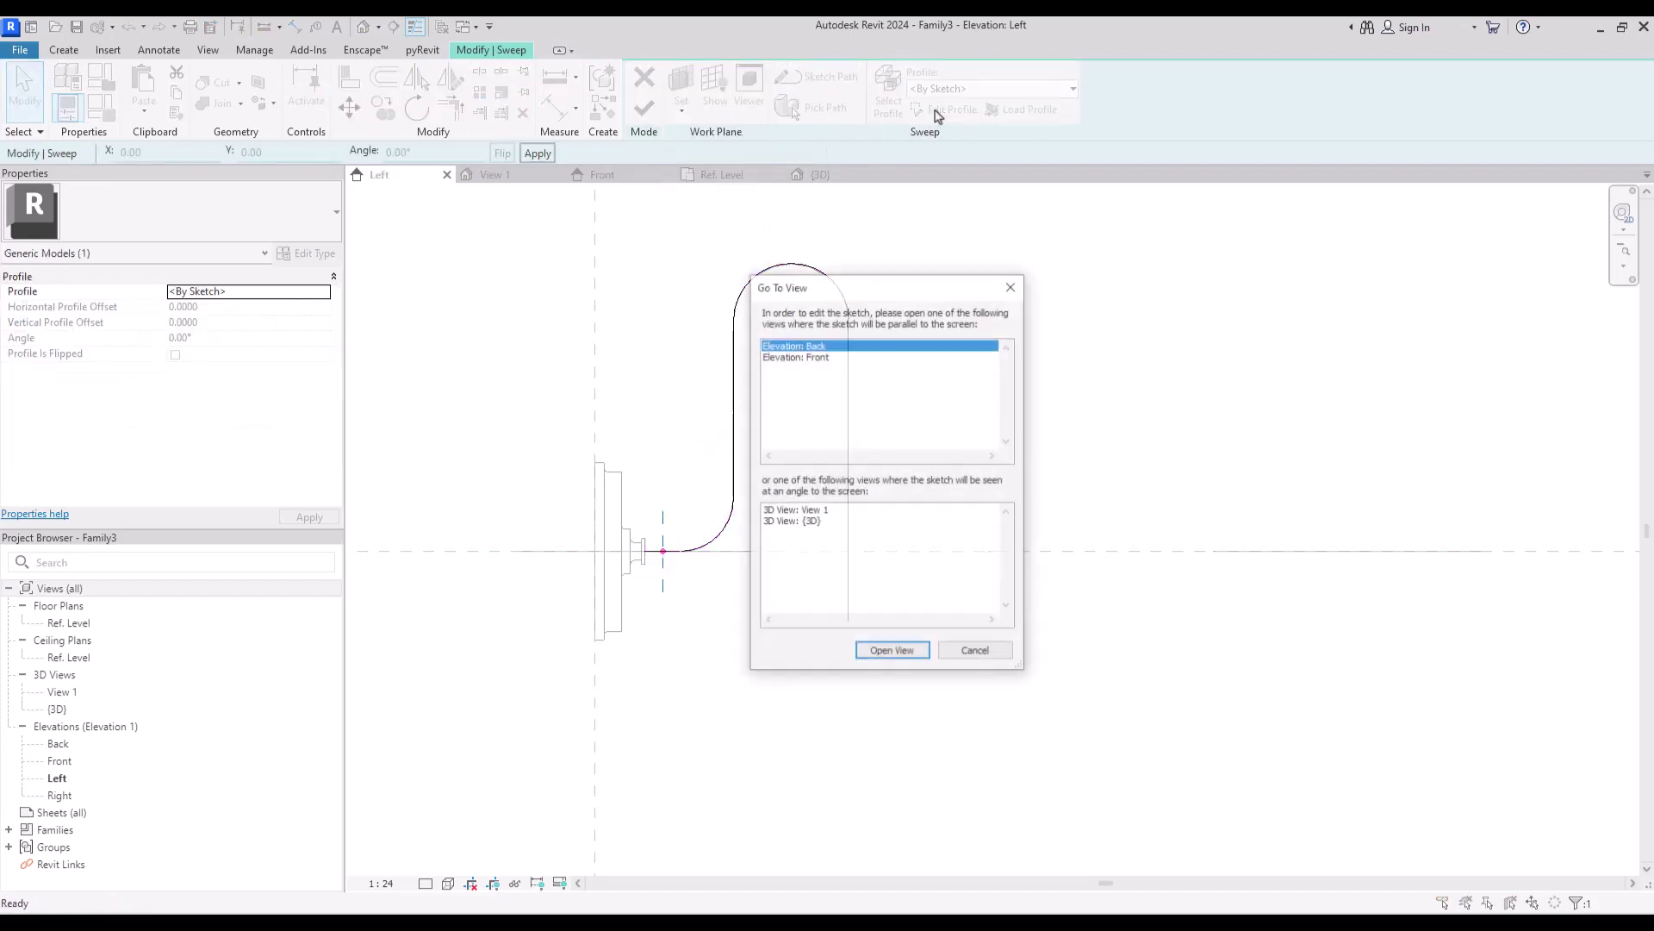
click(817, 357)
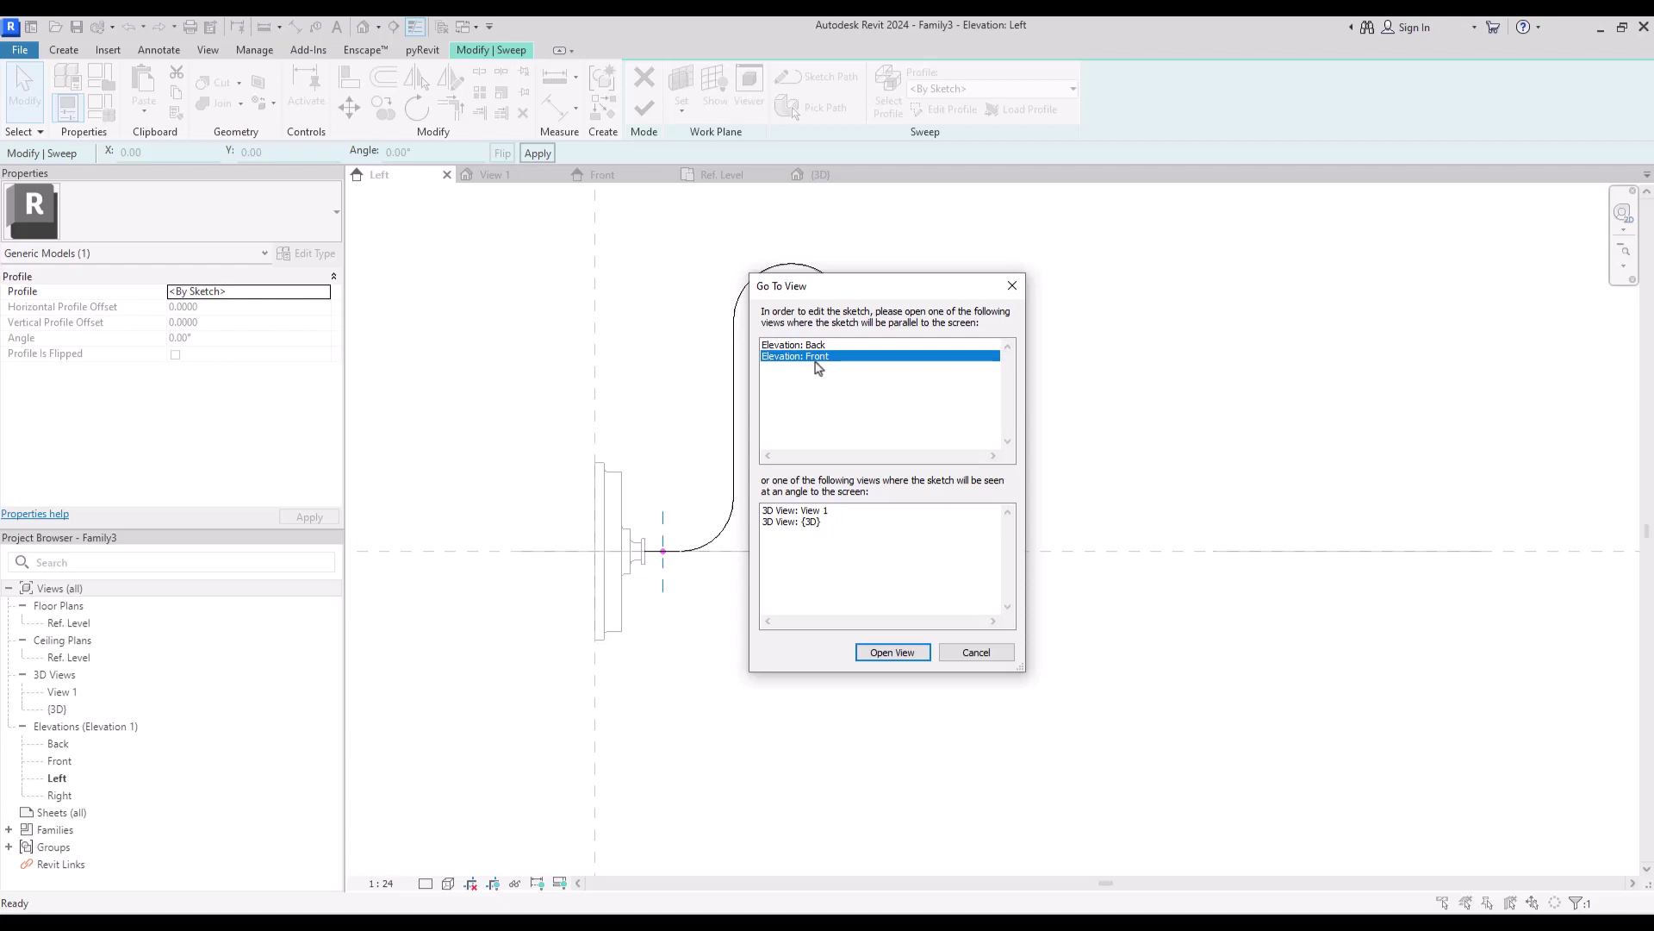
click(872, 653)
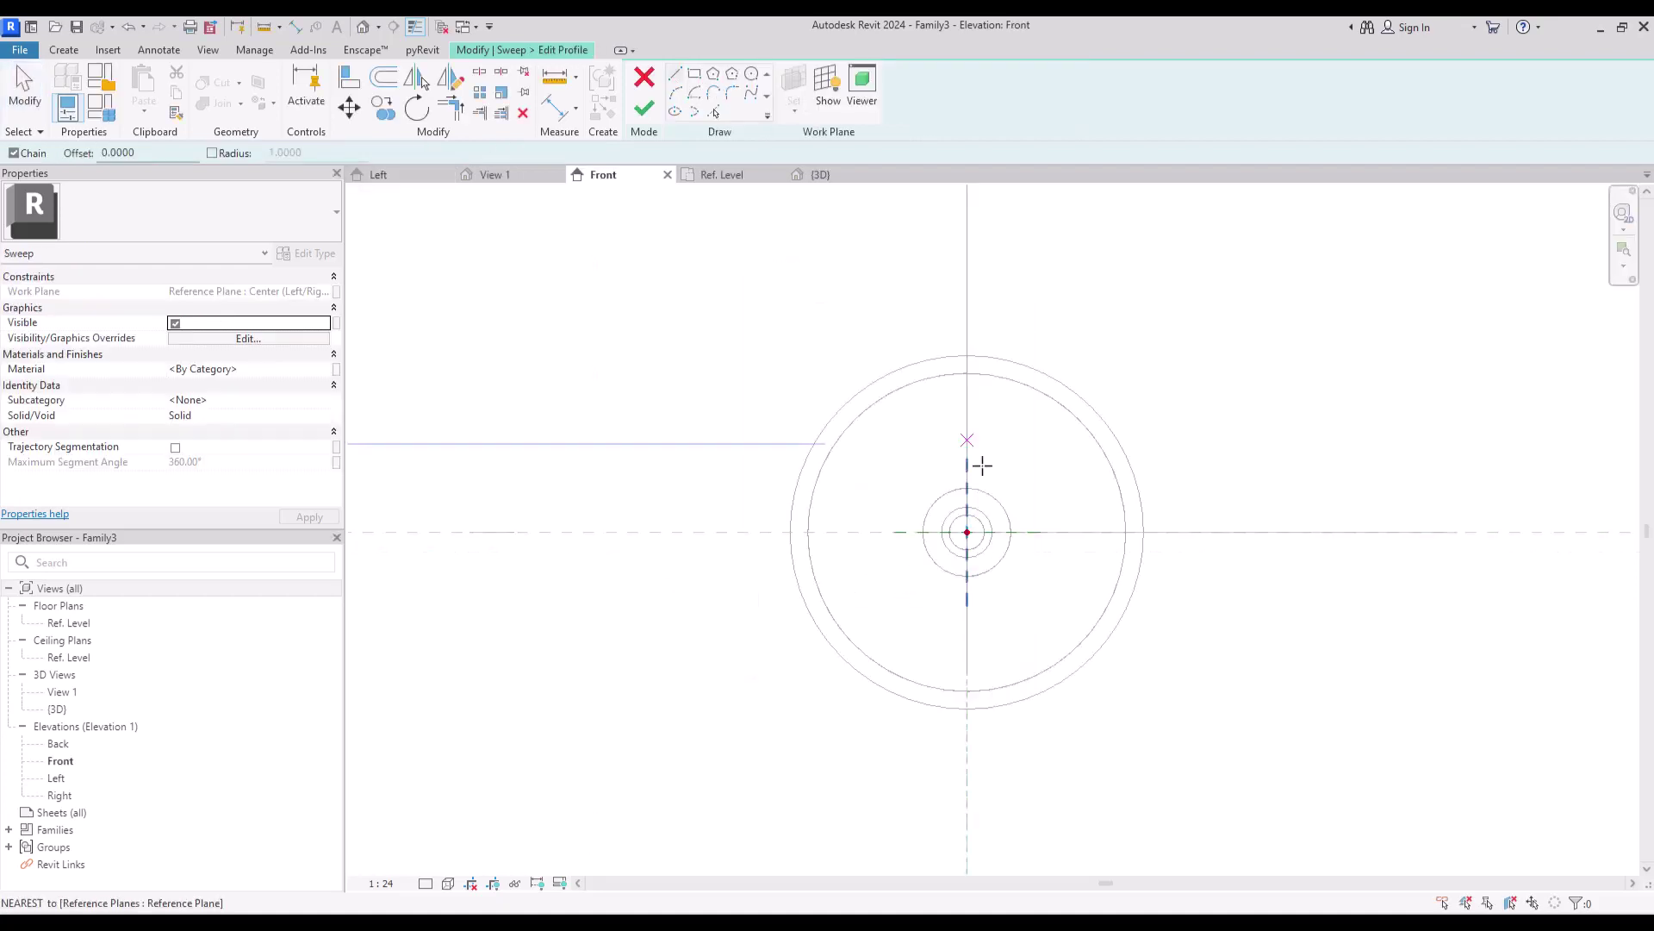
click(751, 75)
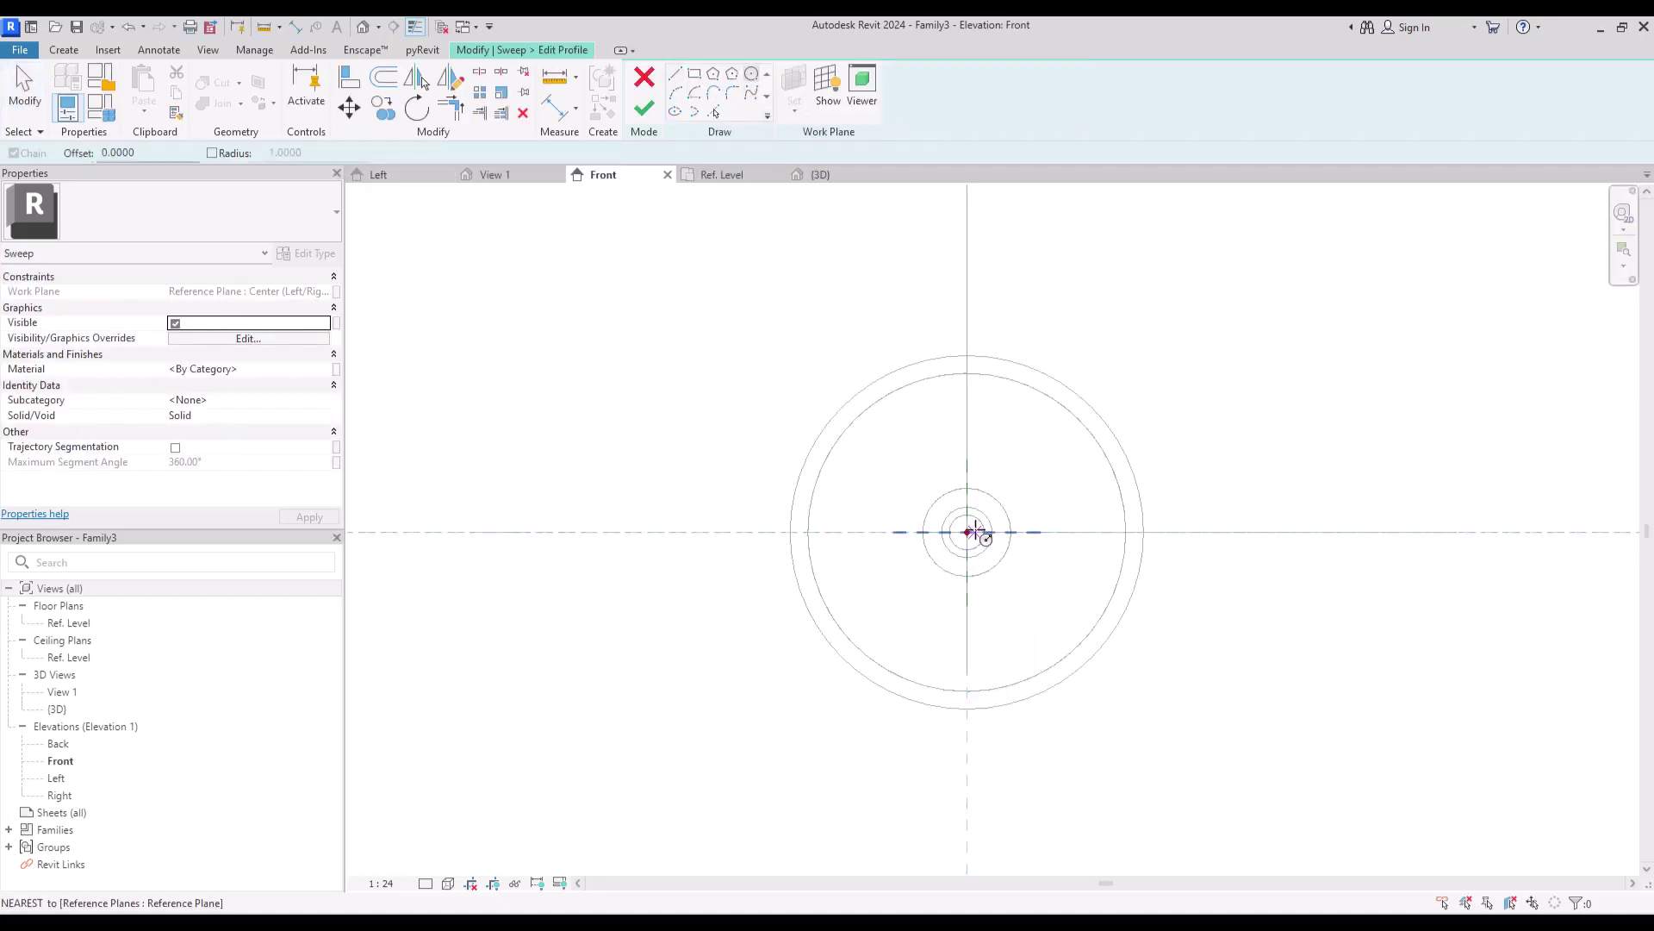
click(966, 532)
click(985, 536)
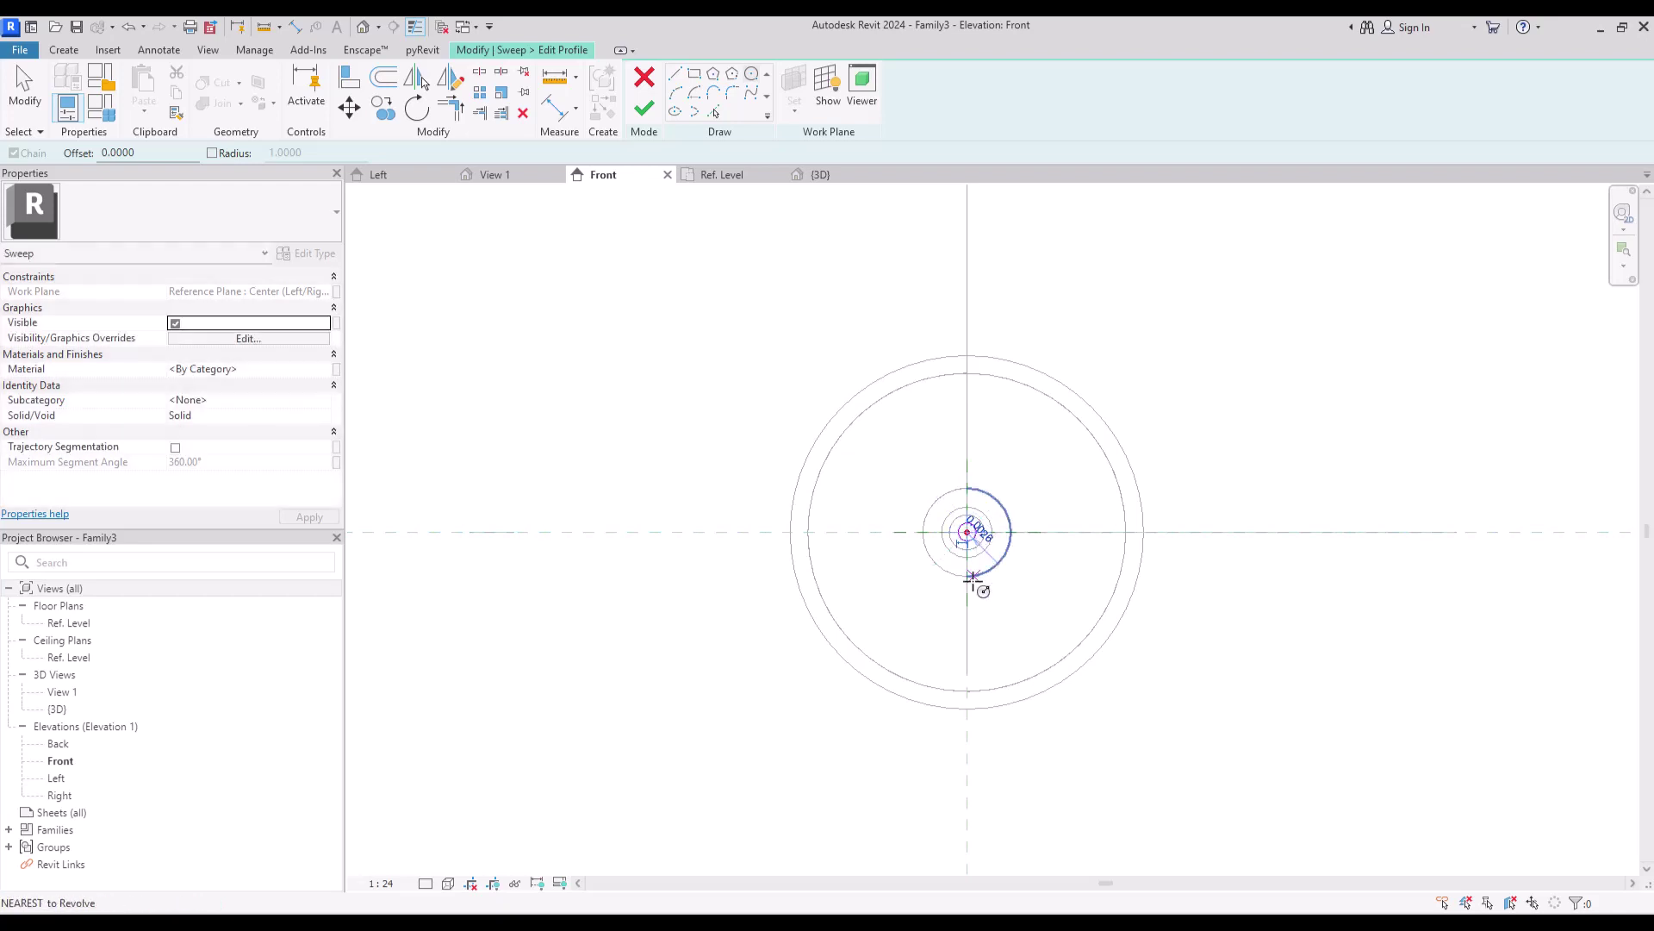
key(Escape)
click(918, 465)
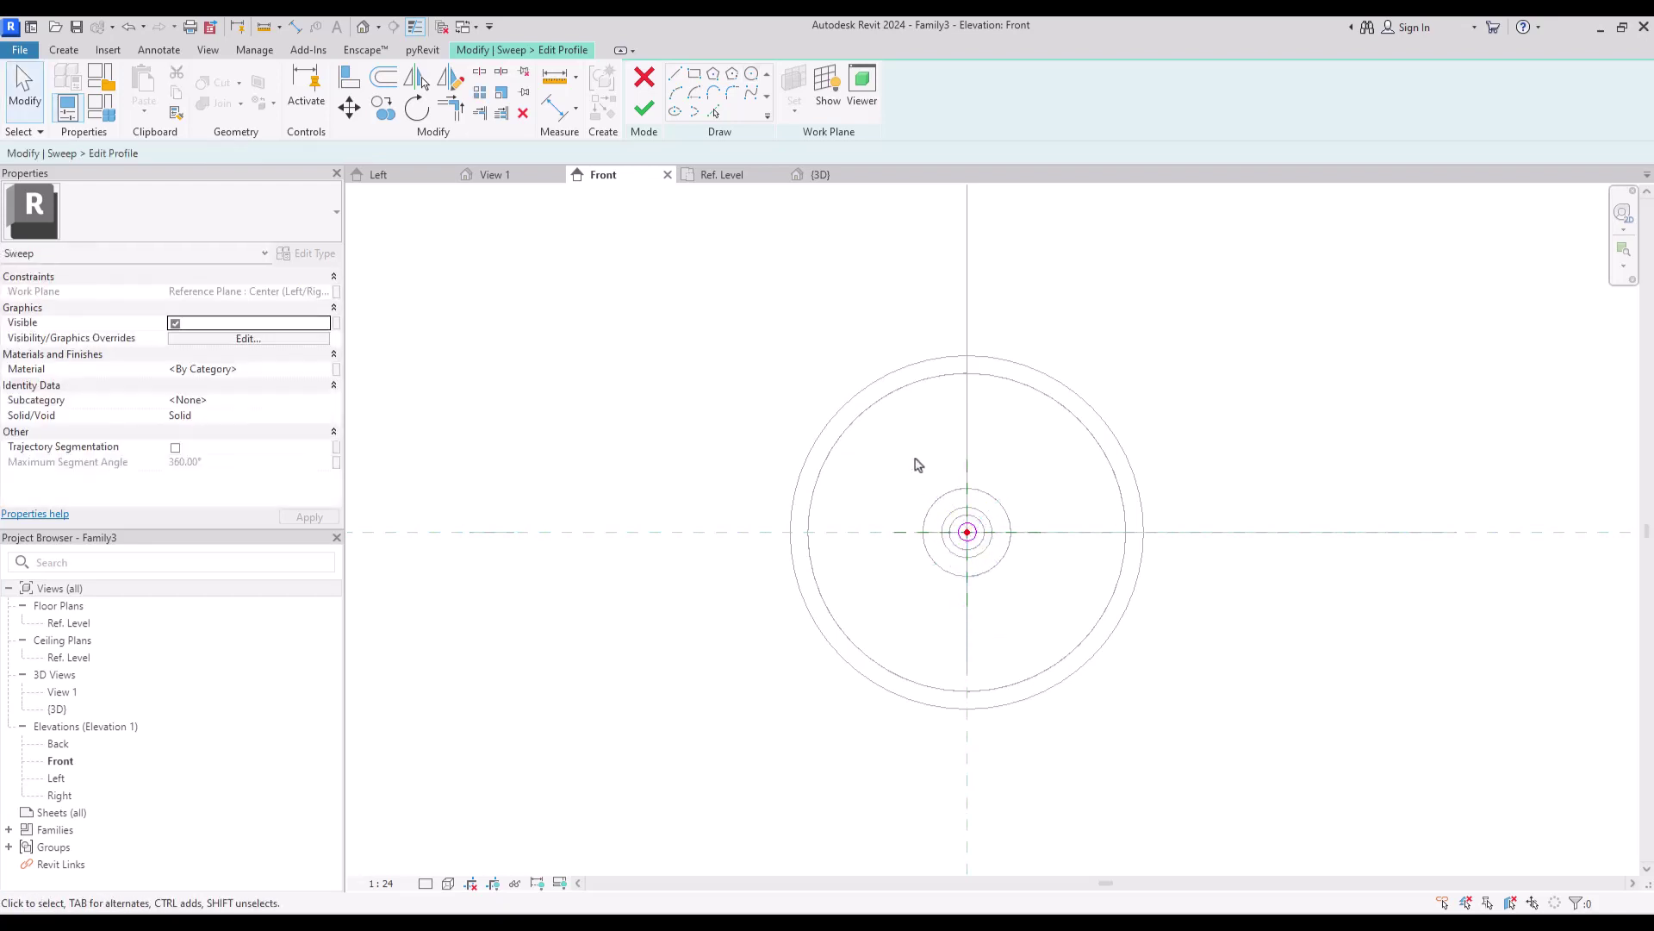
Set the profile circle's radius to 0.003 and finish the sweep, showing the arm in the 3D view.
click(965, 515)
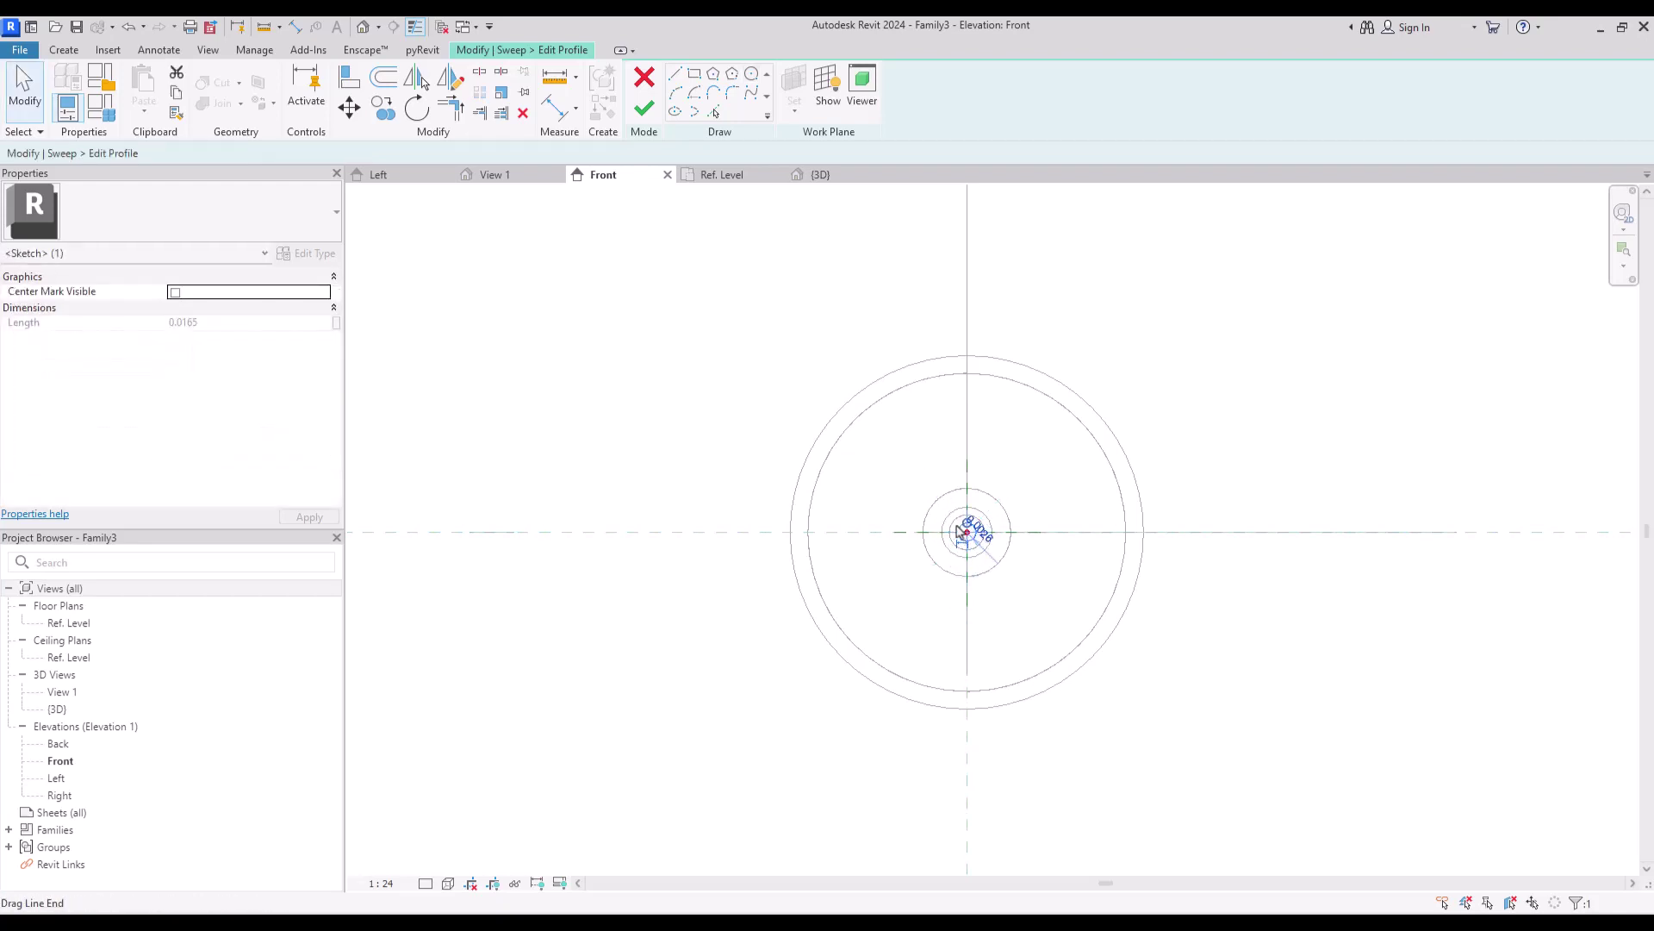
click(989, 536)
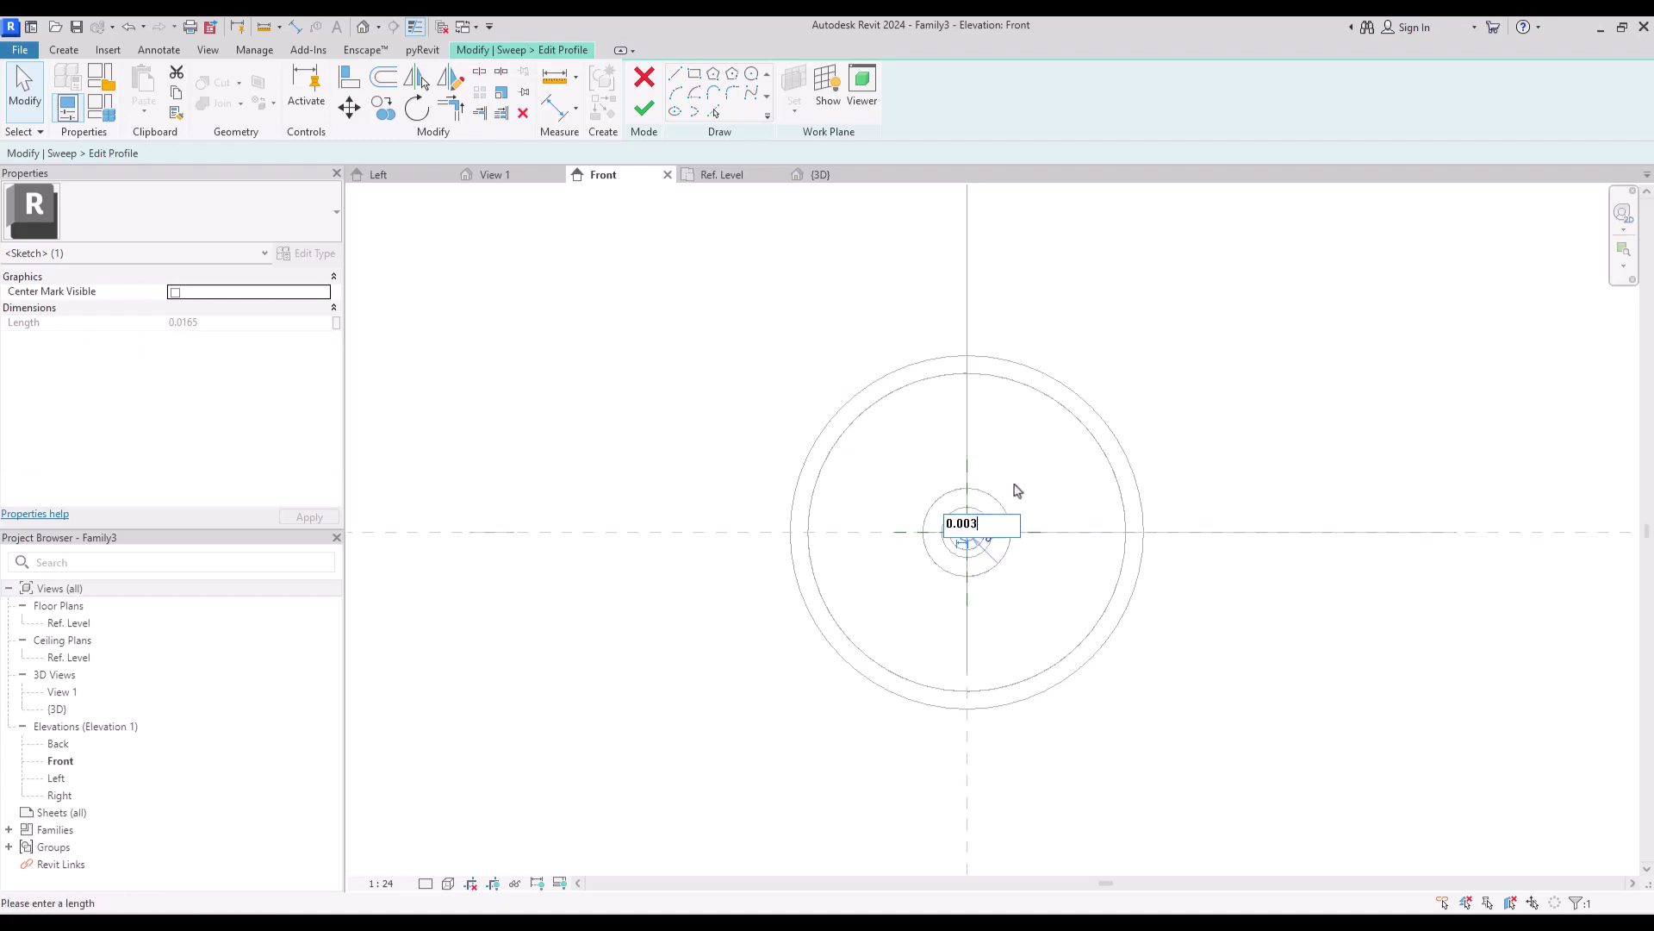
key(Return)
click(644, 109)
click(643, 110)
click(820, 175)
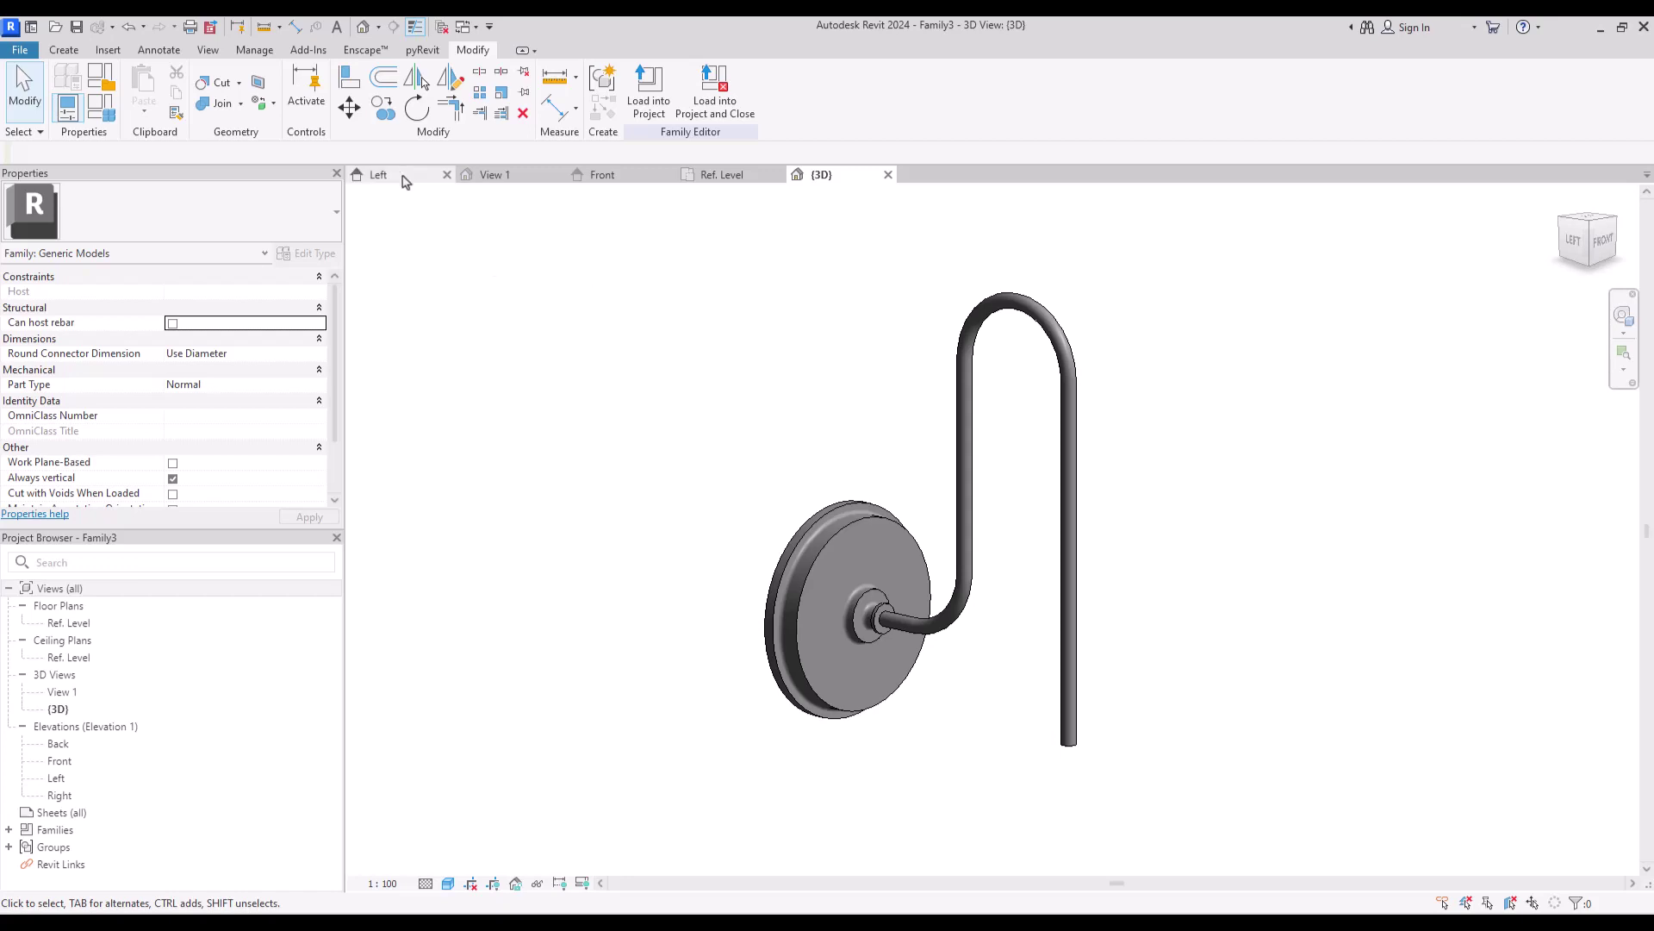
Start a revolve in the Left elevation and draw its vertical axis line along the arm's outer leg, extending below its free end.
click(405, 176)
click(65, 51)
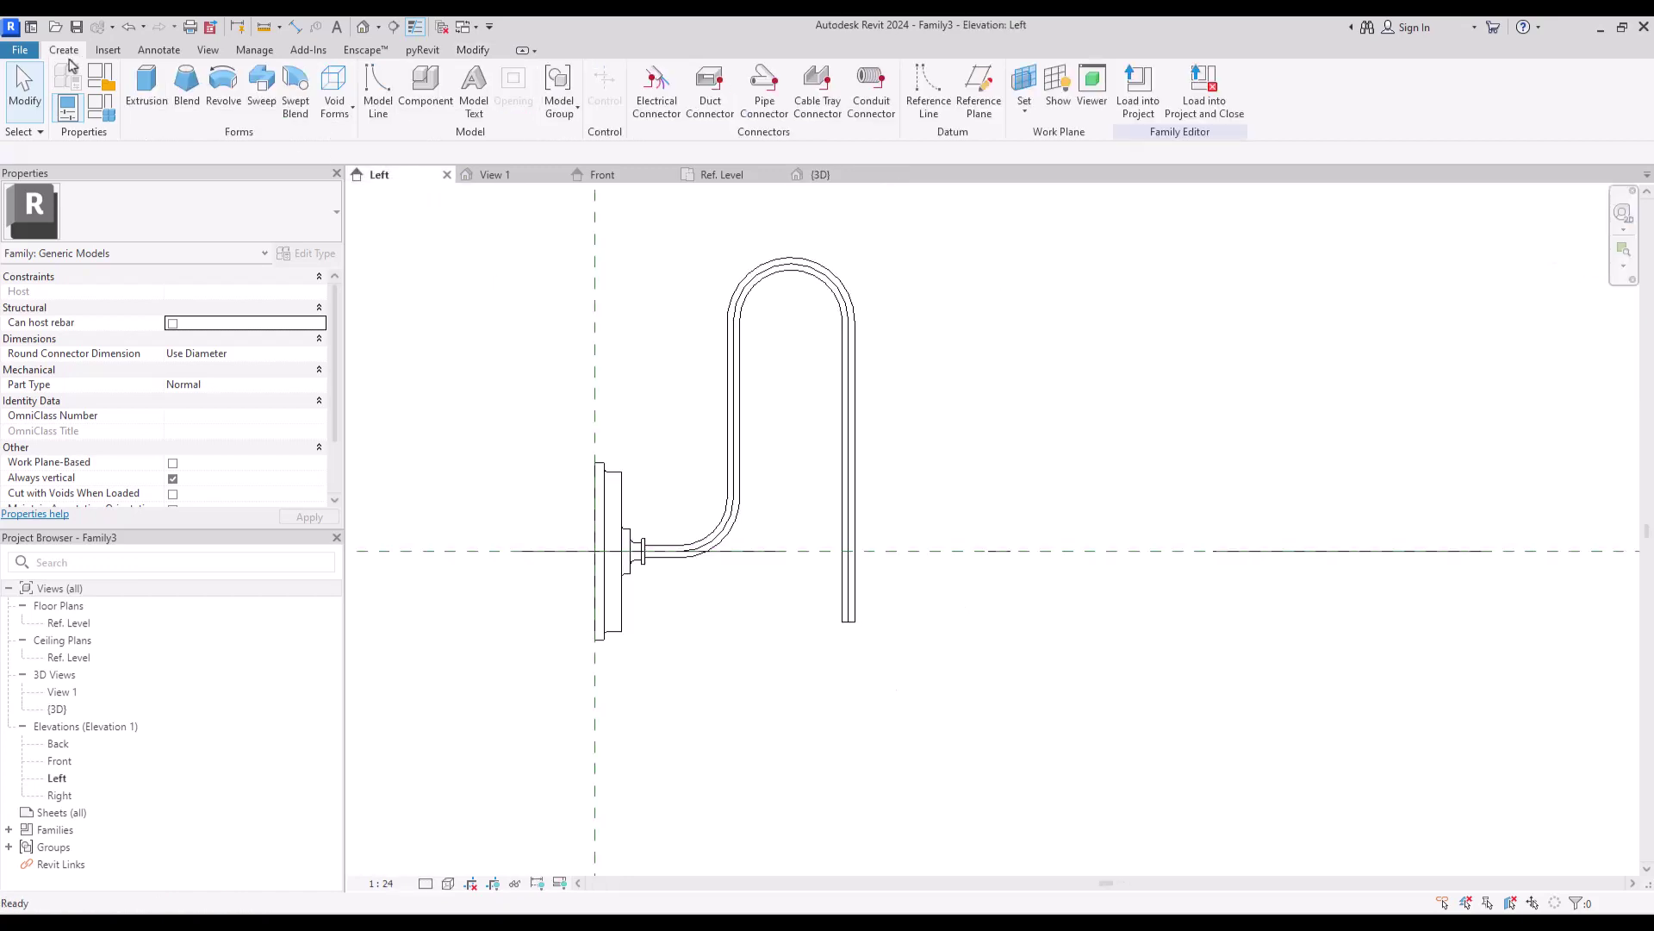
click(222, 88)
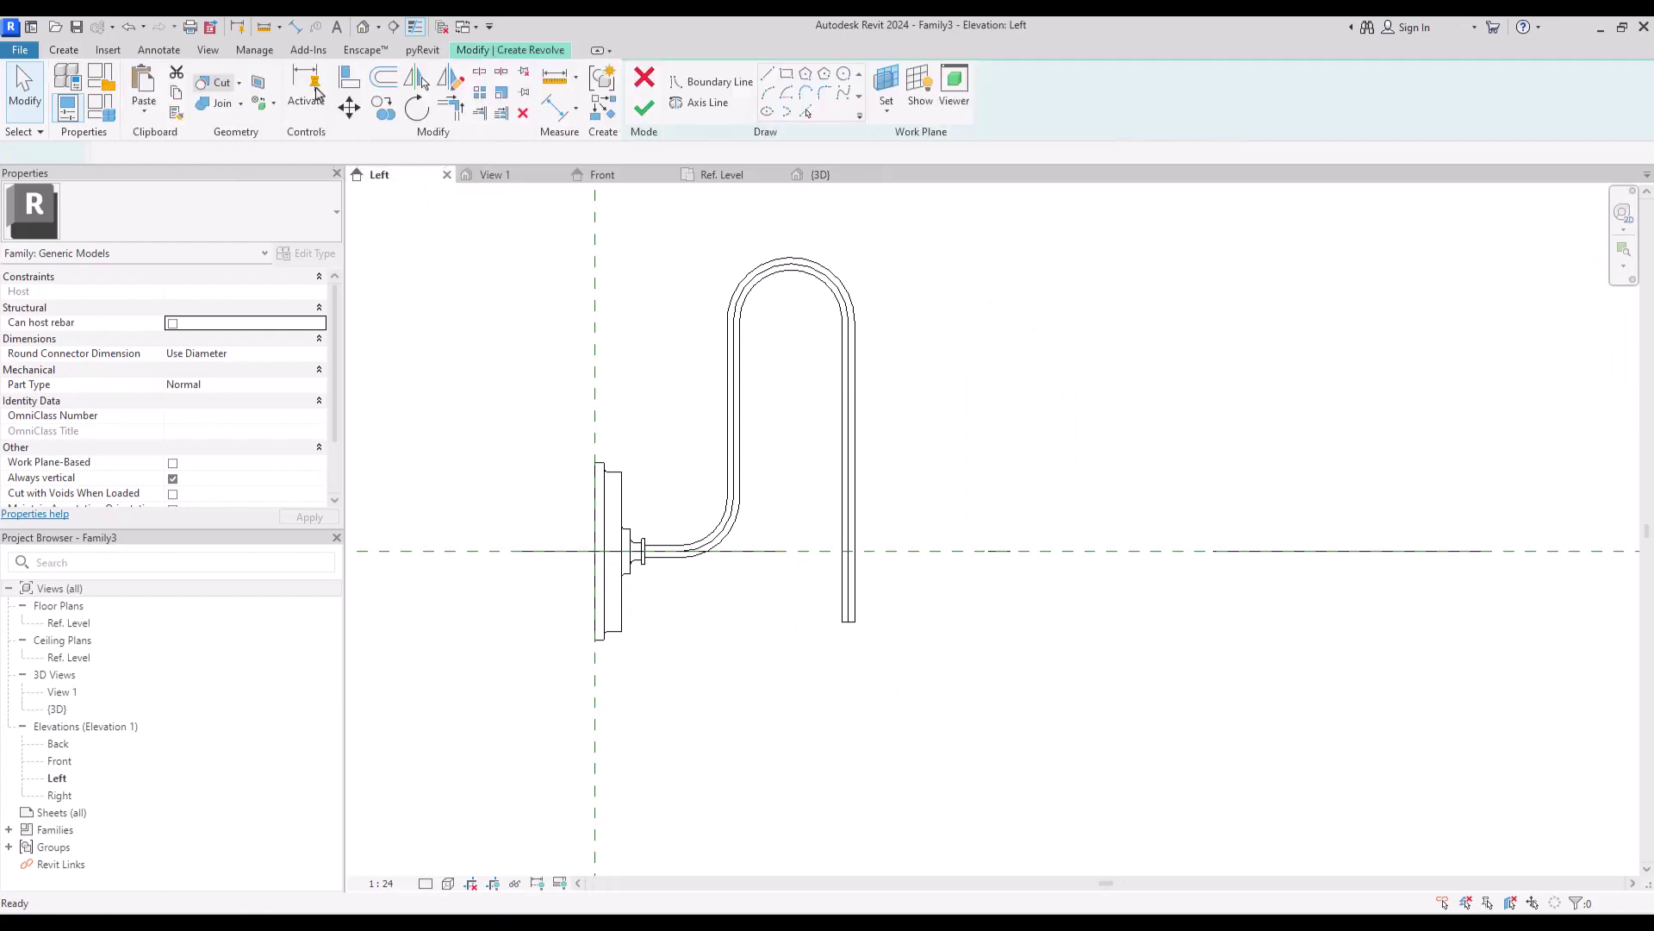
click(700, 103)
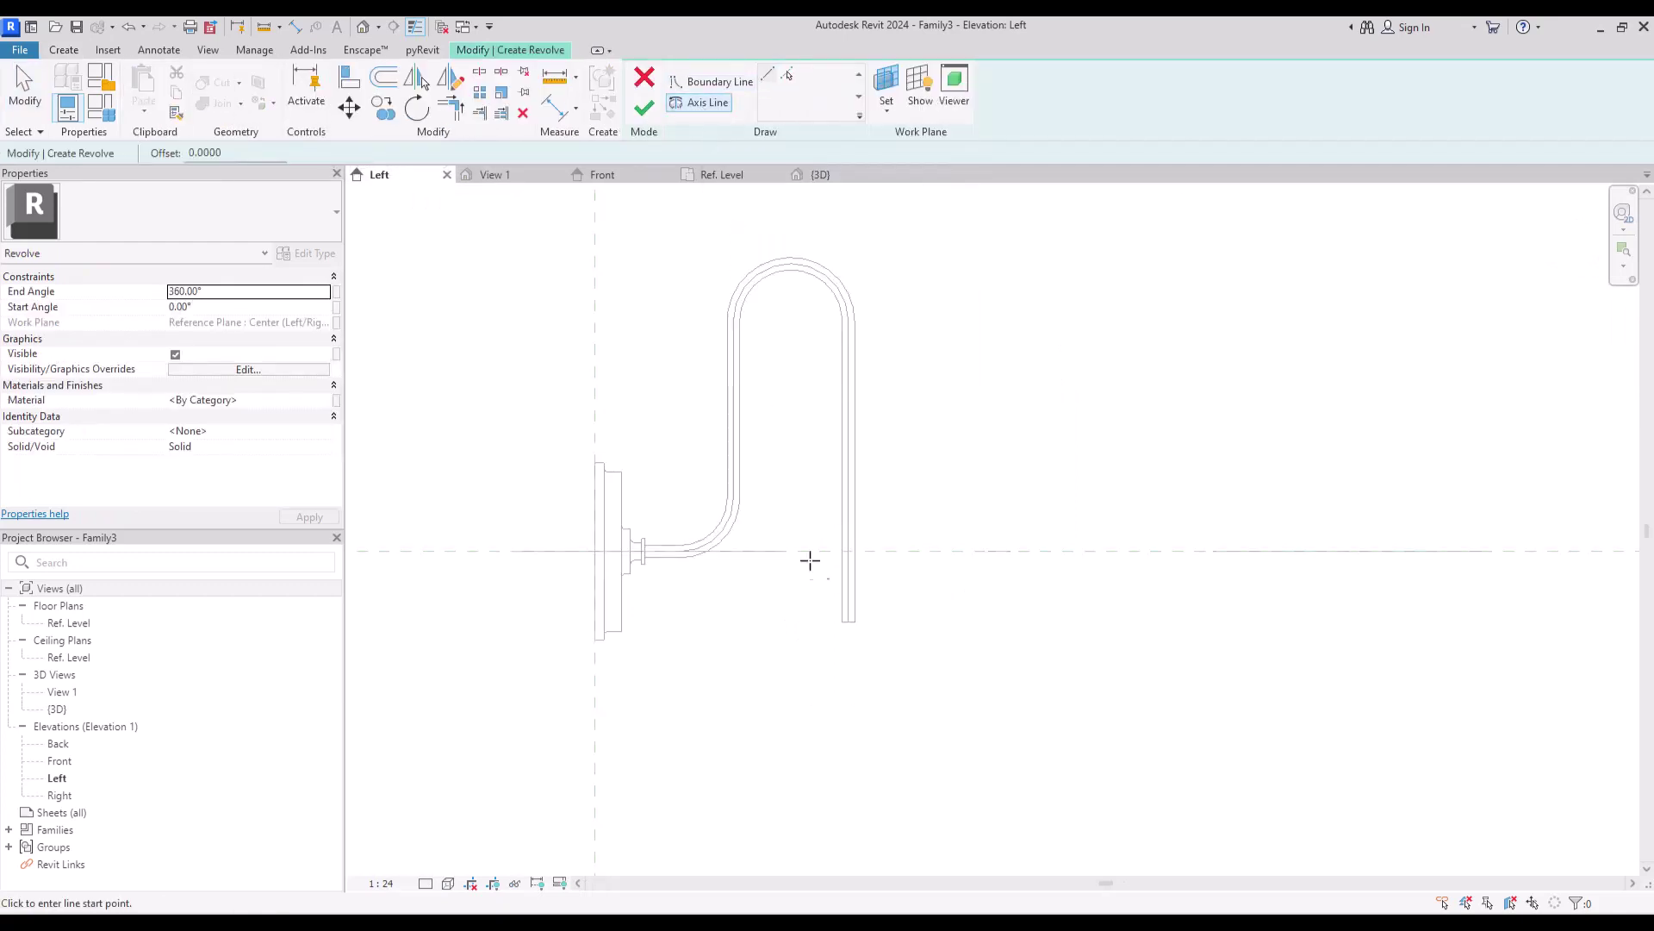
click(849, 454)
click(848, 789)
key(Escape)
Sketch the upper part of the revolve boundary as a stepped outline from the arm's free end, with horizontal offsets of about 0.005.
scroll(801, 797, up, 3)
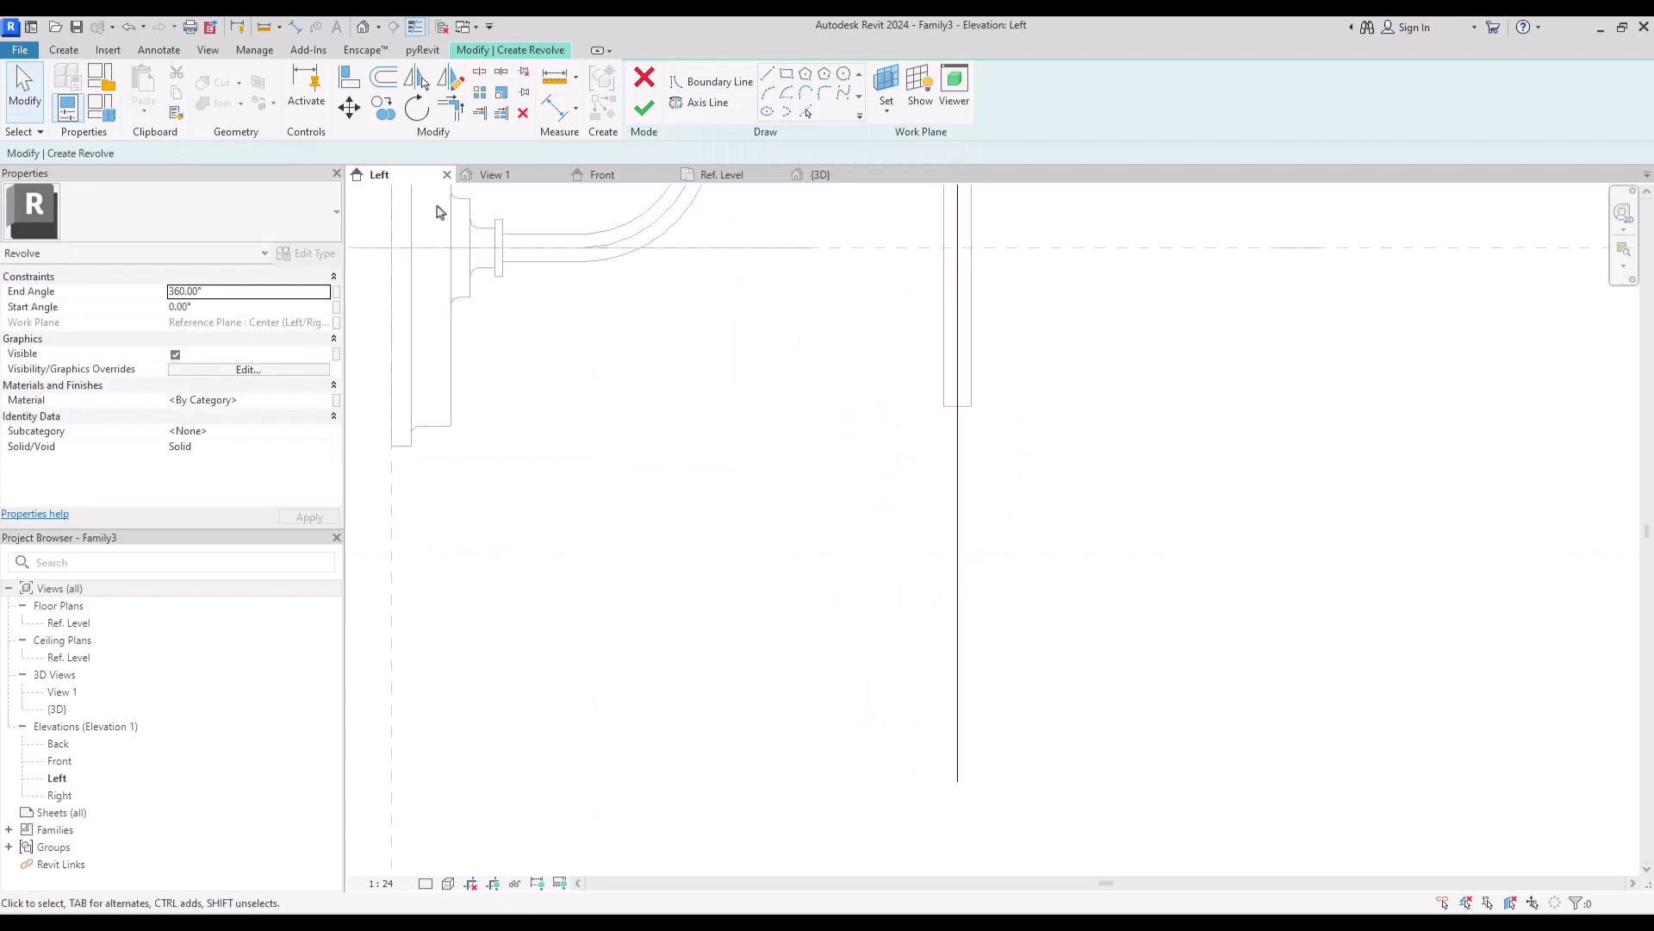
click(702, 82)
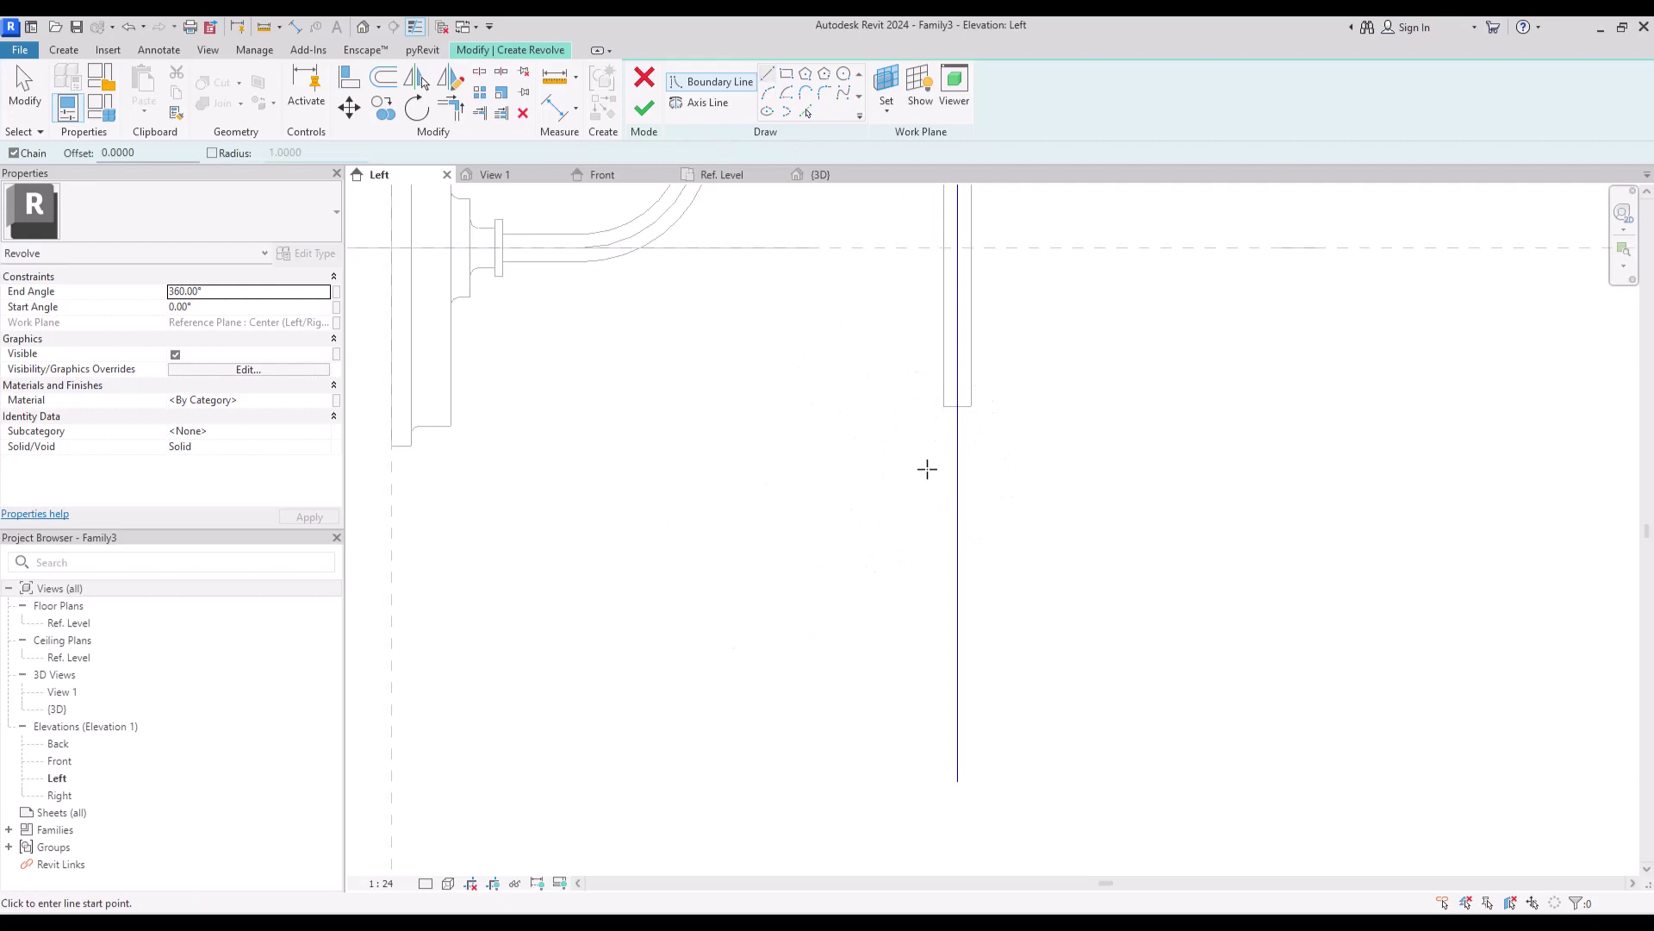
click(956, 405)
click(918, 425)
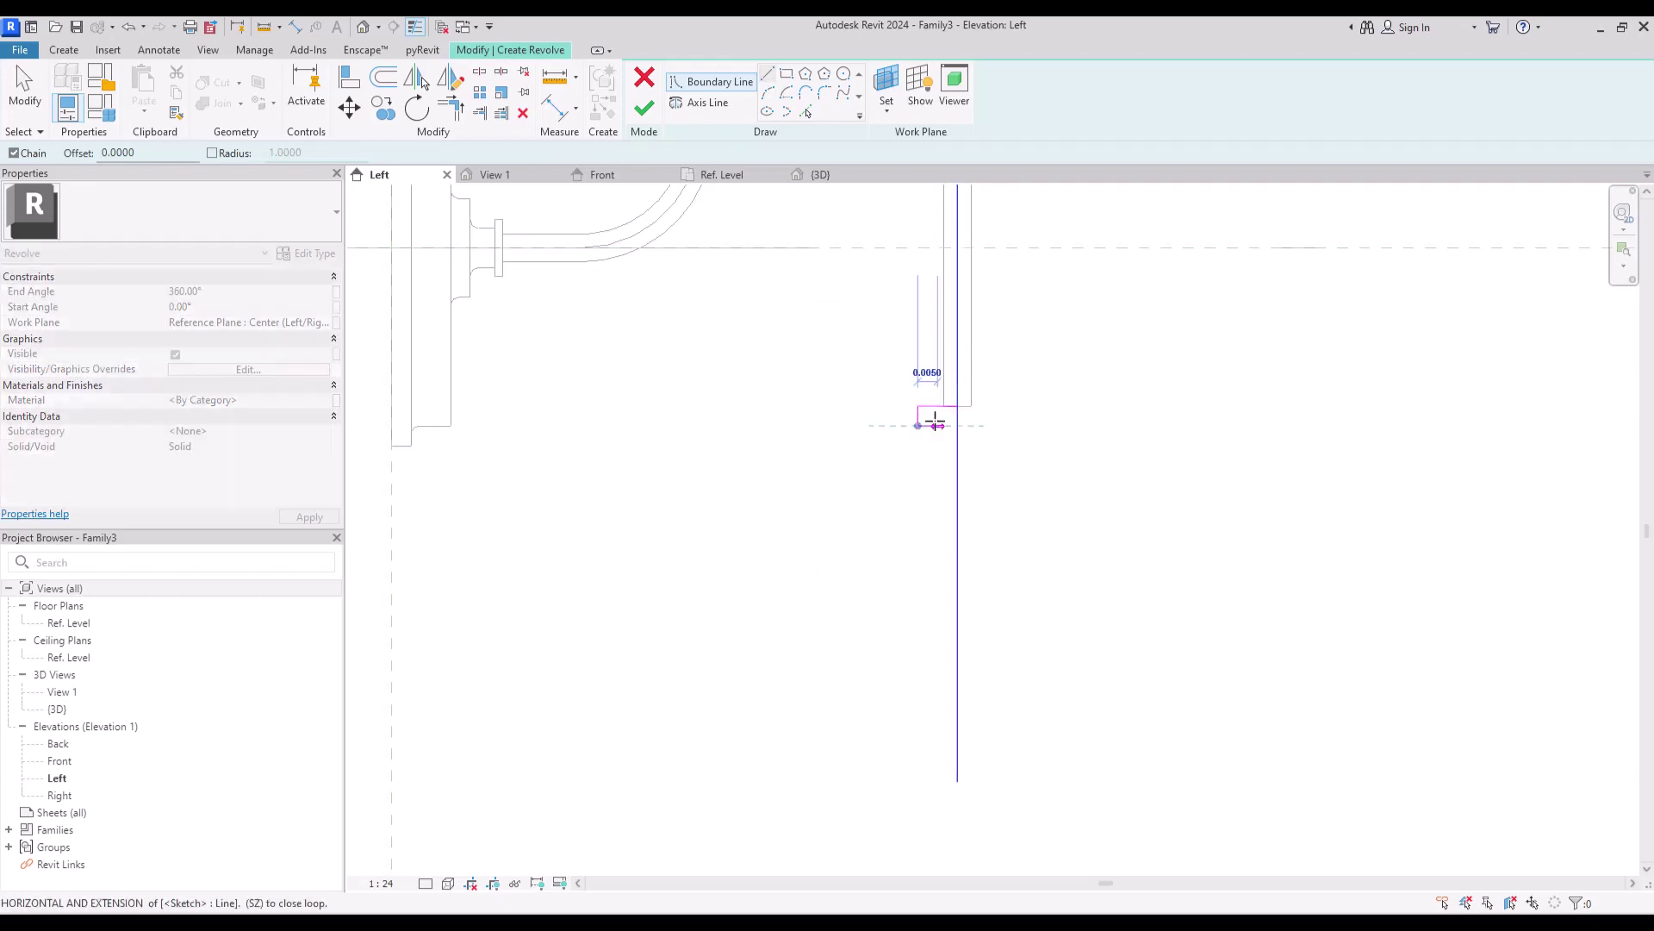
click(938, 426)
click(937, 445)
click(898, 445)
click(898, 496)
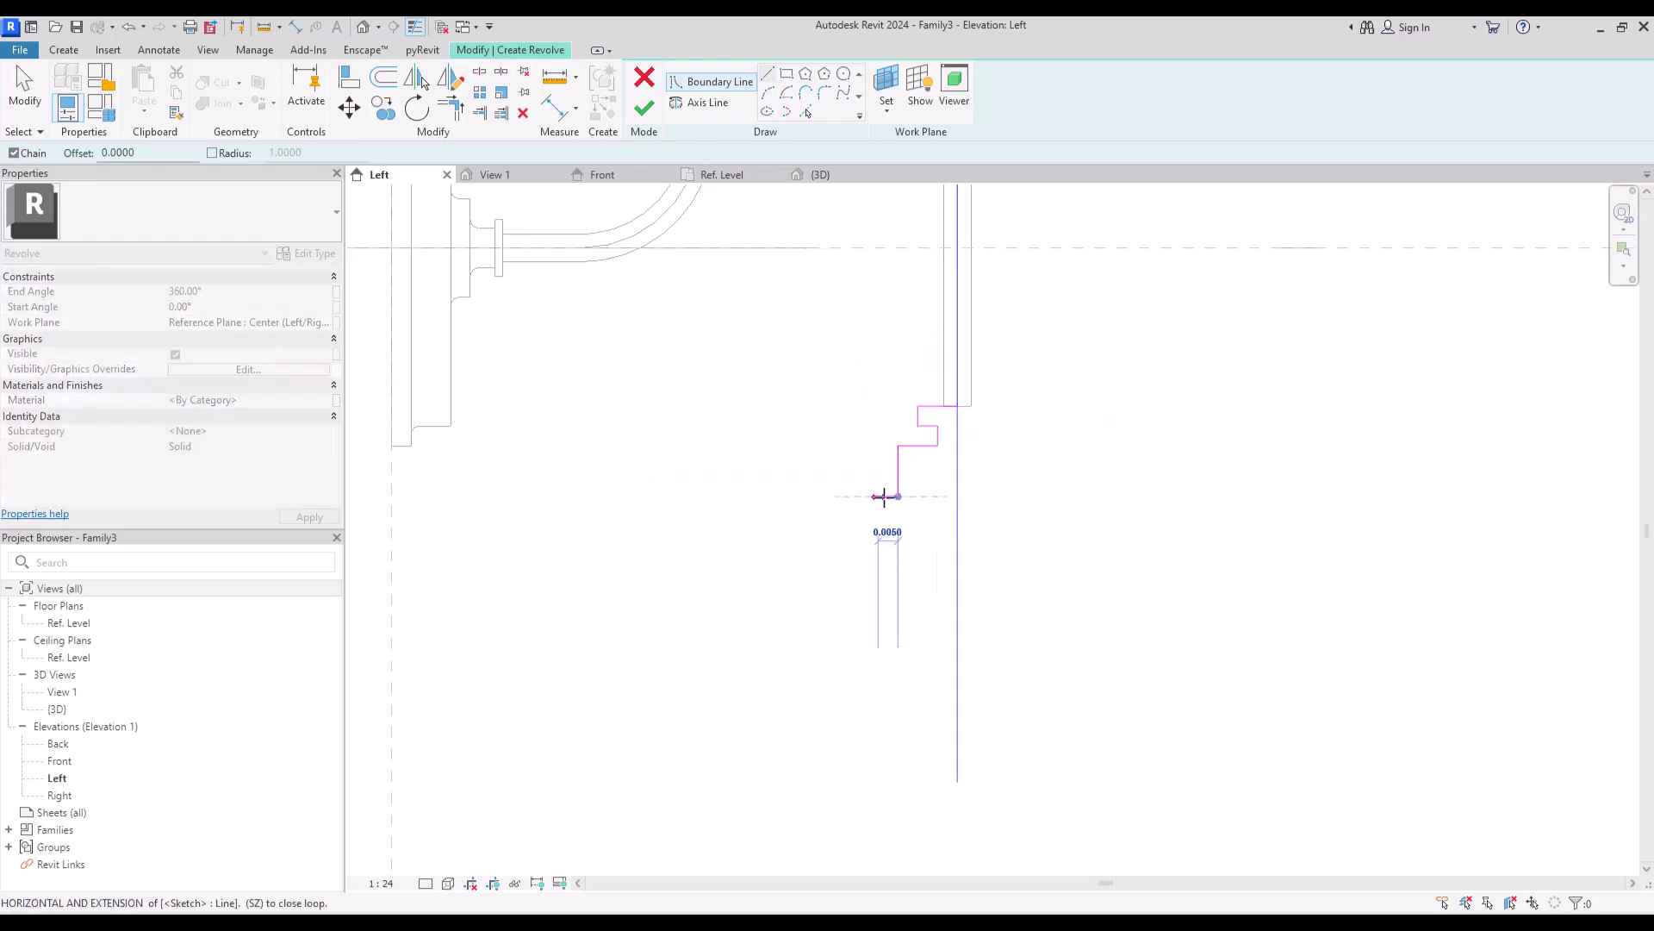
click(878, 496)
click(878, 545)
click(898, 545)
click(898, 544)
Continue the stepped outline down through the bottom flange and groove, and close the boundary along the axis to the arm's end.
click(898, 642)
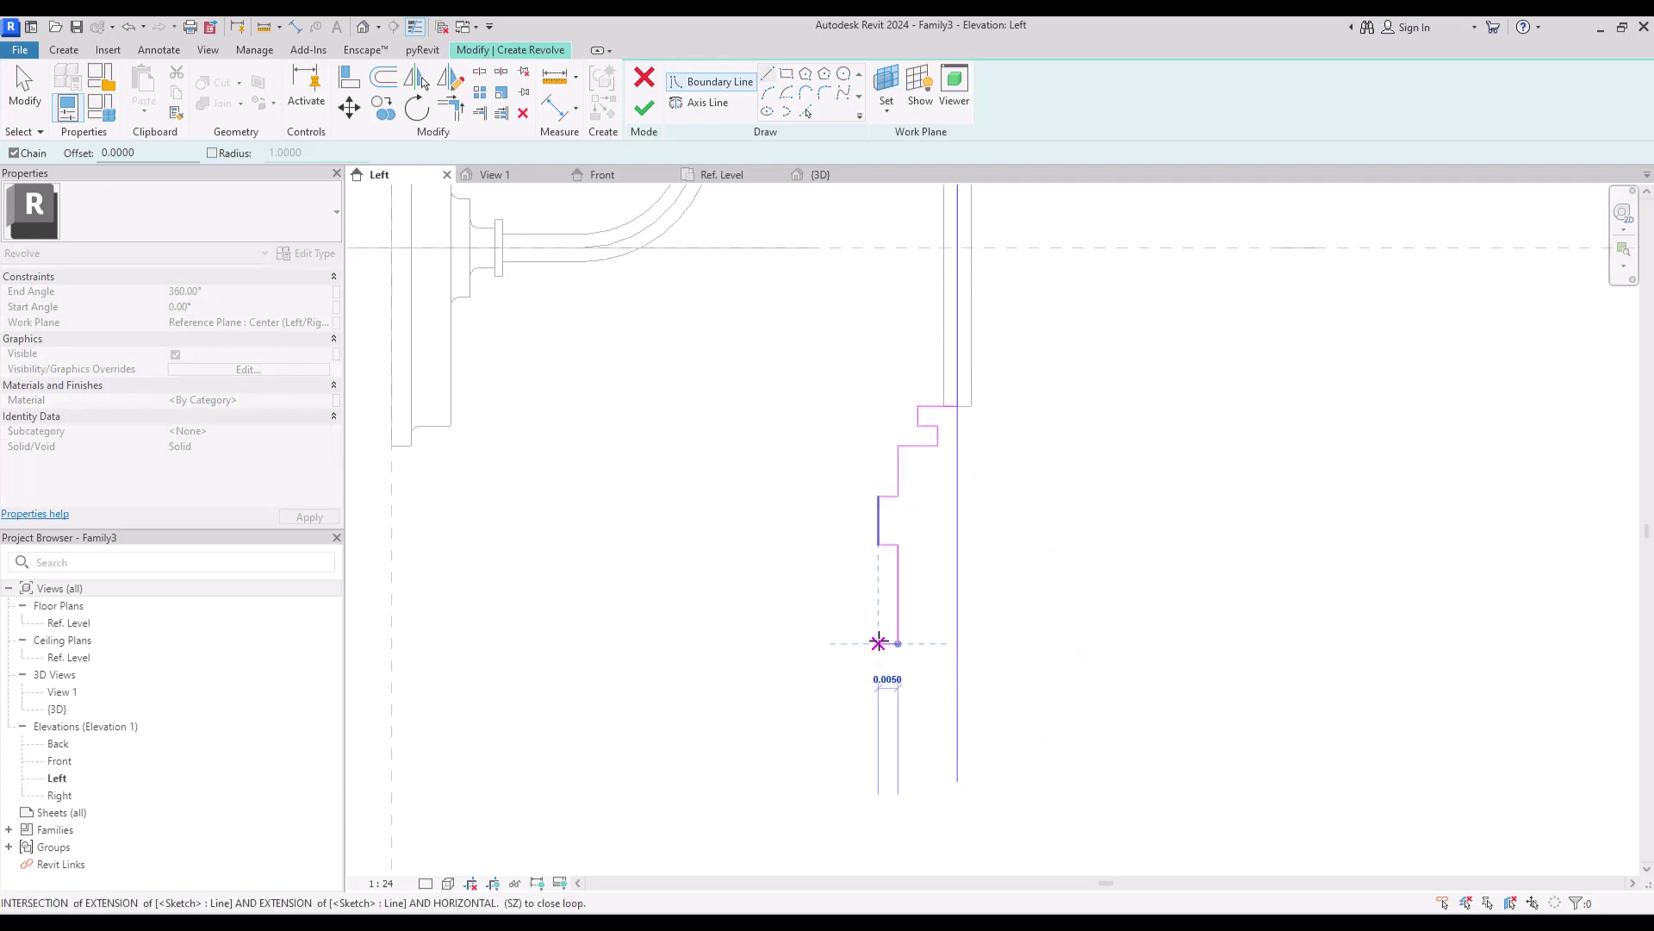
click(878, 642)
click(878, 663)
click(918, 663)
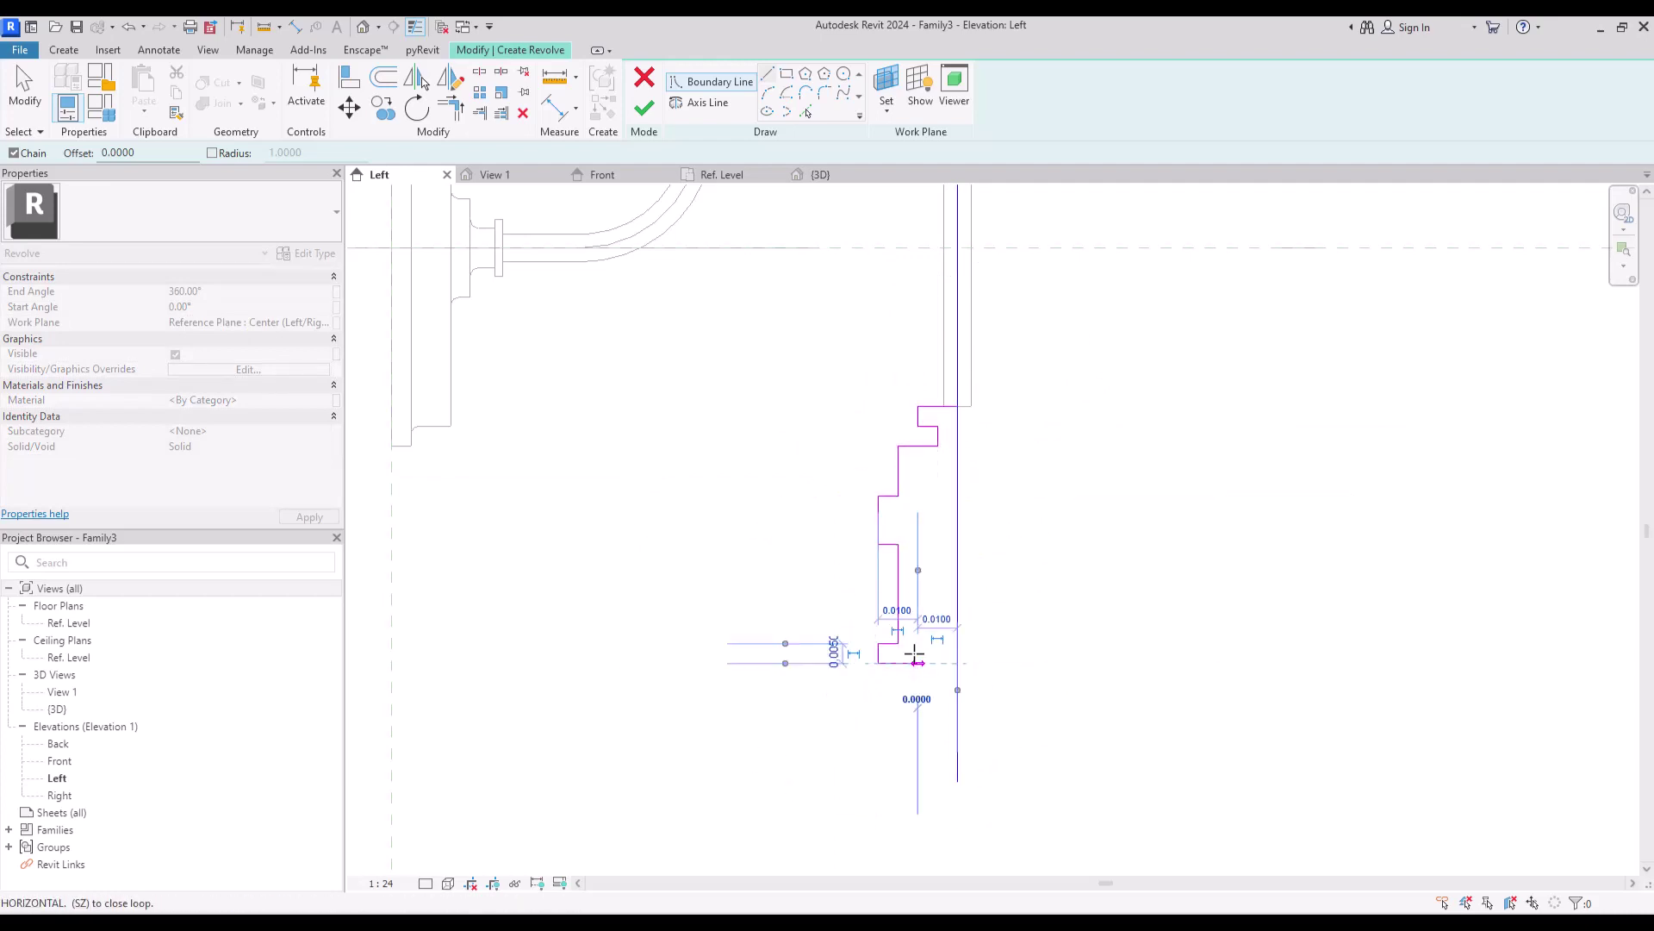
click(918, 653)
click(931, 653)
click(931, 673)
click(958, 673)
click(957, 406)
key(Escape)
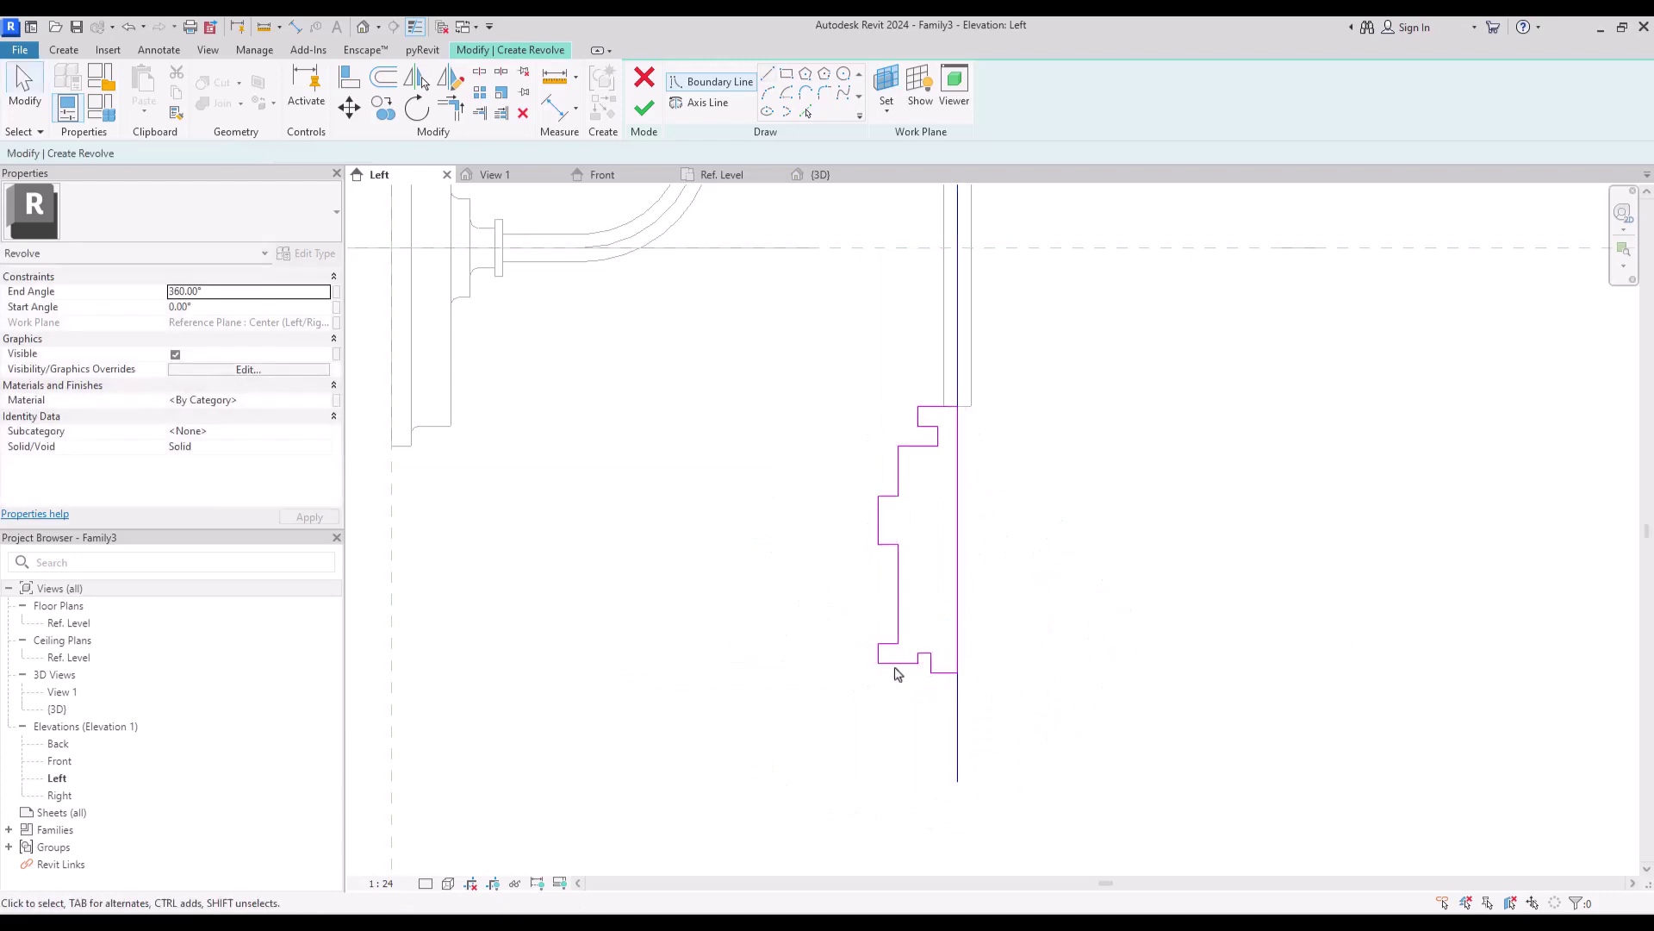
Shorten the profile by moving its lower lines upward.
middle_drag(894, 672, 974, 708)
drag(896, 732, 1145, 514)
key(Up)
key(Up)
key(Up)
key(Escape)
Adjust the sideways position of the small groove lines at the bottom of the profile.
drag(987, 633, 1023, 692)
key(Left)
key(Left)
key(Left)
key(Left)
key(Left)
key(Left)
key(Left)
key(Right)
key(Right)
key(Right)
click(994, 657)
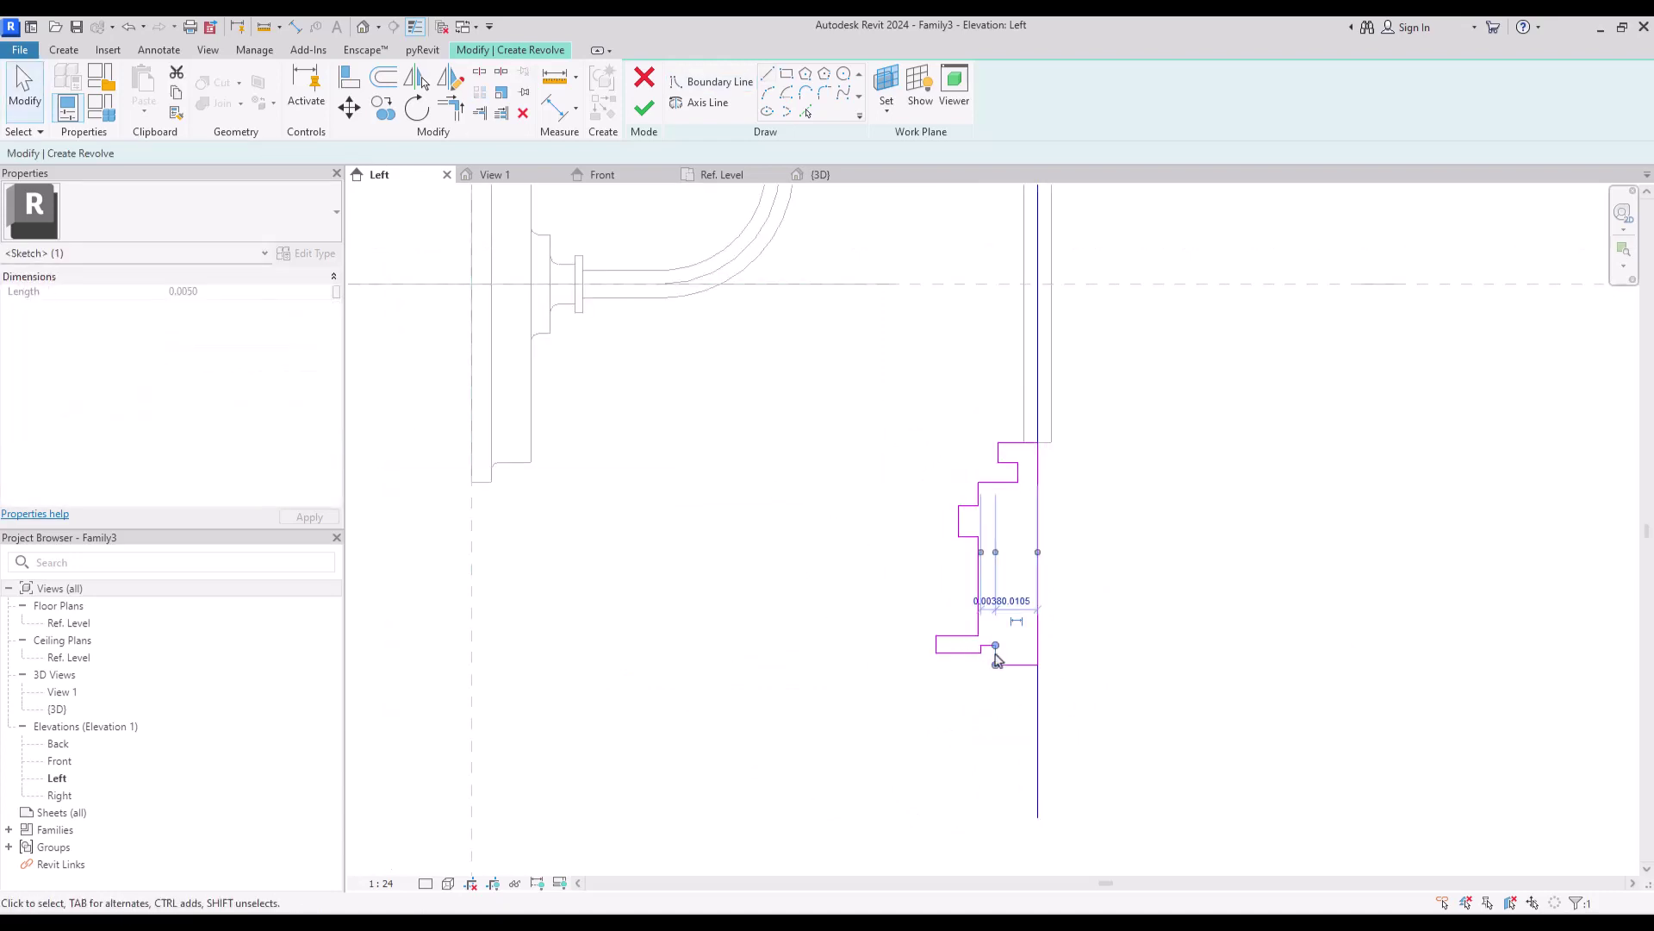
Raise the profile's bottom lines further and round the upper shoulder and the inner corner above the bottom flange.
click(1017, 664)
drag(834, 692, 1161, 608)
key(Up)
key(Up)
key(Up)
key(Up)
key(Up)
key(Up)
key(Up)
key(Up)
click(981, 491)
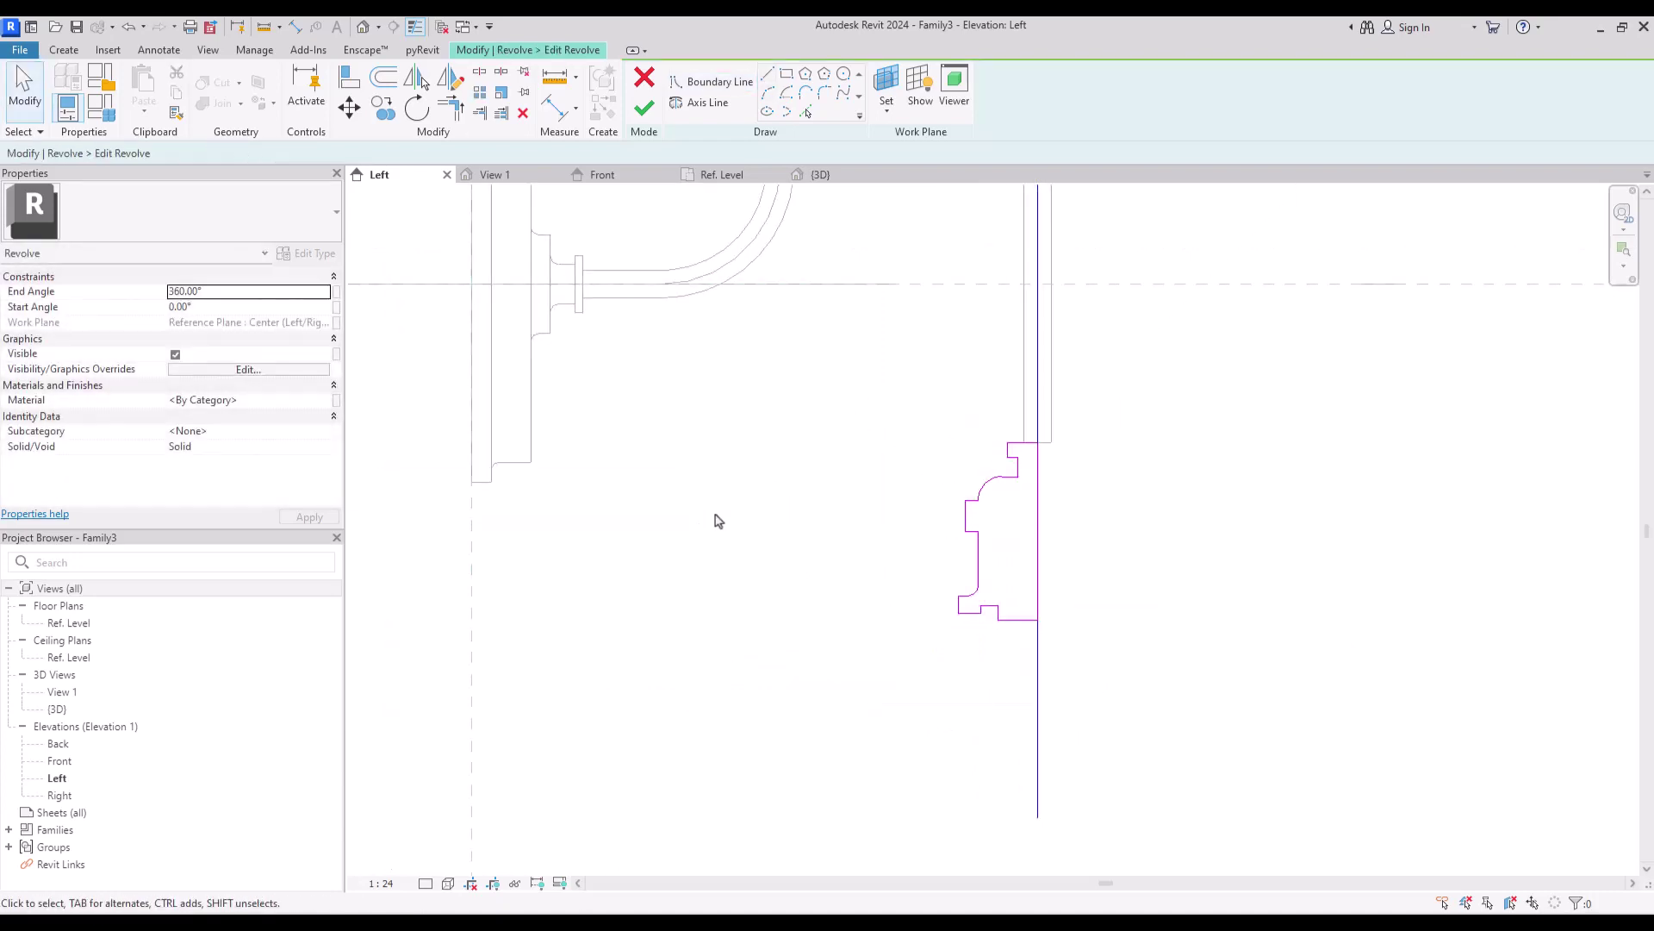
Finish the revolve and show the end piece with the whole lamp in the 3D view.
click(644, 110)
click(862, 175)
shift+middle_drag(1132, 434, 503, 584)
key(Escape)
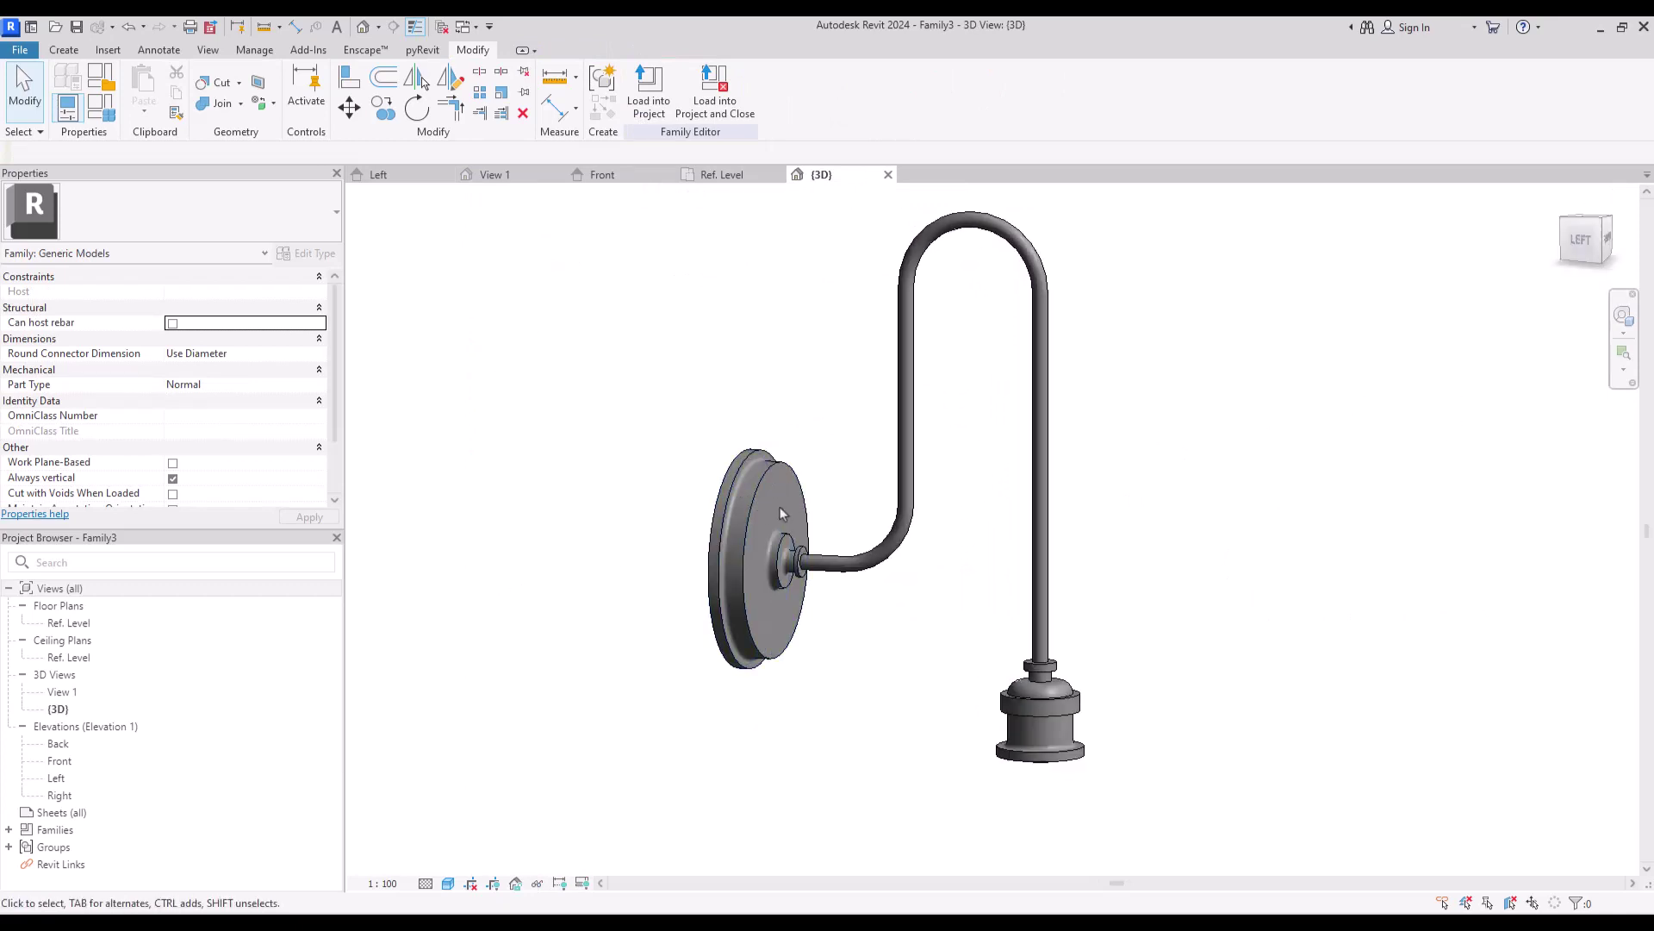
Associate the swept arm's material with the Metal family parameter.
click(901, 384)
click(1065, 698)
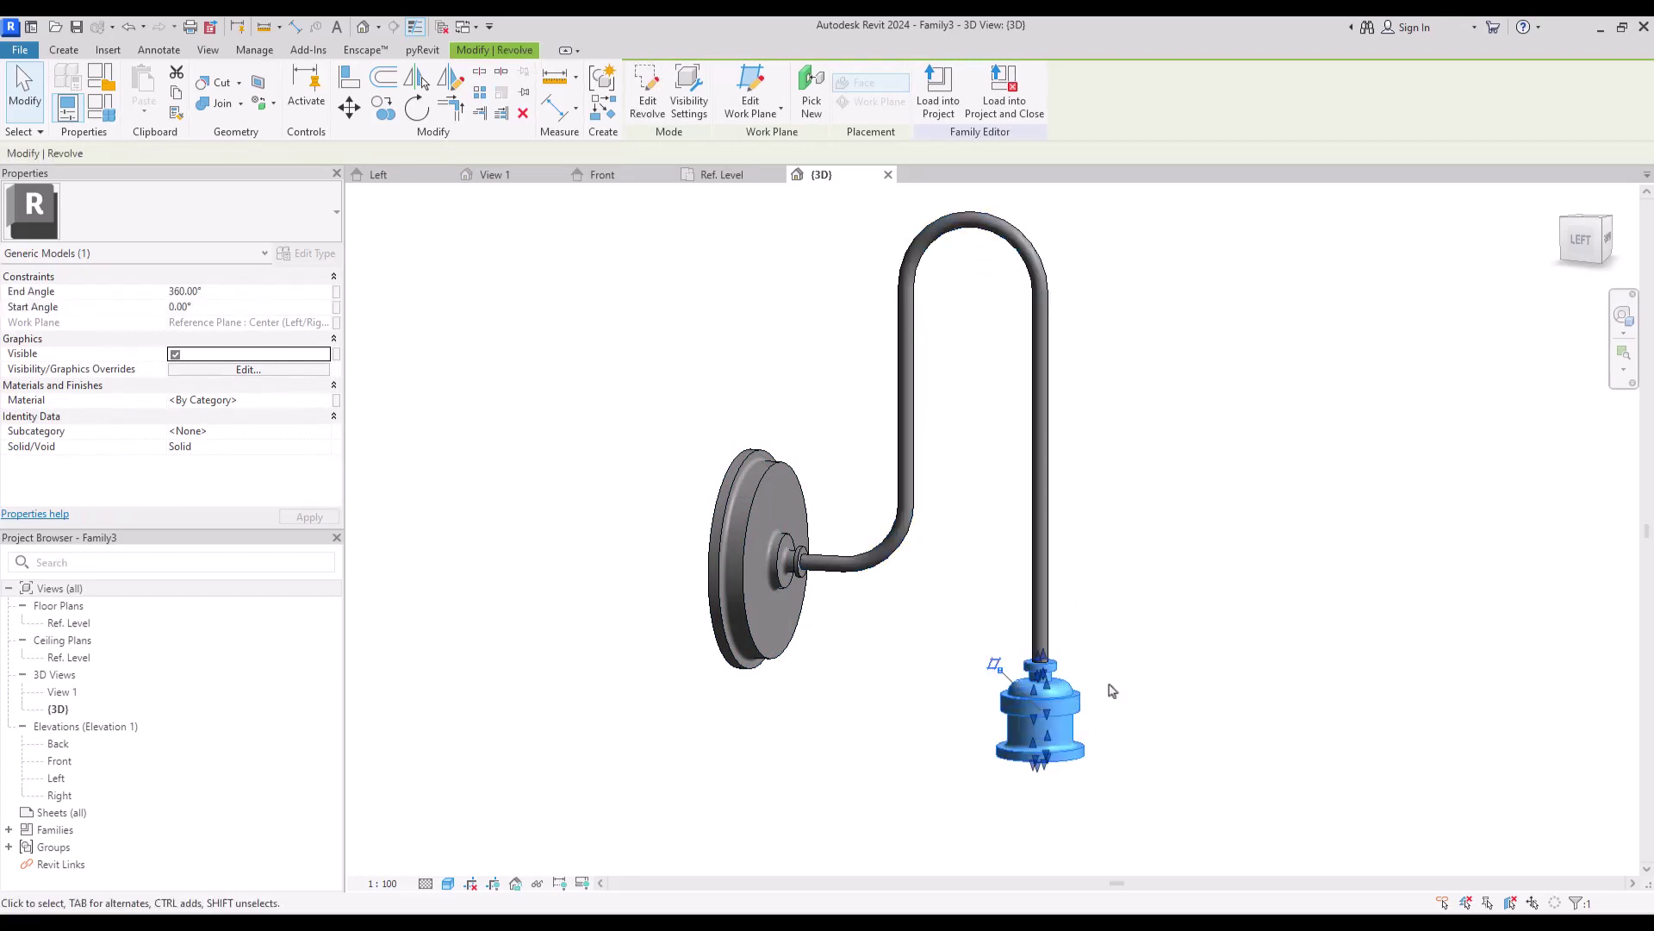
click(1043, 474)
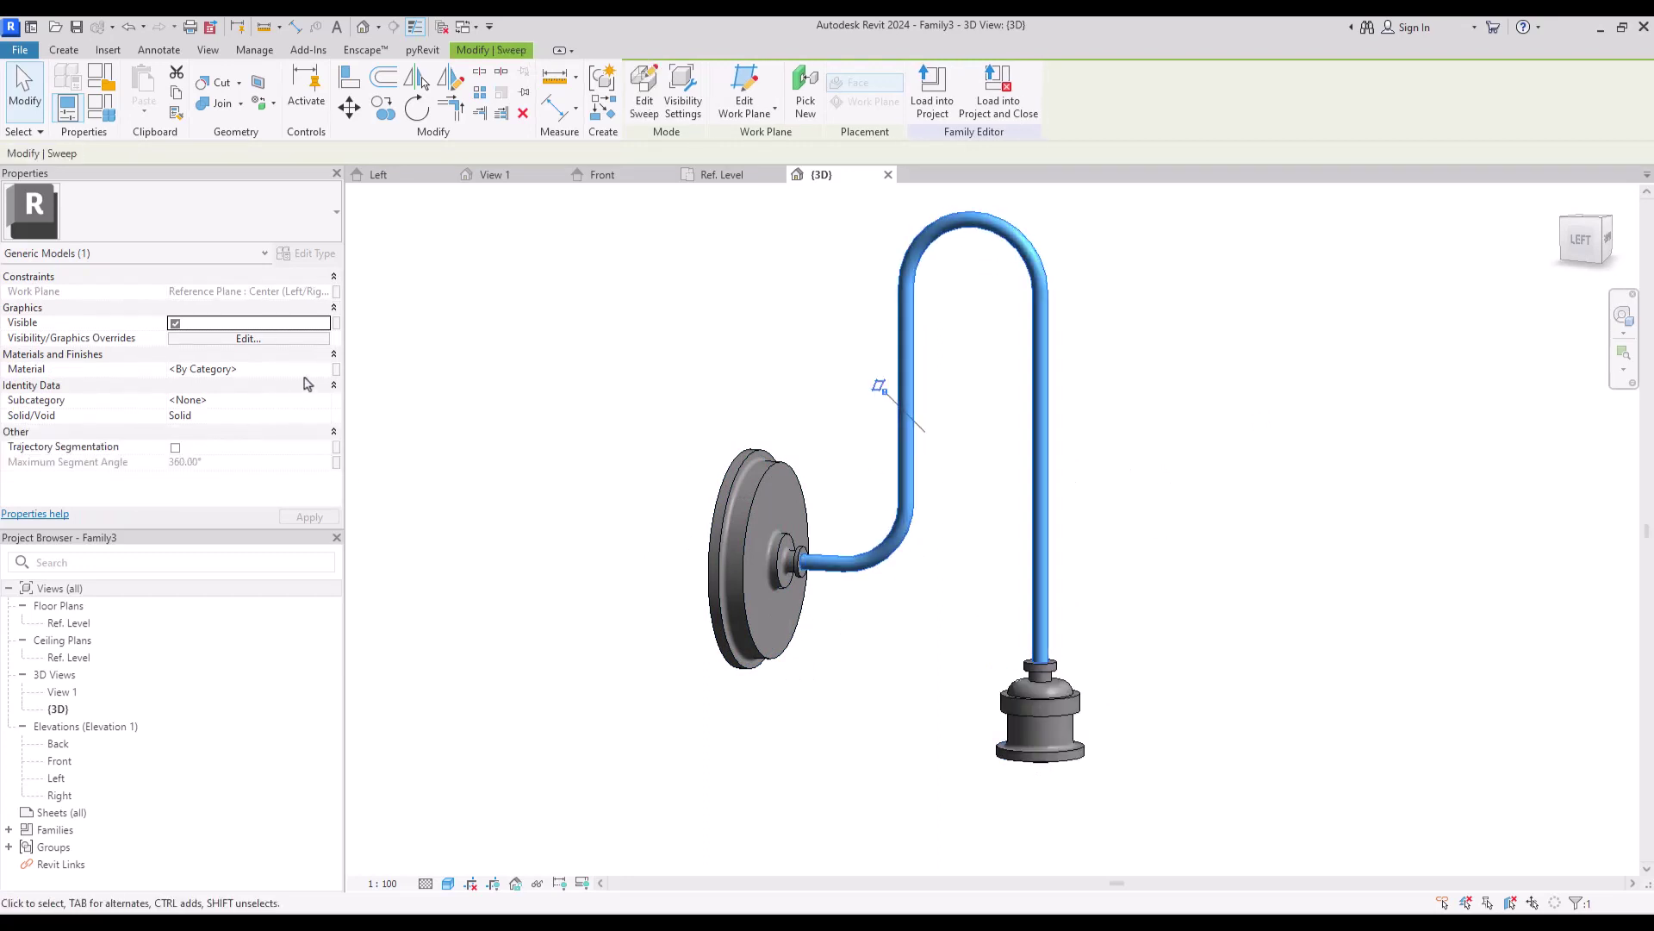
click(337, 369)
click(797, 354)
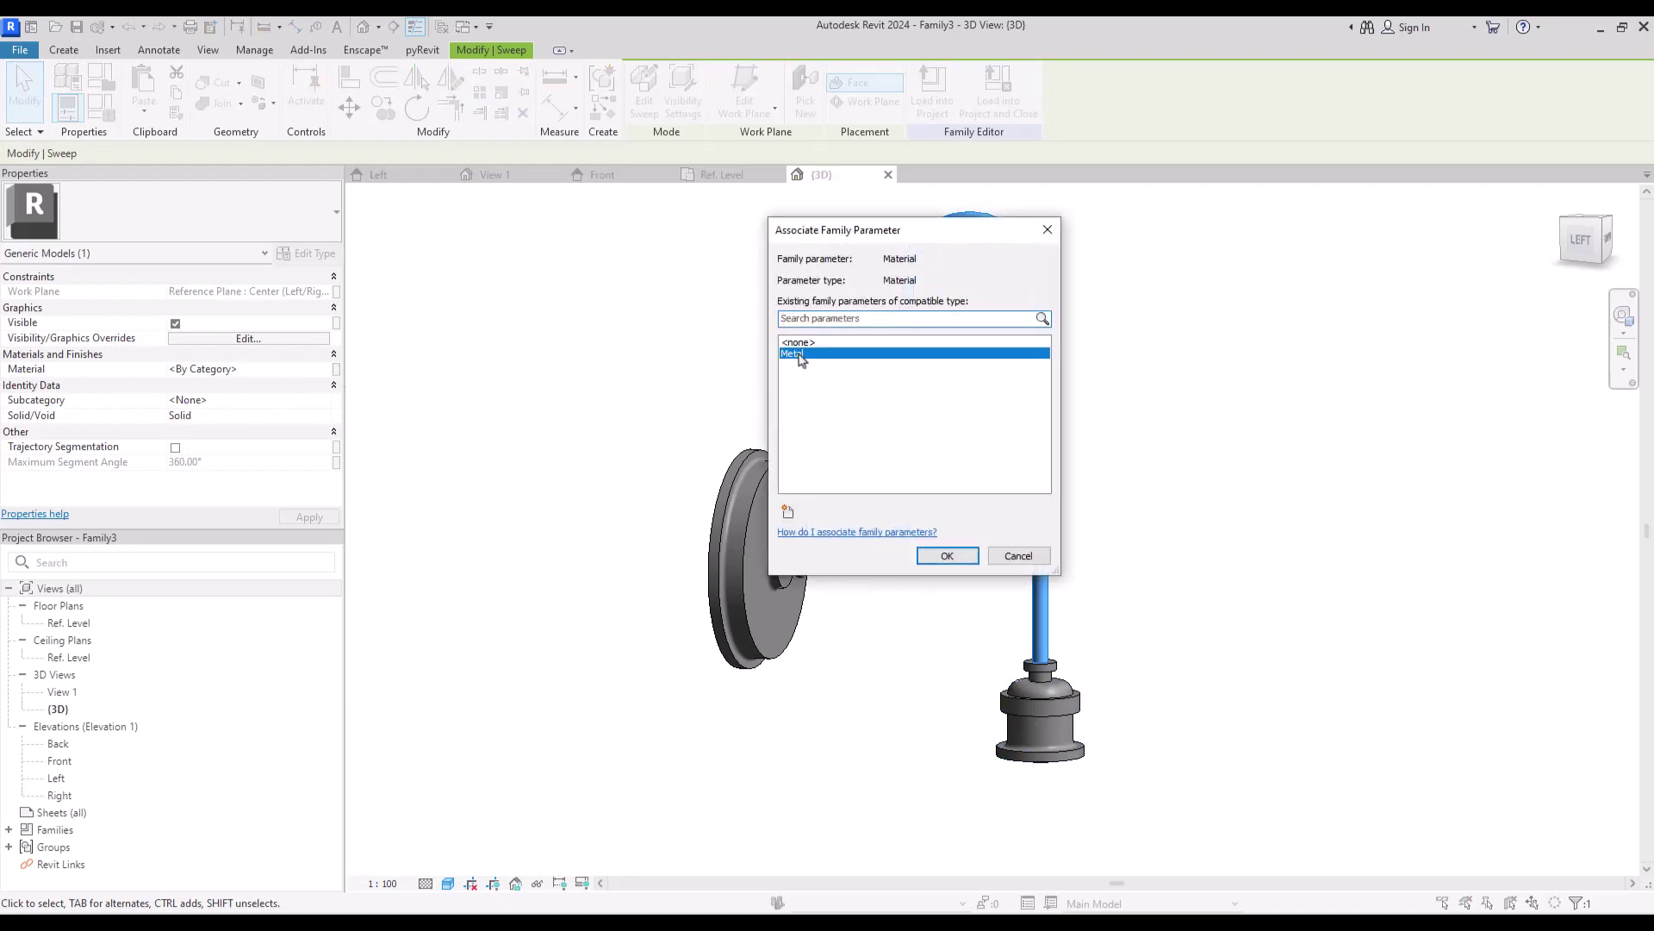
click(945, 555)
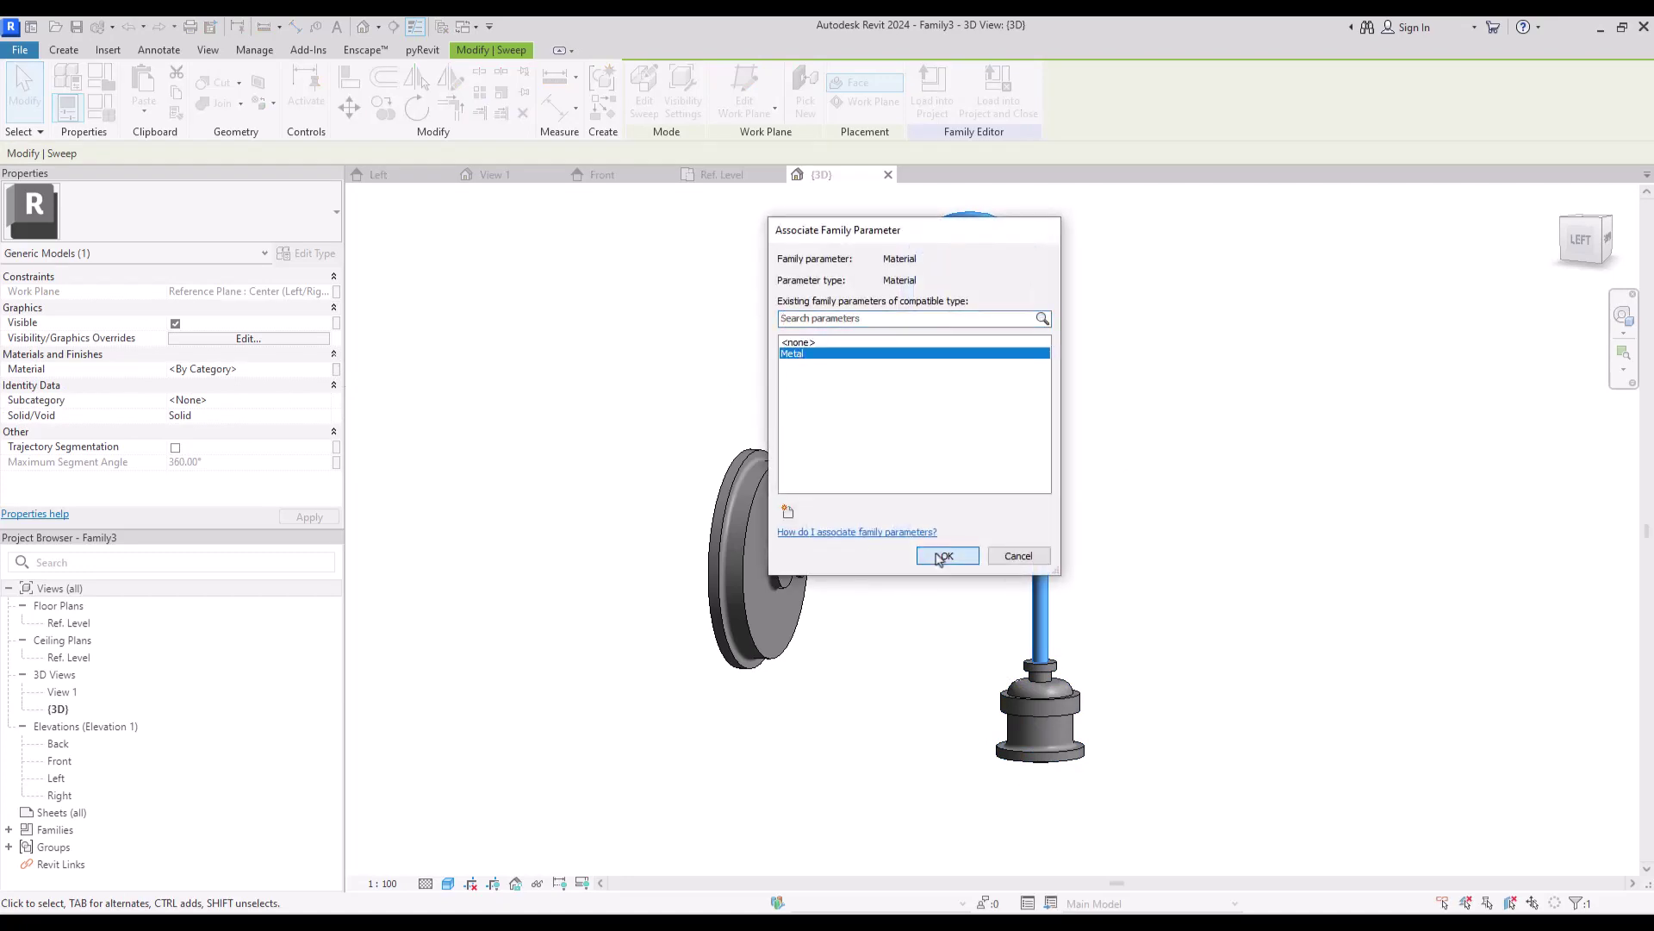
Associate the material of the revolved piece at the arm's end with the Metal family parameter.
click(1067, 708)
click(337, 400)
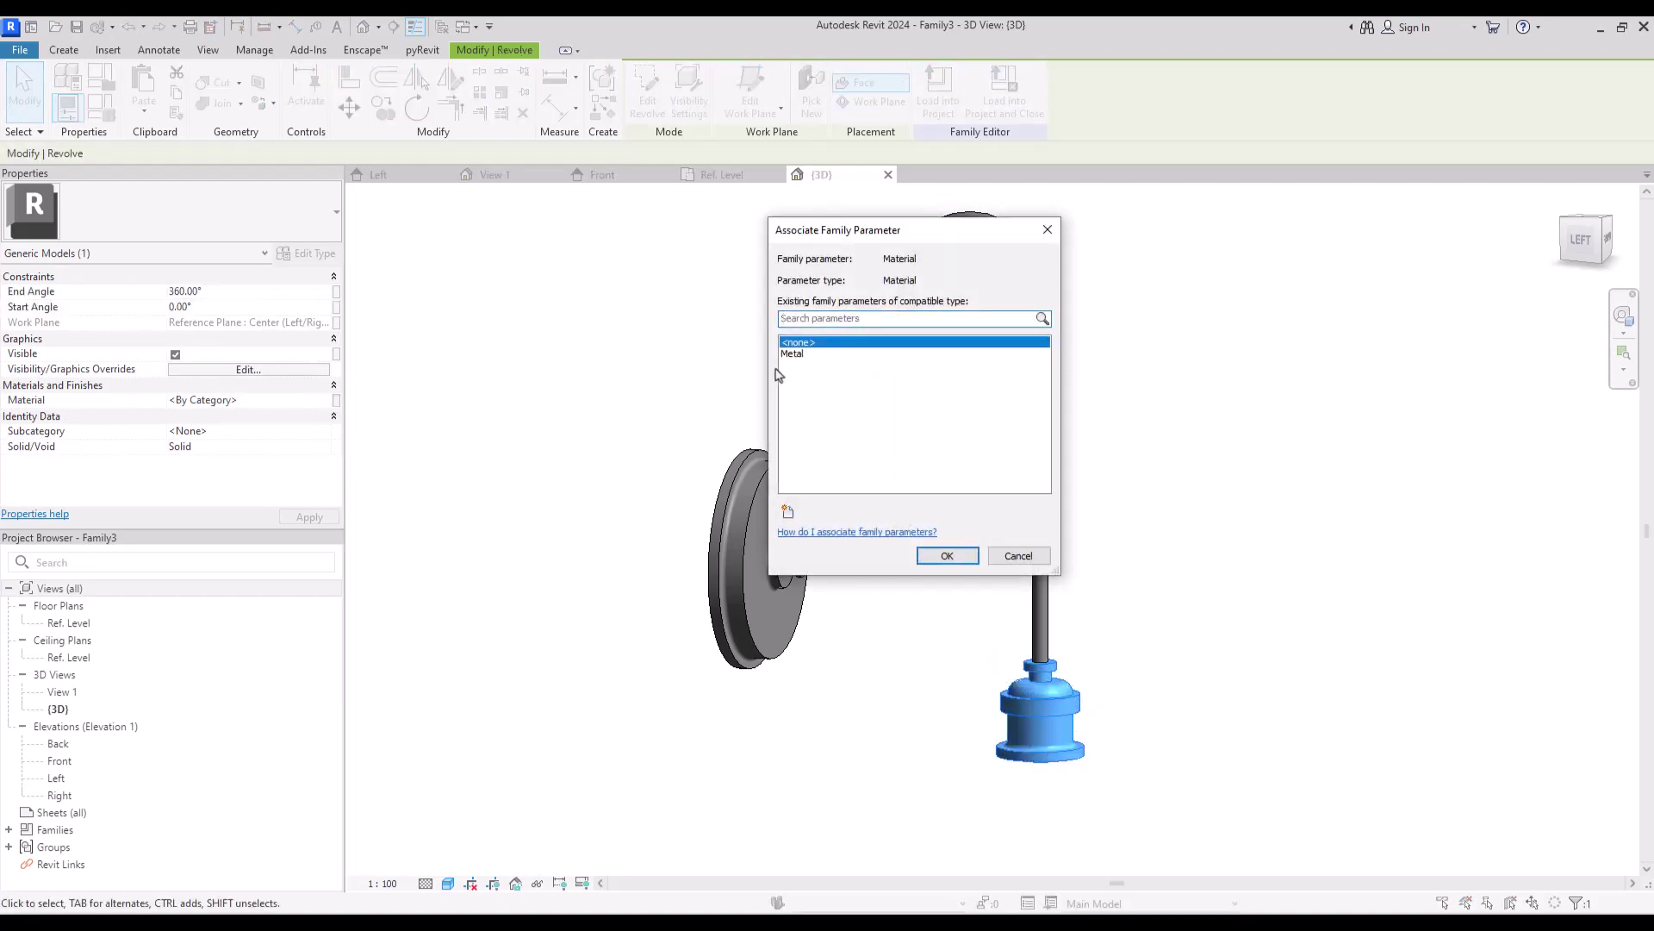
click(797, 353)
click(947, 555)
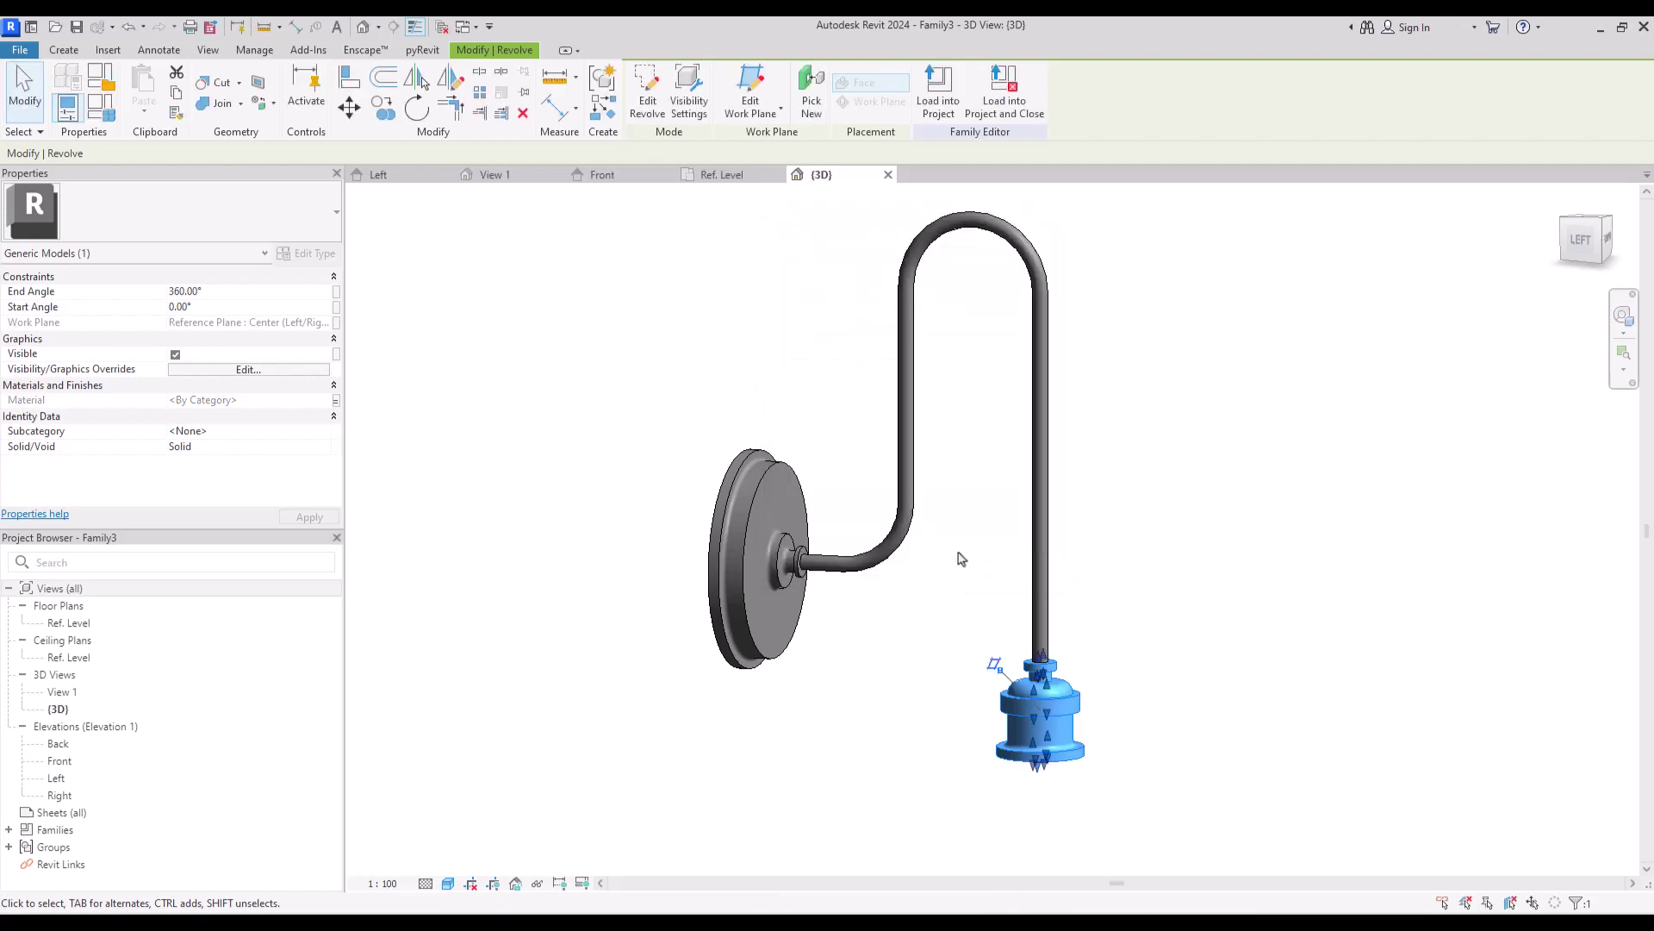
click(699, 414)
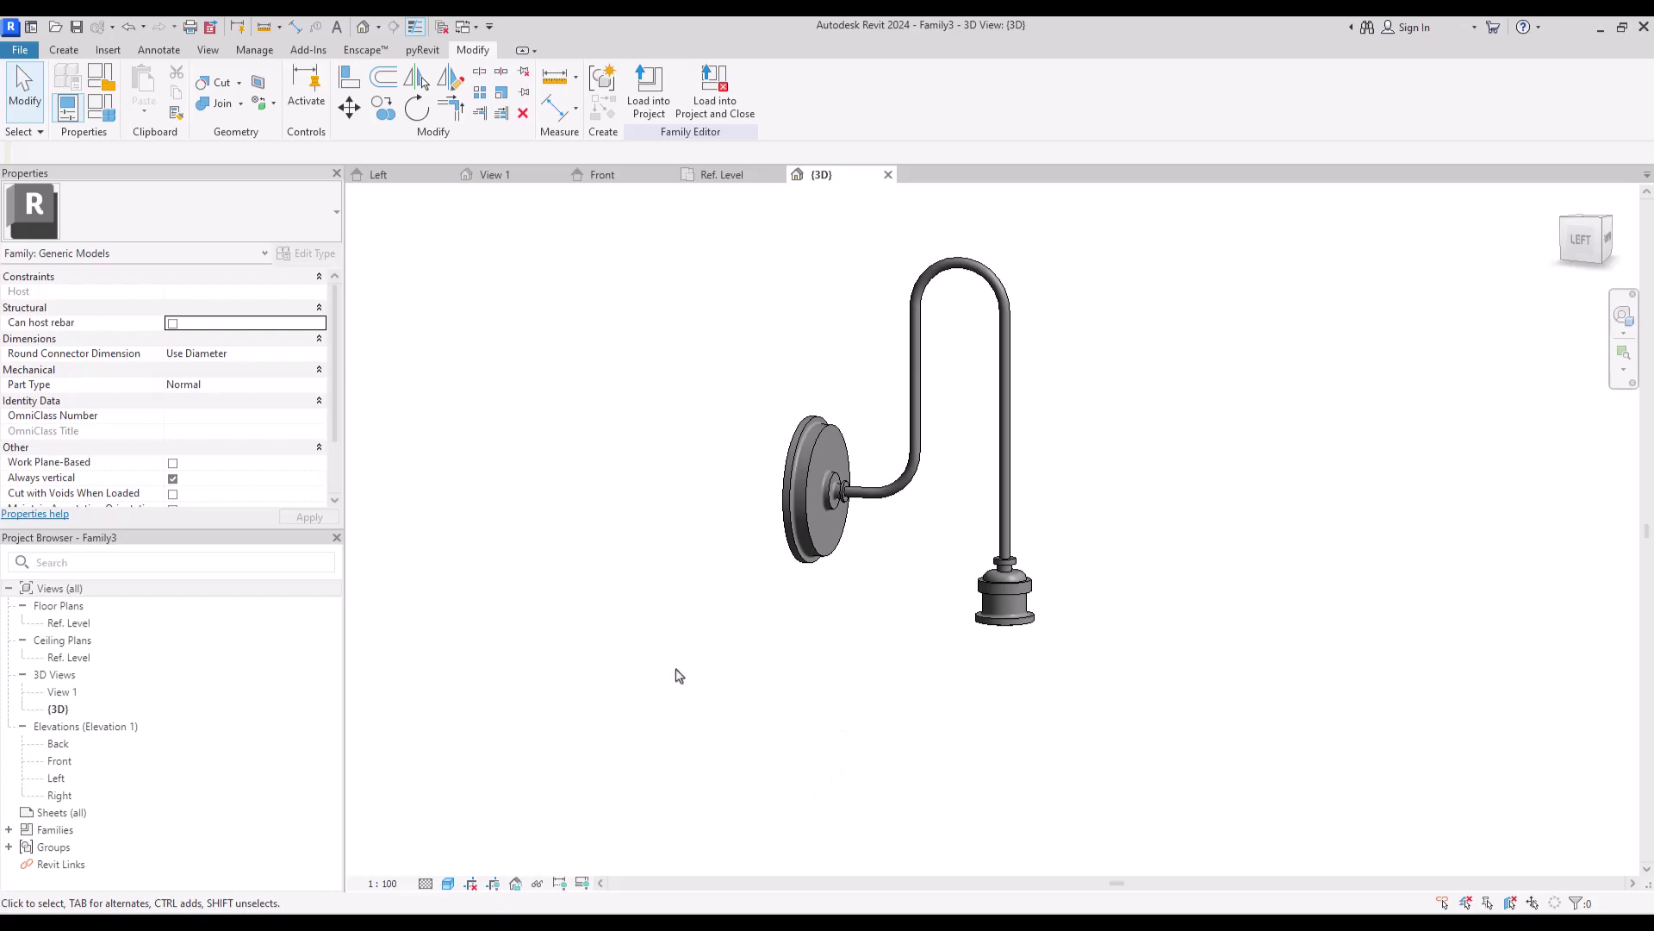
Create a new Generic Model family.
click(18, 55)
mouse_move(73, 115)
click(182, 178)
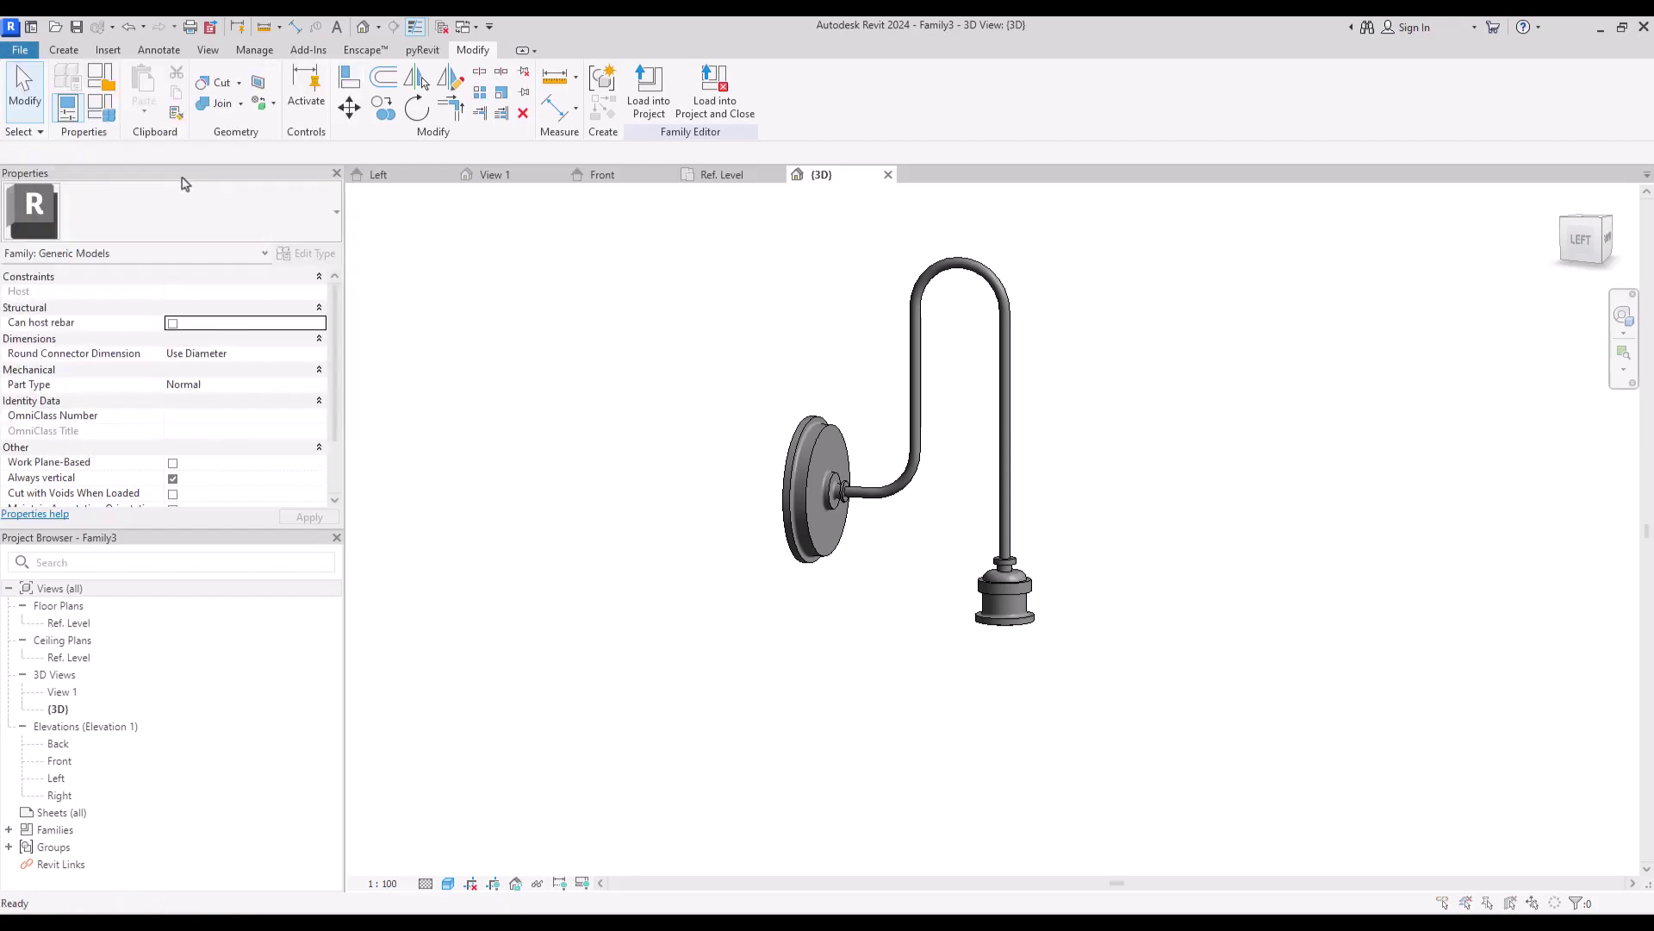
double_click(468, 724)
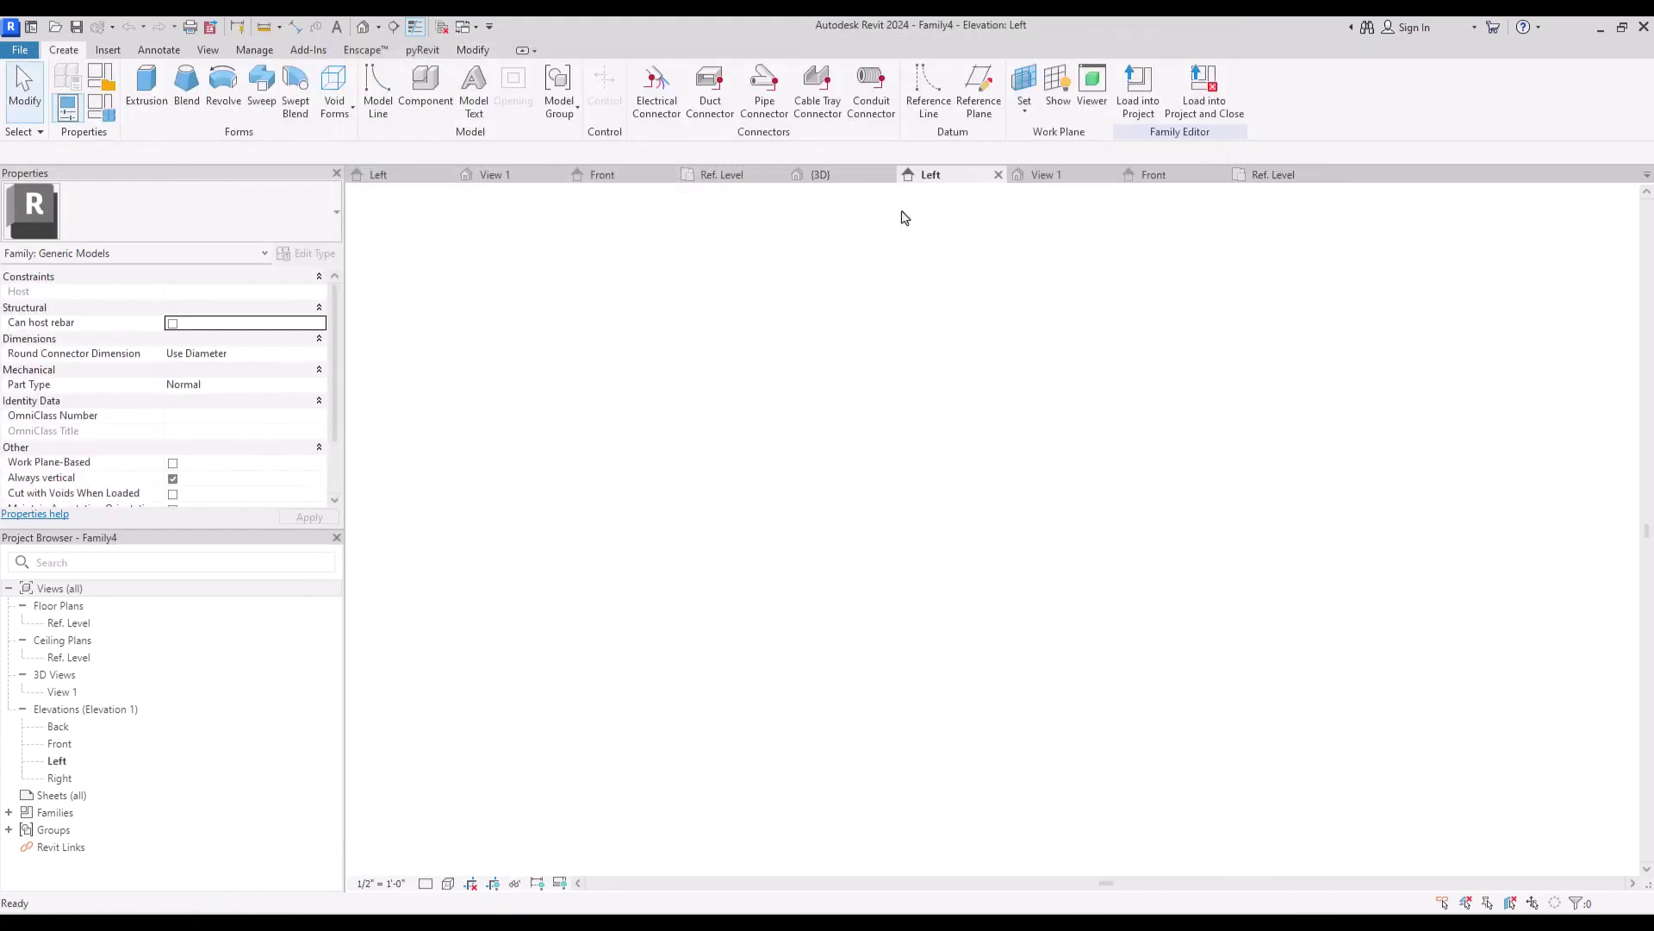
Start a revolve in the new family's Left elevation and draw a vertical axis about 0.125 long on the centre reference plane.
click(934, 175)
click(222, 103)
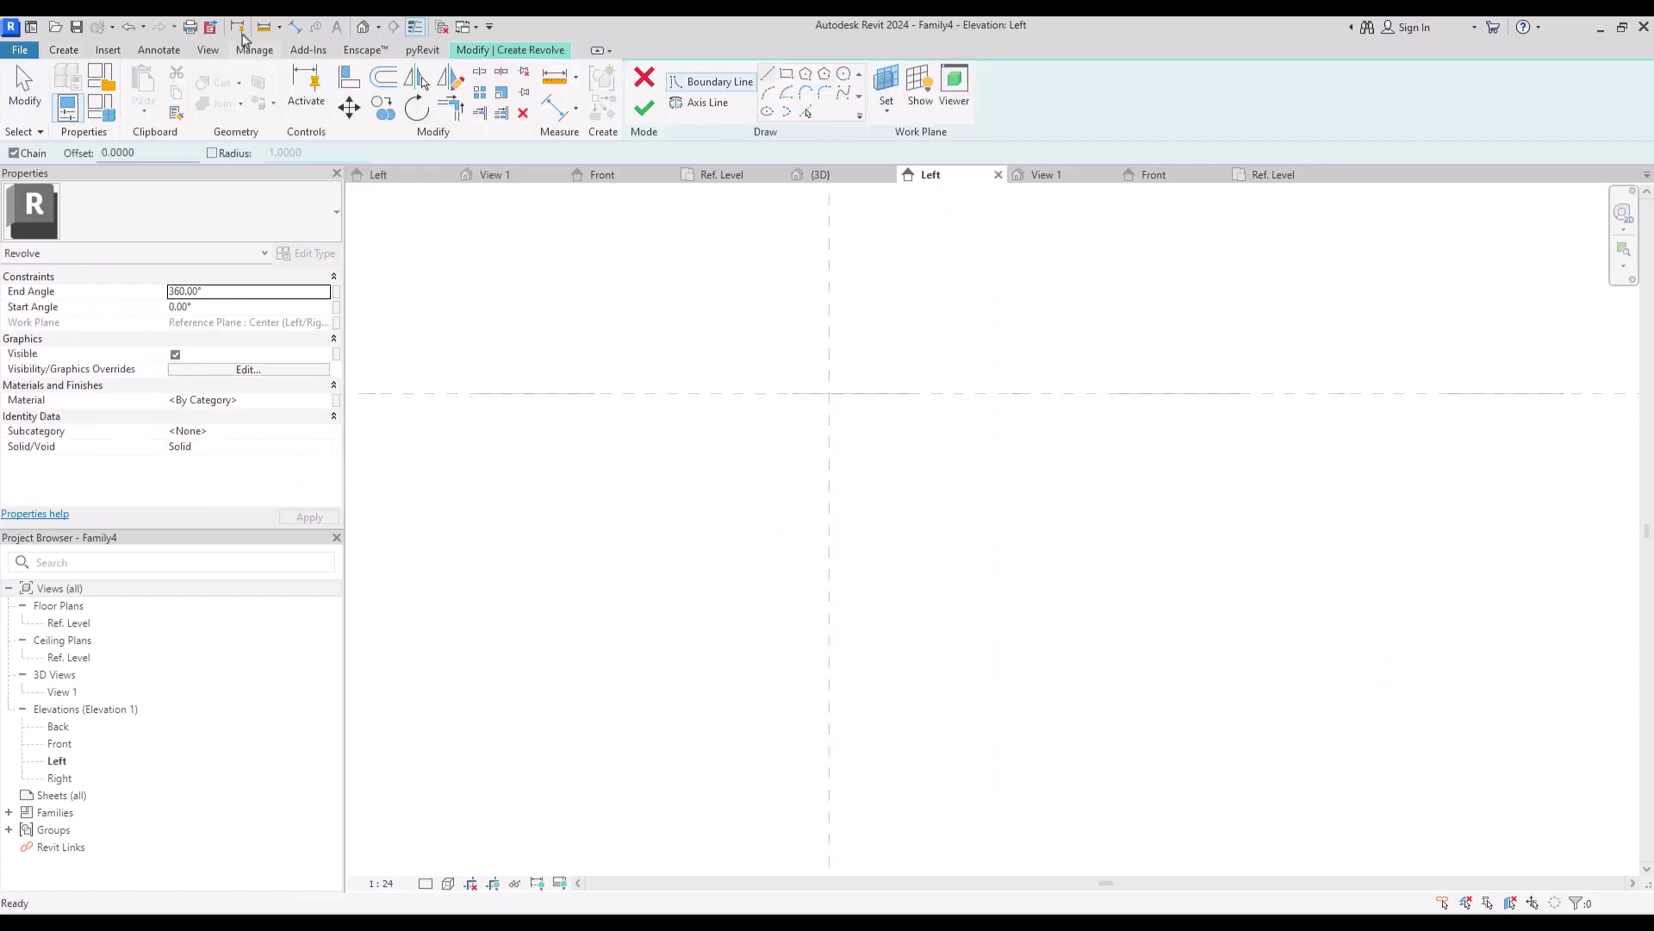
click(699, 102)
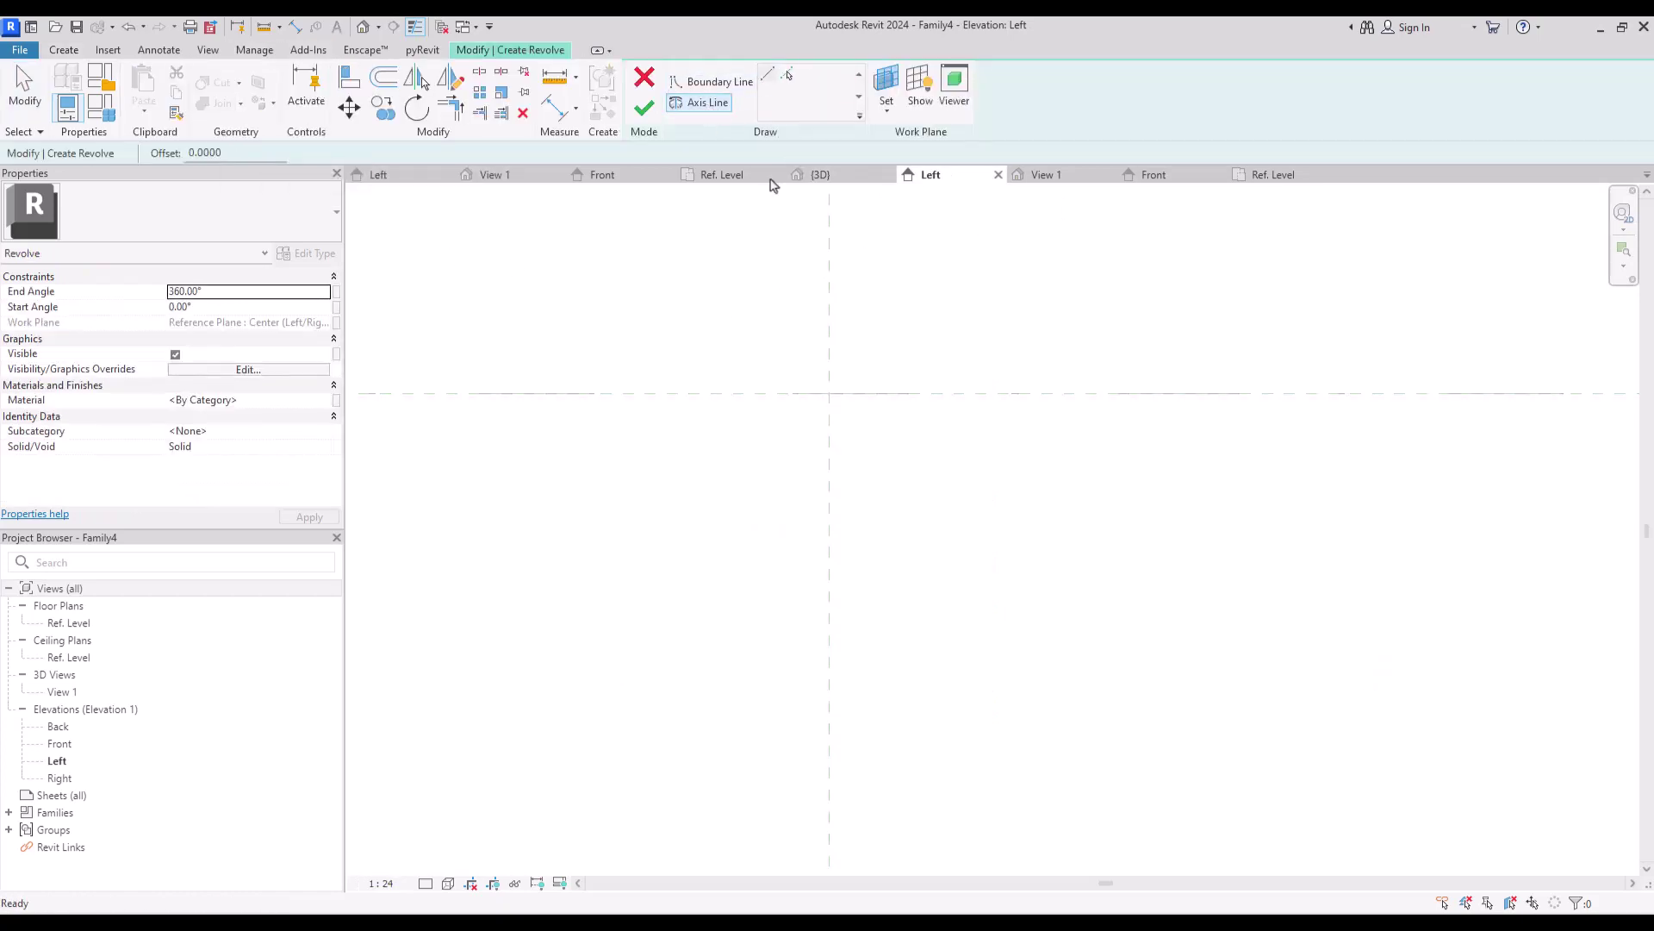
click(828, 463)
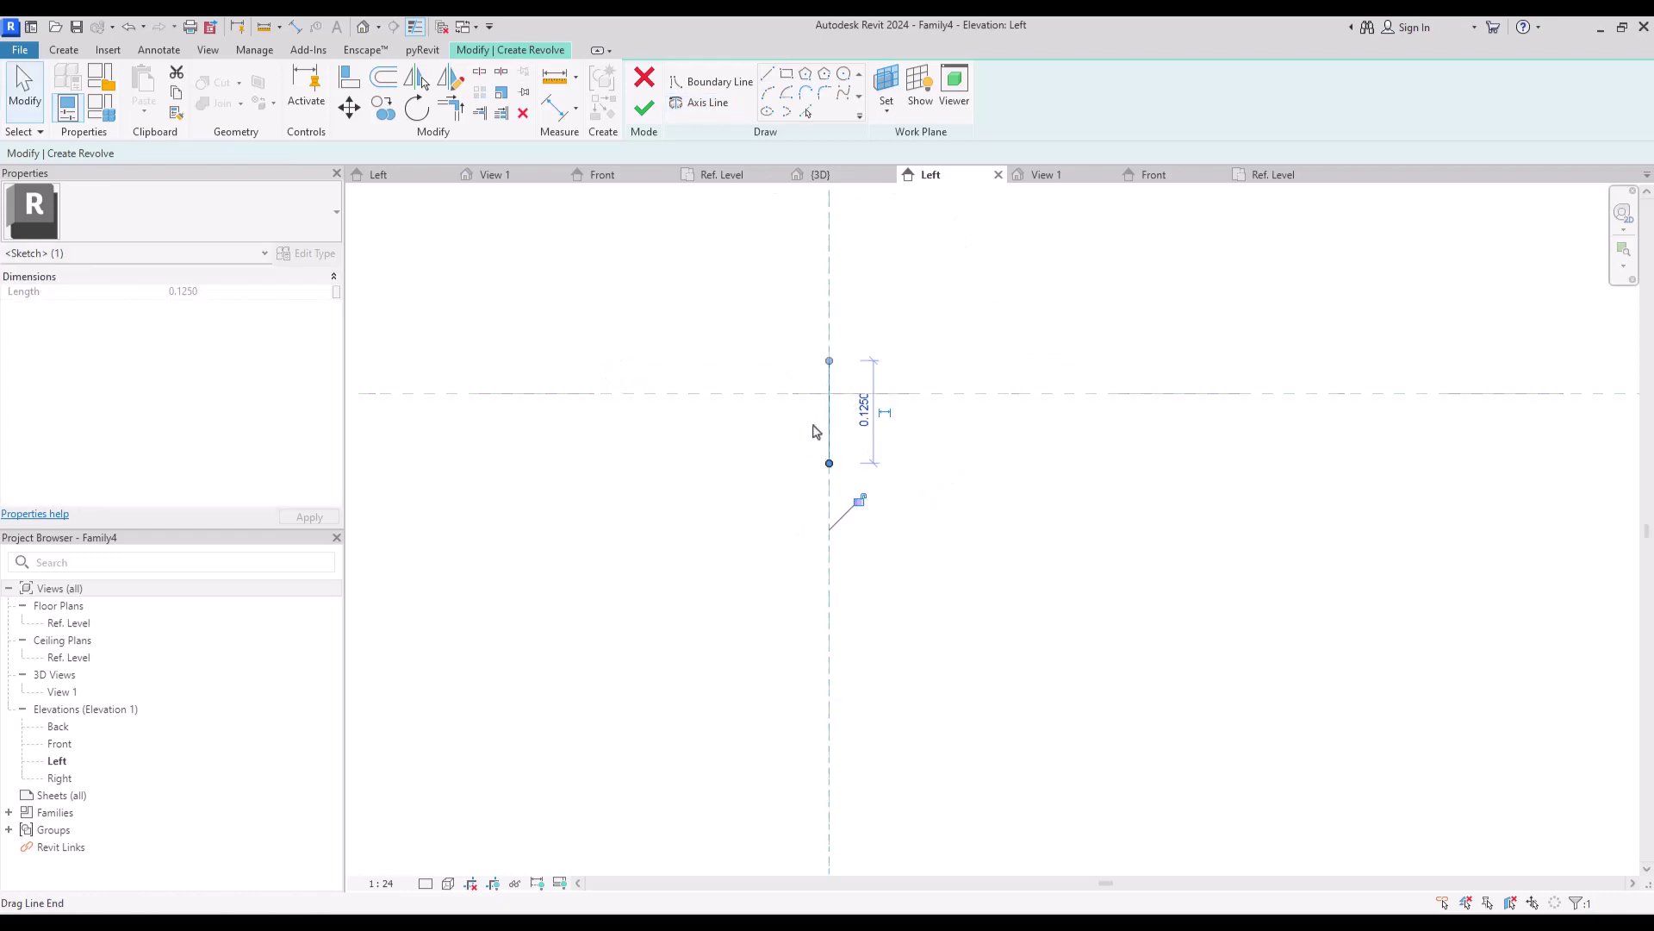
click(695, 355)
Draw a half-circle boundary arc about 0.0063 long, with both ends on the axis below the reference level.
scroll(695, 354, up, 2)
click(710, 86)
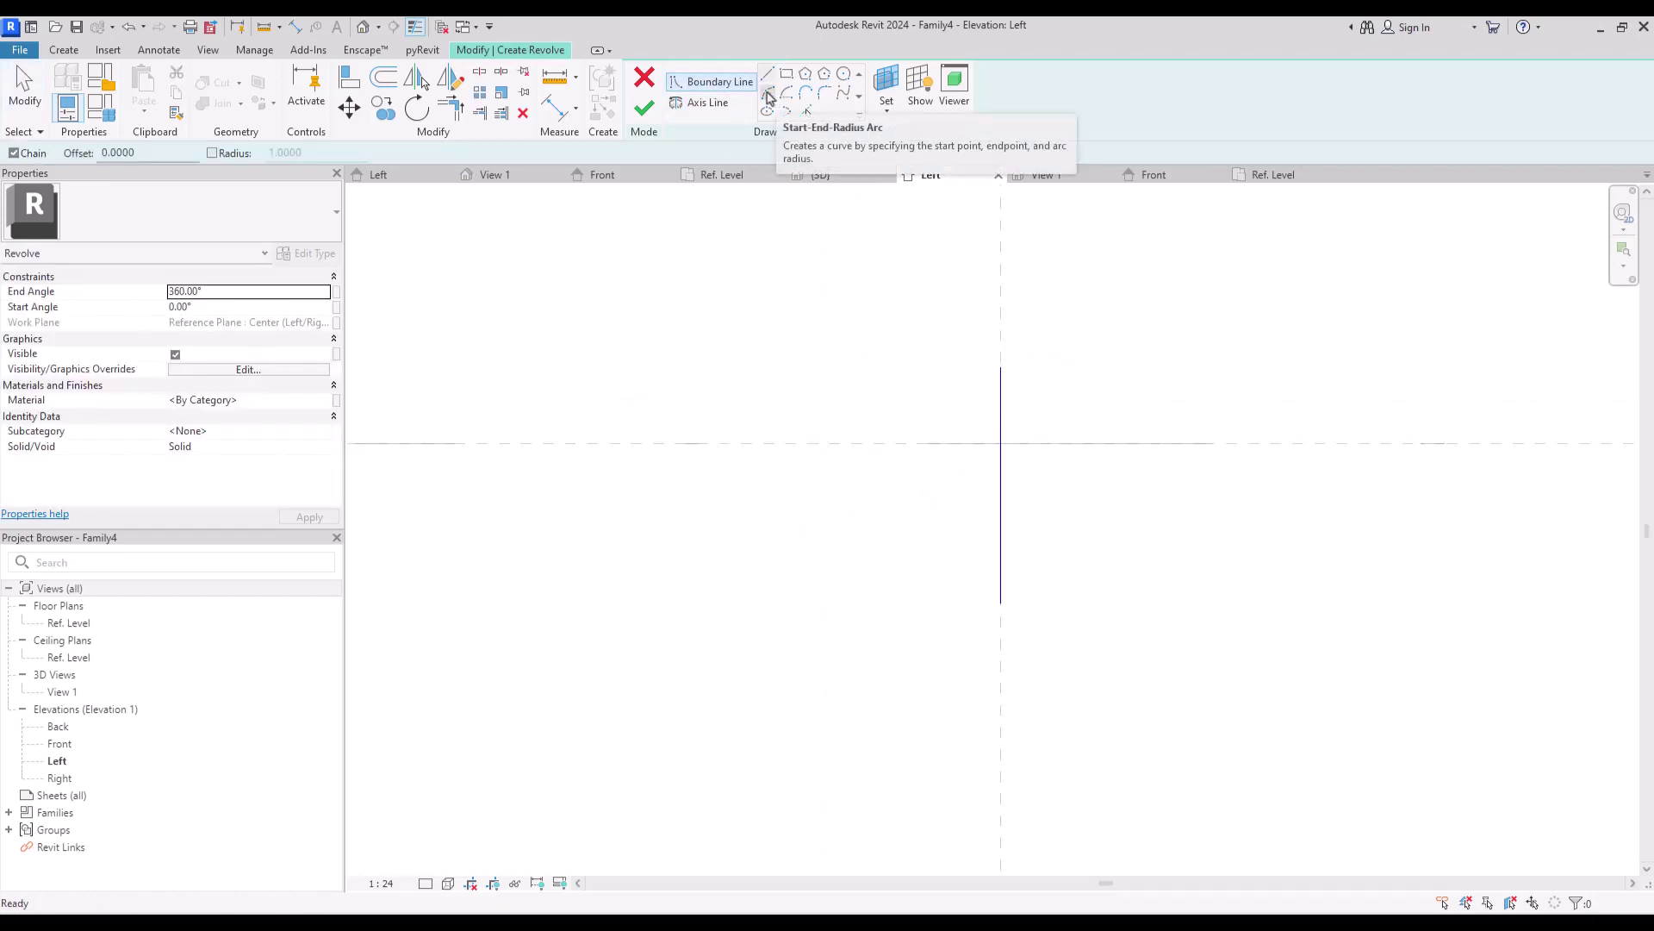
click(768, 95)
click(991, 474)
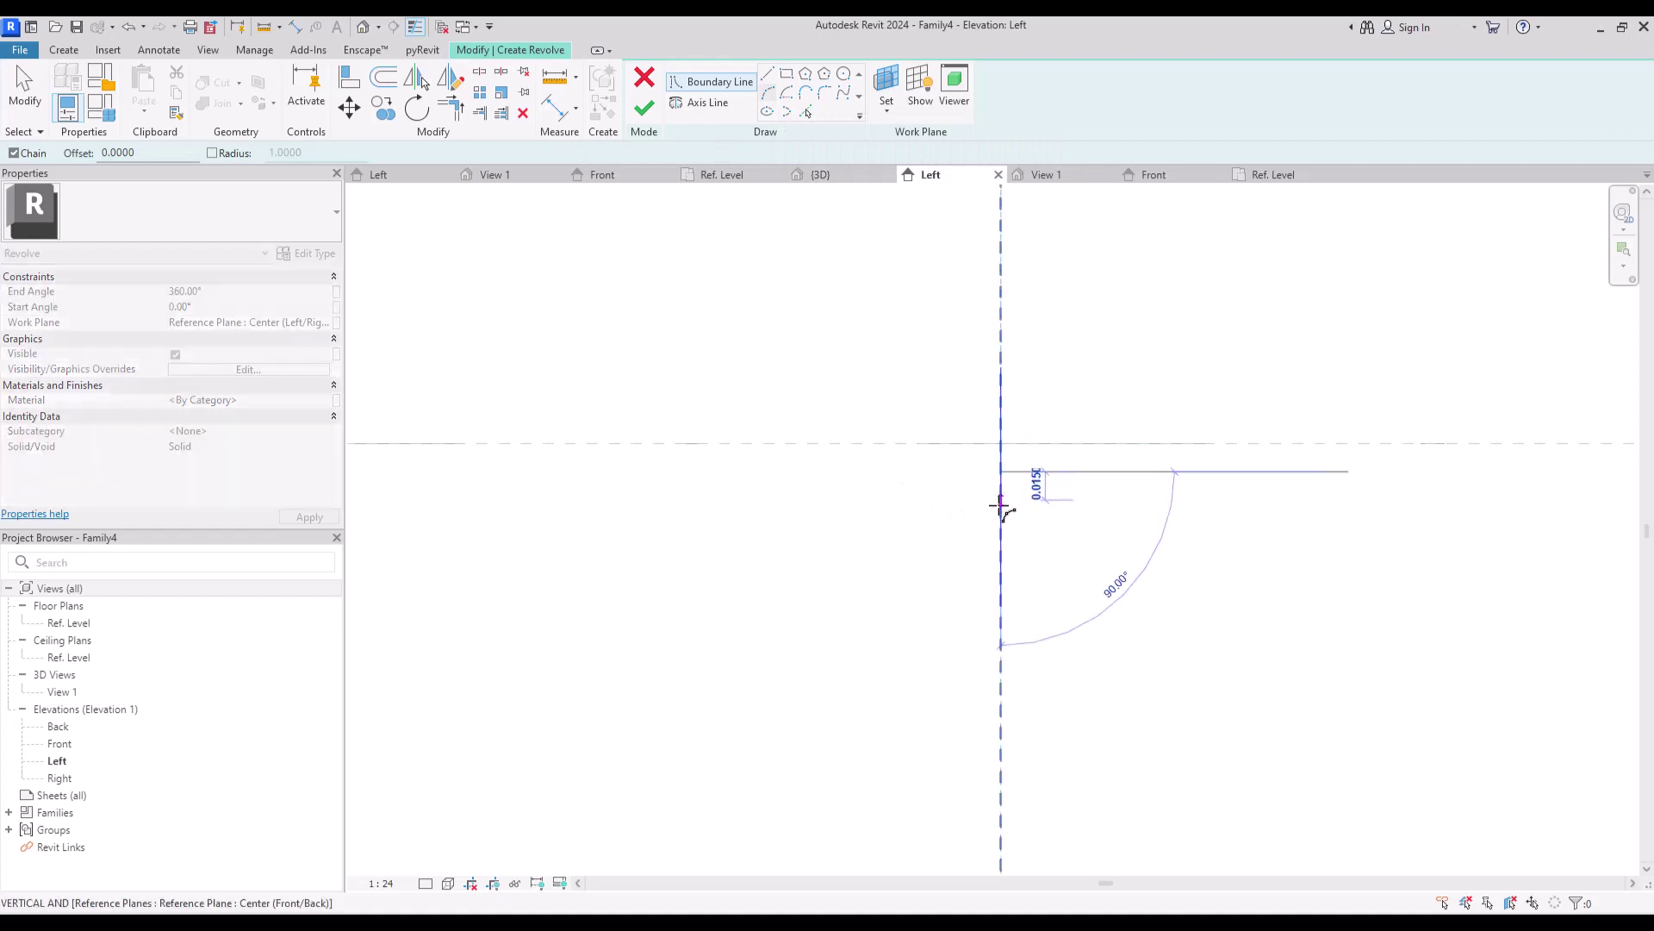
click(1001, 493)
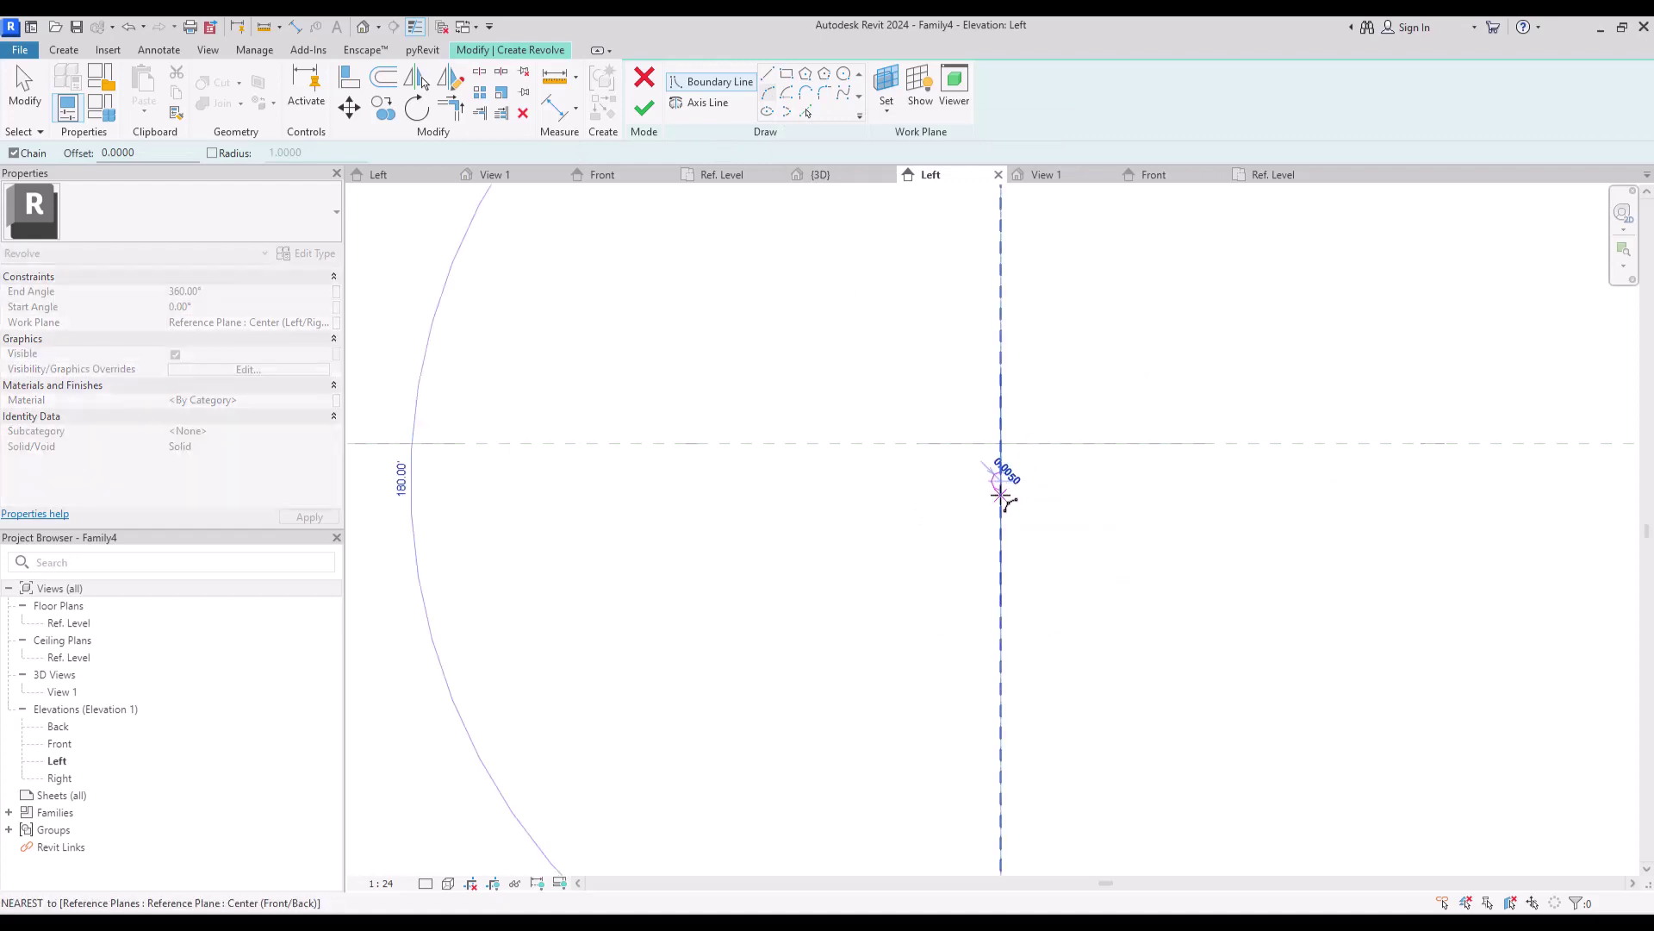
click(1000, 494)
key(Escape)
key(Escape)
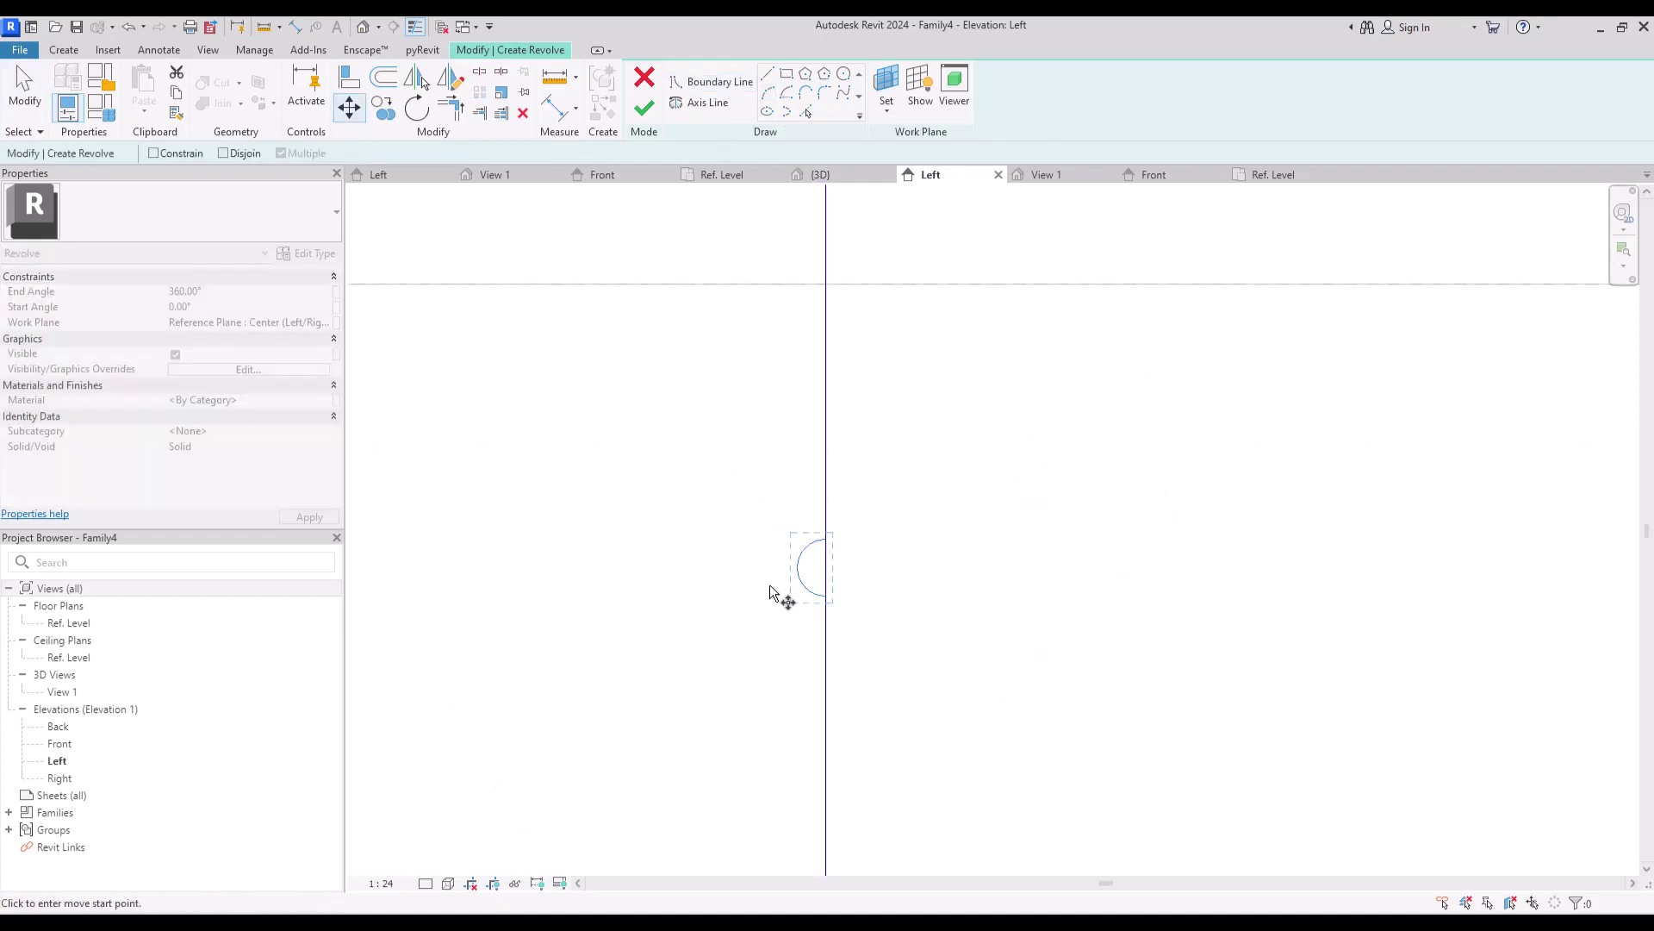
Move the half-circle up so its upper end meets the reference level on the axis.
click(825, 540)
click(826, 286)
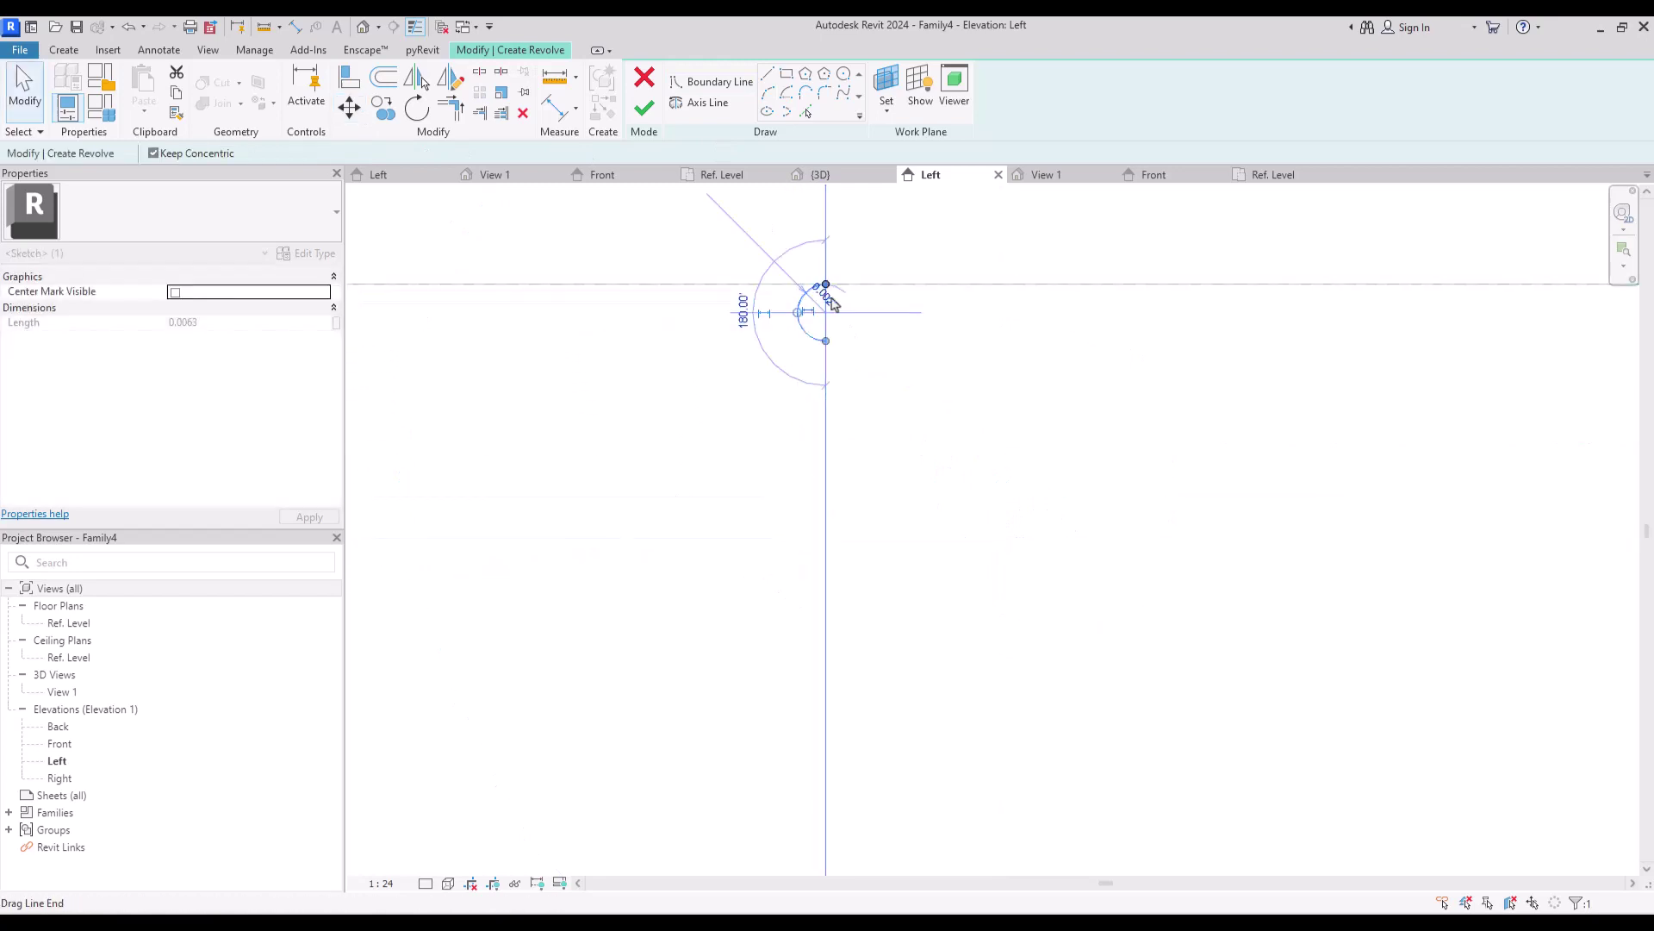
key(Escape)
Align the half-circle's upper endpoint with the reference level.
click(347, 79)
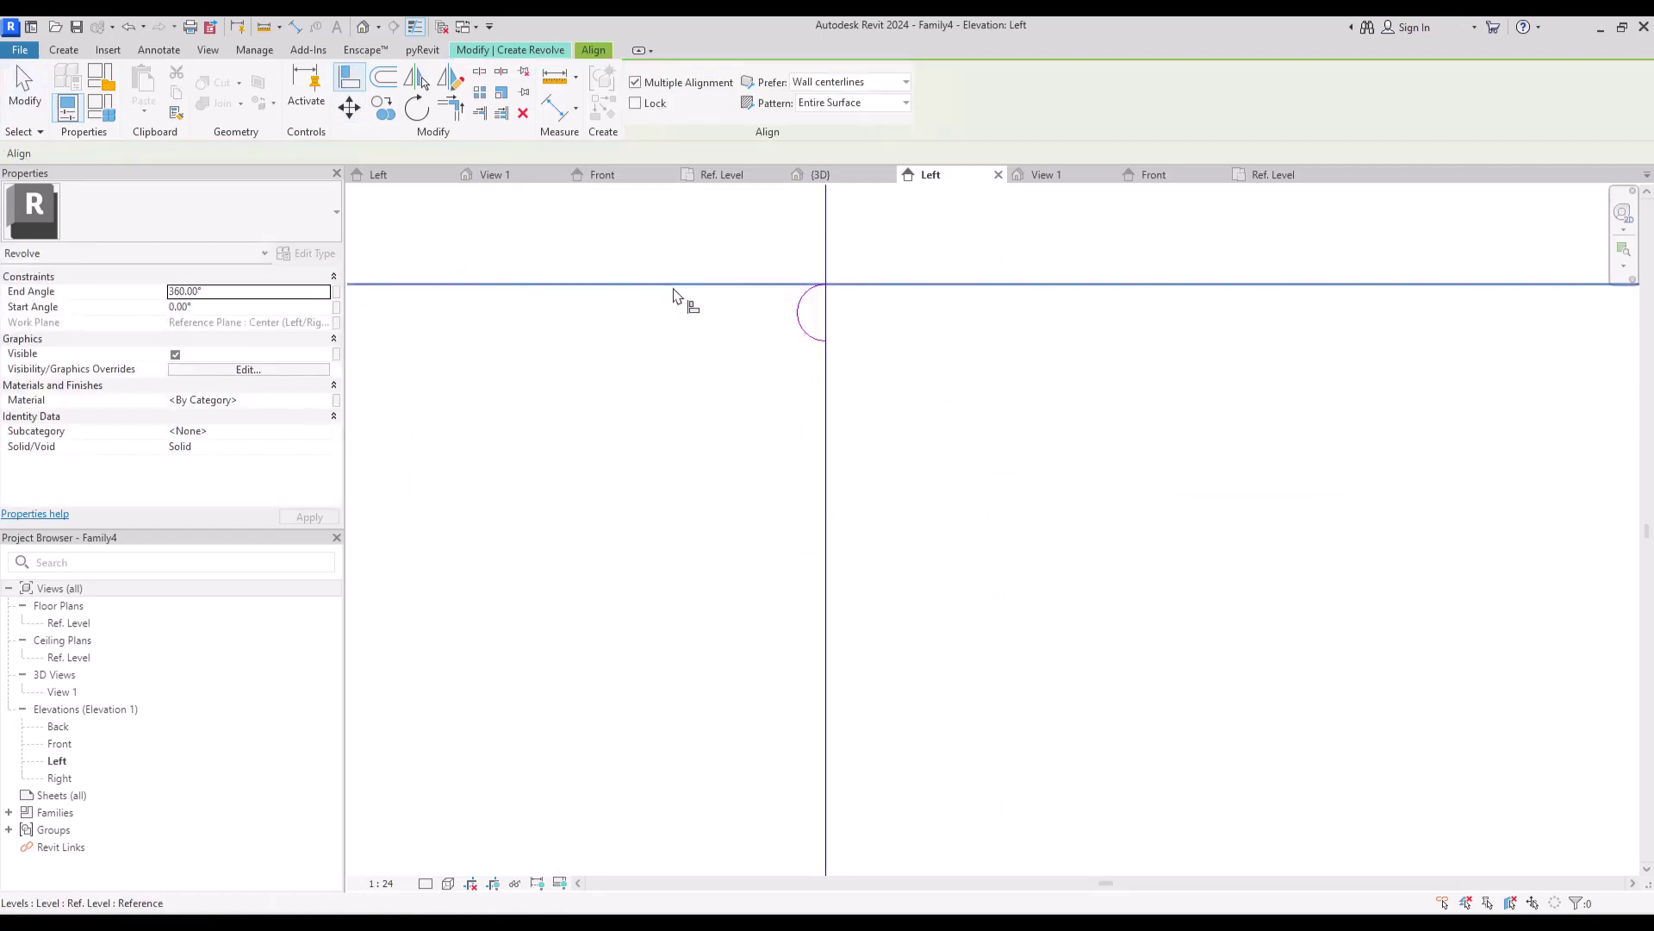
click(674, 294)
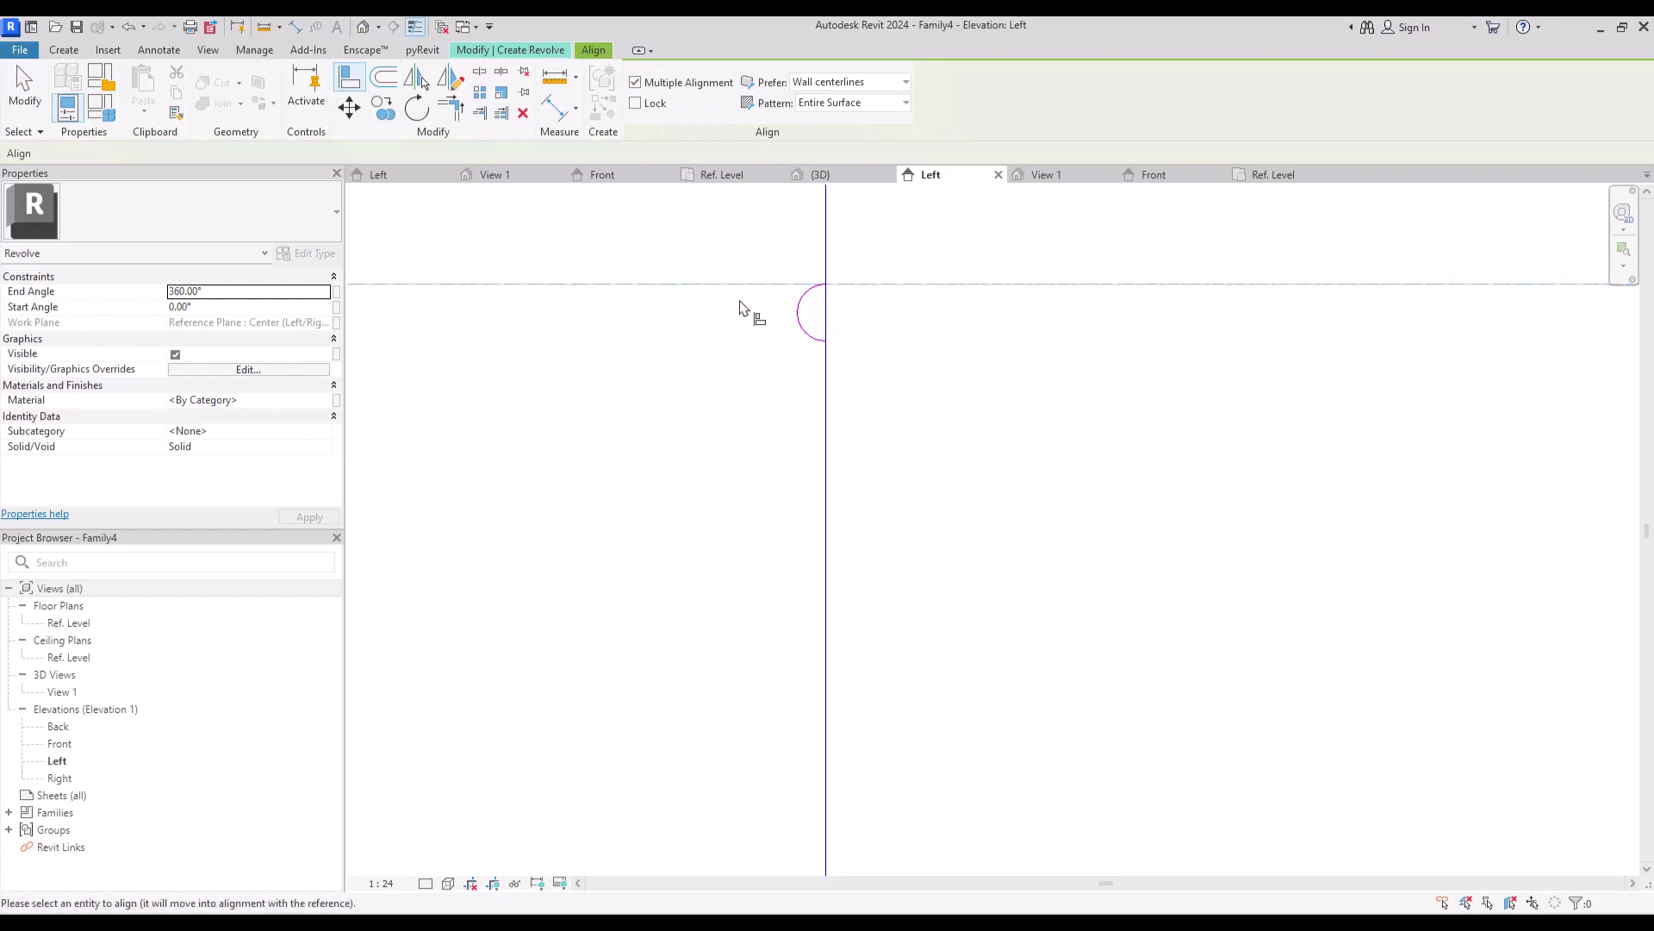
click(834, 291)
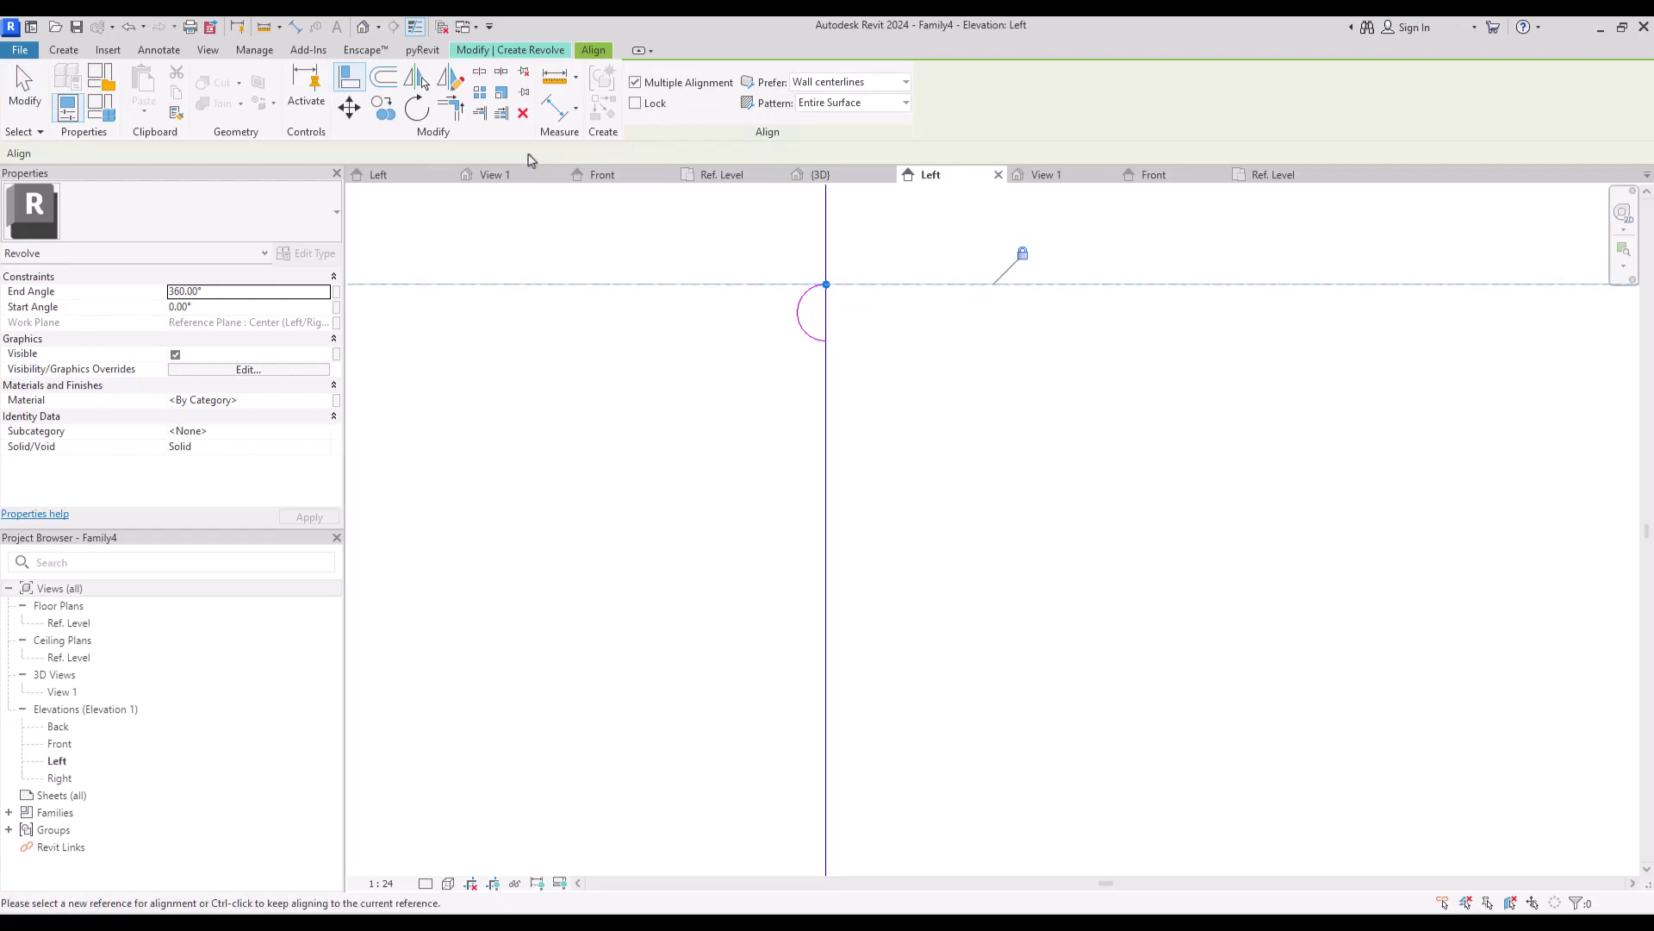
key(Escape)
key(Escape)
Close the half-circle with a straight boundary line along the axis.
click(766, 76)
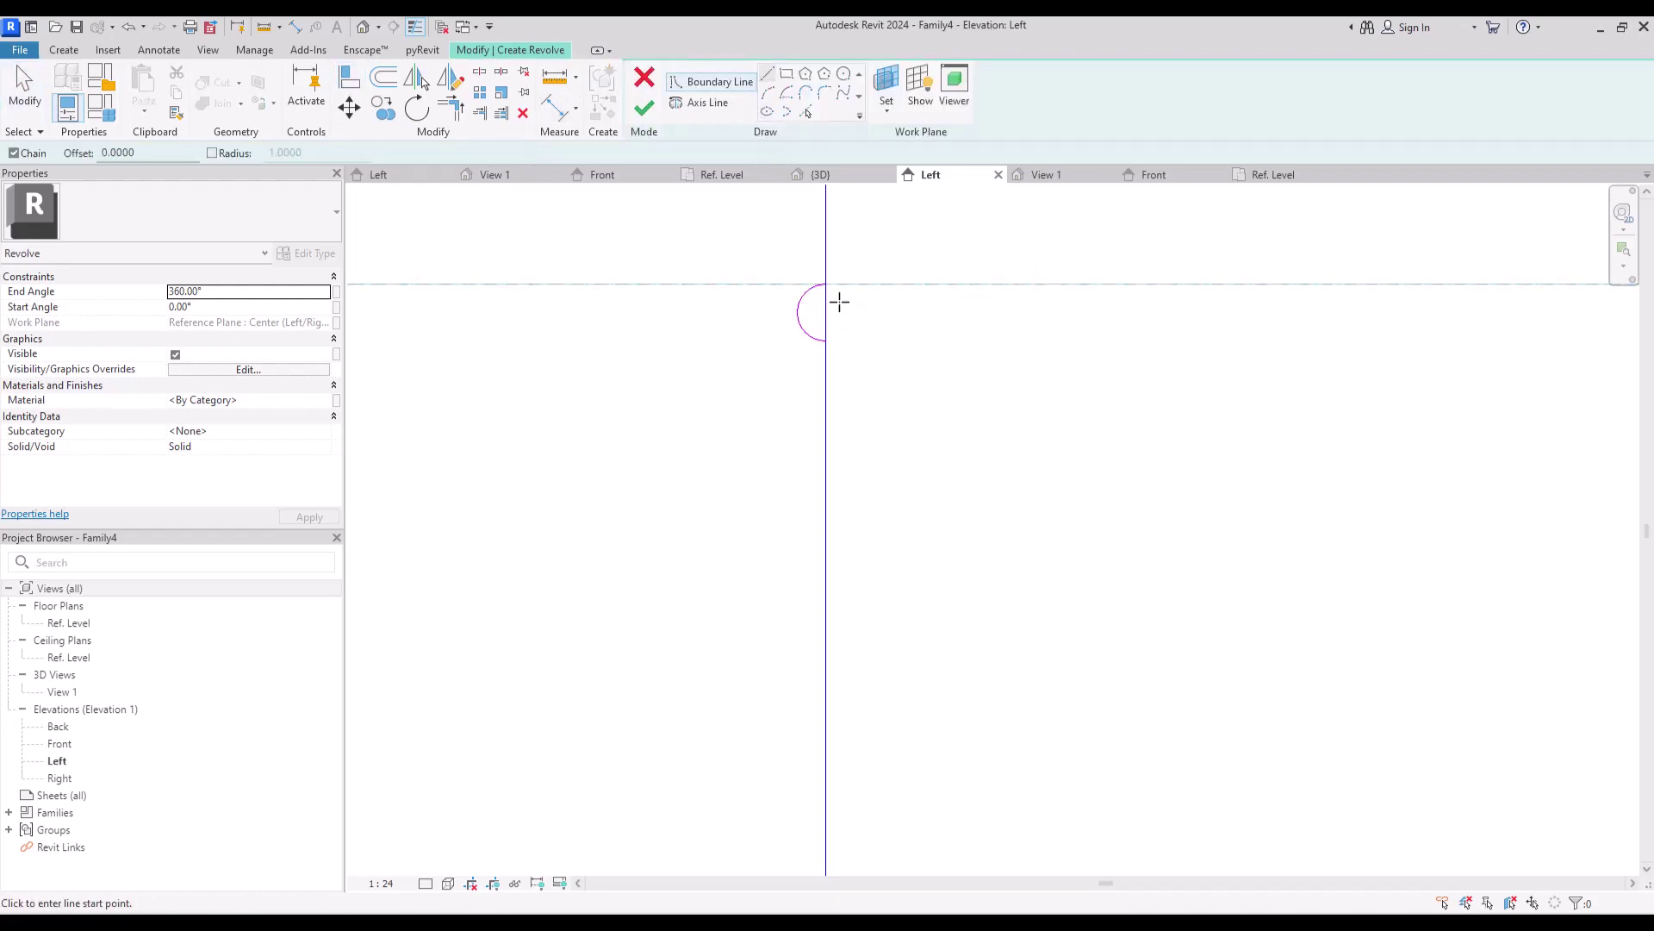
click(825, 283)
click(826, 340)
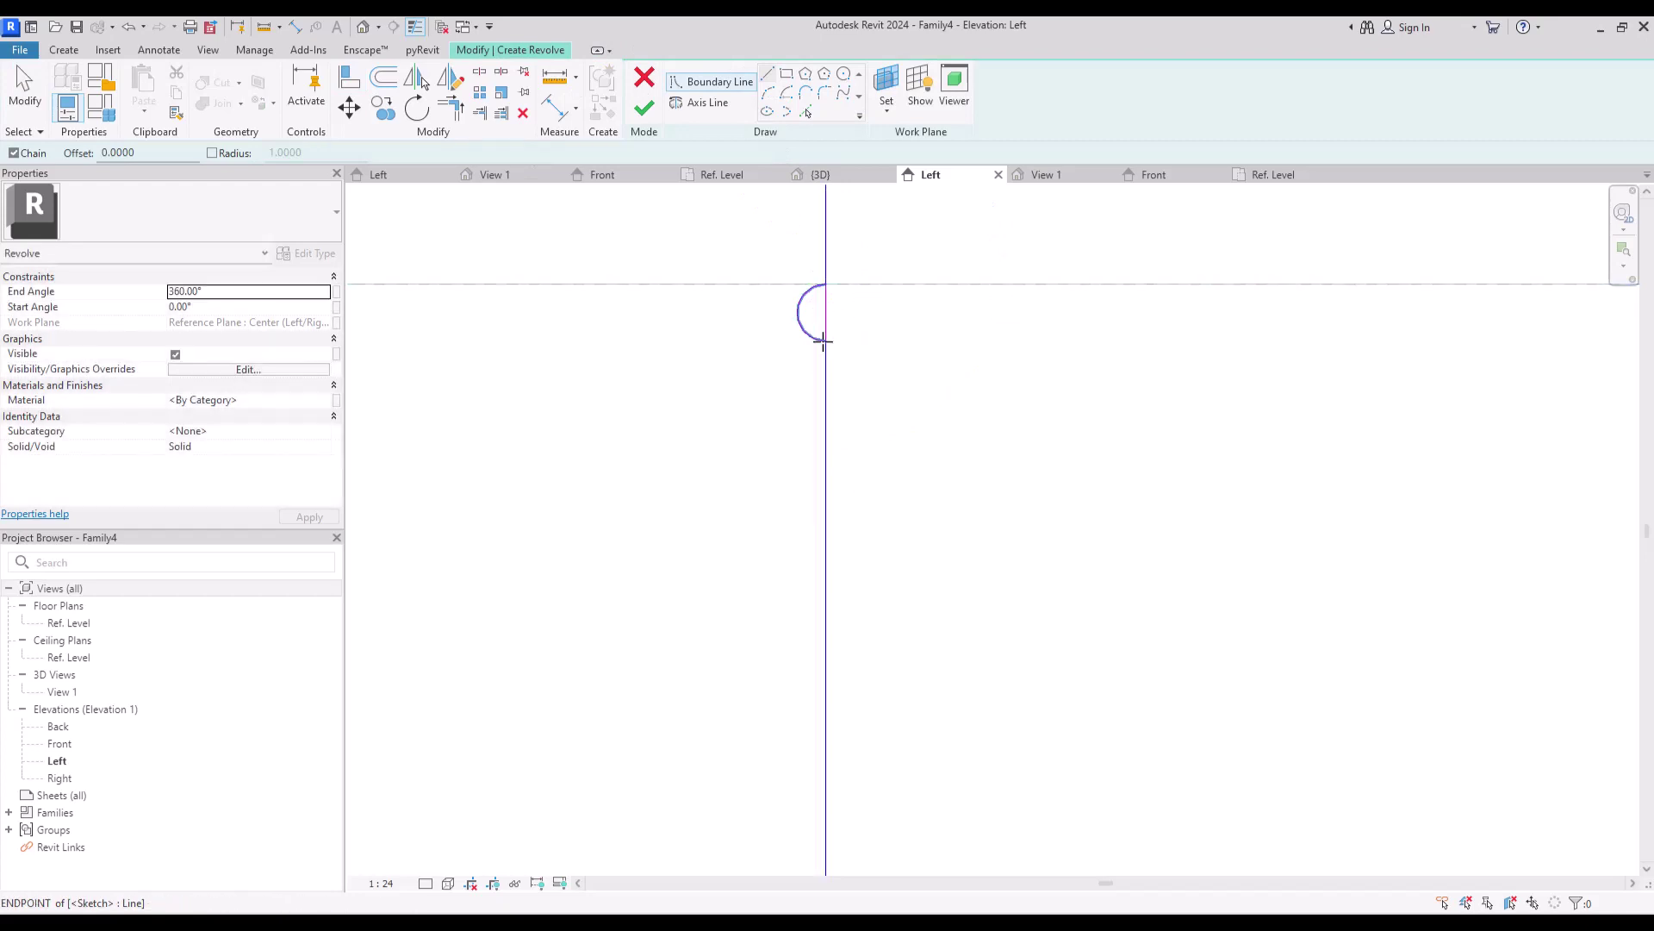
Finish the revolve as a sphere and set the Left elevation's visual style to Shaded.
click(645, 107)
click(743, 500)
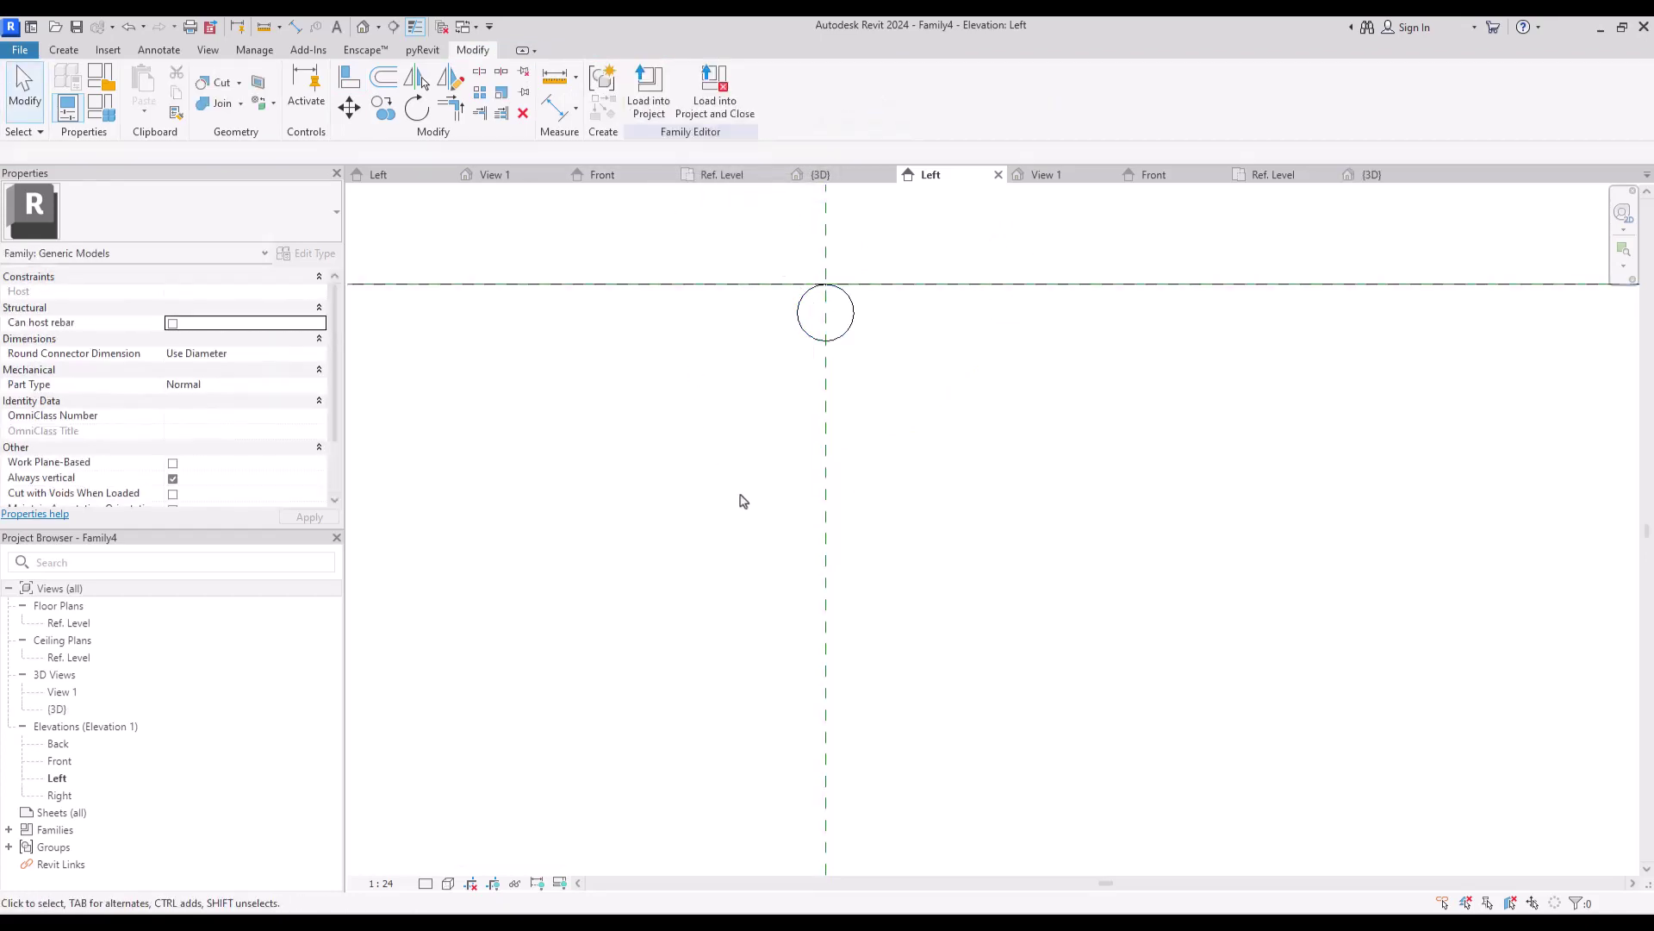
click(447, 884)
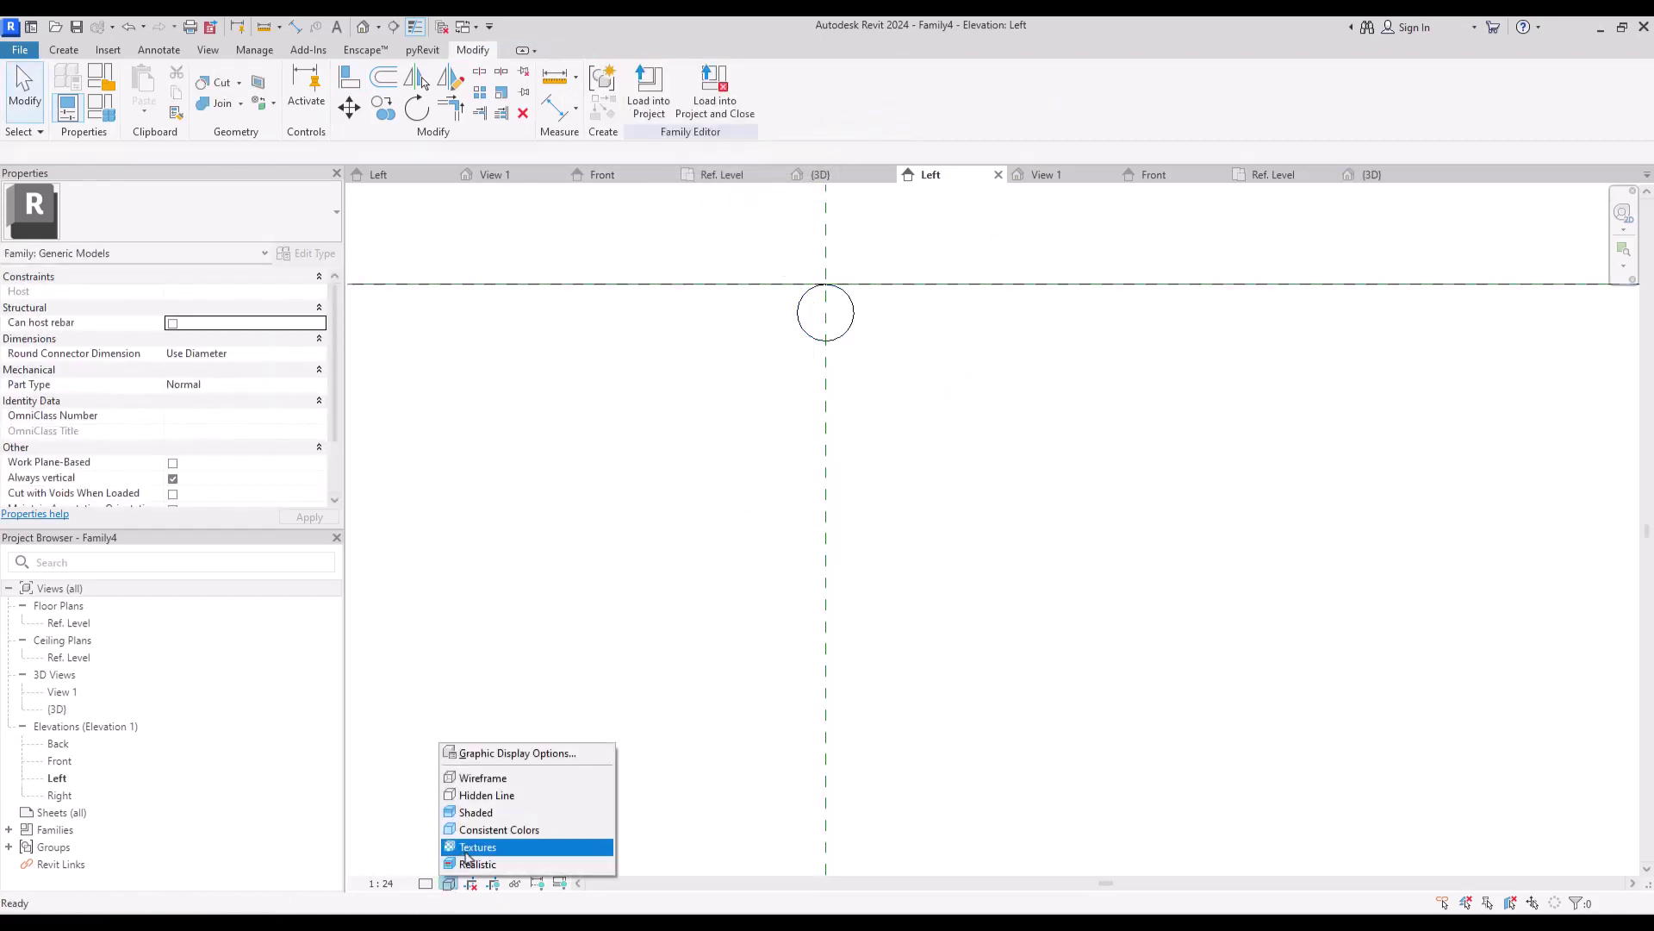
click(493, 808)
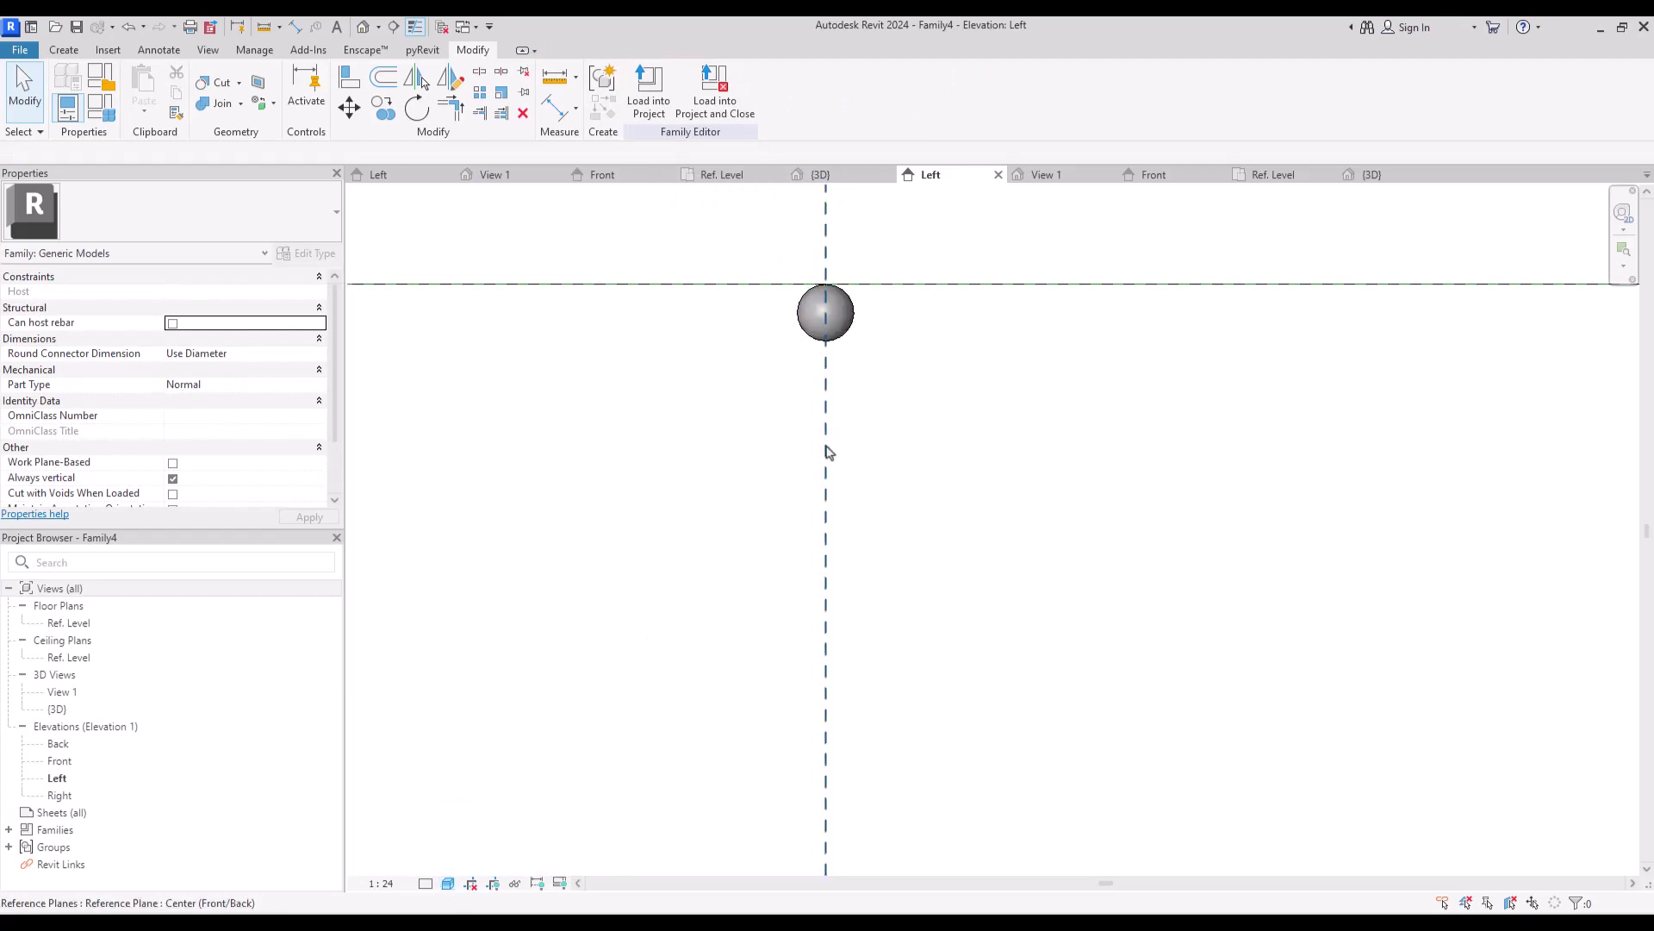
Draw a horizontal reference plane crossing the vertical centre plane well below the sphere.
scroll(997, 473, down, 6)
middle_drag(1045, 483, 1048, 475)
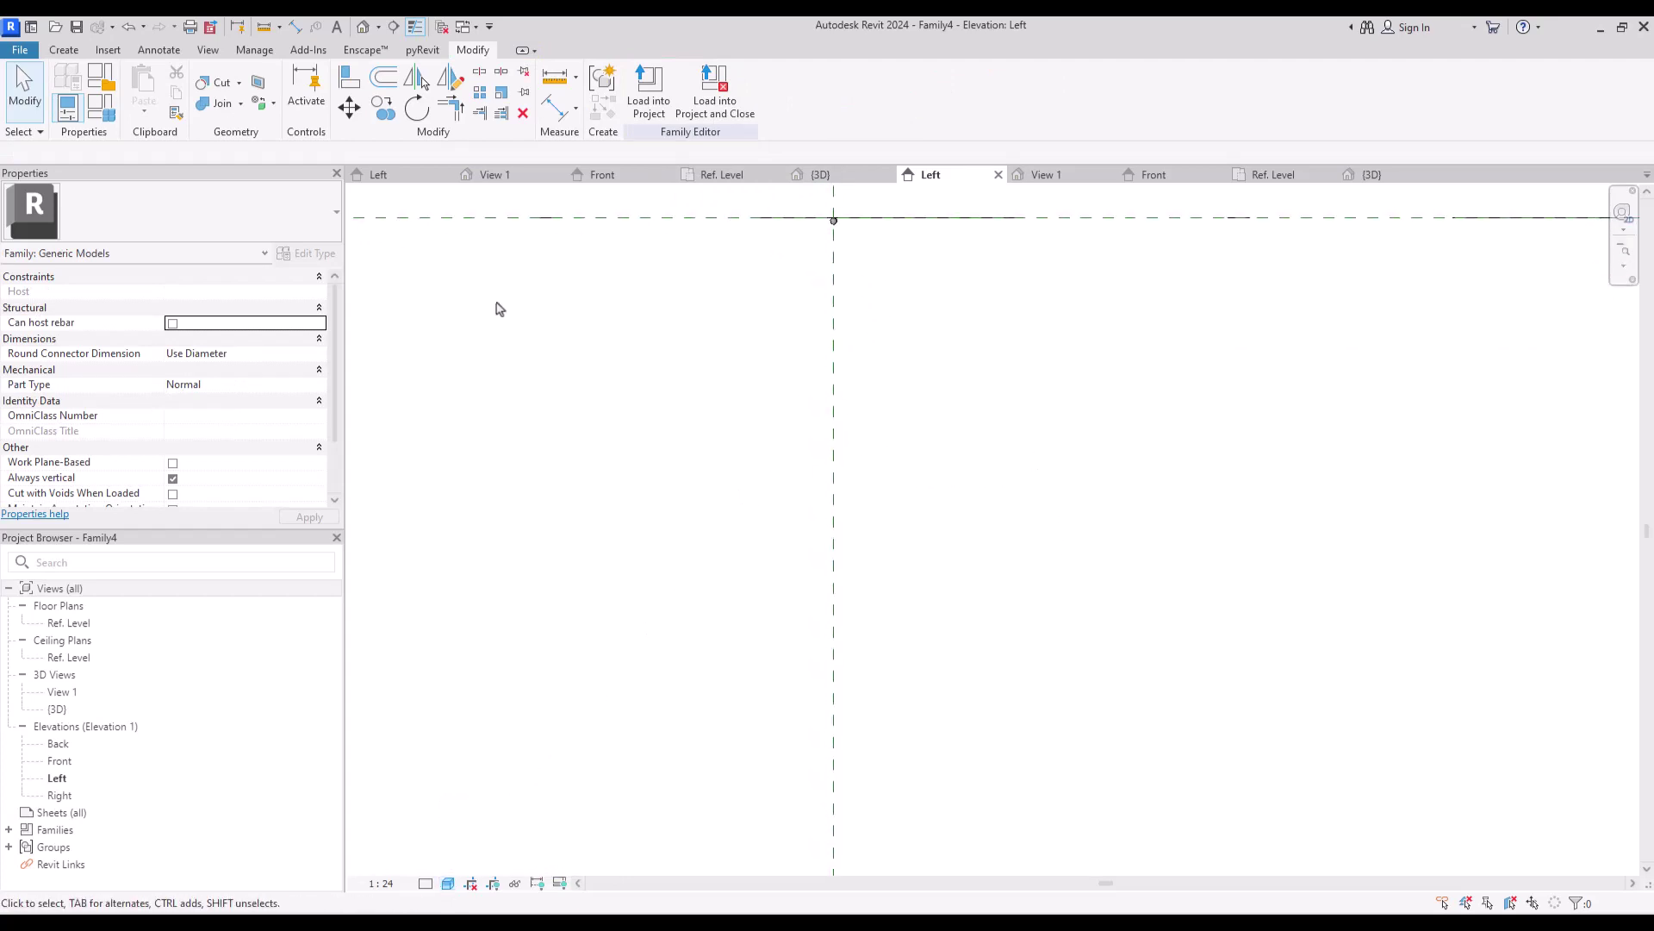
click(72, 50)
click(978, 86)
click(466, 749)
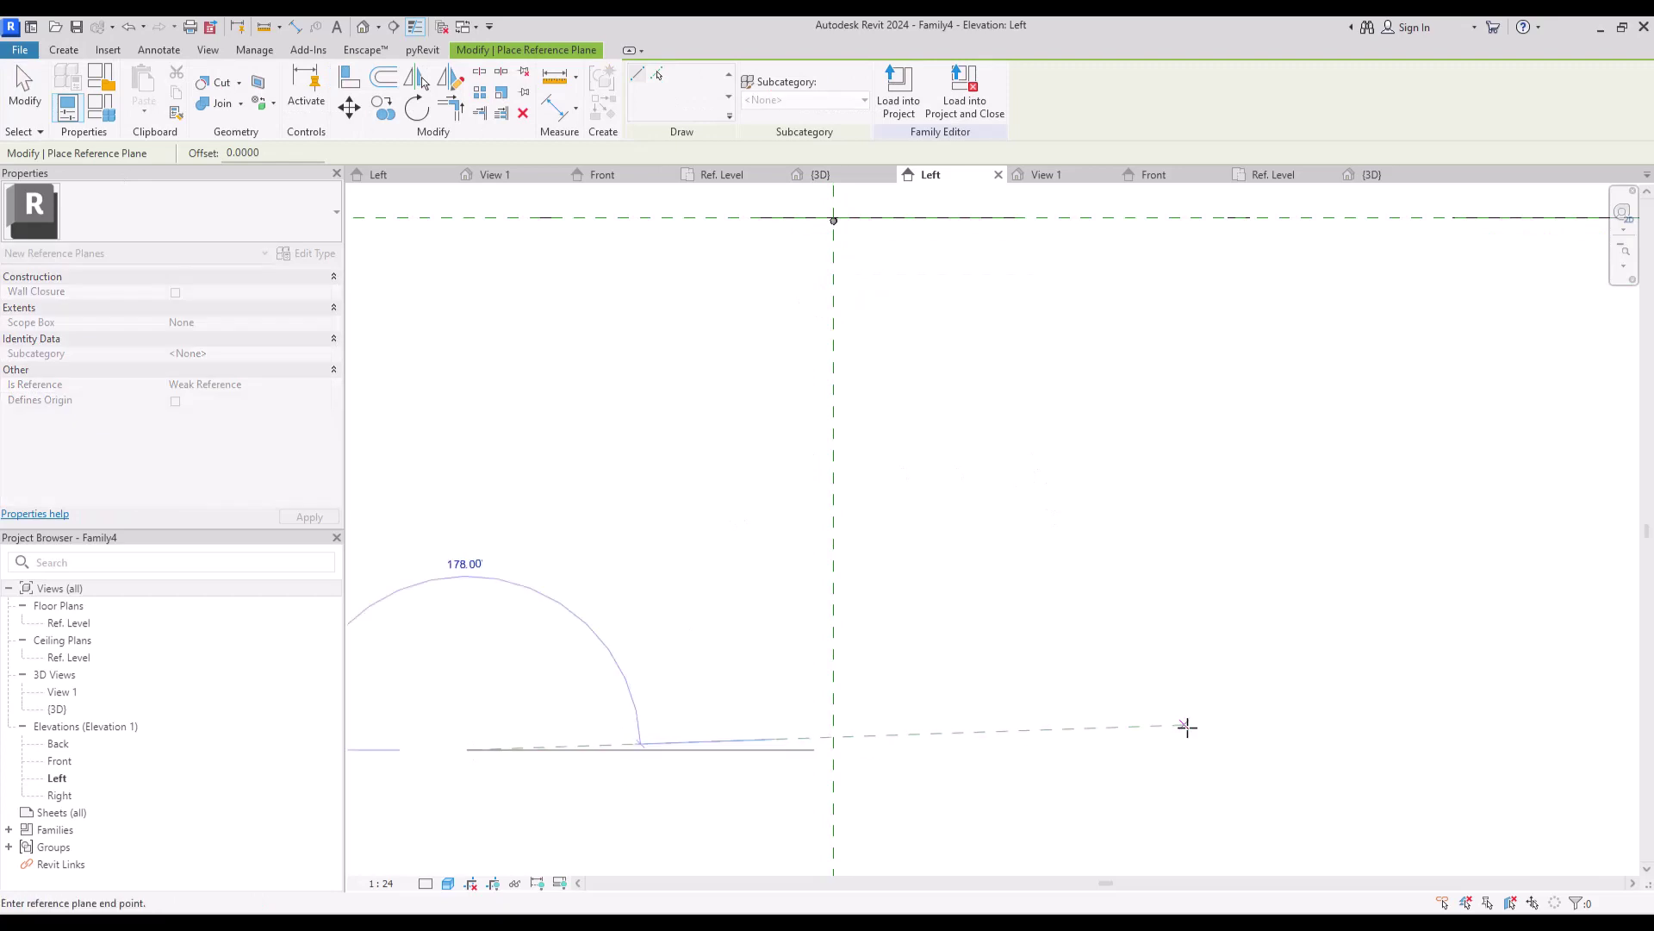
click(1374, 749)
key(Escape)
key(Escape)
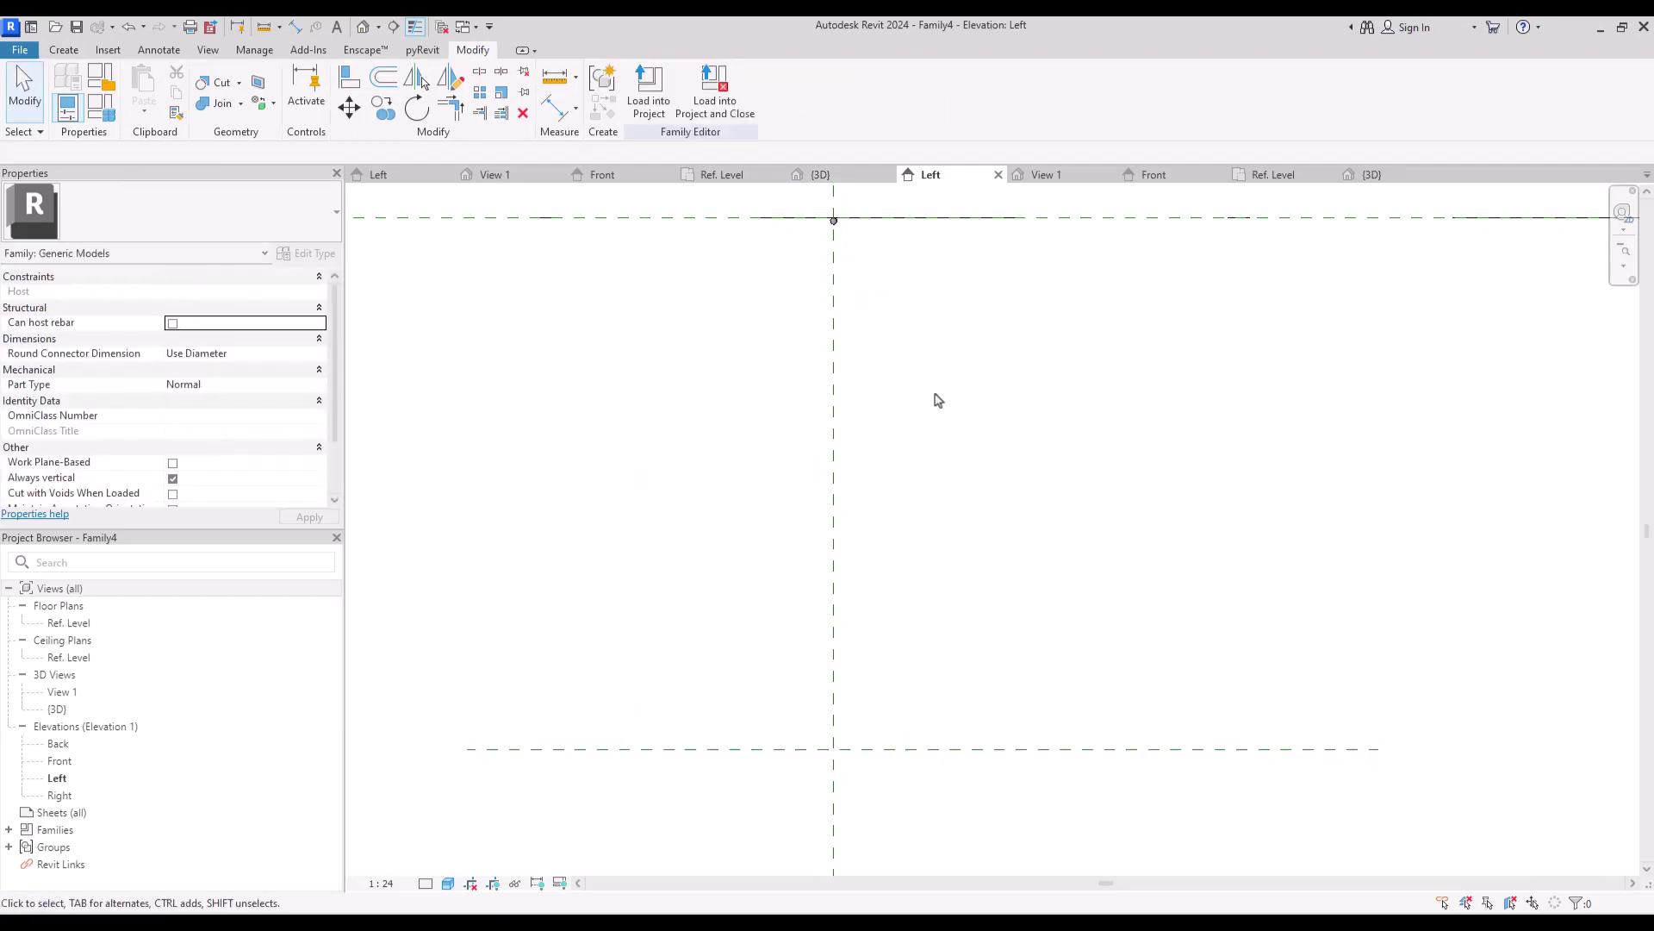
Array the sphere down the axis to the new reference plane using Move To Last, with 70 copies in a grouped array.
click(840, 229)
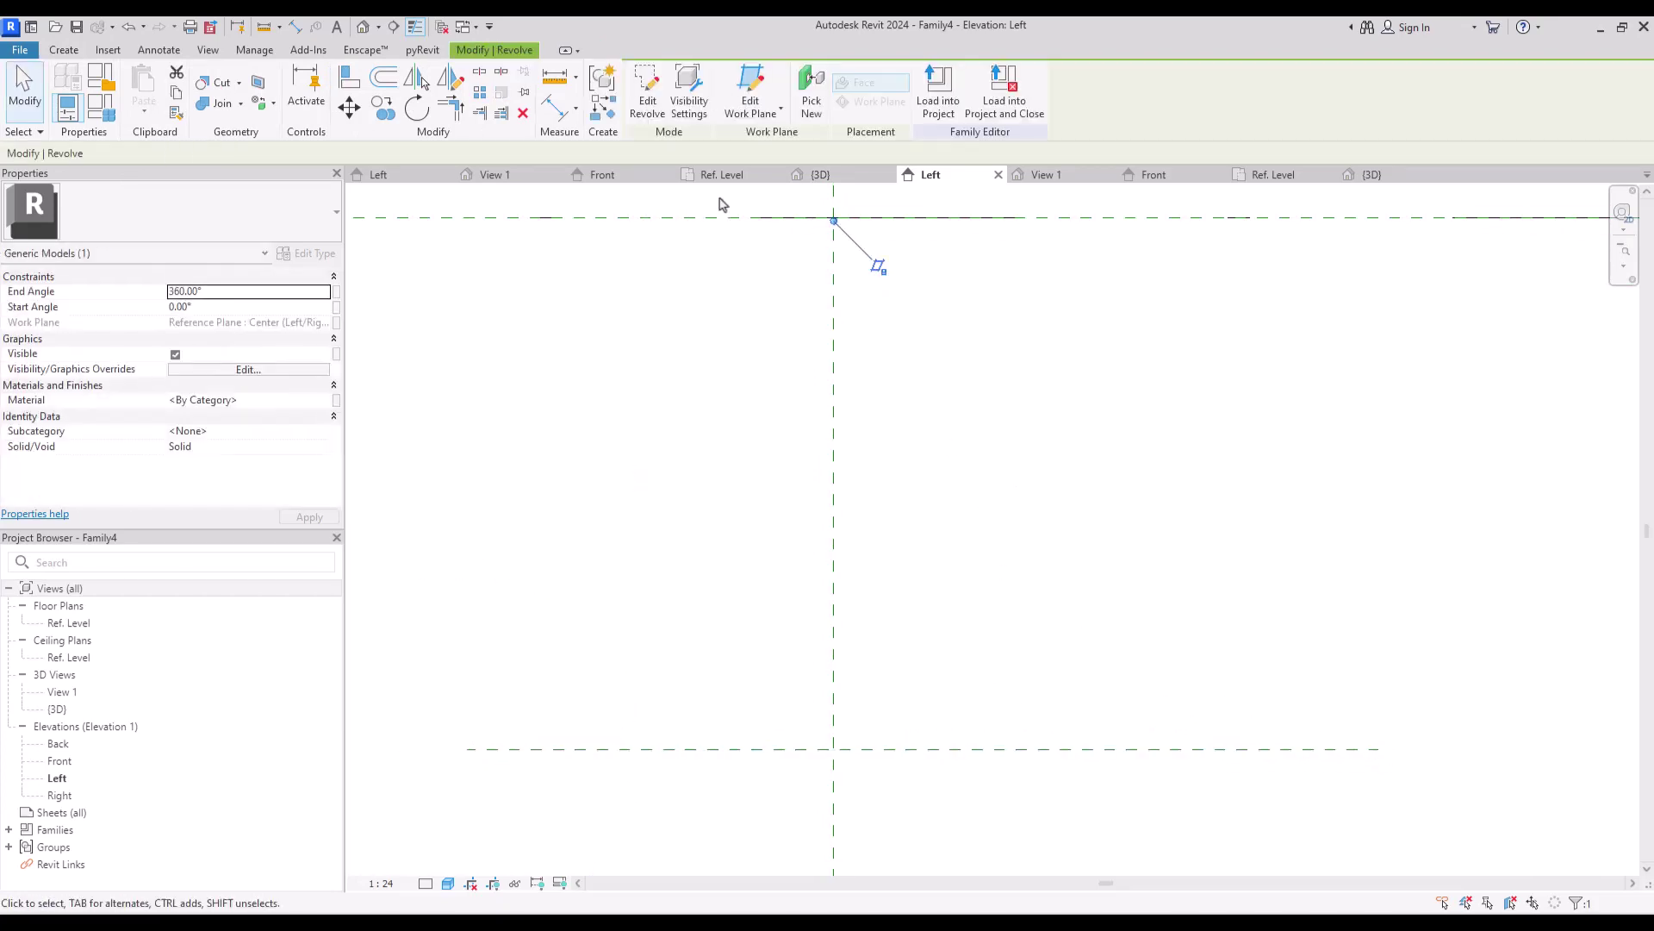
click(480, 97)
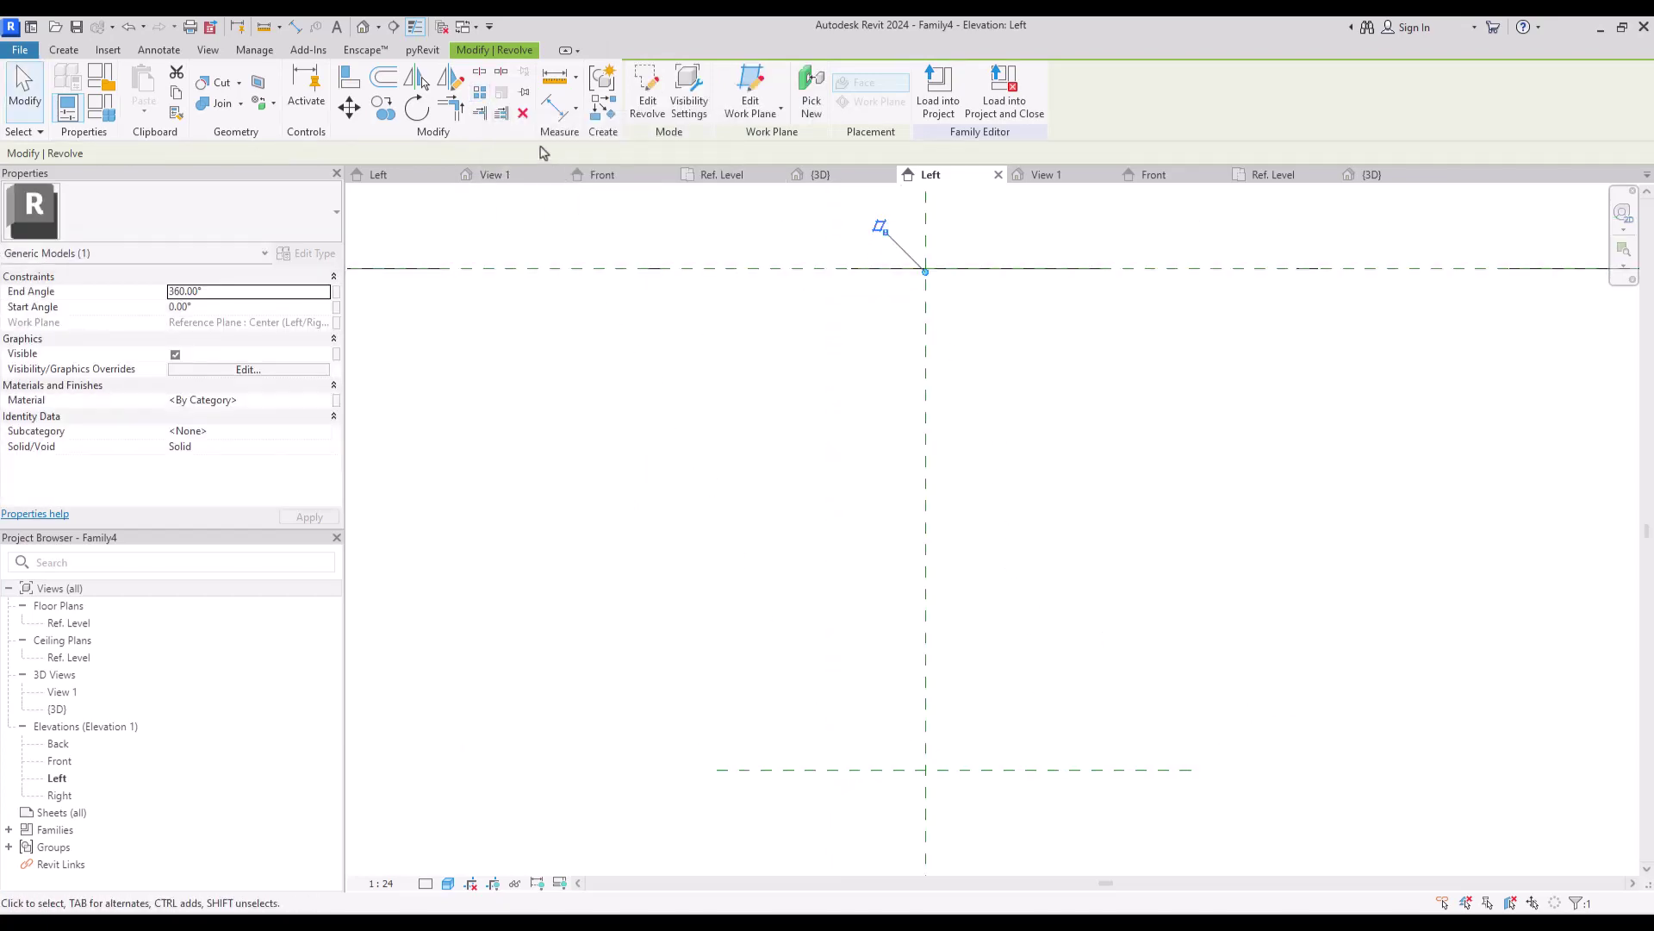
click(480, 96)
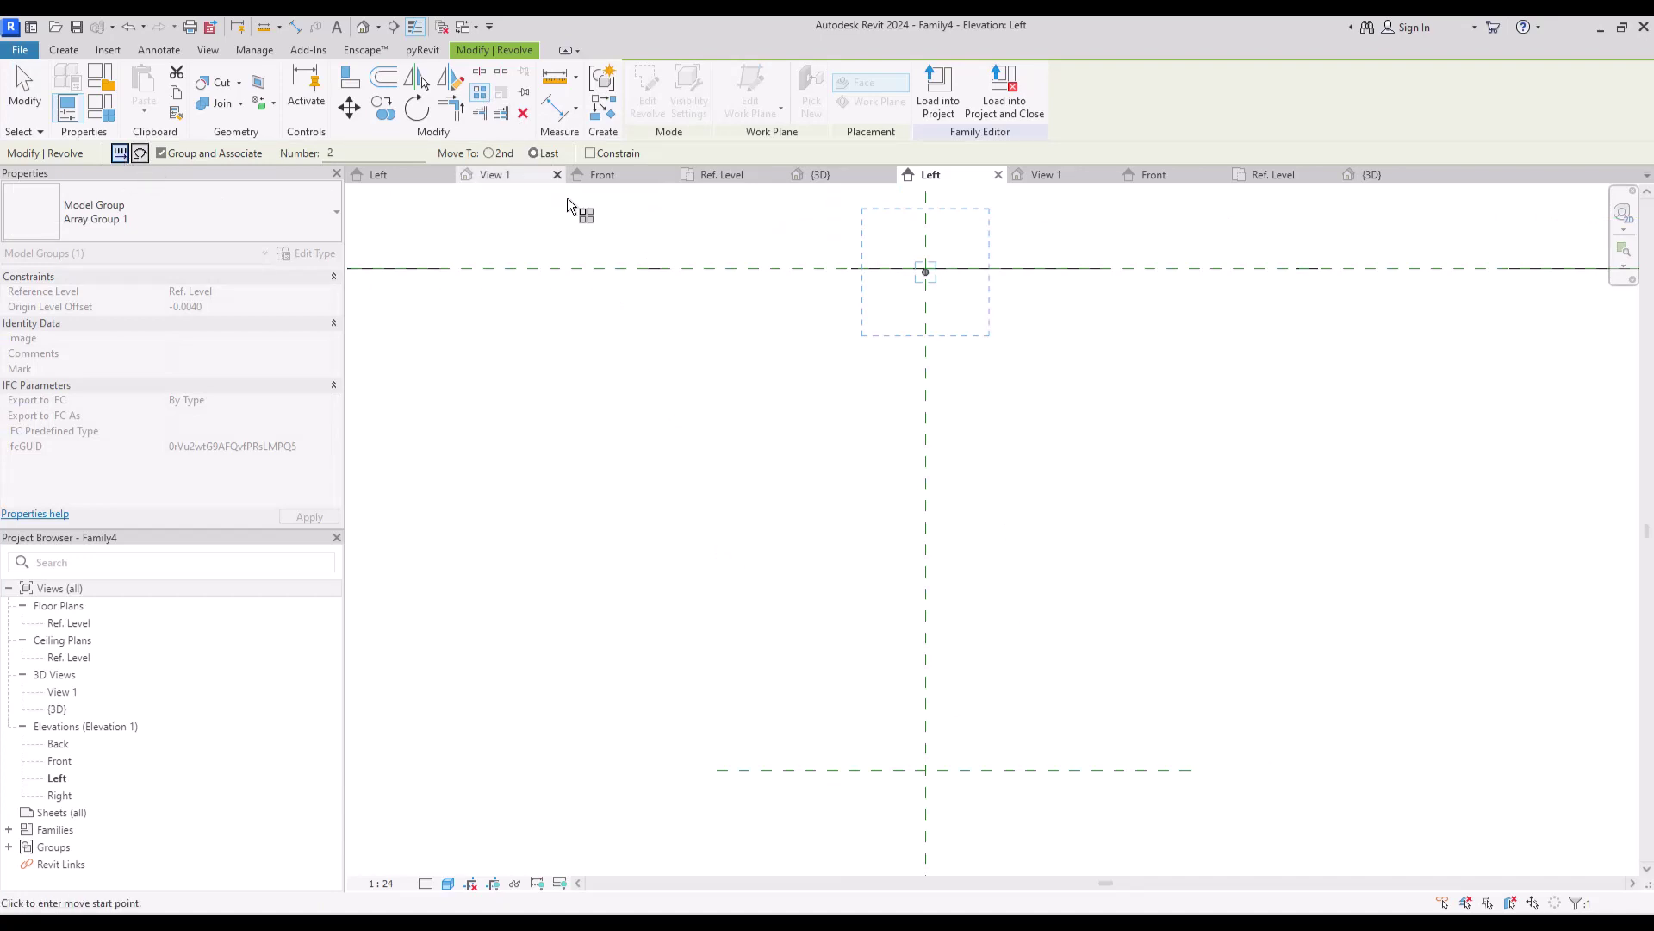
click(926, 276)
click(925, 768)
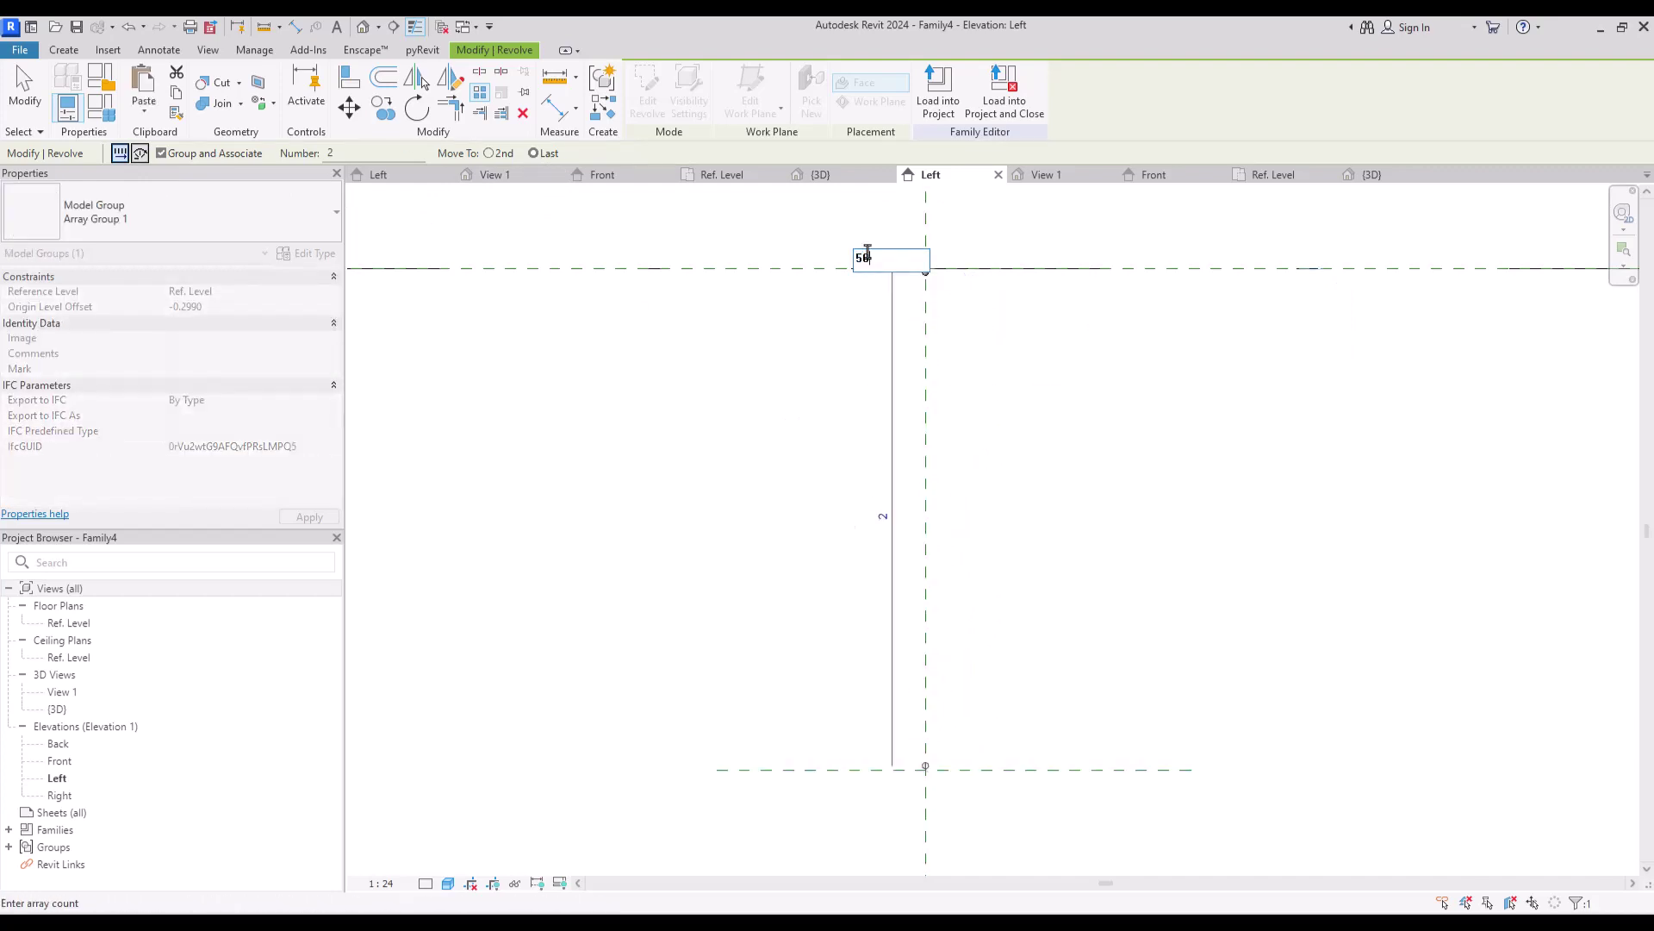
key(Return)
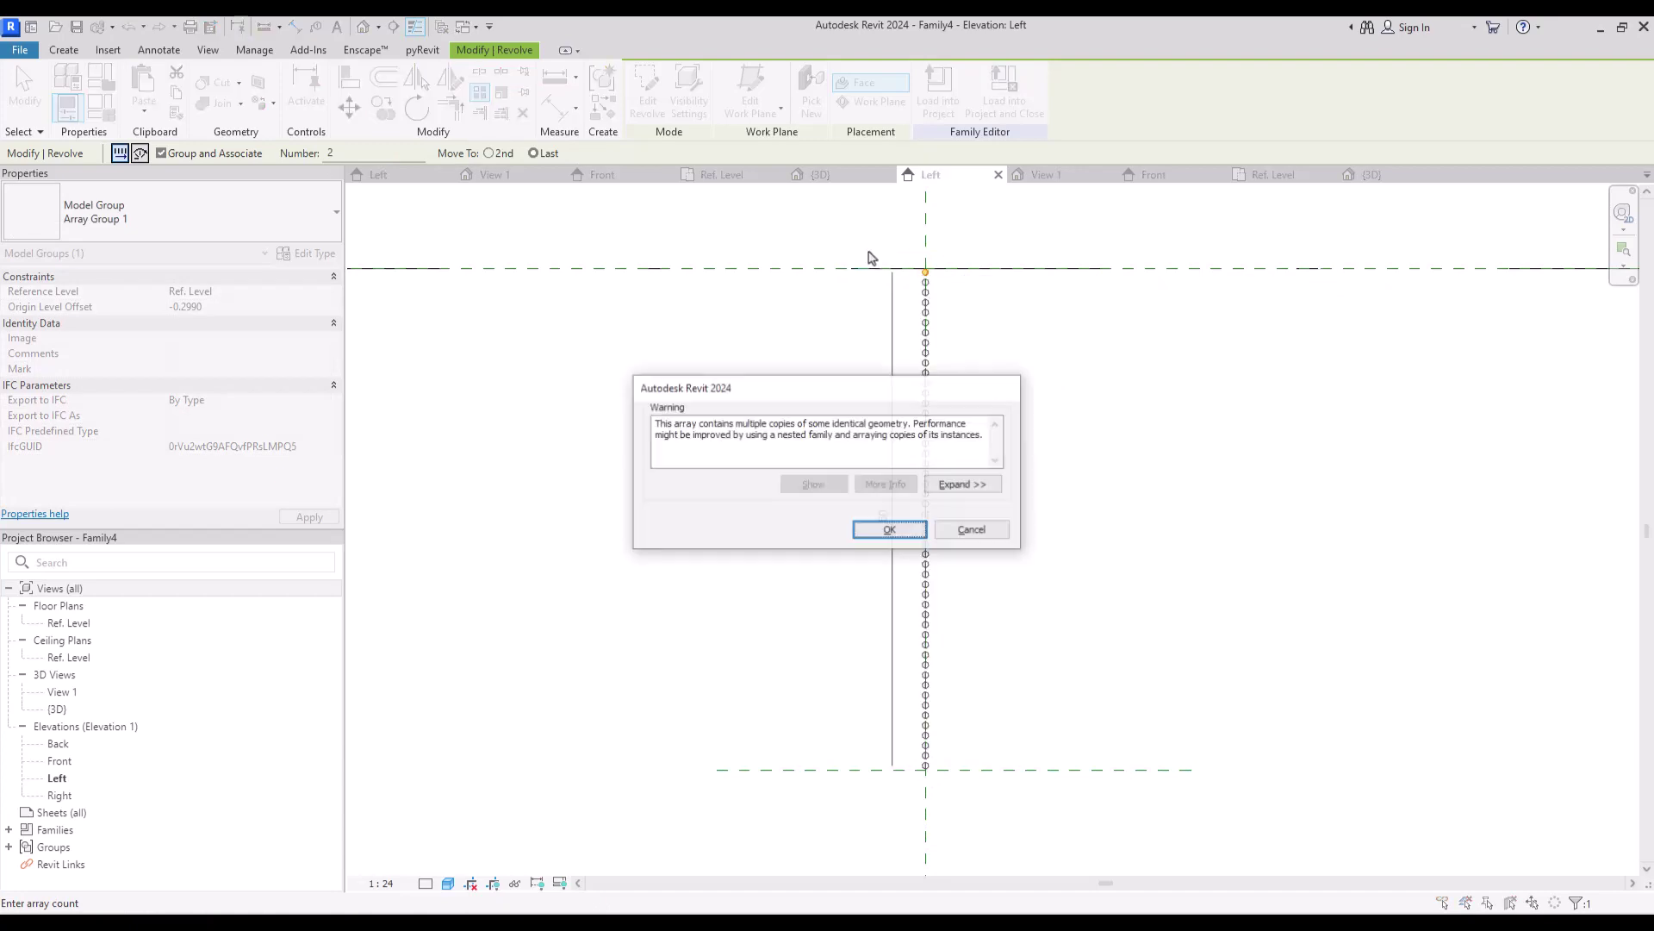
click(897, 527)
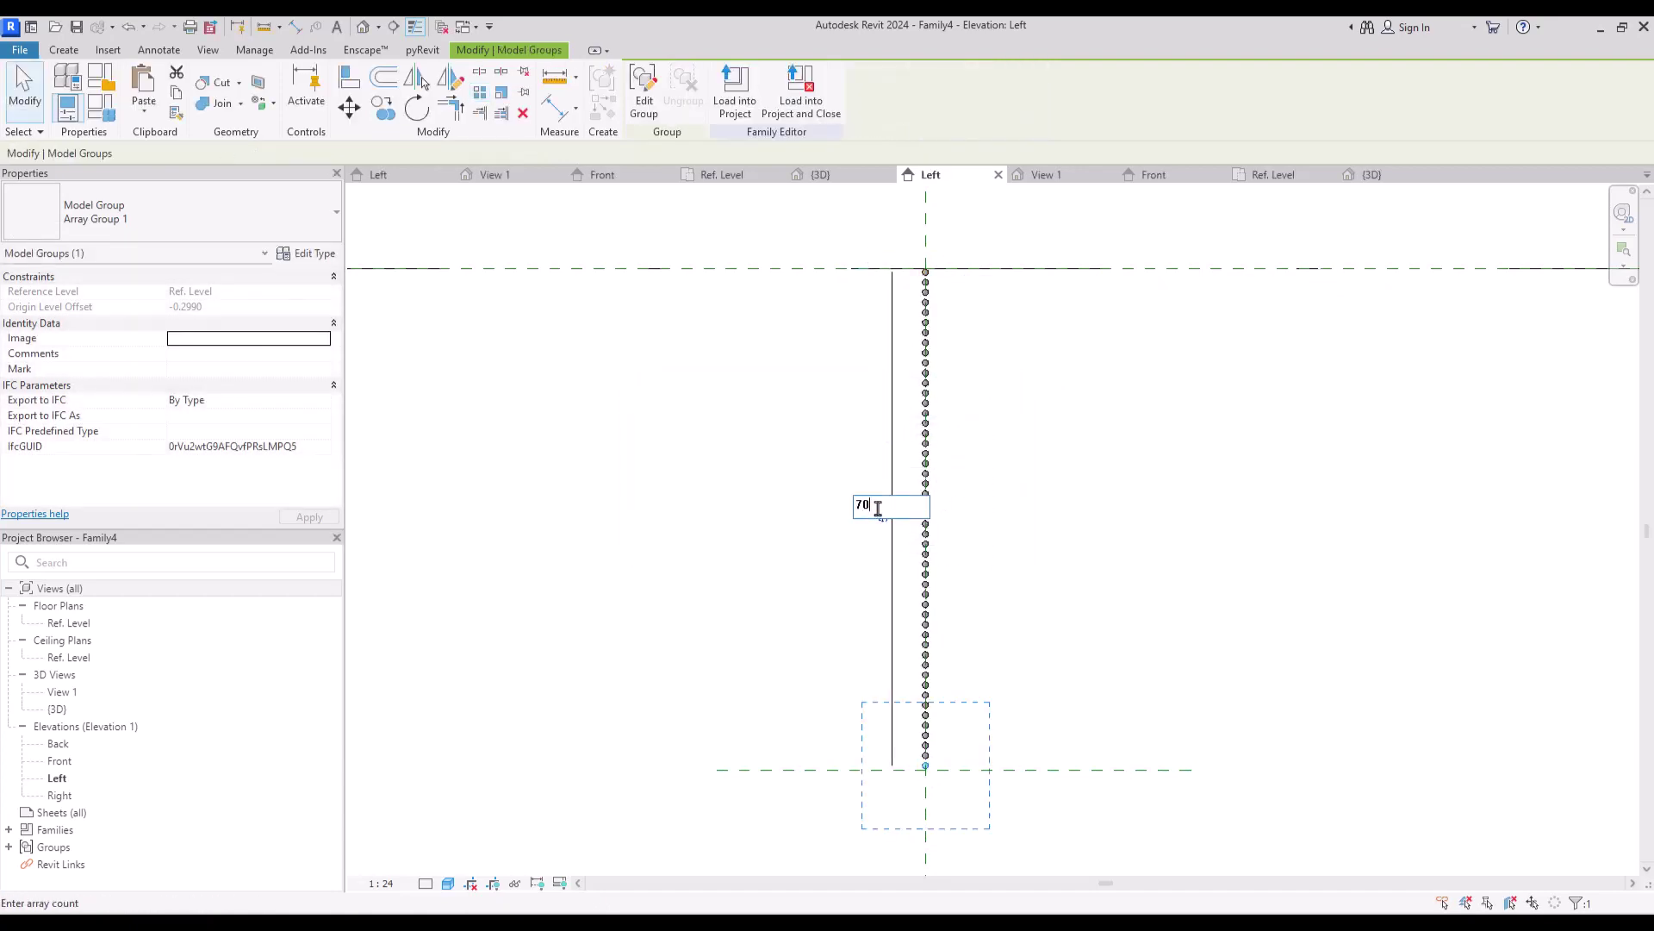
key(Return)
click(995, 507)
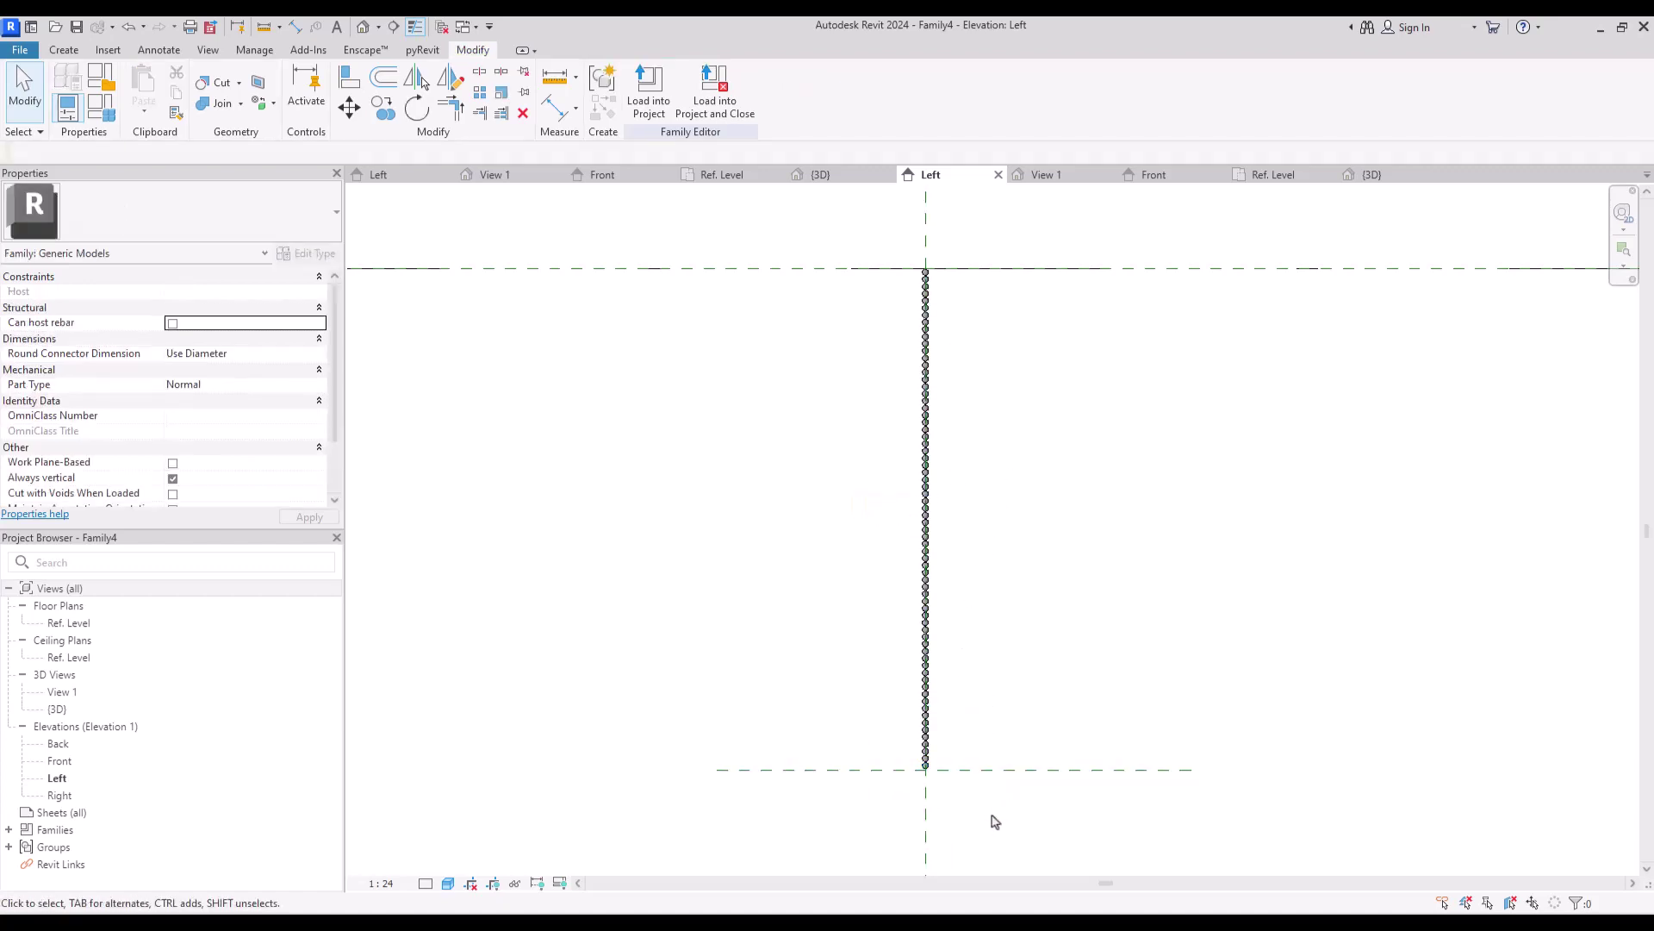
Start a revolve below the chain and draw its vertical axis line along the centre plane beneath the lower reference plane.
middle_drag(1137, 582, 1097, 370)
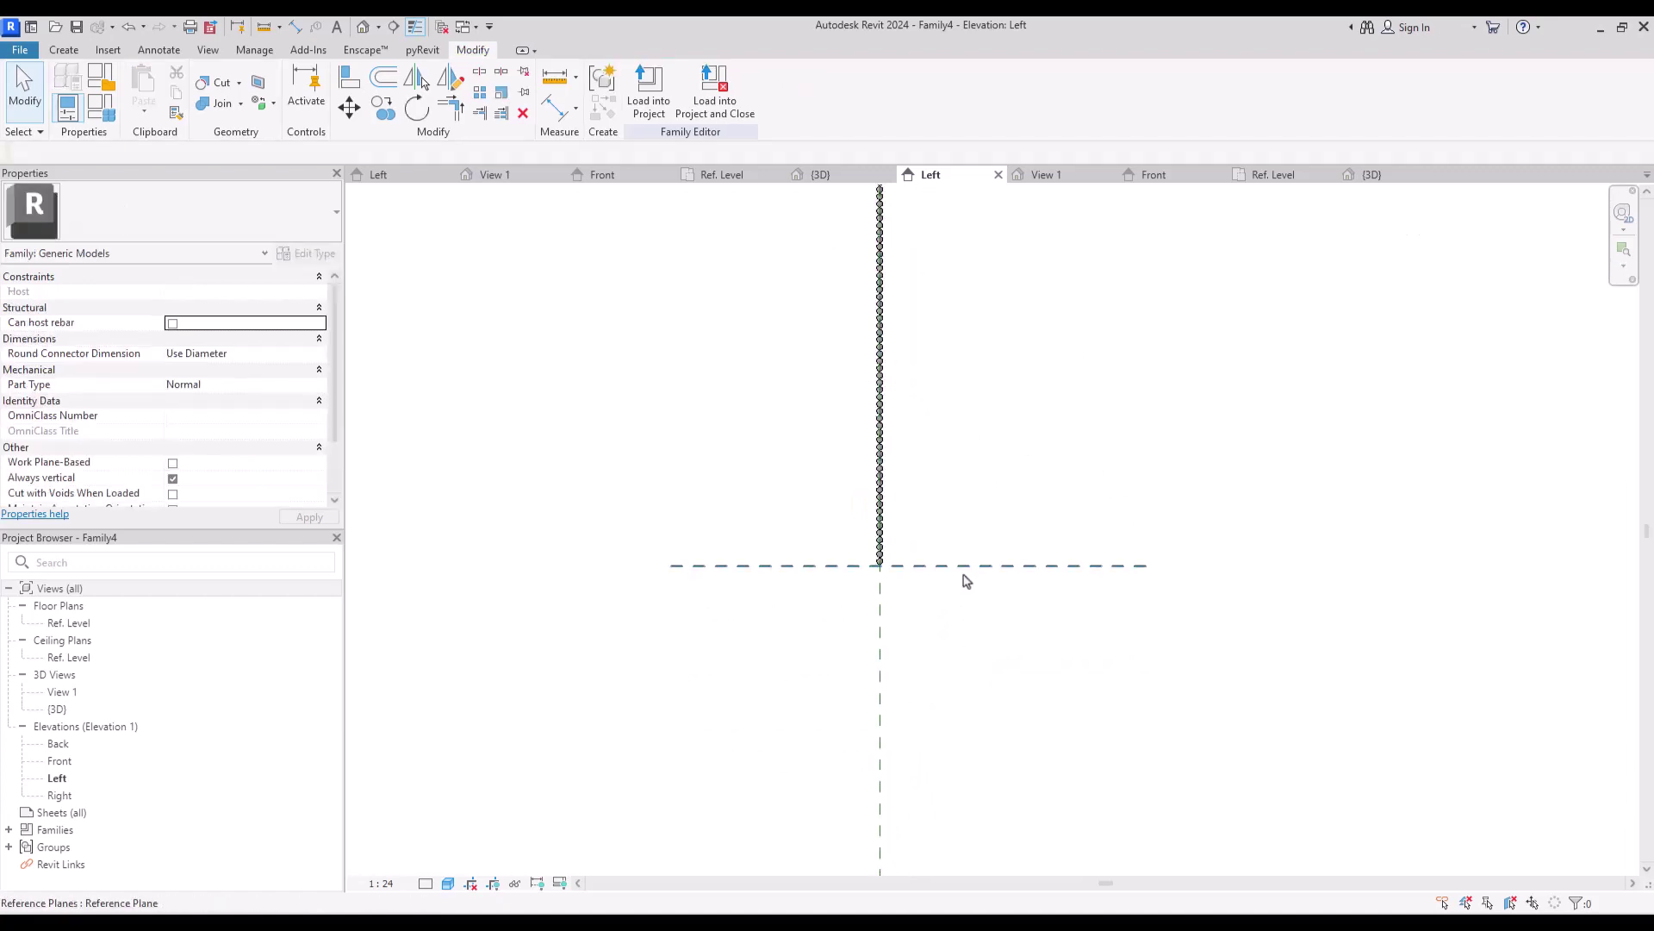
click(1624, 250)
drag(784, 680, 1017, 505)
click(64, 50)
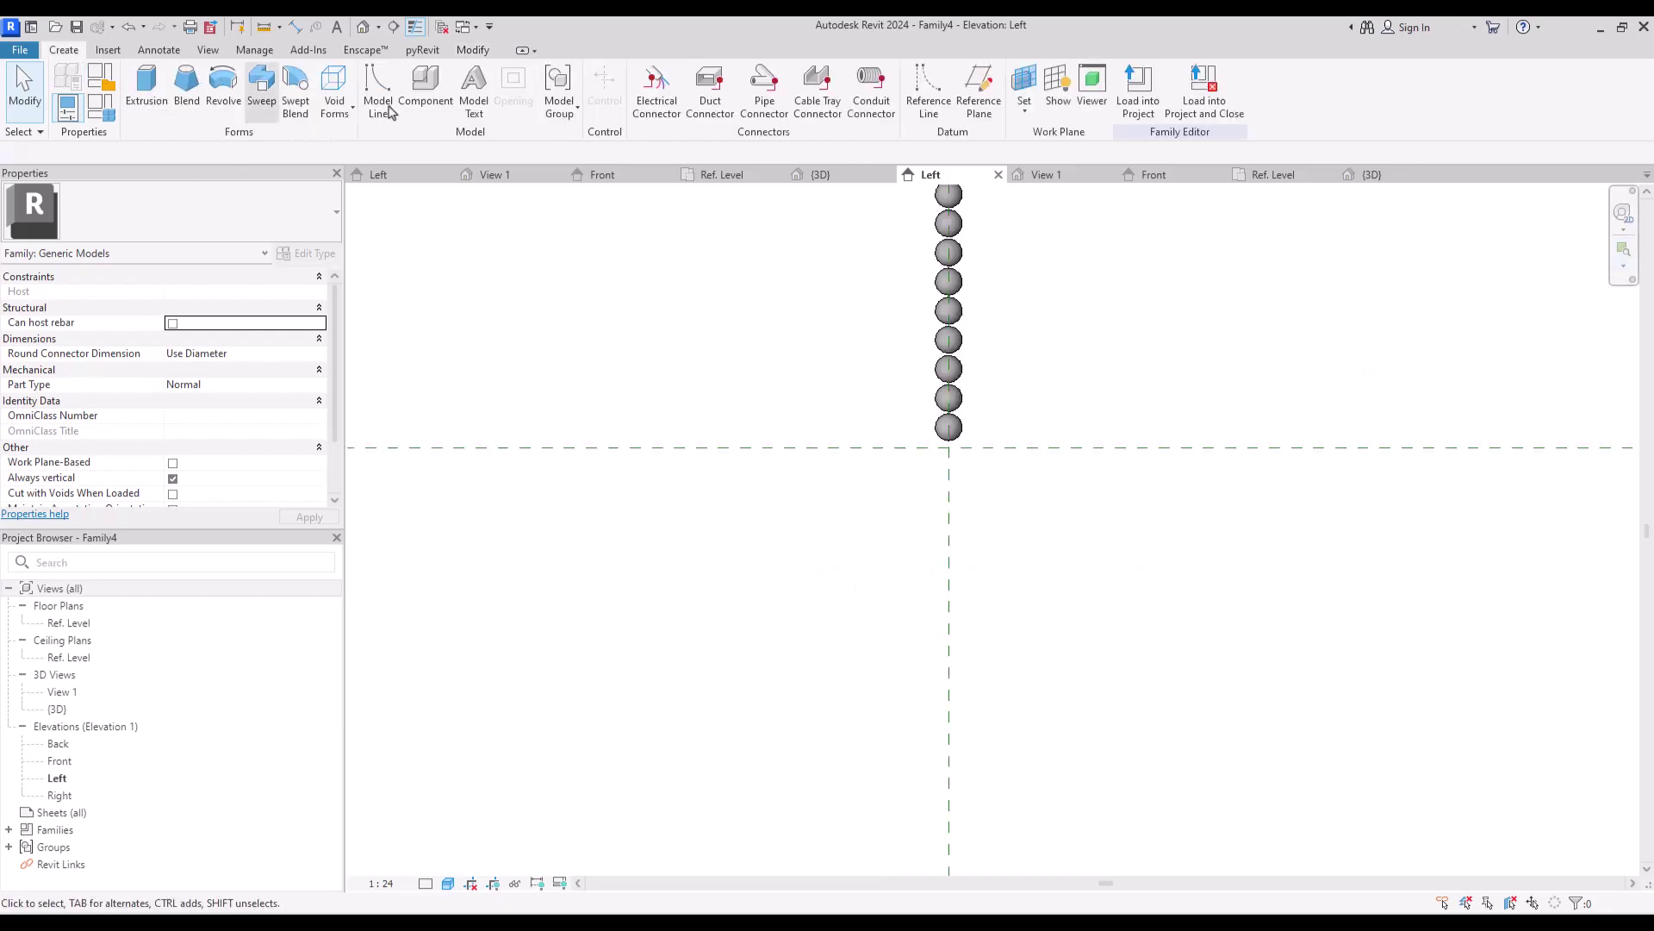
click(223, 88)
click(707, 107)
click(948, 474)
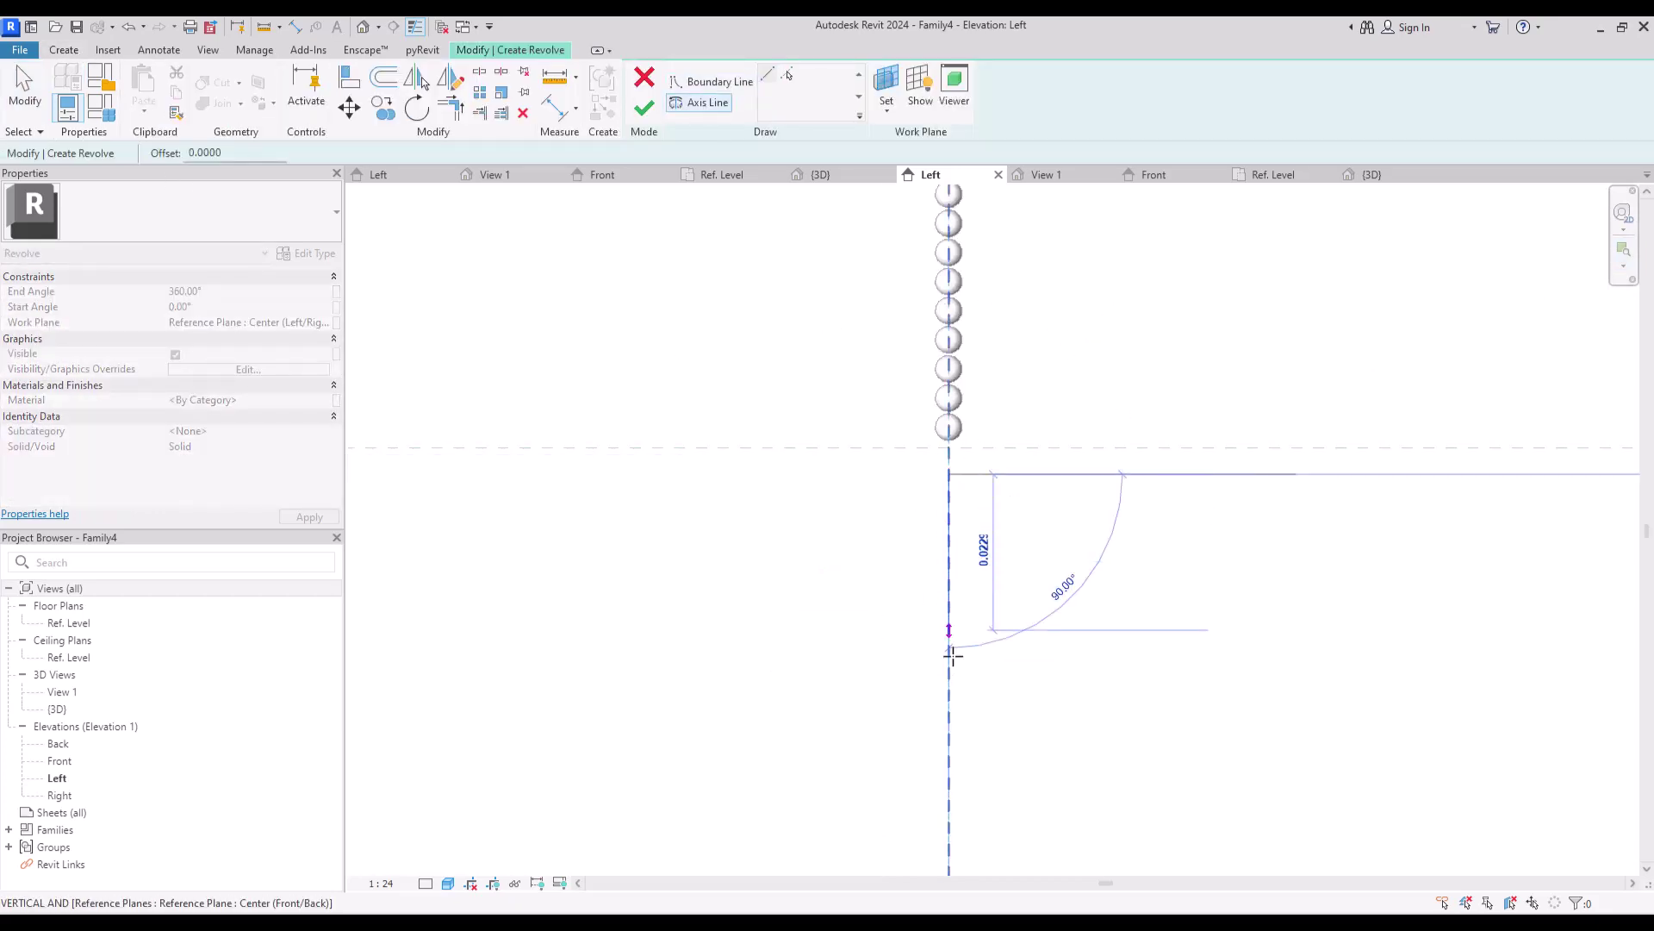
click(950, 655)
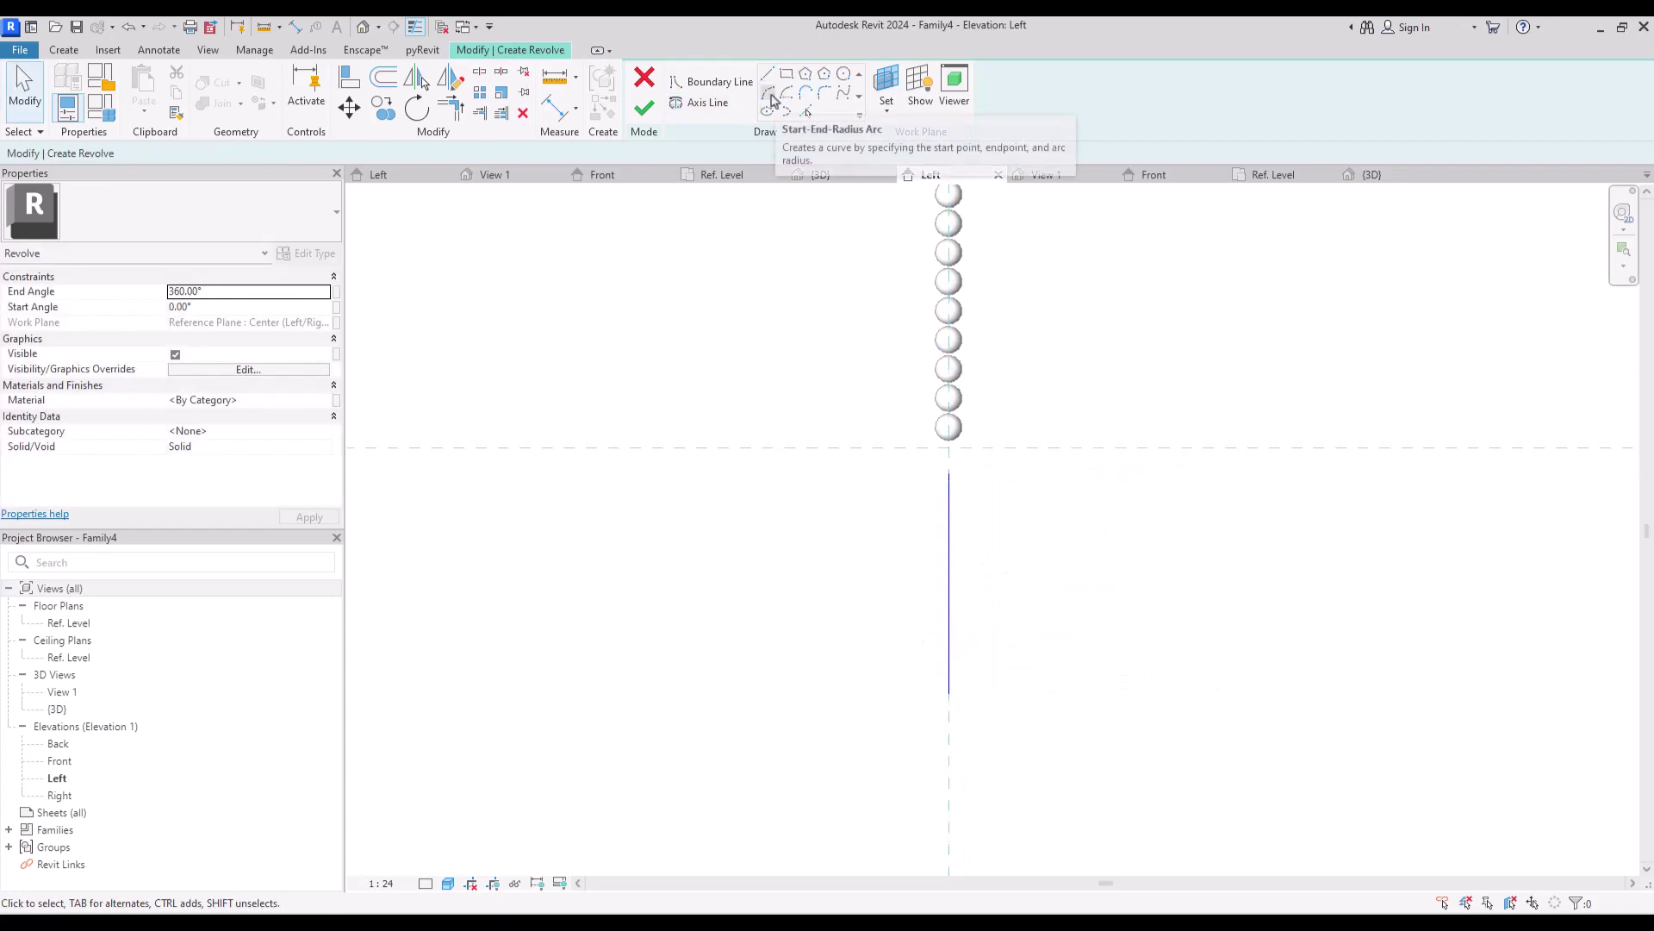
Sketch a half-circle boundary about 0.02 in diameter down from the reference plane intersection and close it with a line along the axis.
click(770, 94)
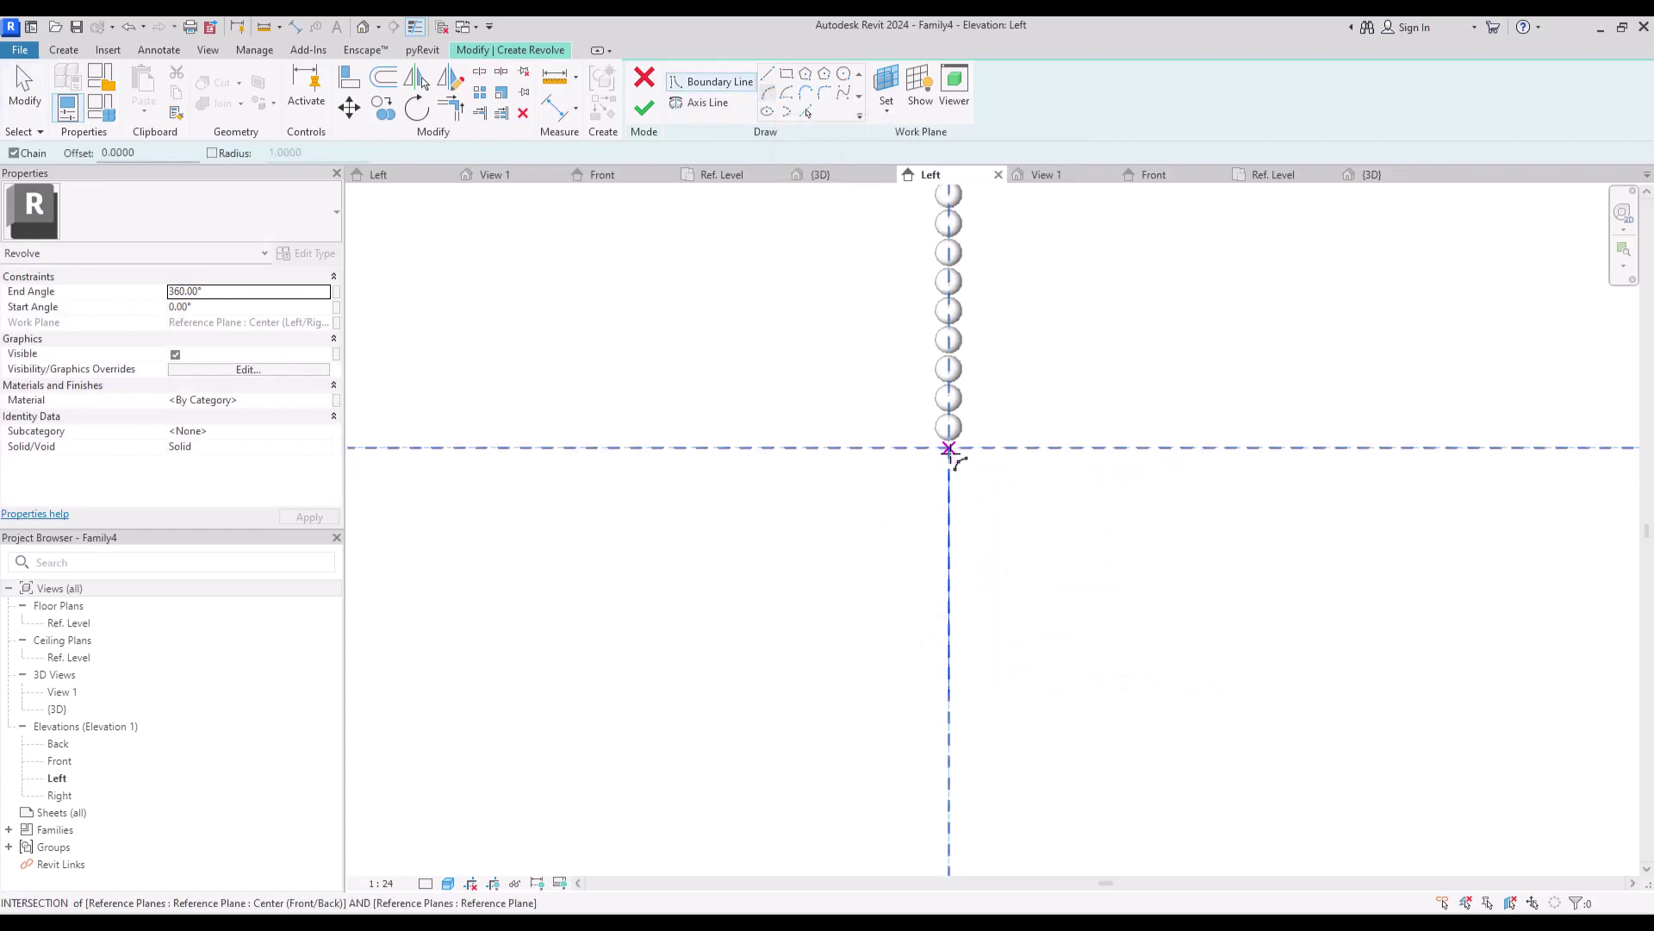
click(949, 448)
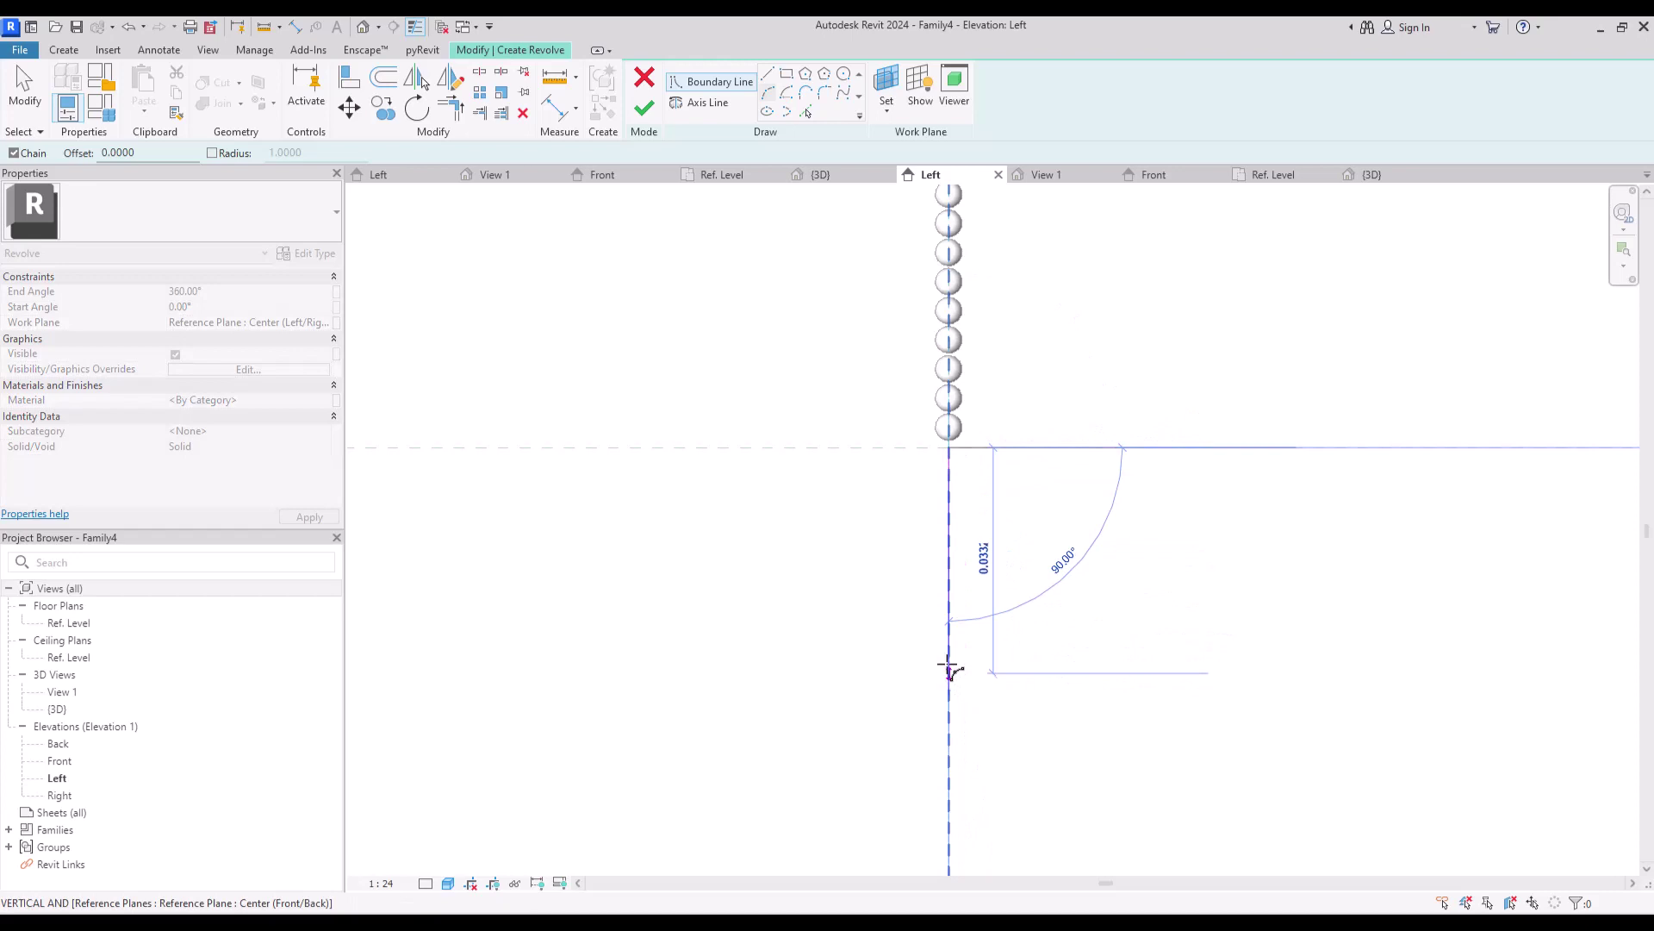
click(949, 583)
click(907, 570)
click(767, 74)
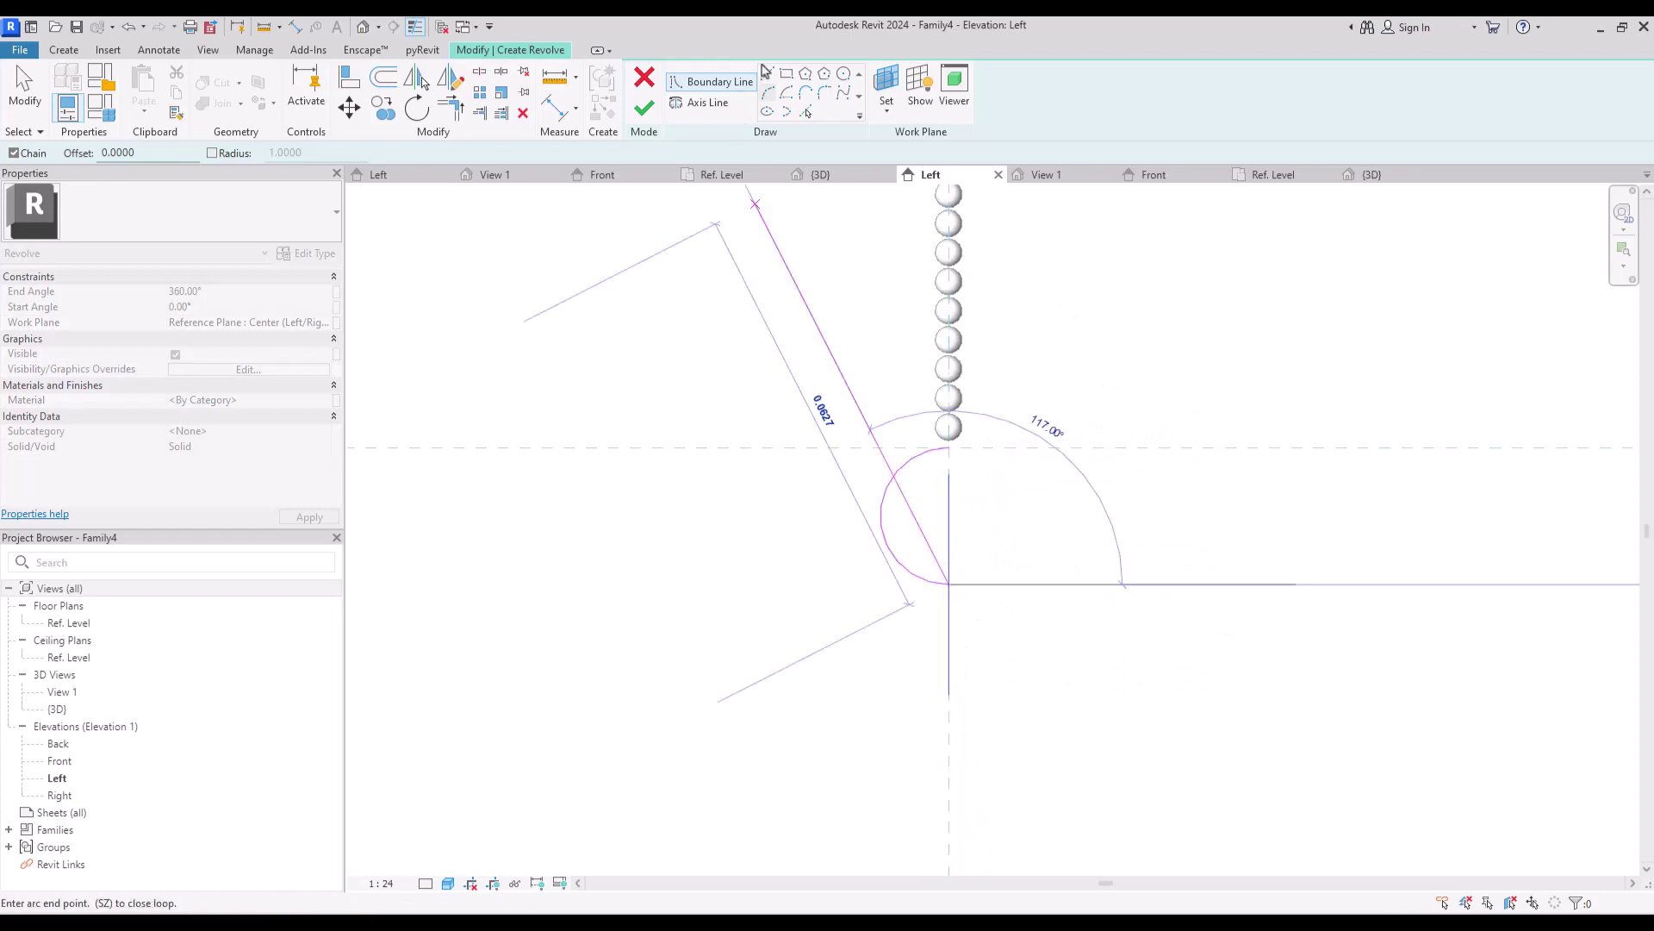
click(949, 448)
click(949, 584)
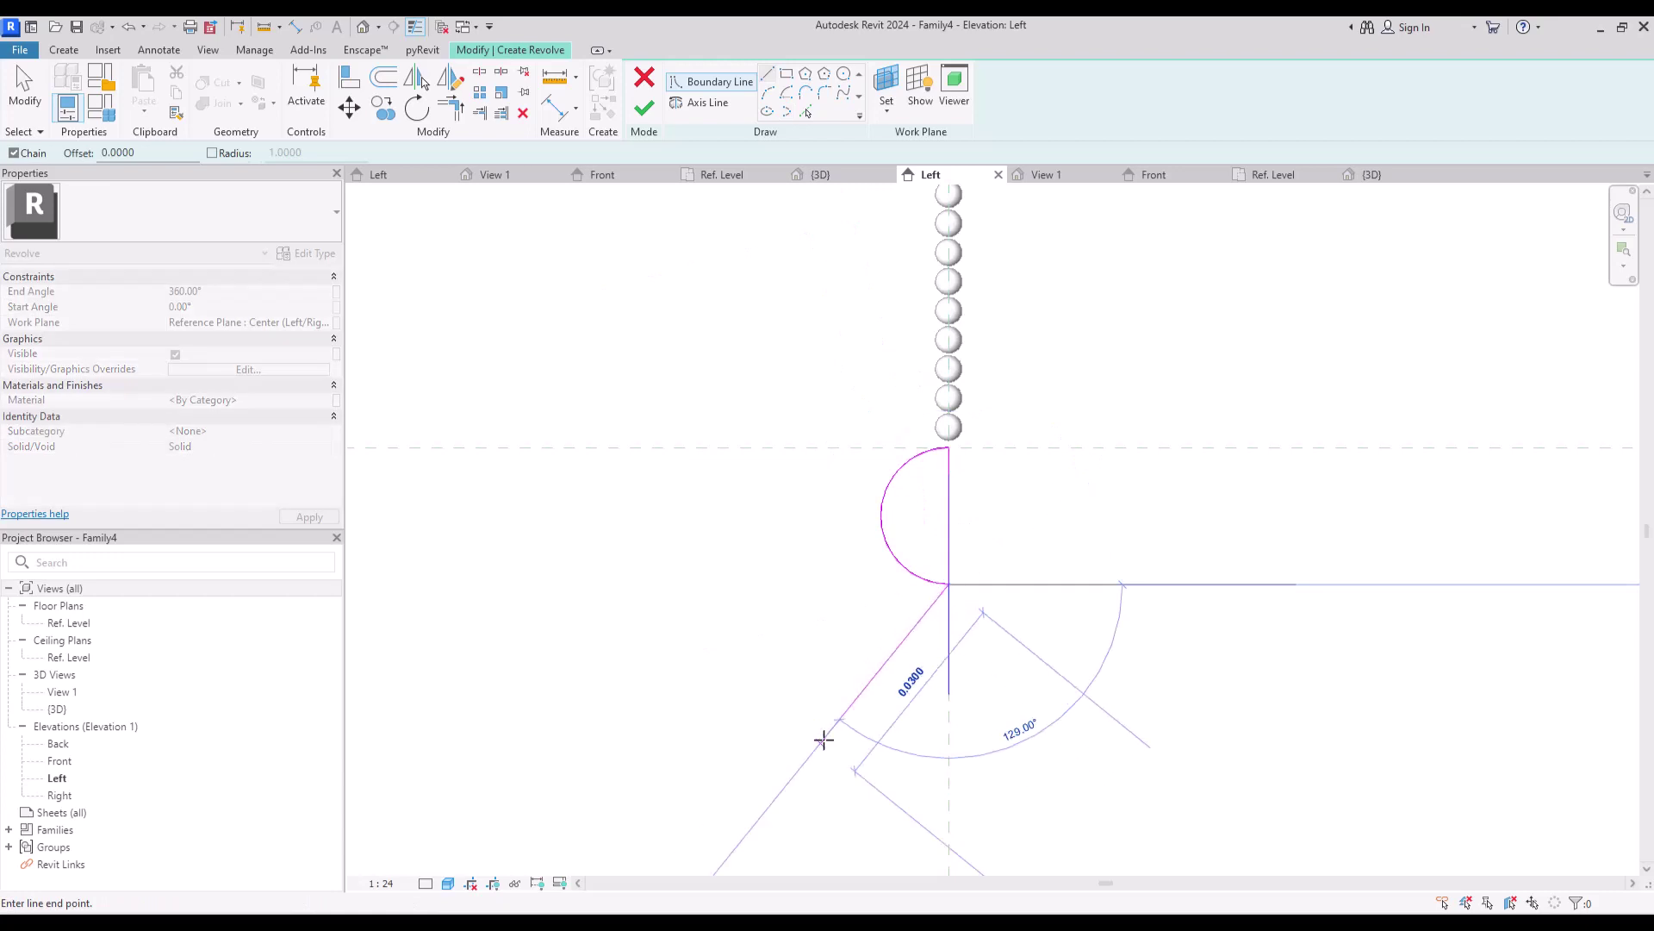
key(Escape)
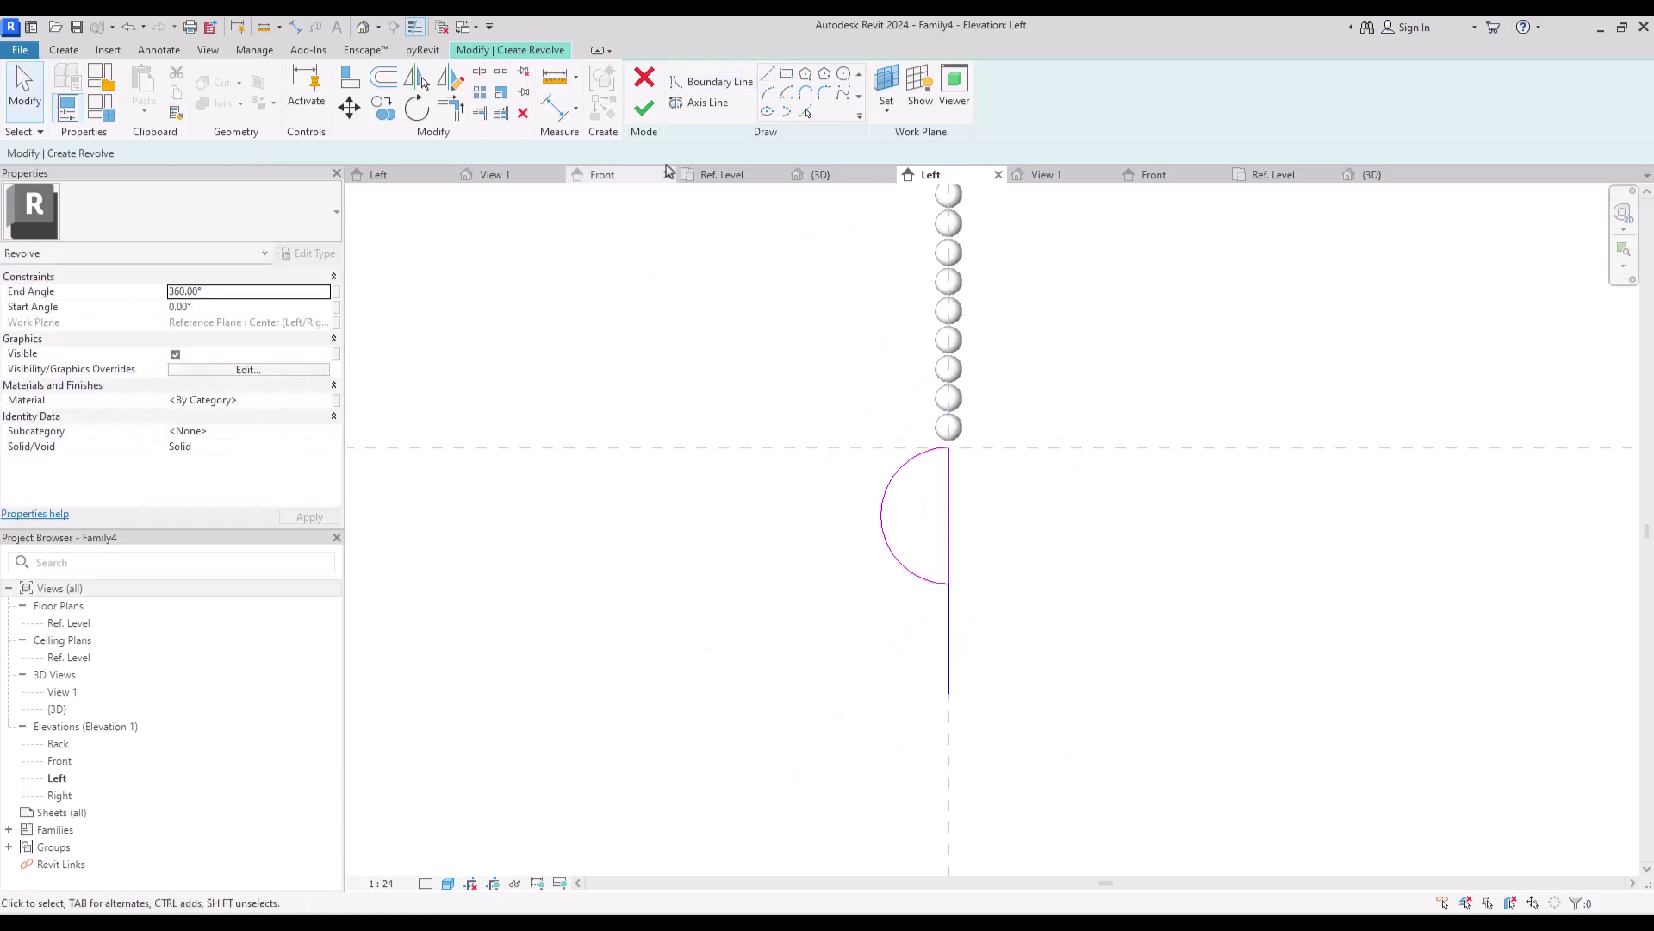
Finish the revolve as a larger sphere hanging at the chain's lower end.
click(647, 114)
click(621, 284)
scroll(1112, 512, down, 5)
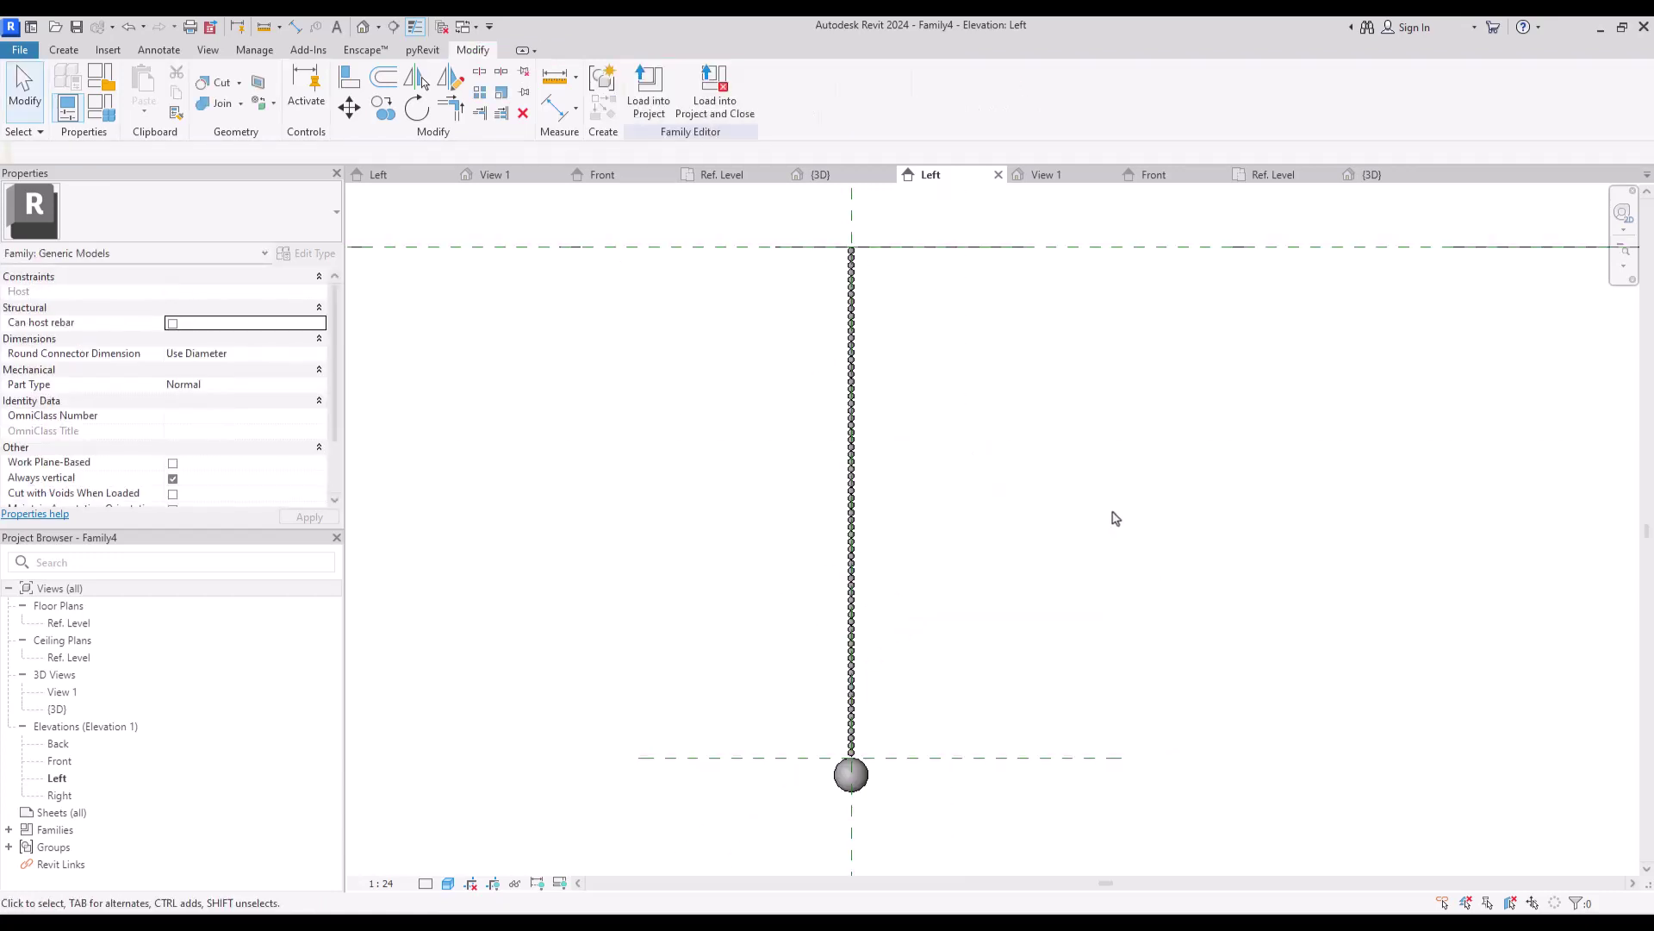
Load the chain family into Family3 and place one instance on the Ref. Level plan about 0.18 left of the lamp's centre plane.
click(653, 106)
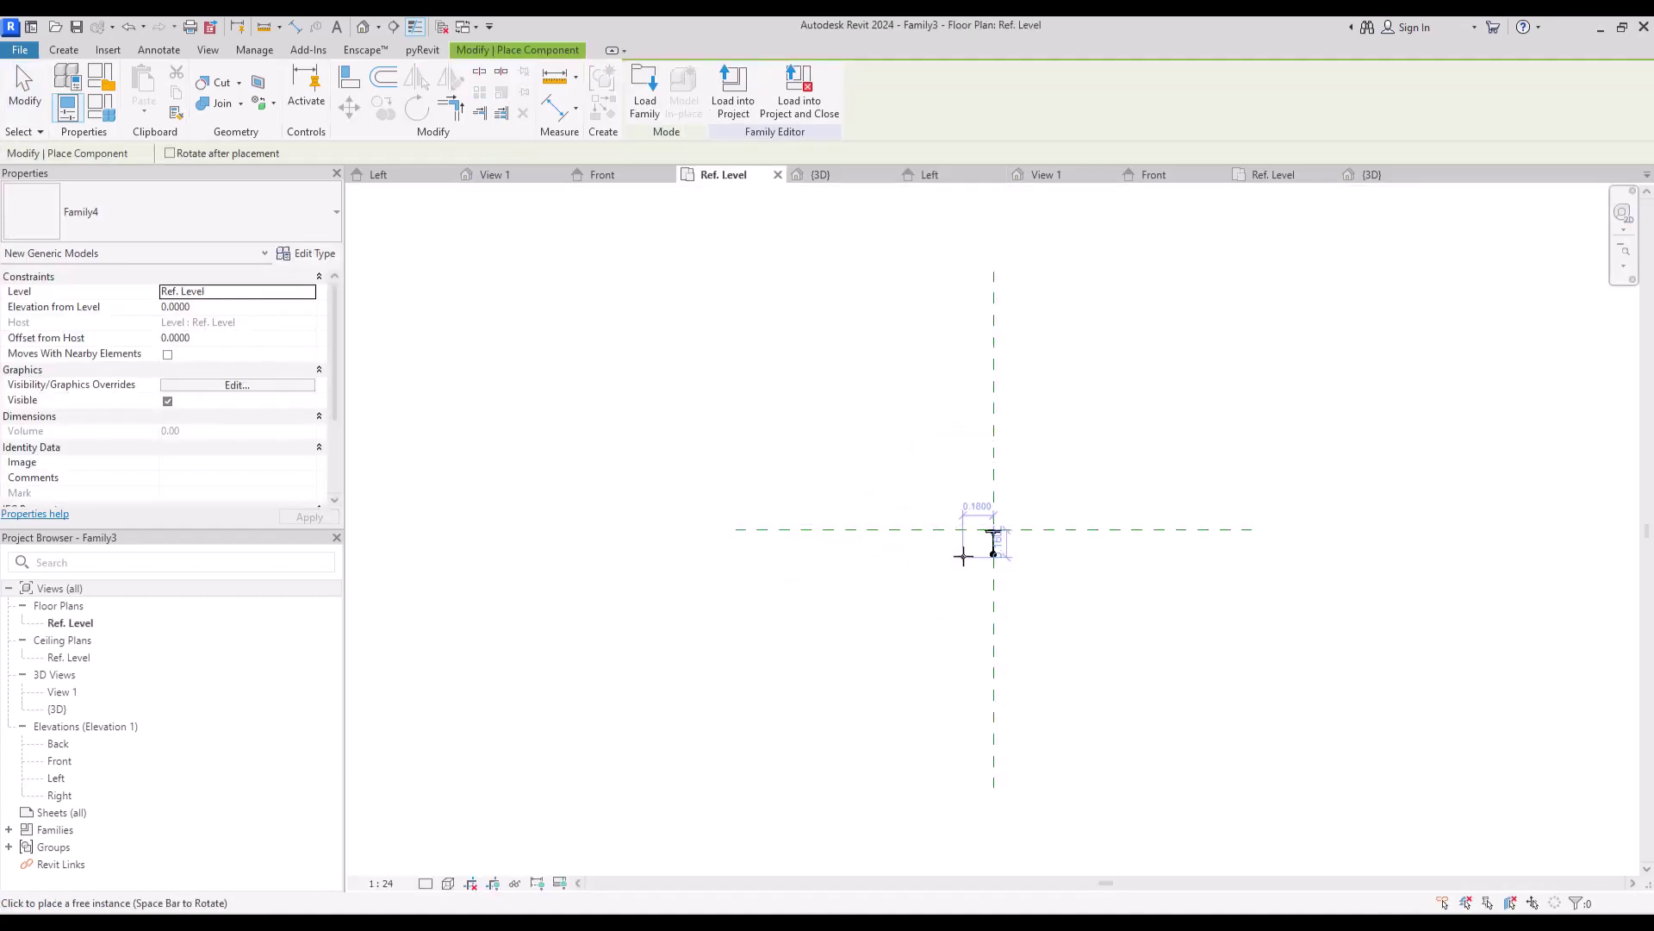
click(964, 549)
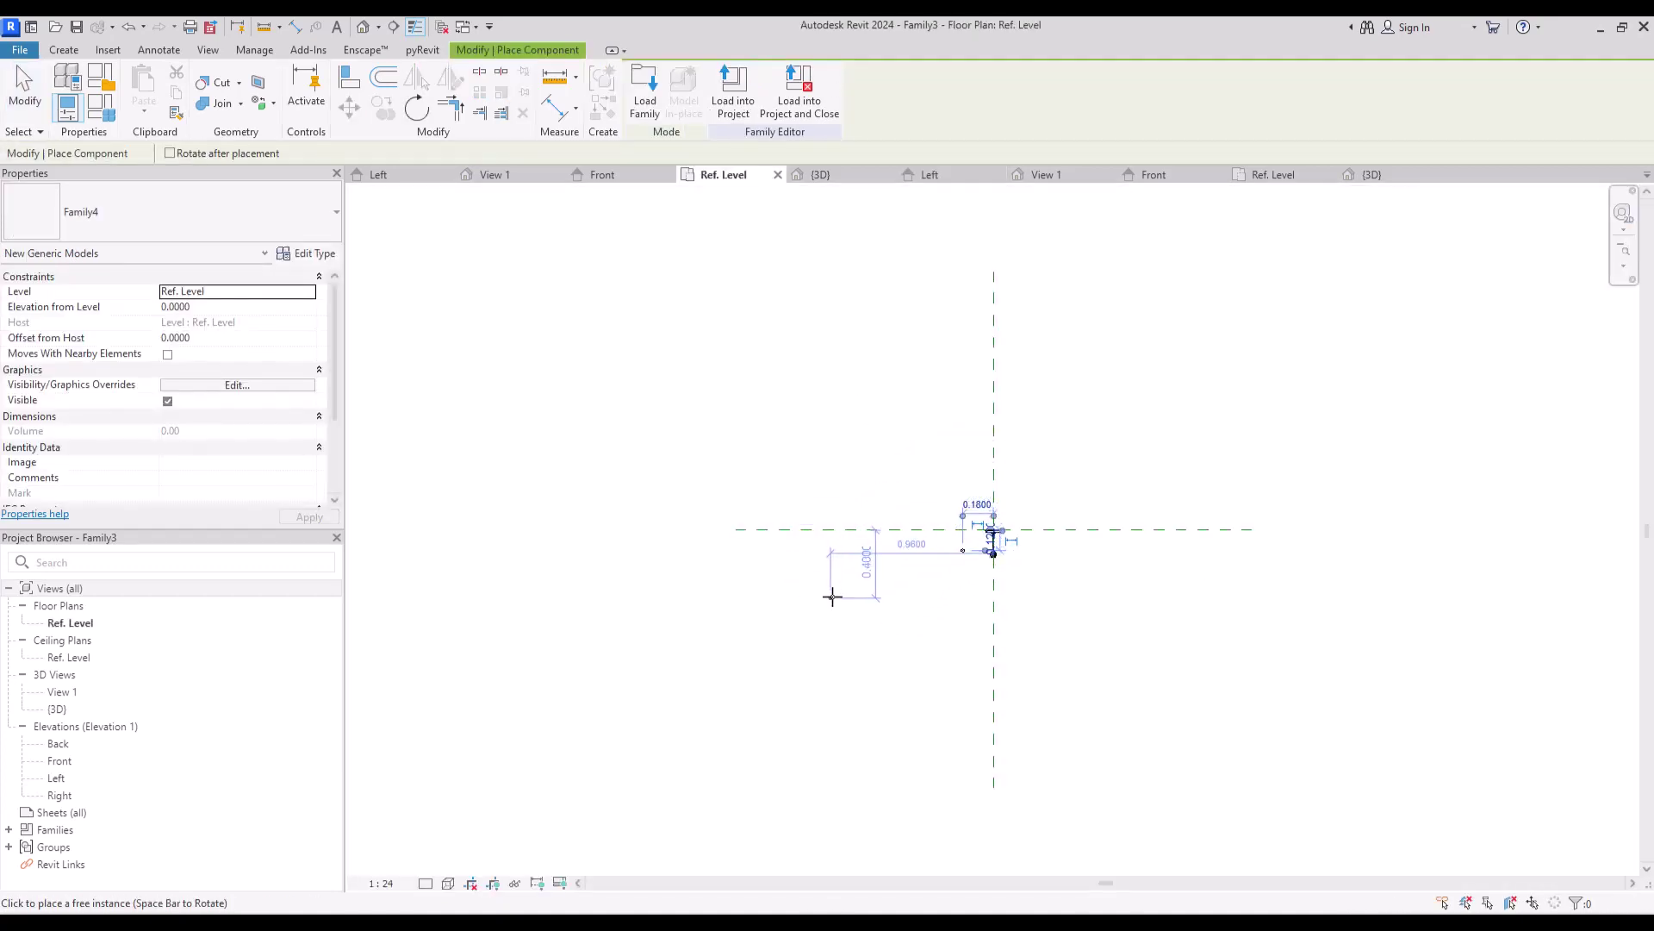
key(Escape)
key(Escape)
In Family3's Left elevation, draw a horizontal reference plane from the wall plate's lower front corner out past its back.
click(387, 182)
middle_drag(937, 407, 1062, 341)
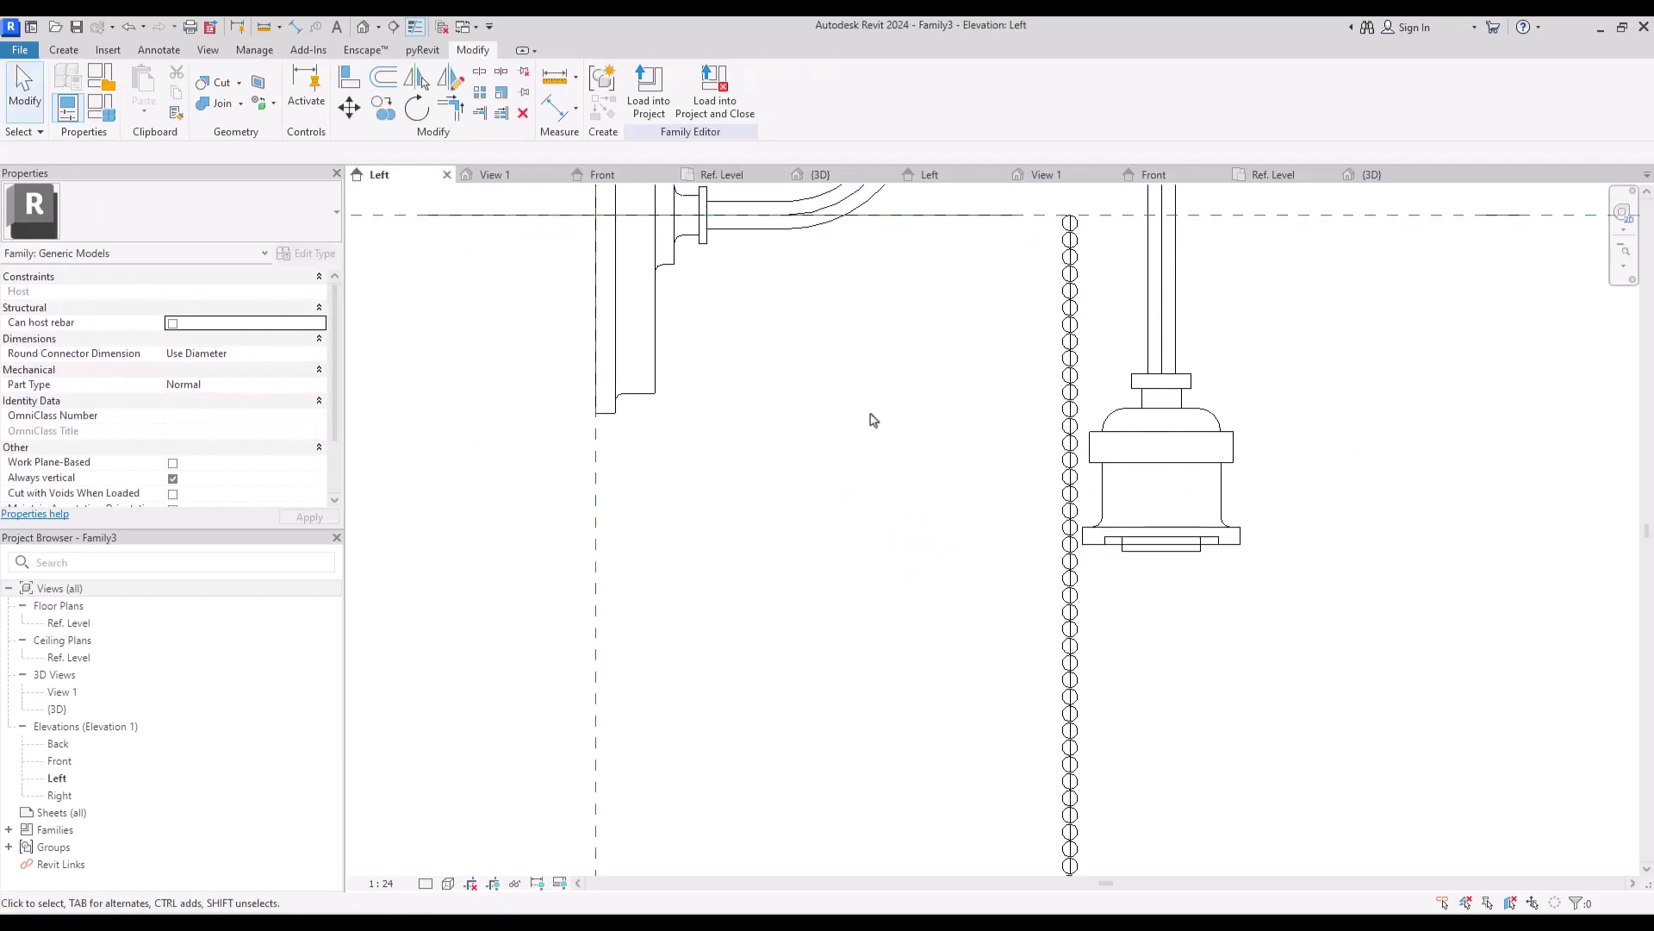
middle_drag(797, 410, 858, 448)
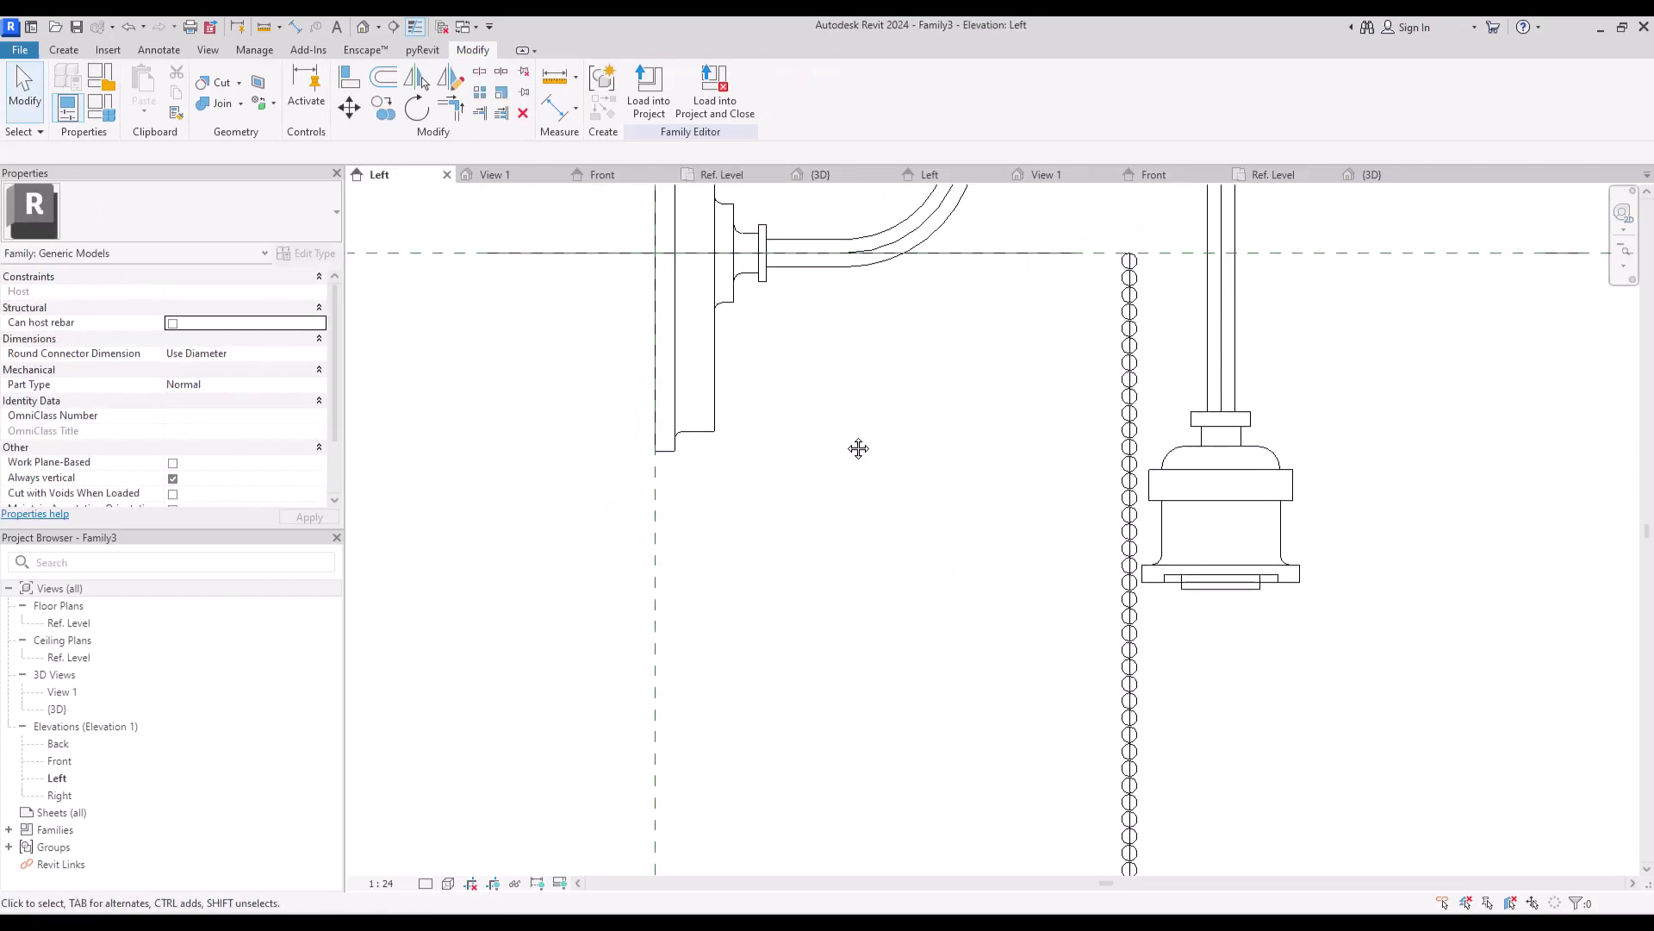
click(64, 50)
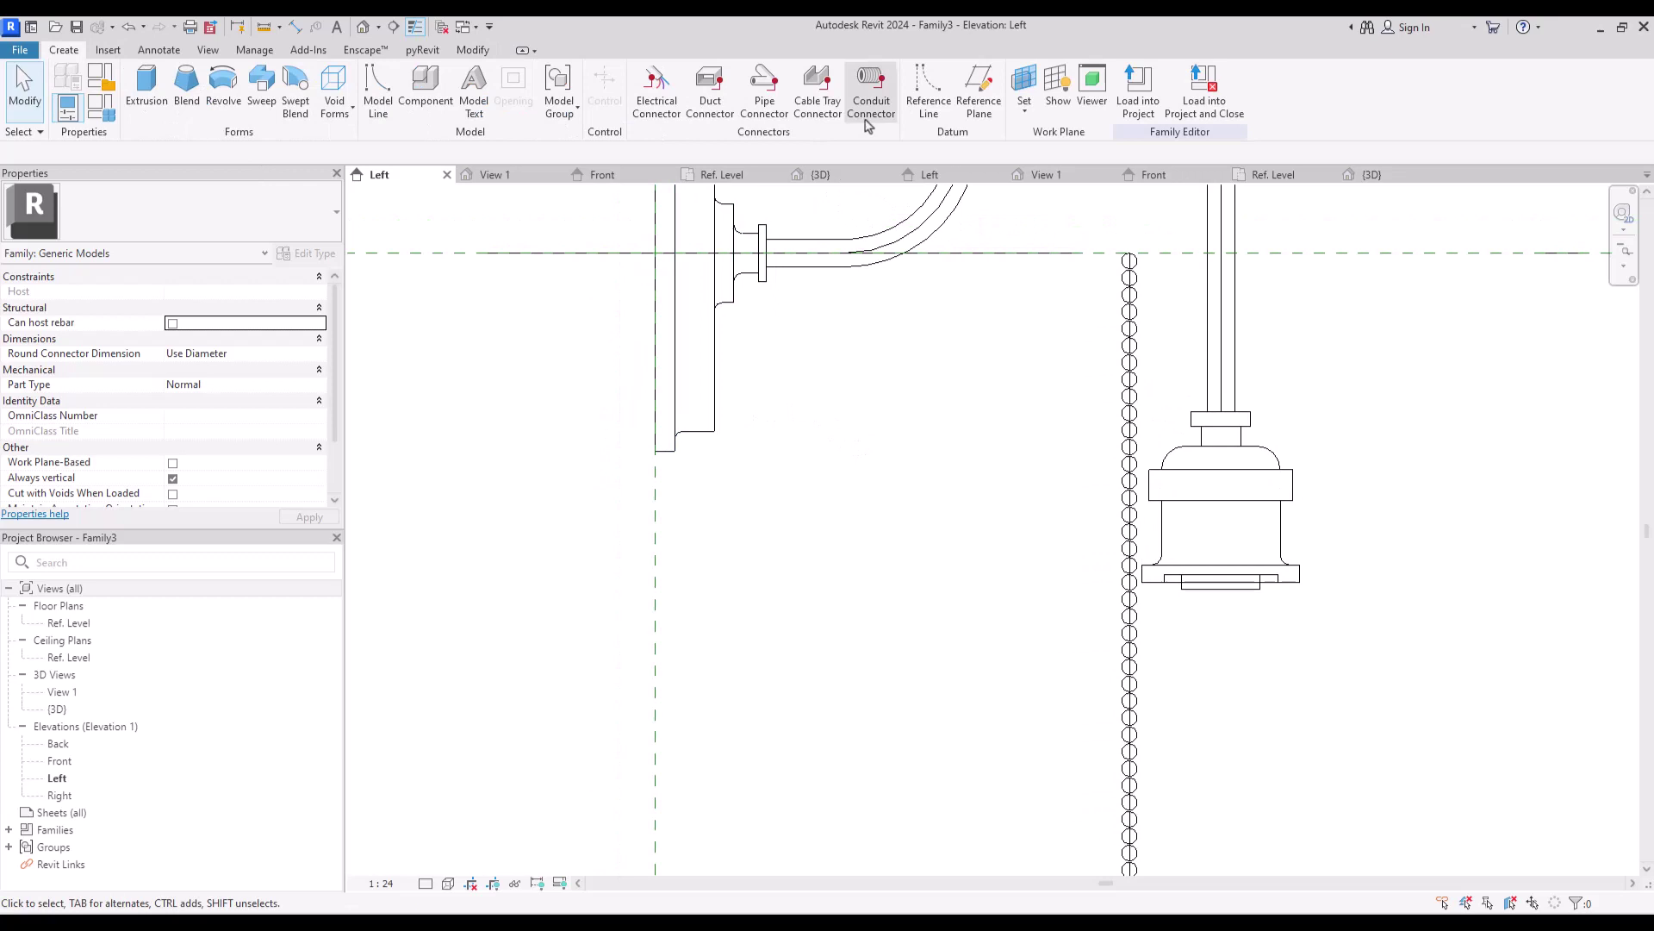
click(979, 90)
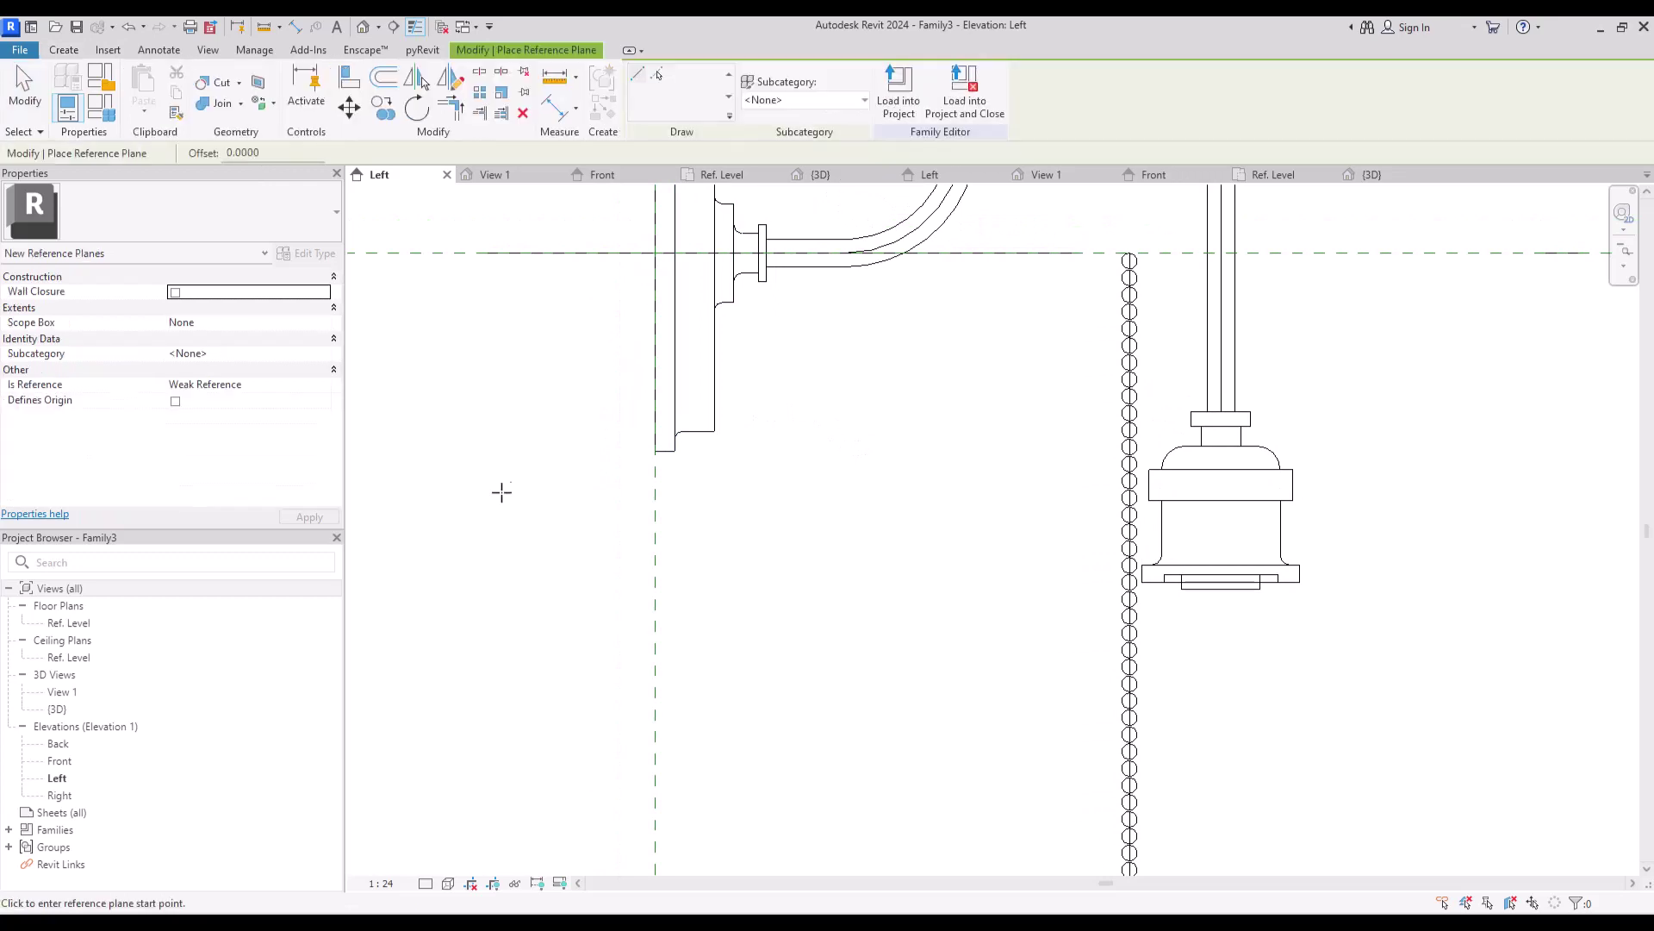
click(714, 430)
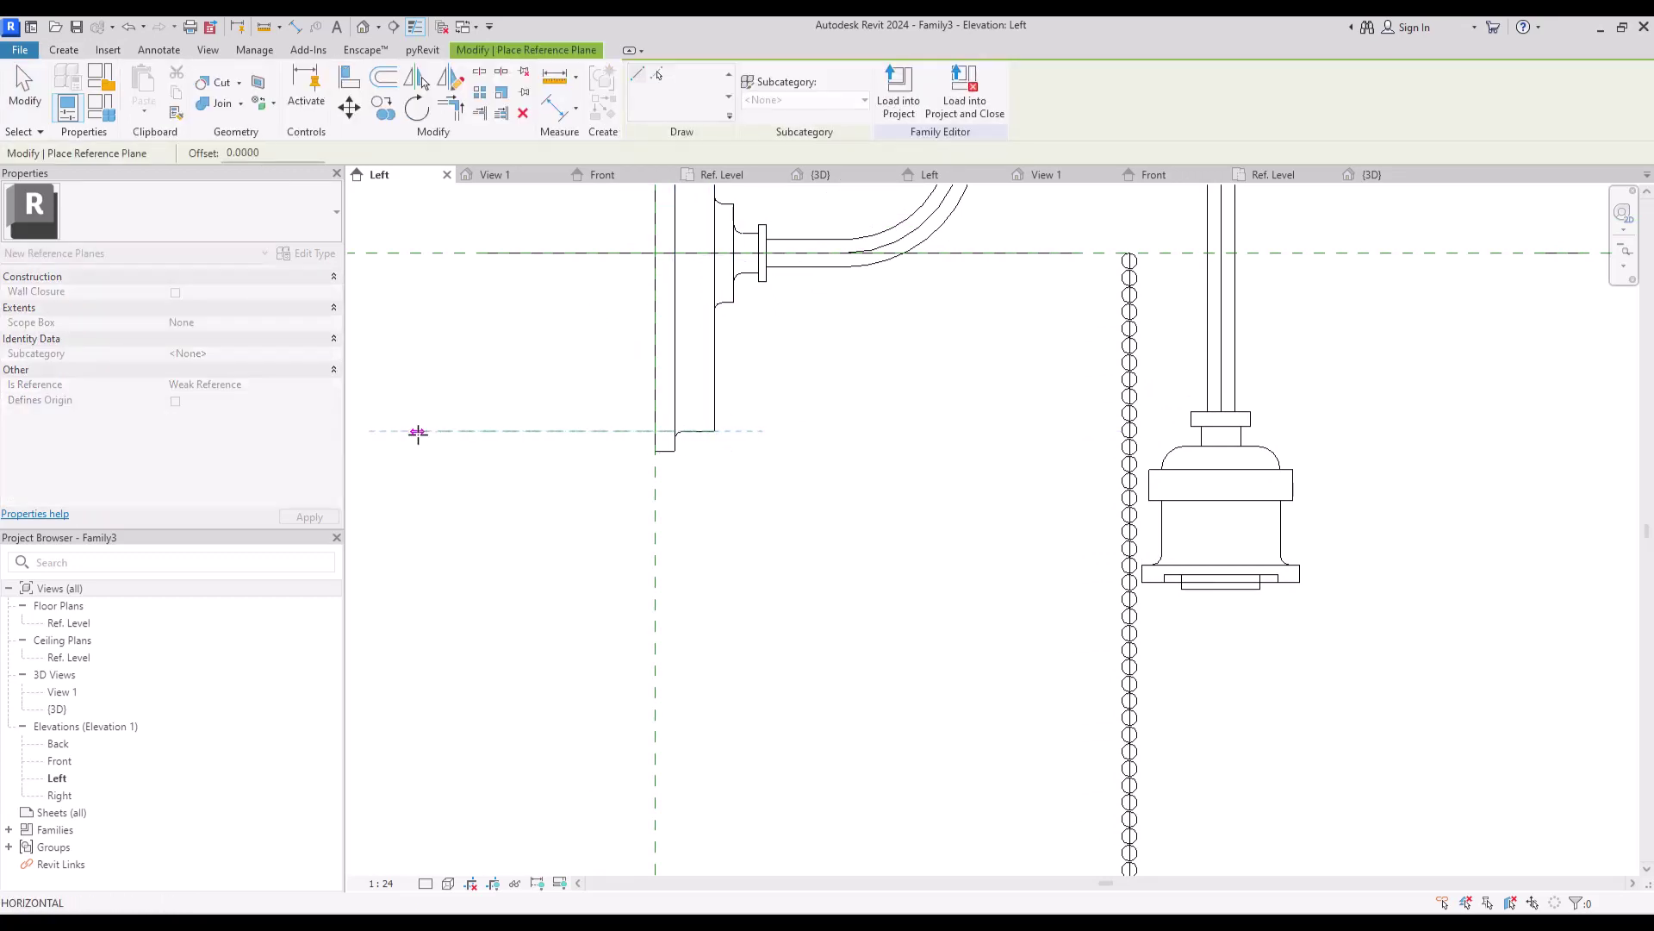
click(417, 430)
key(Escape)
key(Escape)
Move the chain instance down and across to just below the front of the wall plate.
click(1127, 322)
drag(1127, 321, 745, 523)
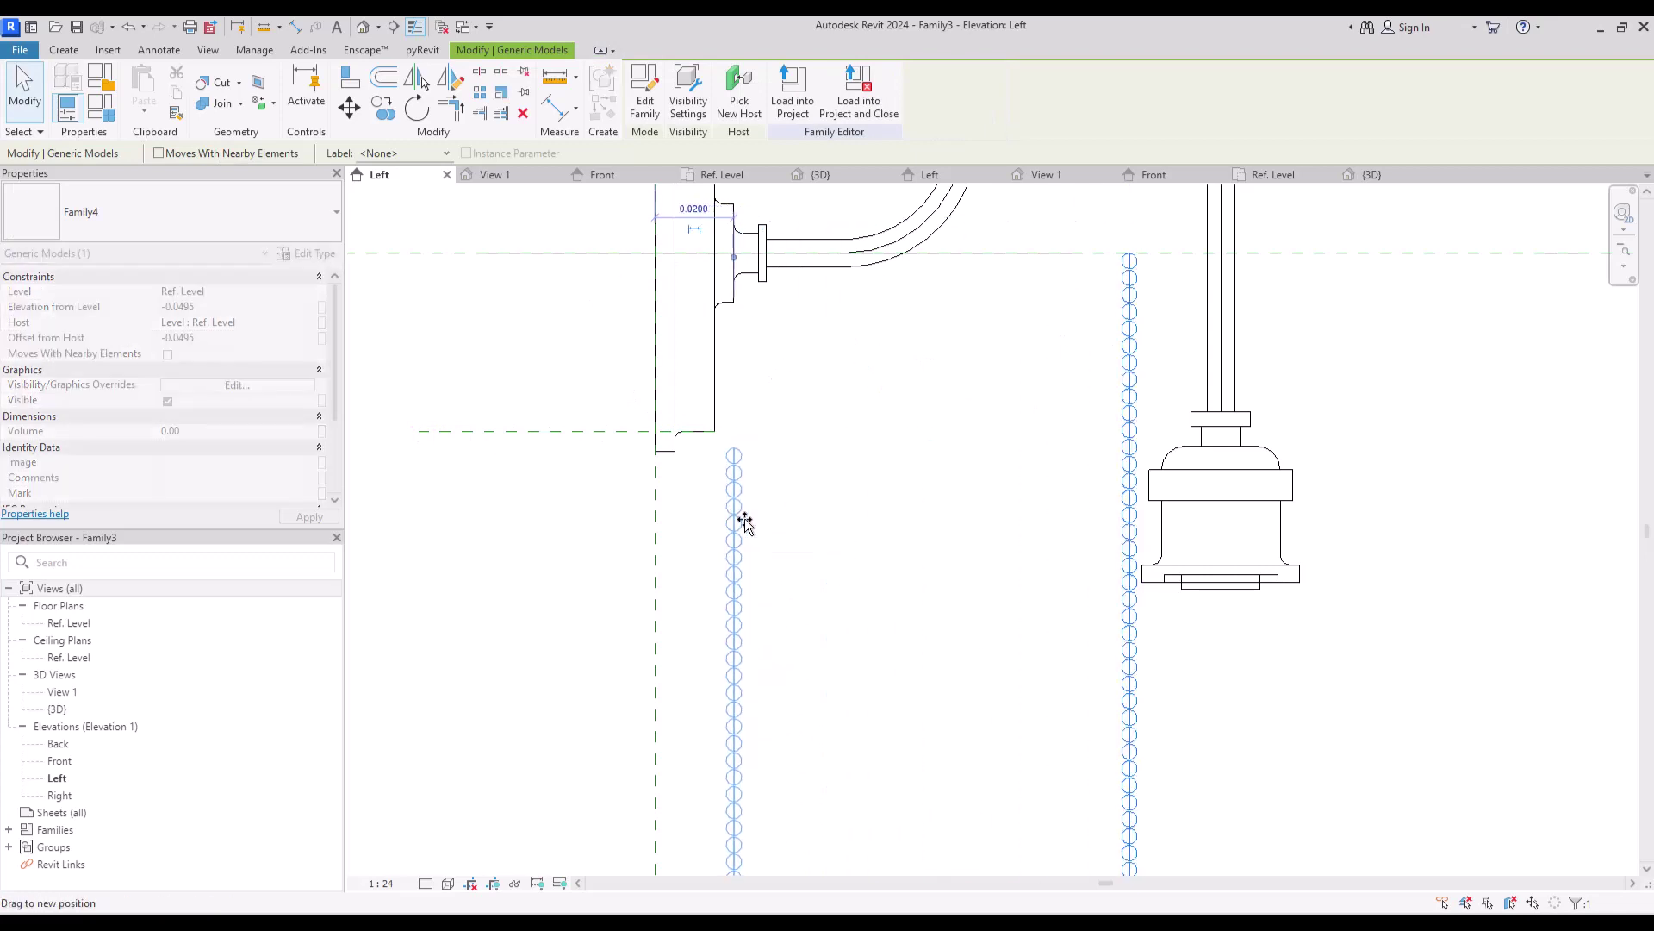
click(482, 357)
Align the top of the chain to the horizontal reference plane at the plate's lower edge and lock the alignment.
click(349, 77)
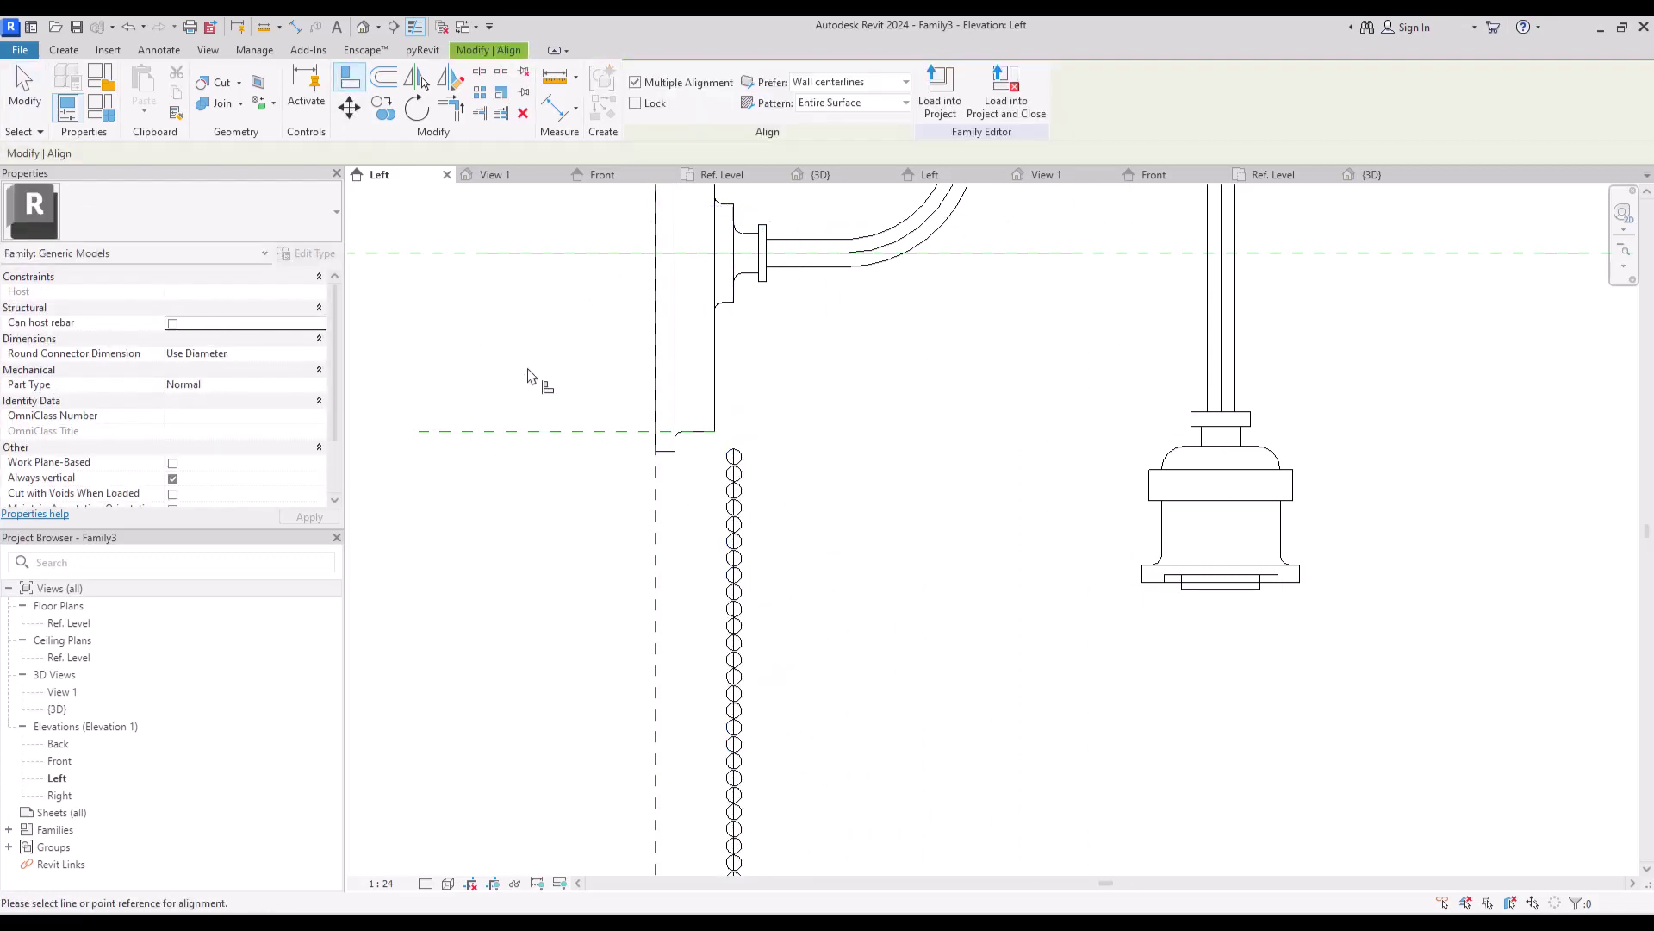
click(735, 456)
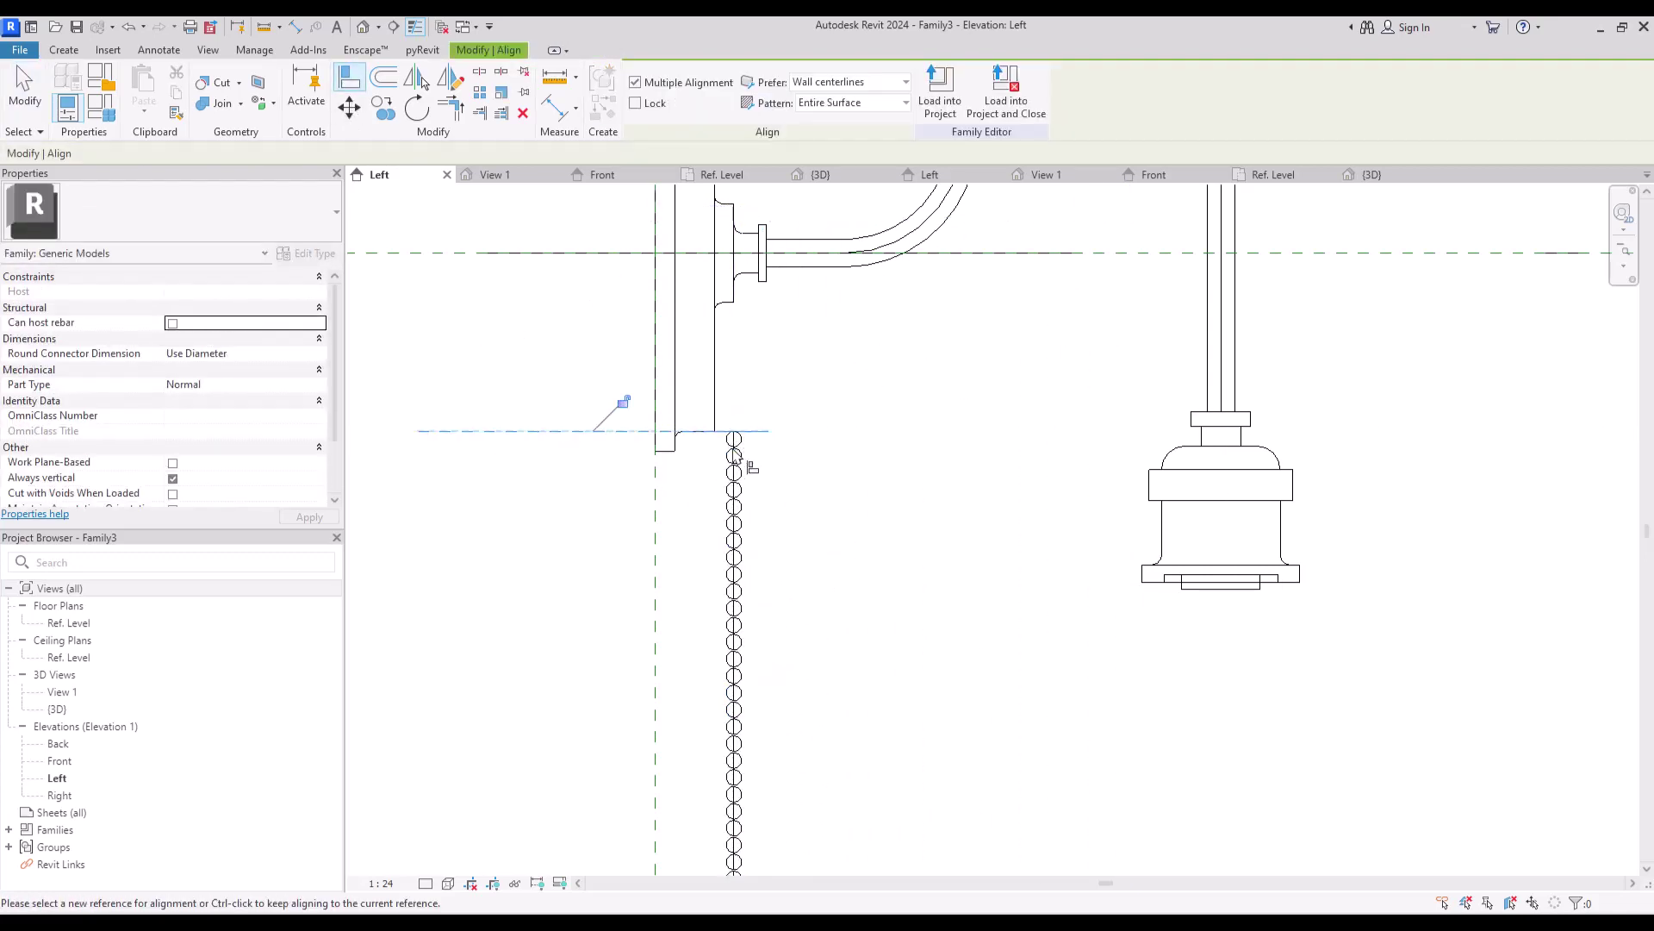
click(623, 402)
click(533, 379)
key(Escape)
Draw a vertical reference plane through the wall plate's thickness, about 0.011 from the wall-side centre plane.
click(62, 50)
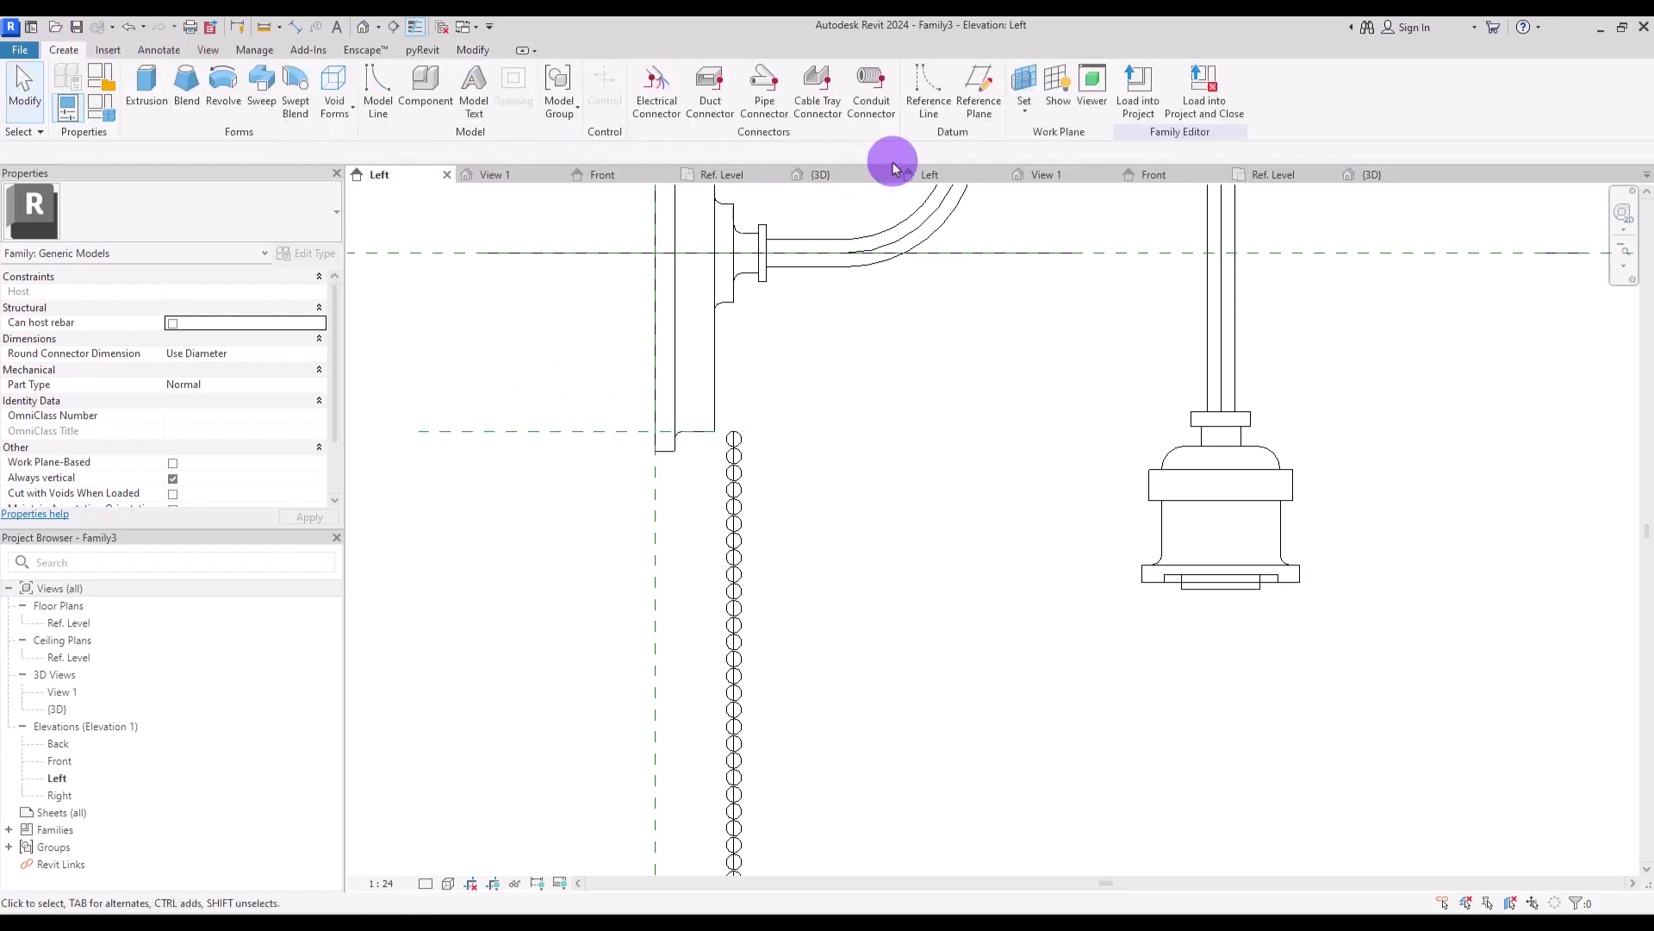
click(972, 91)
click(698, 268)
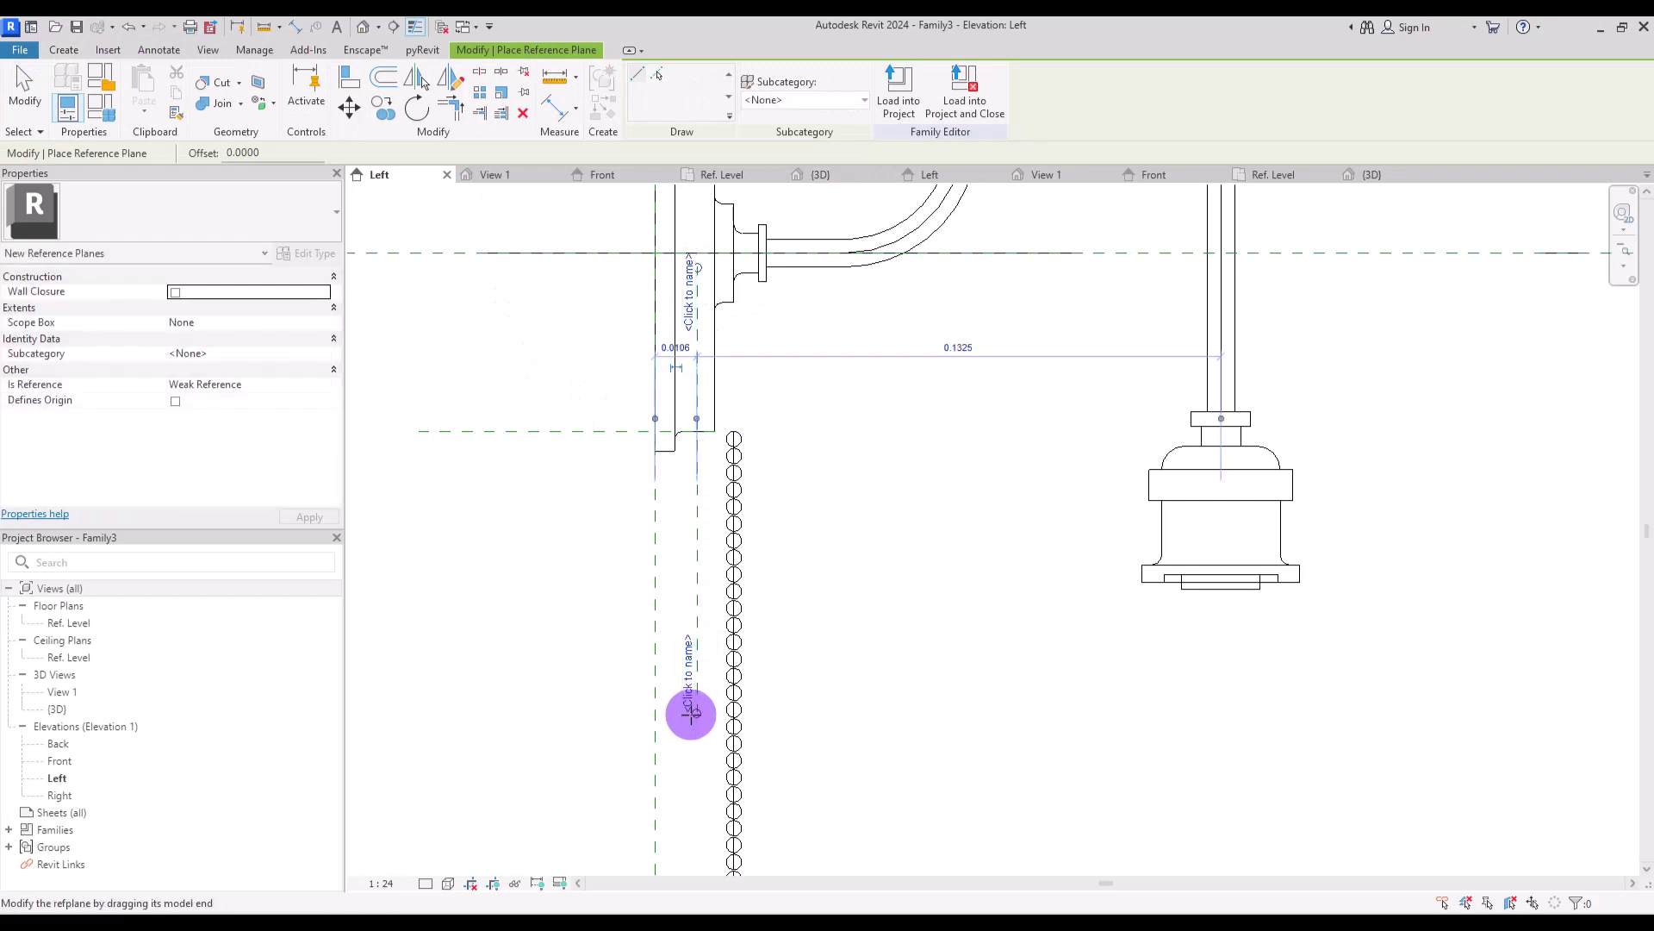
click(698, 711)
key(Escape)
key(Escape)
Align the chain's Center (Front/Back) plane to the new vertical reference plane.
click(349, 76)
click(695, 500)
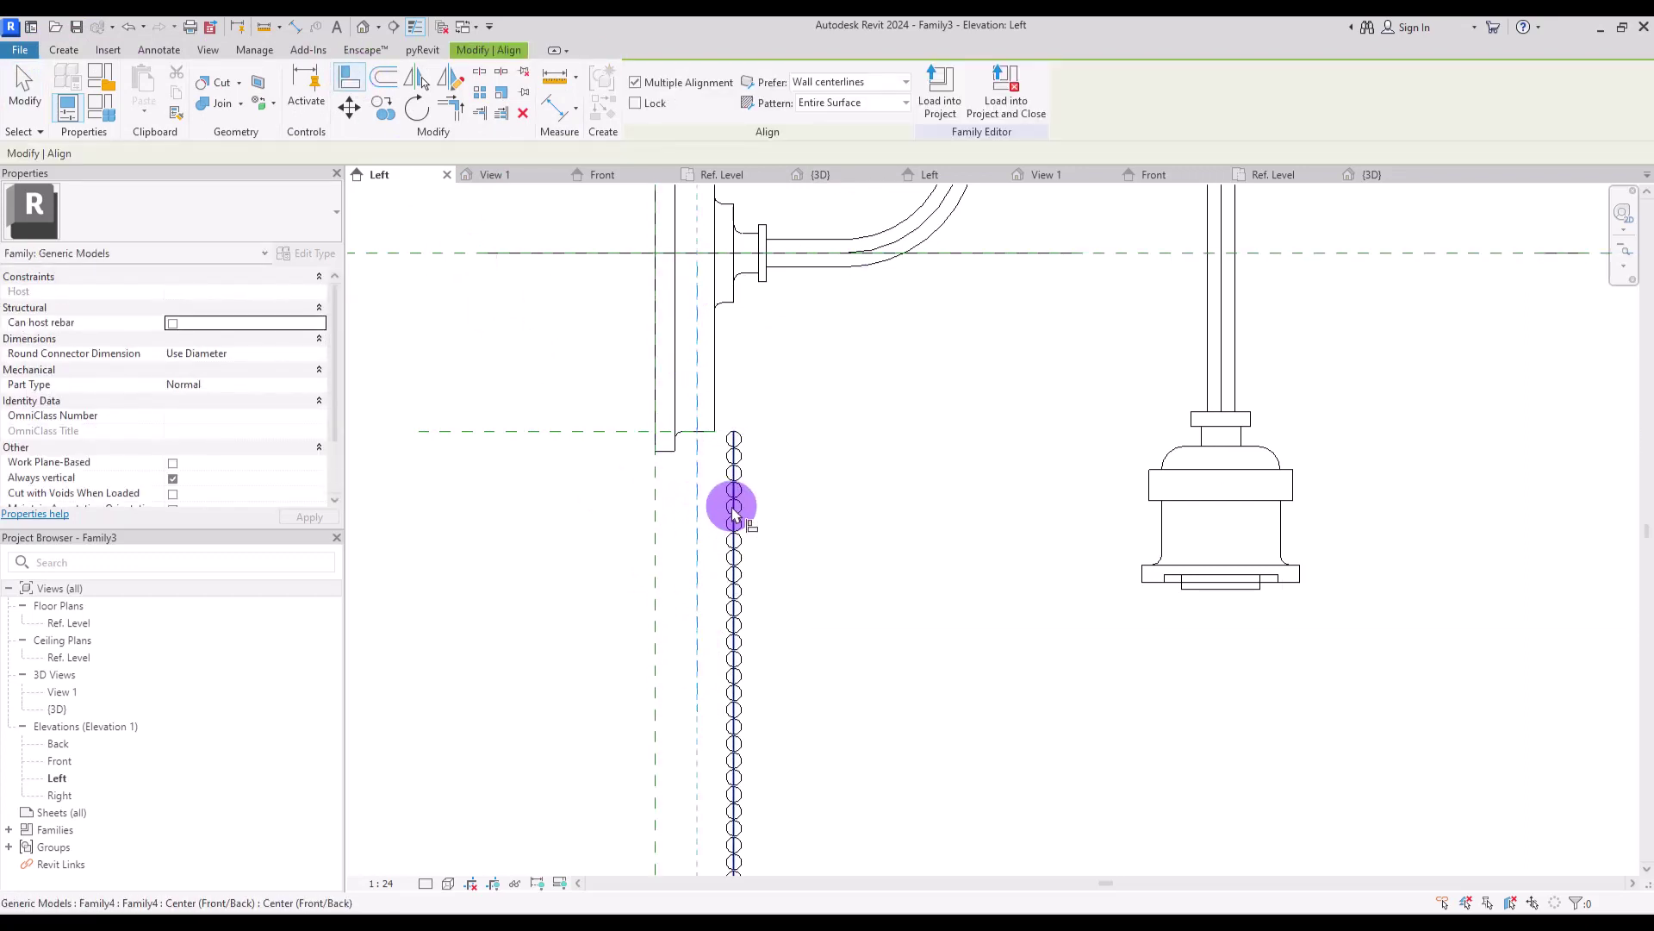
click(731, 560)
key(Escape)
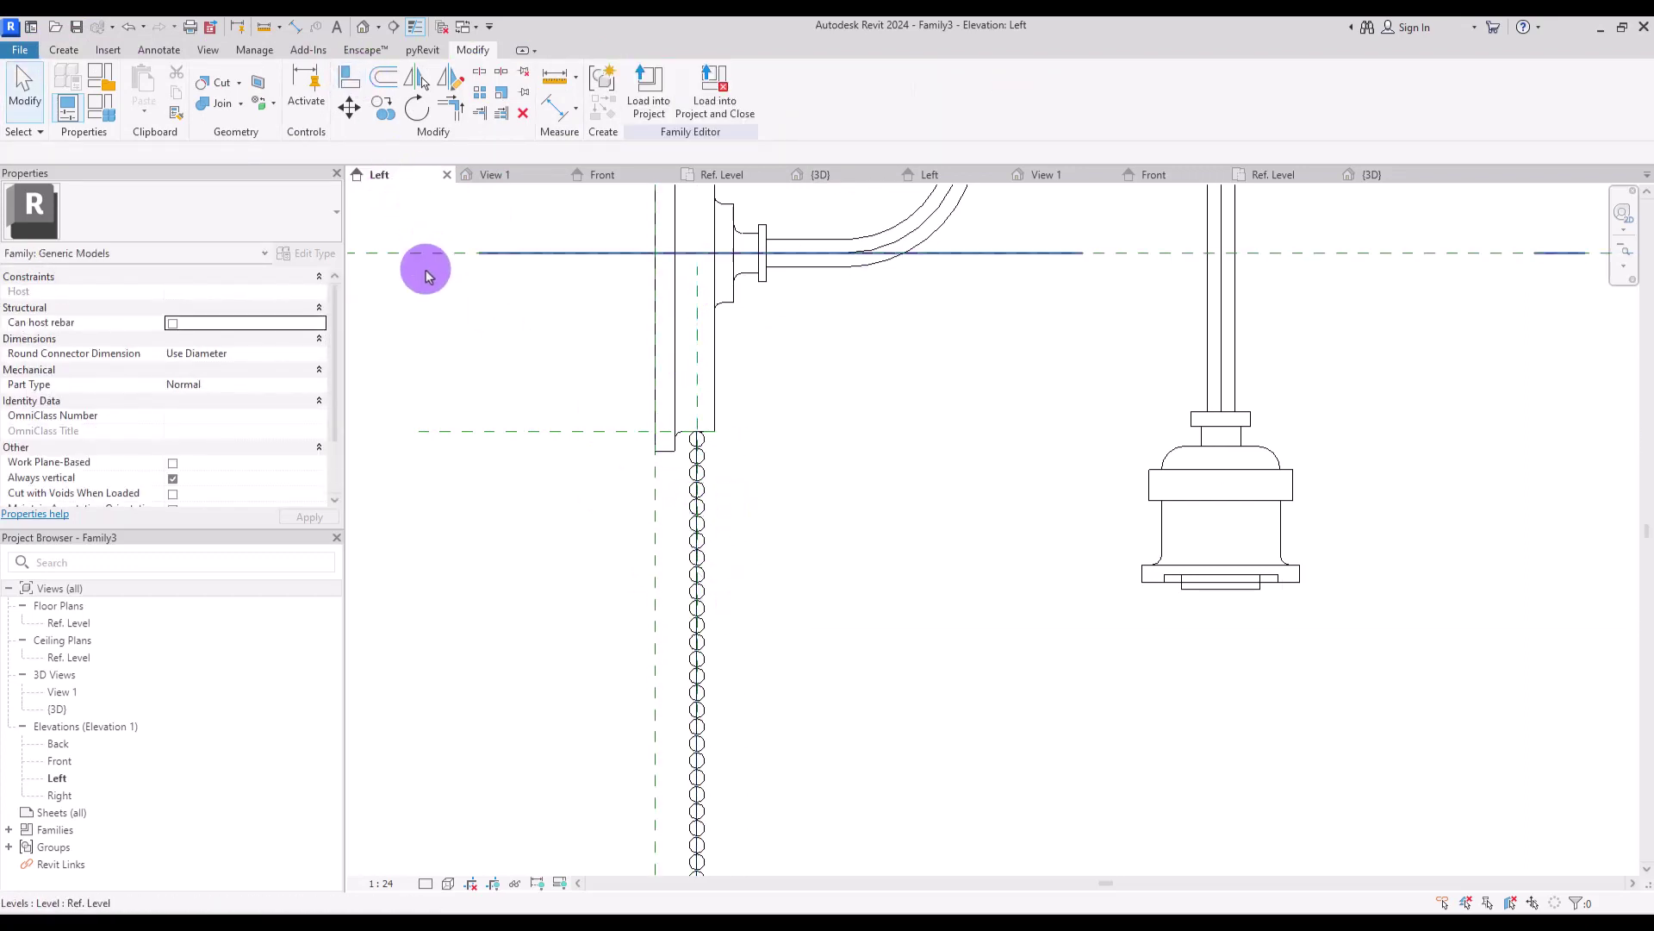
Align the chain with the wall plate's vertical centre plane in the front view and show the lamp in 3D.
click(621, 175)
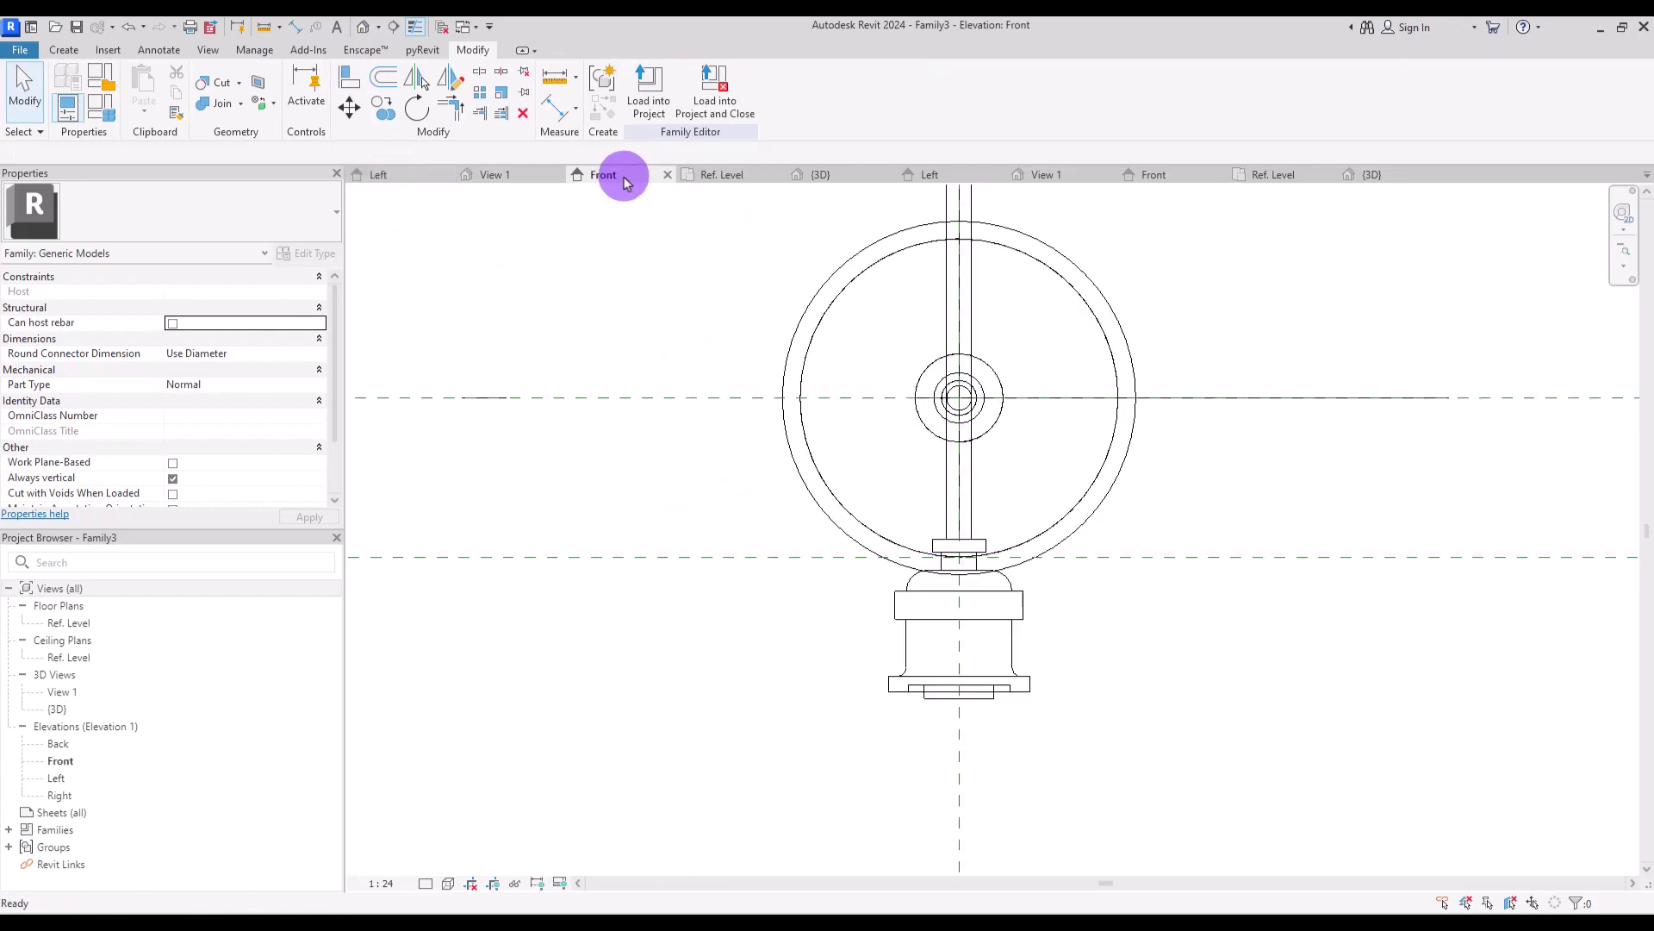
middle_drag(768, 491, 959, 337)
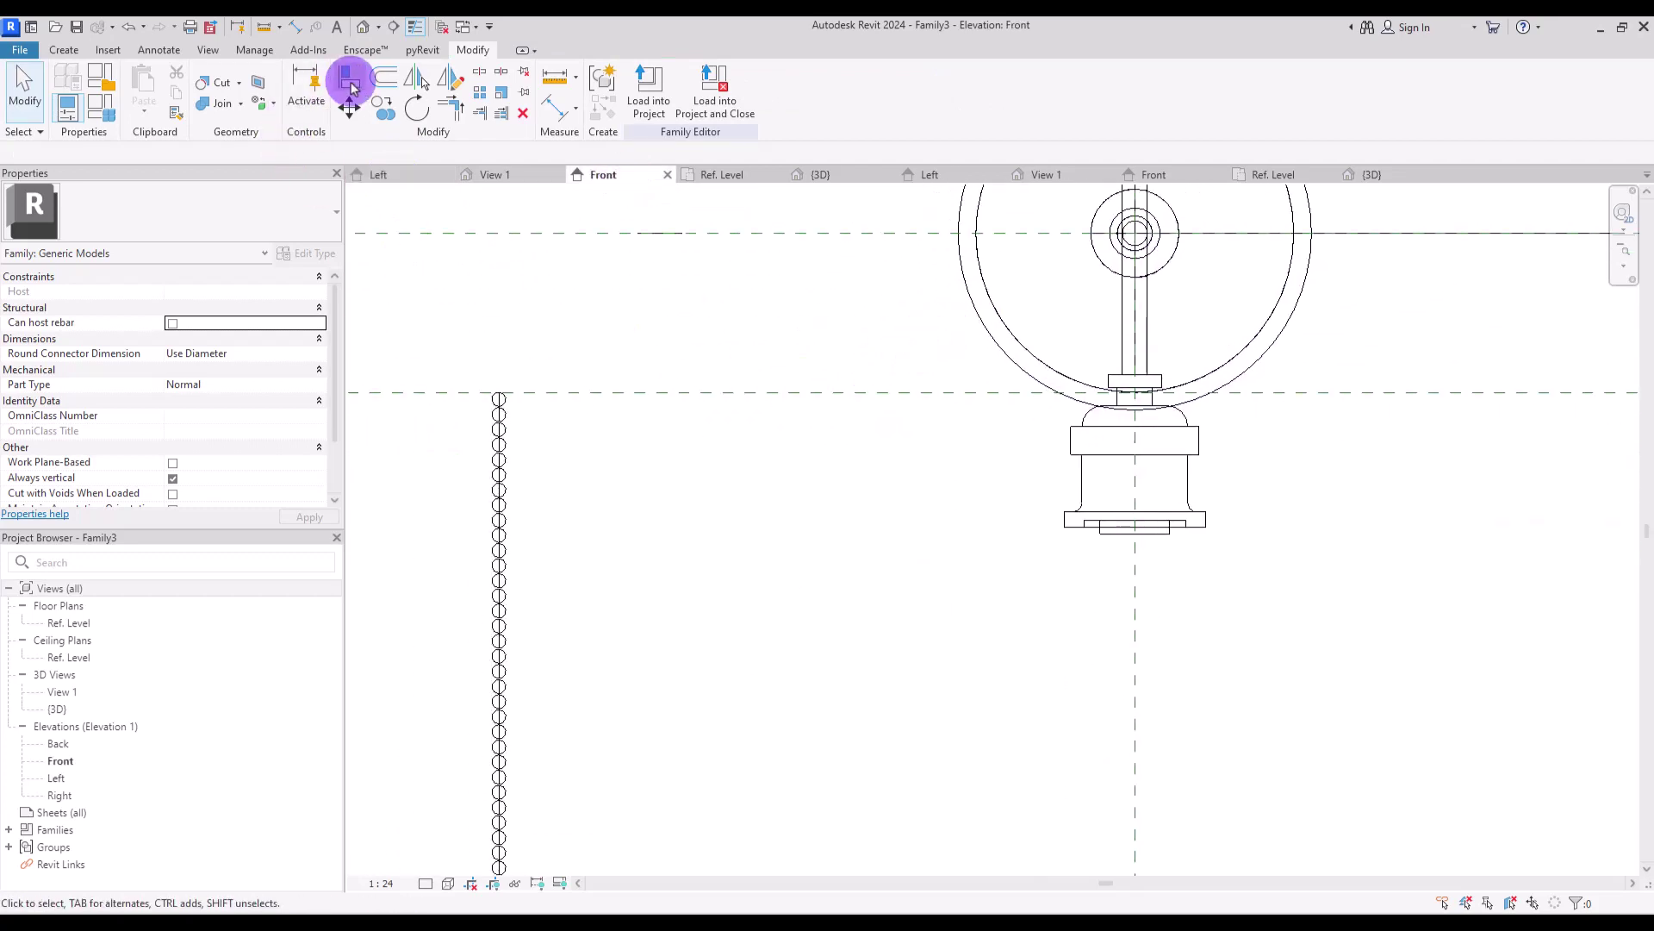
click(349, 76)
click(1132, 644)
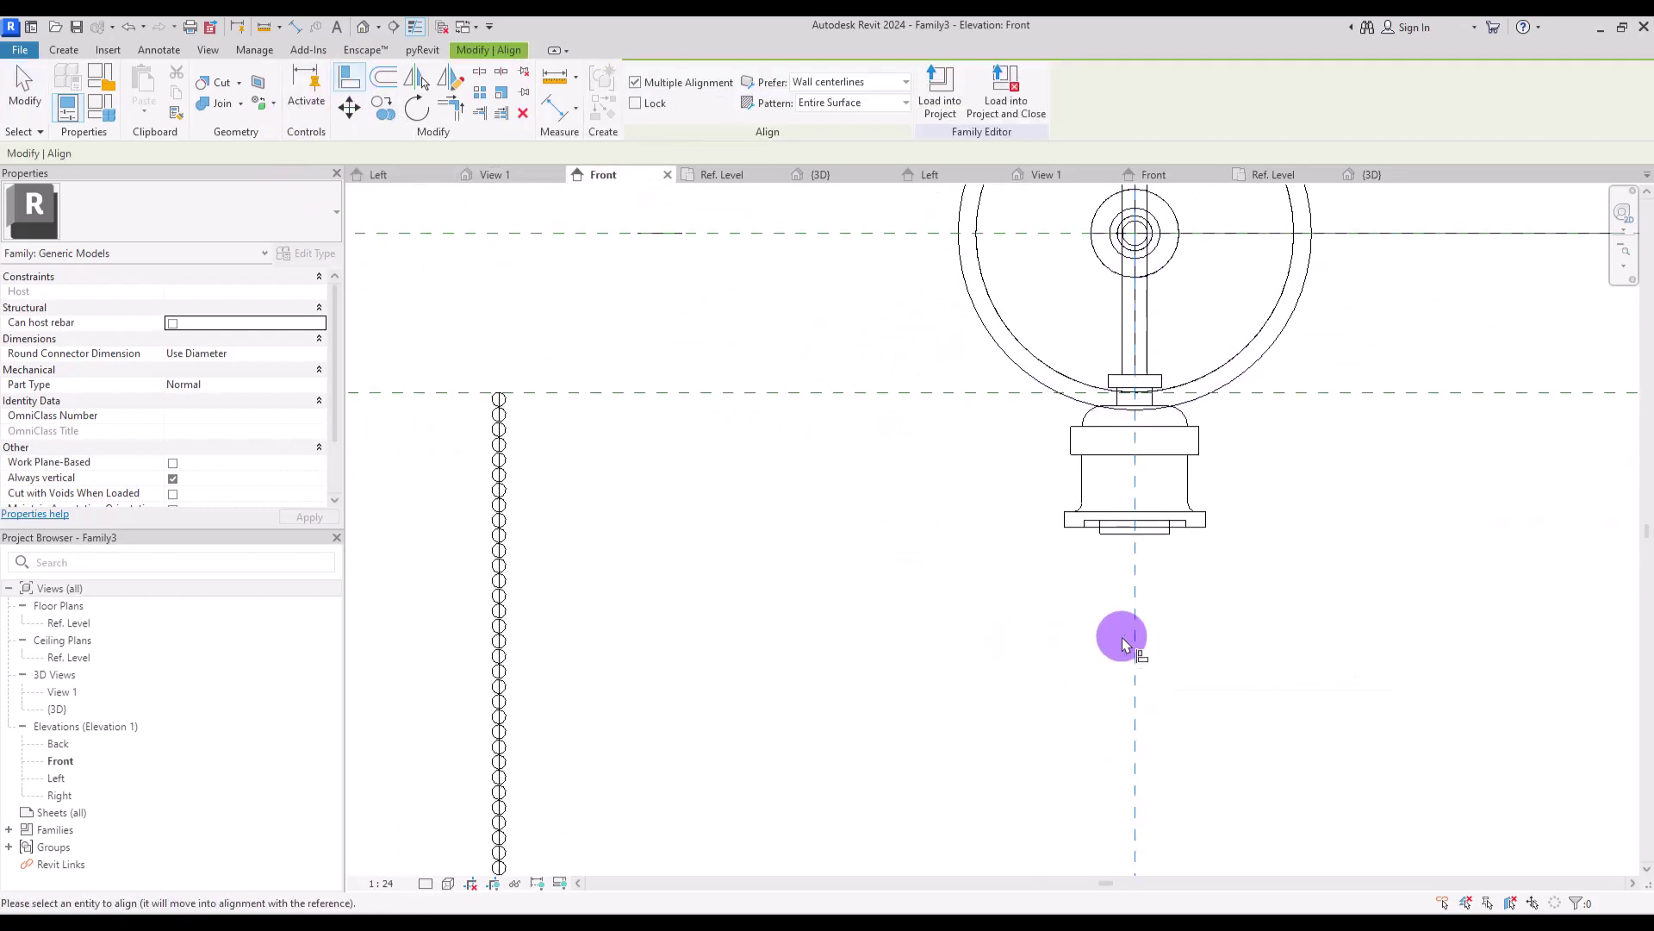
click(498, 401)
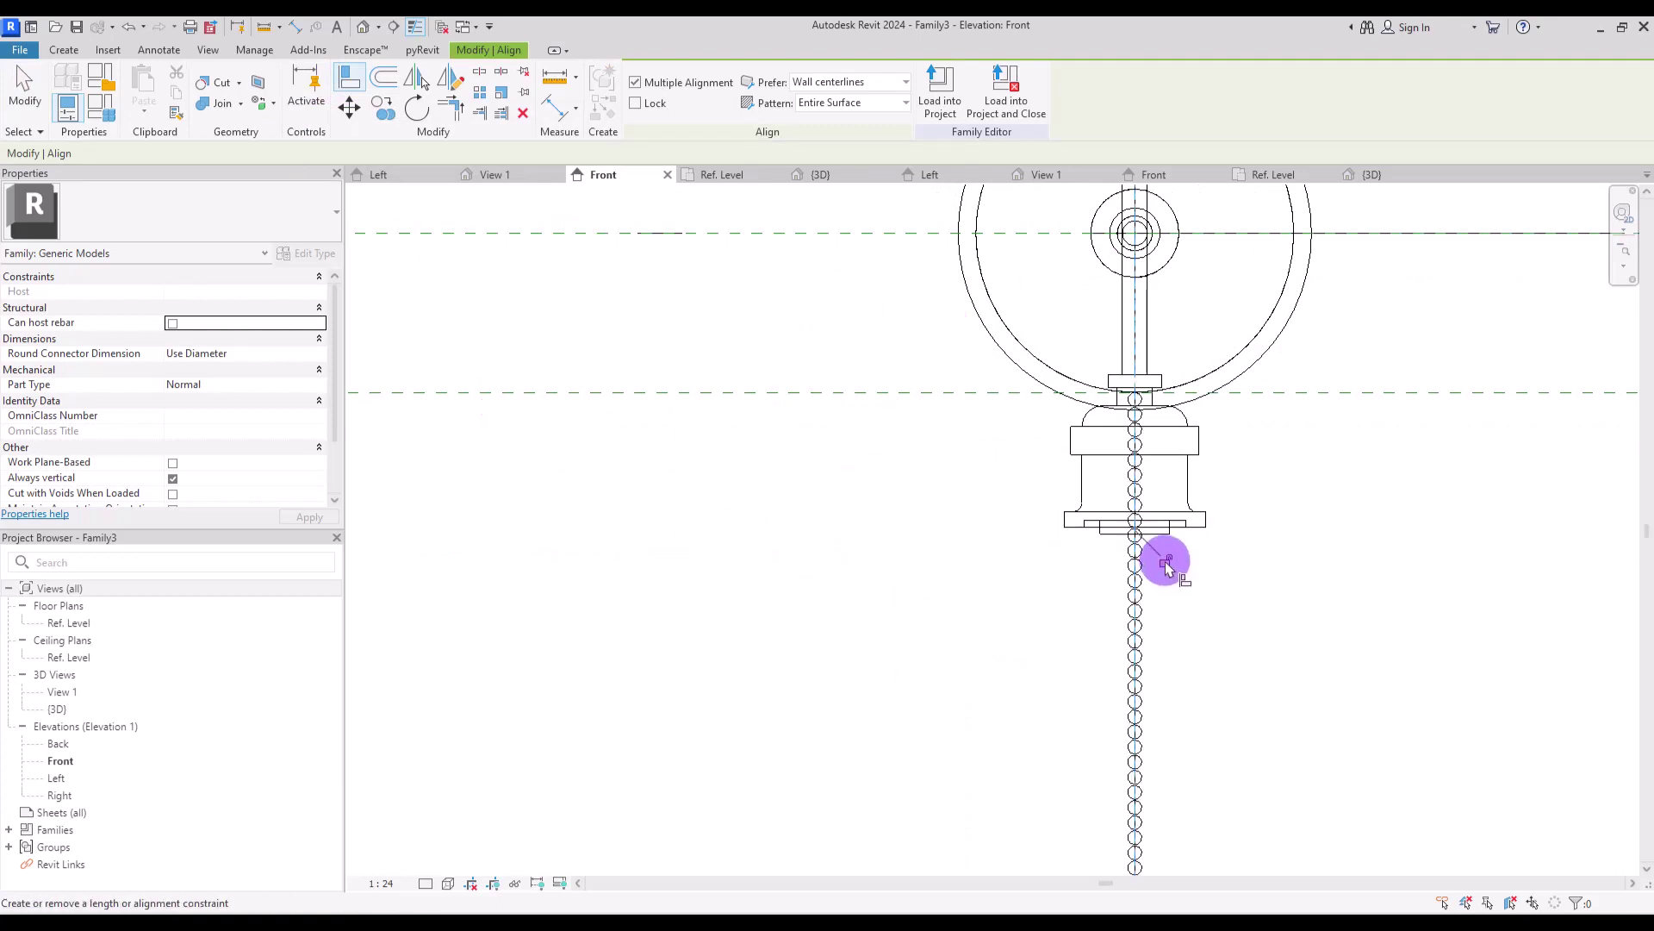
key(Escape)
key(Escape)
click(365, 27)
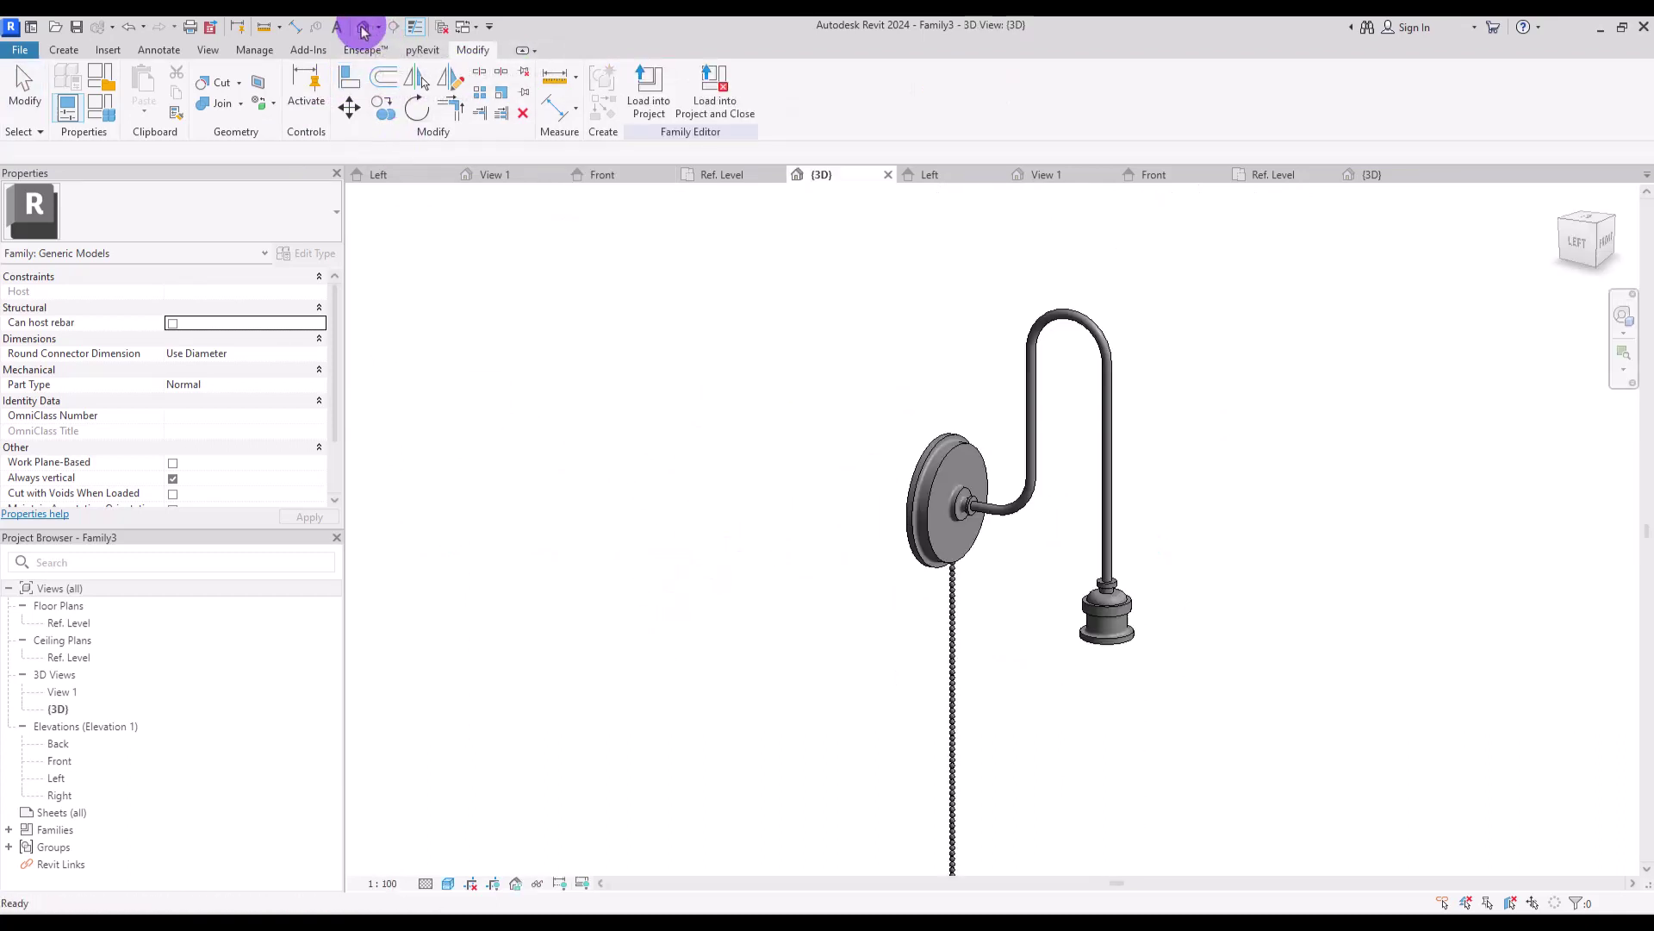
shift+middle_drag(1045, 473, 1350, 324)
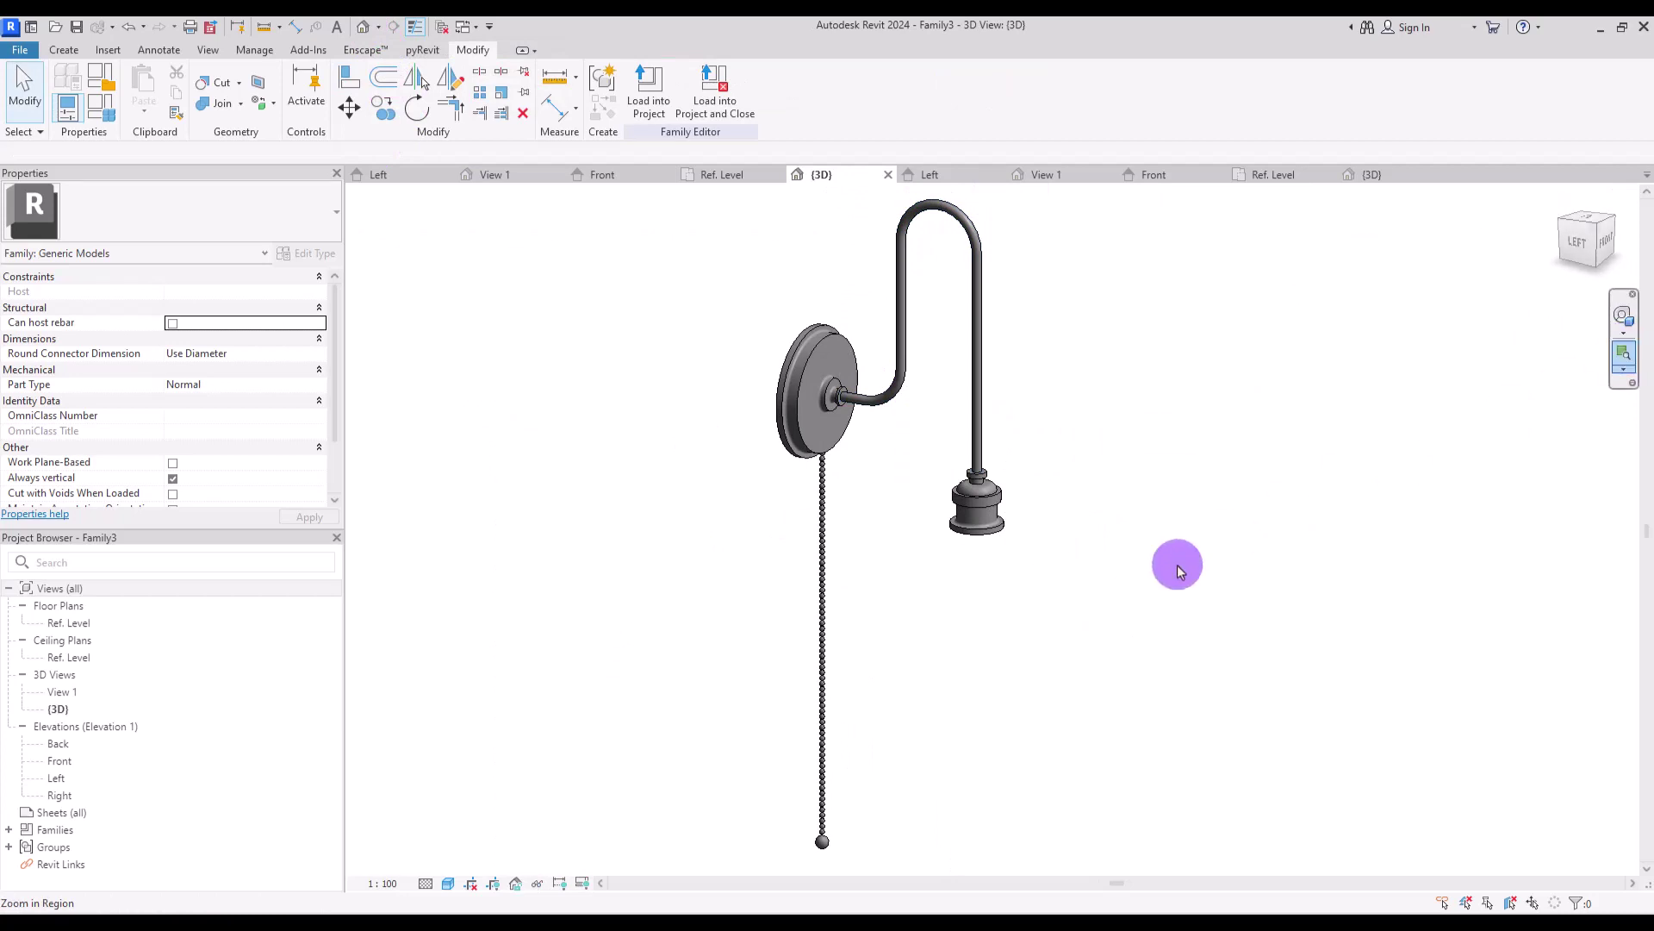
shift+middle_drag(1174, 561, 681, 336)
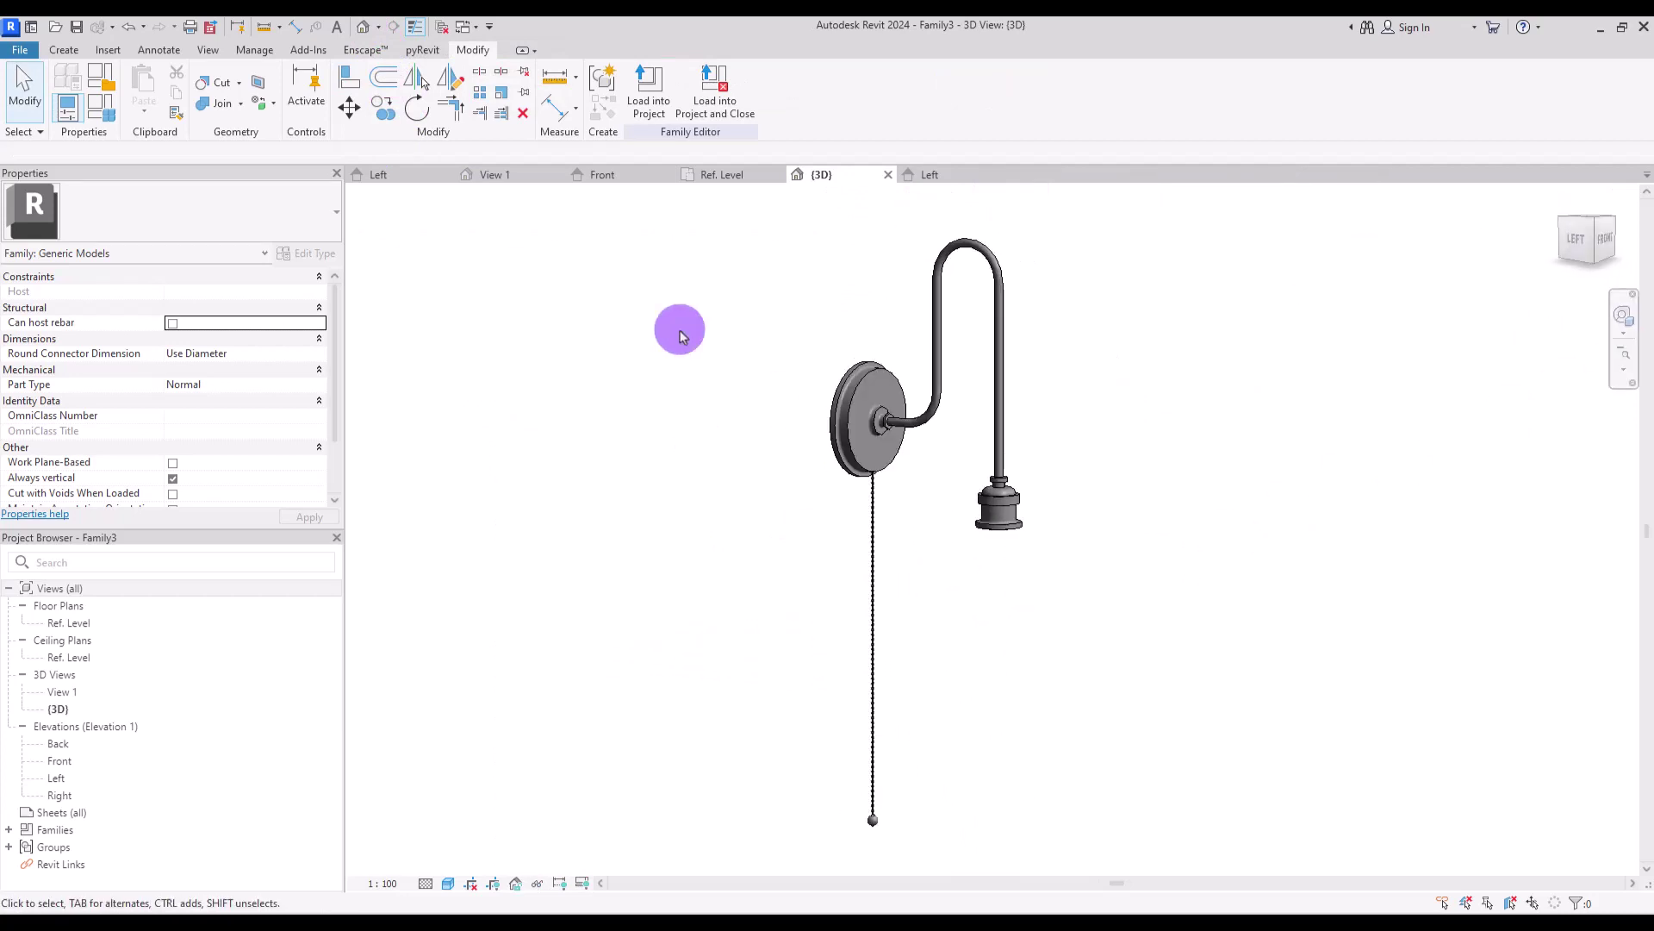
Draw a horizontal reference plane at the lower edge of the revolved end piece and a vertical one through its centre in the left view.
click(407, 185)
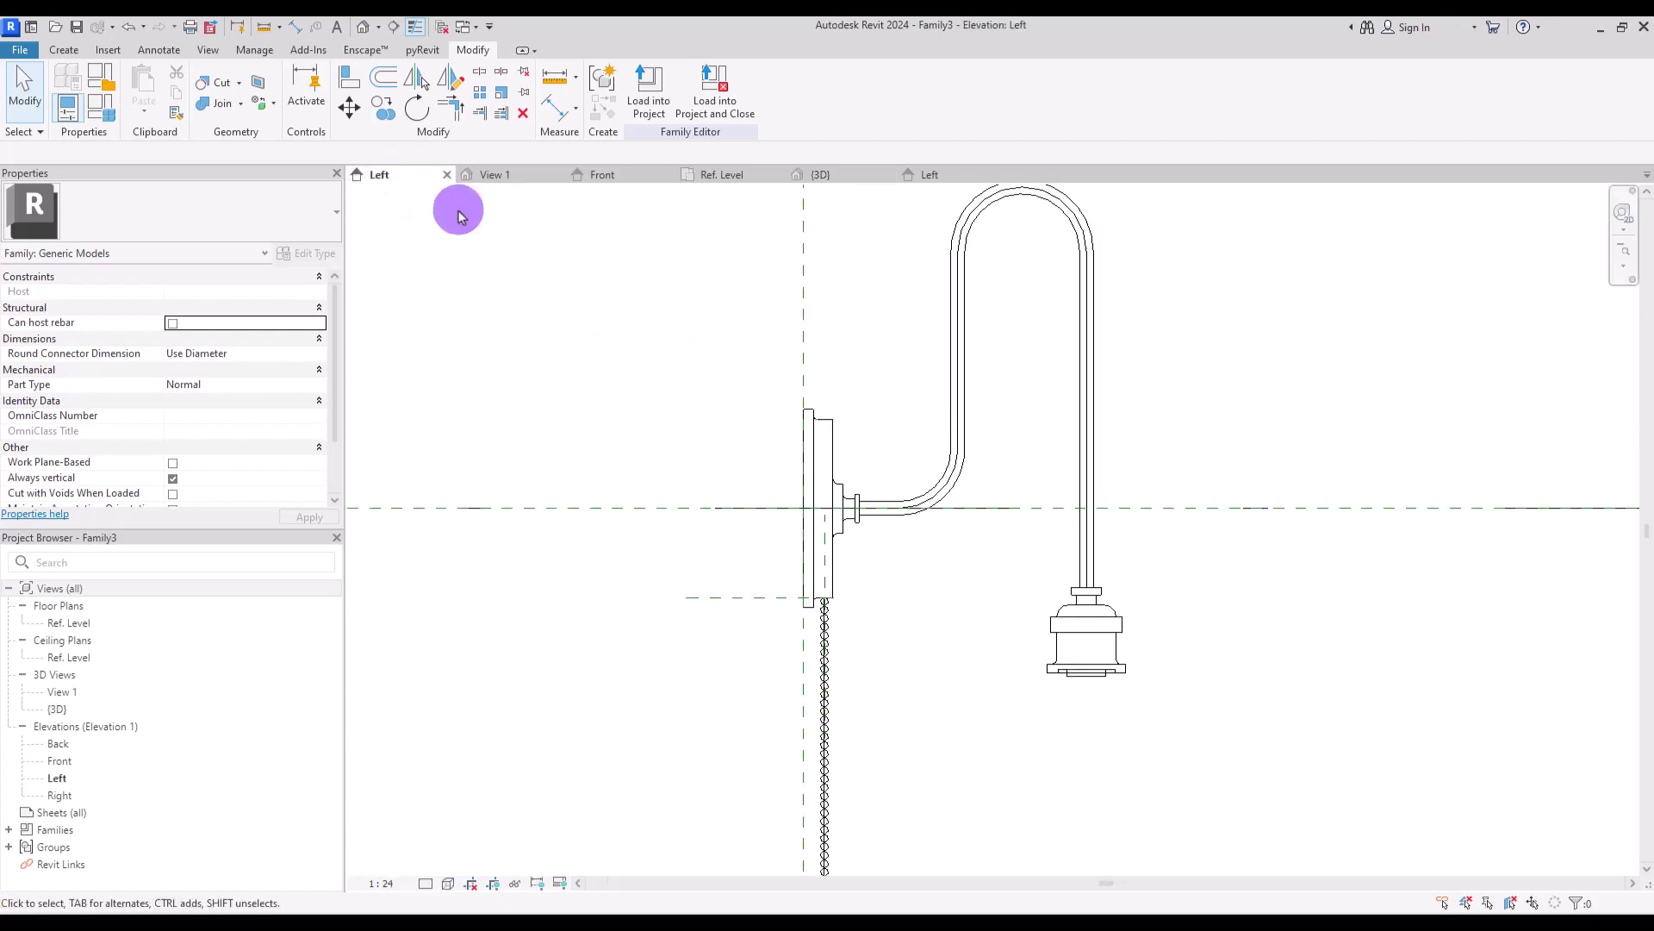
mouse_move(1237, 438)
middle_down()
mouse_move(1053, 332)
mouse_move(1064, 270)
middle_up()
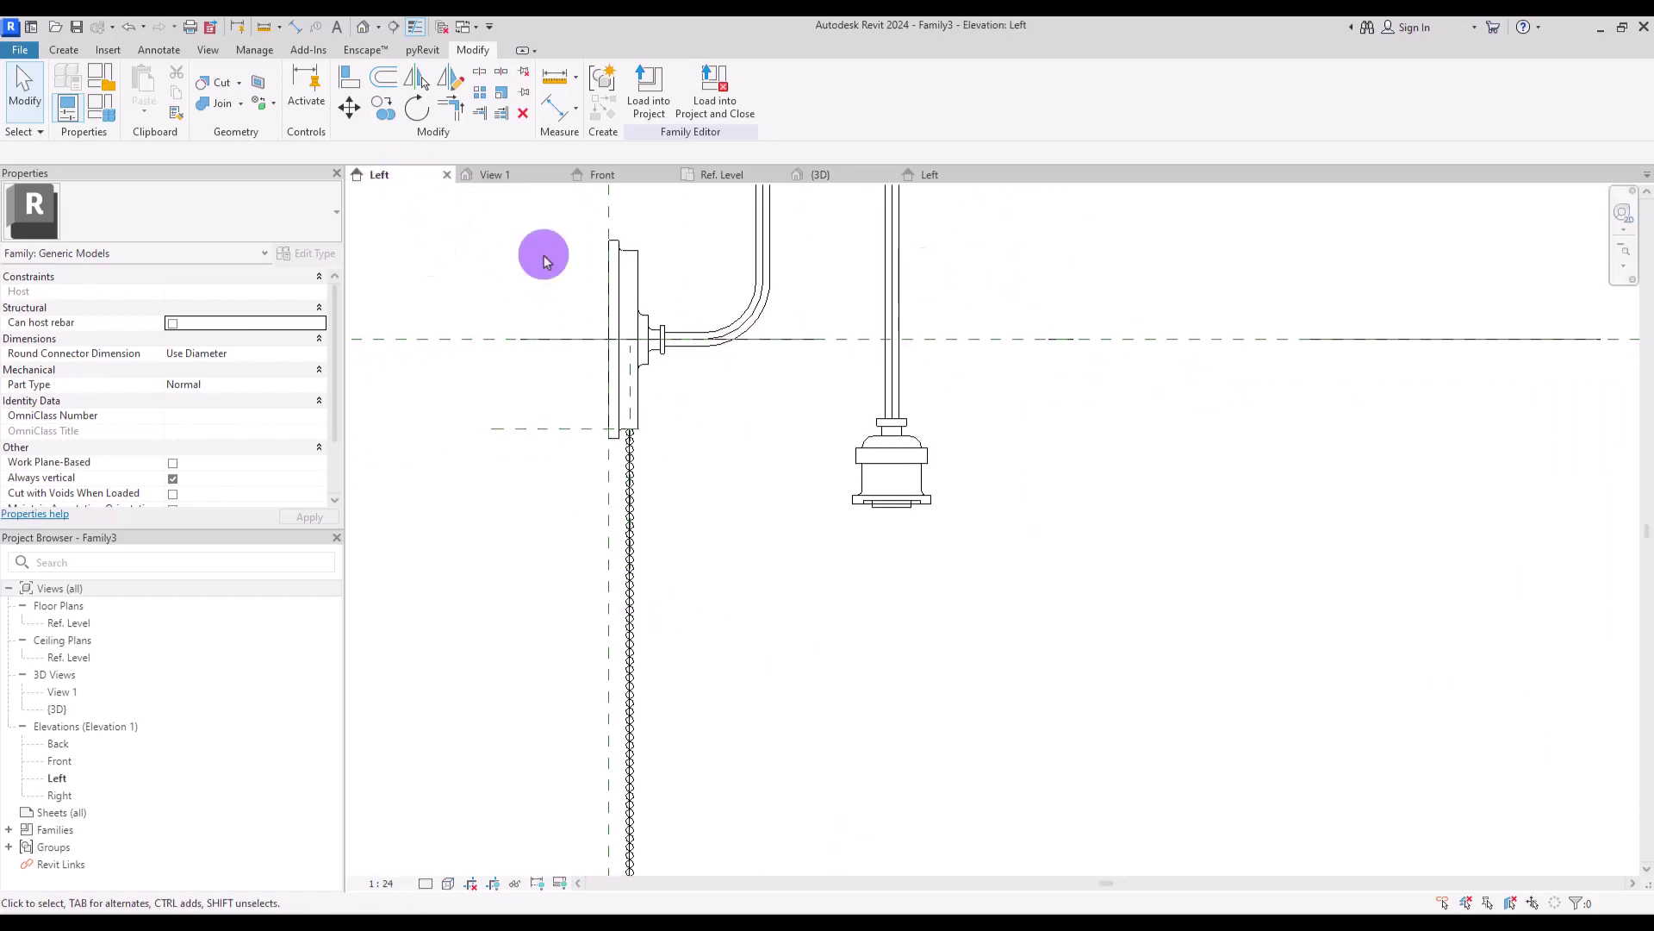
click(62, 50)
click(979, 86)
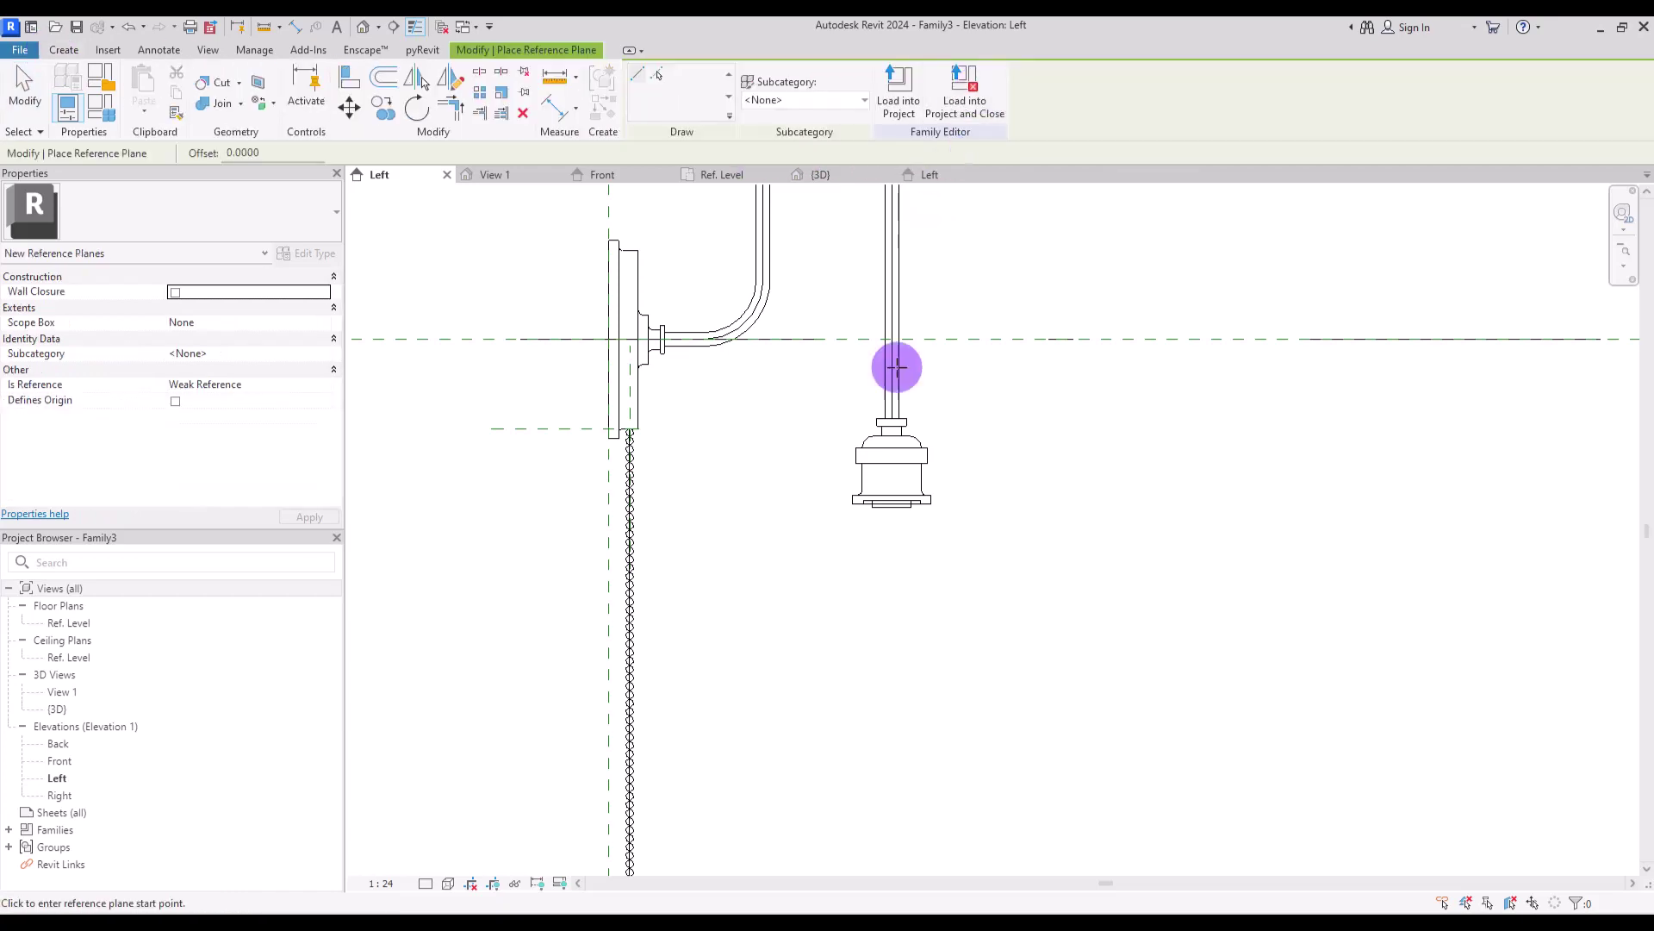
click(892, 506)
click(1275, 507)
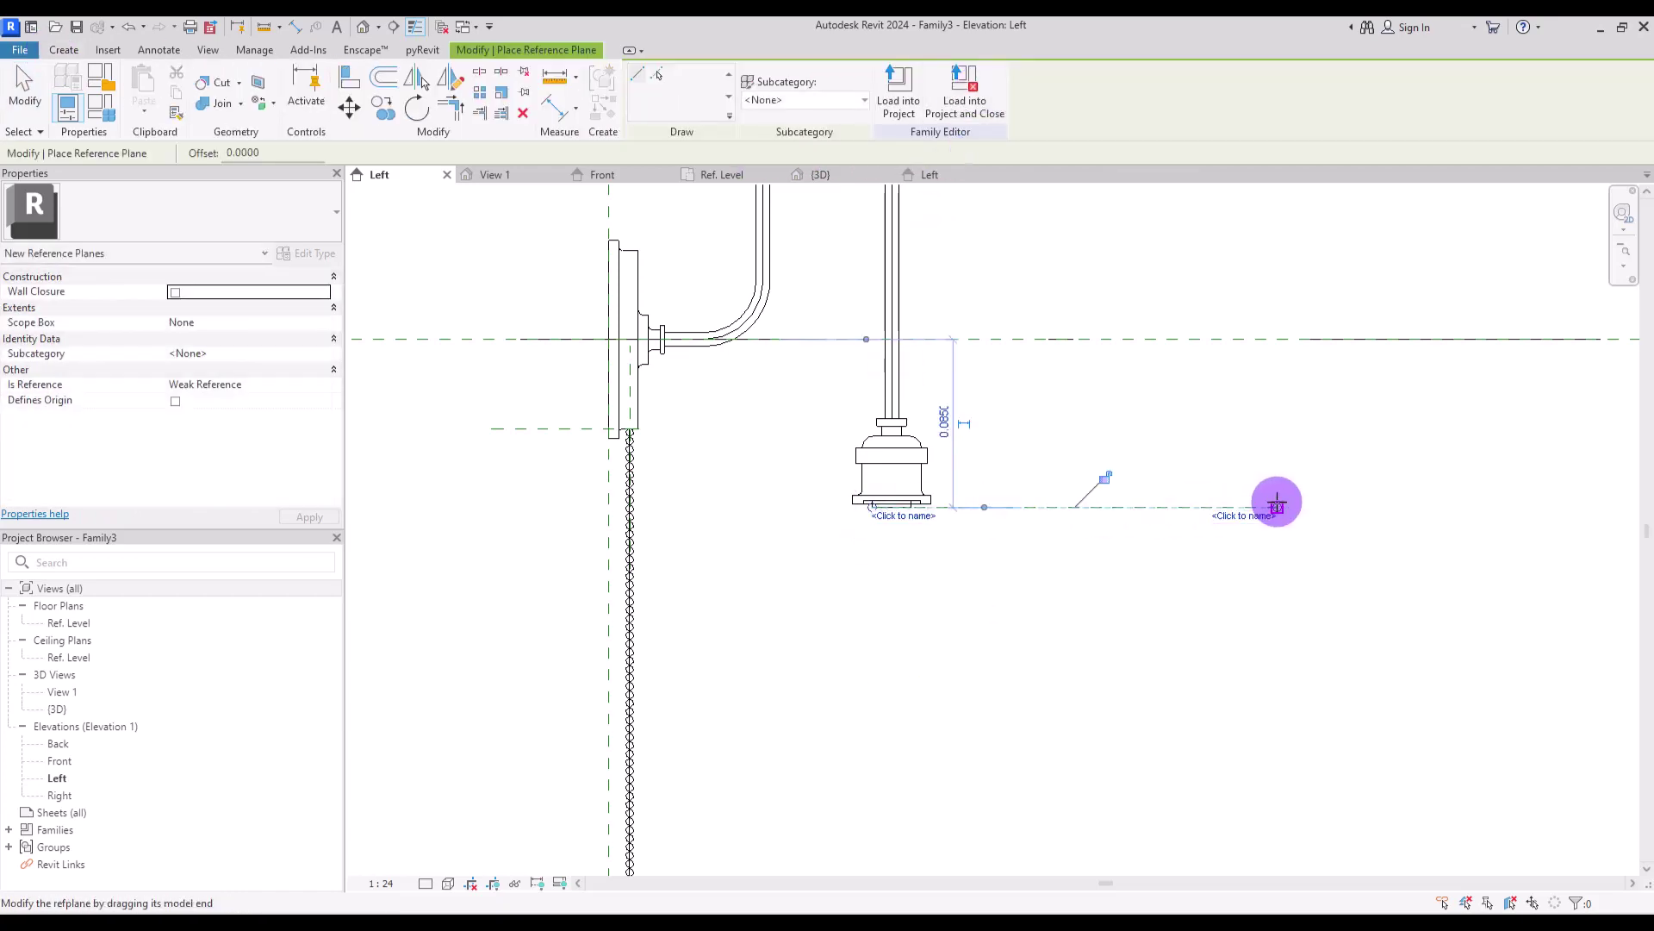
click(886, 844)
key(Escape)
key(Escape)
Extend the end piece's horizontal reference plane towards the chain so it passes both sides of the piece.
click(903, 516)
drag(872, 507, 675, 506)
click(800, 601)
Start a revolve and draw its vertical axis line on the end piece's centre reference plane, below the piece.
scroll(799, 601, up, 2)
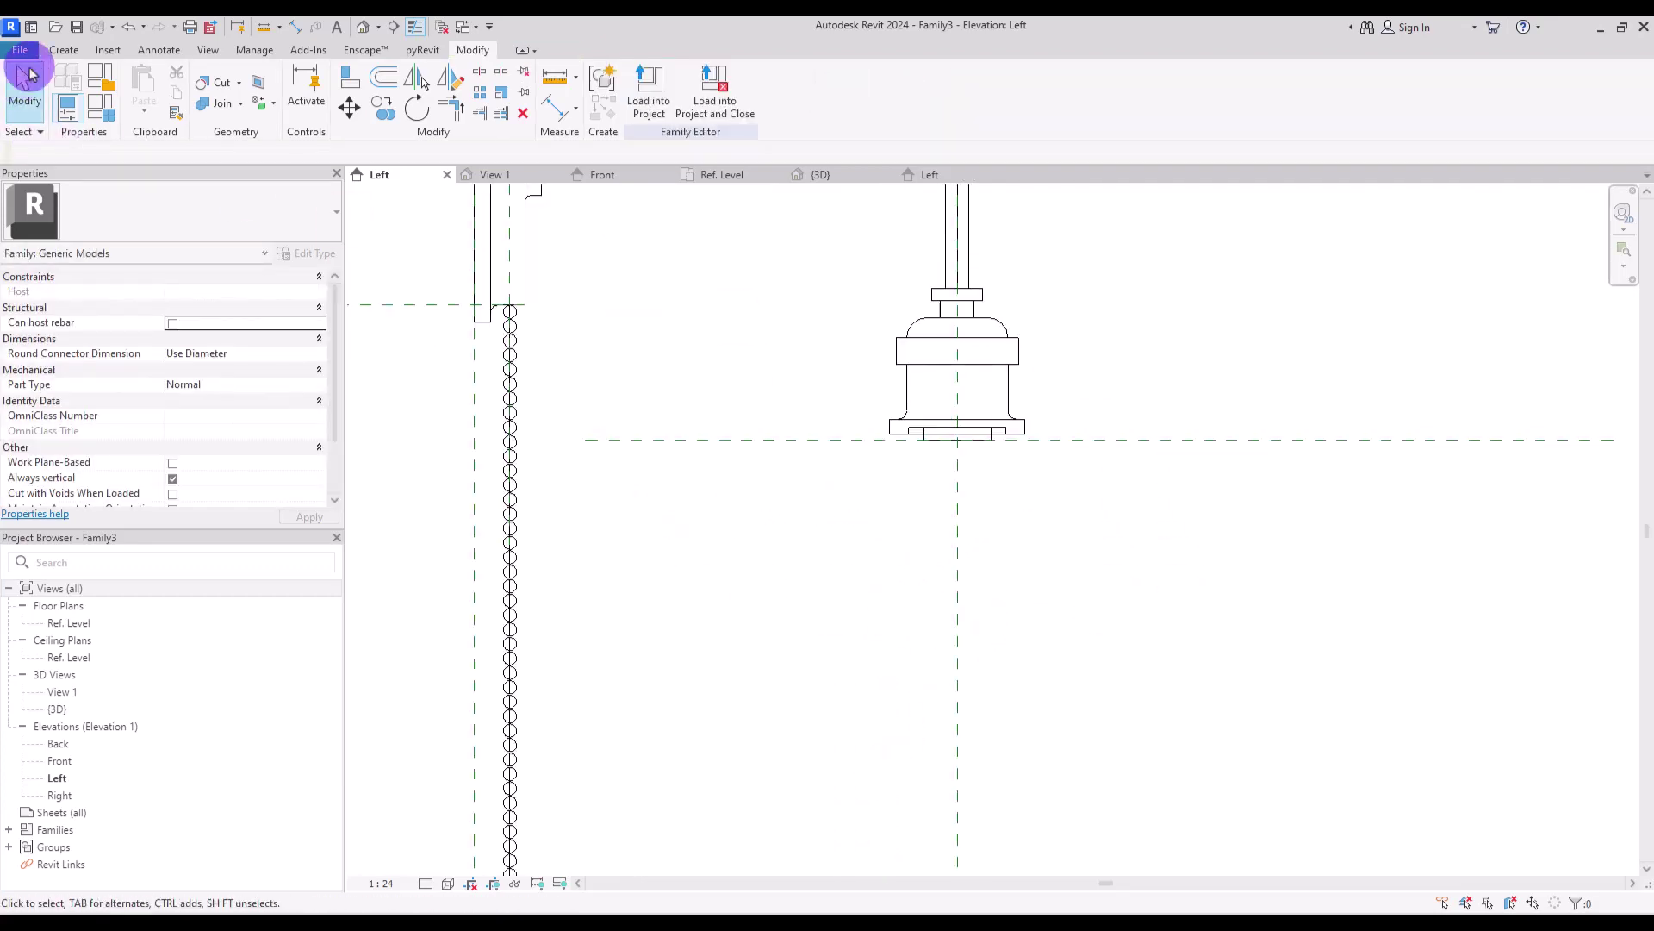
click(64, 50)
click(222, 89)
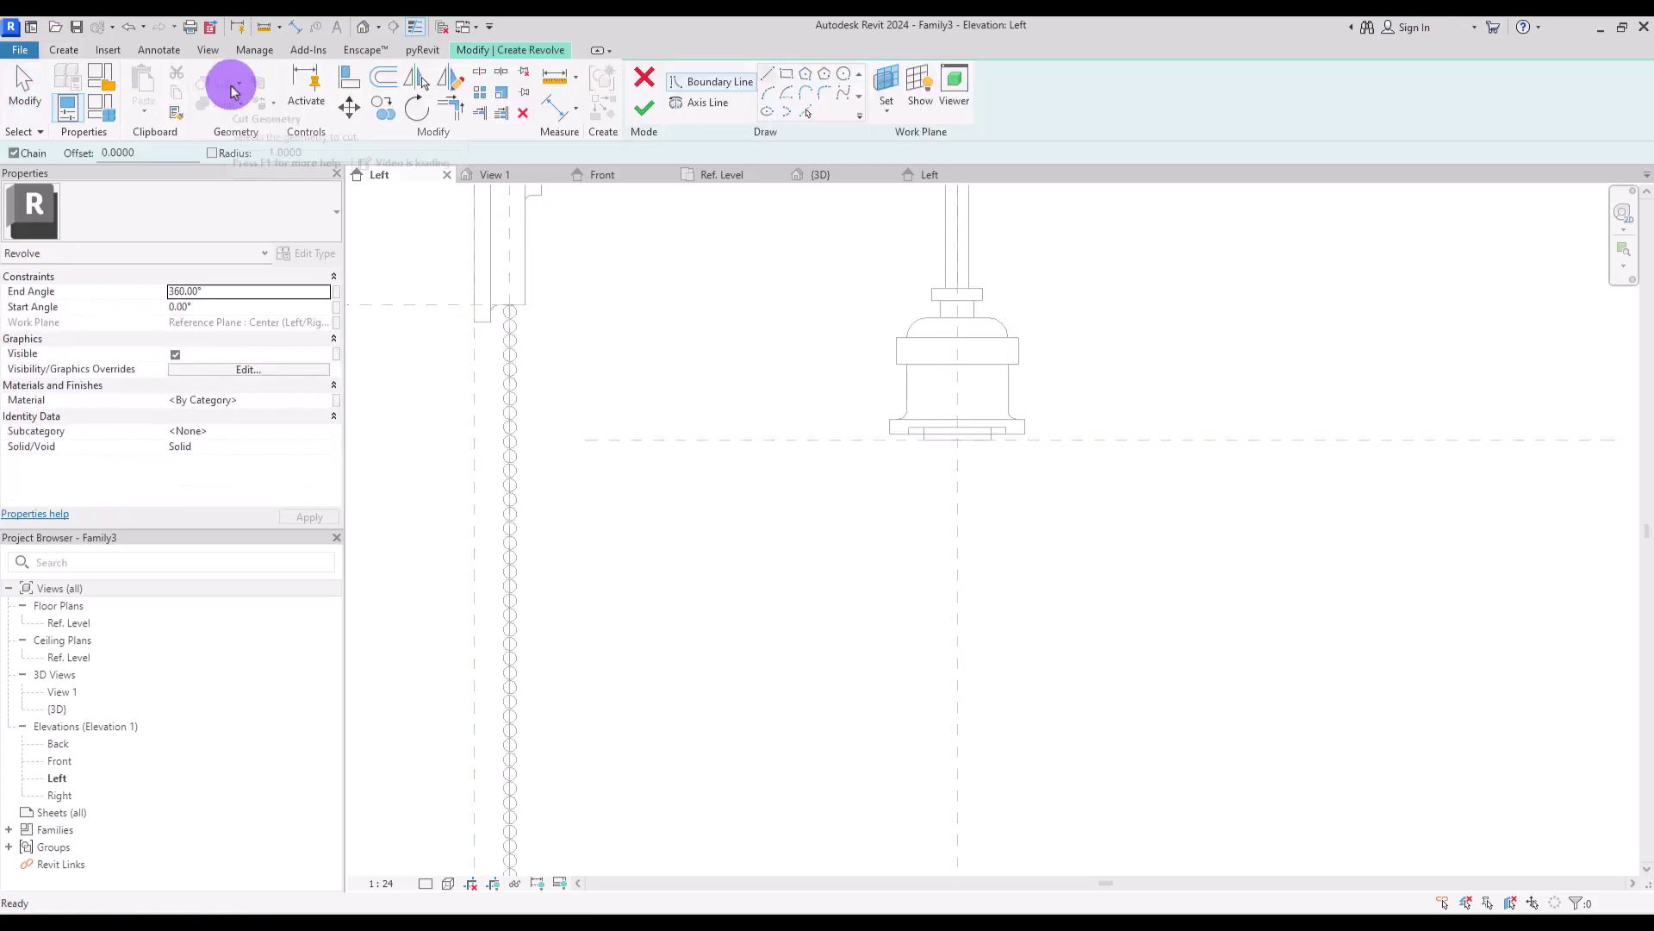
click(694, 103)
click(957, 471)
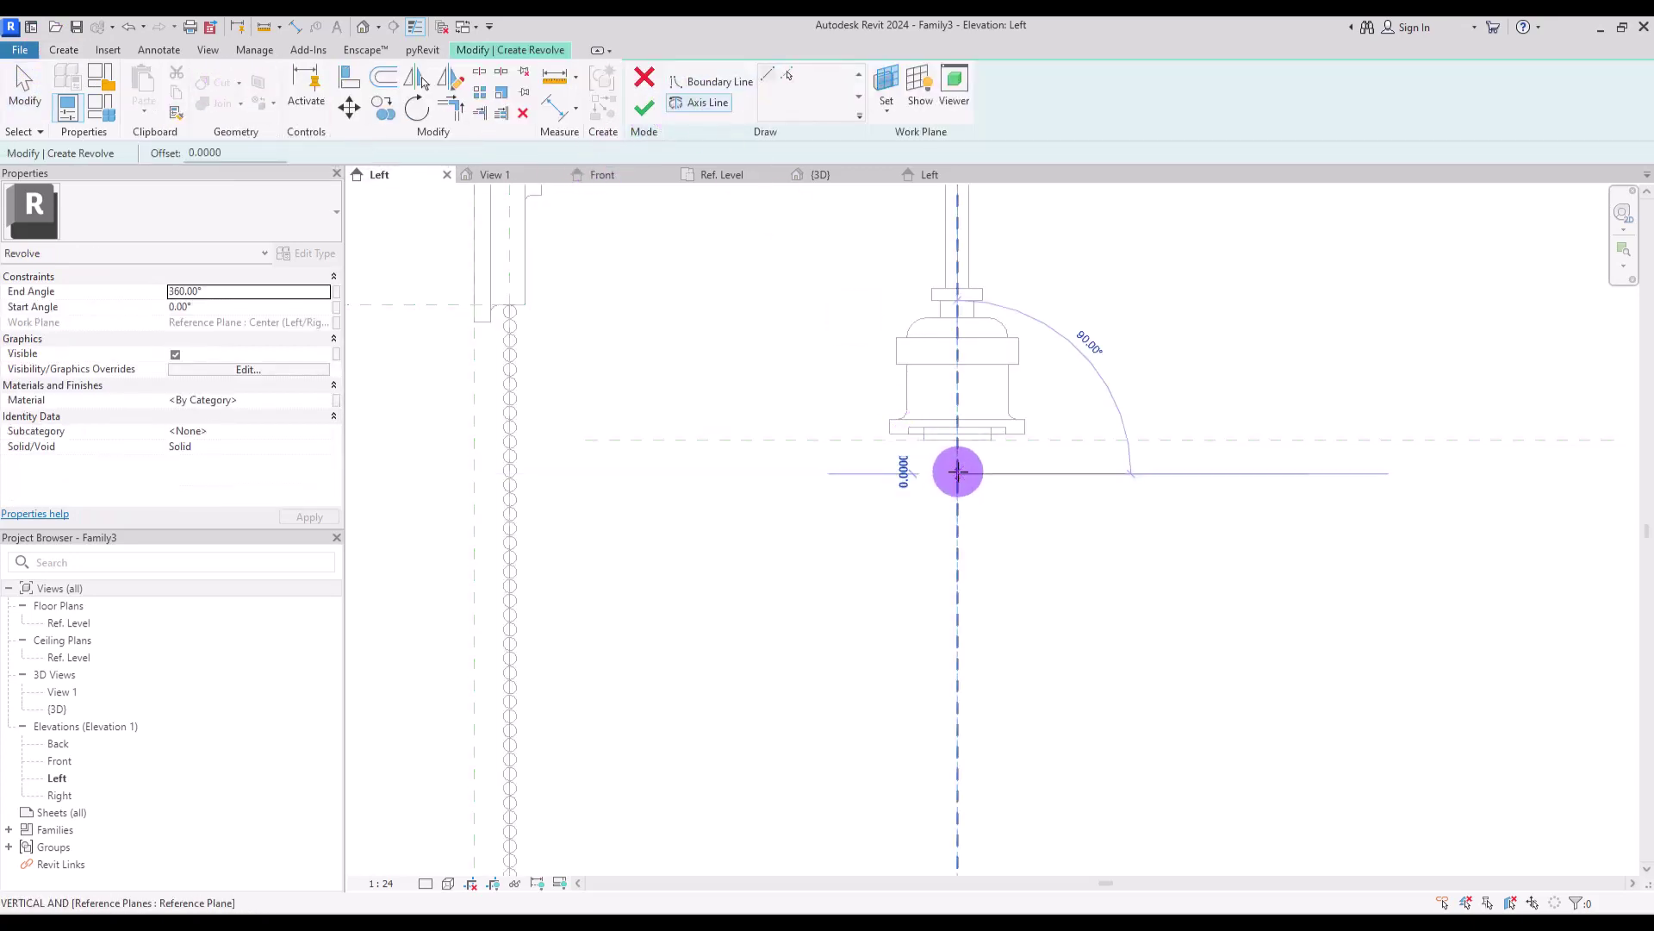
click(959, 794)
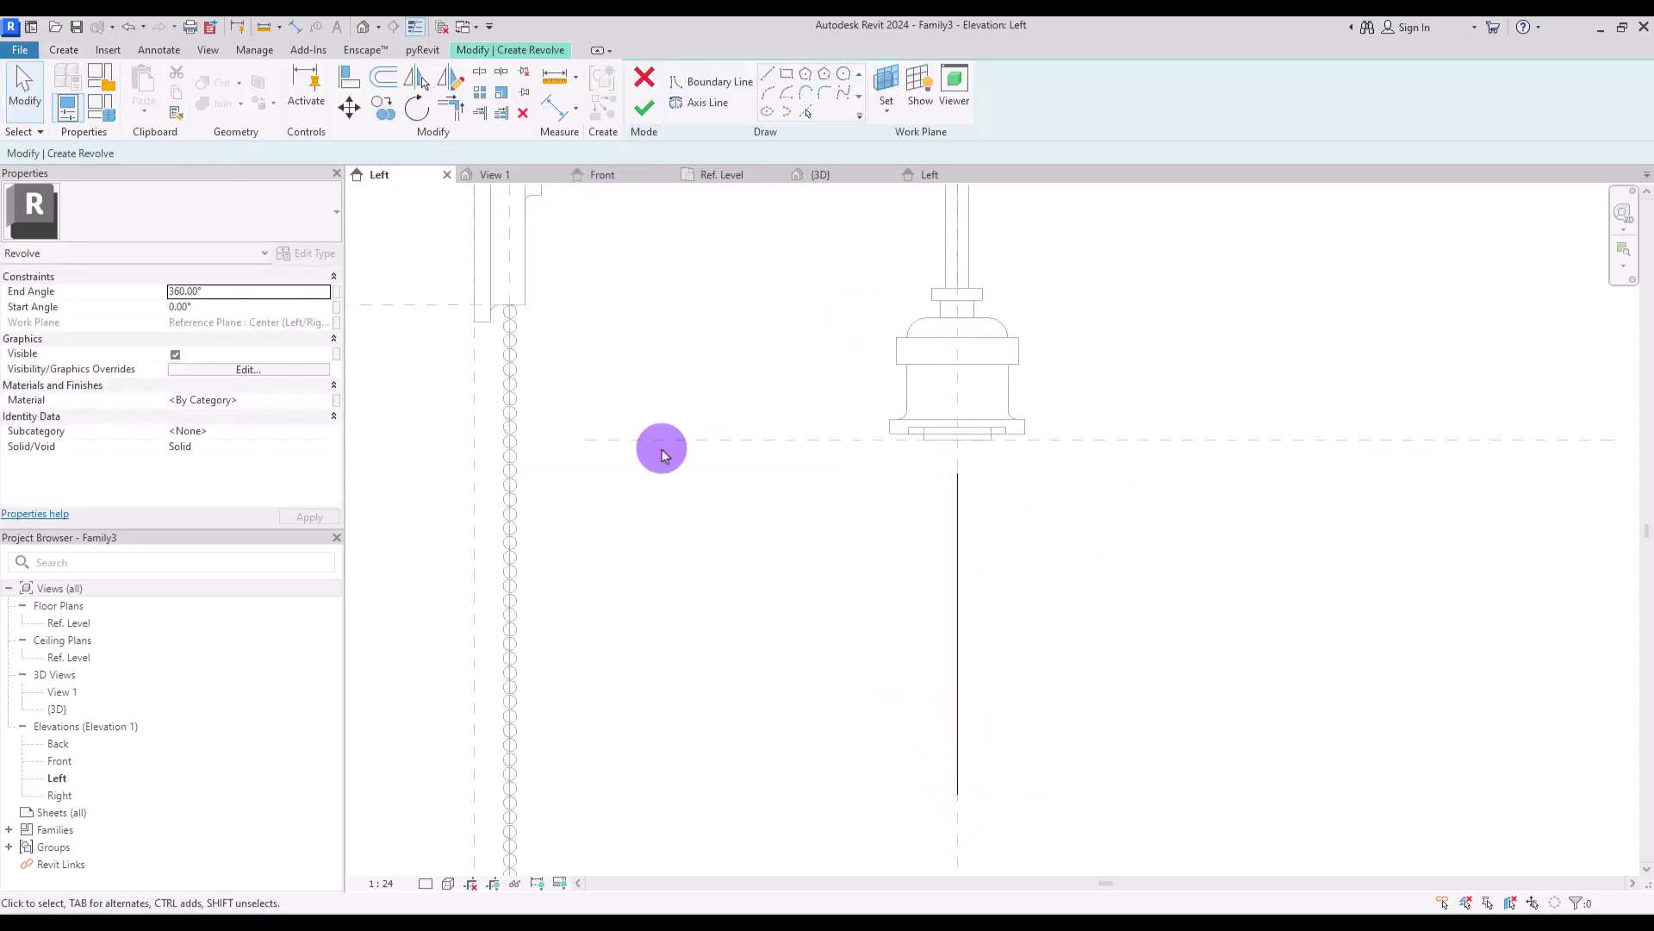
Sketch boundary lines from the end piece's chain-facing side, about 0.02 outward and about 0.09 down, and round their corner with a fillet arc.
click(693, 81)
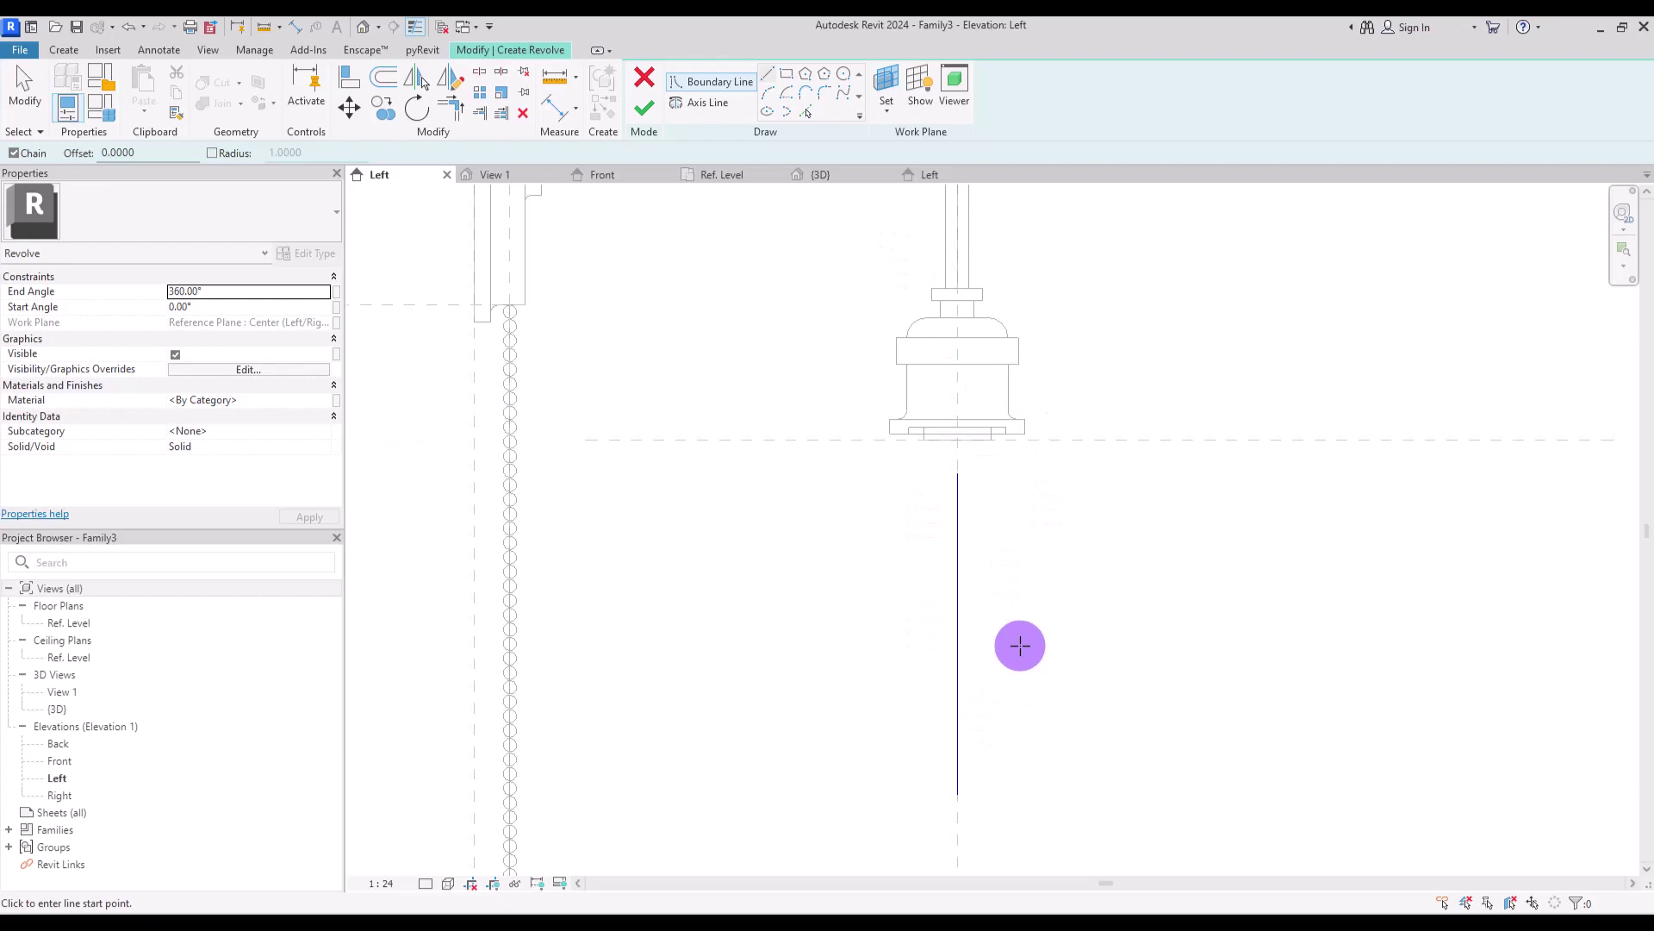
click(905, 399)
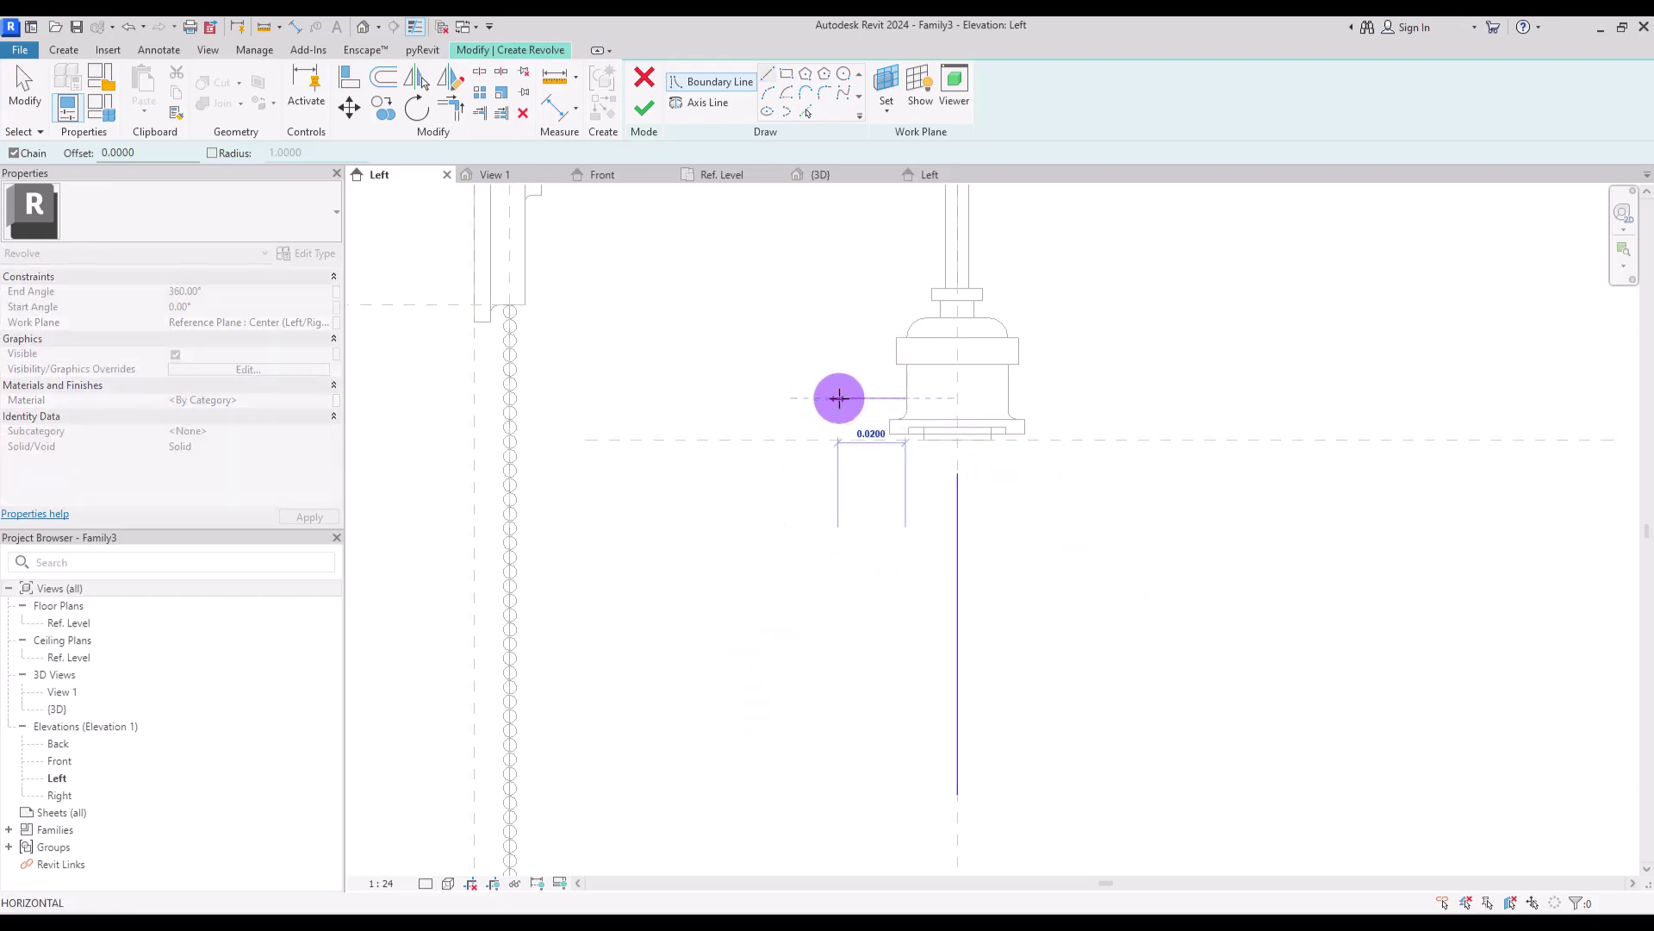
click(838, 398)
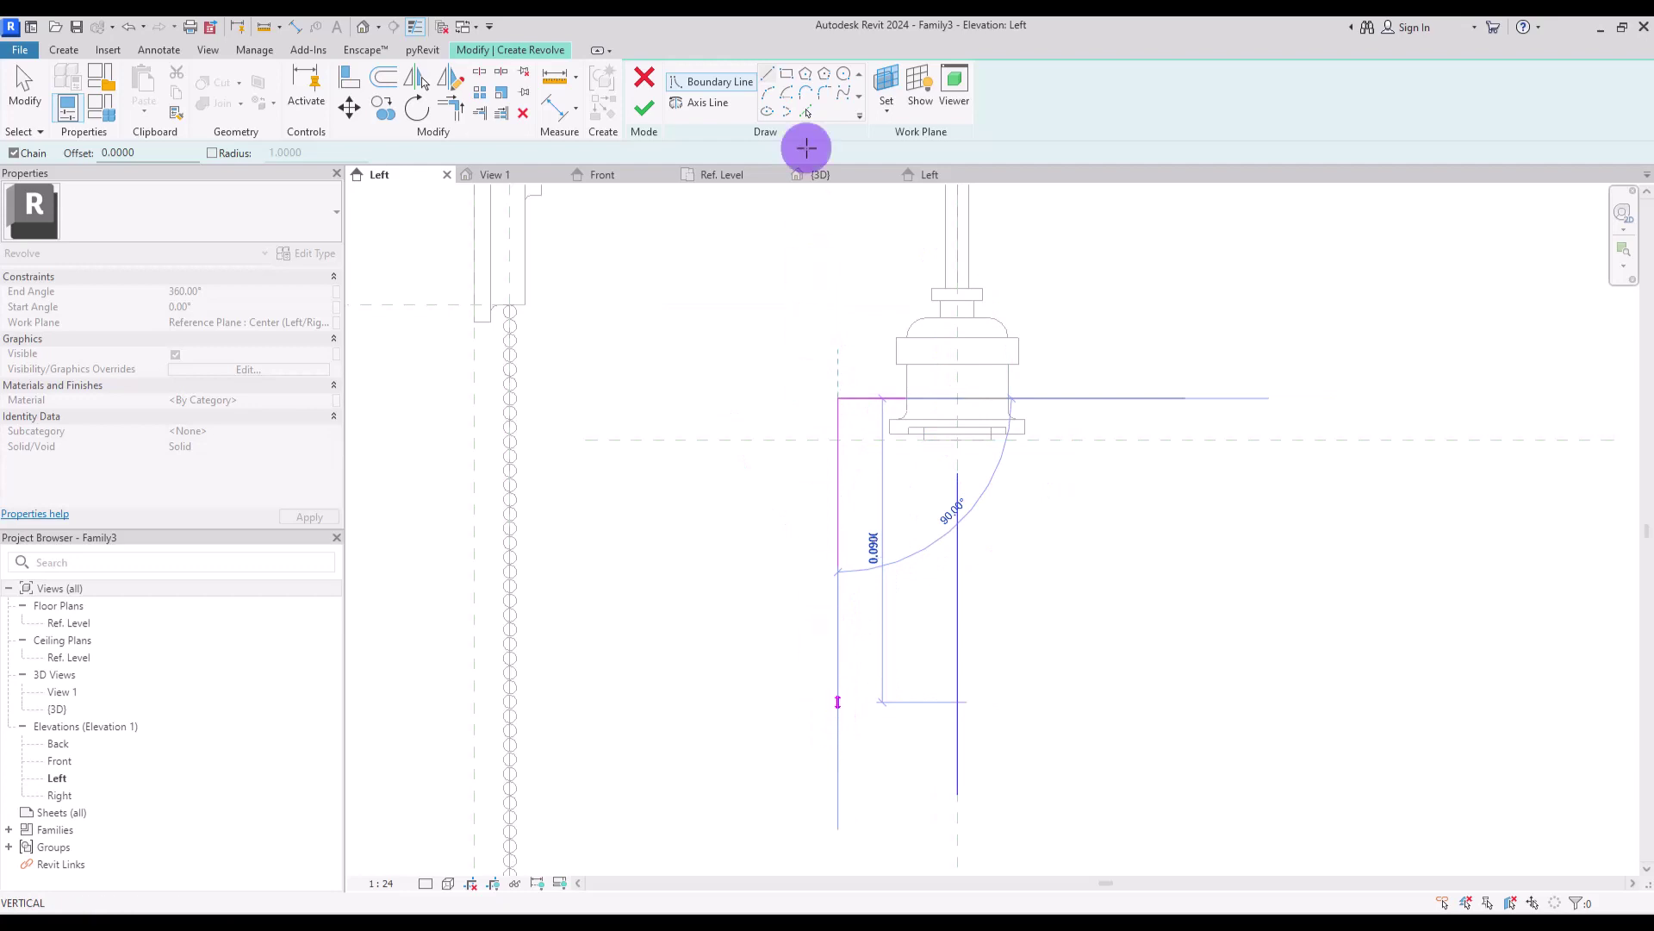
click(825, 92)
click(837, 415)
click(849, 399)
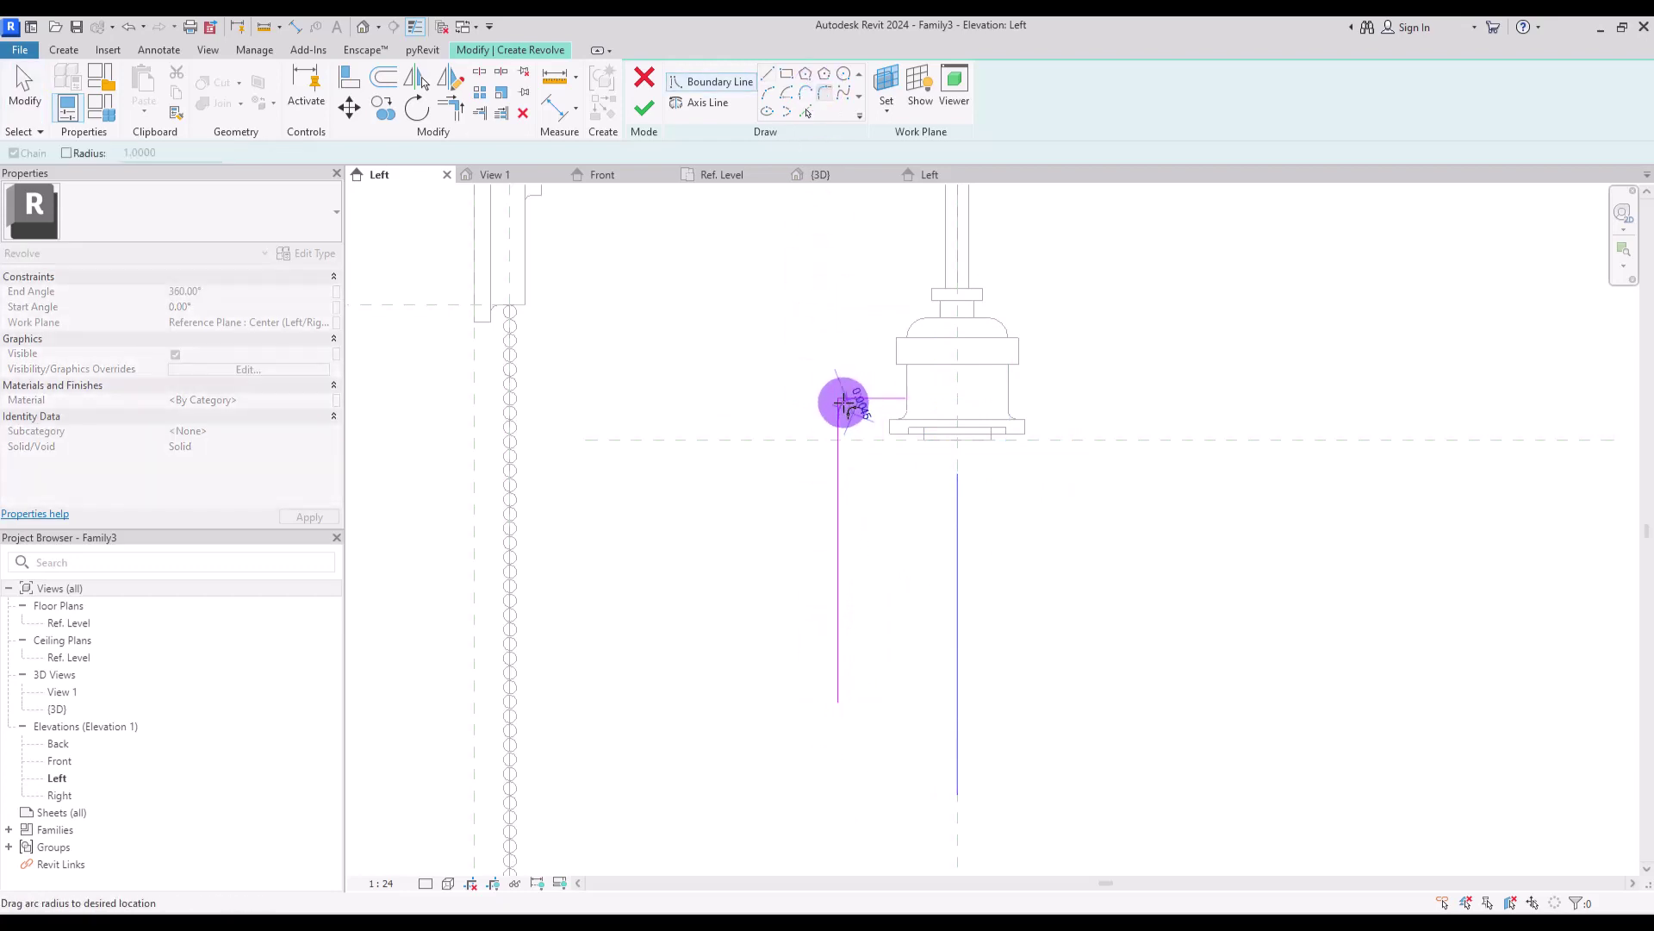
click(844, 424)
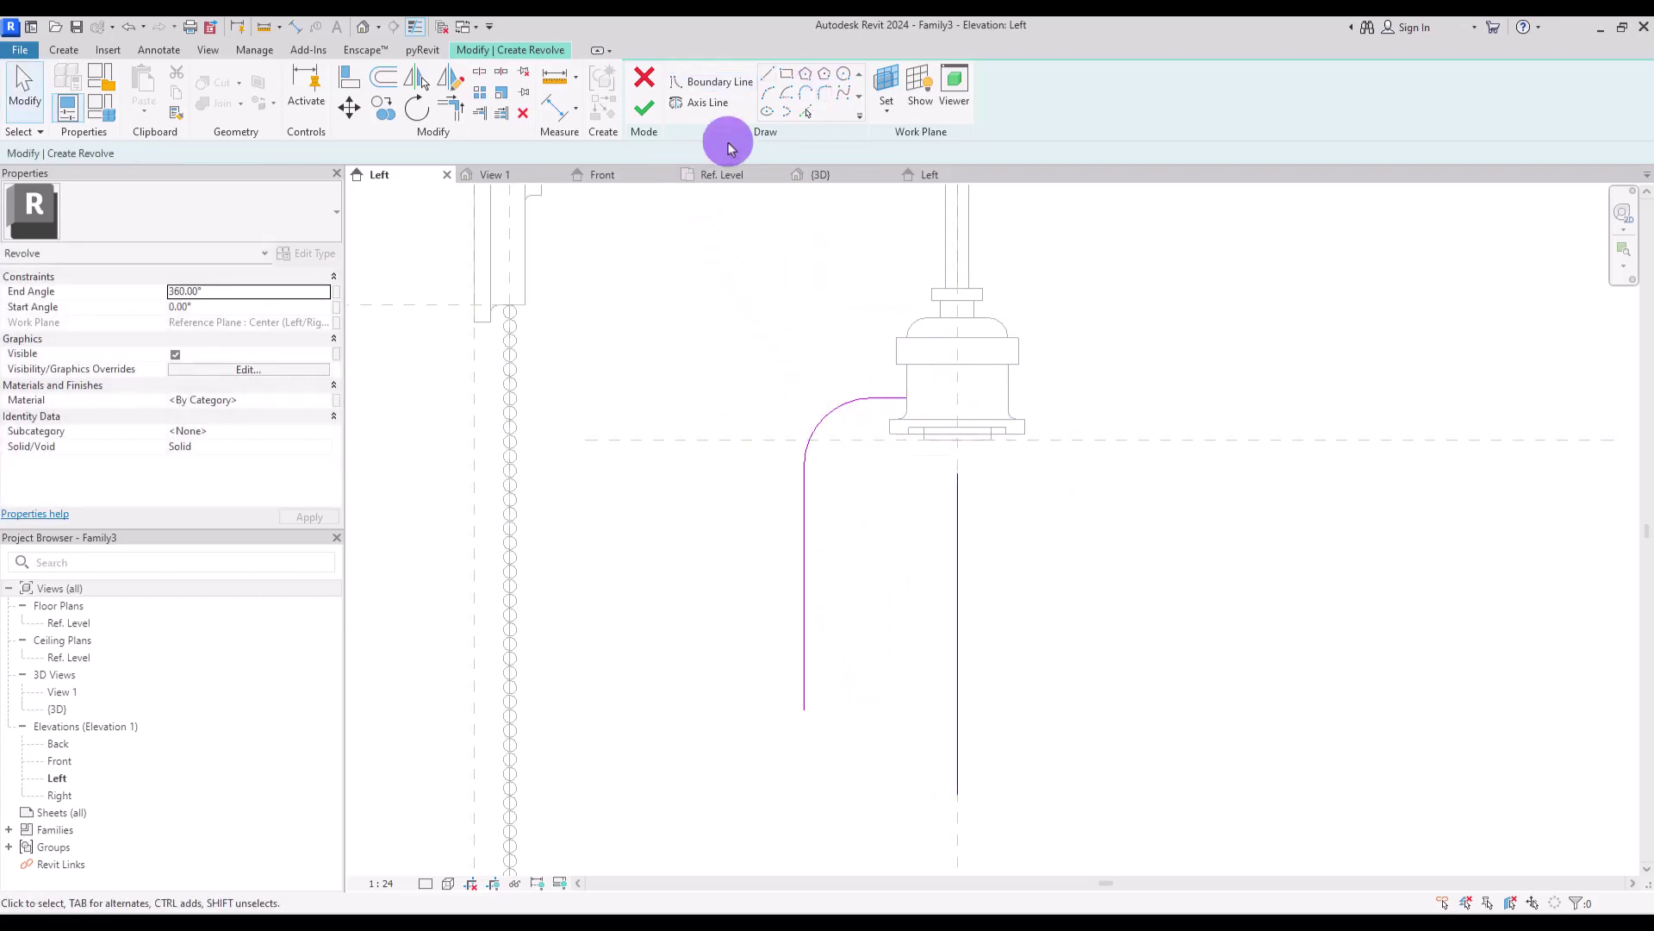
Offset the whole shade boundary chain outward by 0.0020 to give the profile its thickness.
click(808, 114)
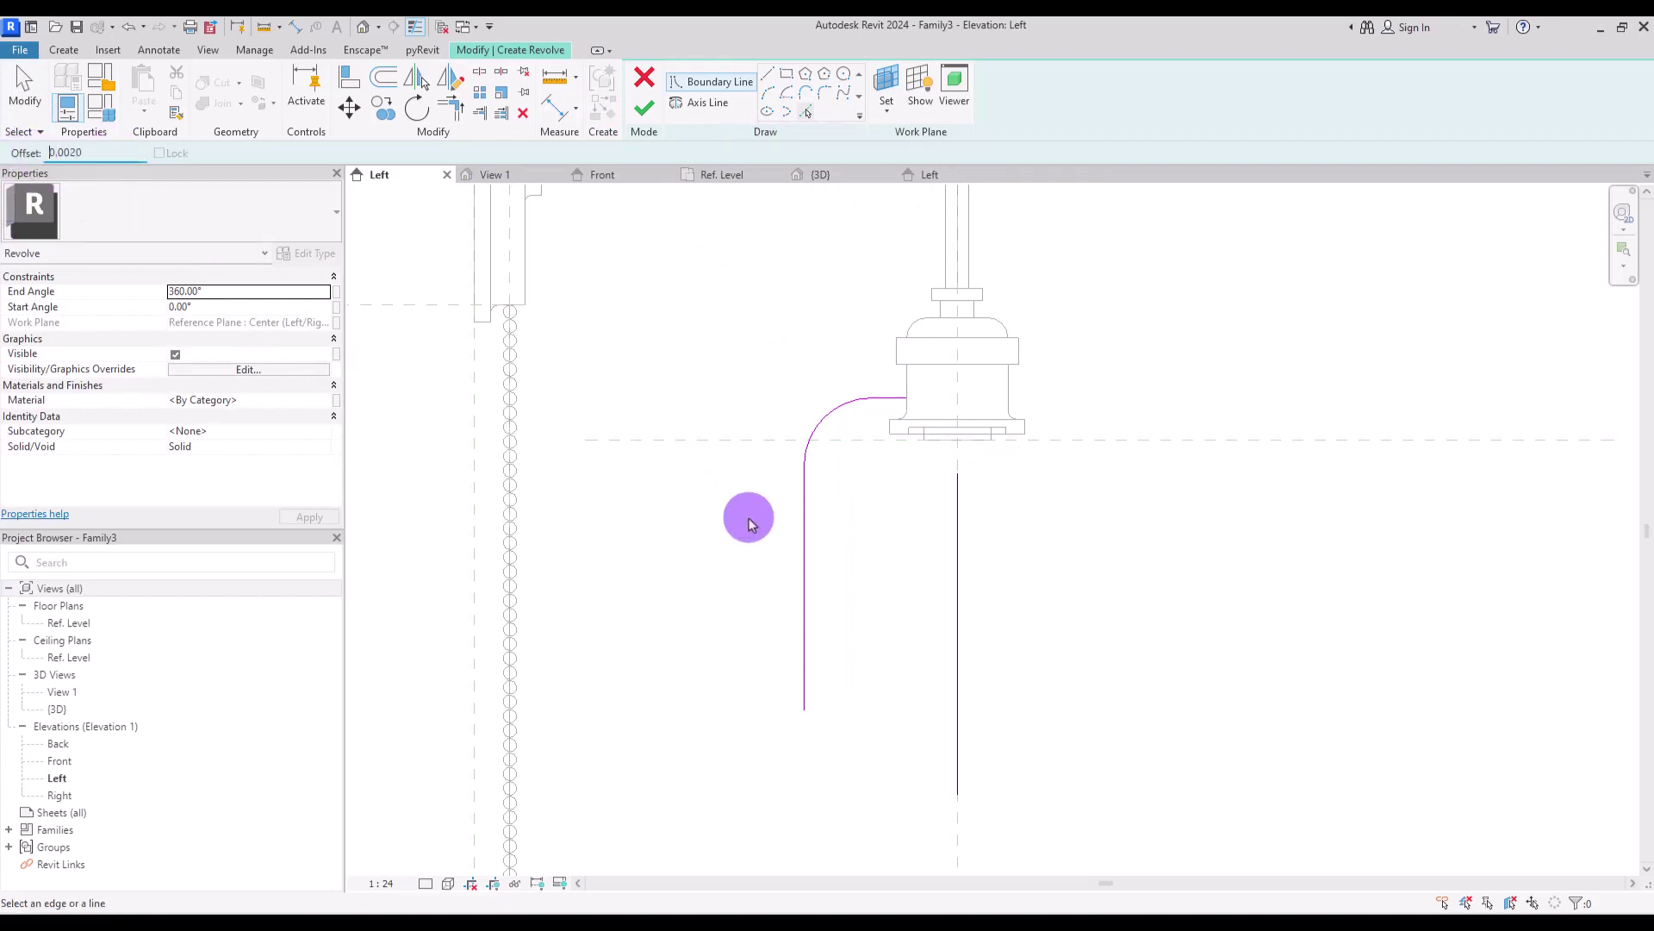
click(801, 545)
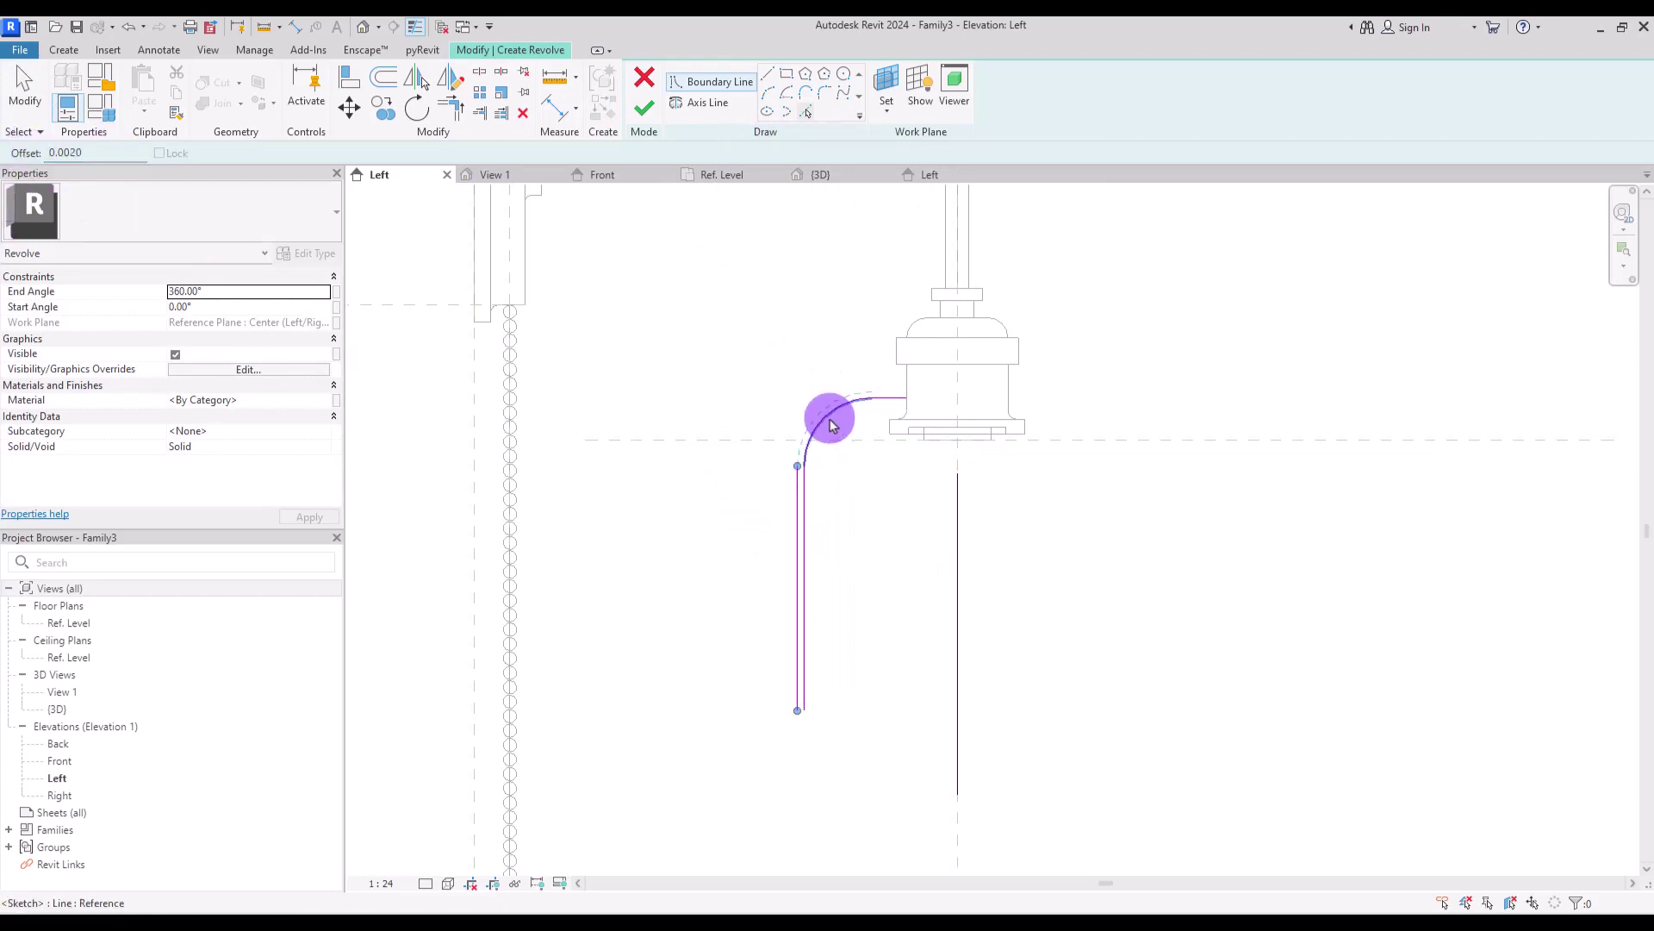
click(887, 407)
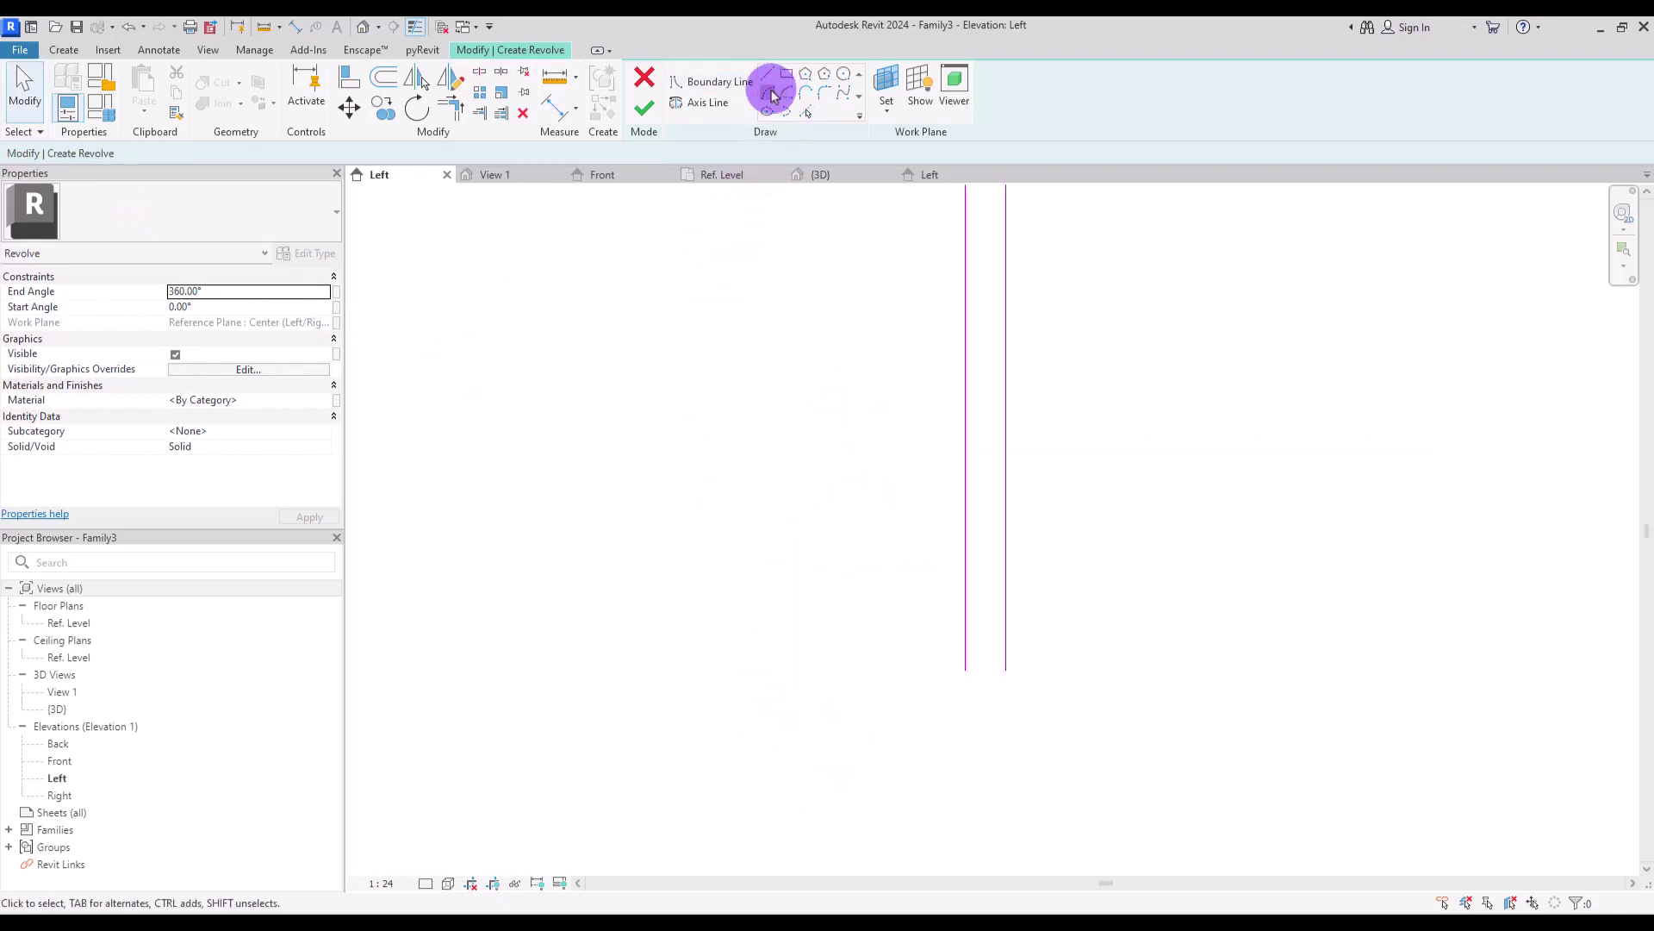
Close the lower end of the shade profile with a bulging arc of about 0.0018 radius.
click(773, 94)
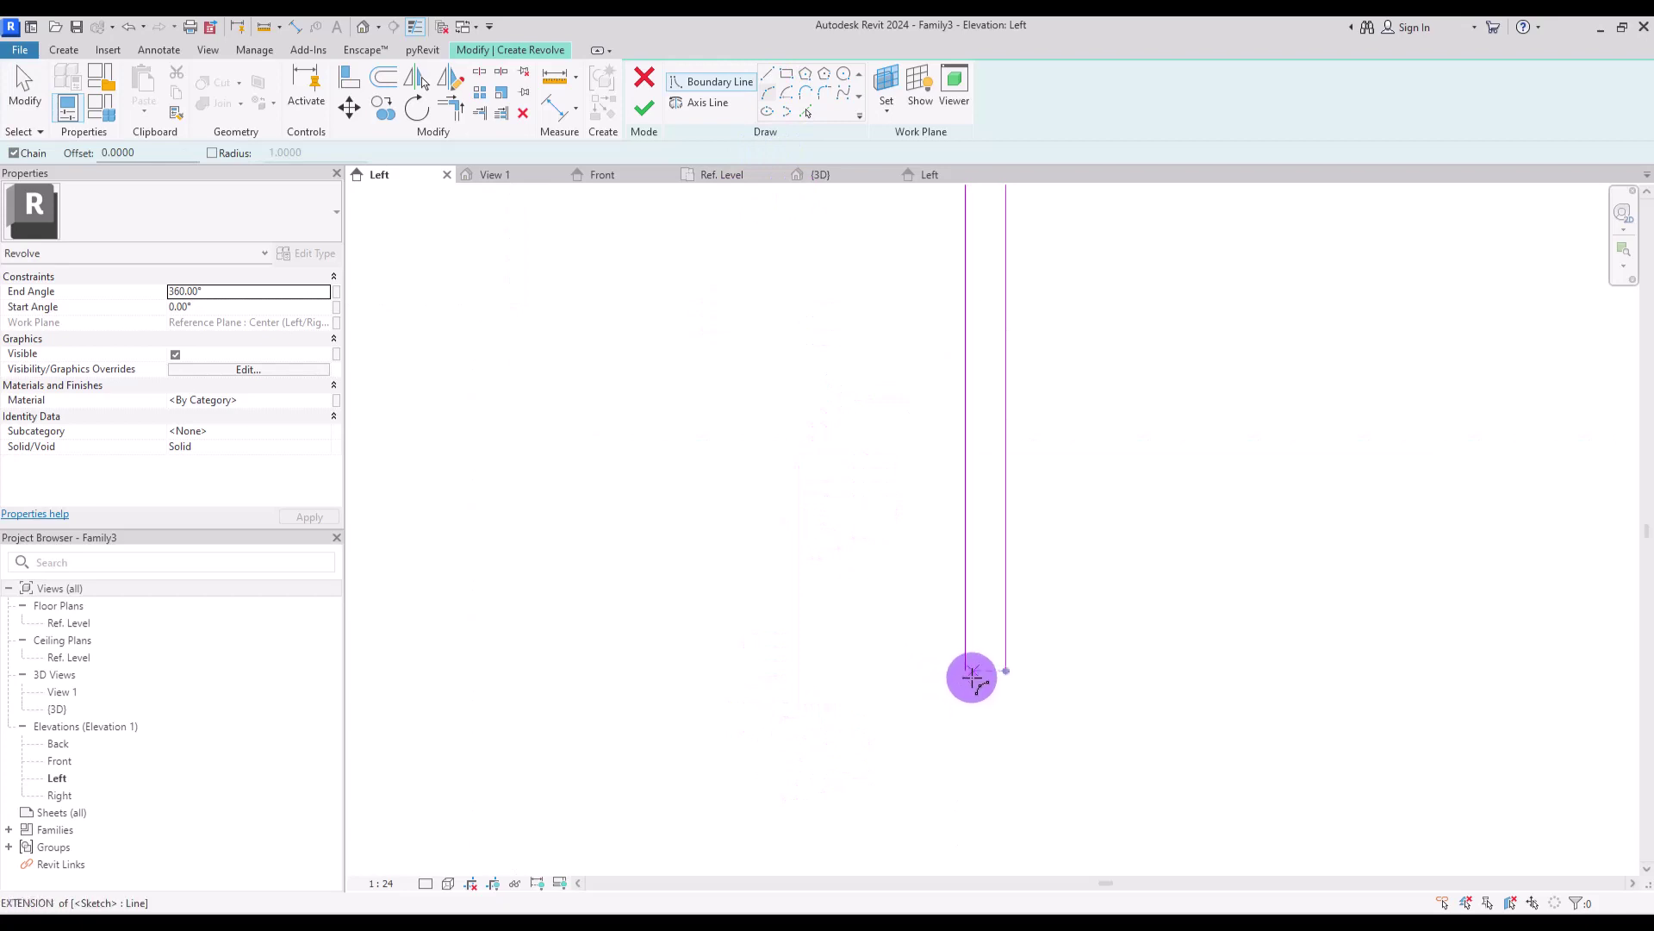
click(965, 670)
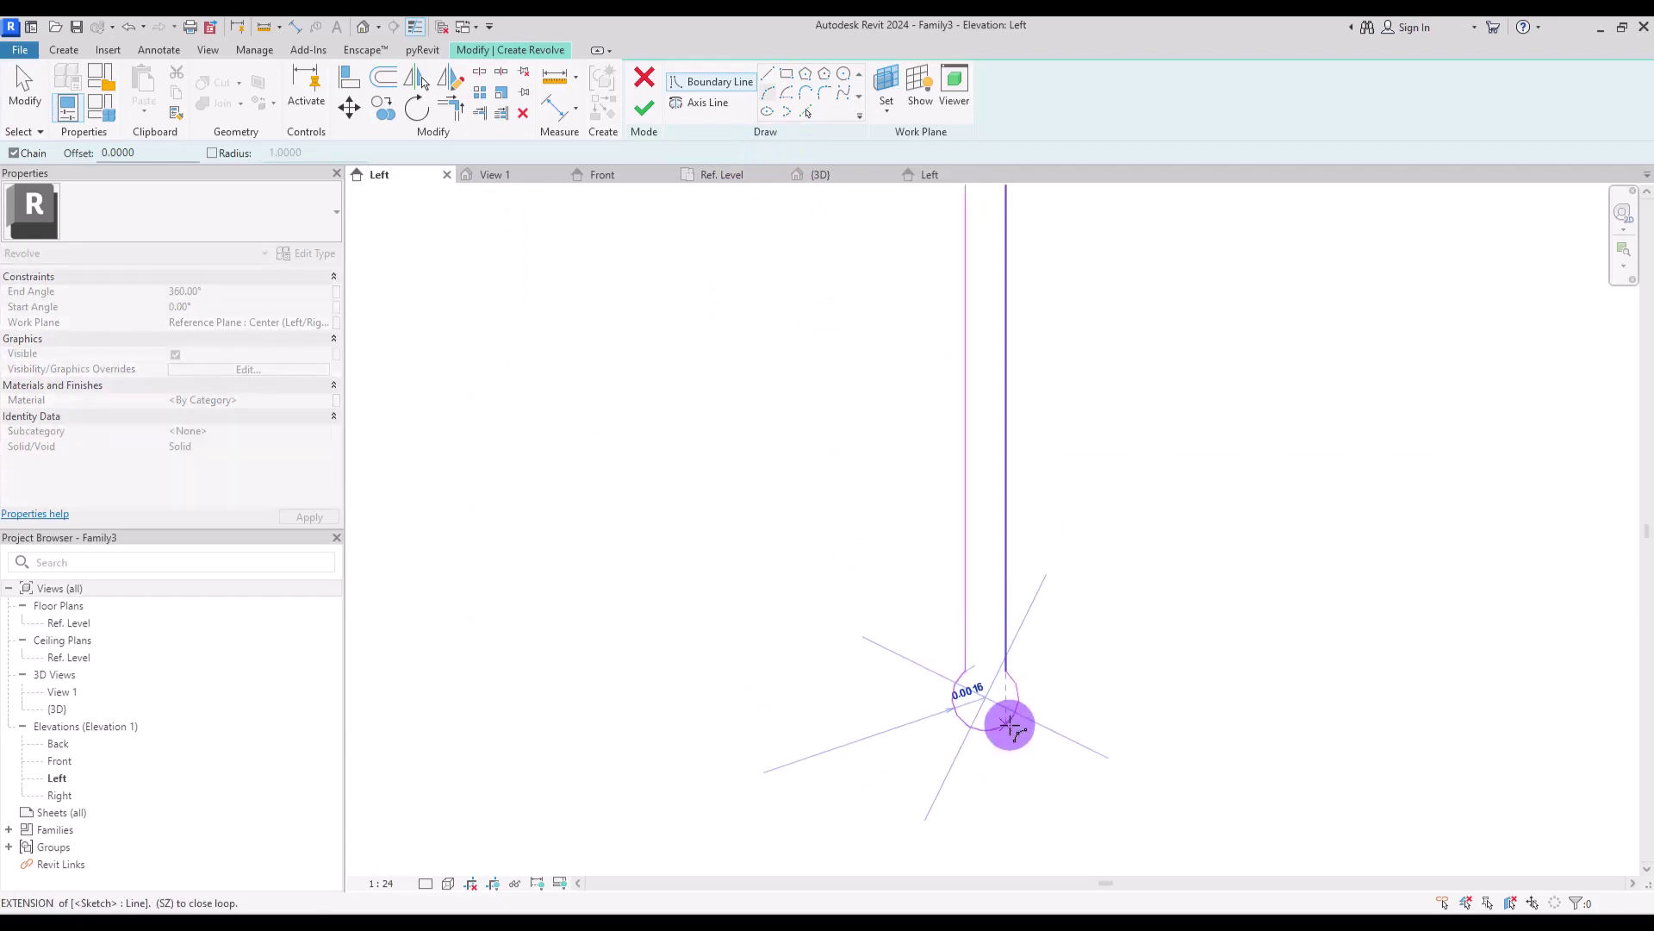
click(1009, 731)
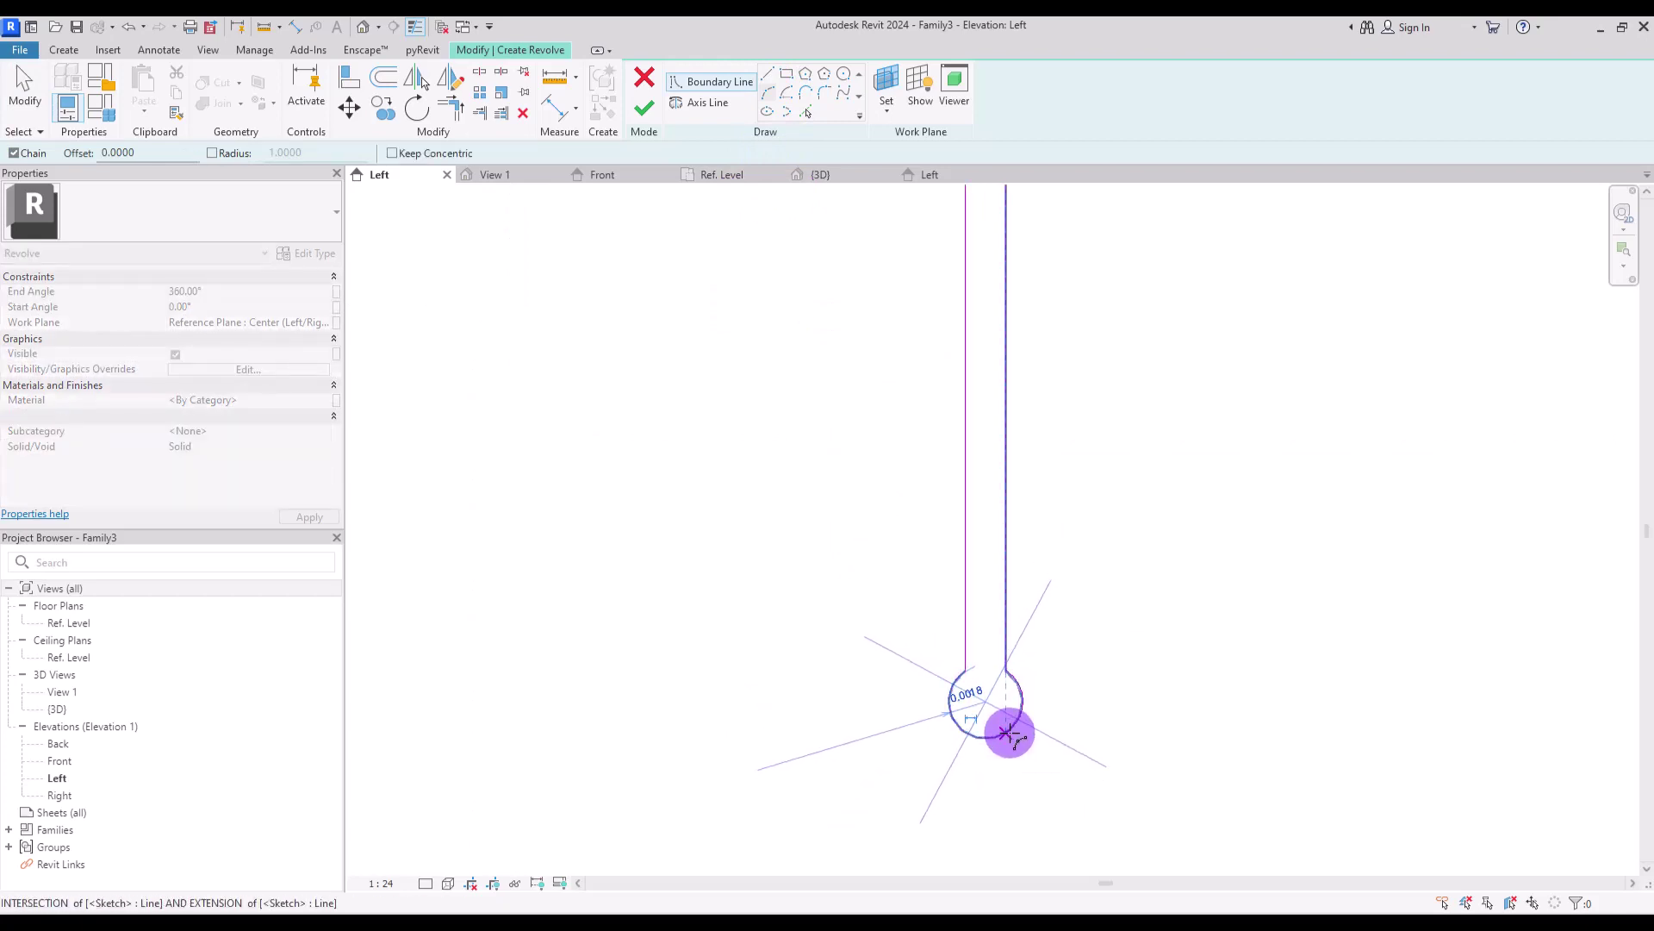
key(Escape)
Close the open end of the shade profile beside the end piece with a short vertical line and finish the revolve.
middle_drag(1137, 345, 1026, 732)
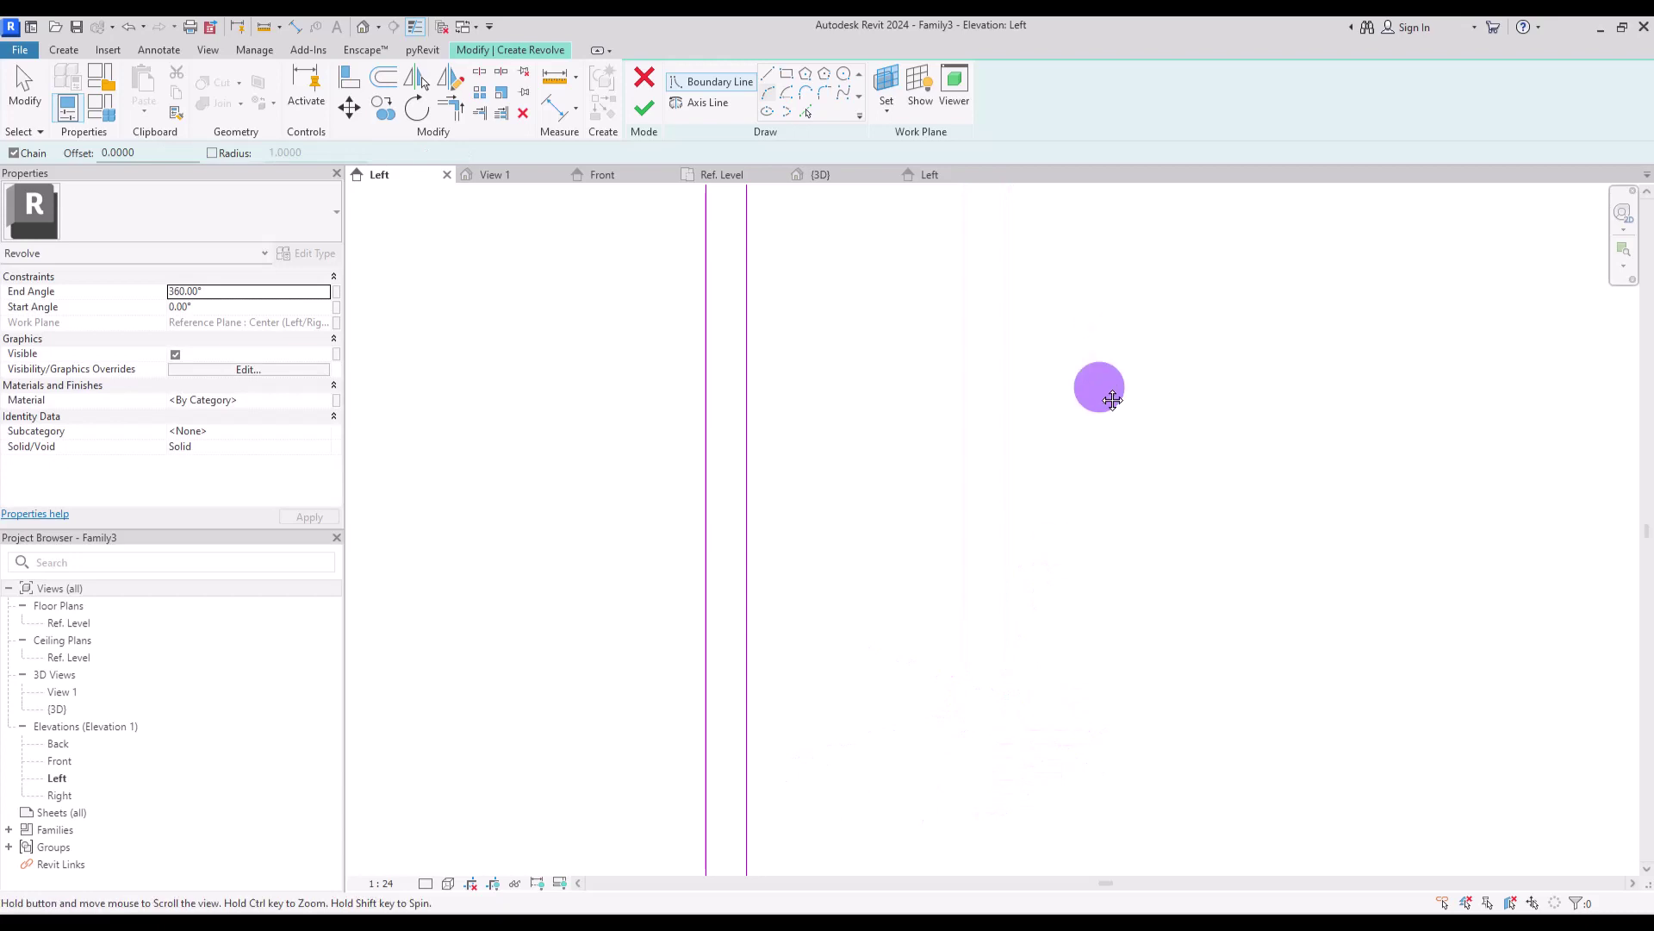
middle_drag(1129, 414, 1052, 801)
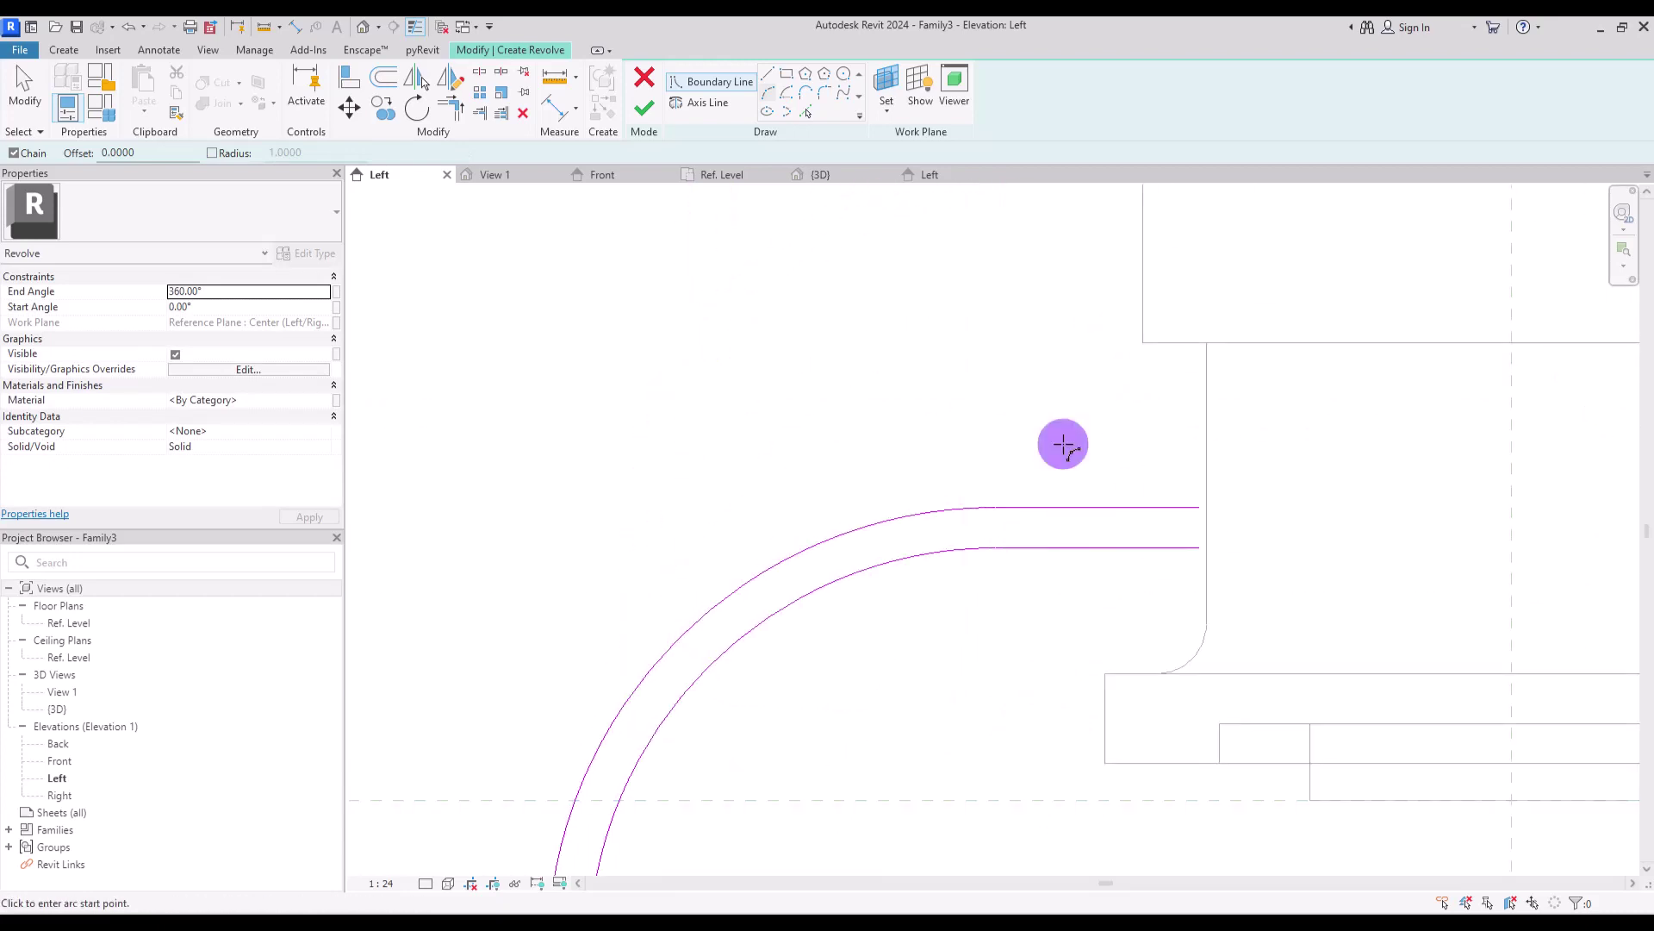
click(762, 74)
click(1198, 504)
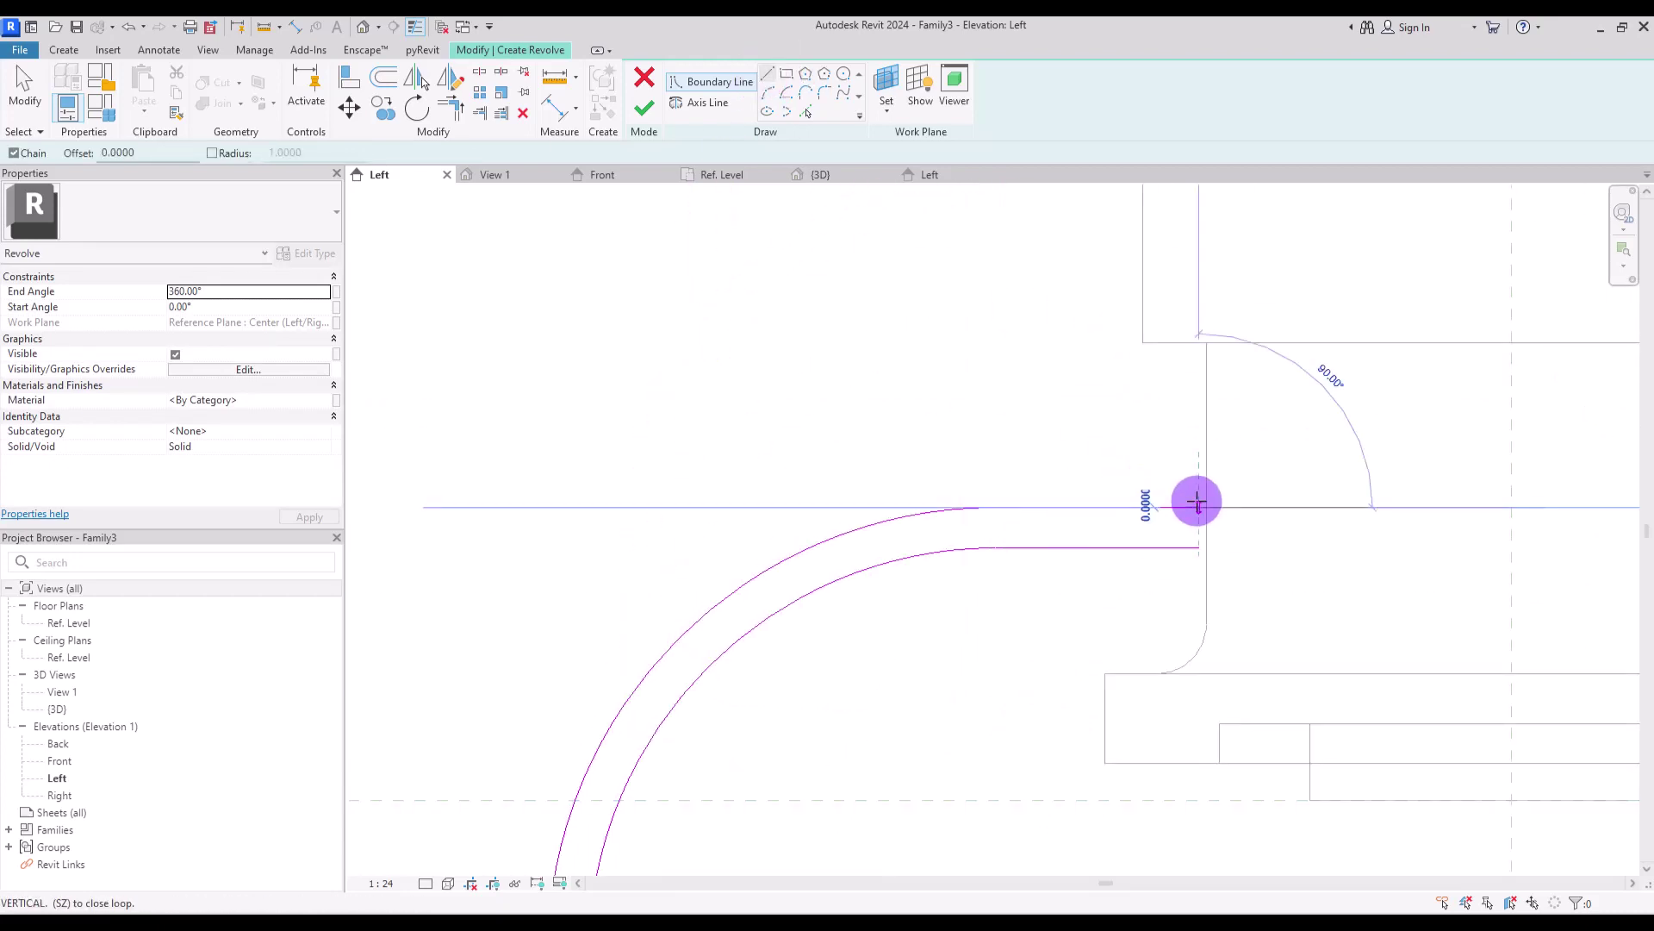
click(1196, 548)
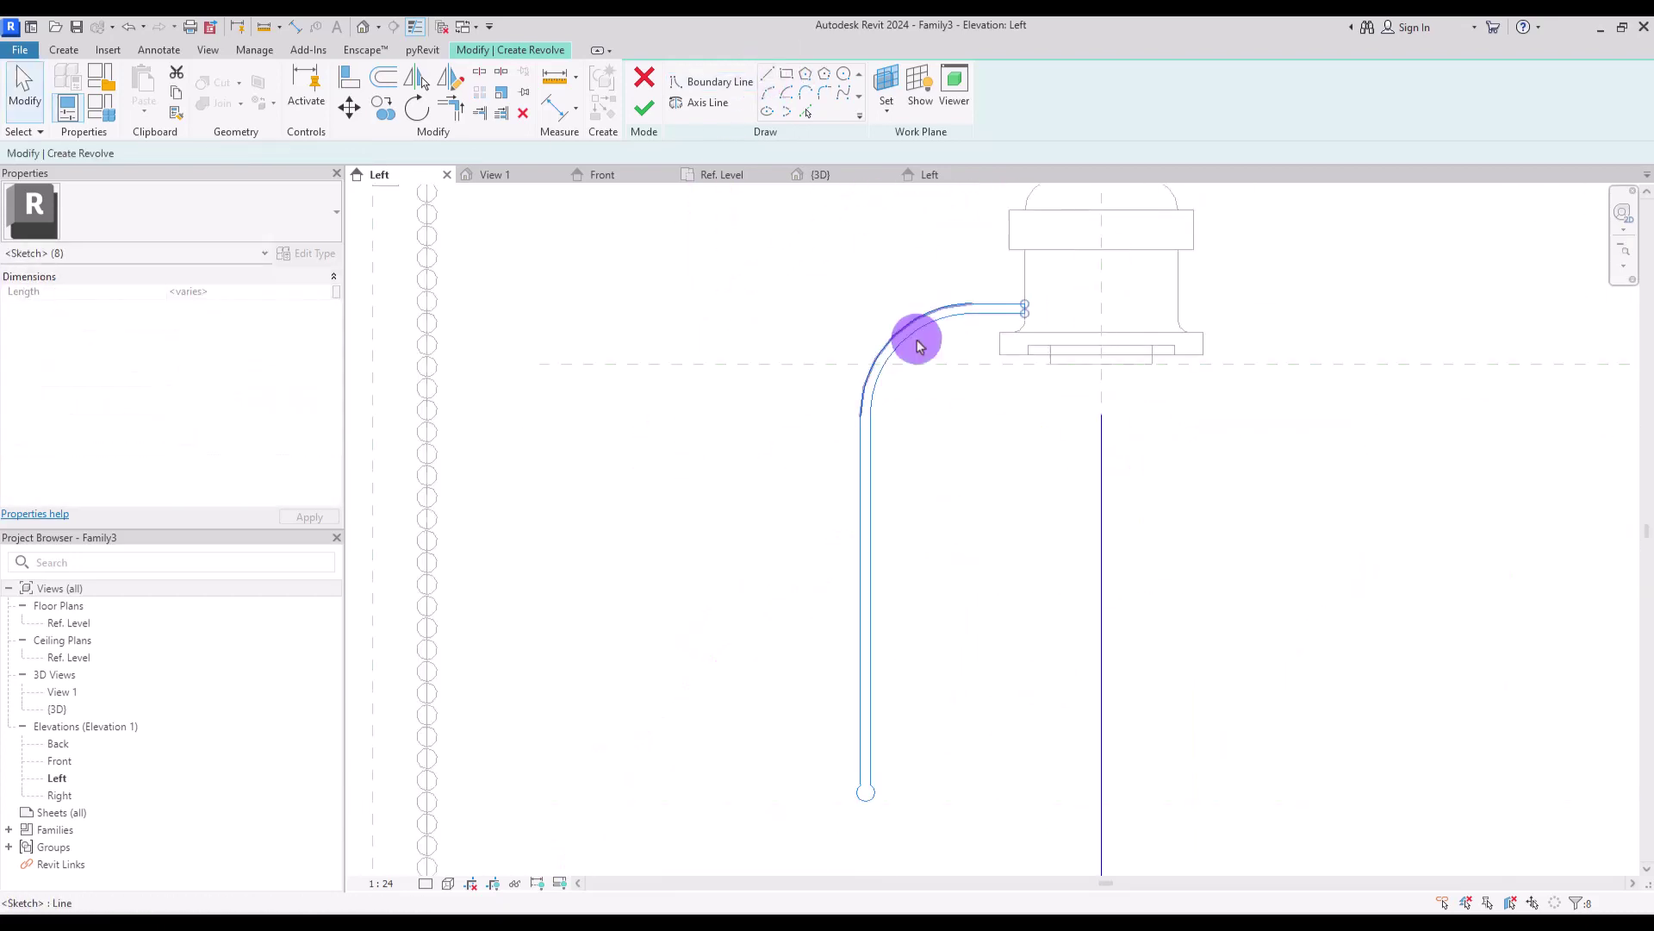
click(982, 486)
click(645, 109)
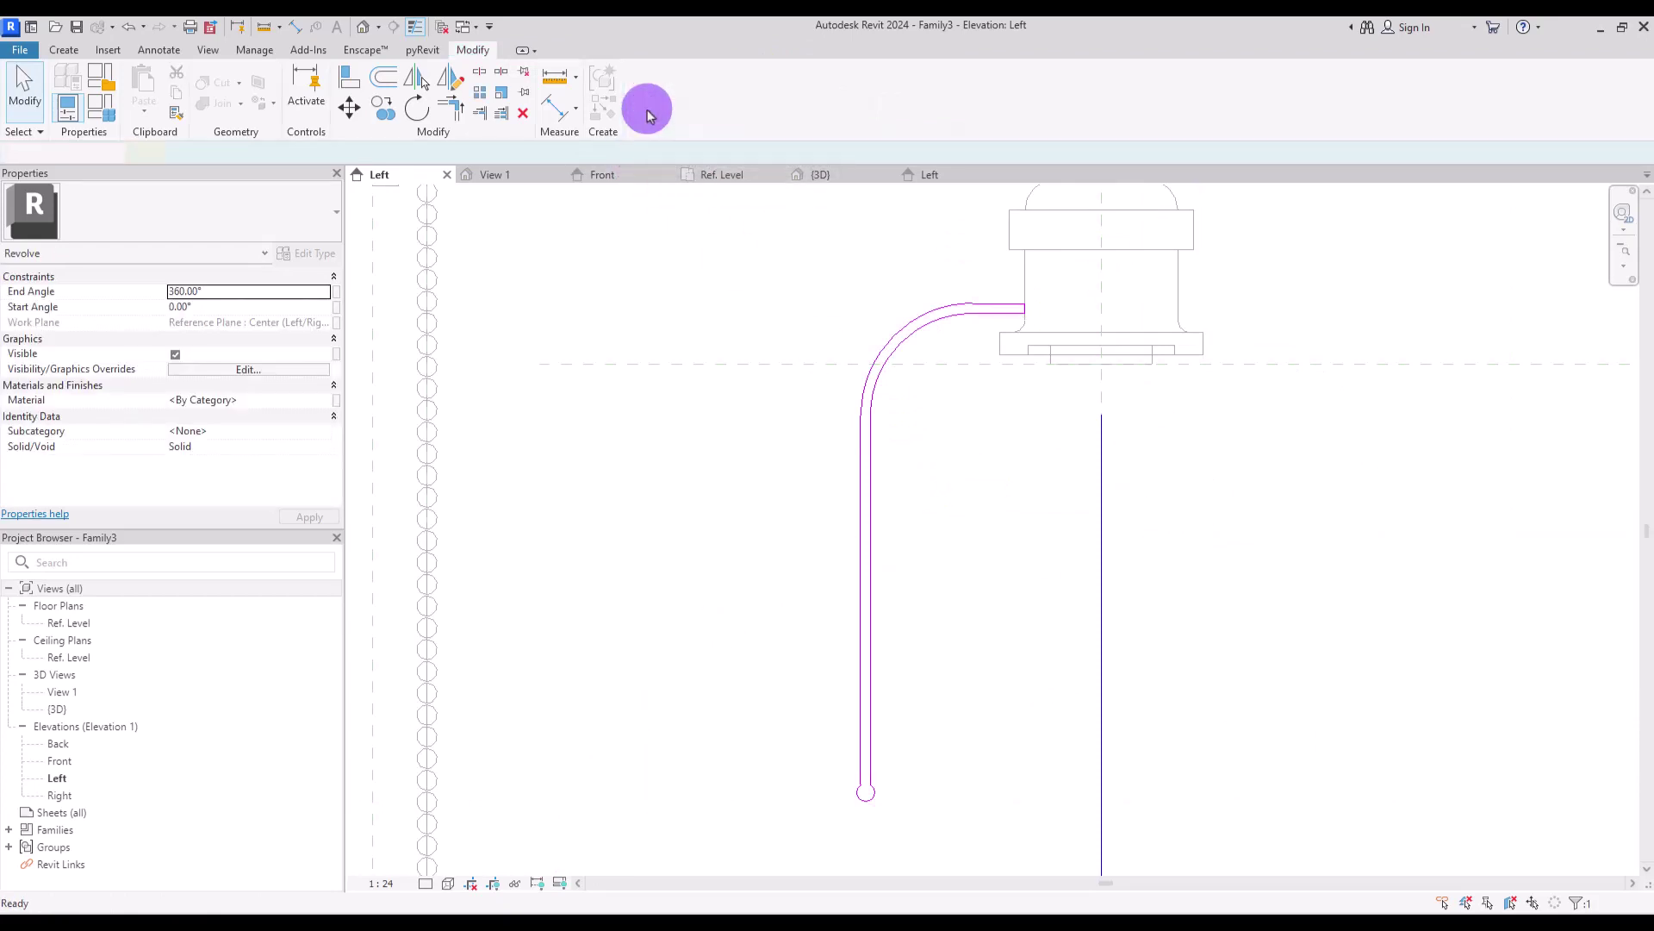
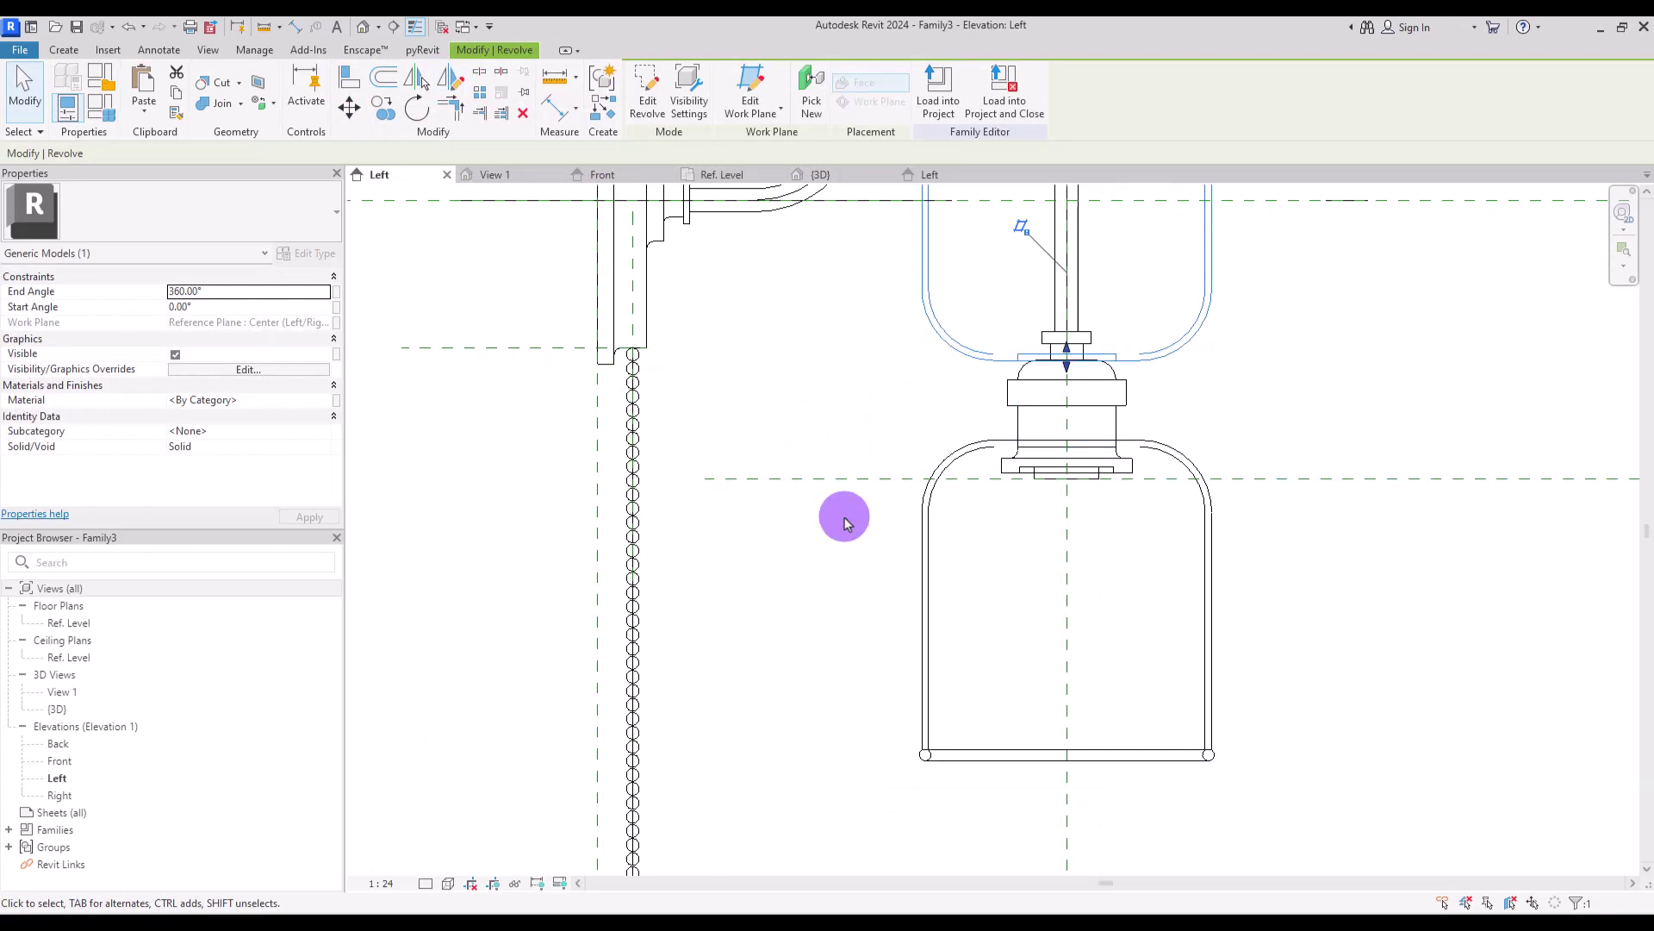
Edit the mirrored upper shade's revolve and delete the second wall line and closing segments, leaving one chain of two lines and an arc.
click(647, 93)
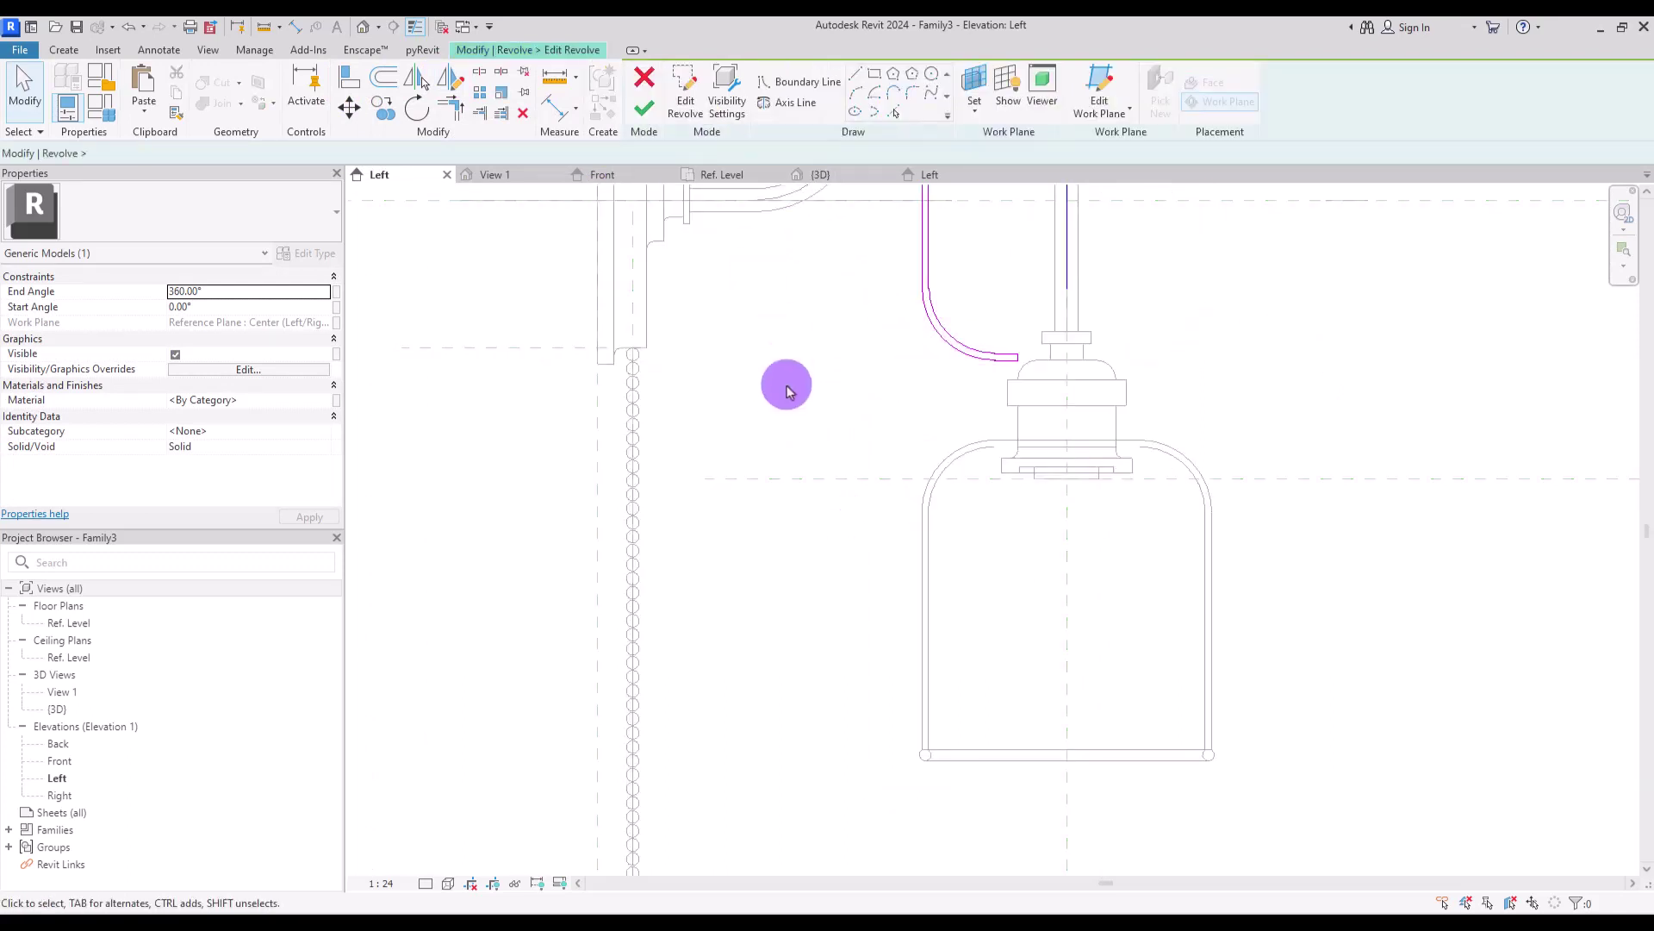
middle_drag(906, 375, 871, 603)
click(907, 568)
key(Delete)
click(957, 590)
key(Delete)
click(886, 512)
key(Delete)
click(891, 269)
key(Delete)
mouse_move(857, 250)
mouse_down()
mouse_move(953, 580)
mouse_move(1022, 617)
mouse_up()
click(1037, 566)
click(1006, 572)
click(915, 648)
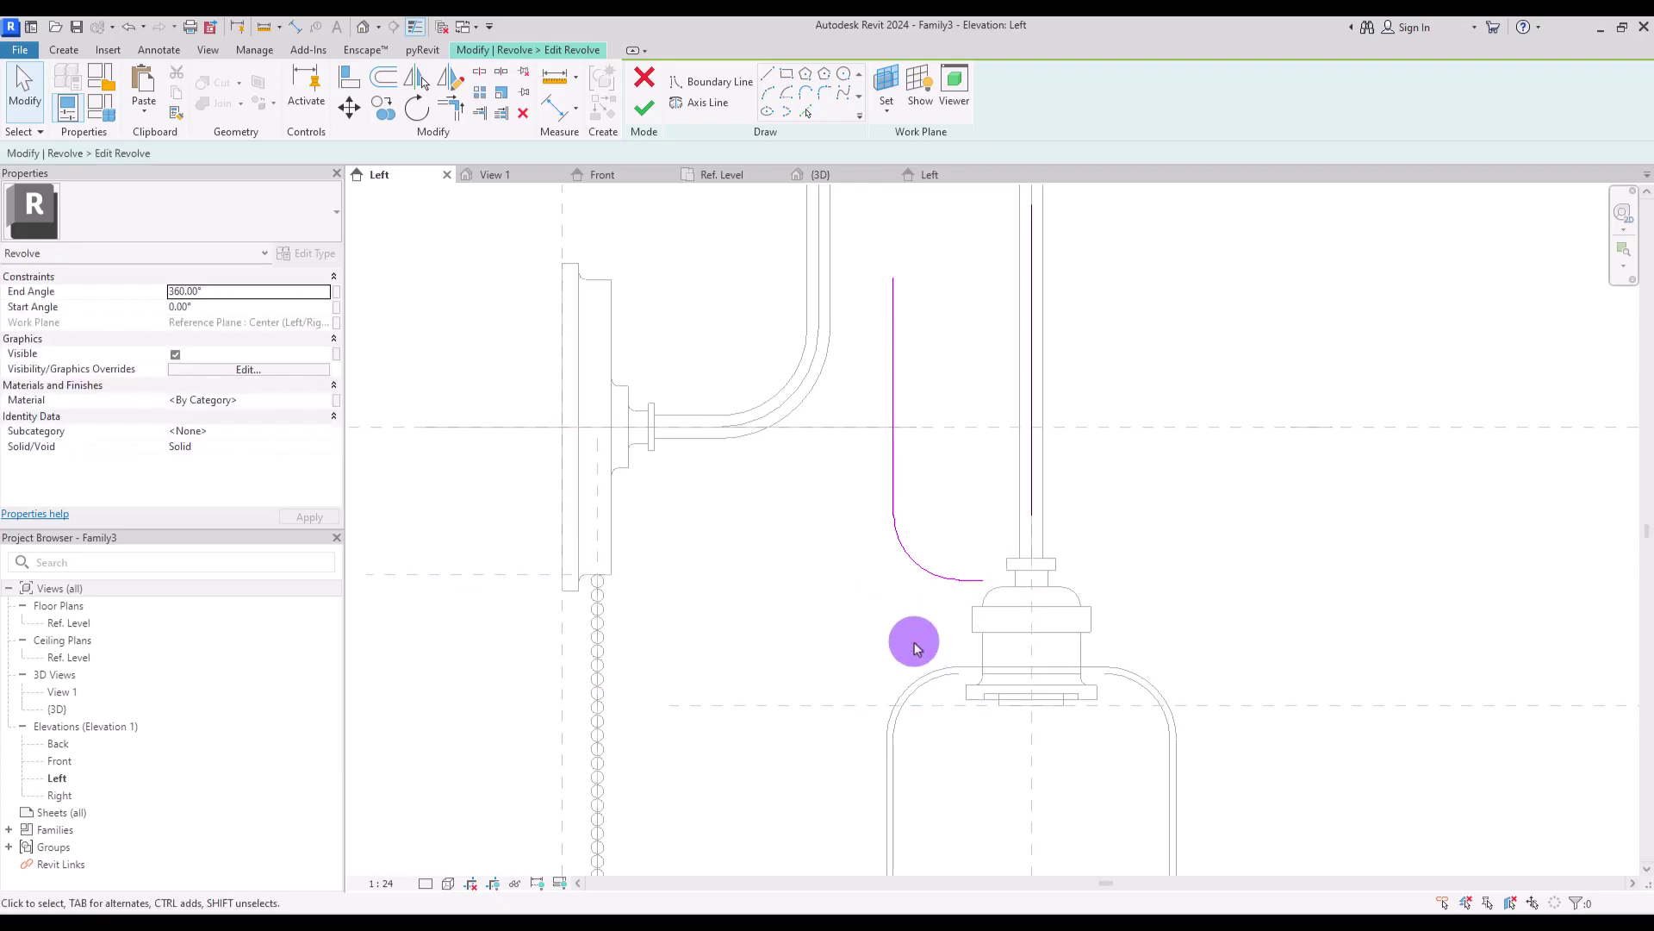
Scale the remaining boundary chain down graphically, using its end nearest the axis as the base point.
mouse_move(844, 642)
mouse_down()
mouse_move(986, 517)
mouse_move(1030, 270)
mouse_move(1004, 250)
mouse_up()
click(502, 92)
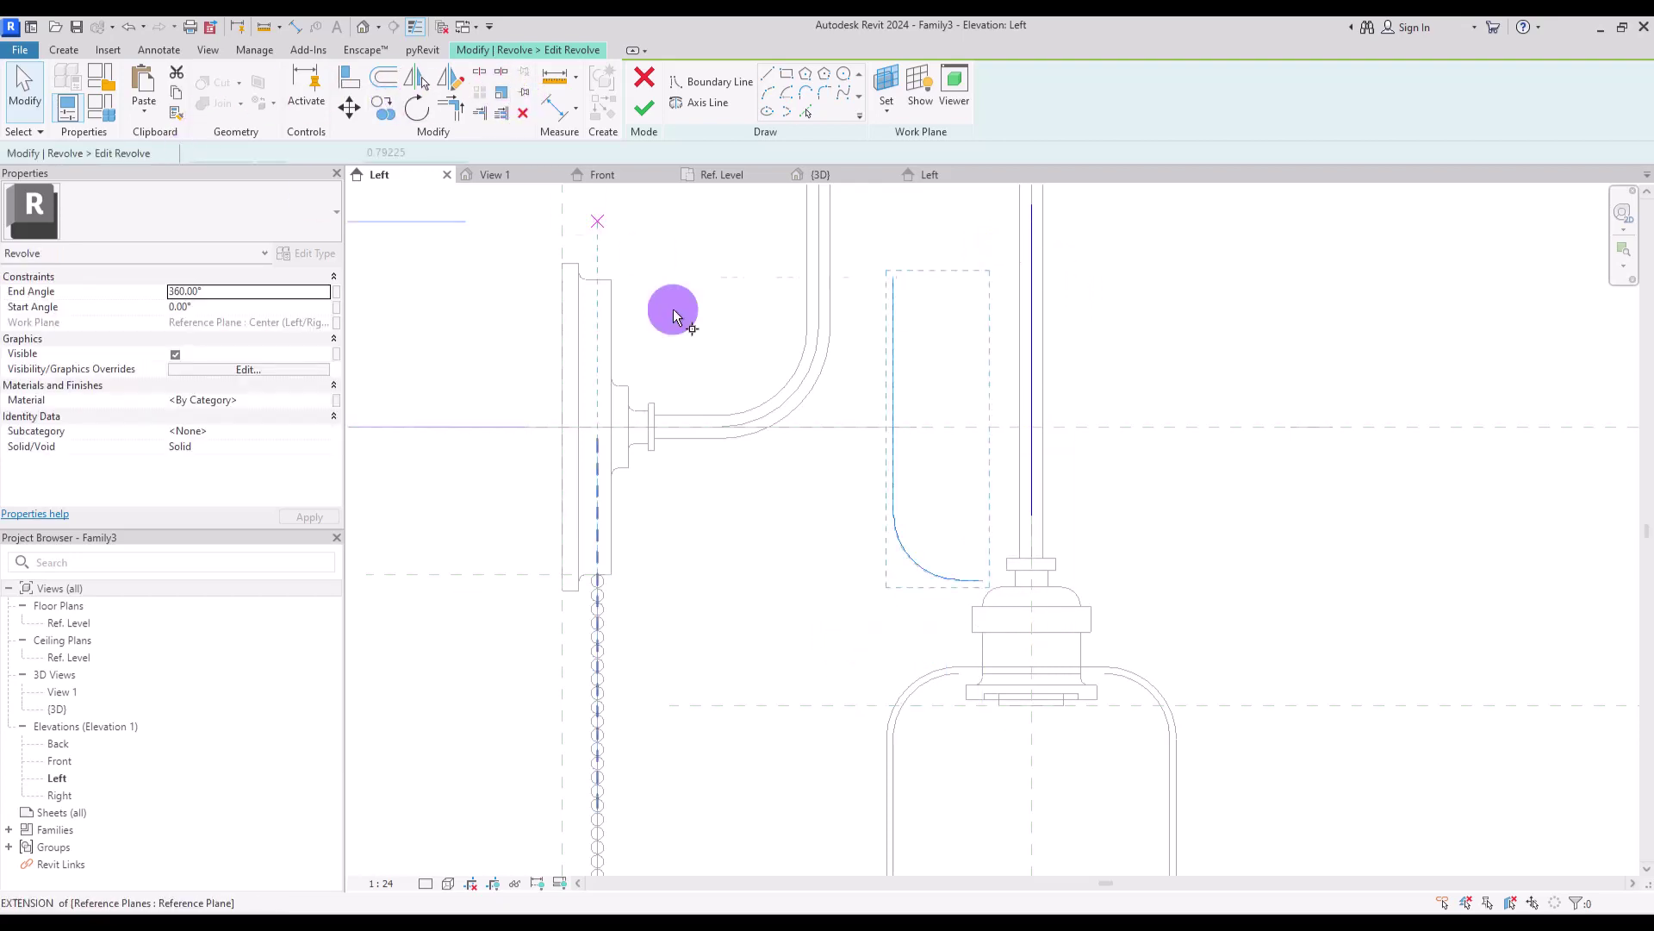
click(982, 580)
click(984, 362)
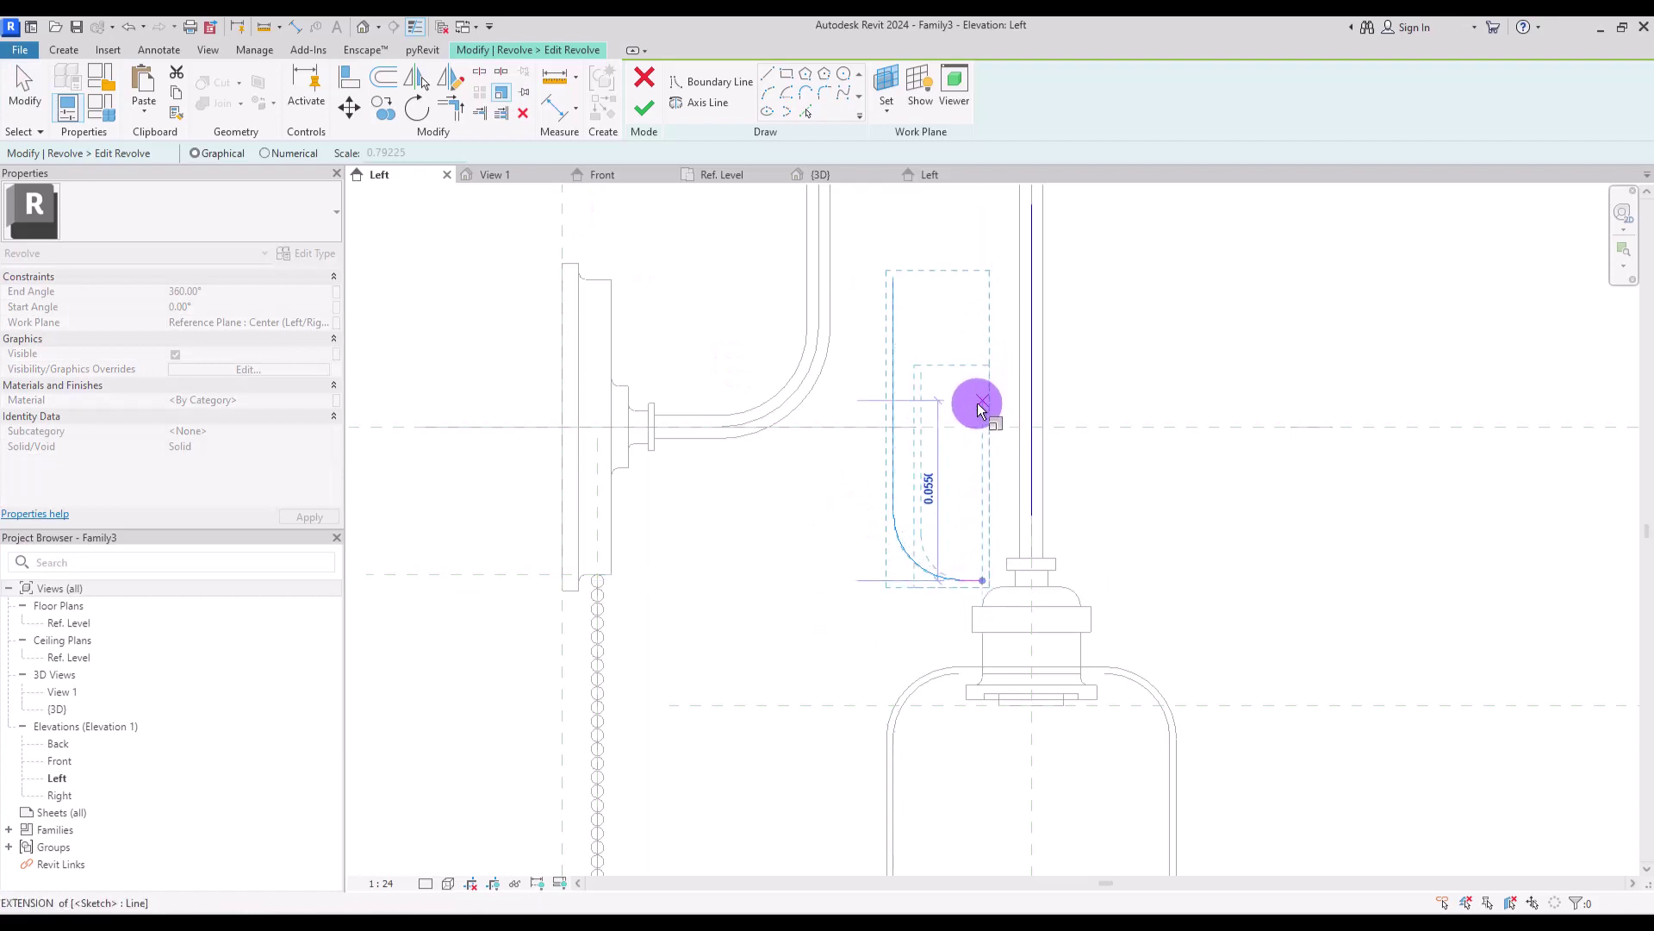
click(974, 407)
key(Escape)
Shorten the chain's vertical line to the Ref. Level line and move the whole chain against the narrow neck above the end piece.
click(915, 404)
mouse_move(915, 371)
mouse_down()
mouse_move(897, 455)
mouse_move(917, 431)
mouse_up()
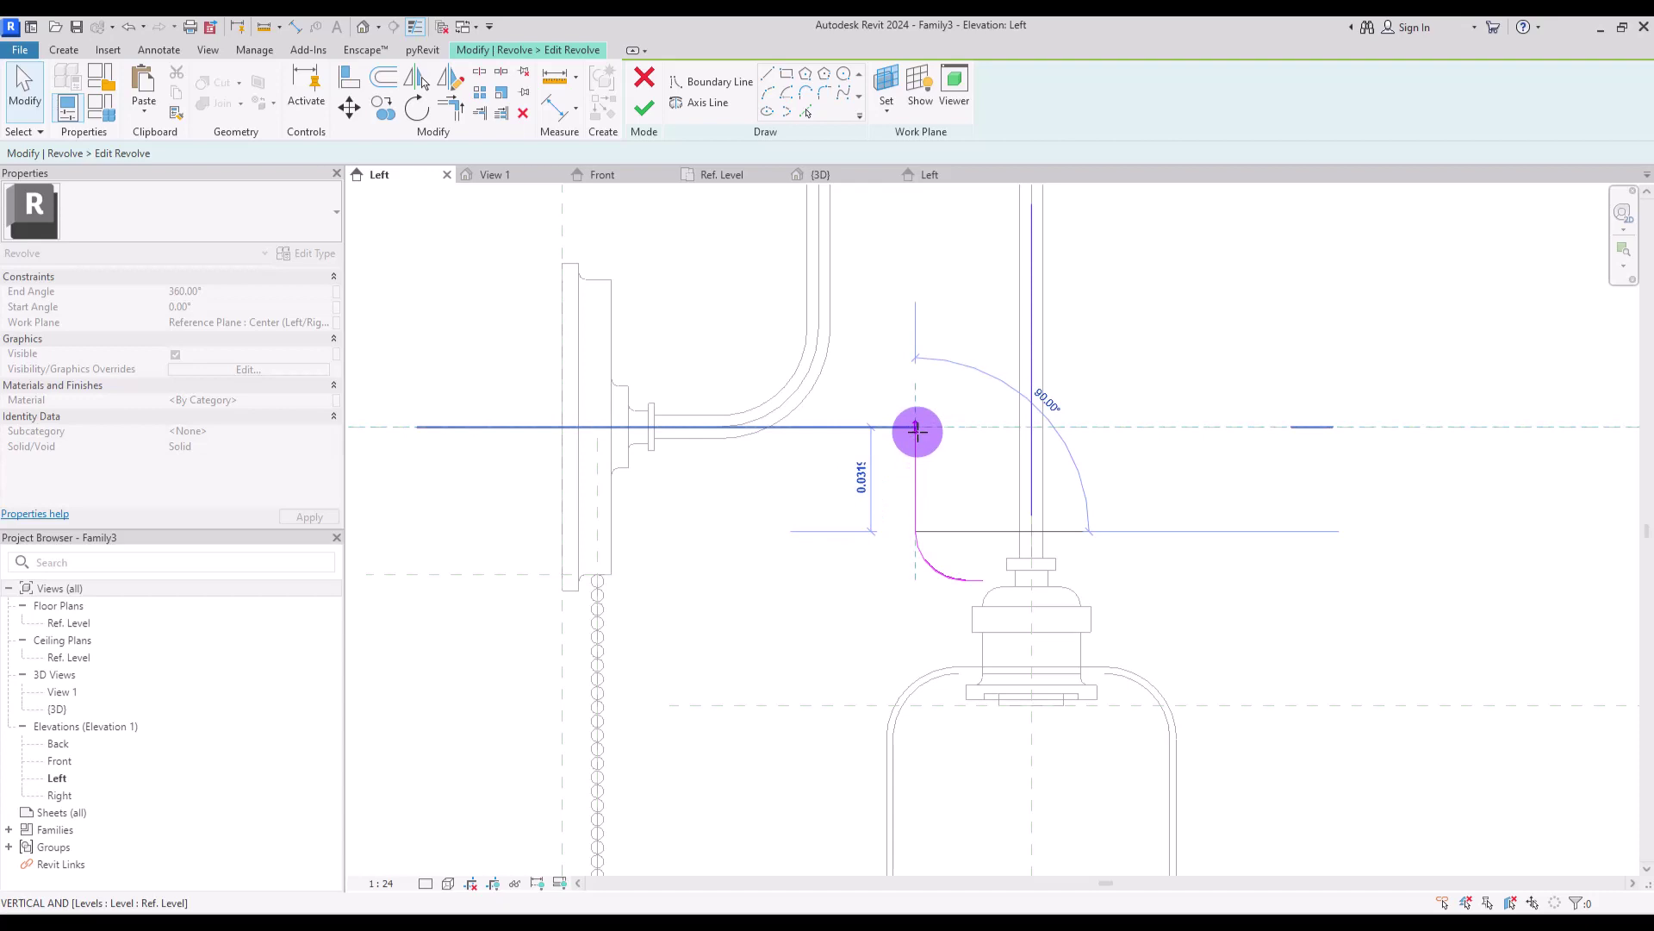
mouse_move(821, 616)
mouse_down()
mouse_move(894, 580)
mouse_move(1012, 395)
mouse_up()
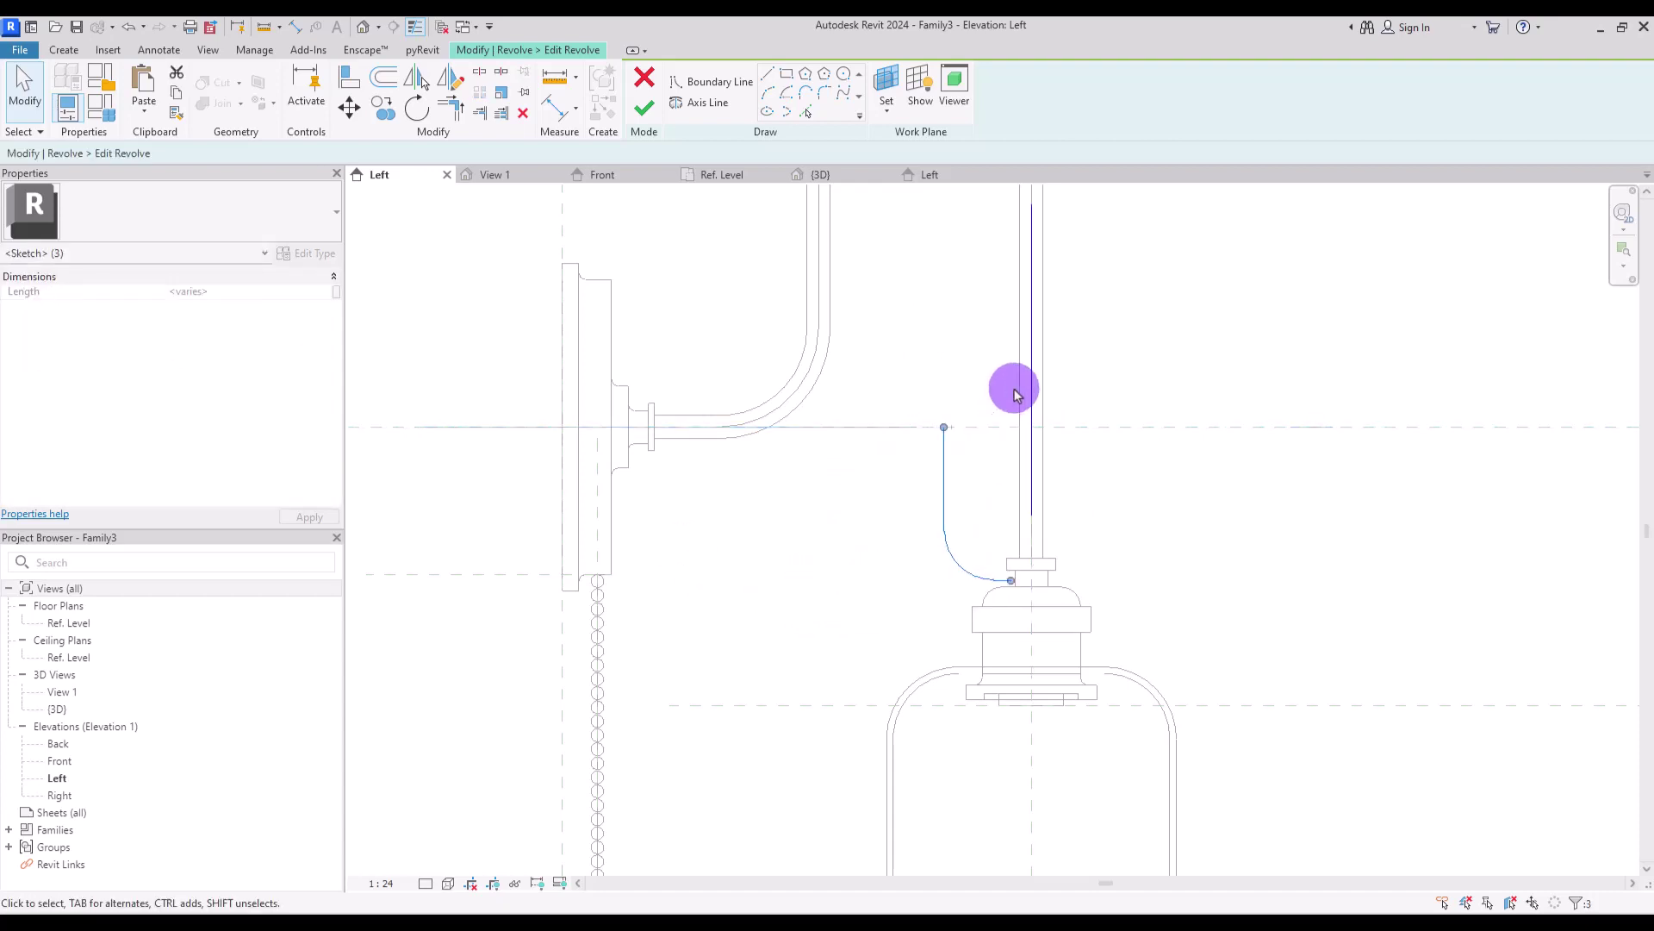
click(1622, 249)
drag(831, 353, 1324, 770)
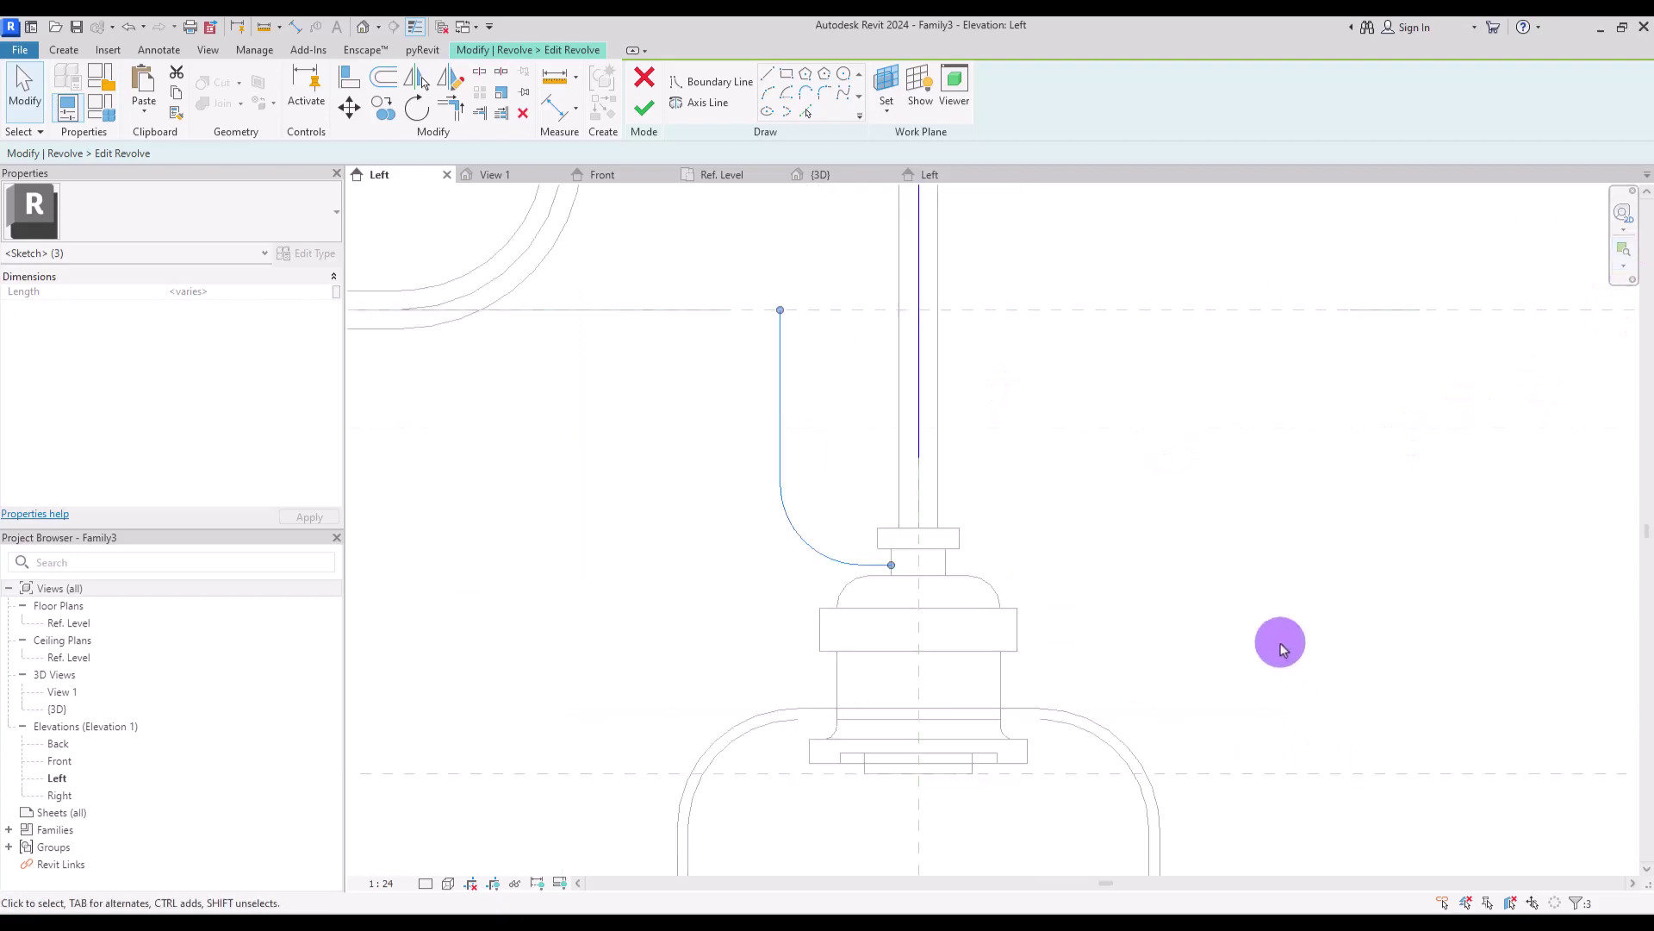
Offset the whole upper cup boundary chain outward by 0.002 to give the profile its thickness.
click(807, 113)
double_click(77, 154)
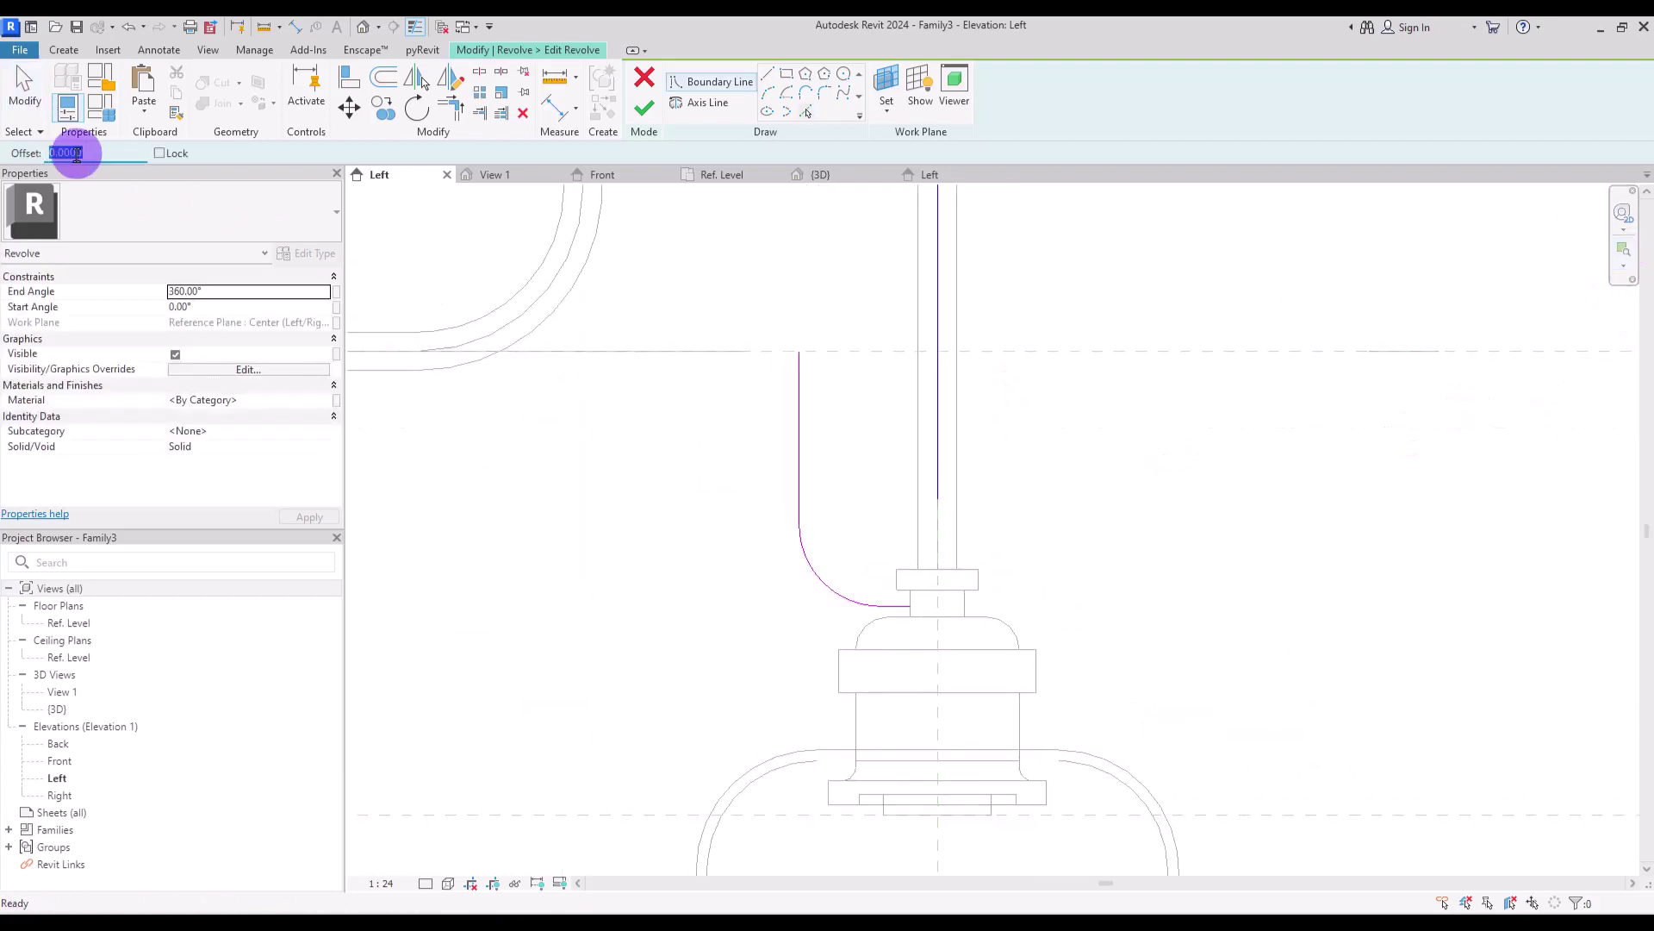
click(64, 153)
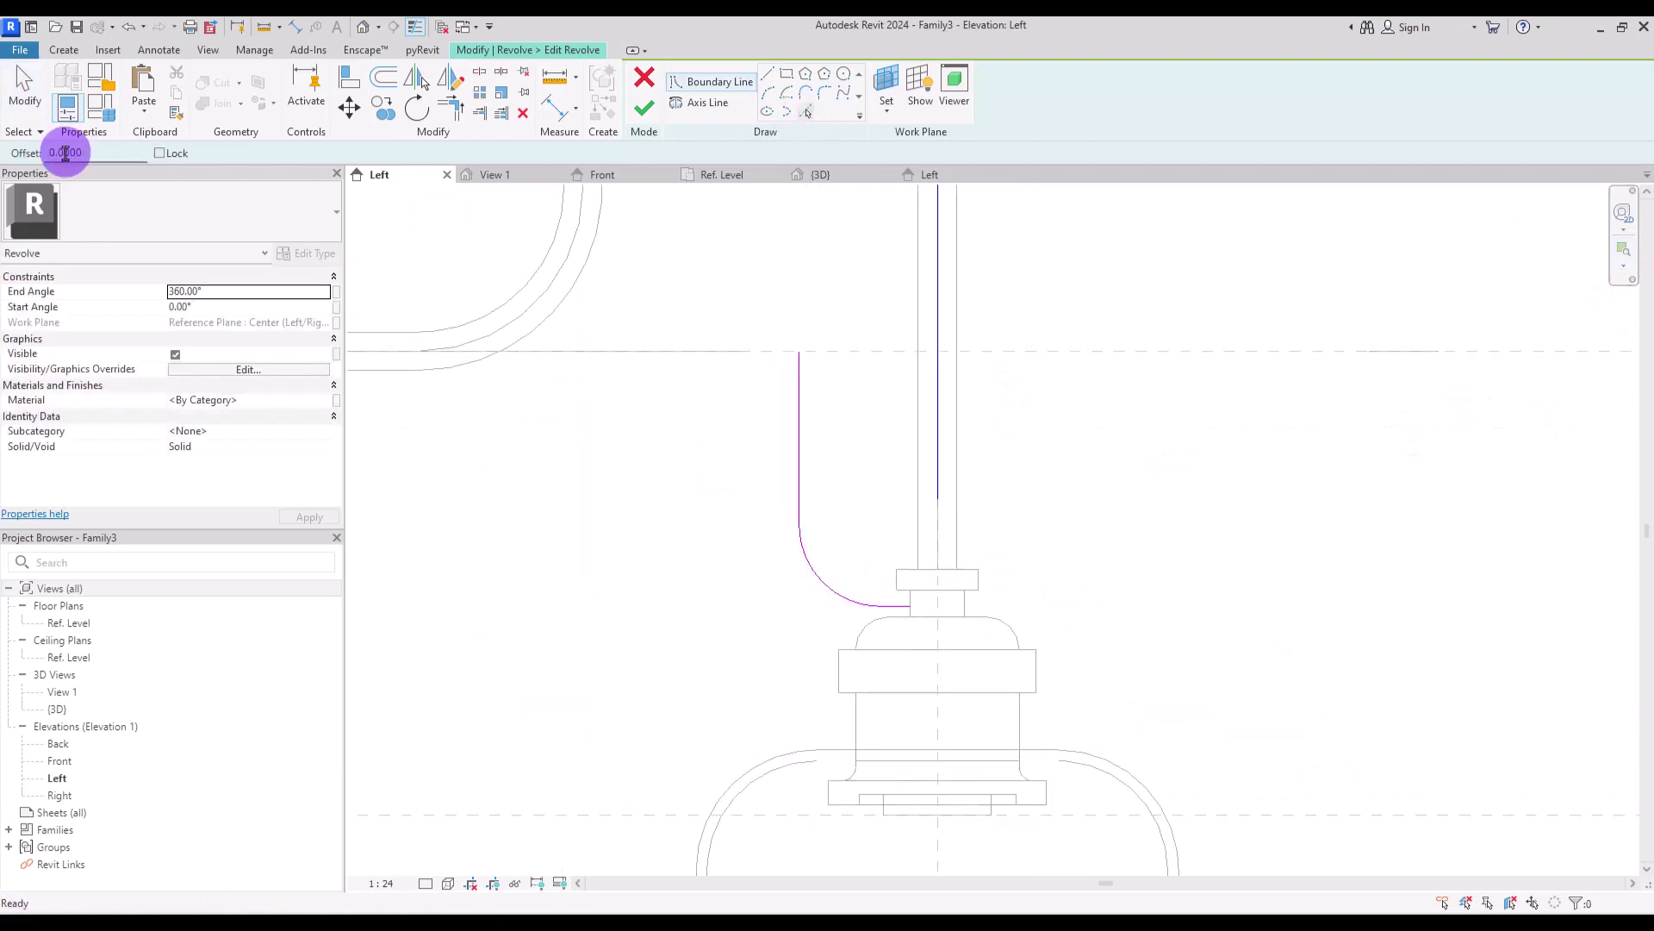
click(67, 153)
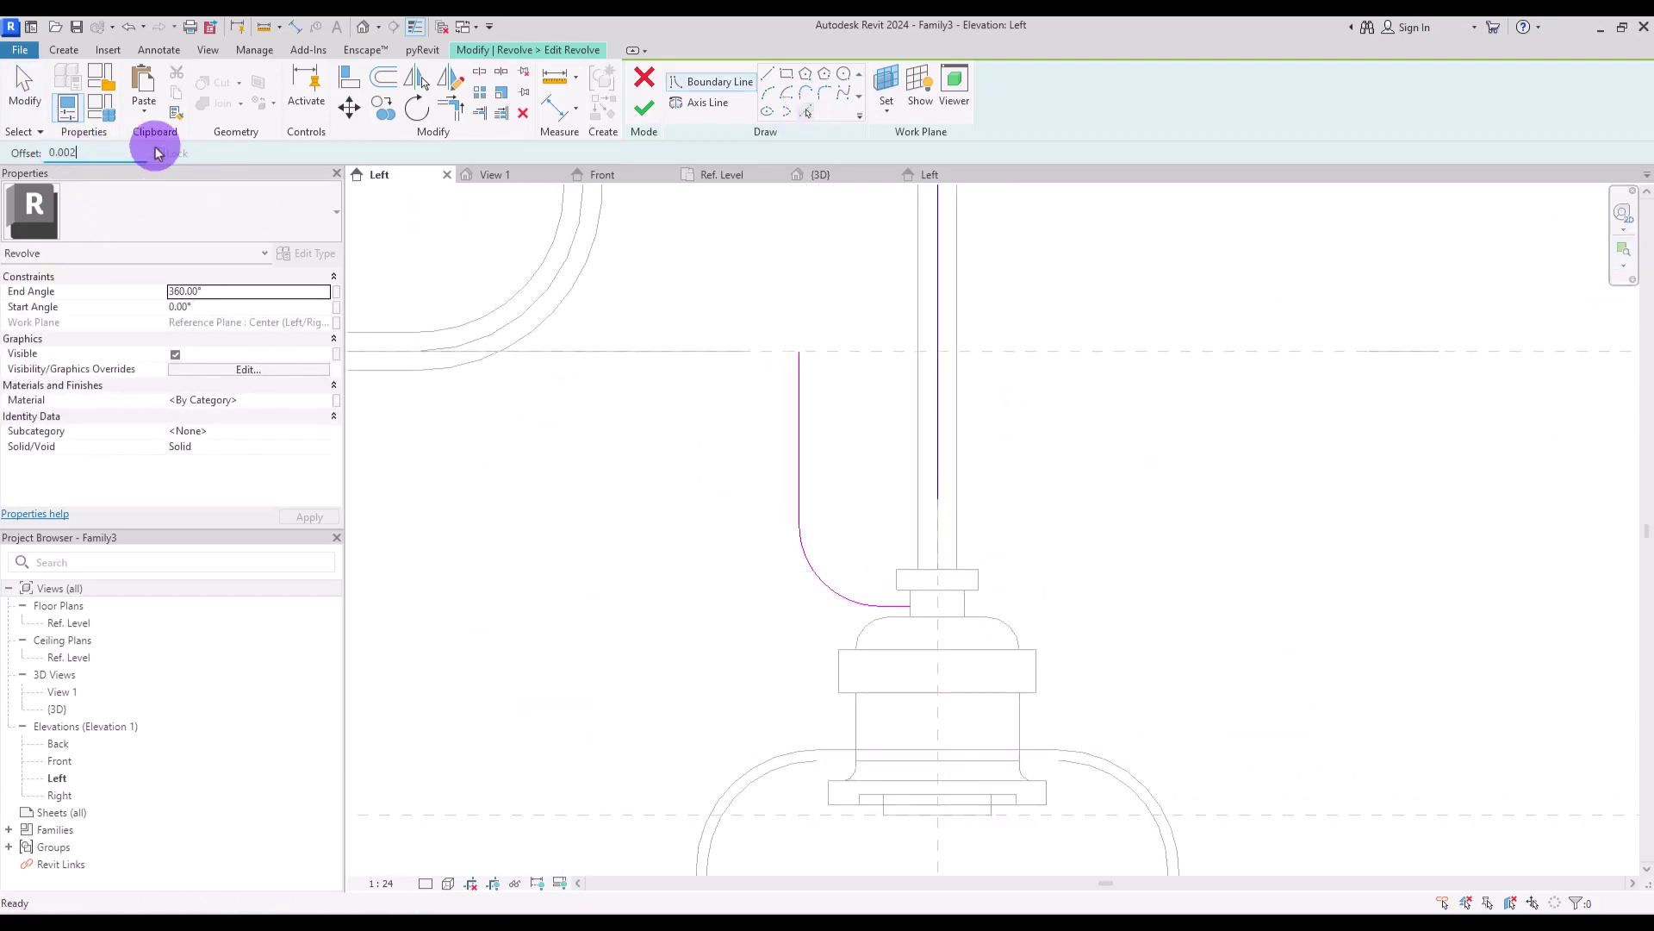
drag(650, 687, 963, 268)
Close the cup profile's end beside the neck with a short vertical line.
click(767, 73)
click(908, 608)
click(908, 596)
Close the cup profile's upper end with a bulging arc and finish editing the revolve.
click(767, 93)
click(788, 345)
click(799, 346)
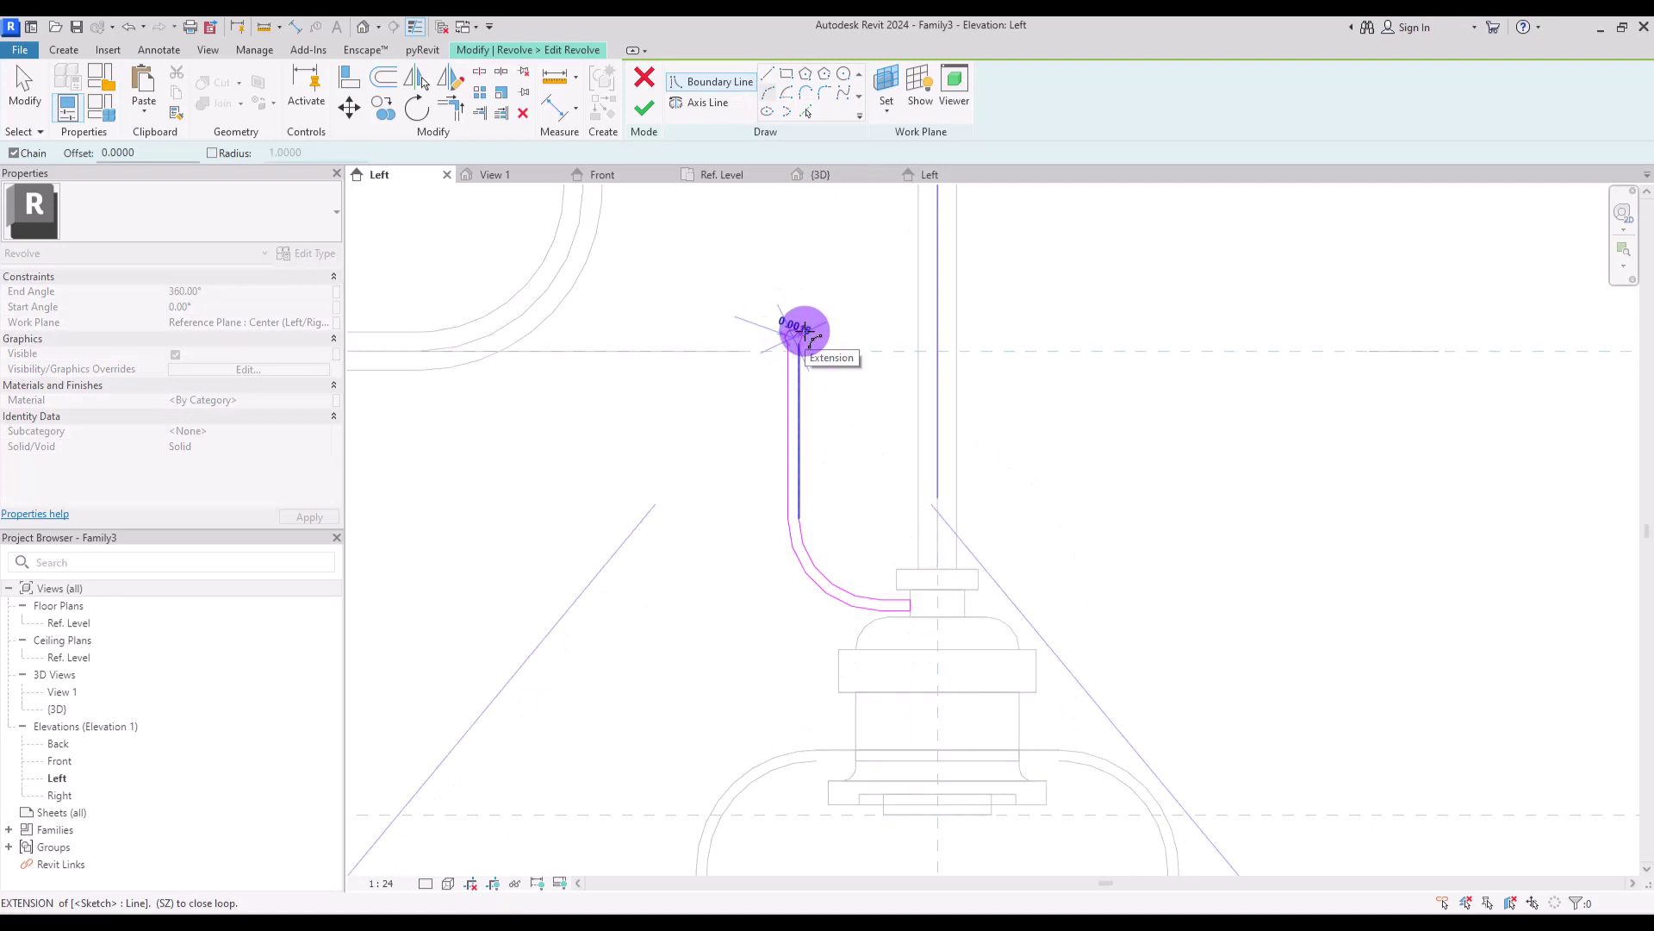
click(800, 346)
key(Escape)
key(Escape)
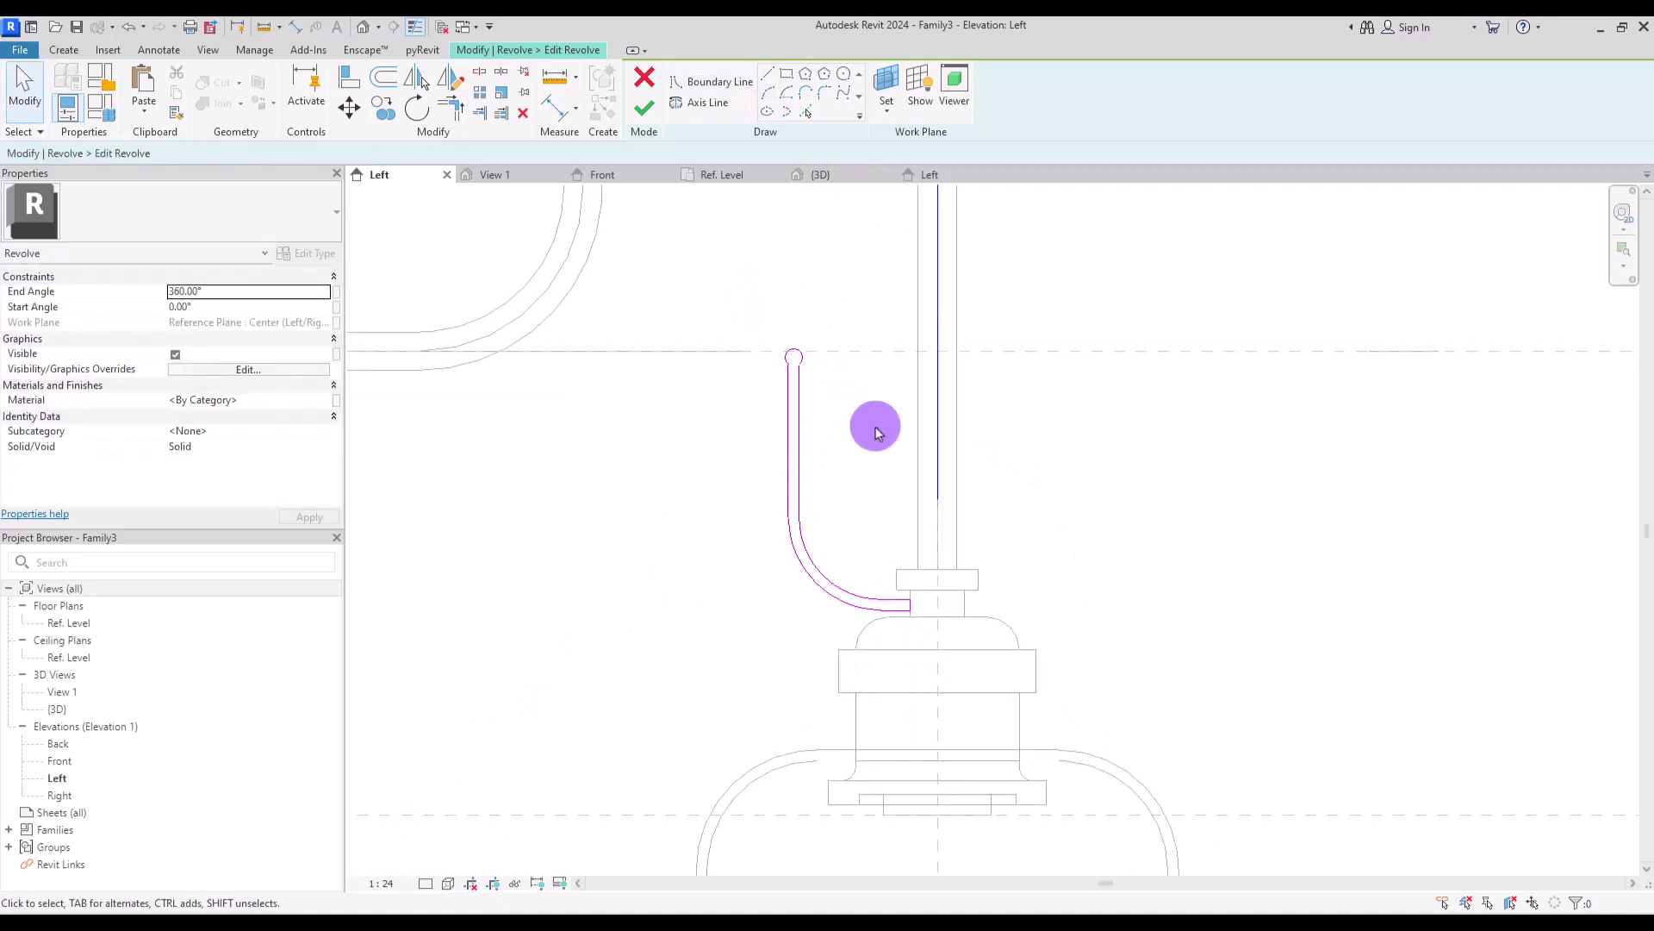
click(641, 110)
scroll(1106, 305, down, 3)
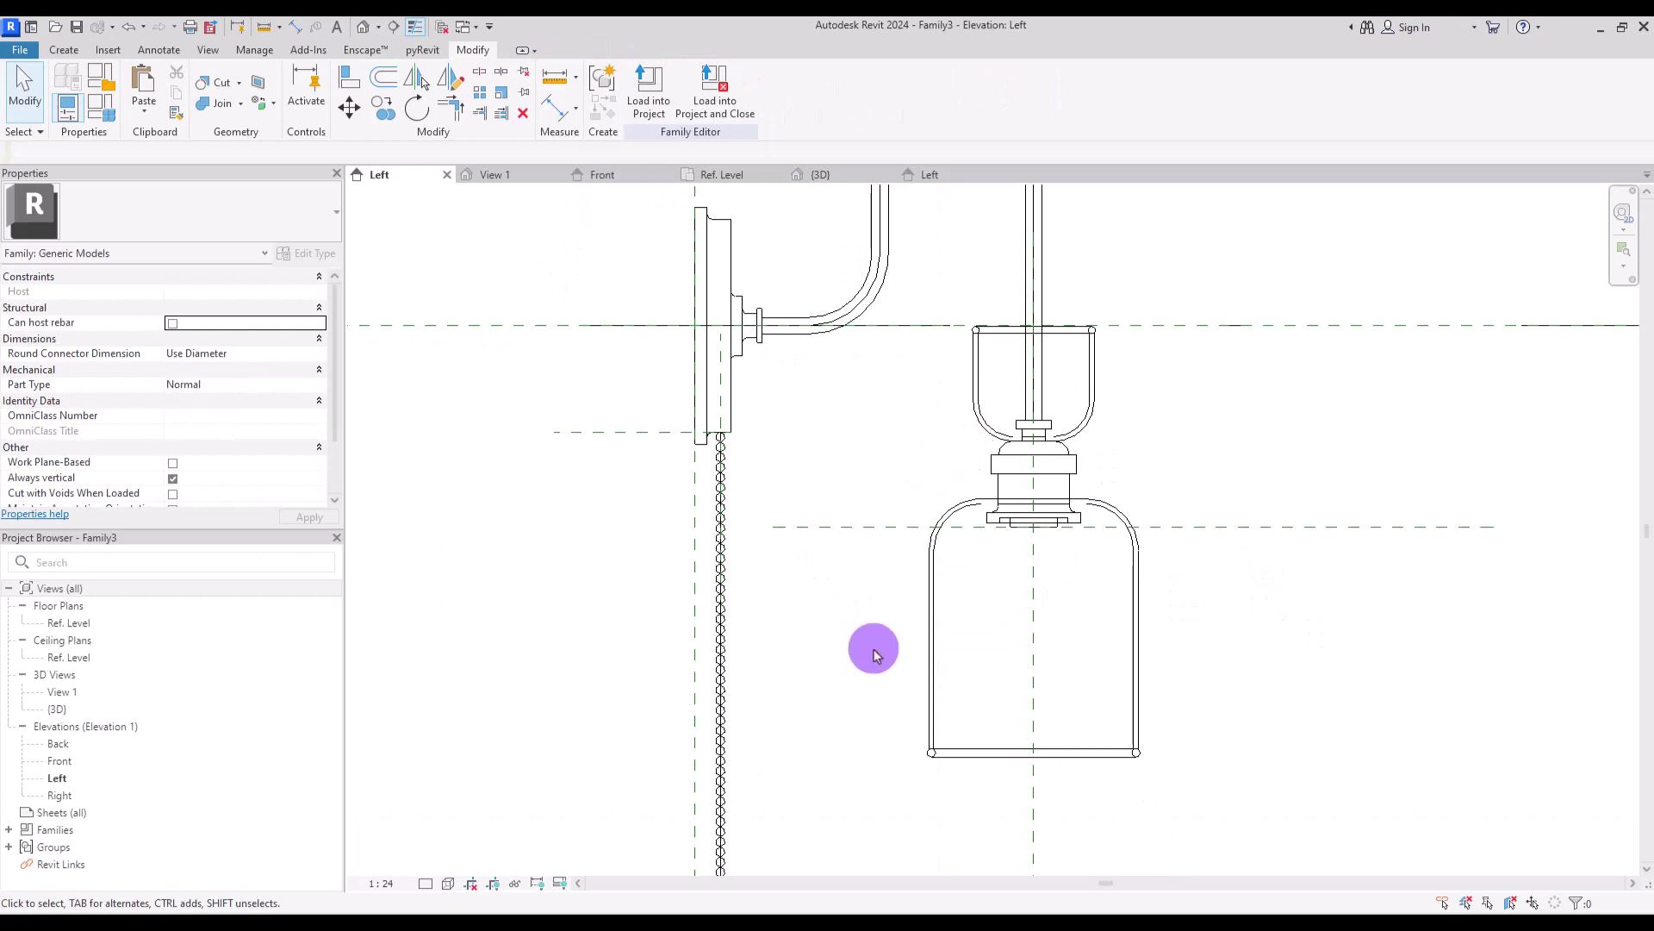
Start a new revolve and draw a vertical axis line about 0.095 long along the lower shade's centre line.
click(61, 50)
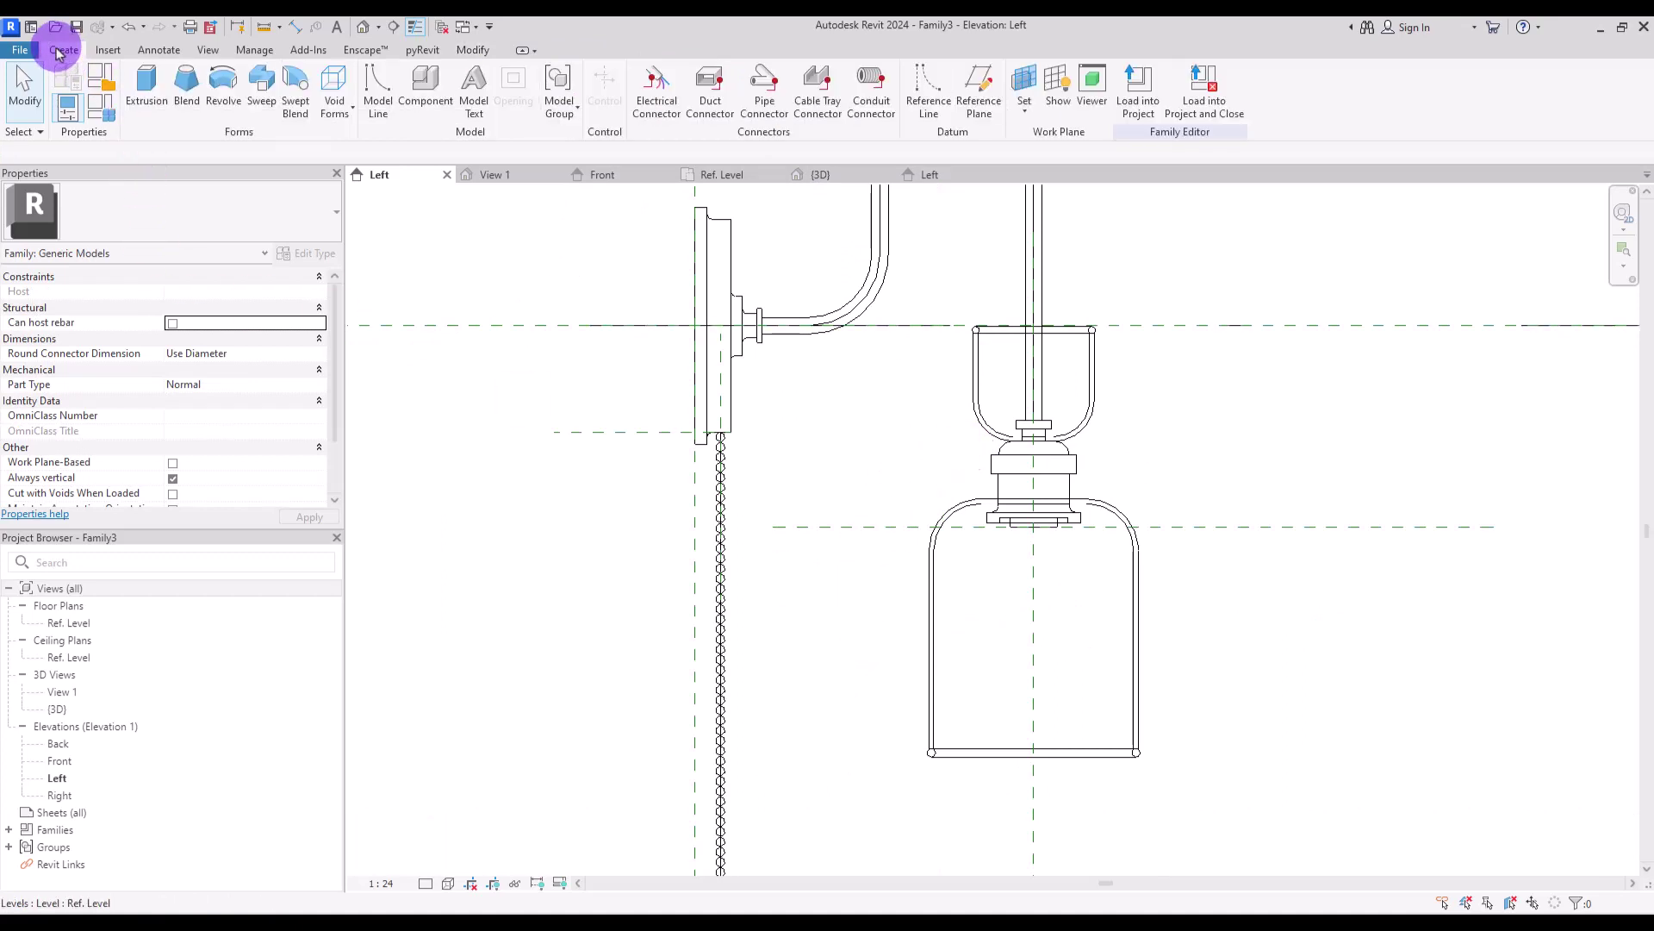
click(222, 93)
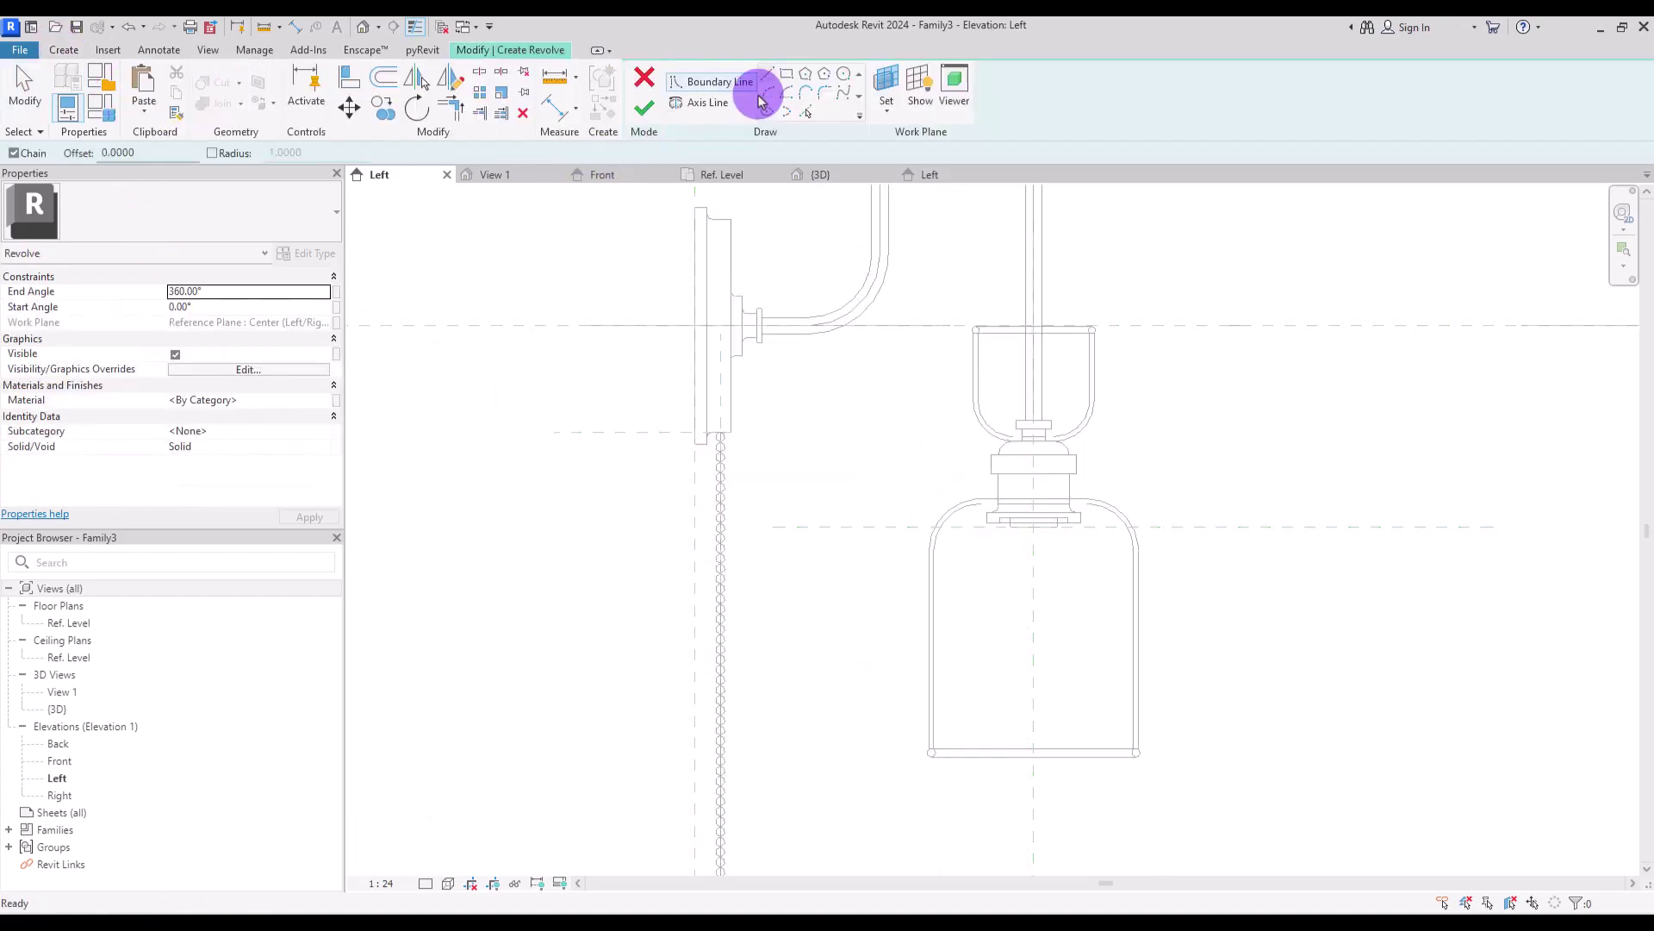
click(722, 104)
click(1034, 585)
click(1034, 808)
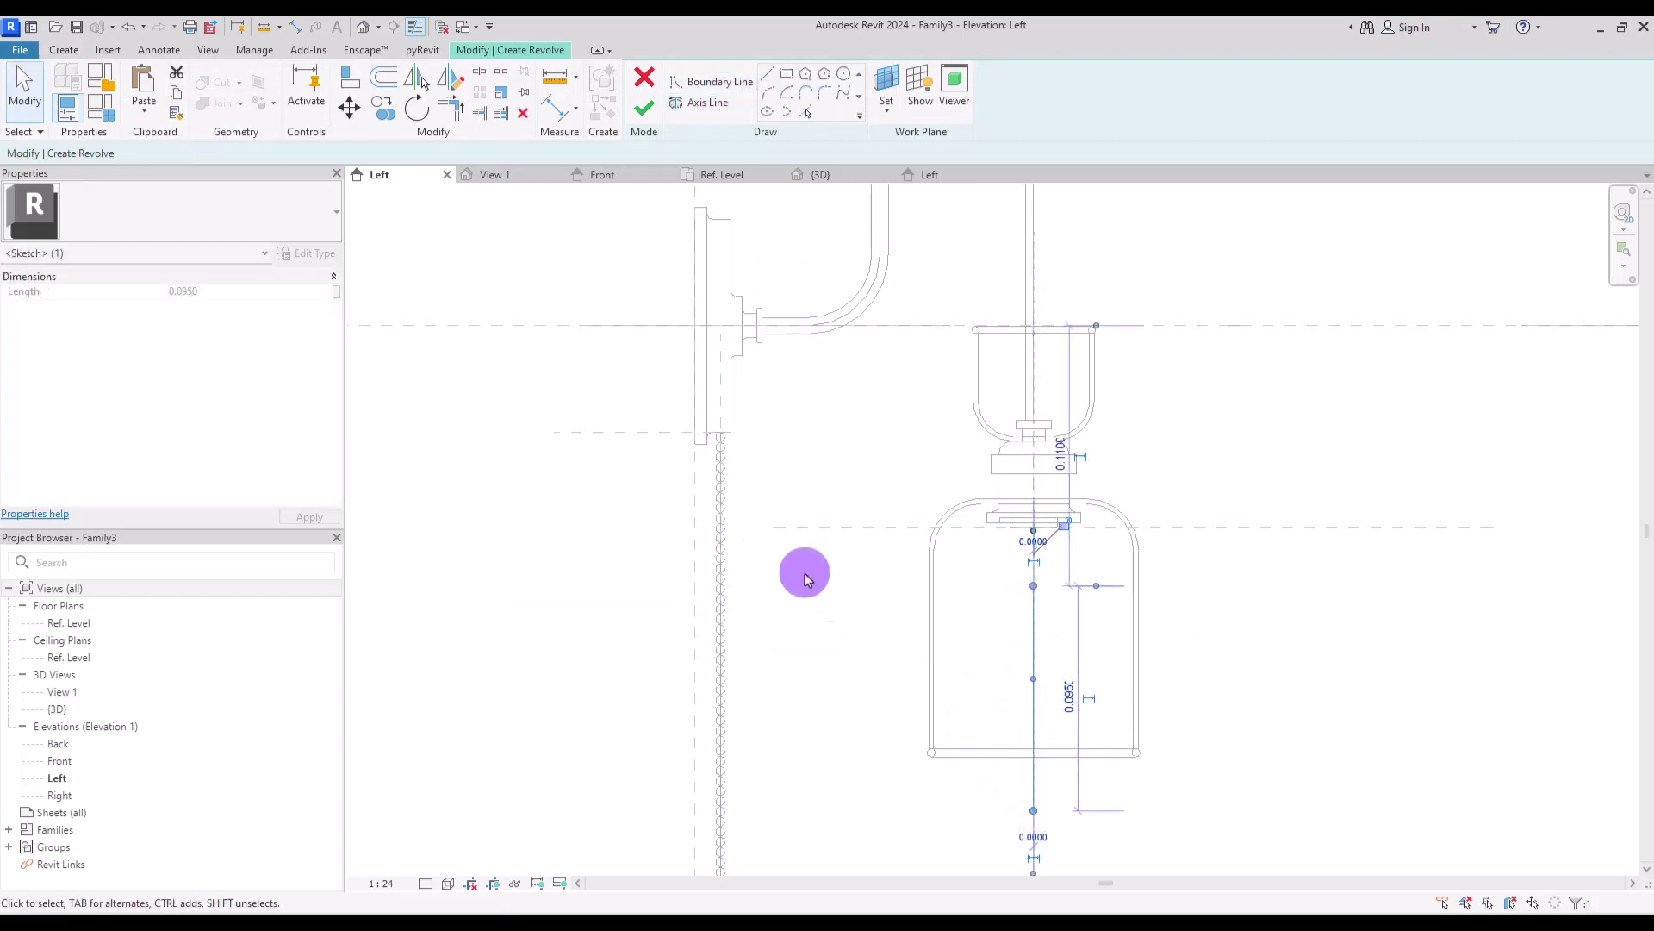
click(701, 79)
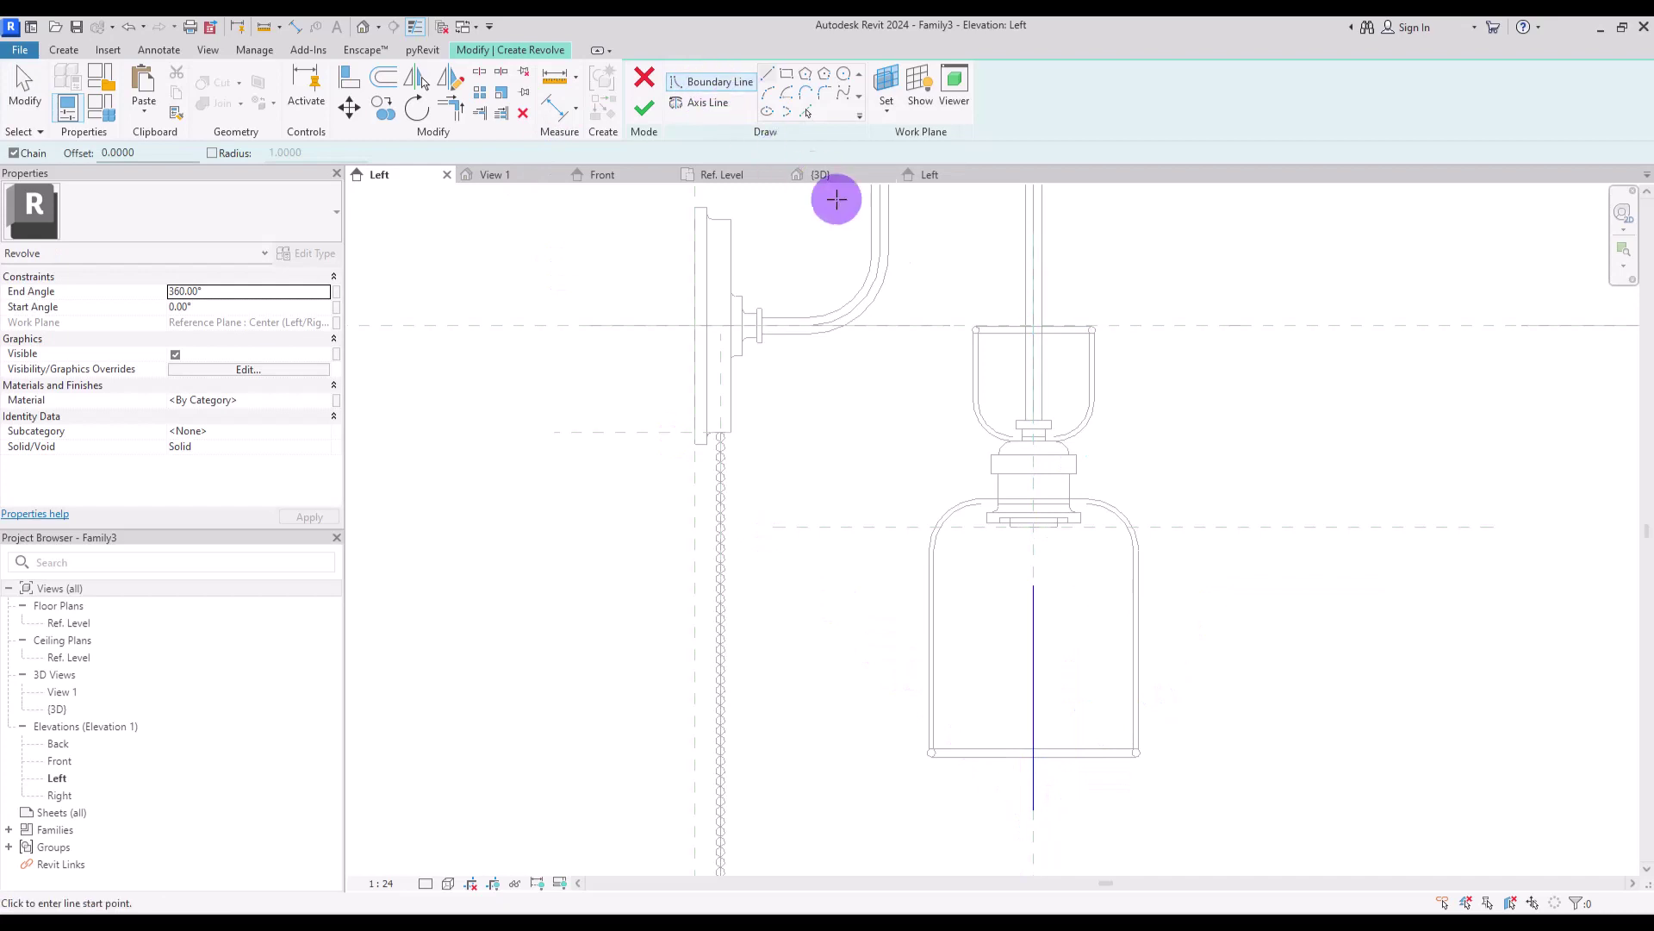
key(Escape)
key(Escape)
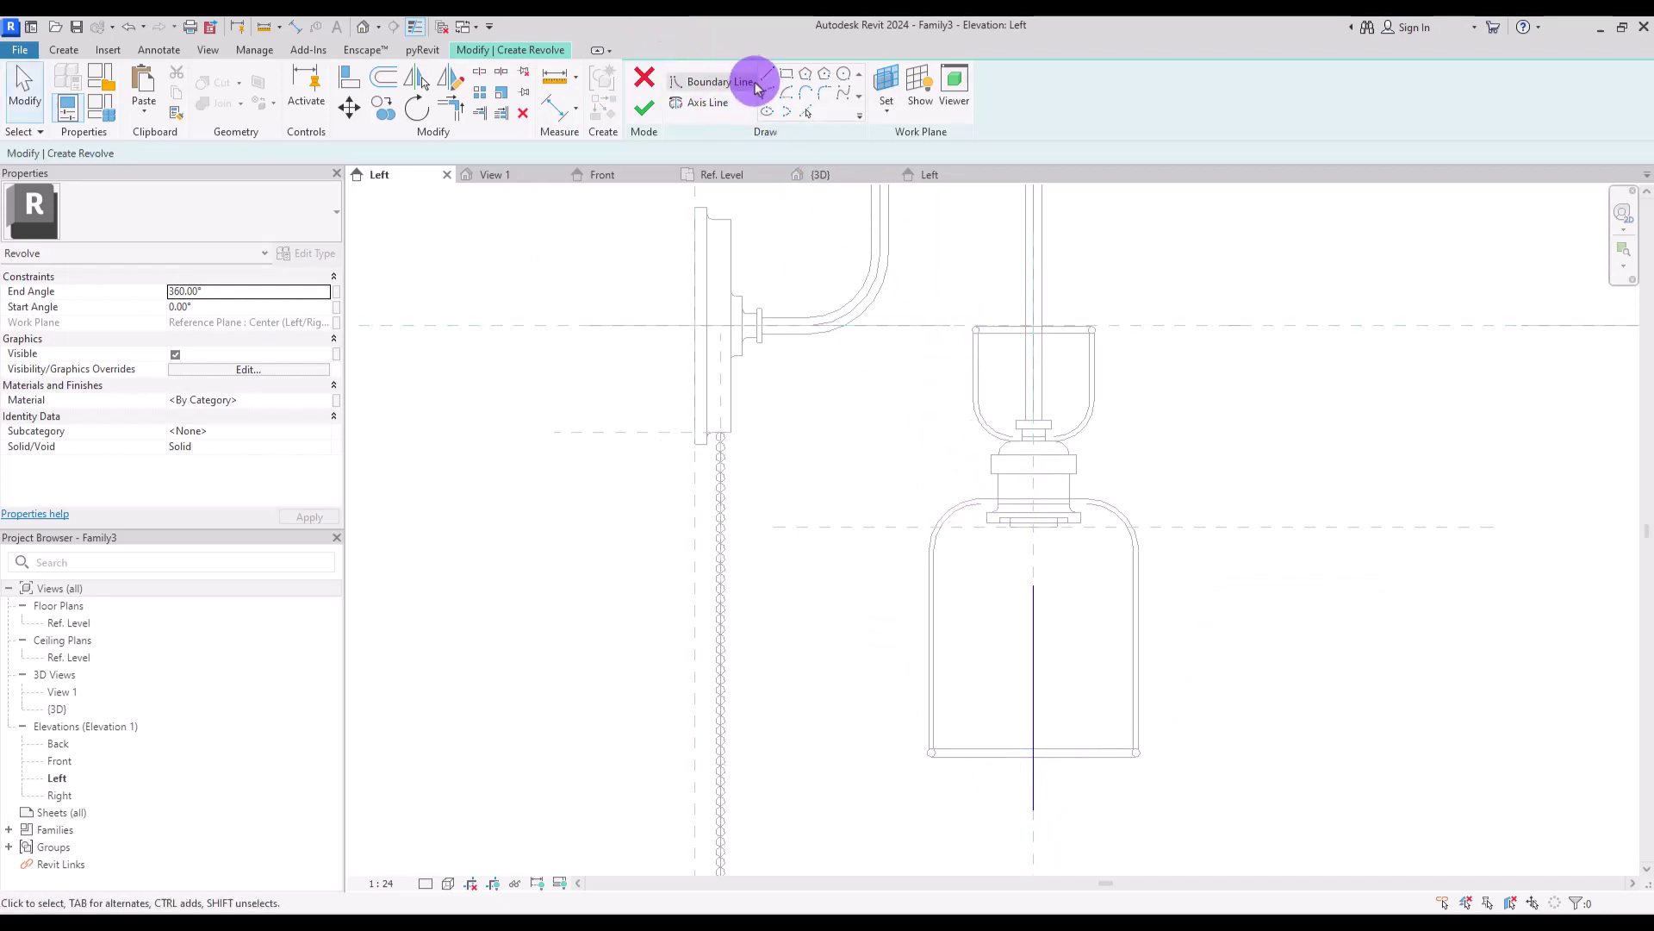
Sketch a horizontal boundary line about 0.02 long outward from the end piece's chain-facing side, just above the lower shade.
click(769, 82)
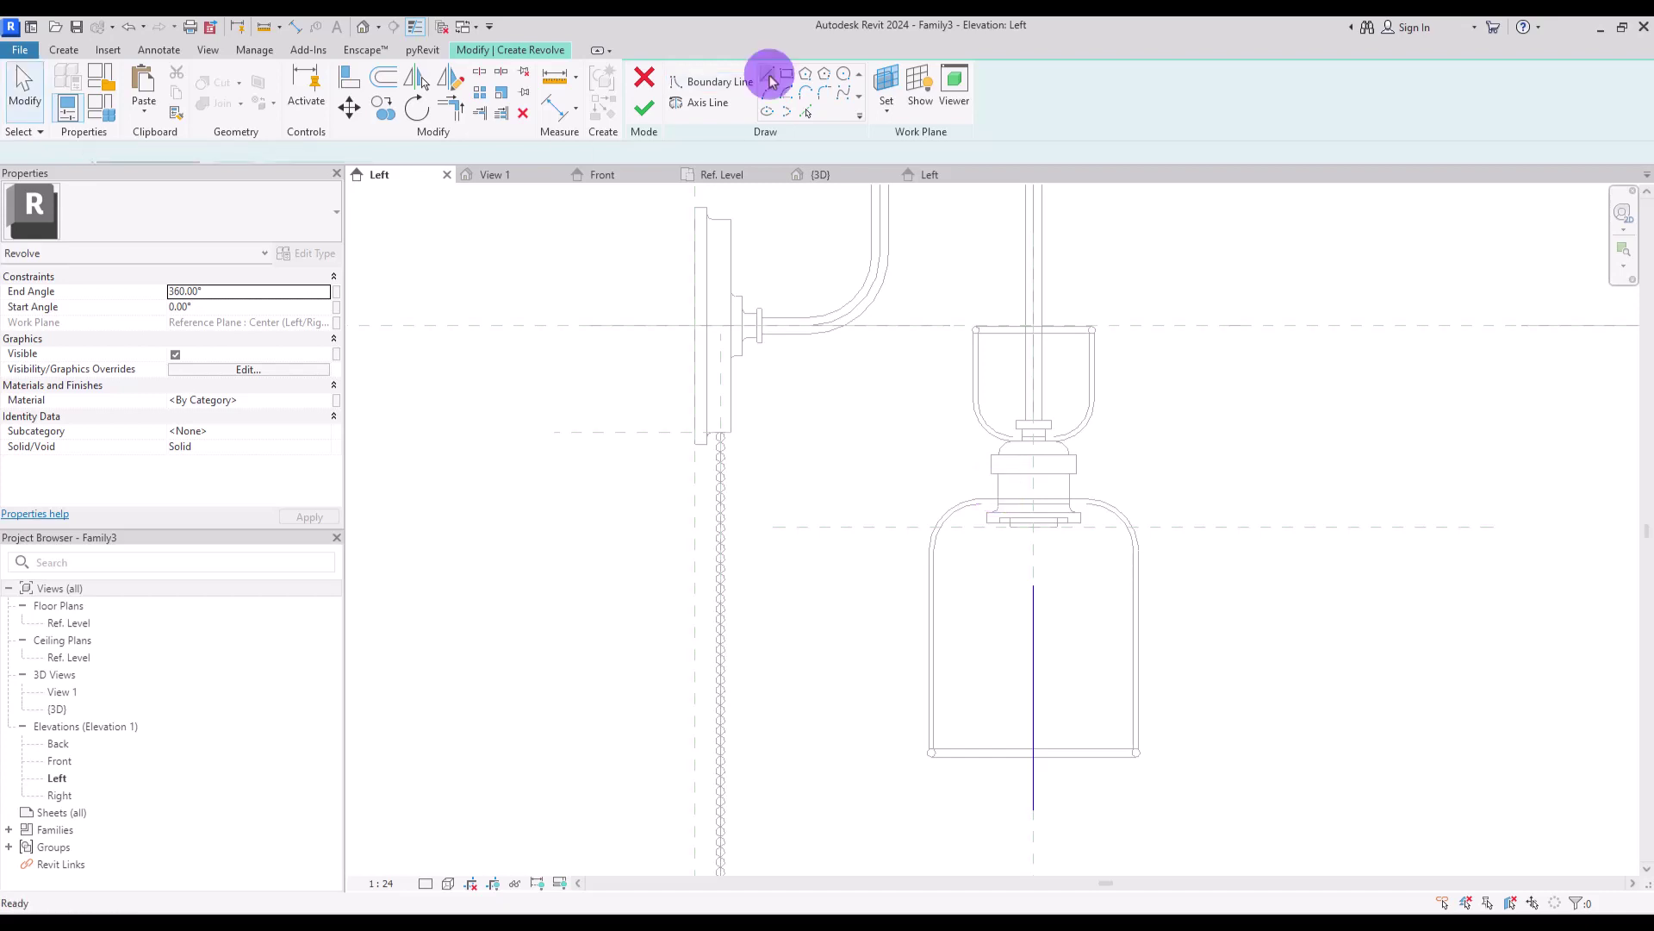
click(998, 490)
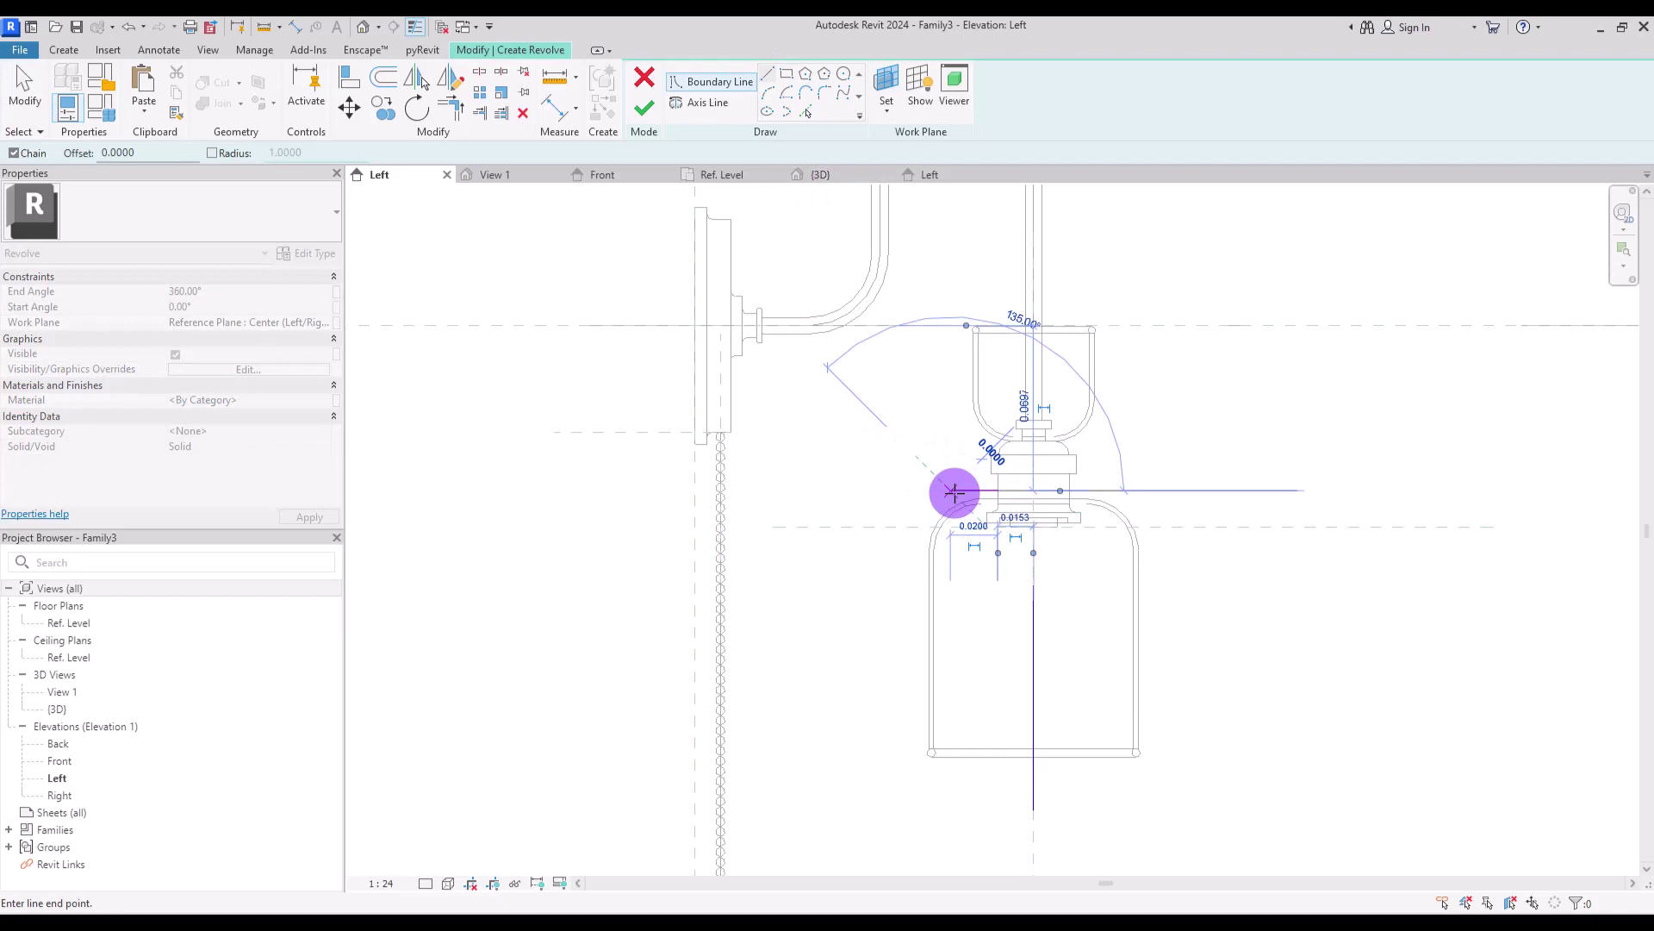
click(953, 492)
key(Escape)
Extend the profile with a wide arc sweeping outward and down, ending in a short, slightly flared straight line.
click(832, 700)
click(843, 92)
click(838, 632)
click(950, 490)
key(Escape)
key(Escape)
Offset the dome profile outward by 0.0020 and close its end beside the end piece with a short vertical line.
click(70, 152)
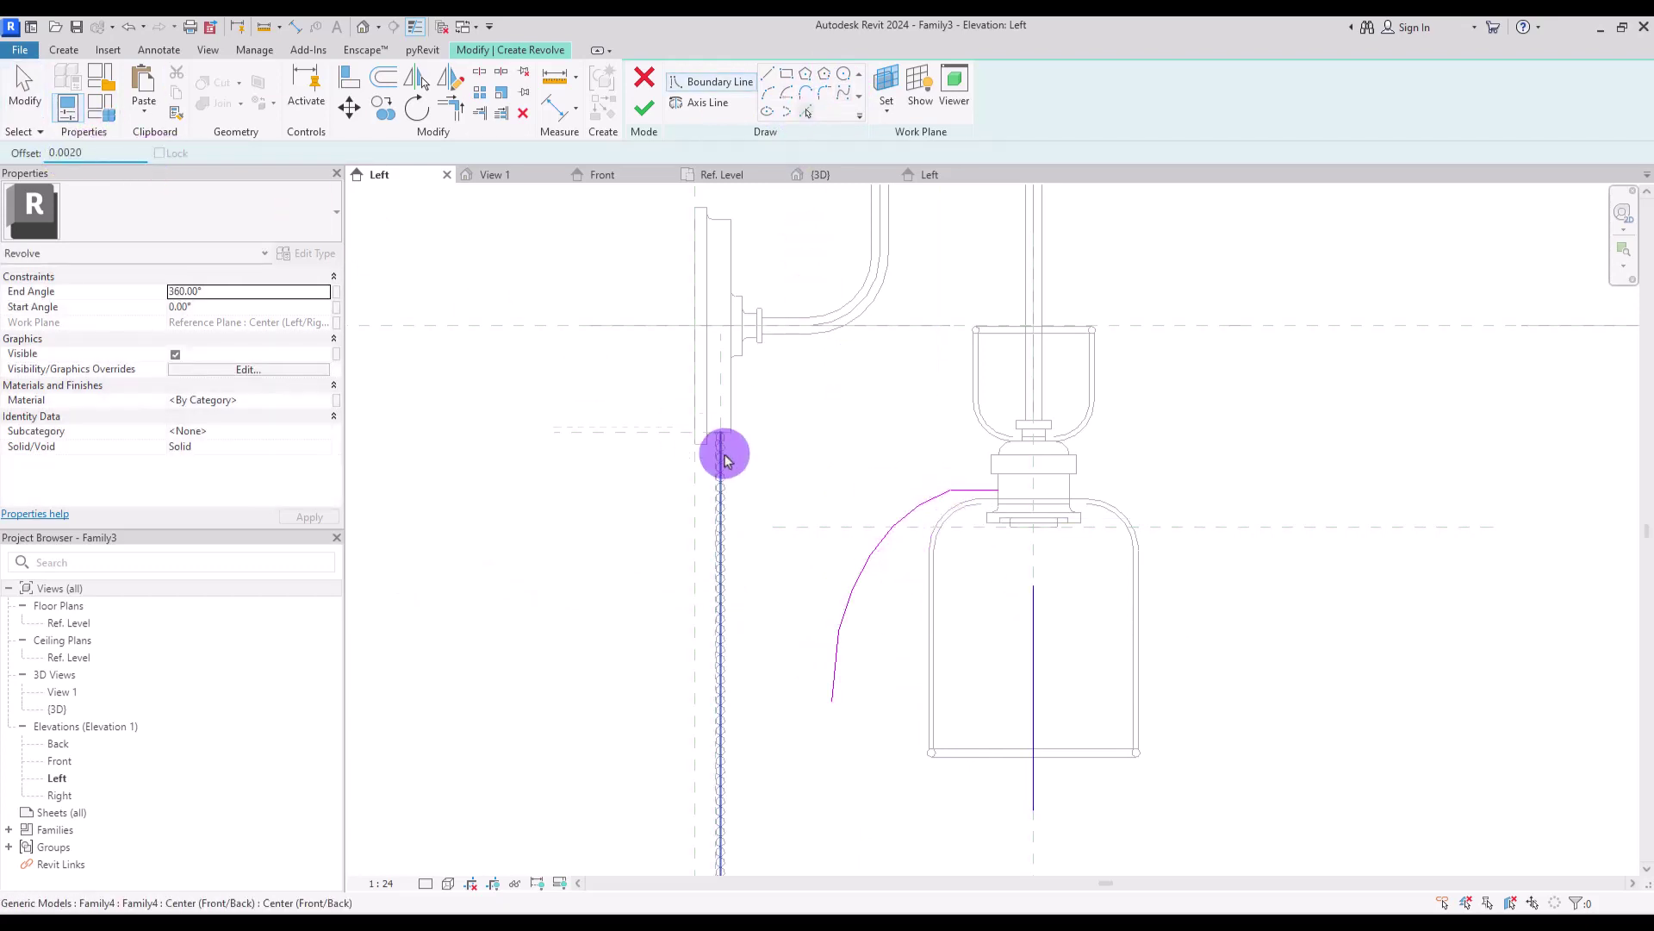
click(858, 582)
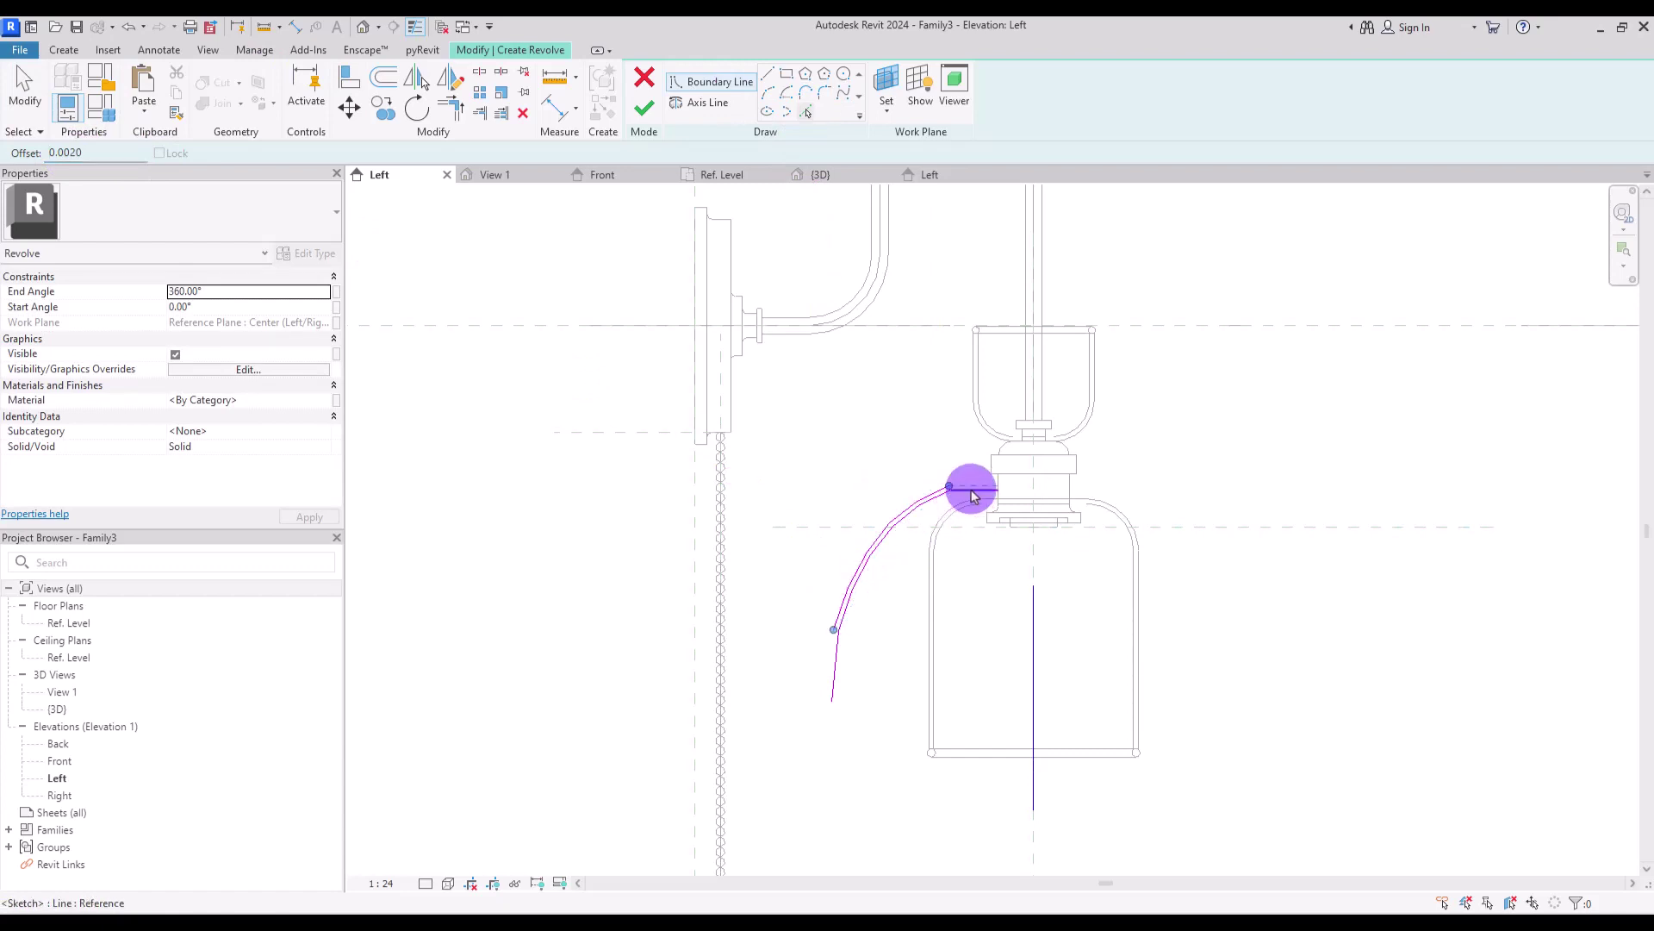
click(767, 74)
click(999, 486)
click(997, 490)
key(Escape)
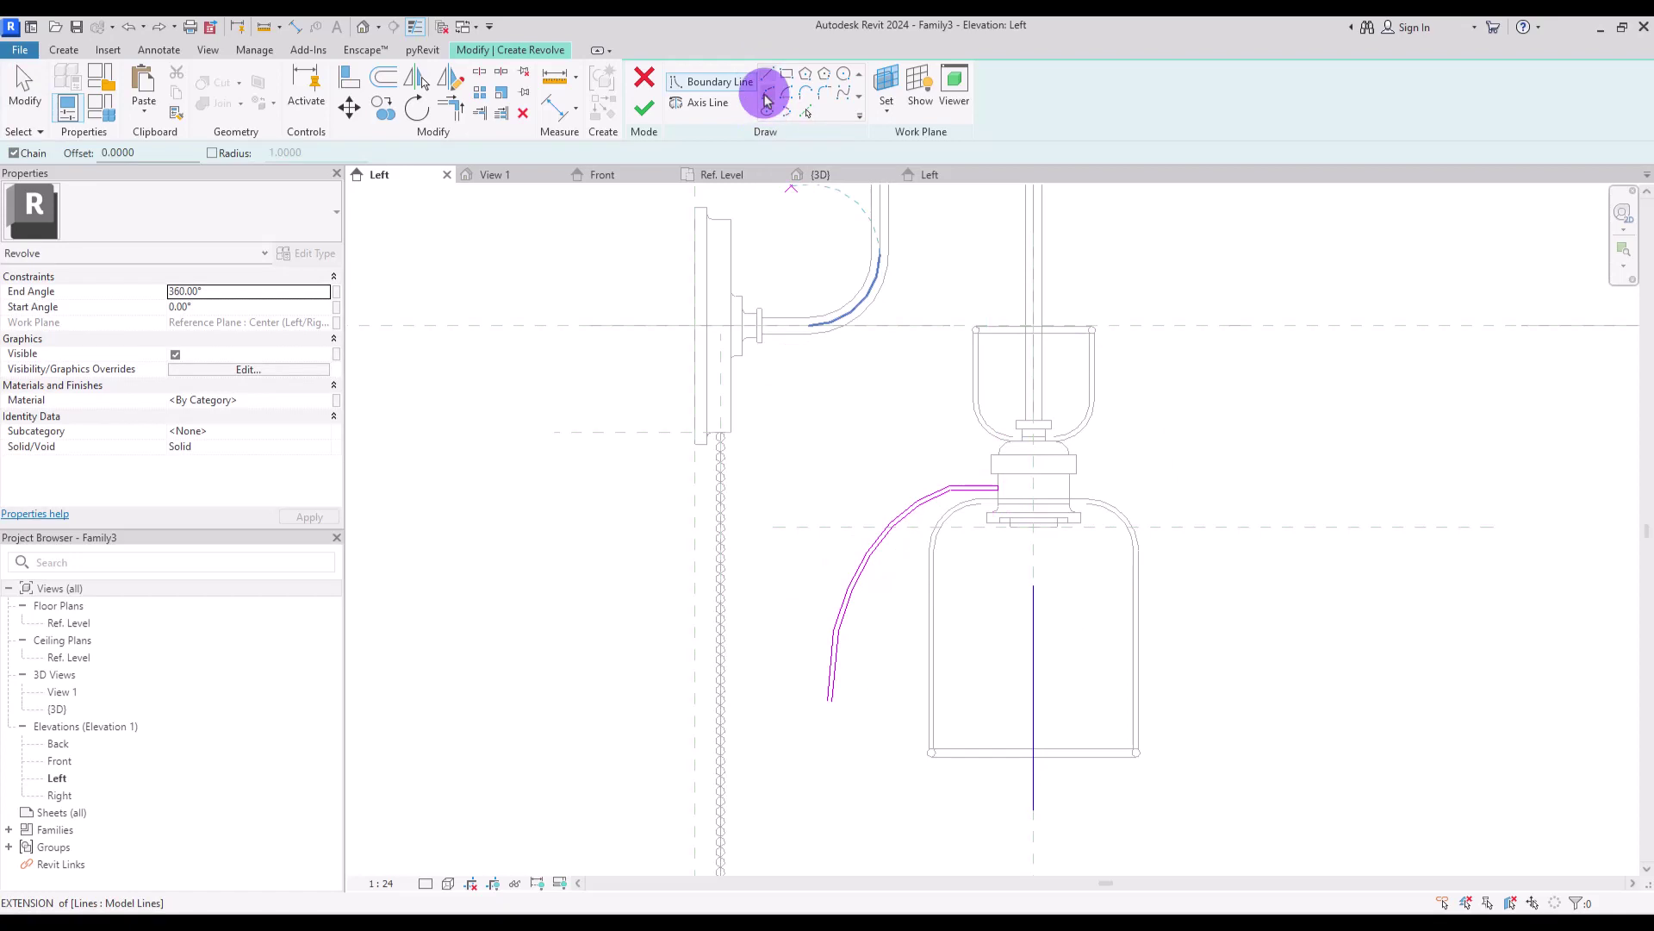
Close the dome profile's lower end with a bulging arc and finish the revolve, viewing the result in 3D.
click(766, 95)
click(829, 700)
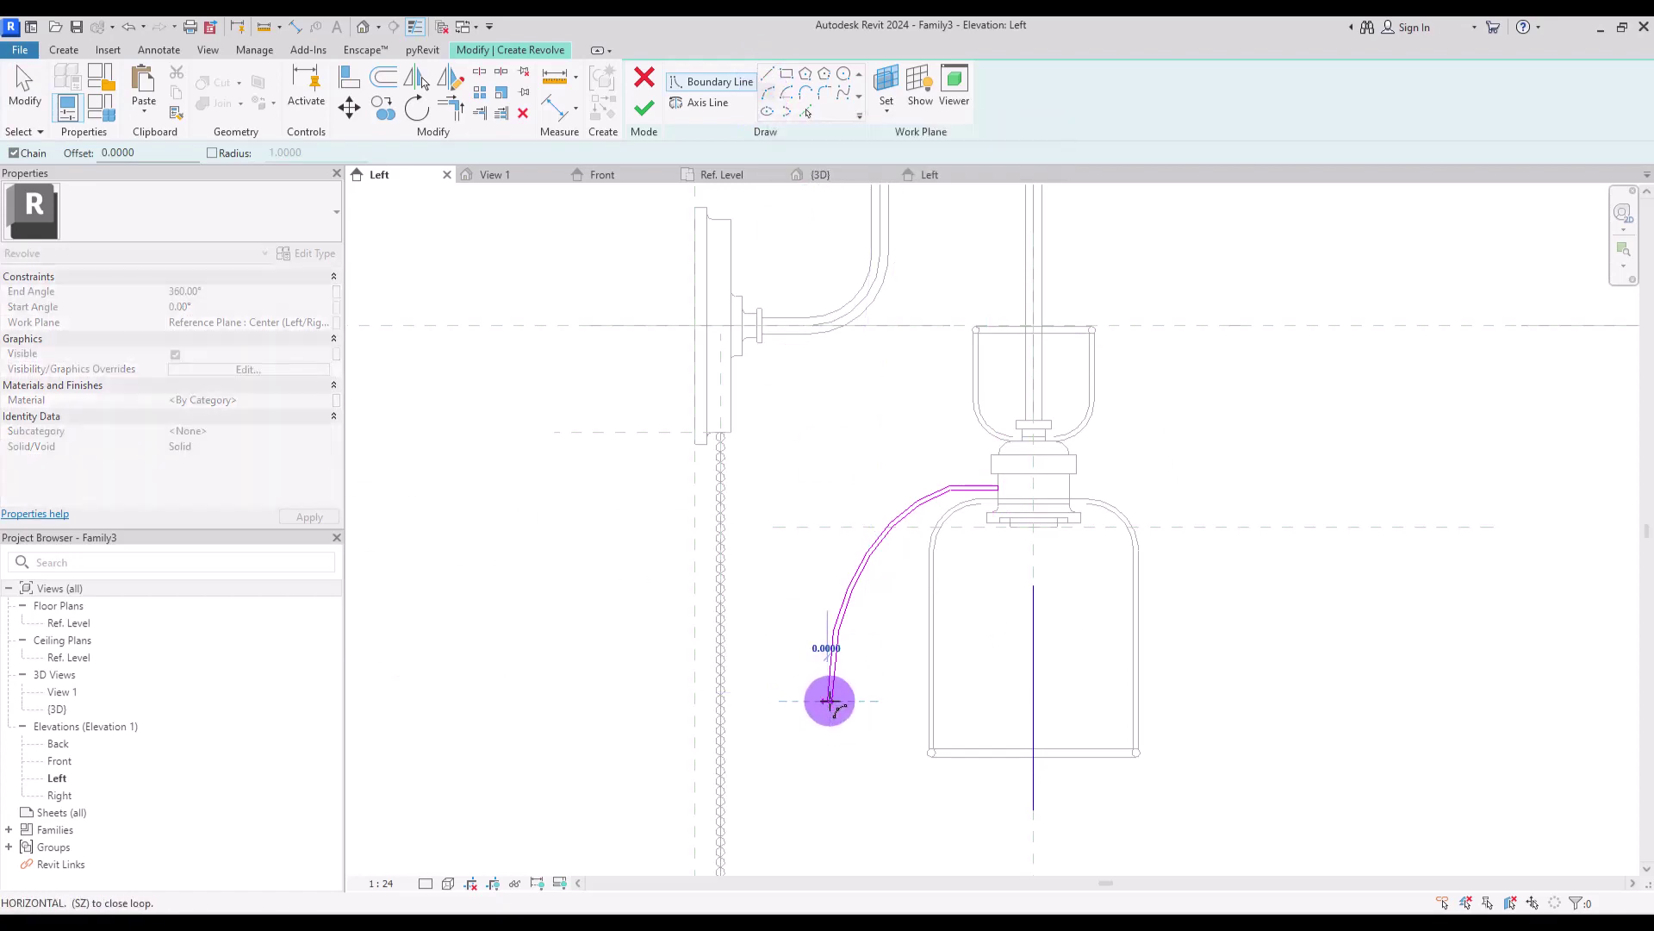
key(Escape)
key(Escape)
scroll(930, 787, up, 2)
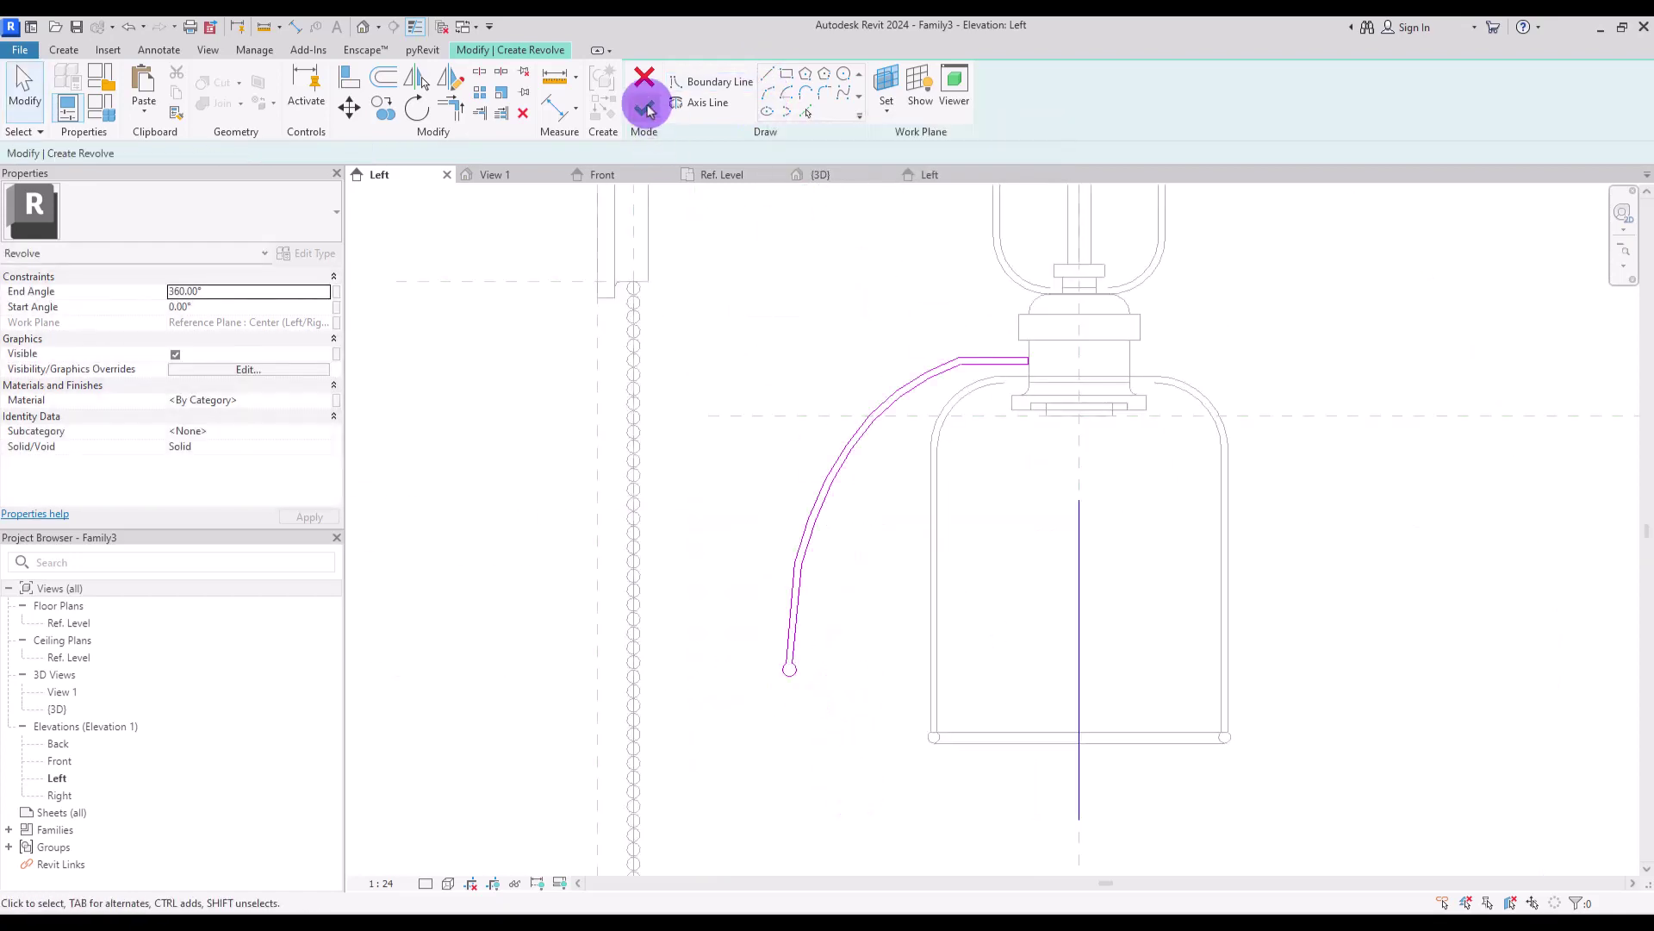
click(646, 107)
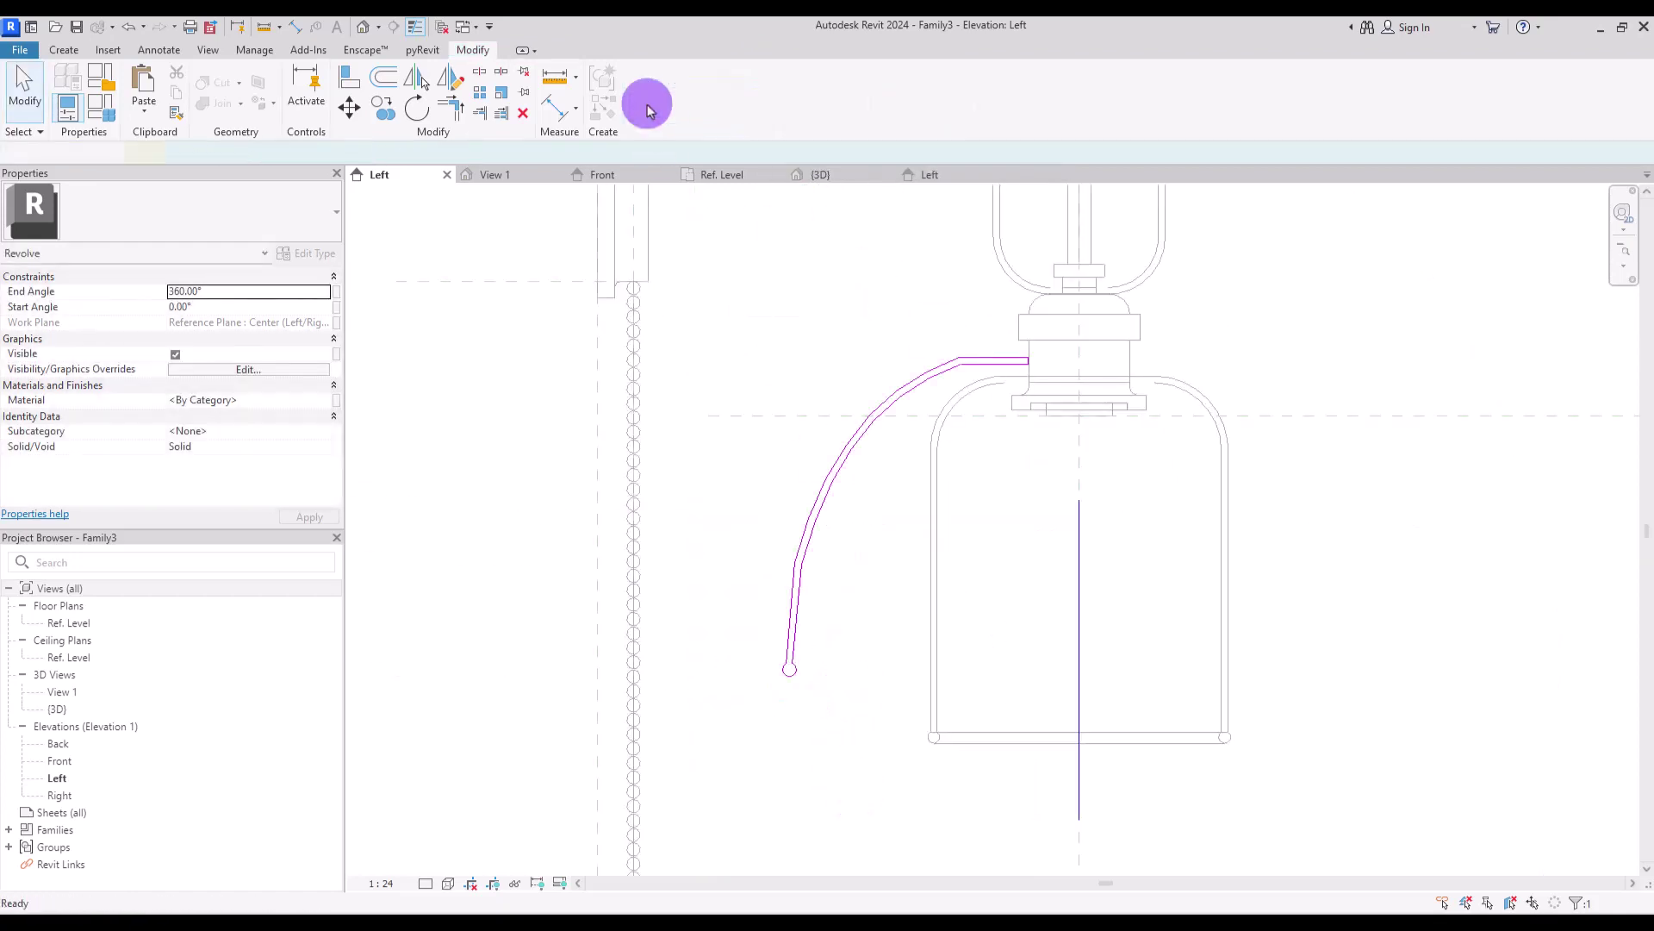
click(834, 175)
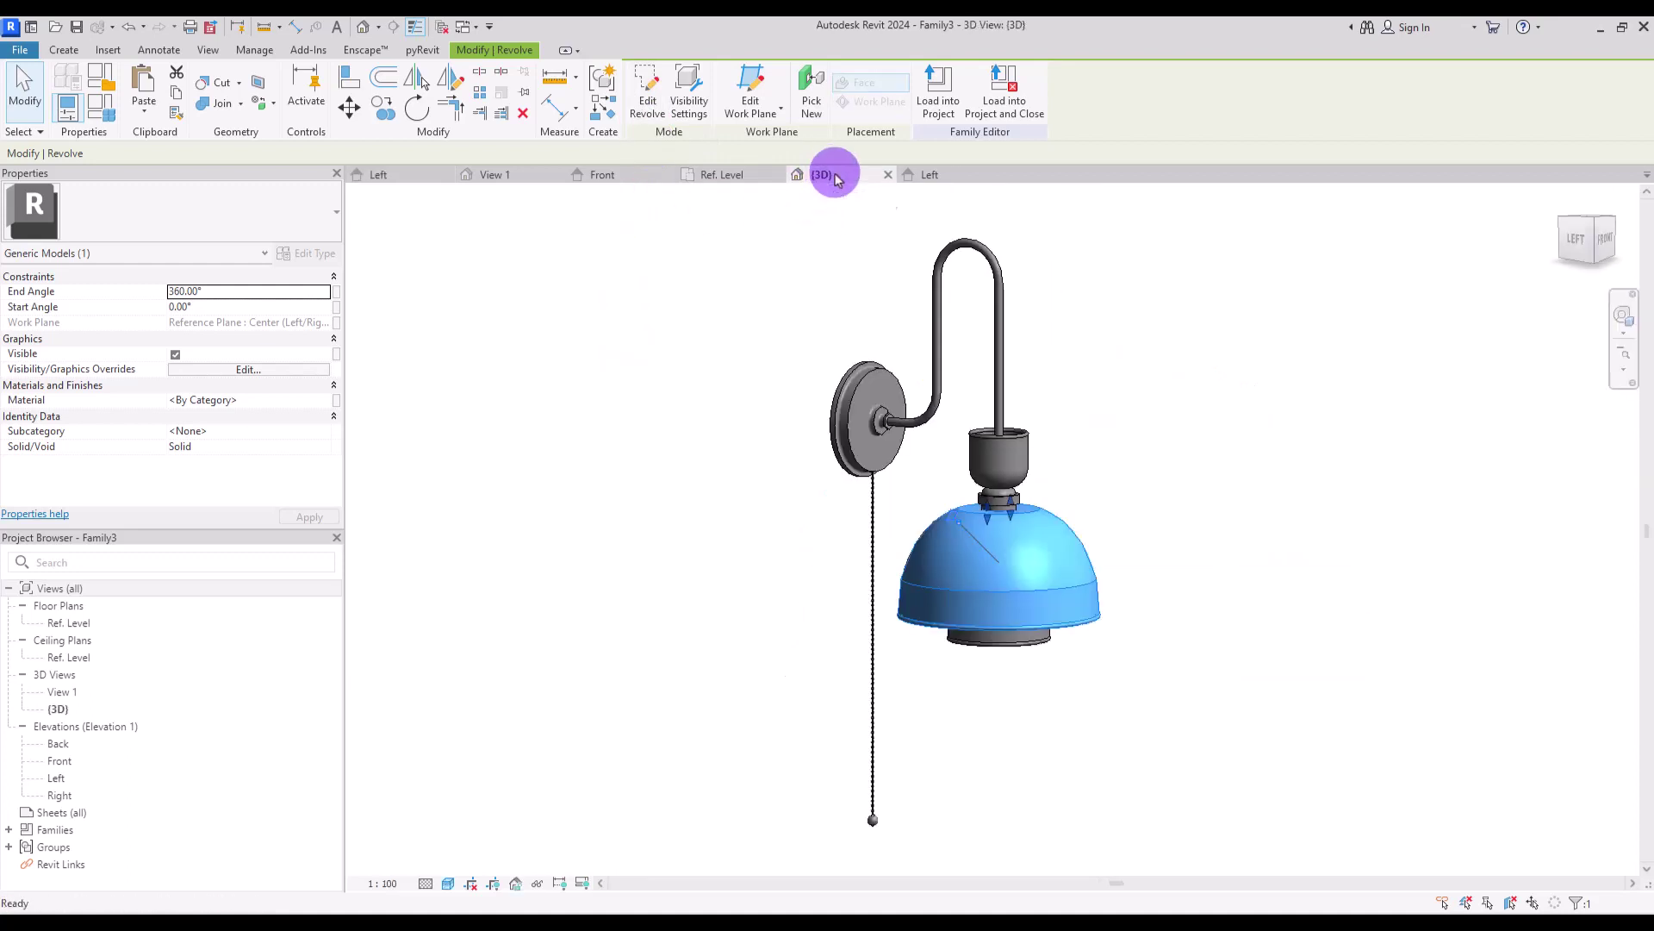
click(1200, 350)
shift+middle_drag(1200, 351, 1008, 489)
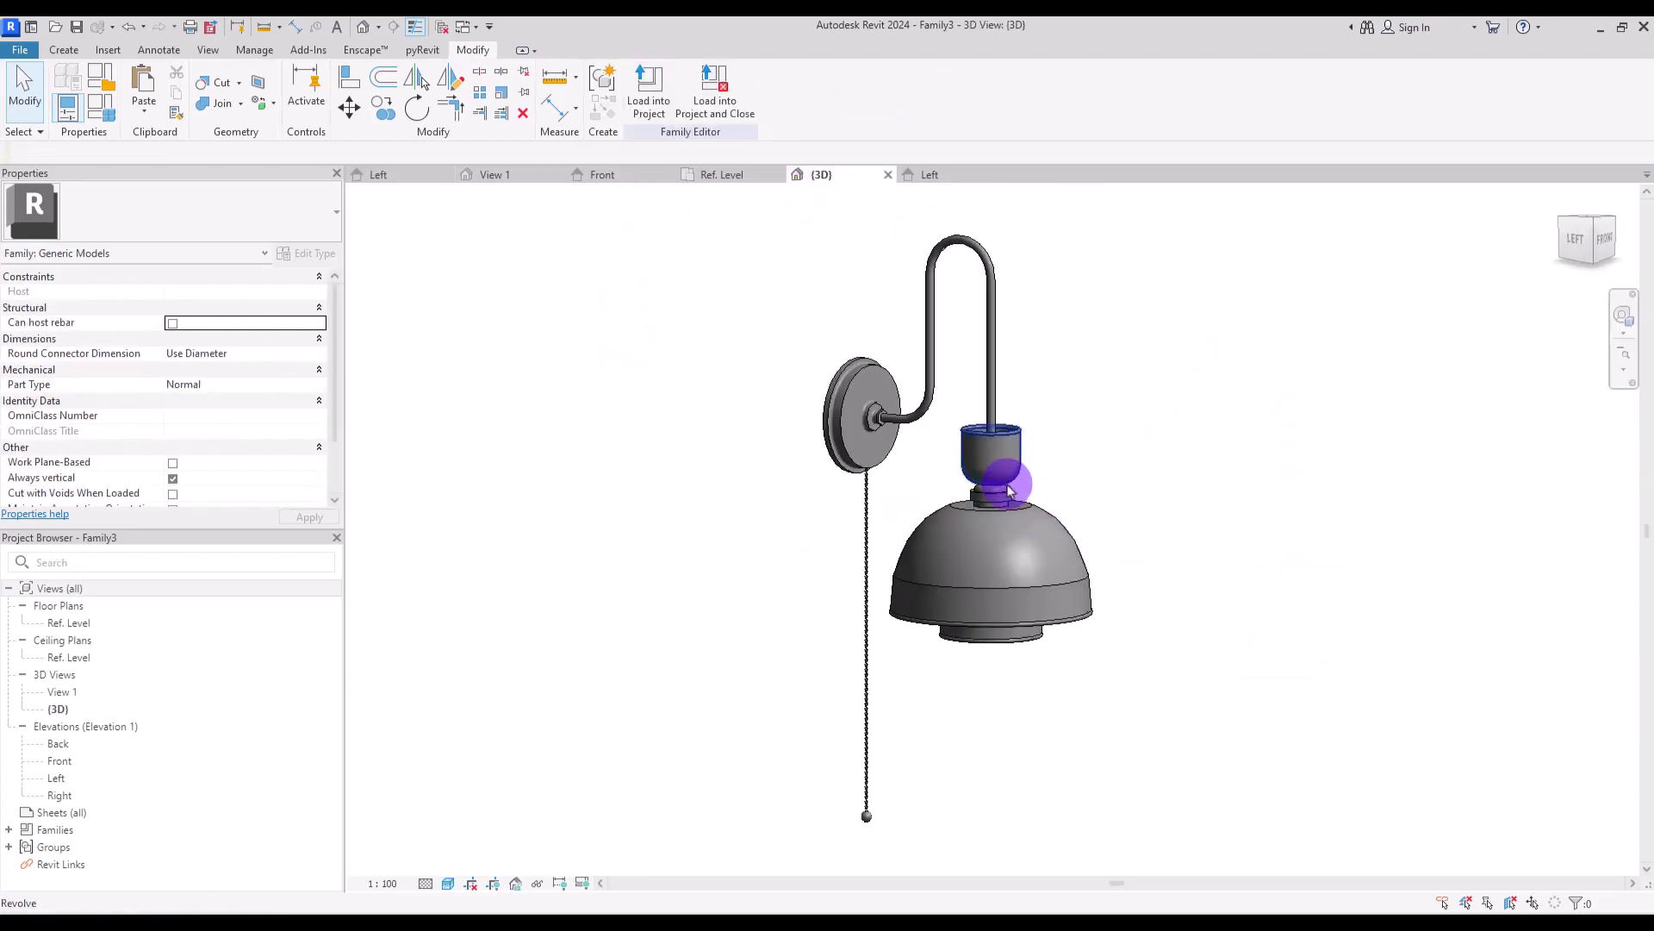
Edit the upper cup's revolve in the Left elevation, moving its whole profile down and outward against the end piece's body below the collar.
click(388, 175)
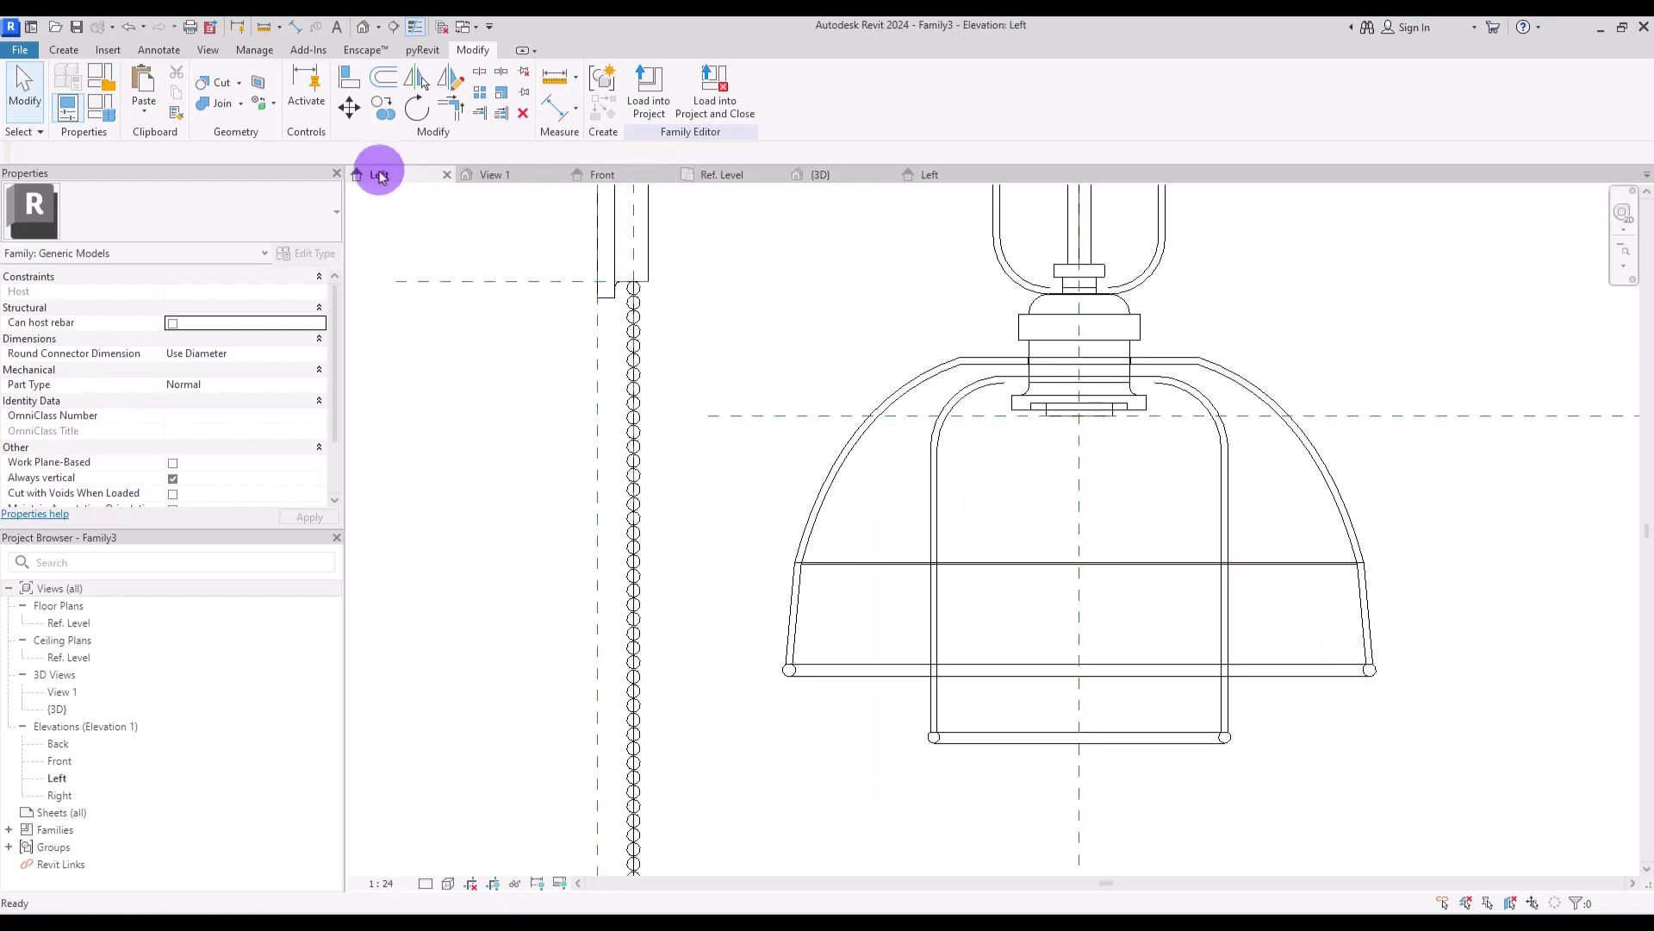
middle_drag(1184, 329, 1088, 500)
click(727, 270)
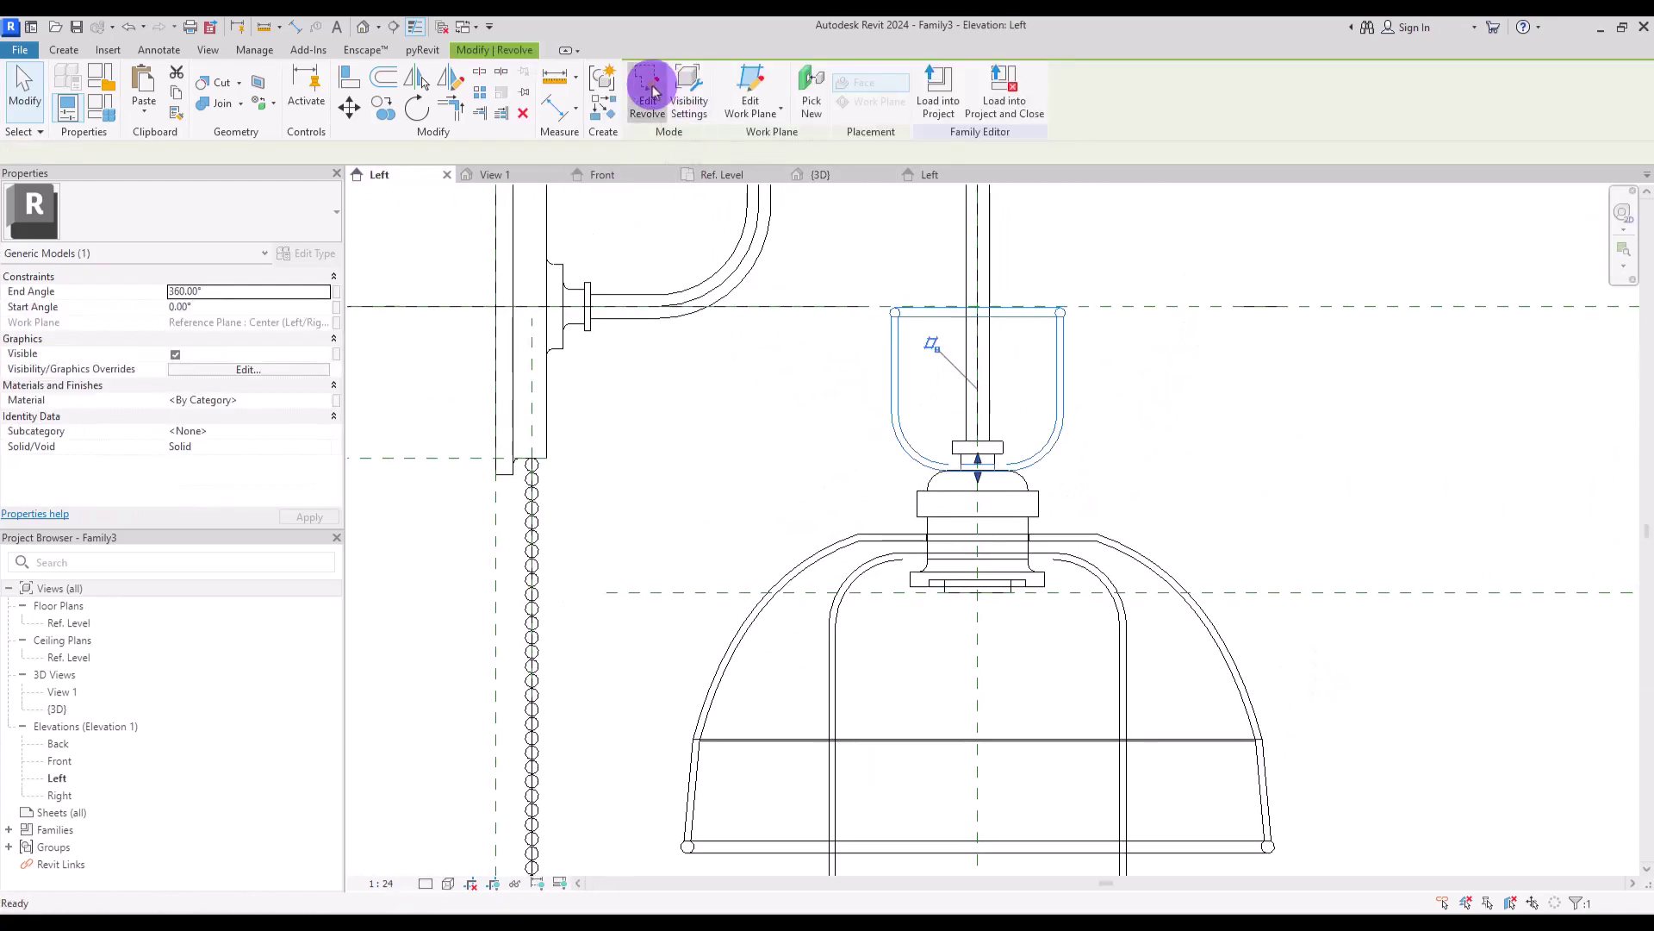
click(647, 81)
drag(960, 441, 969, 483)
click(1621, 248)
drag(877, 560, 1085, 256)
click(351, 108)
click(949, 658)
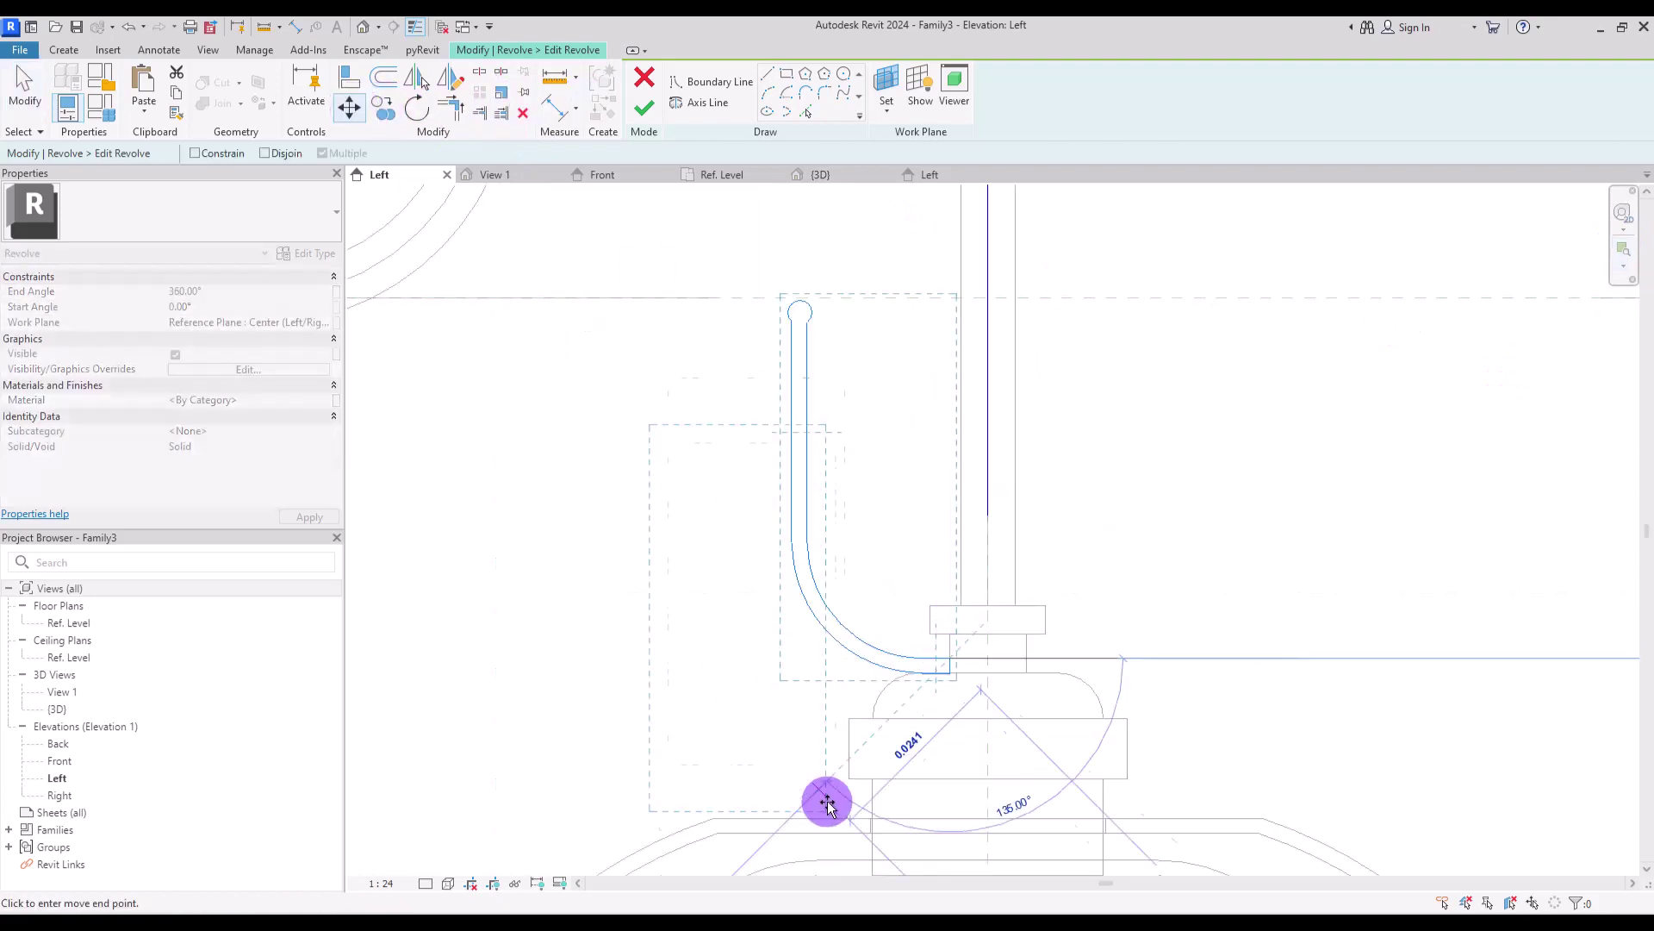
click(890, 797)
click(887, 517)
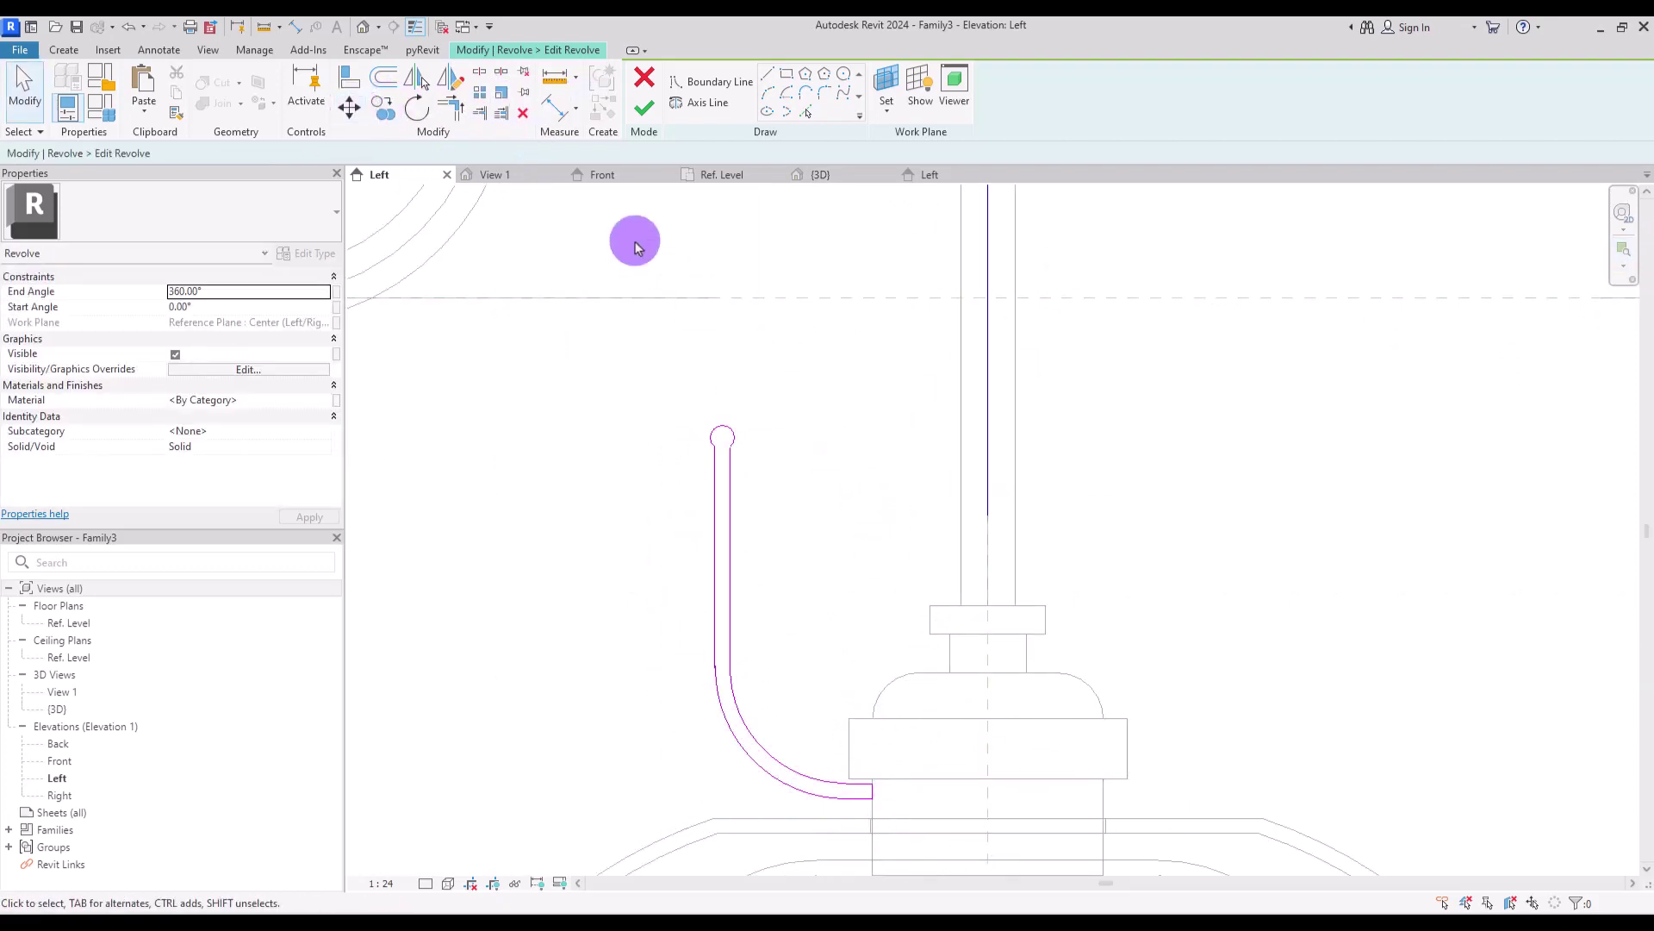
click(642, 109)
click(819, 175)
shift+middle_drag(803, 651, 816, 650)
mouse_move(1219, 742)
shift+middle_down()
mouse_move(754, 742)
mouse_move(1234, 767)
shift+middle_up()
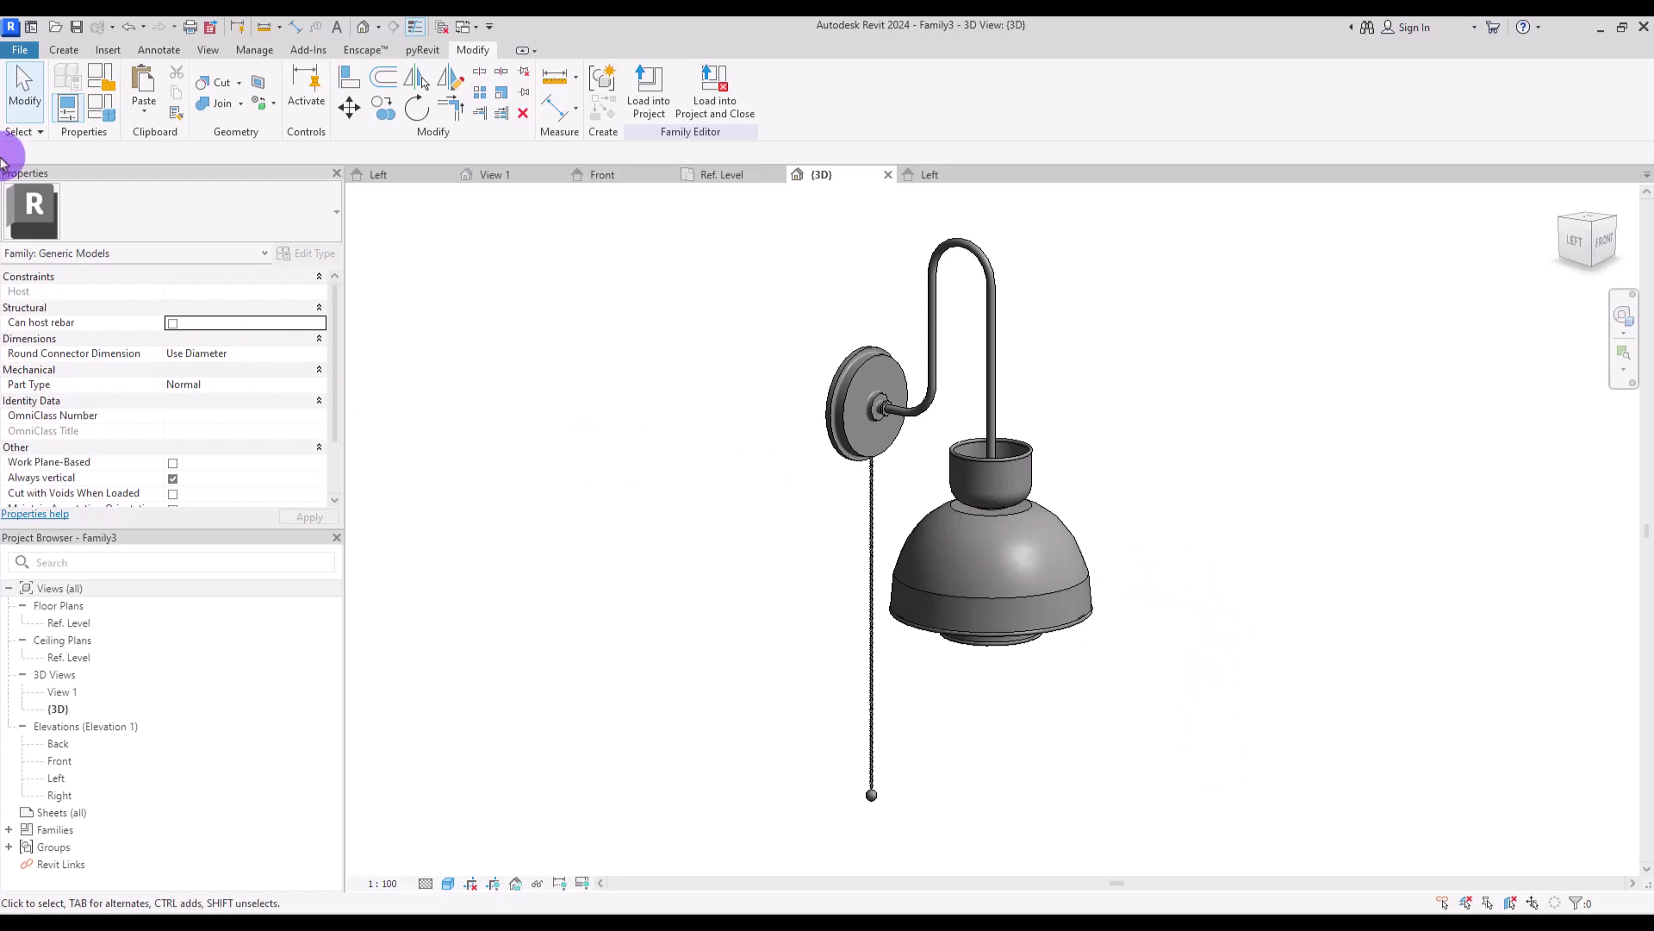
Create a new family from the Lighting Fixture wall based.rft template.
click(17, 51)
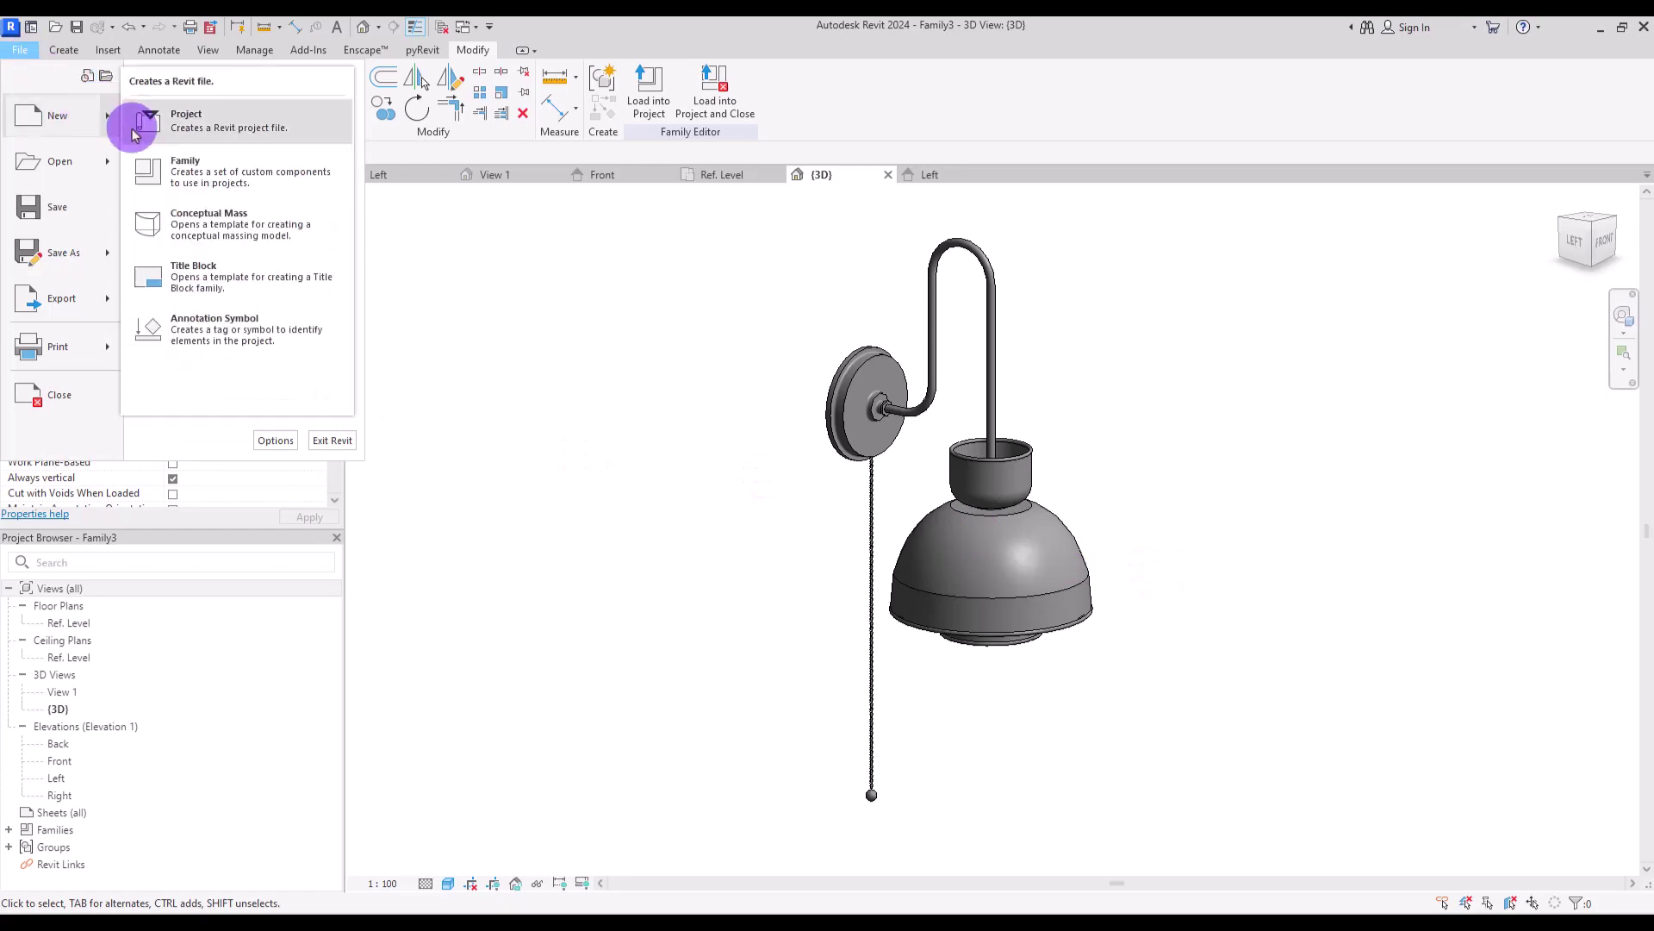
click(173, 183)
click(705, 123)
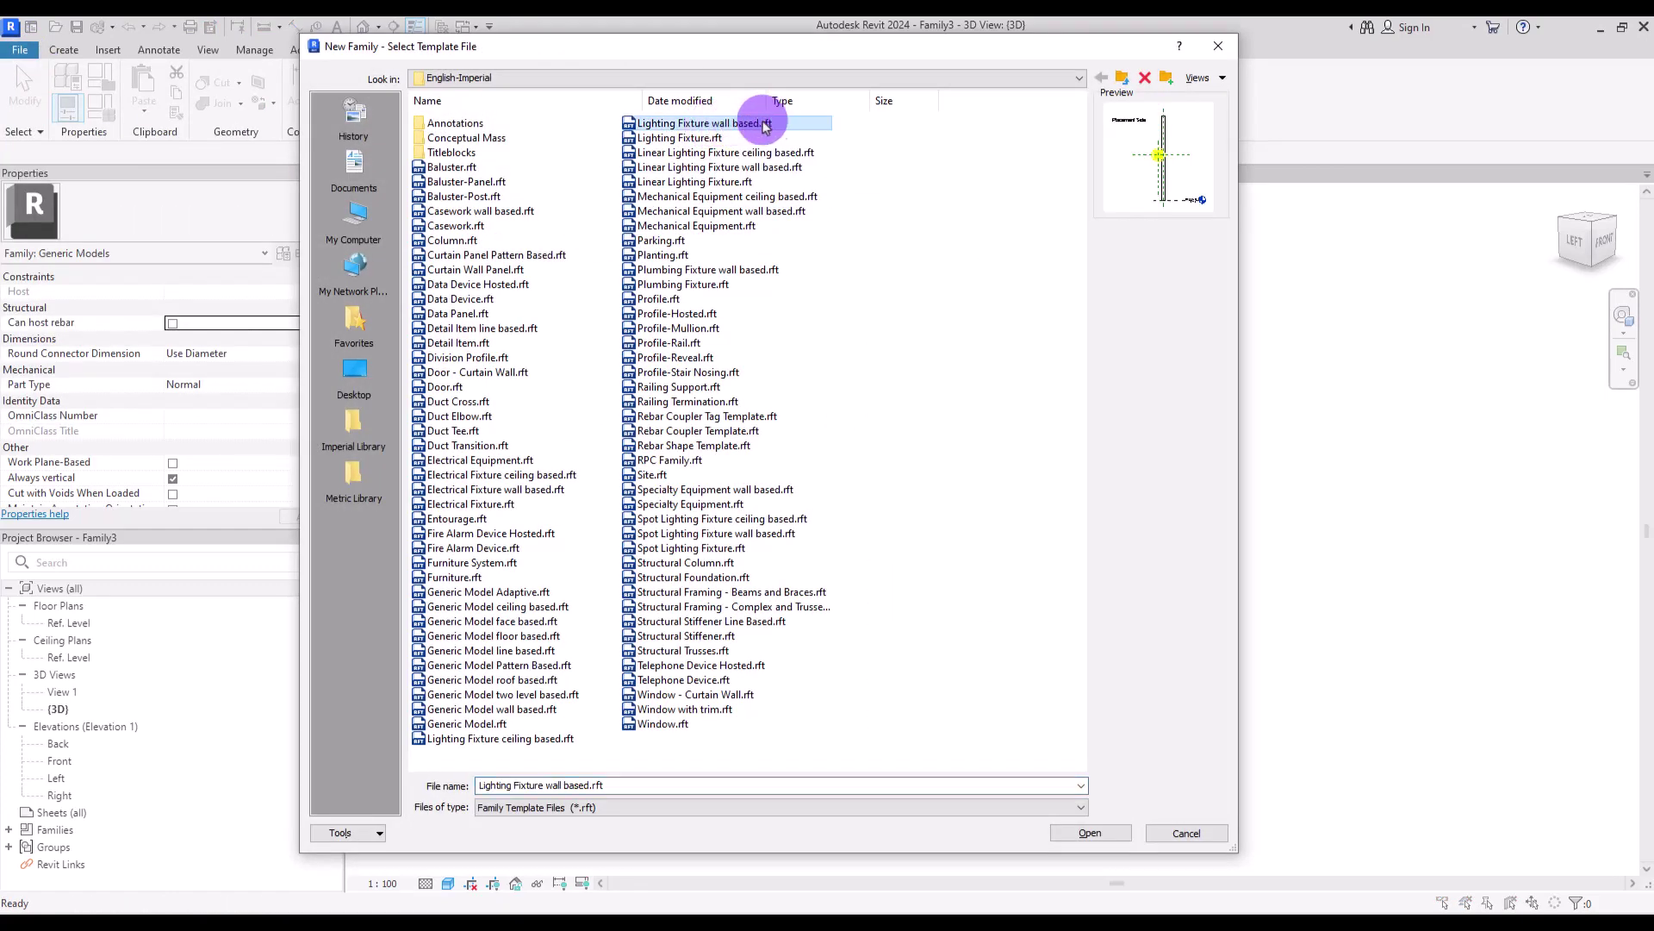
click(1090, 832)
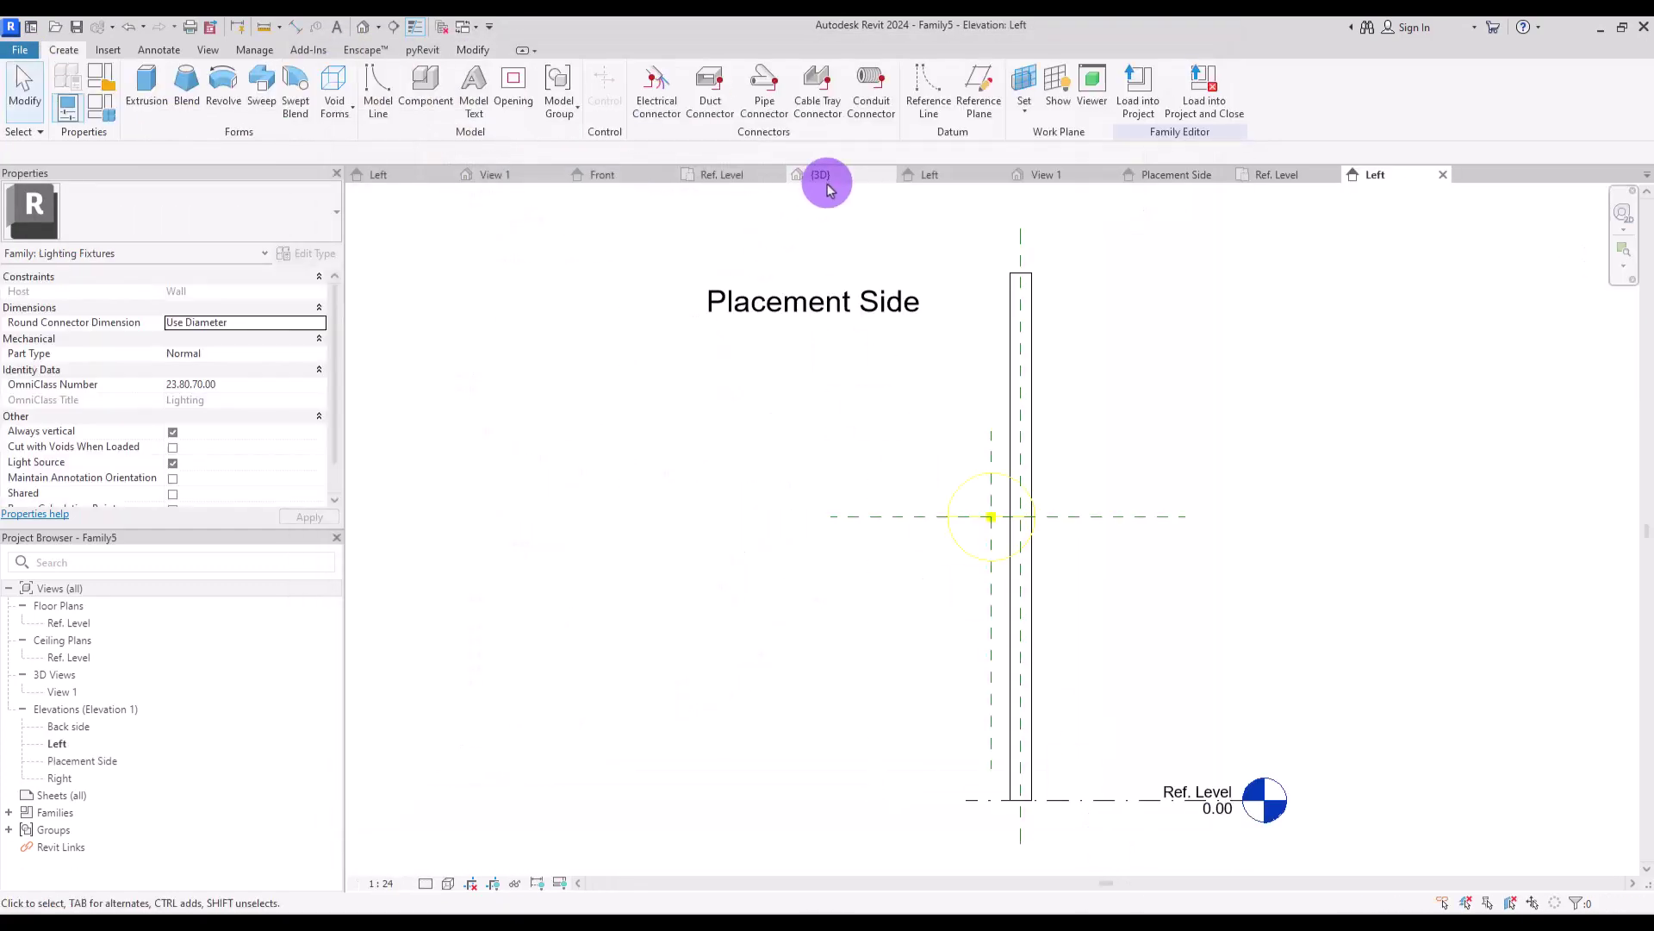
Load the lamp family into Family5 and place one instance in the Ref. Level plan, just in front of the wall's placement side.
click(820, 175)
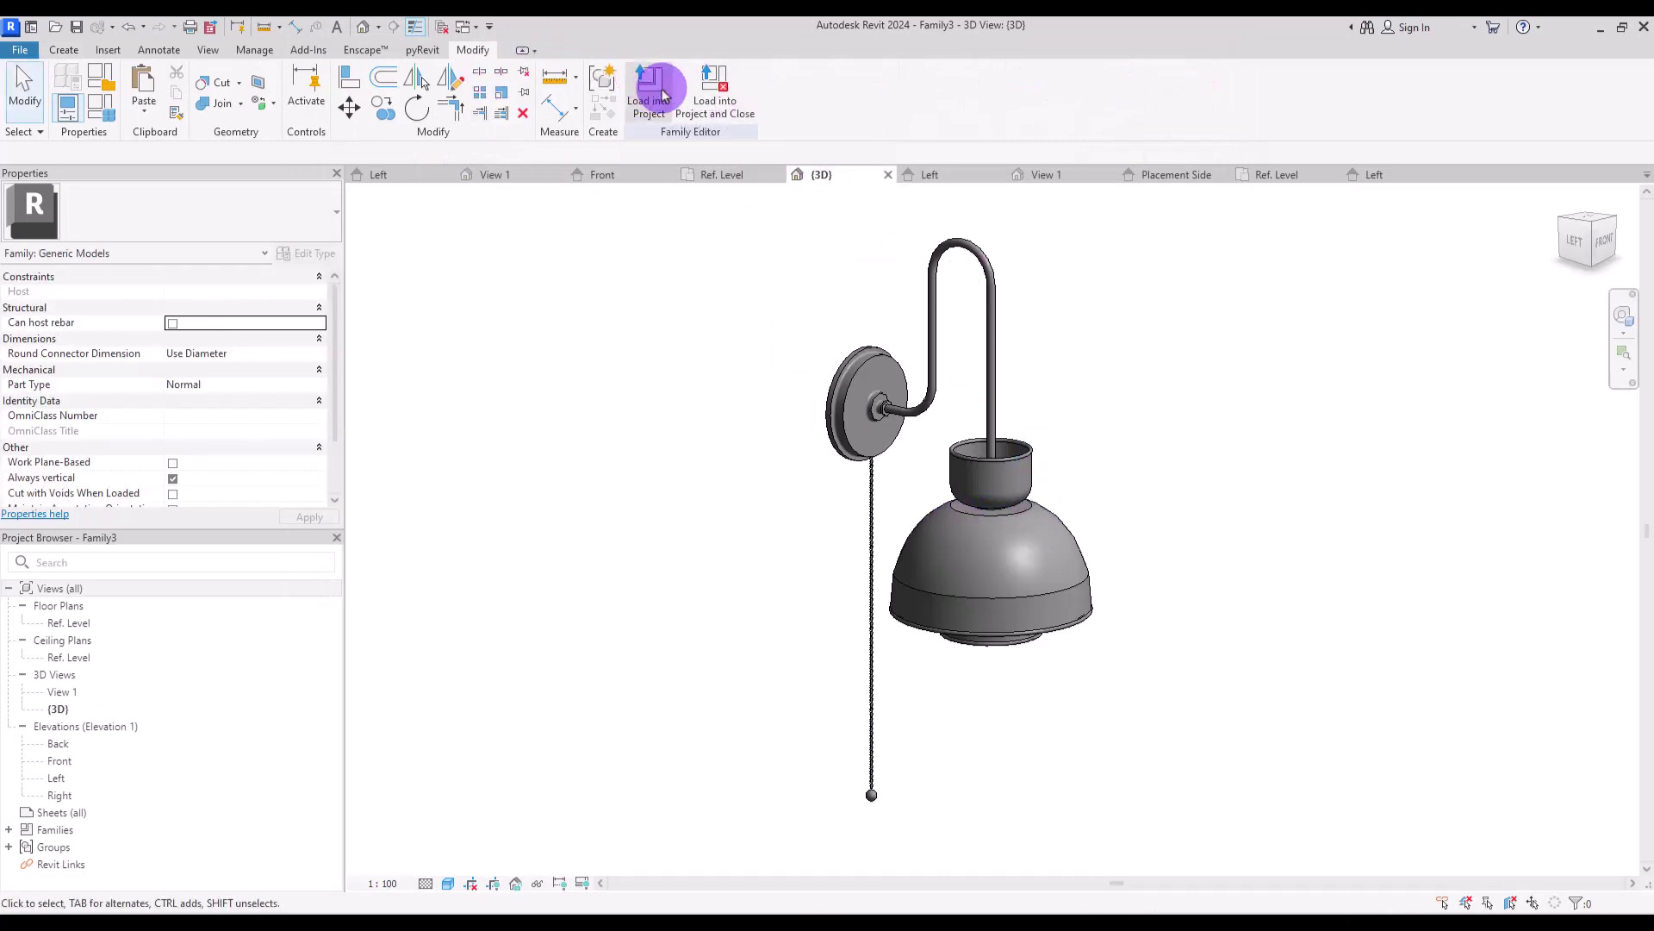
click(648, 97)
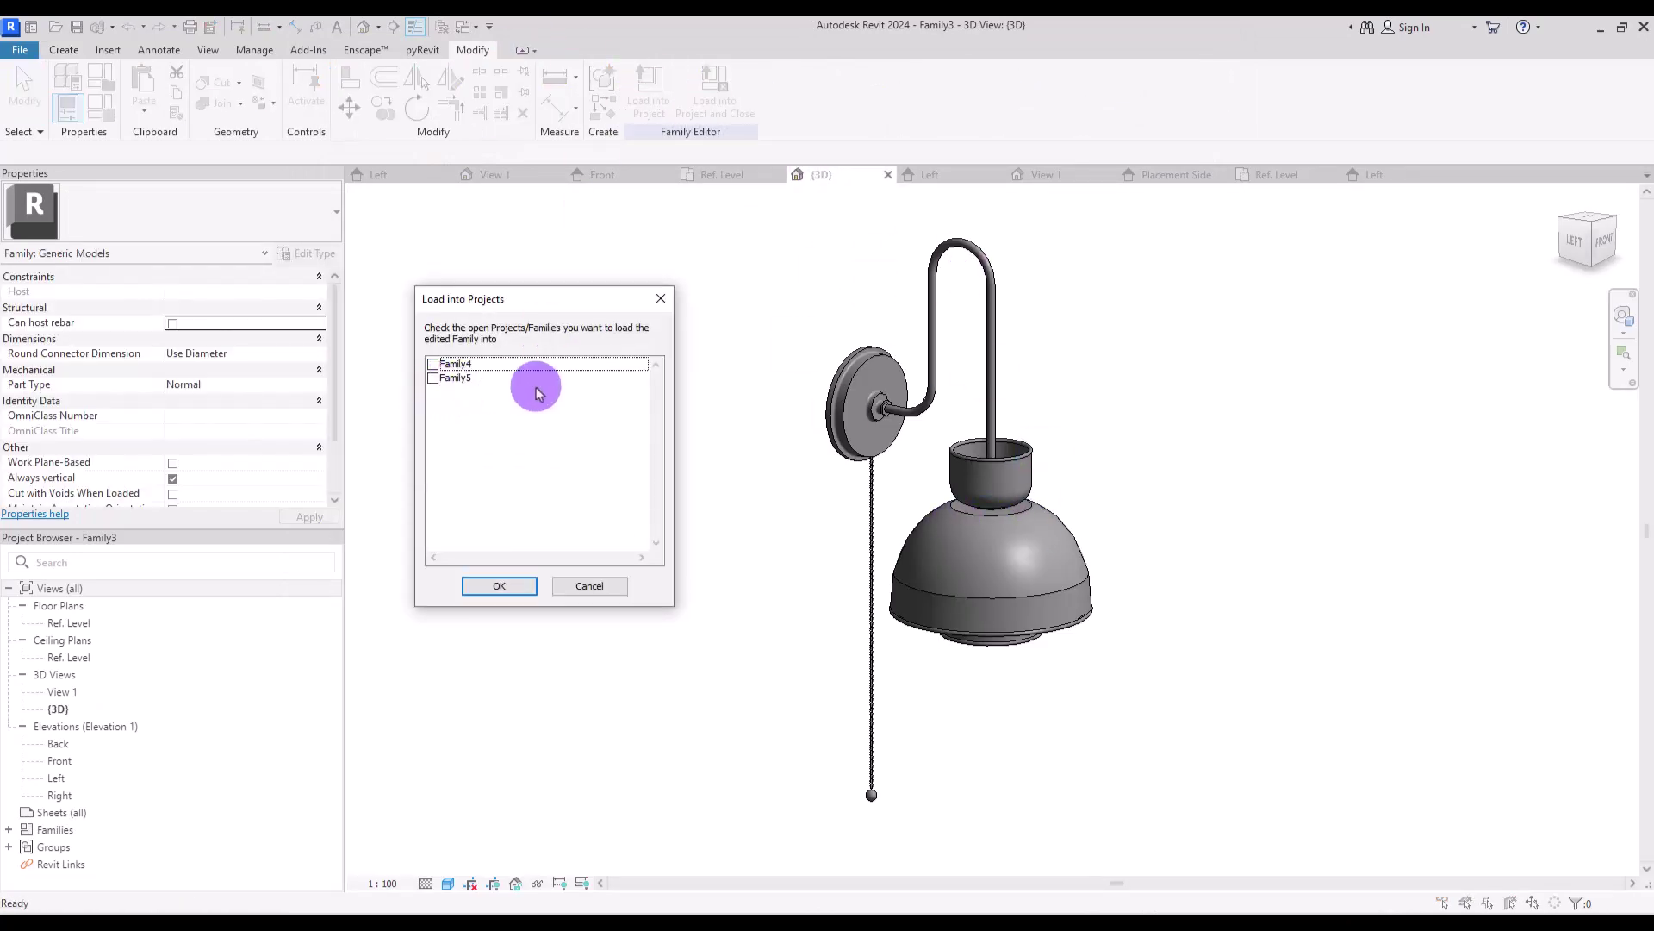
click(433, 378)
click(497, 587)
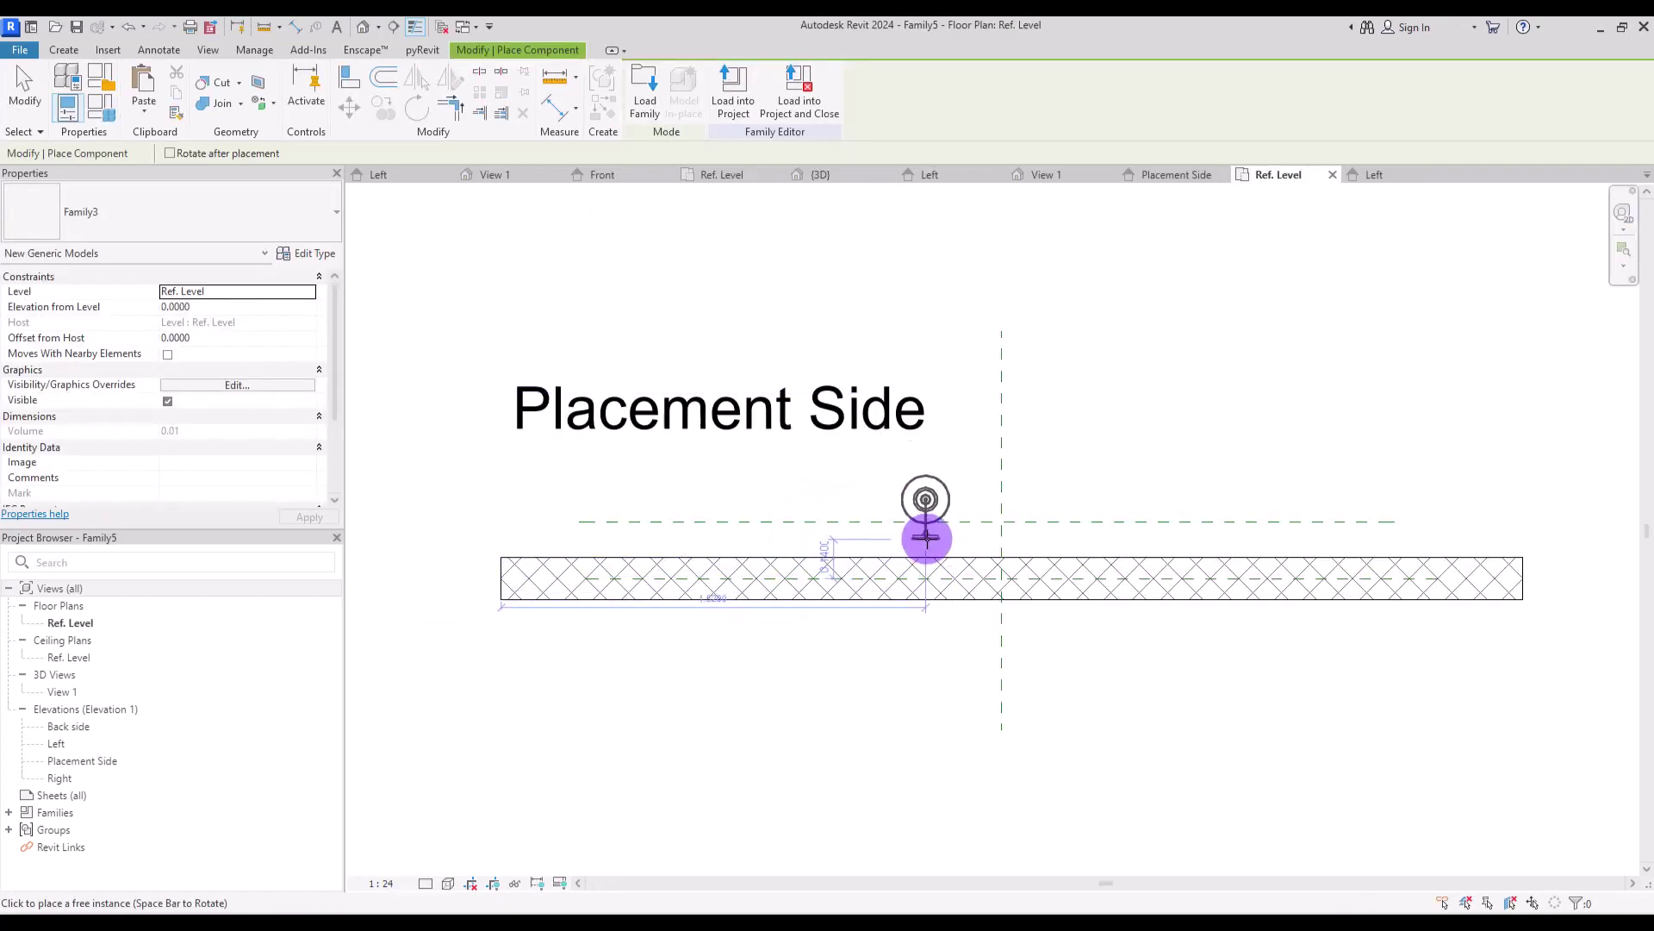
click(933, 538)
key(Escape)
key(Escape)
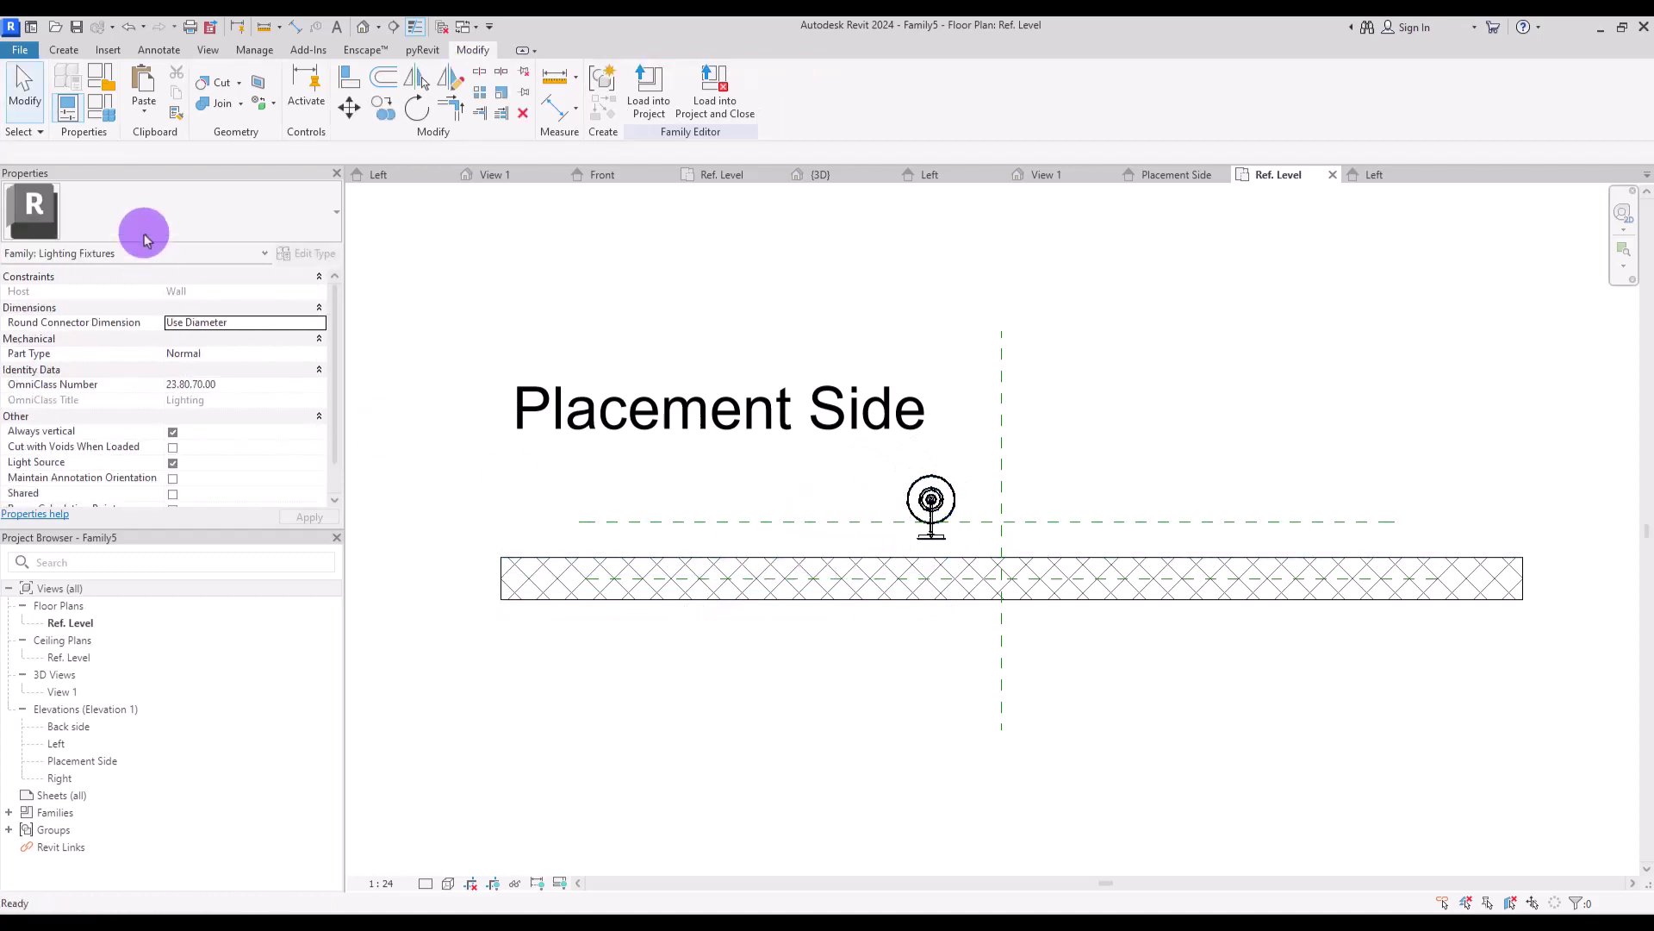
Draw a horizontal reference plane along the wall's placement-side face in plan and name it Wall.
click(78, 53)
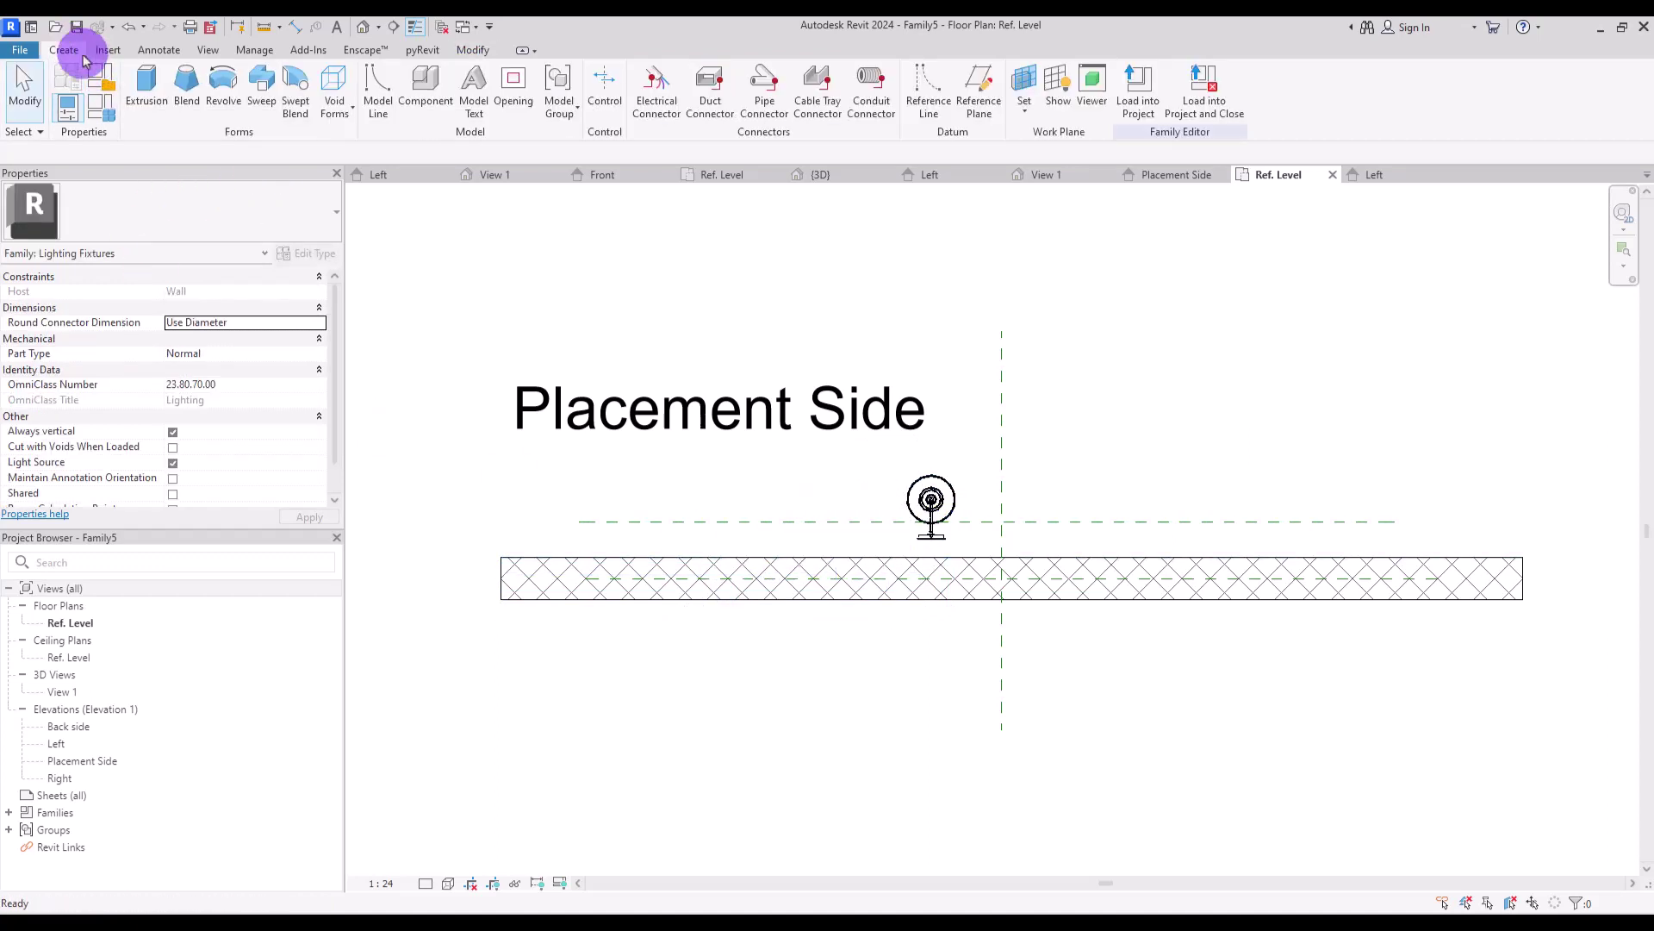
click(976, 93)
click(506, 555)
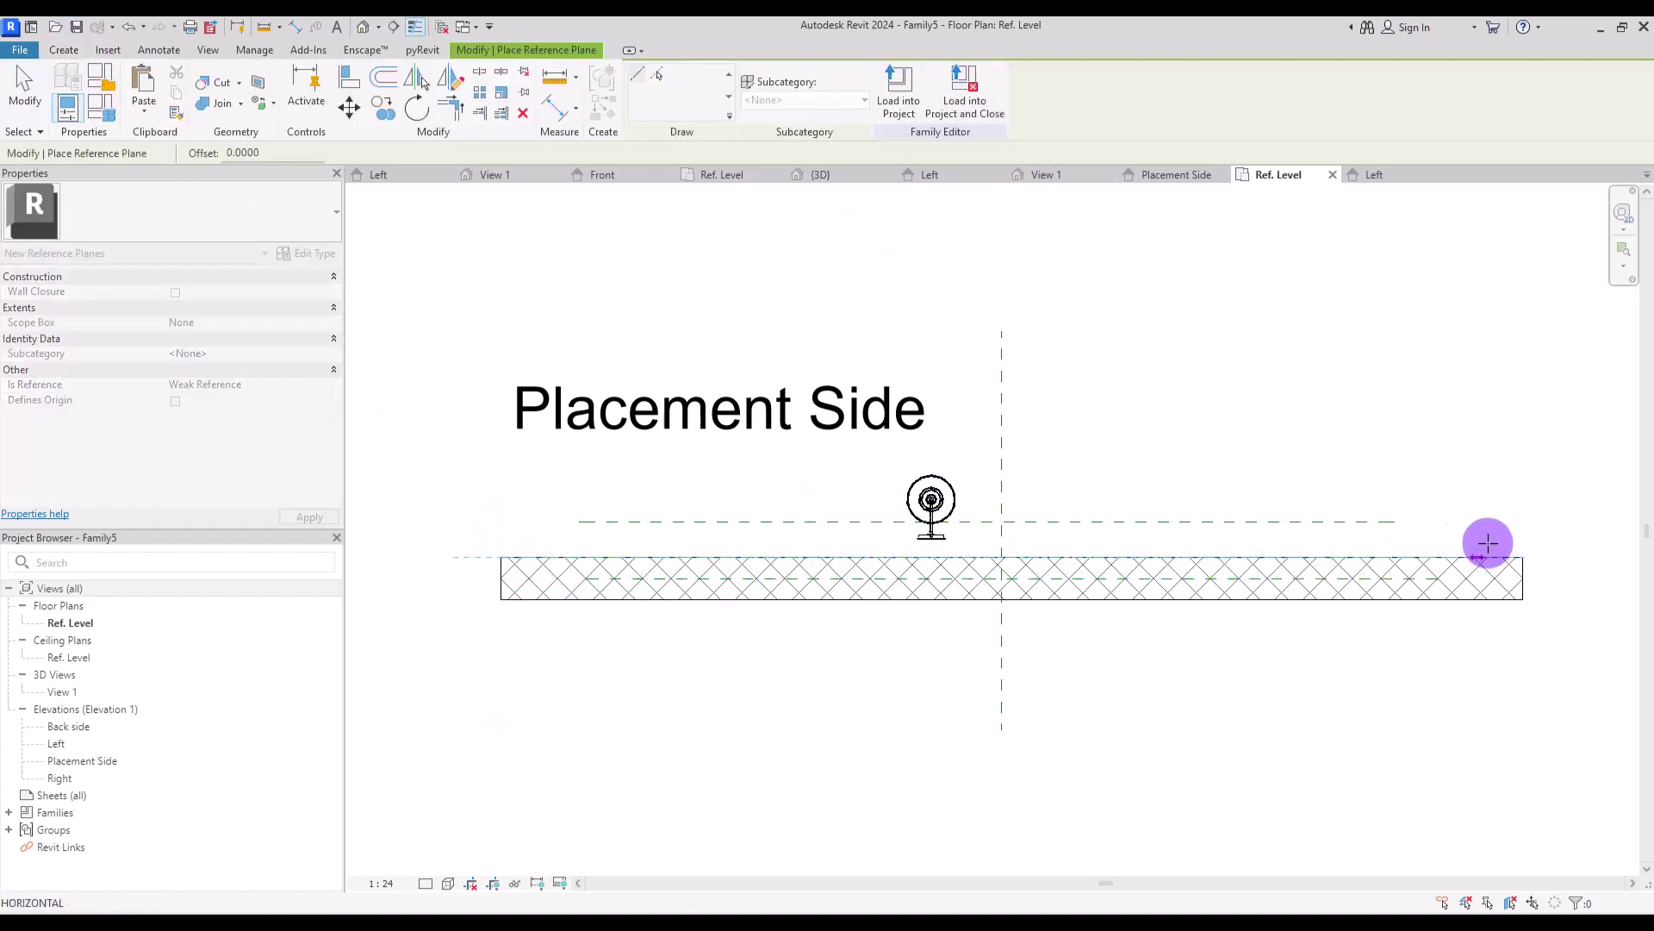
click(1582, 554)
key(Escape)
key(Escape)
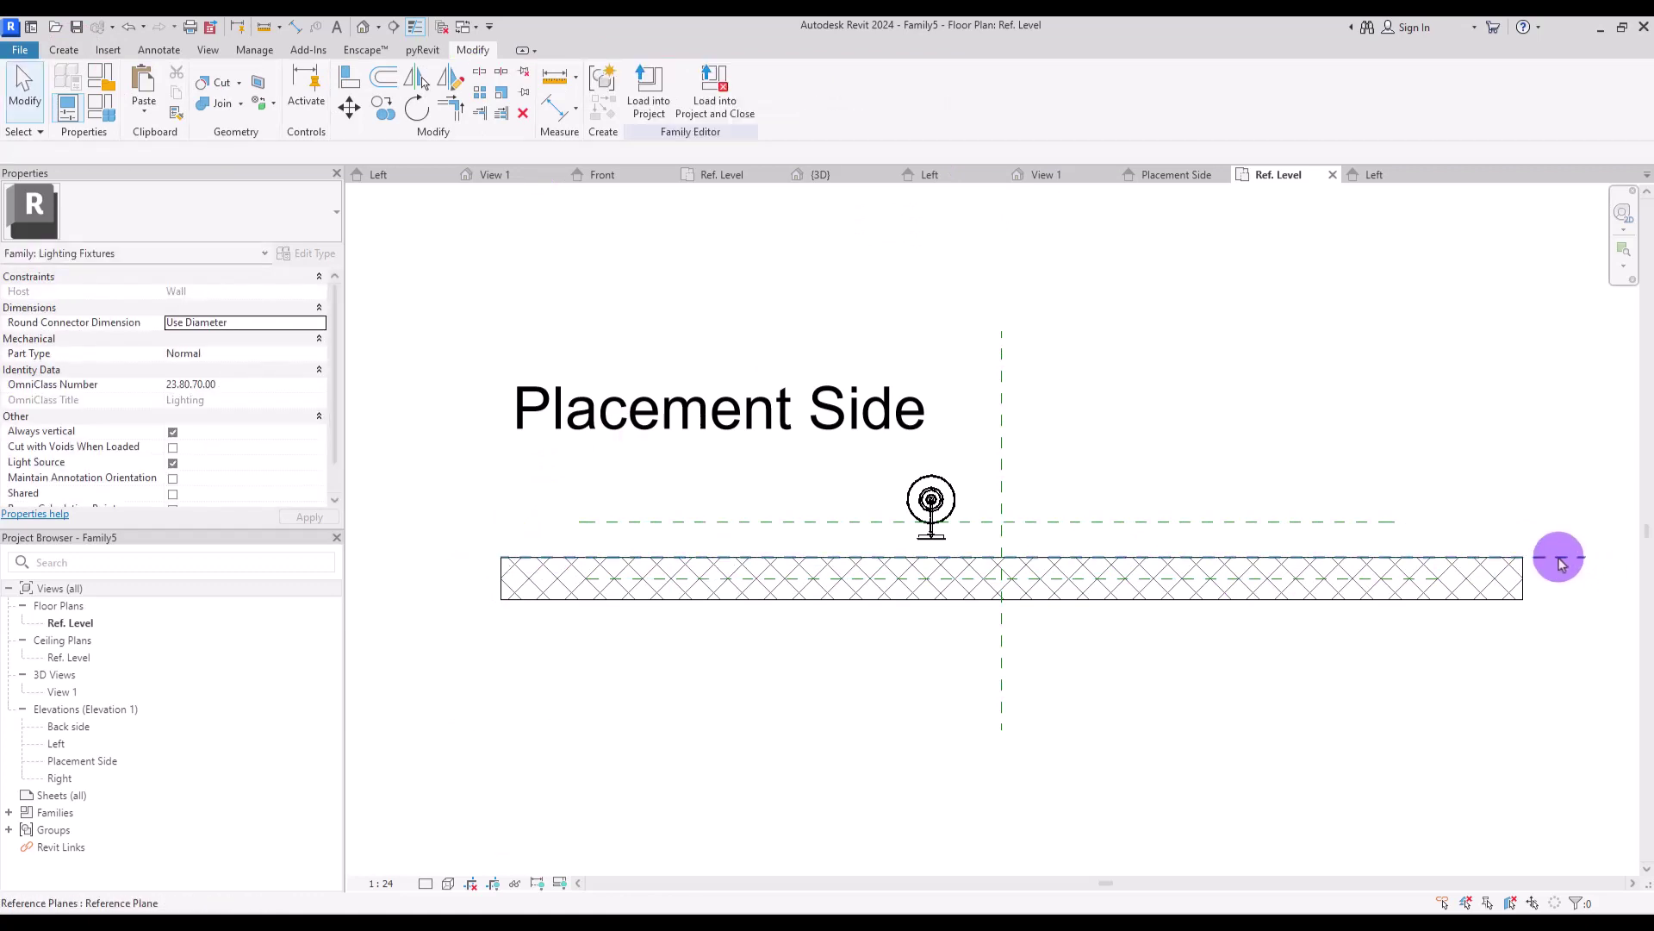
click(1562, 556)
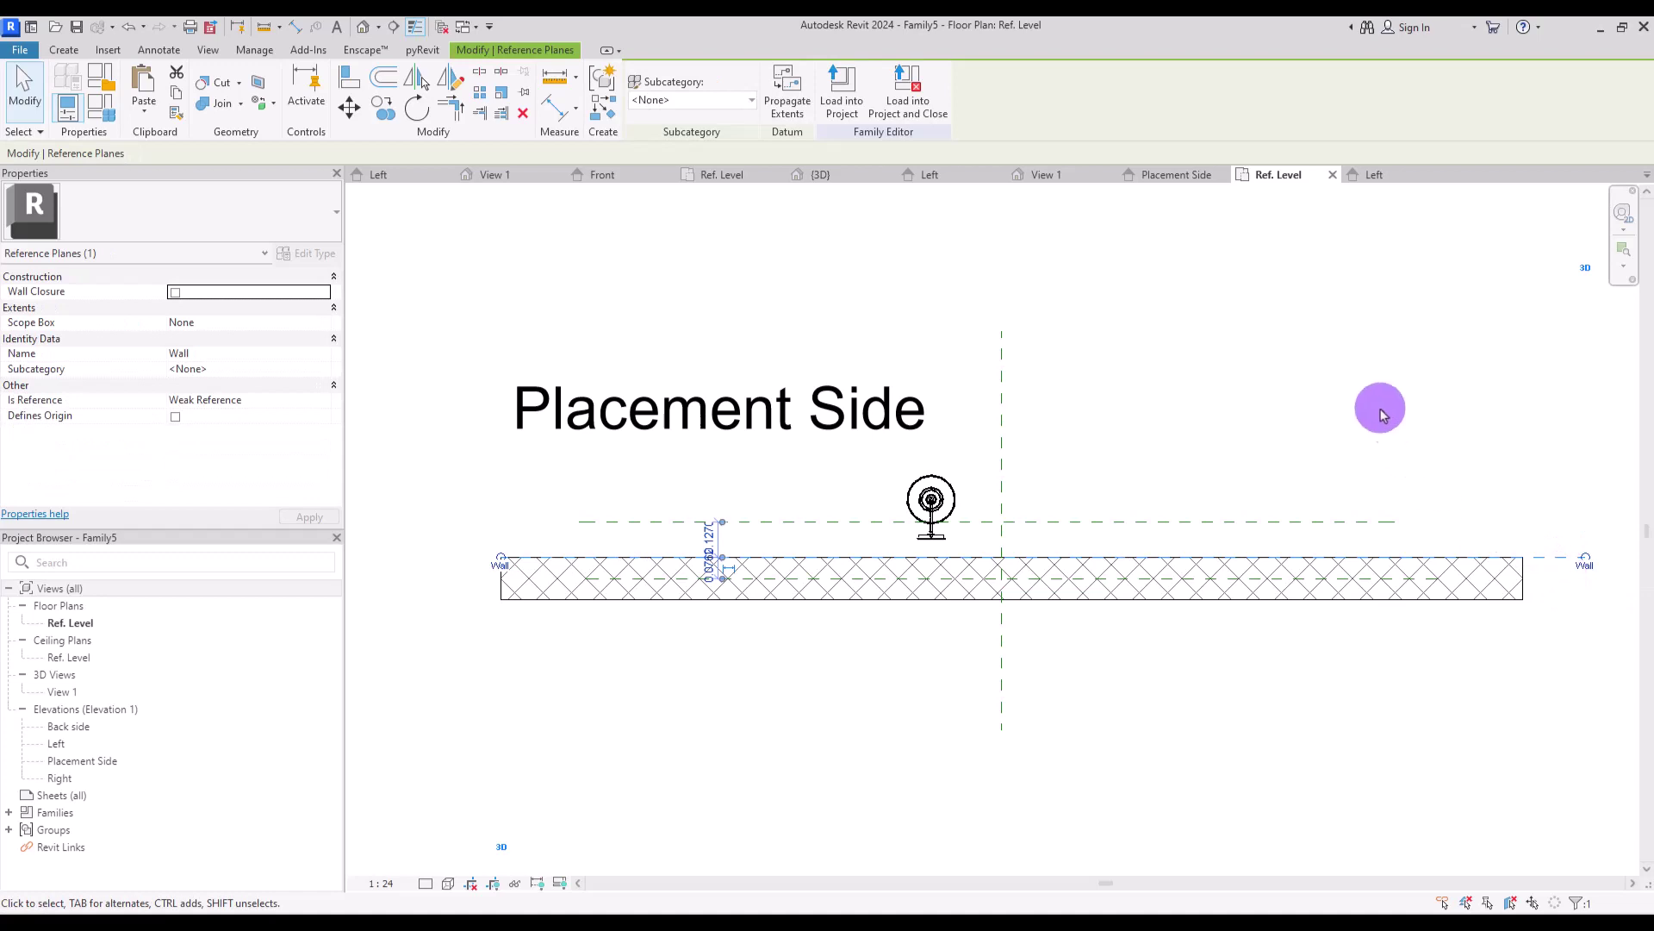
click(1380, 414)
Align the lamp's back plate to the Wall reference plane and its centre to the Light Source Axis (L/R) plane.
click(349, 78)
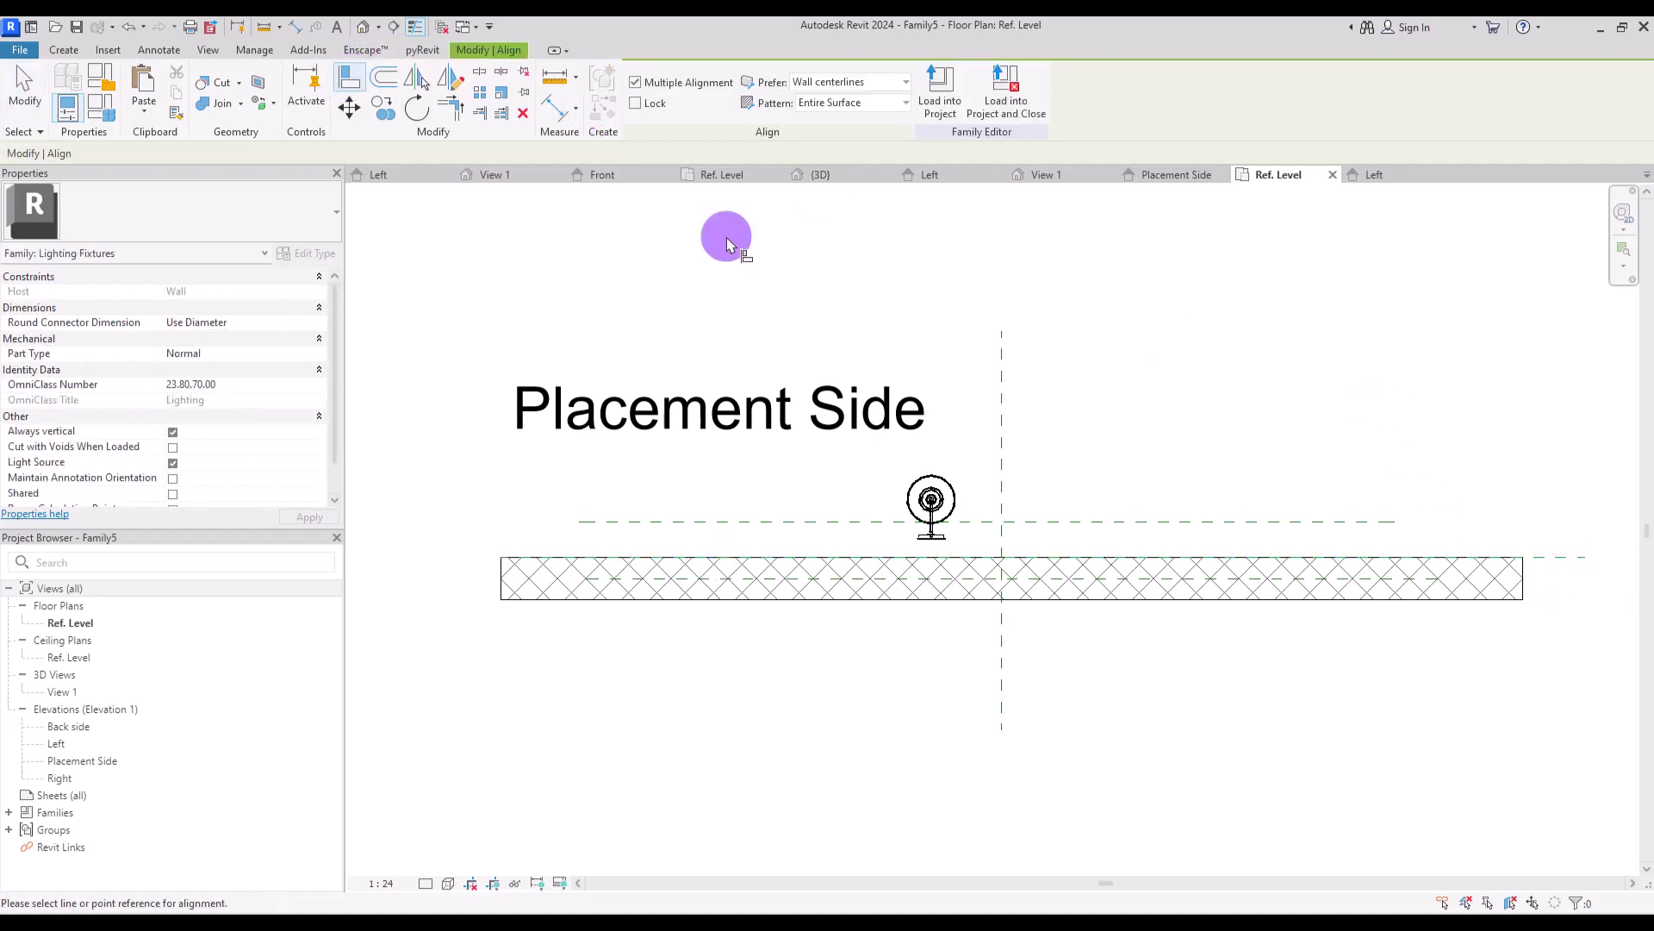
click(1569, 558)
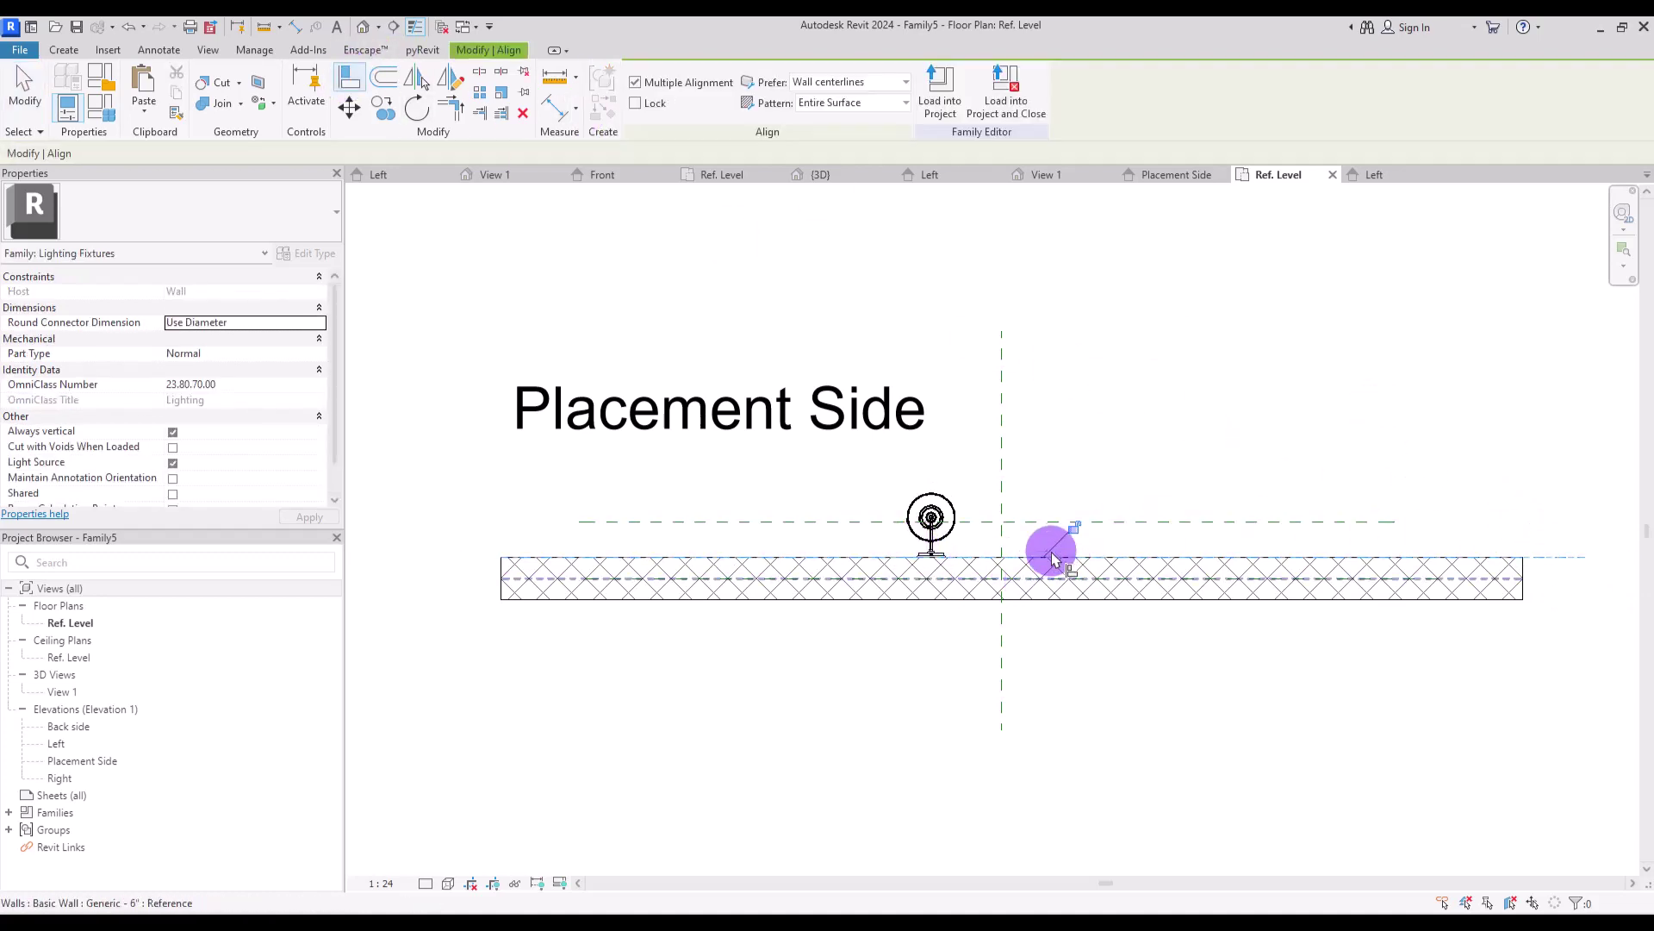
scroll(1045, 635, up, 5)
middle_drag(1088, 299, 928, 316)
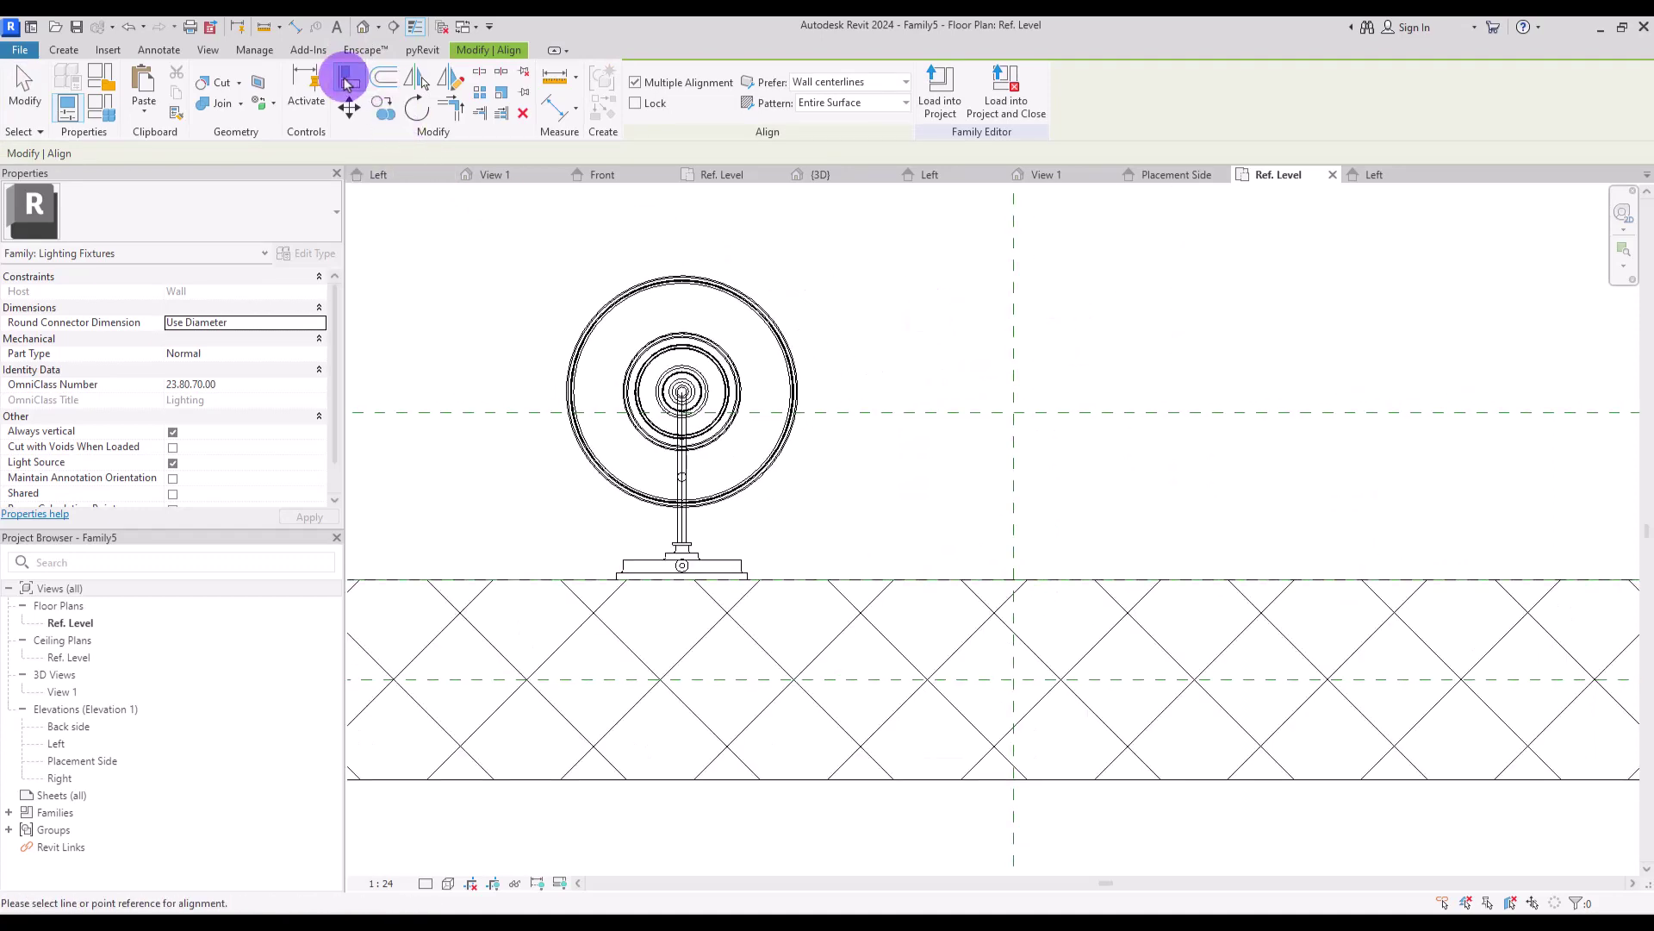
click(1012, 515)
click(680, 528)
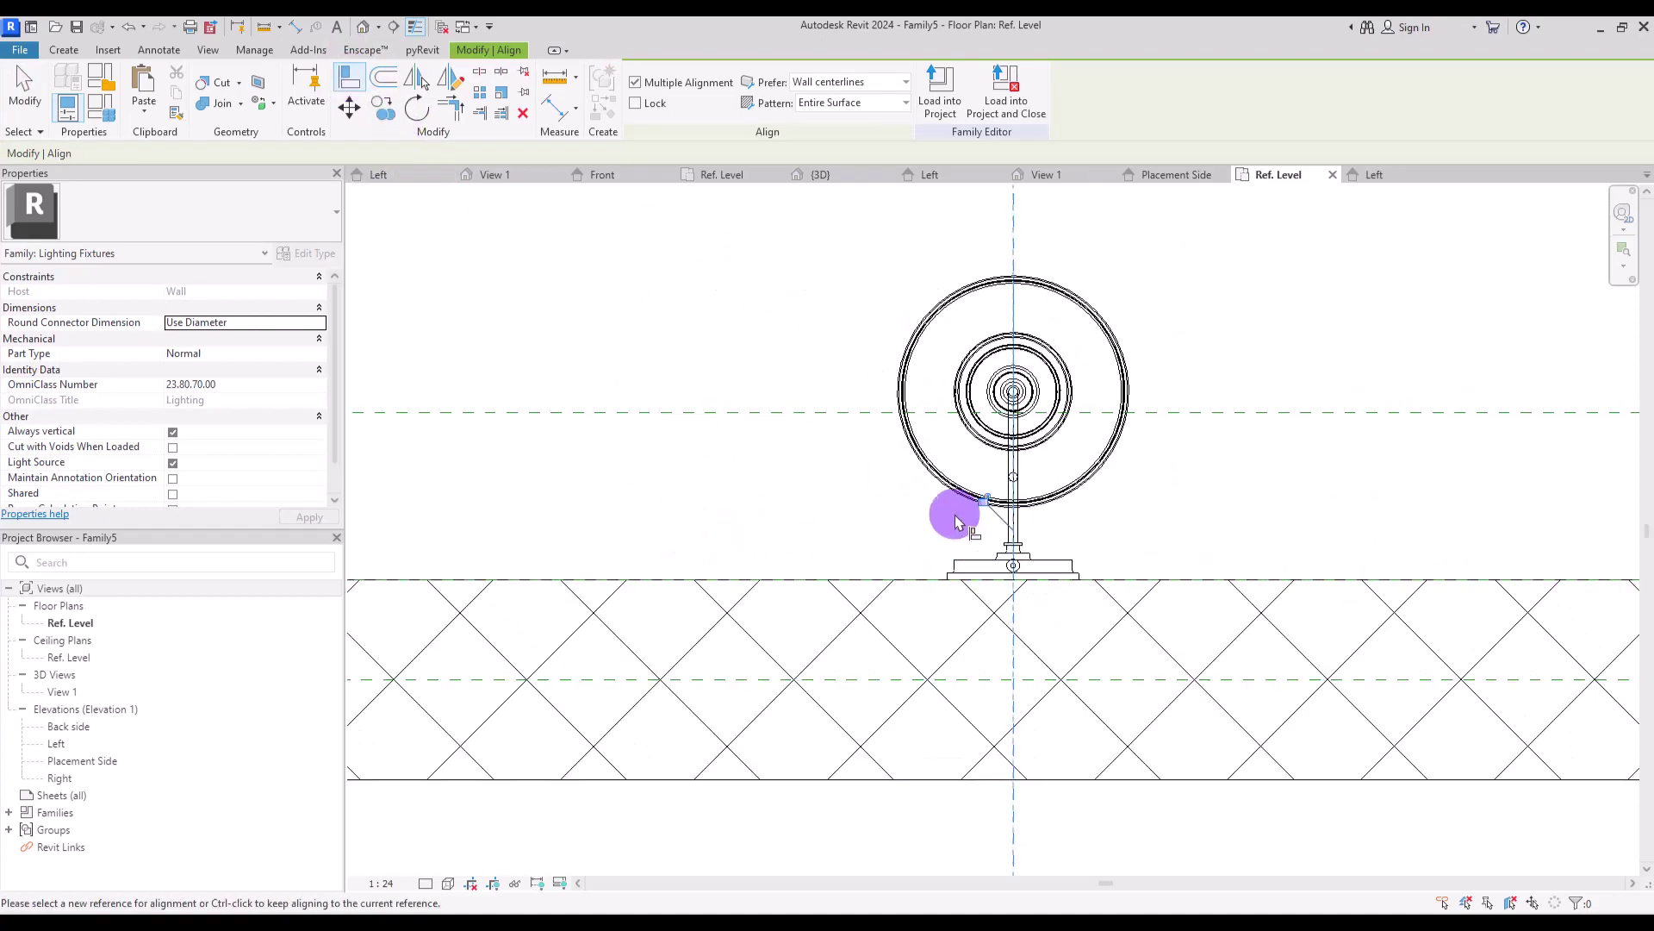
Draw a horizontal reference plane slightly above the Light Source Elevation plane in the Left elevation.
click(1341, 176)
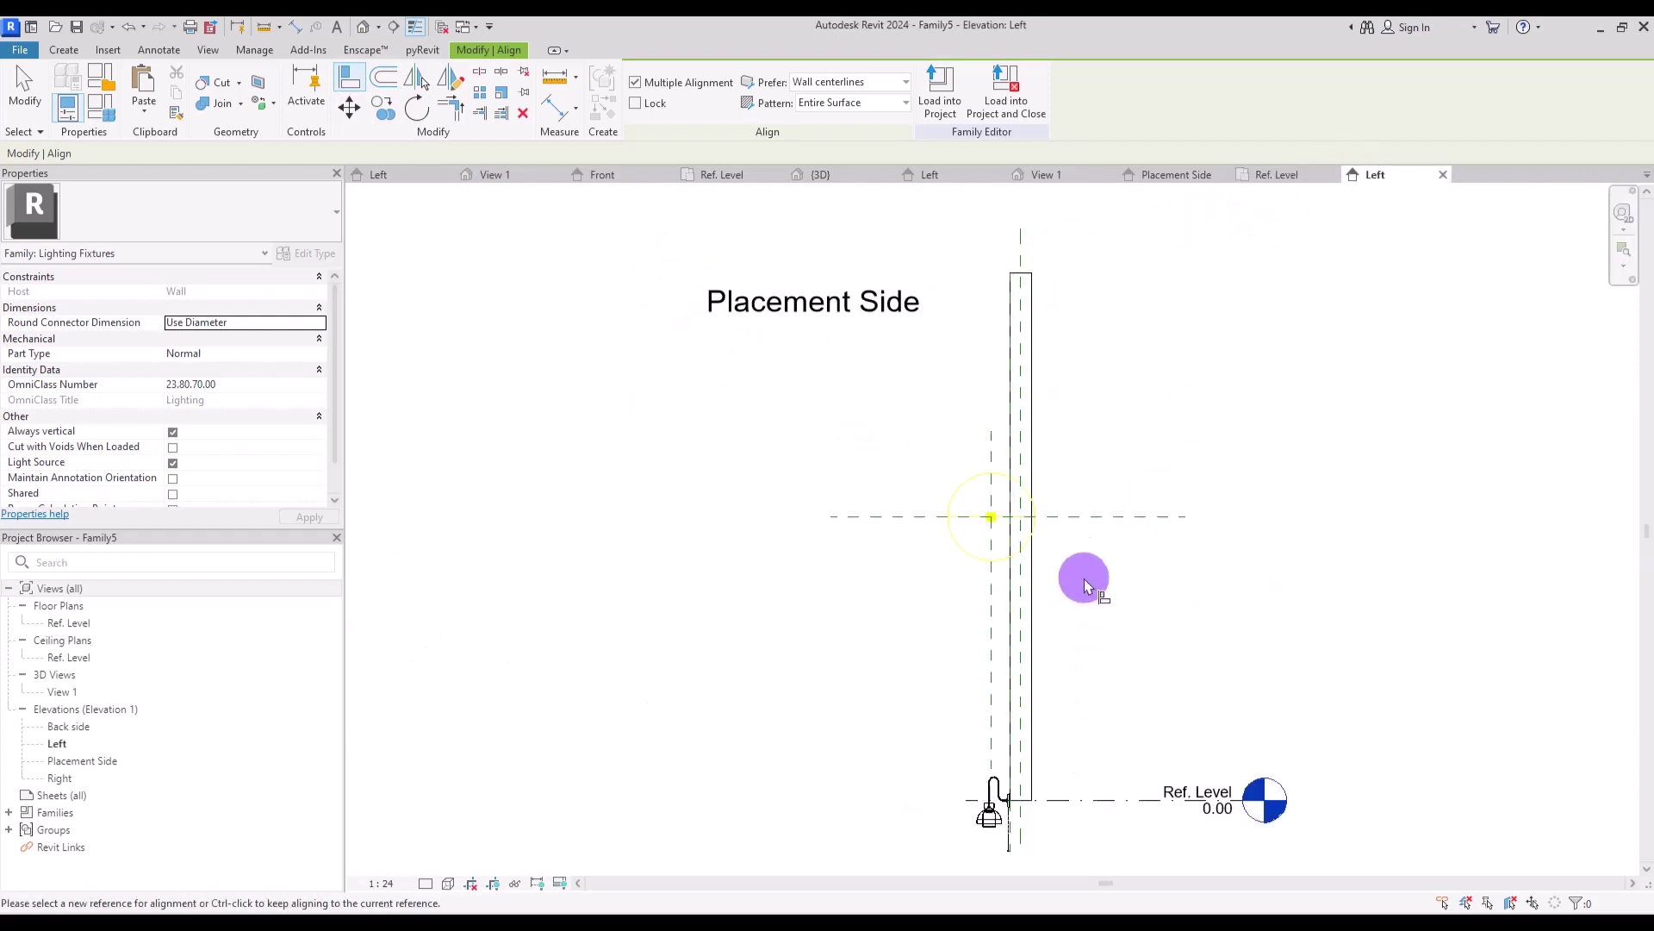
key(Escape)
scroll(975, 509, up, 2)
middle_drag(975, 509, 810, 310)
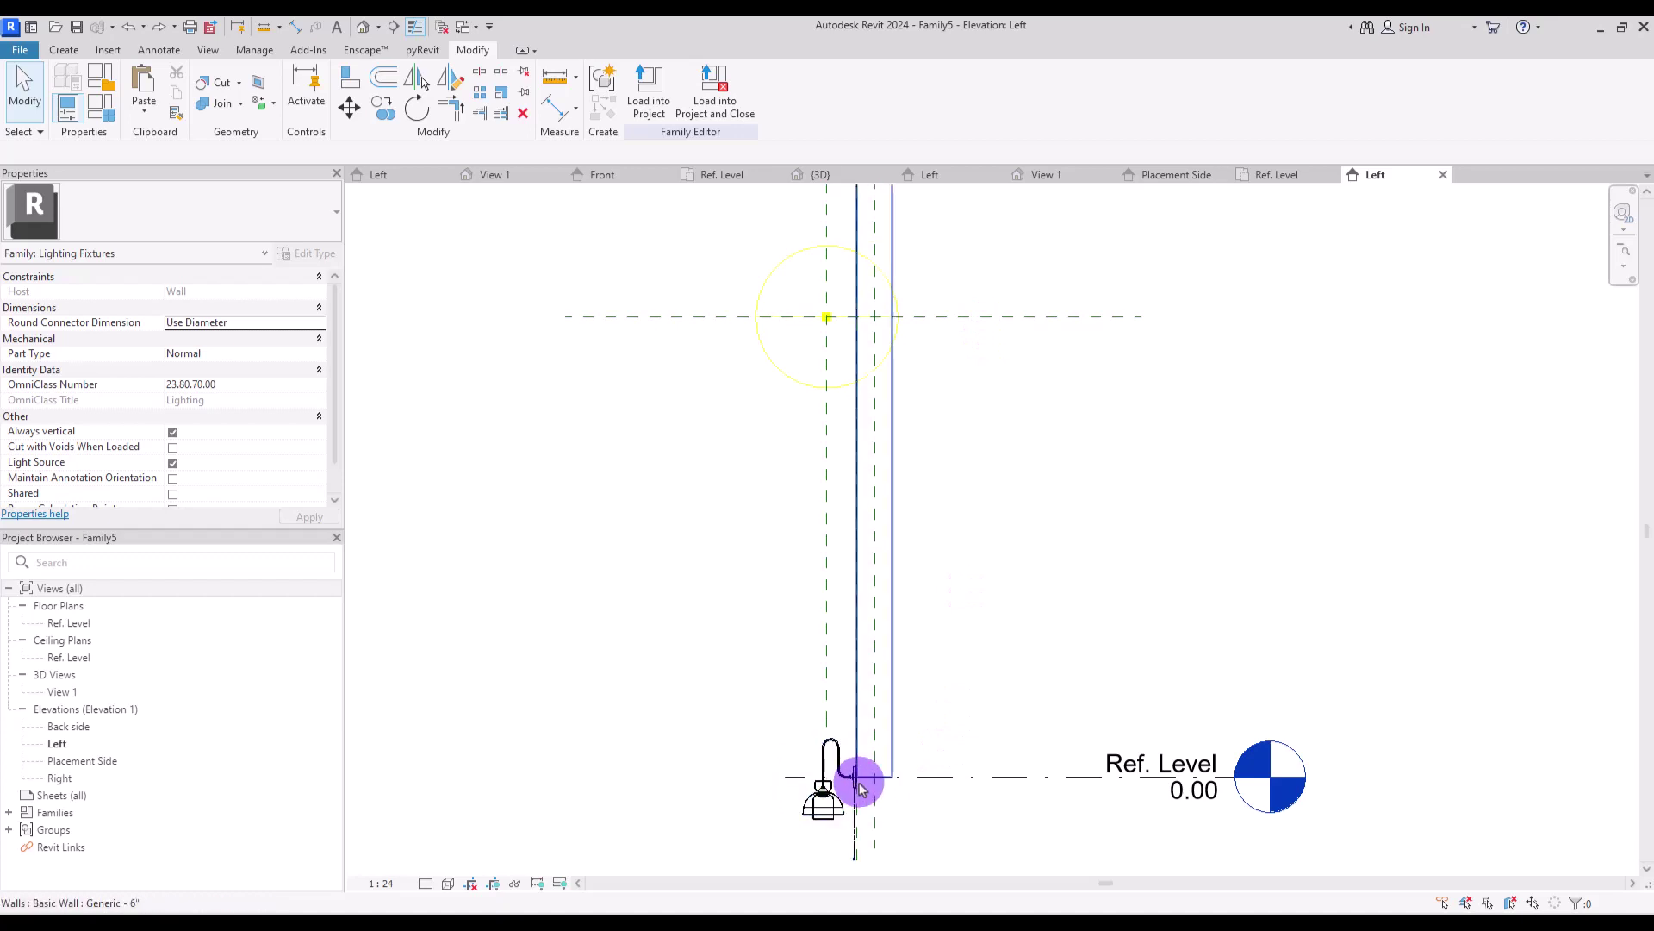
click(62, 50)
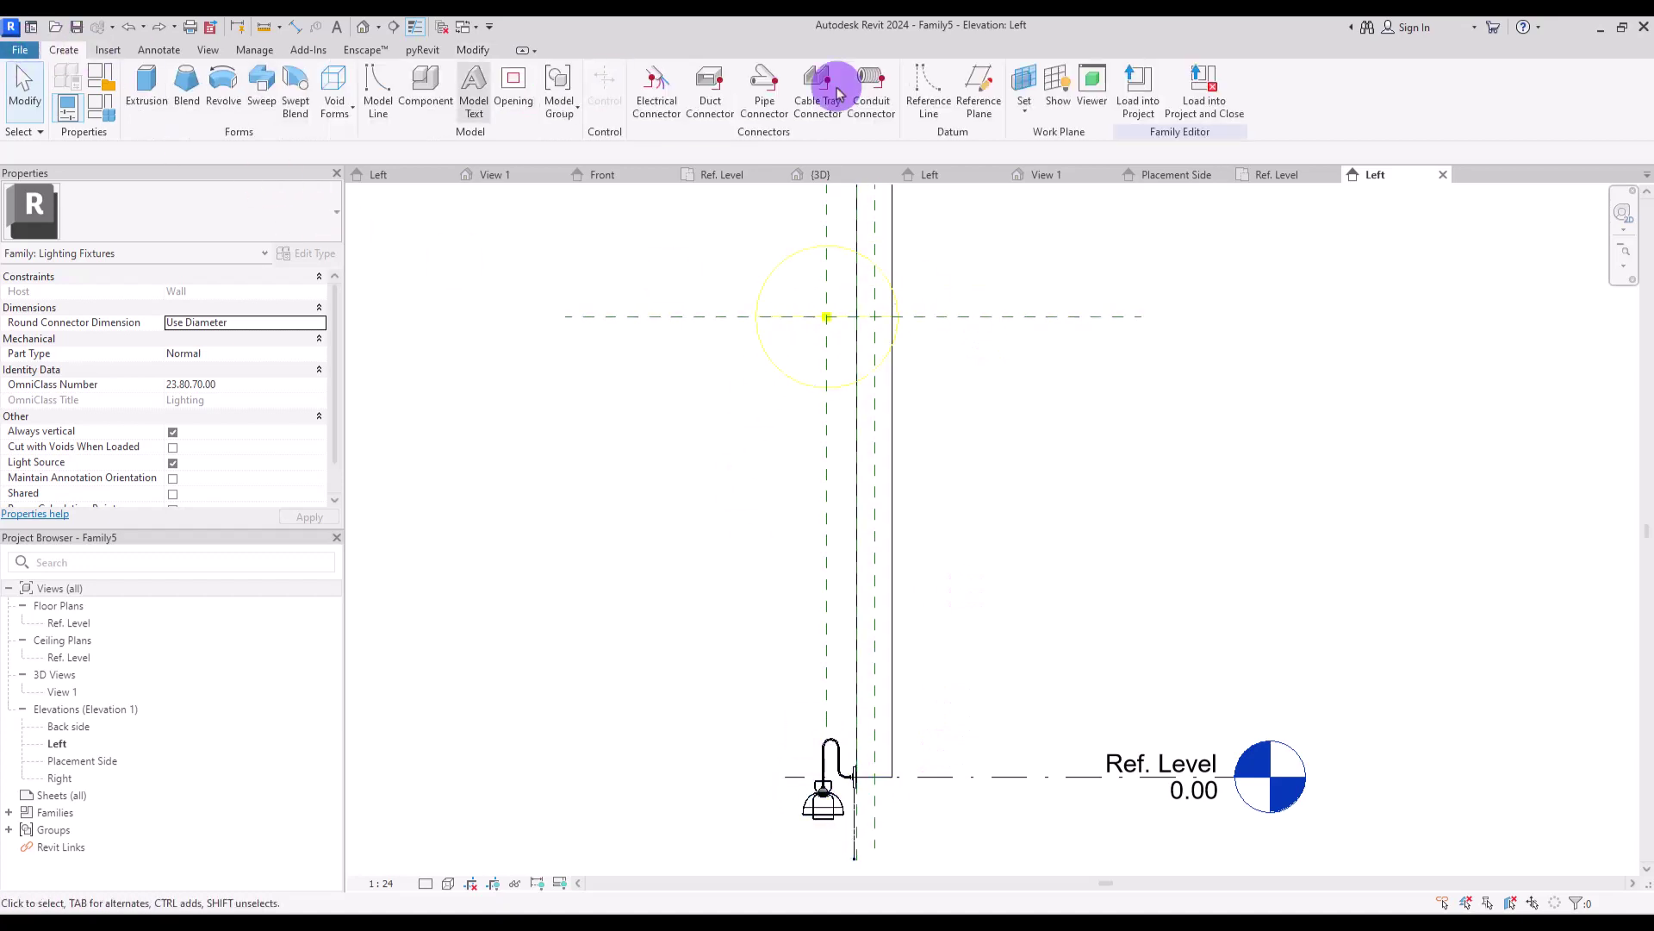
click(959, 76)
click(580, 280)
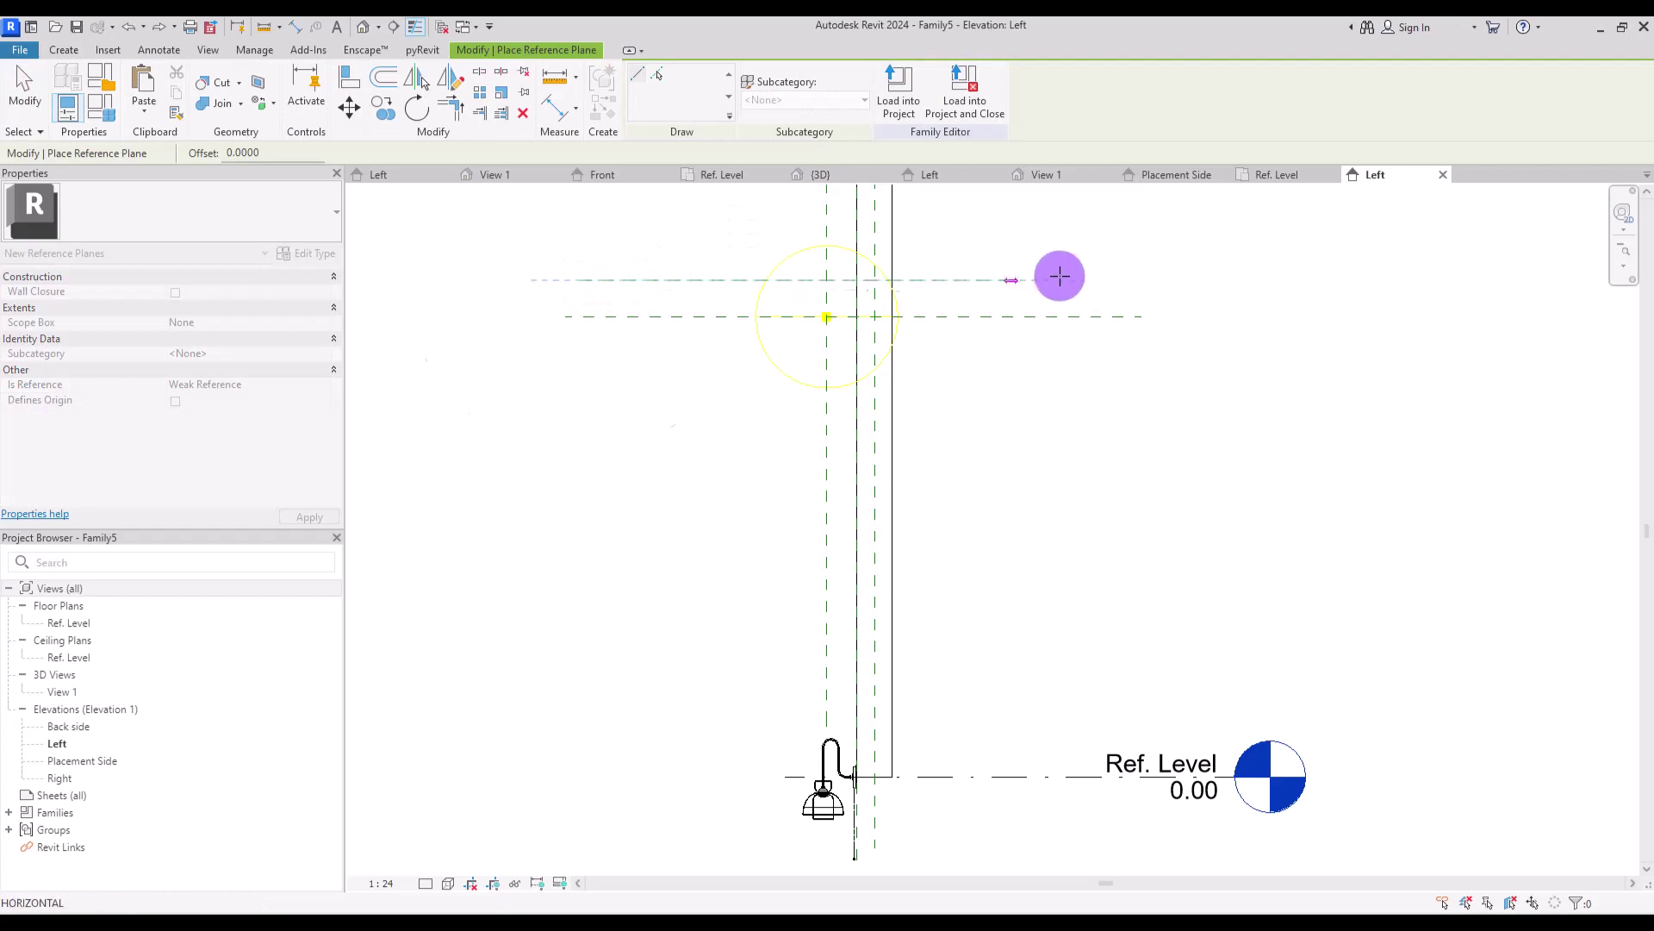
click(1140, 279)
key(Escape)
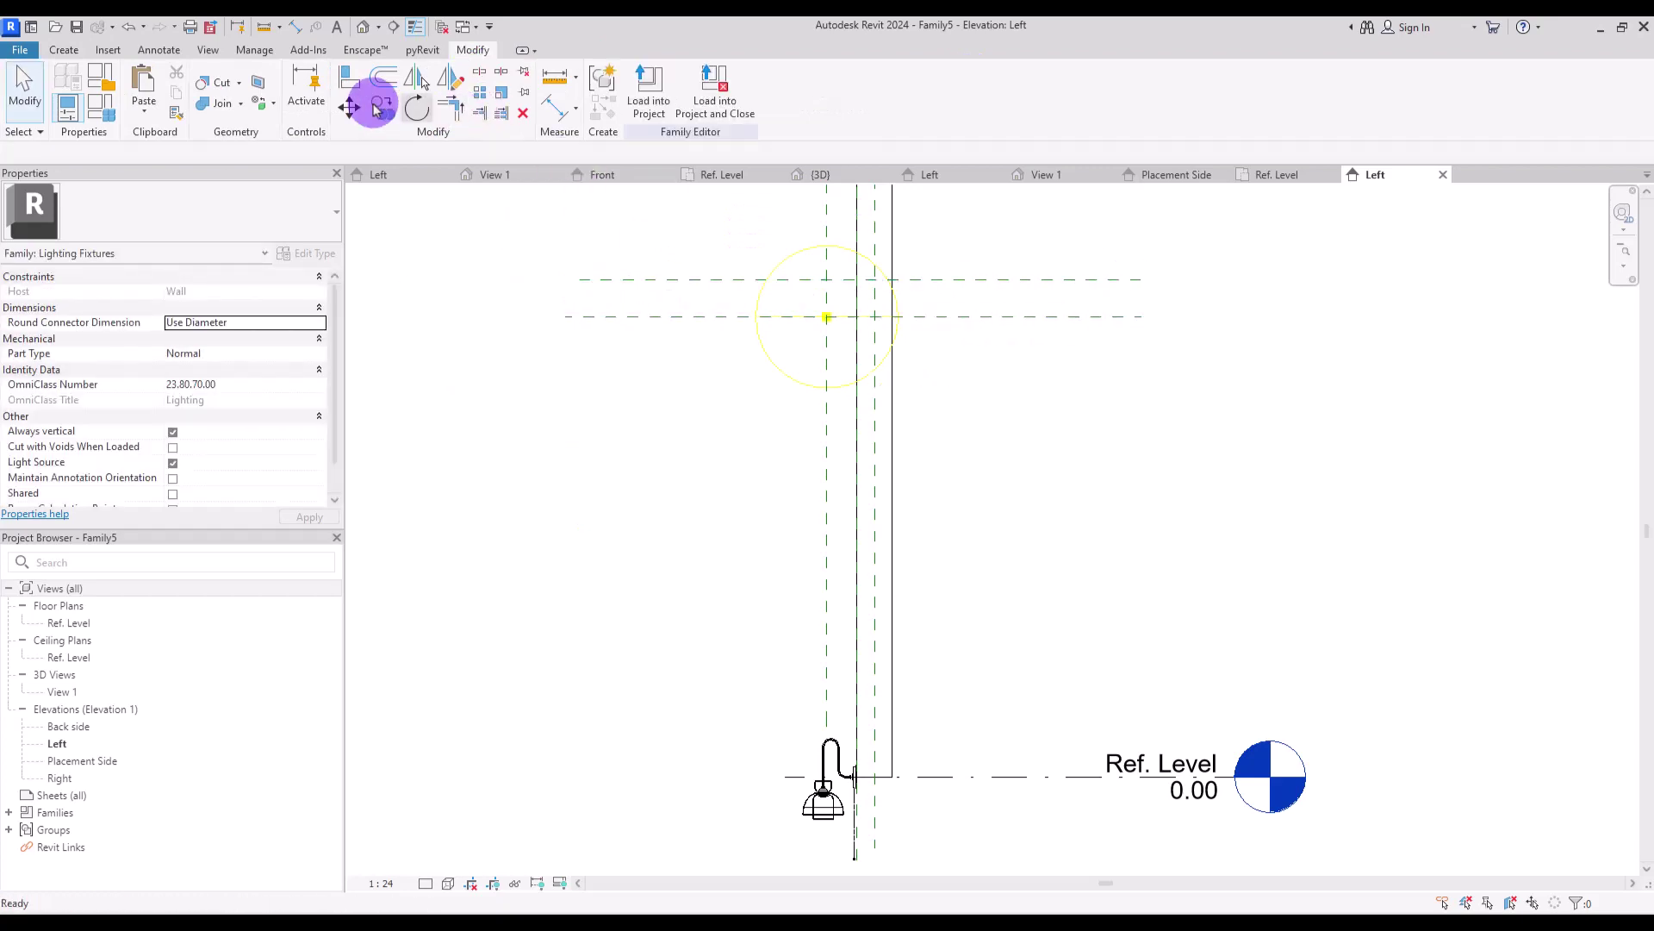
Align the centre of the lamp's wall plate to the new horizontal reference plane and lock the alignment.
click(349, 77)
click(845, 765)
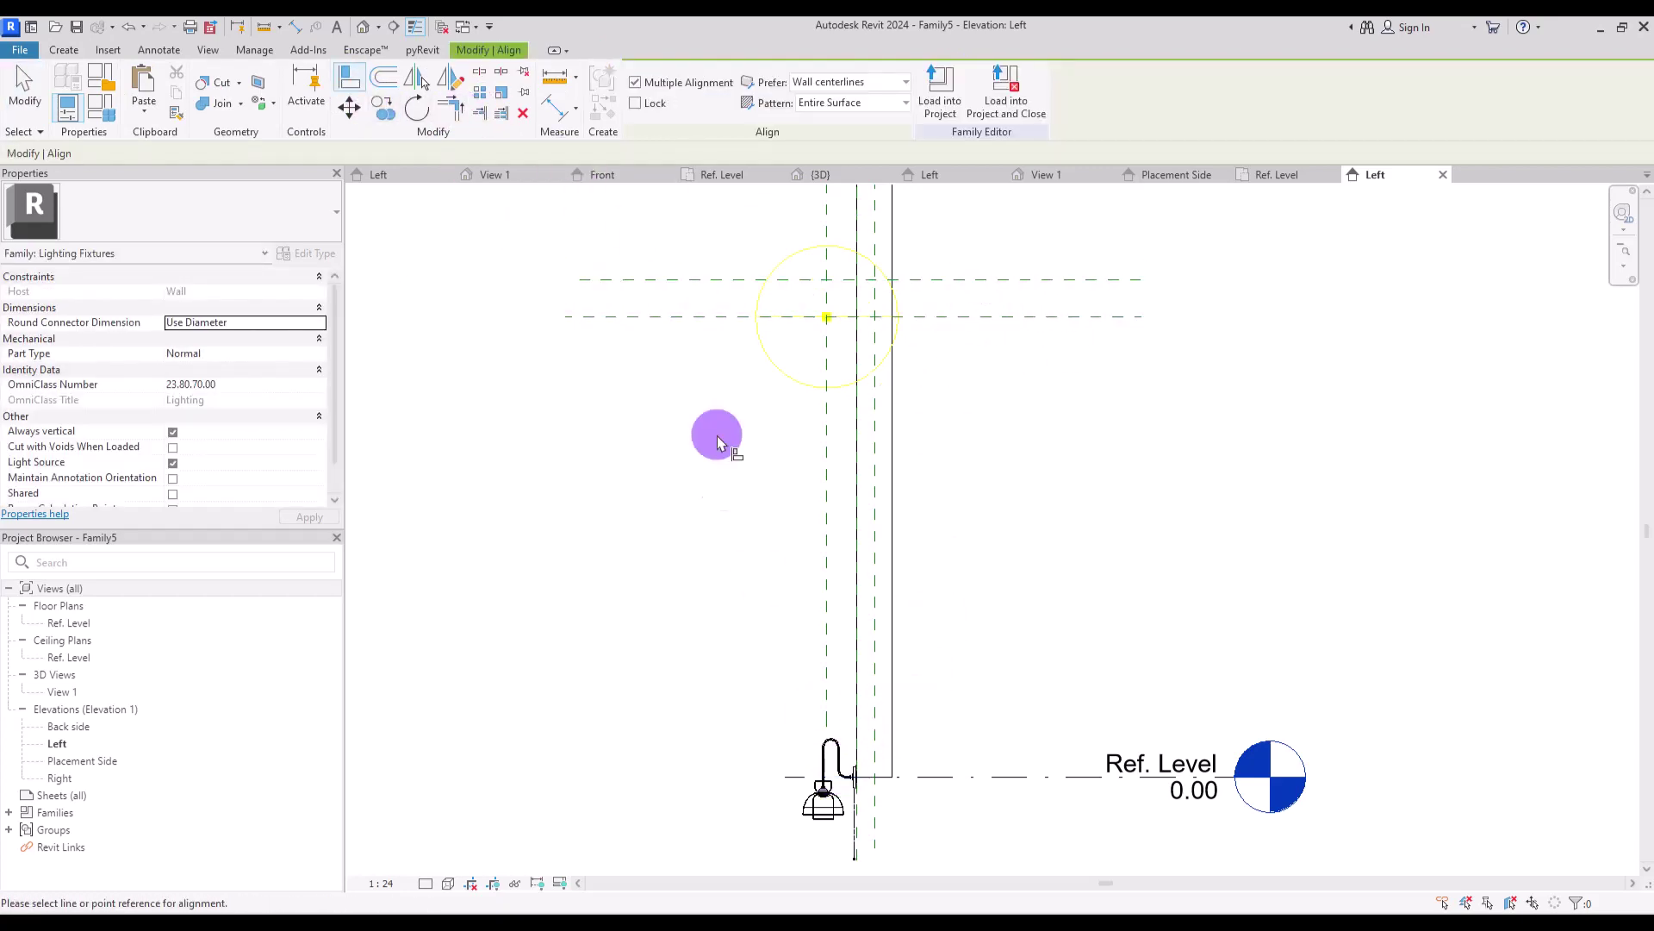
click(689, 316)
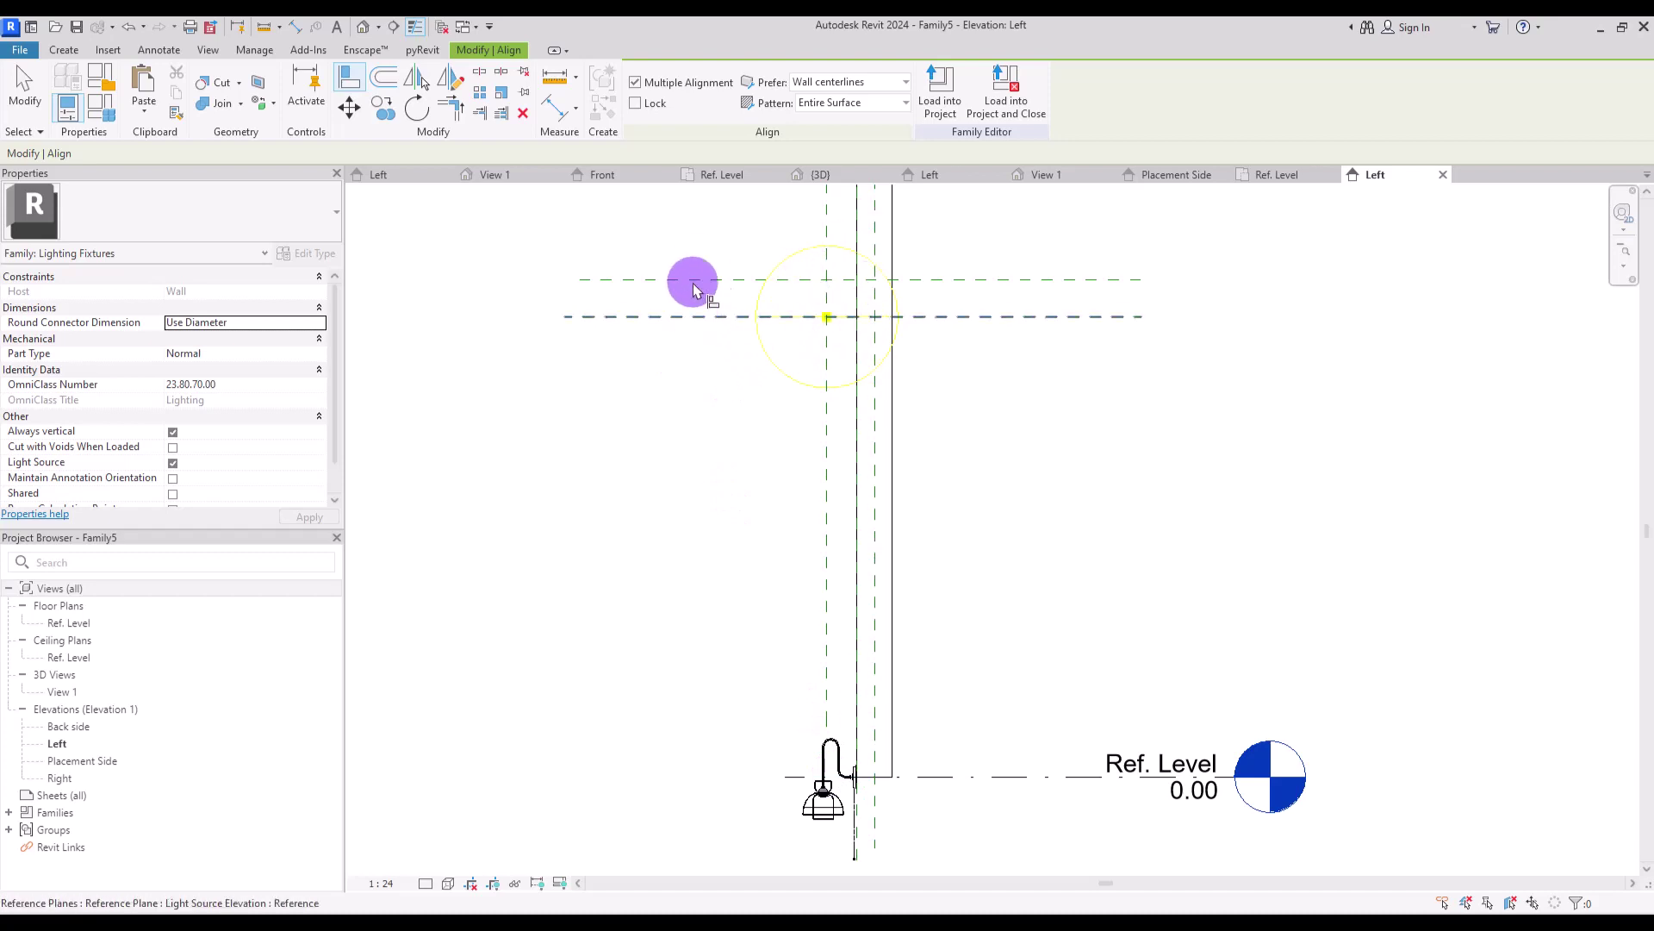
click(989, 281)
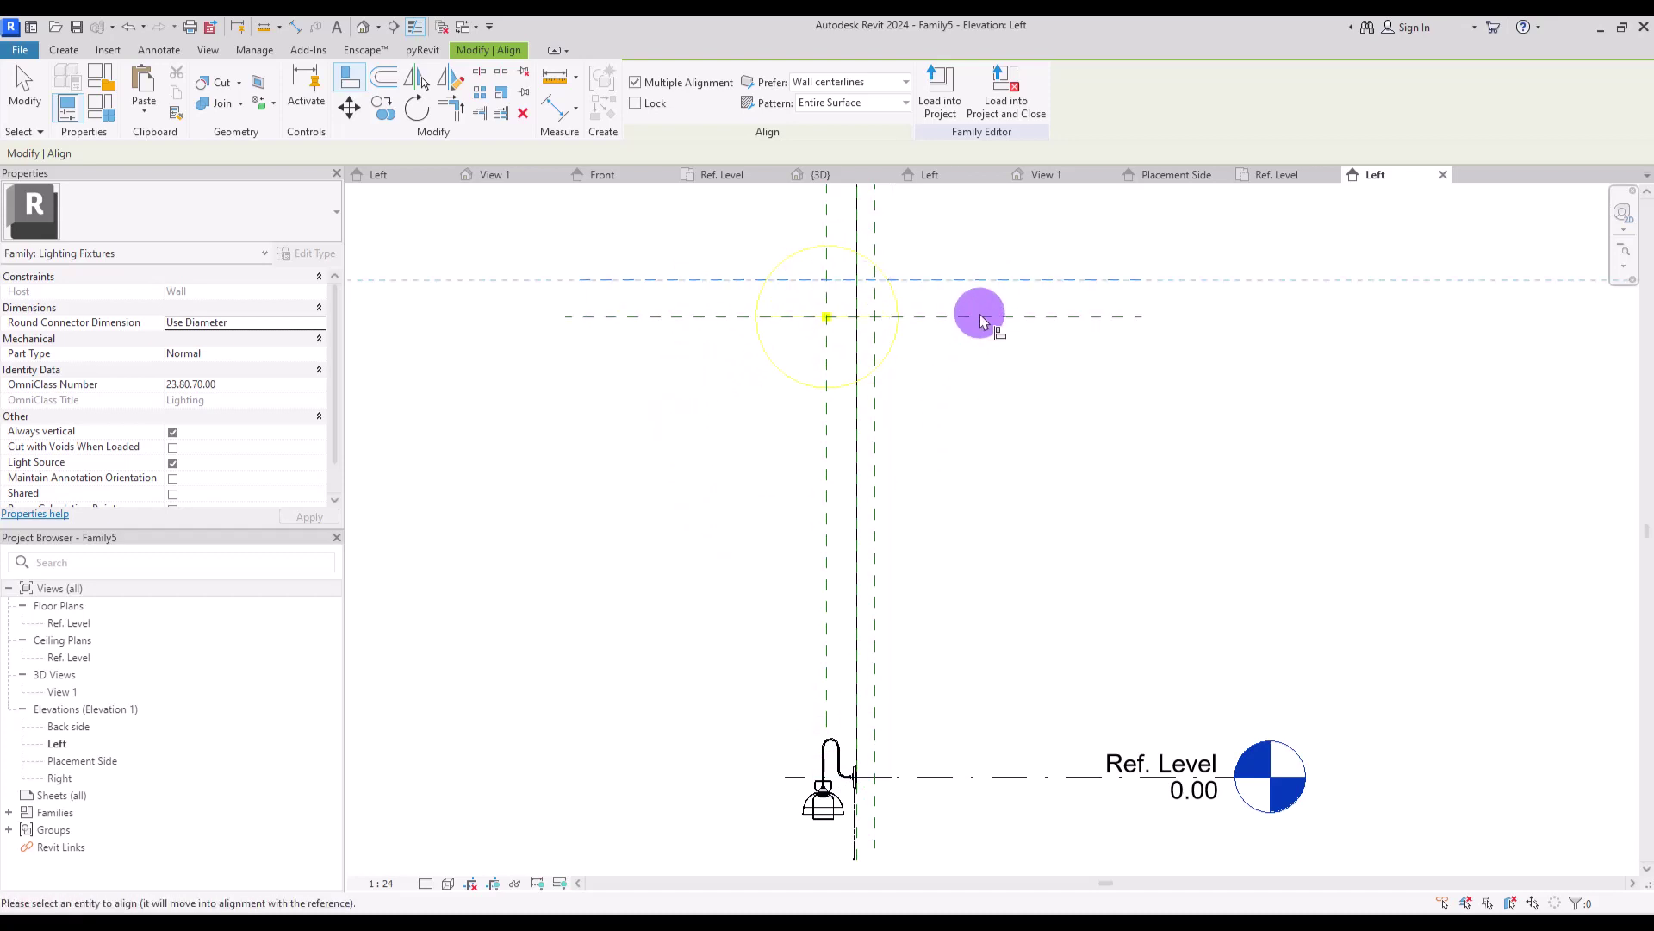
click(848, 777)
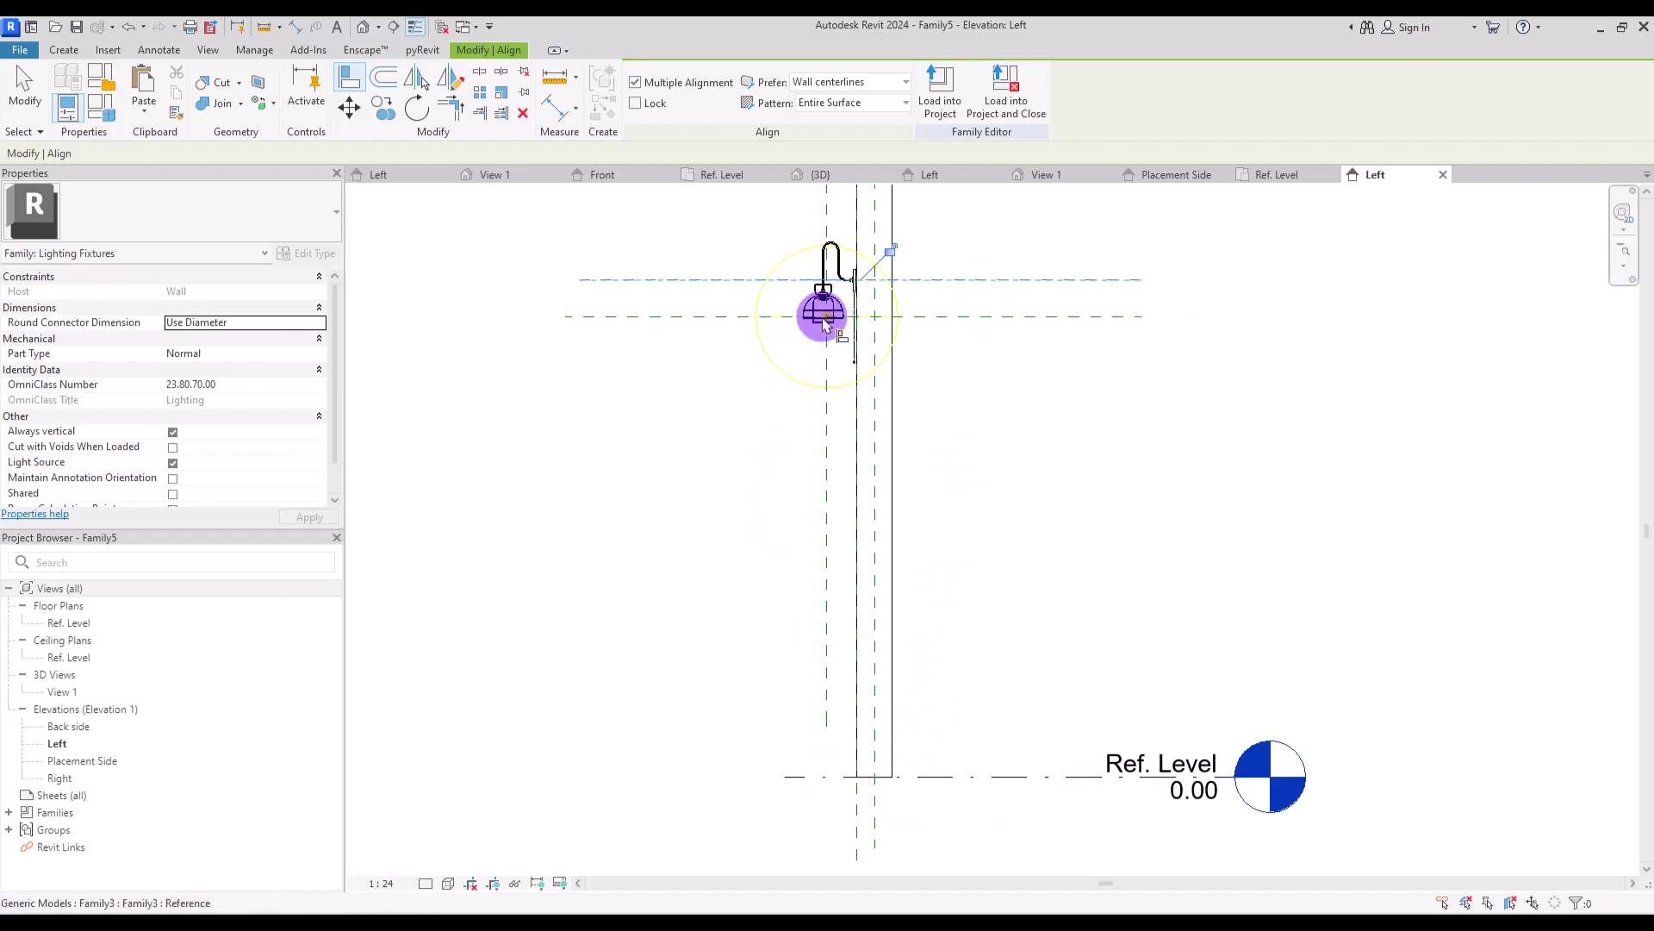
click(893, 252)
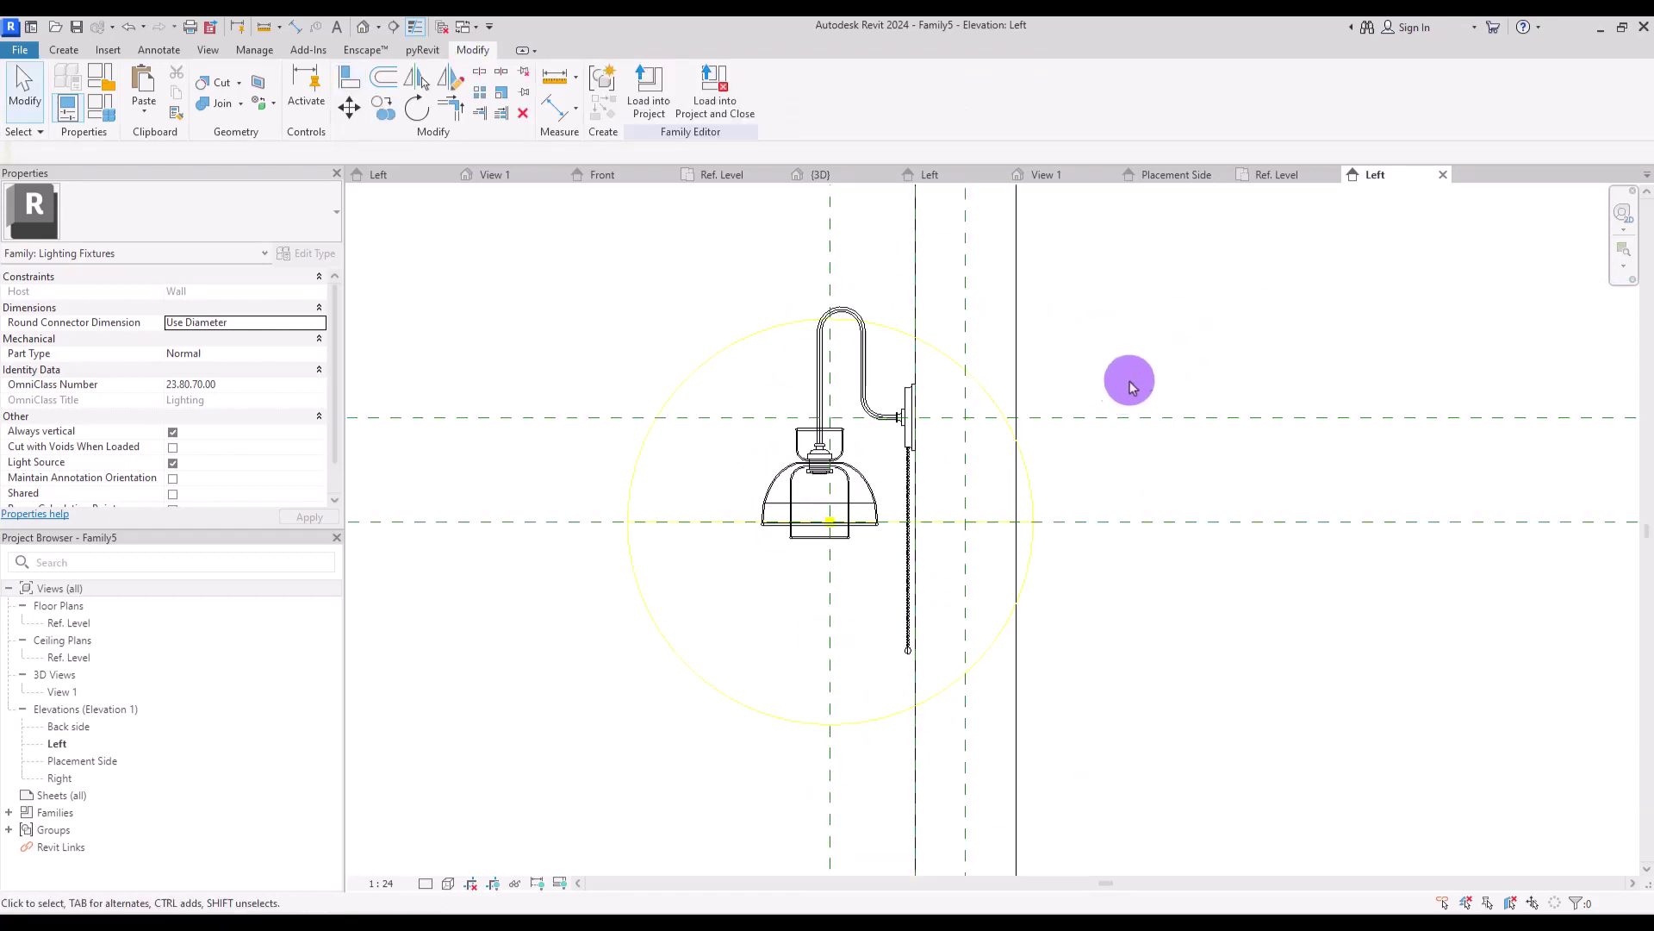
Try nudging the Light Source Elevation plane down below the shade and back up.
click(1149, 523)
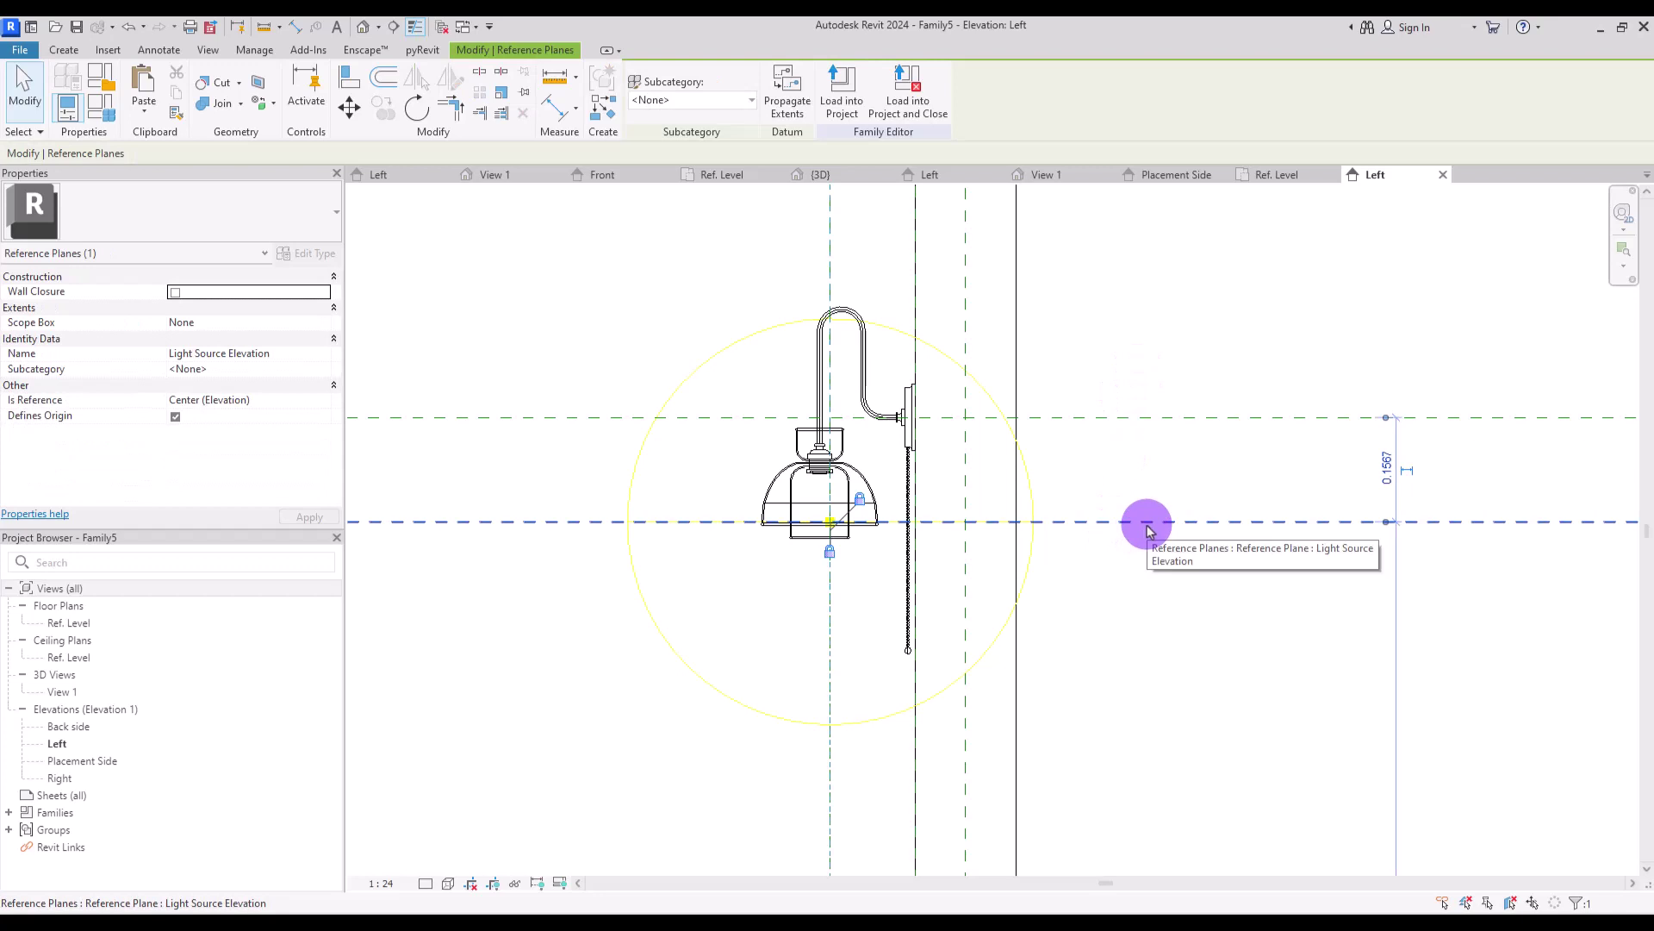
key(Down)
key(Down)
key(Down)
key(Down)
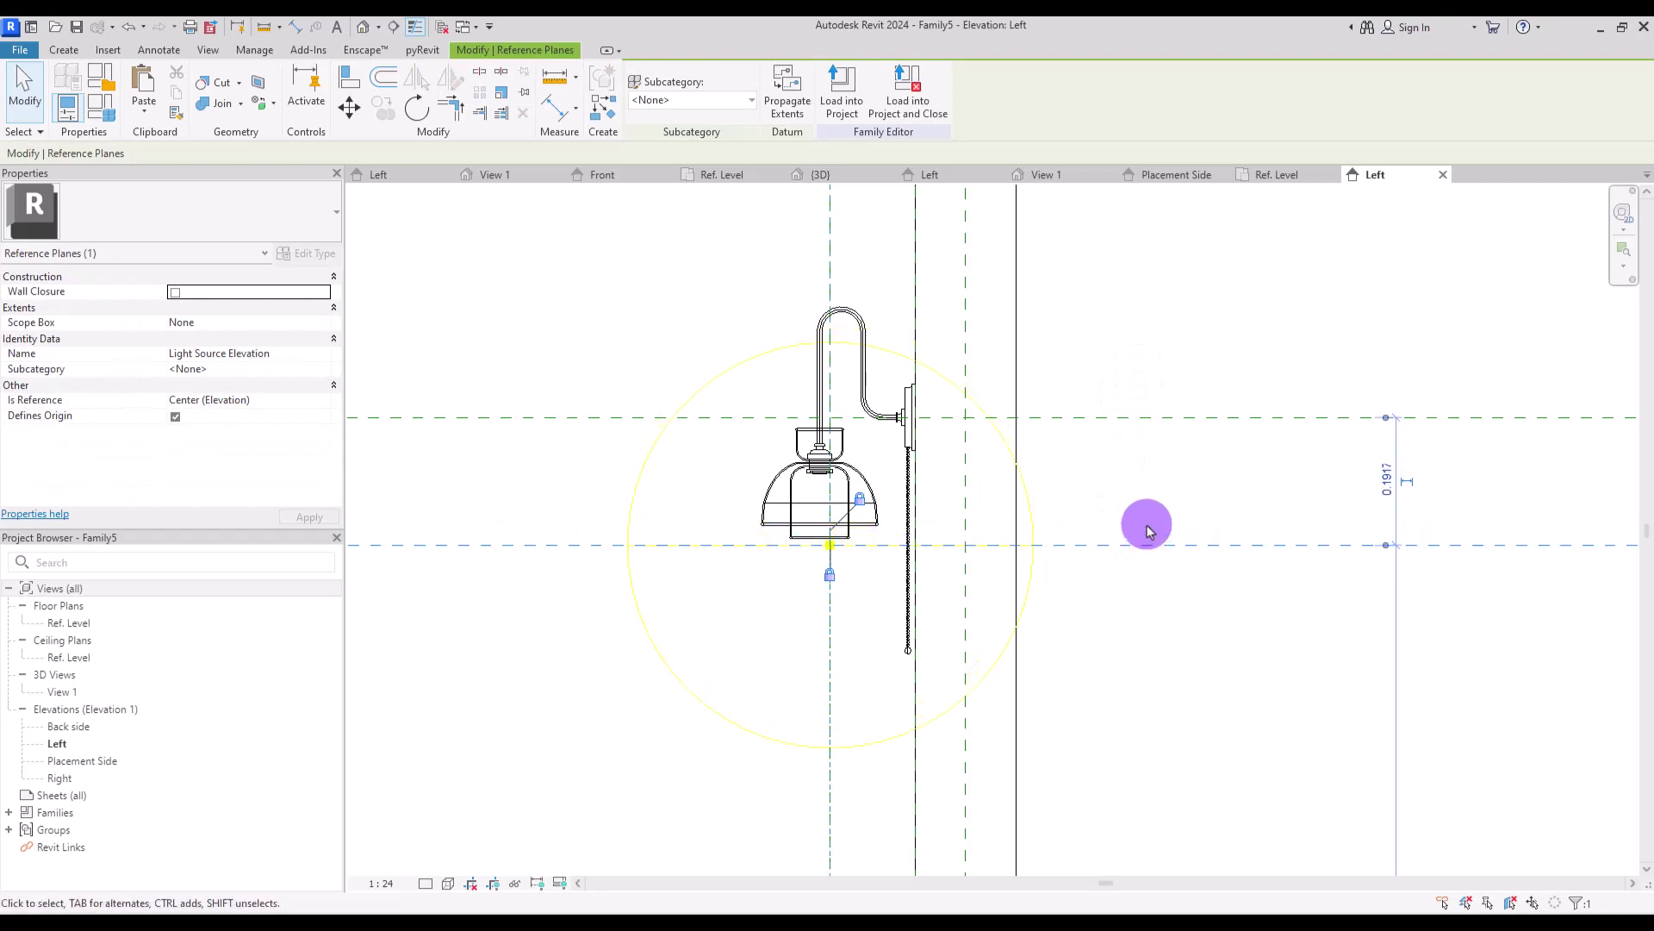
key(Up)
key(Up)
key(Up)
key(Up)
Nudge the Light Source Axis (F/B) plane away from the wall and the Light Source Elevation plane below the shade.
click(829, 235)
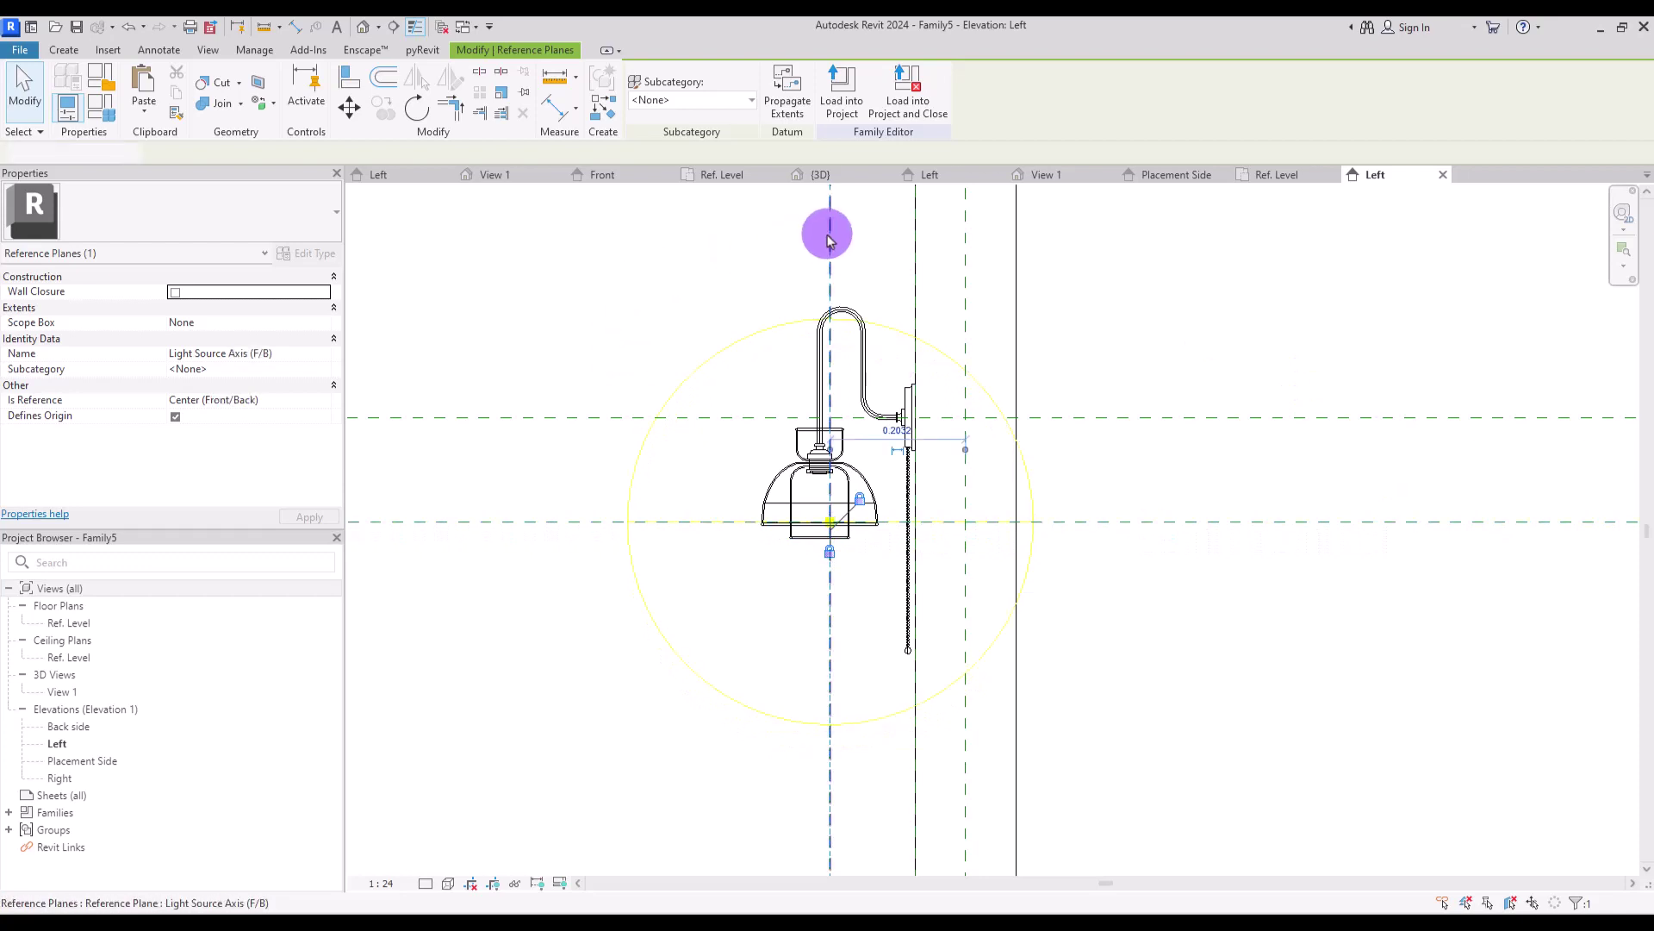
key(Left)
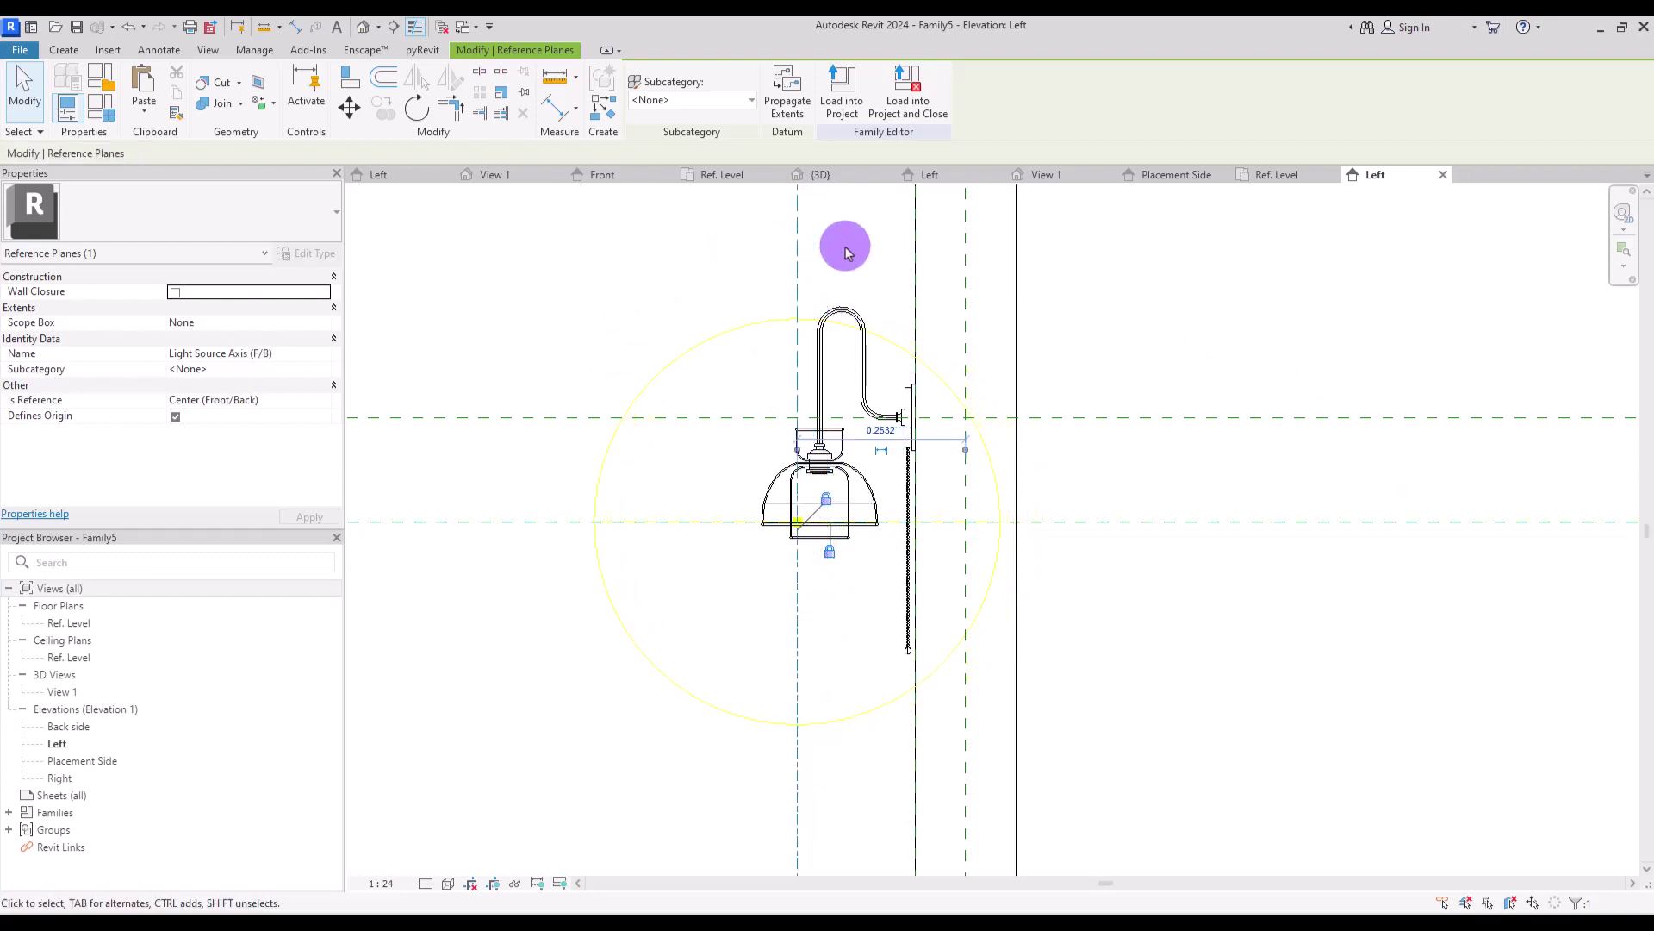
click(1115, 524)
key(Down)
key(Down)
key(Down)
key(Down)
key(Down)
key(Down)
key(Down)
key(Down)
key(Down)
key(Down)
key(Down)
click(1115, 545)
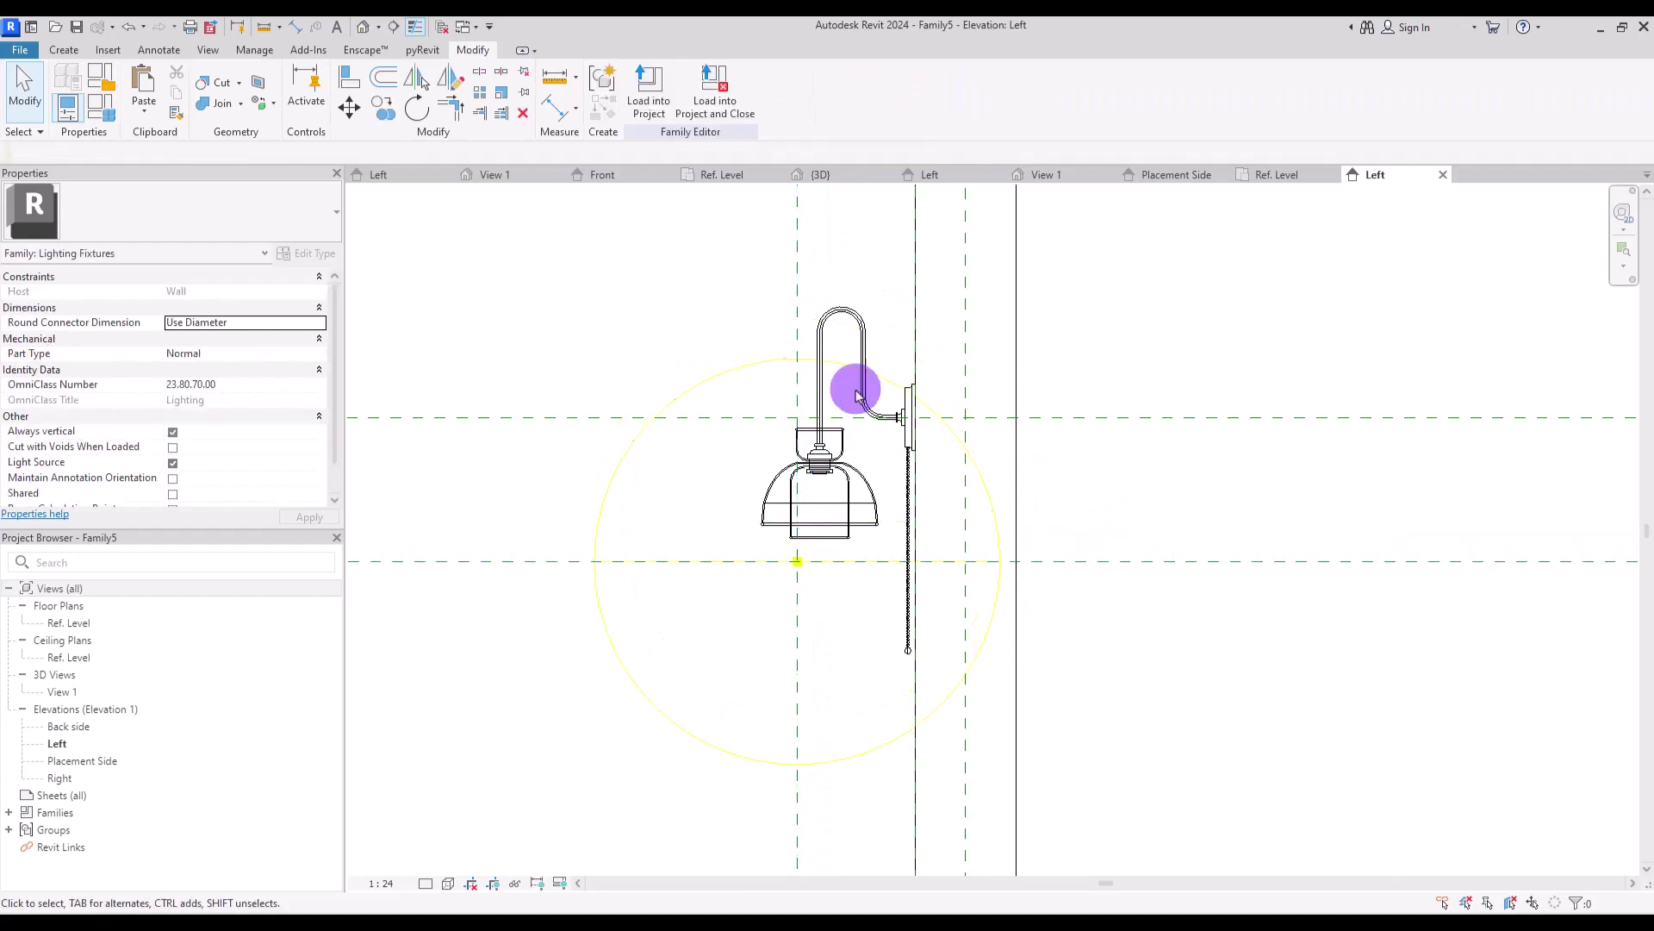
Align the Light Source Axis (F/B) plane to the centre of the lamp's vertical arm above the shade.
click(350, 81)
click(818, 337)
key(Escape)
key(Escape)
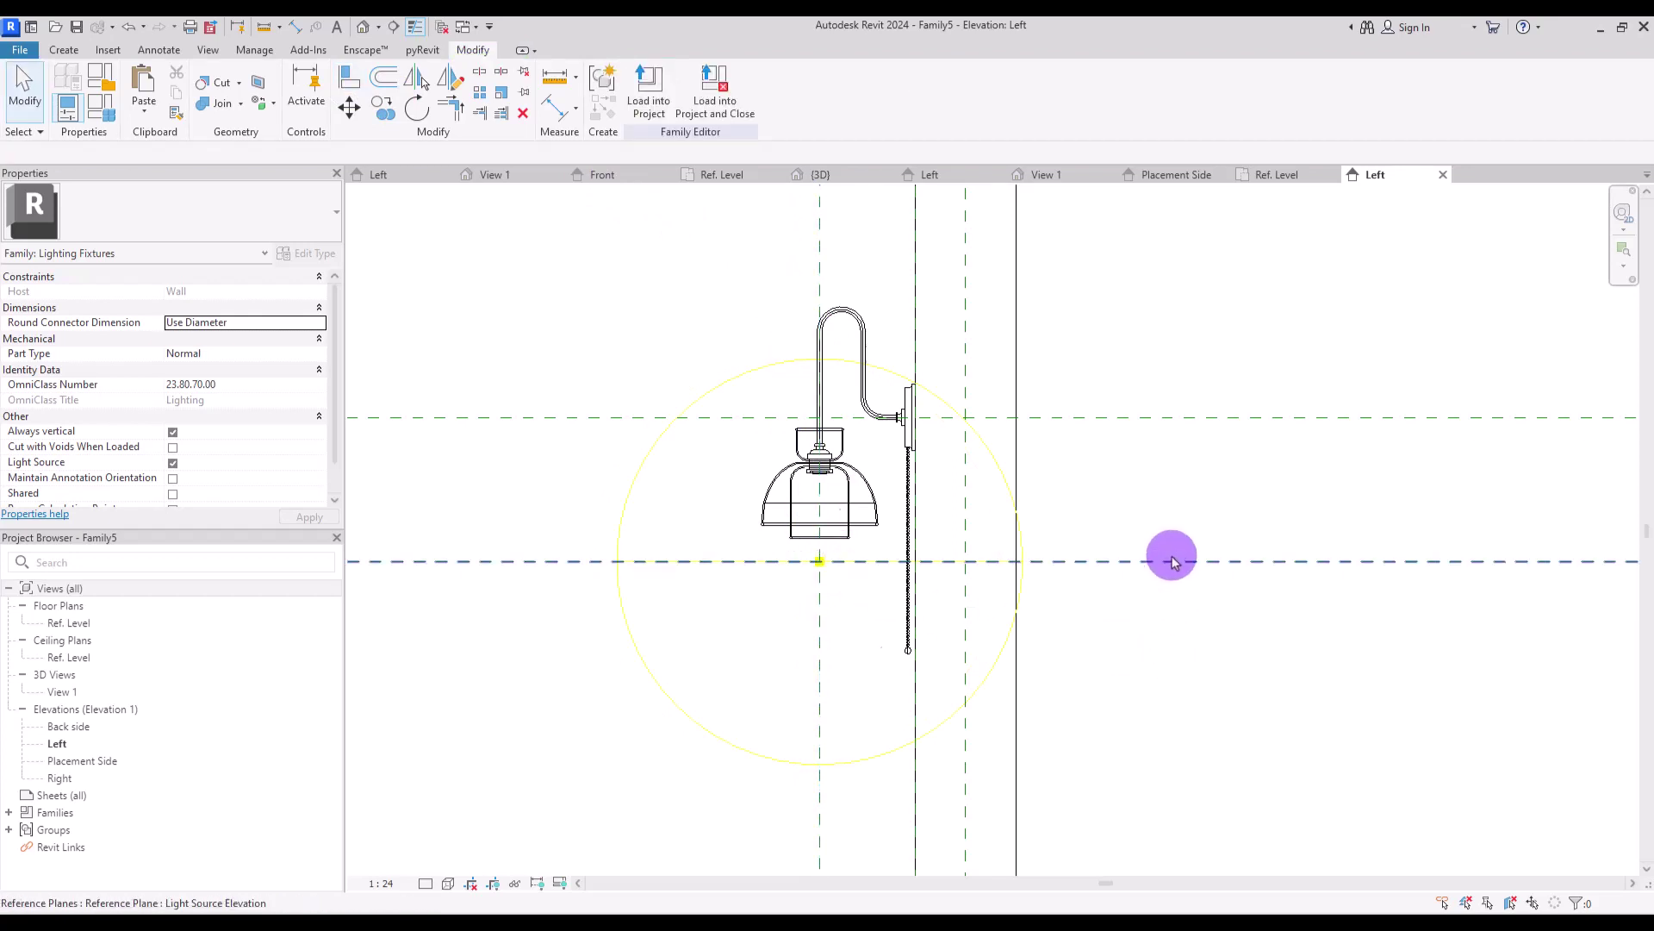
Raise the Light Source Elevation plane into the shade, about 0.14 below the lamp's mounting plane.
click(1172, 561)
key(Up)
key(Up)
key(Up)
key(Up)
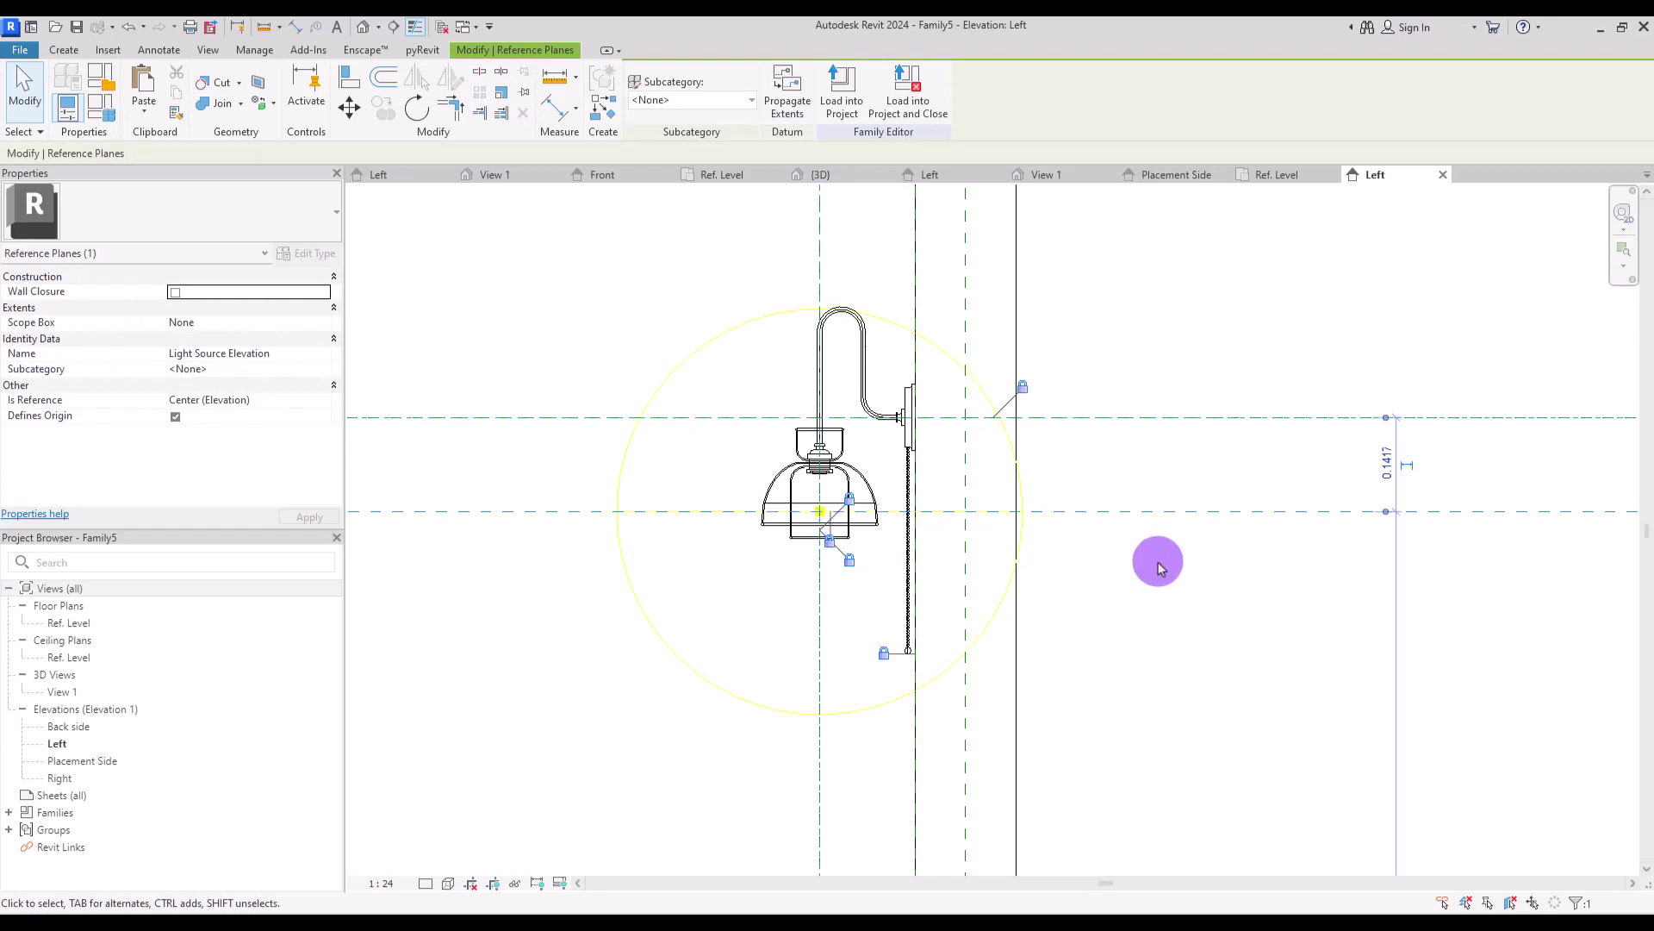
click(1274, 463)
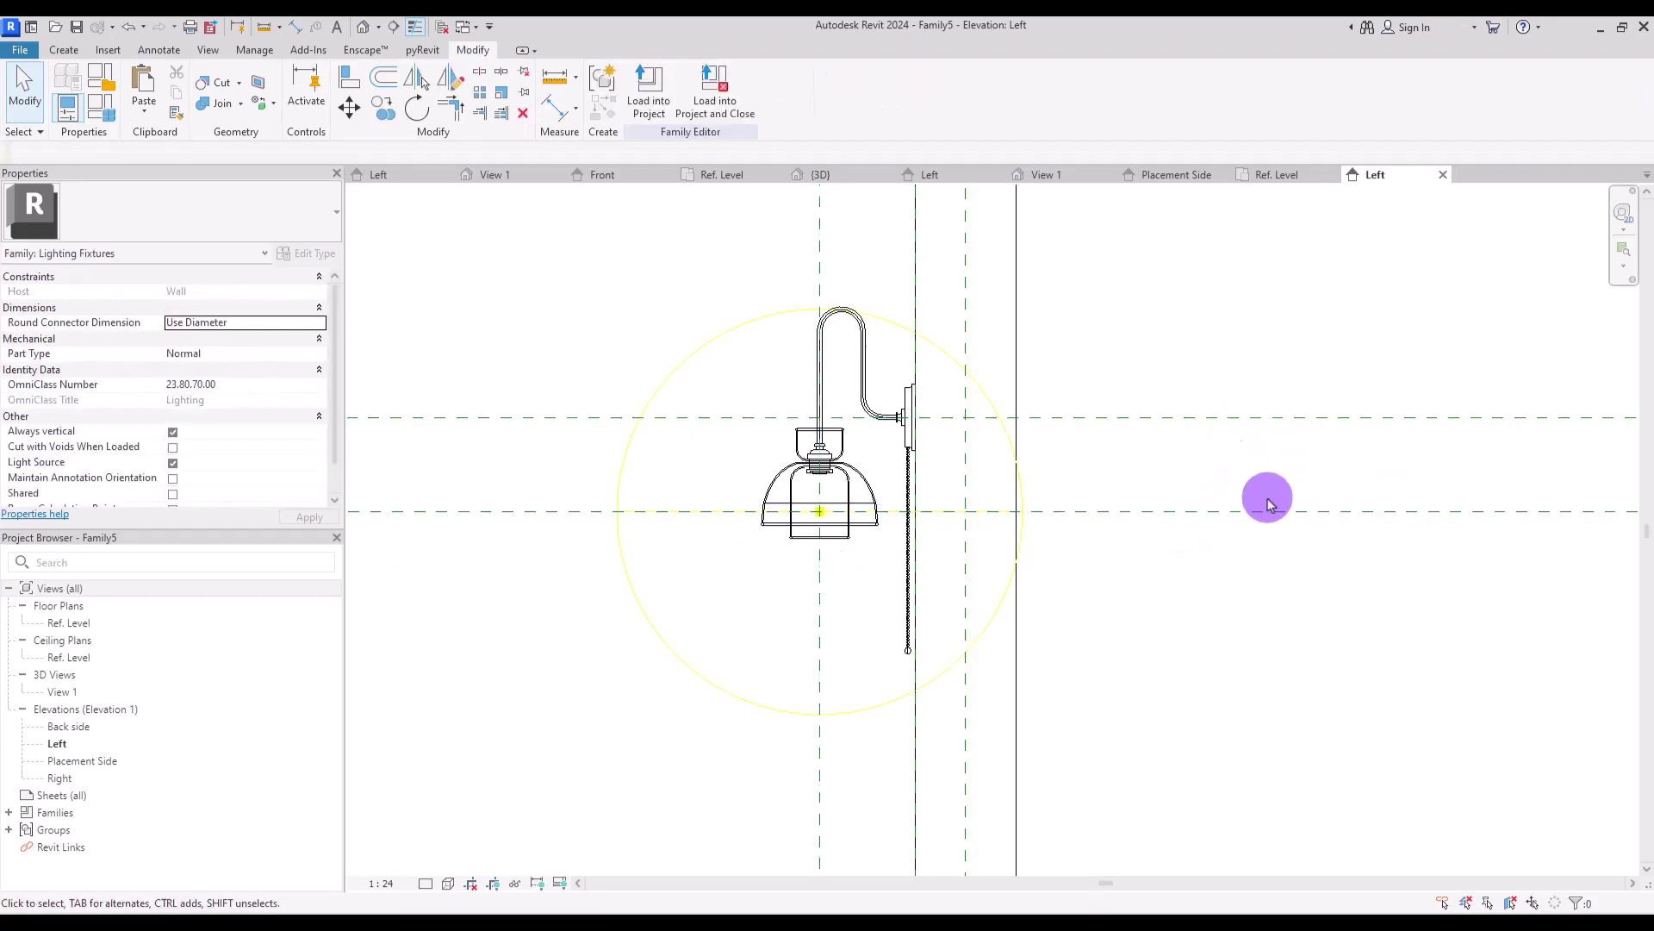
Dimension the vertical distance between the lamp's mounting plane and the Light Source Elevation plane.
click(554, 106)
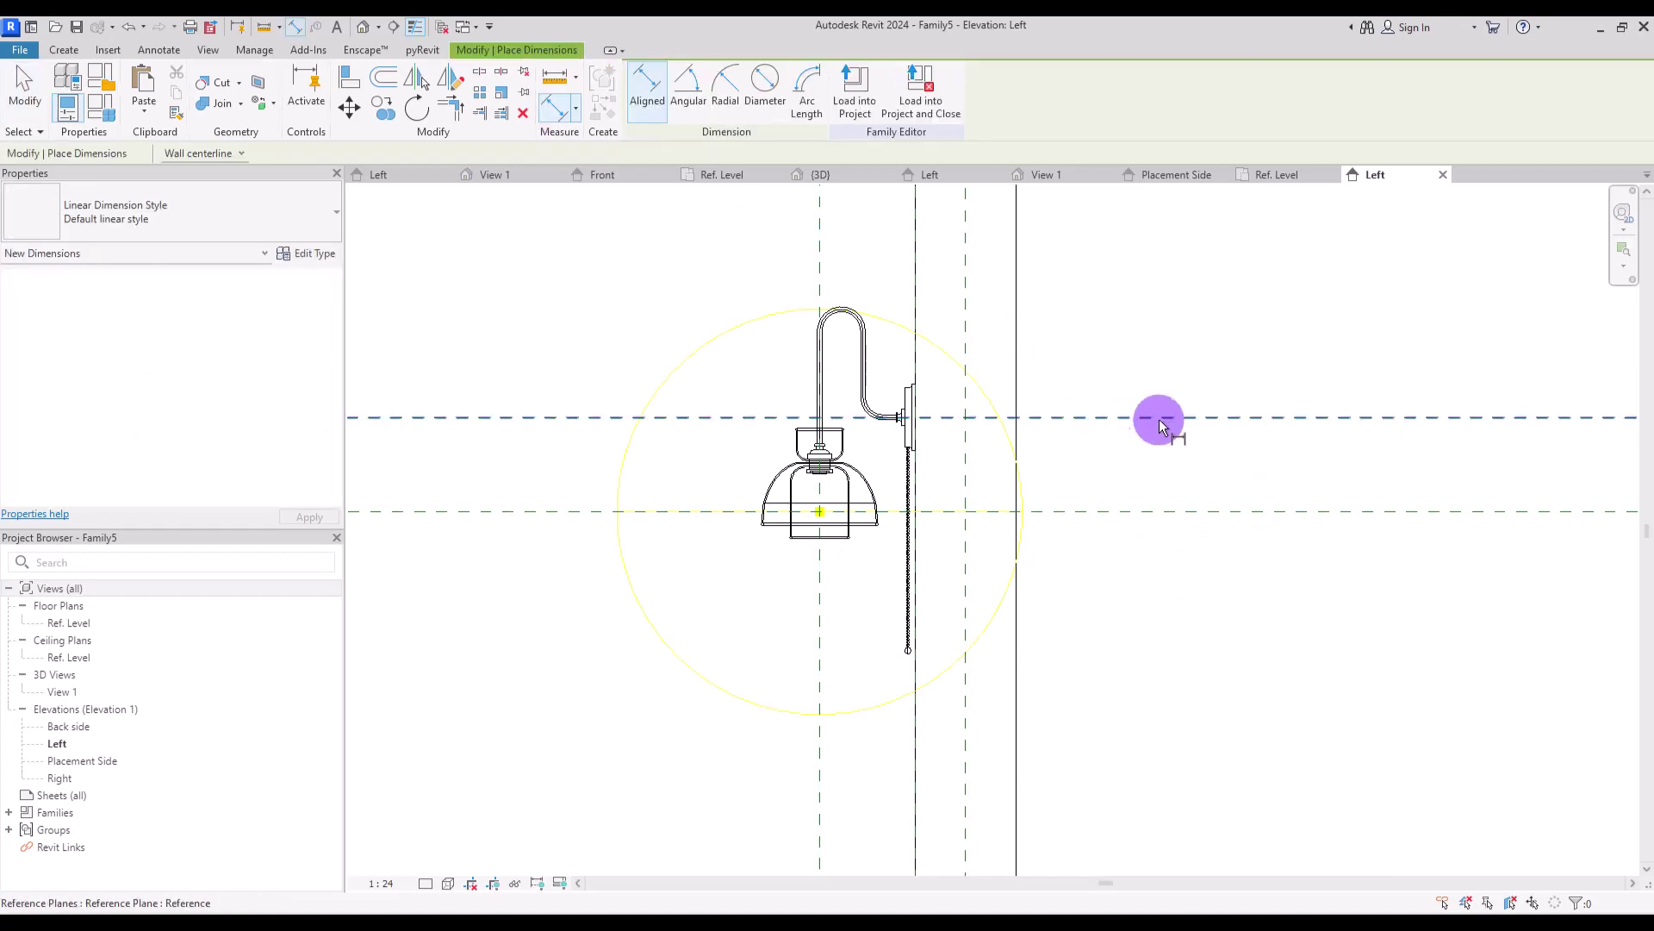
click(1162, 419)
click(1275, 511)
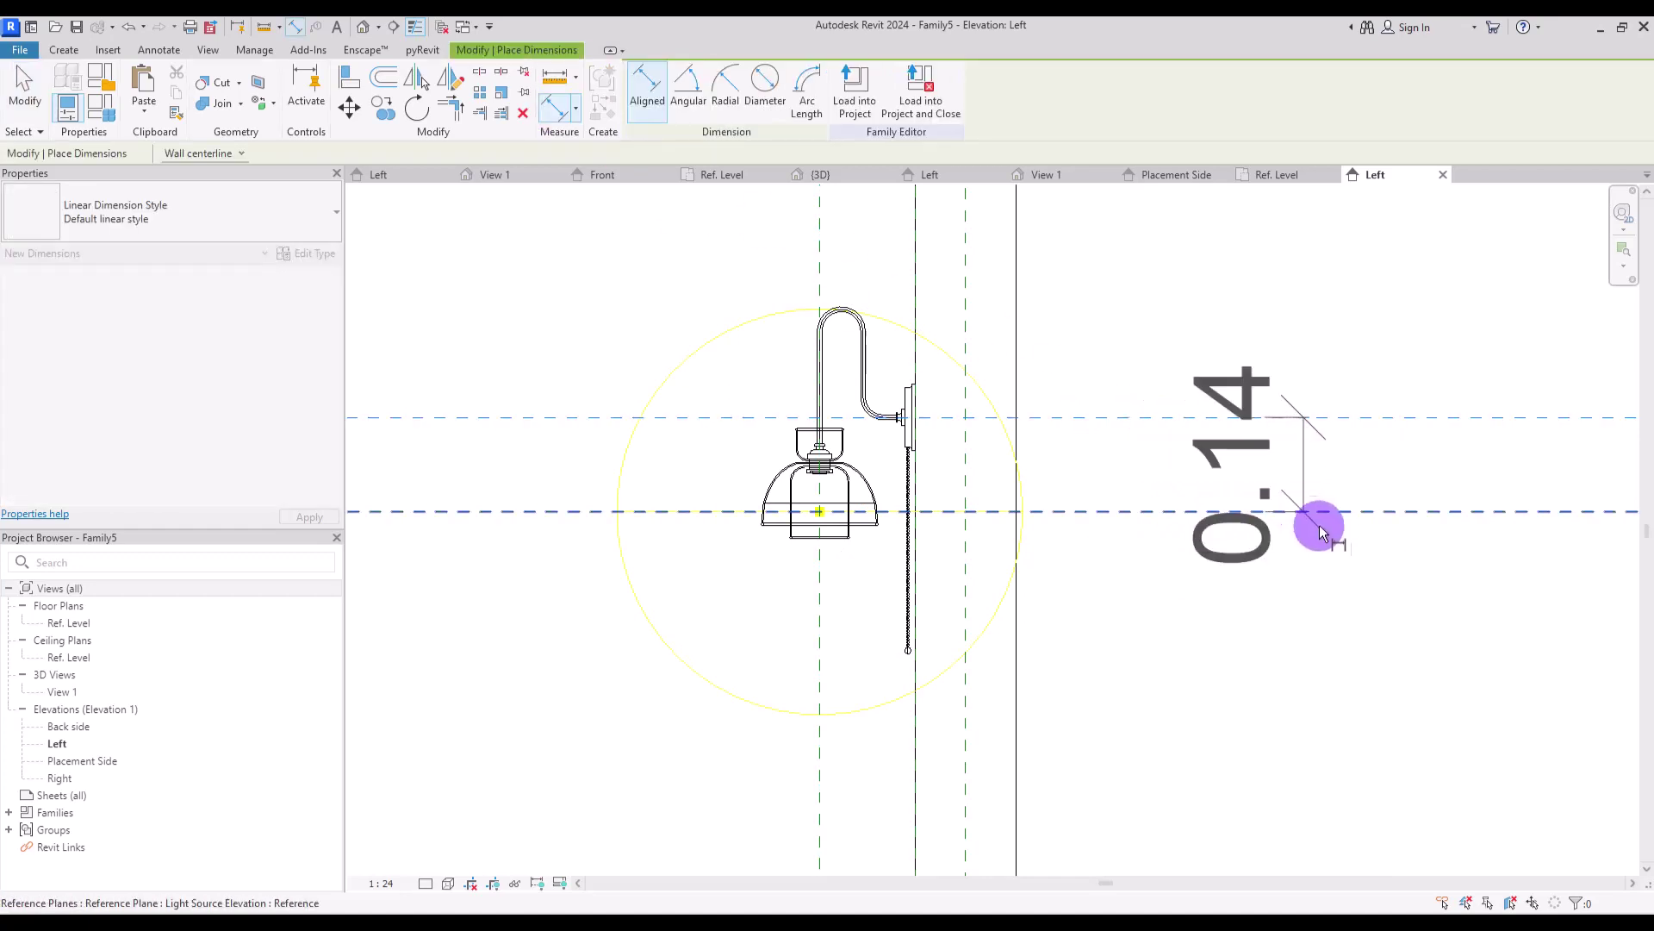
click(1314, 521)
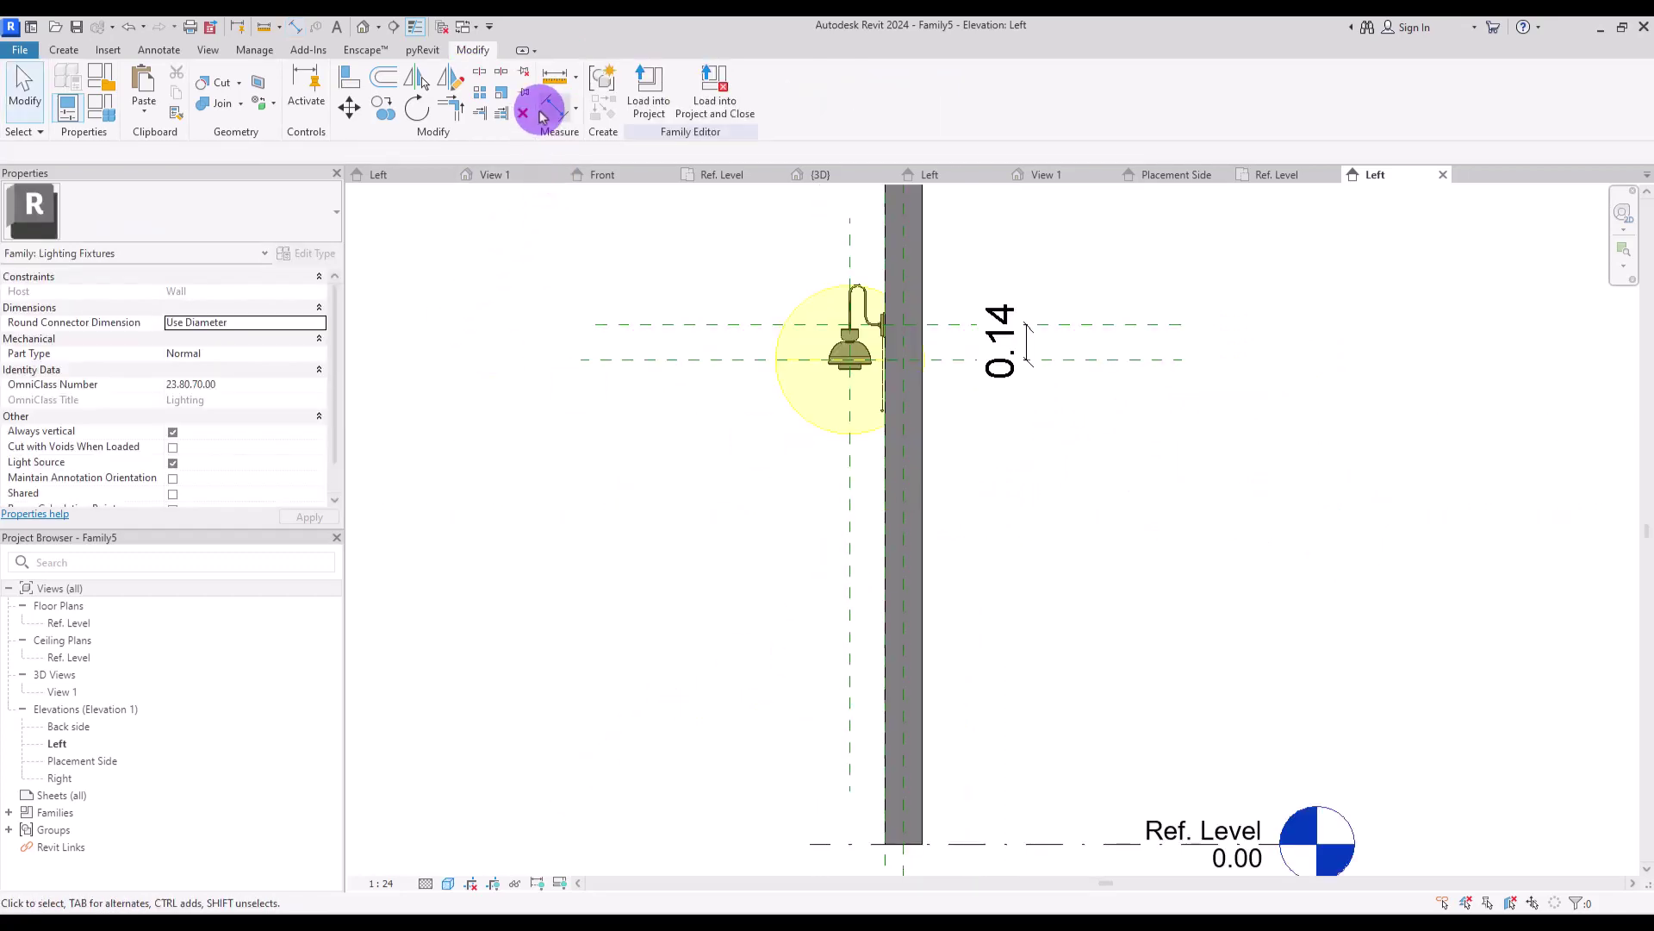
Dimension the vertical distance between the lamp's mounting plane and the Ref. Level.
click(542, 116)
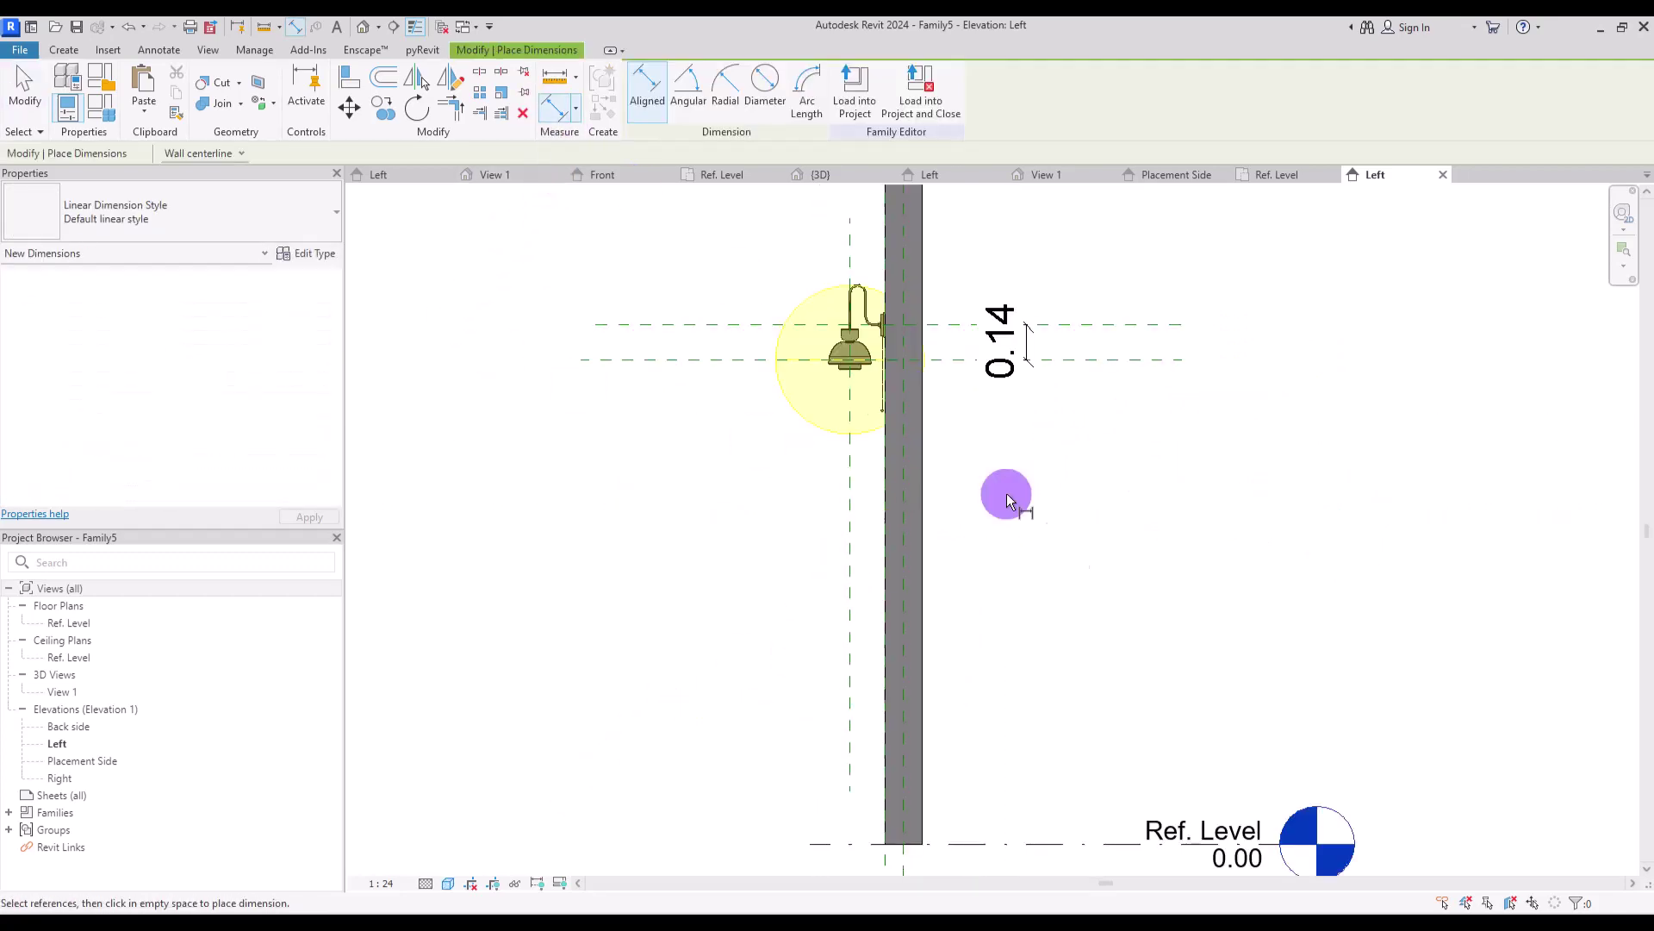
middle_drag(1077, 469, 1068, 392)
click(1074, 249)
click(1005, 766)
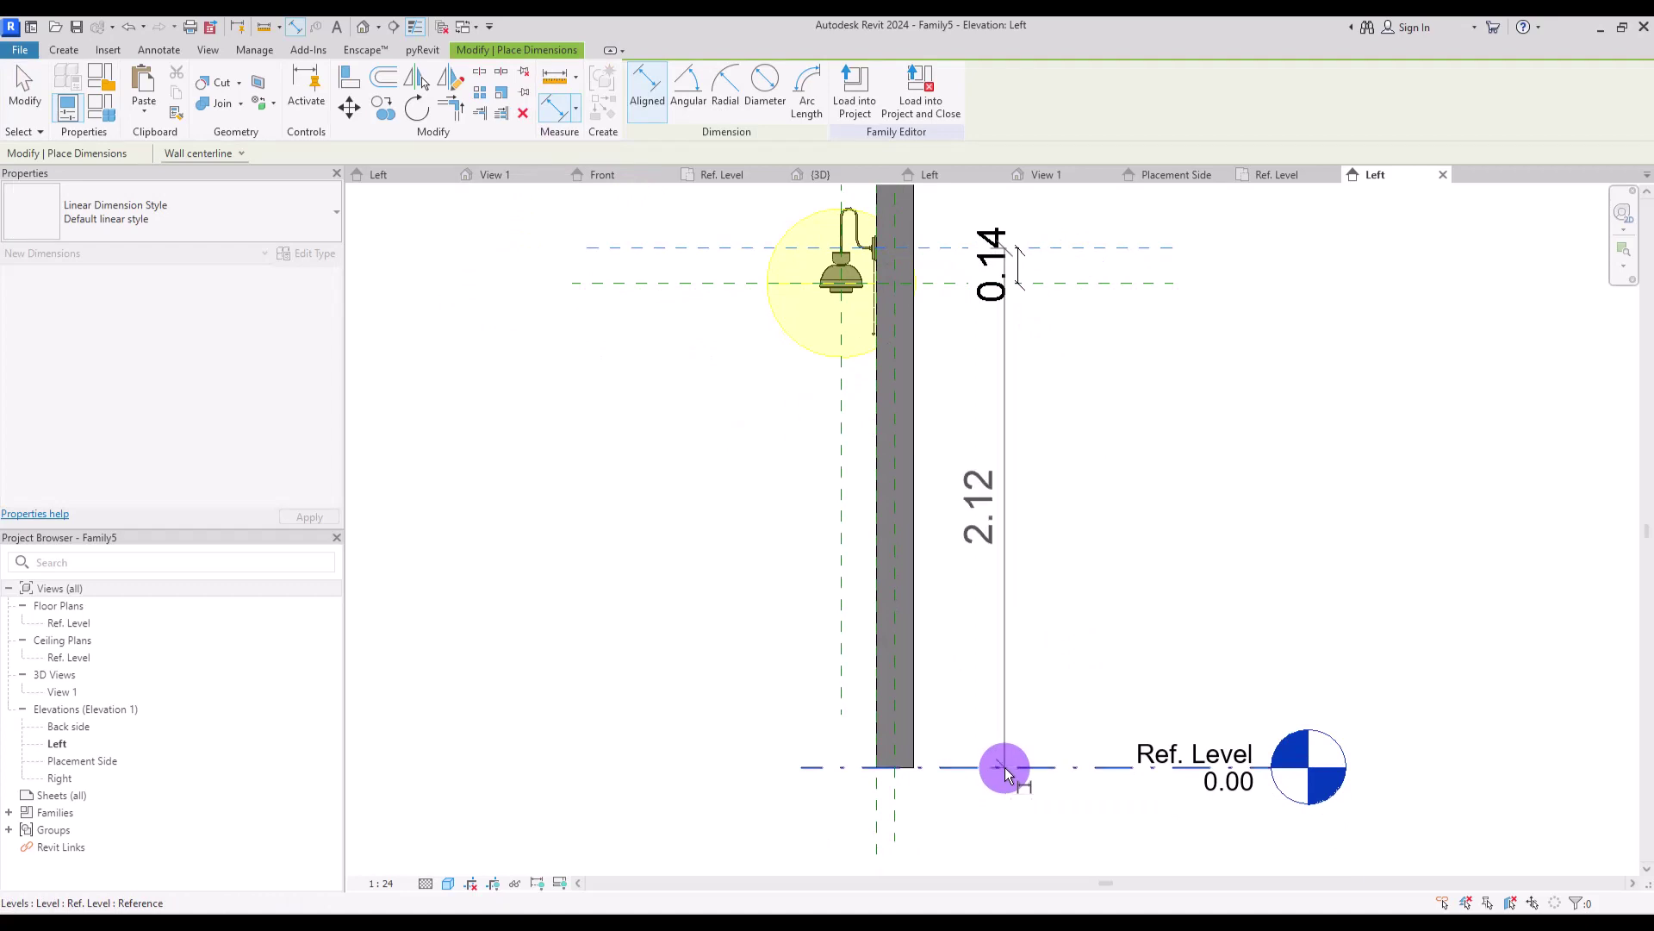
click(1078, 509)
key(Escape)
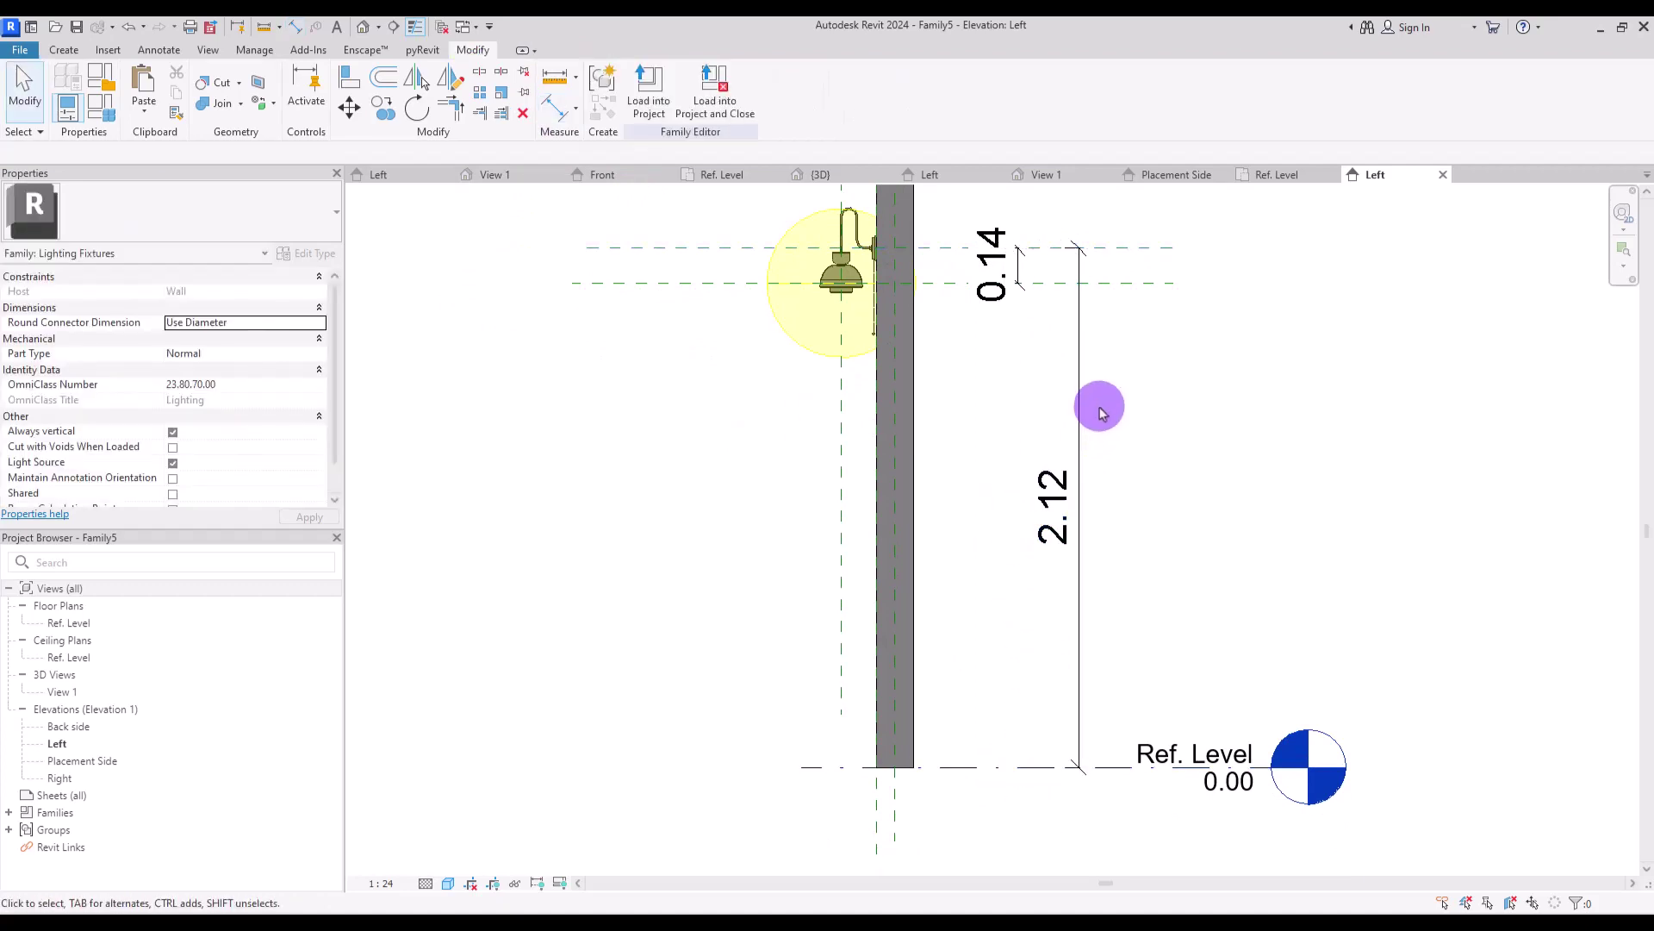
Label the mounting height dimension with a new family type parameter named Height.
click(1078, 366)
click(810, 93)
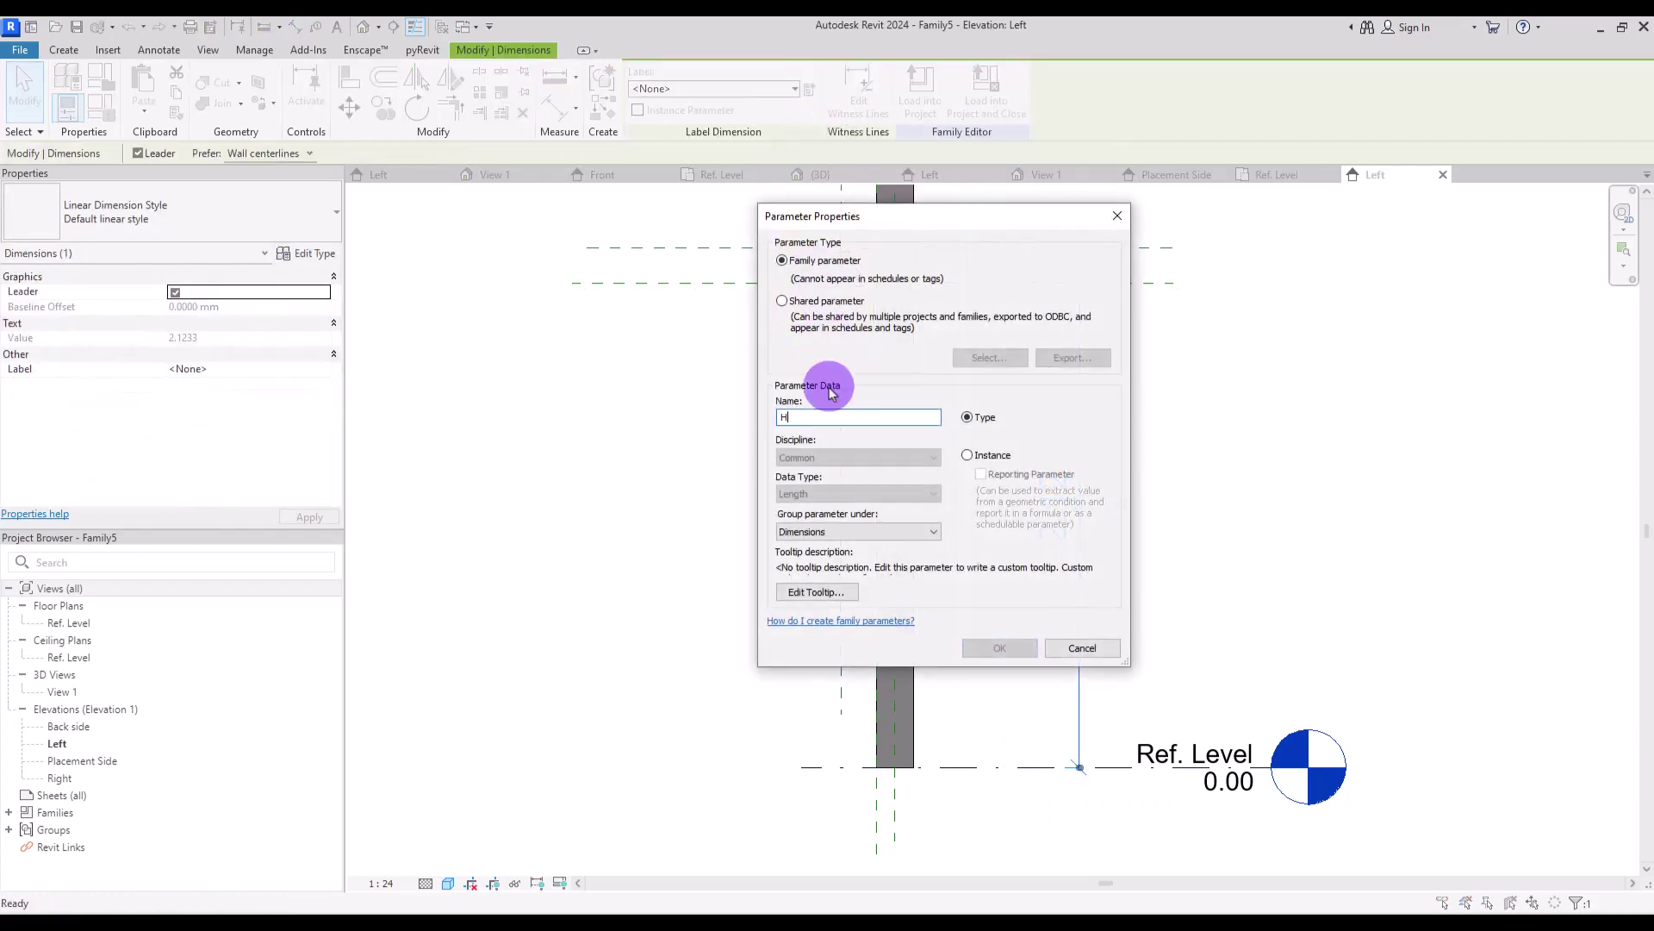
key(Return)
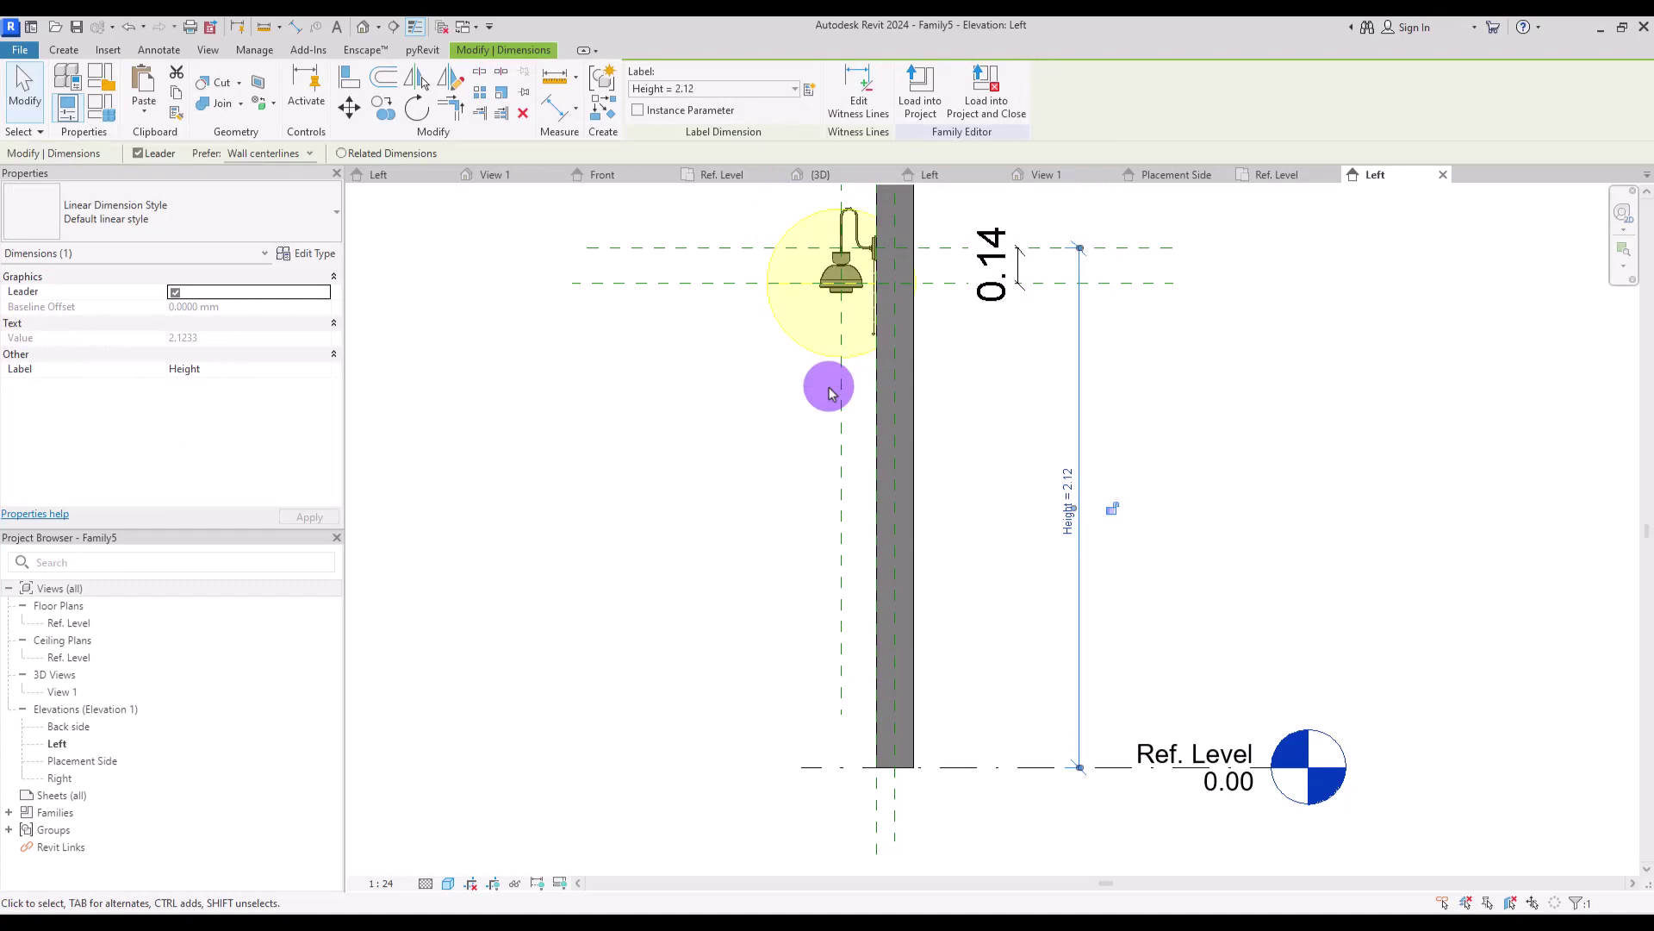
click(1193, 336)
Set the family's Height parameter to 1.8 and its Light Source Symbol Size to 0.1.
click(101, 111)
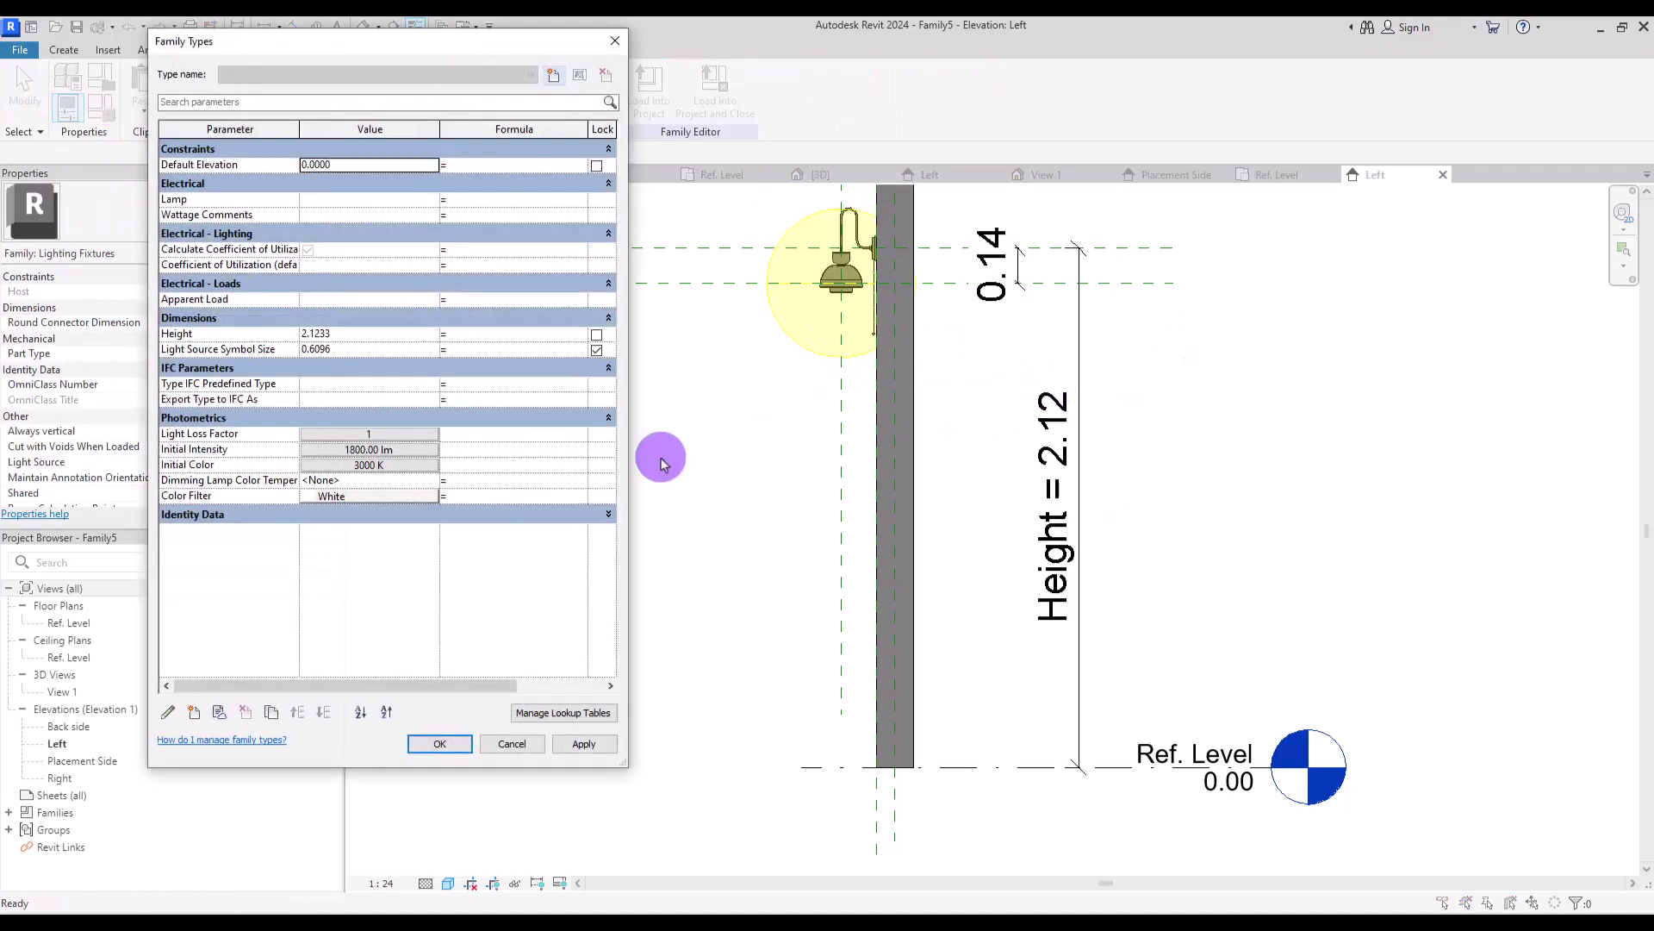
click(346, 335)
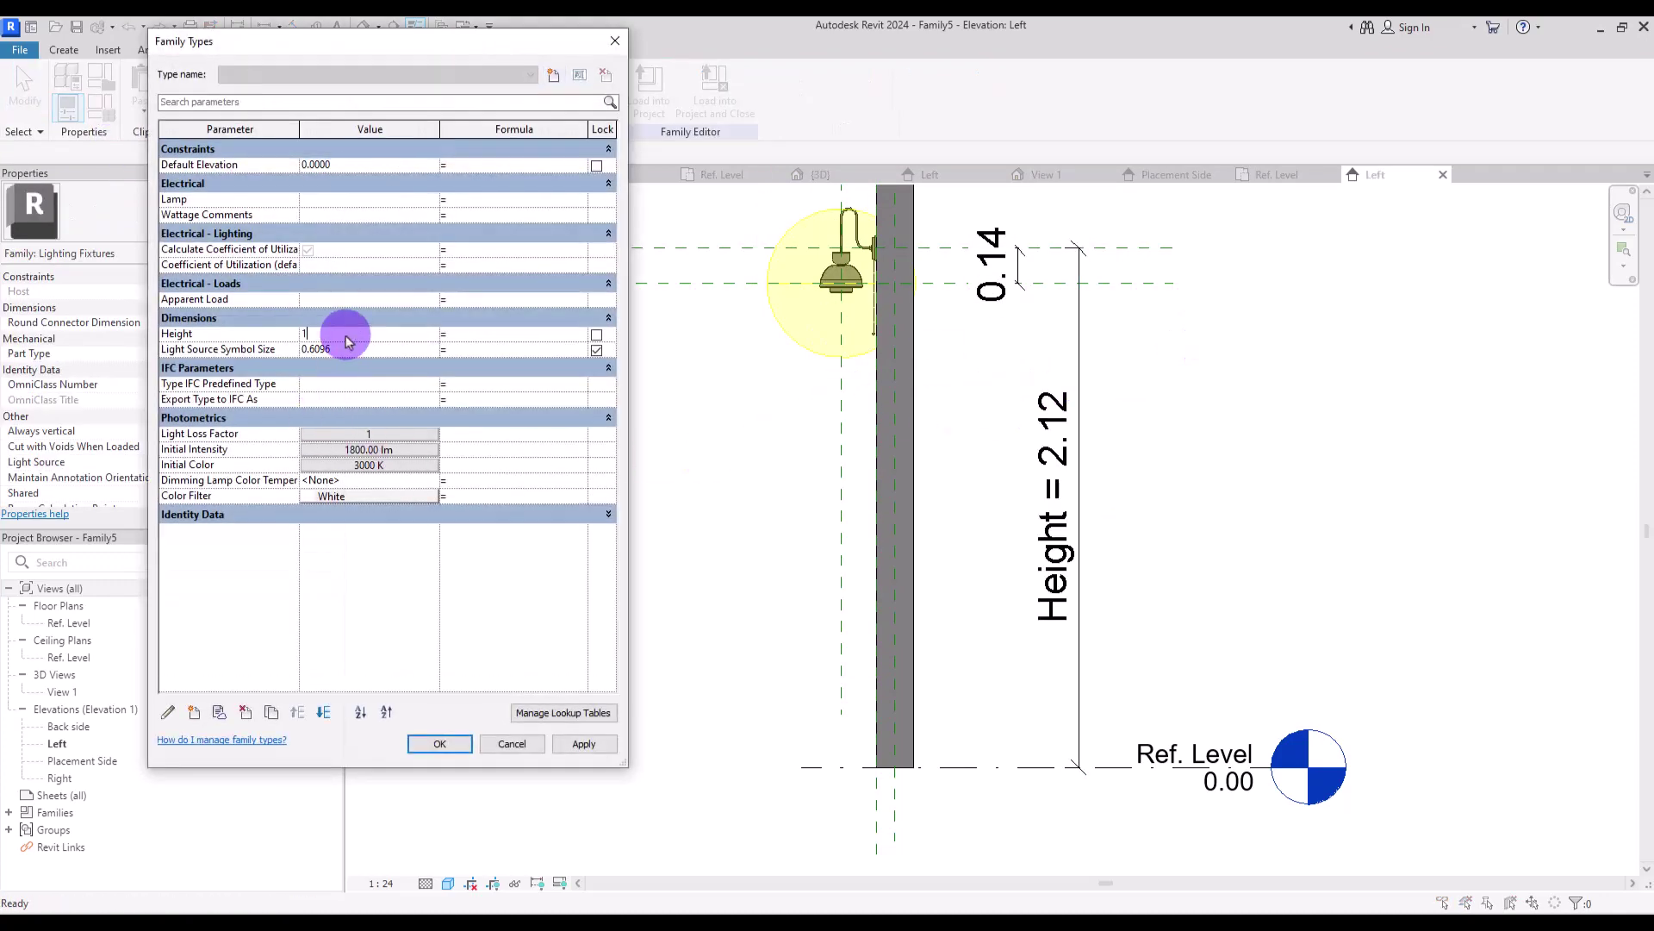
text(1.8)
click(590, 742)
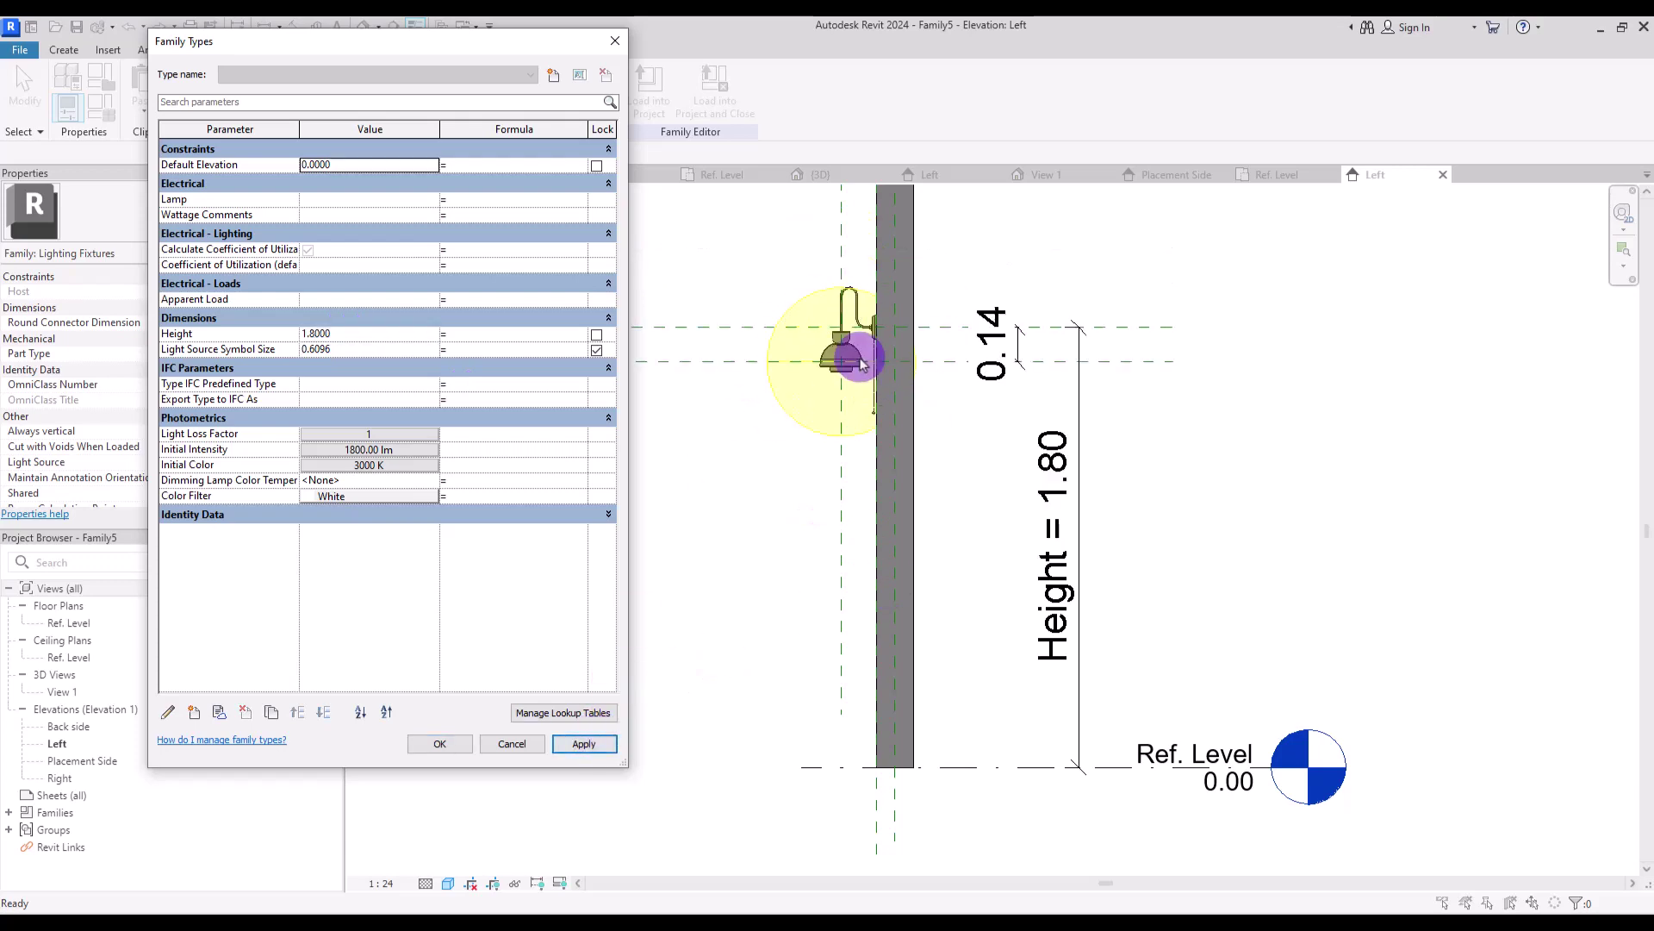
click(439, 743)
Start a Revolve for the bulb and draw its vertical axis line along the Light Source Axis (F/B) plane inside the shade.
scroll(648, 395, up, 5)
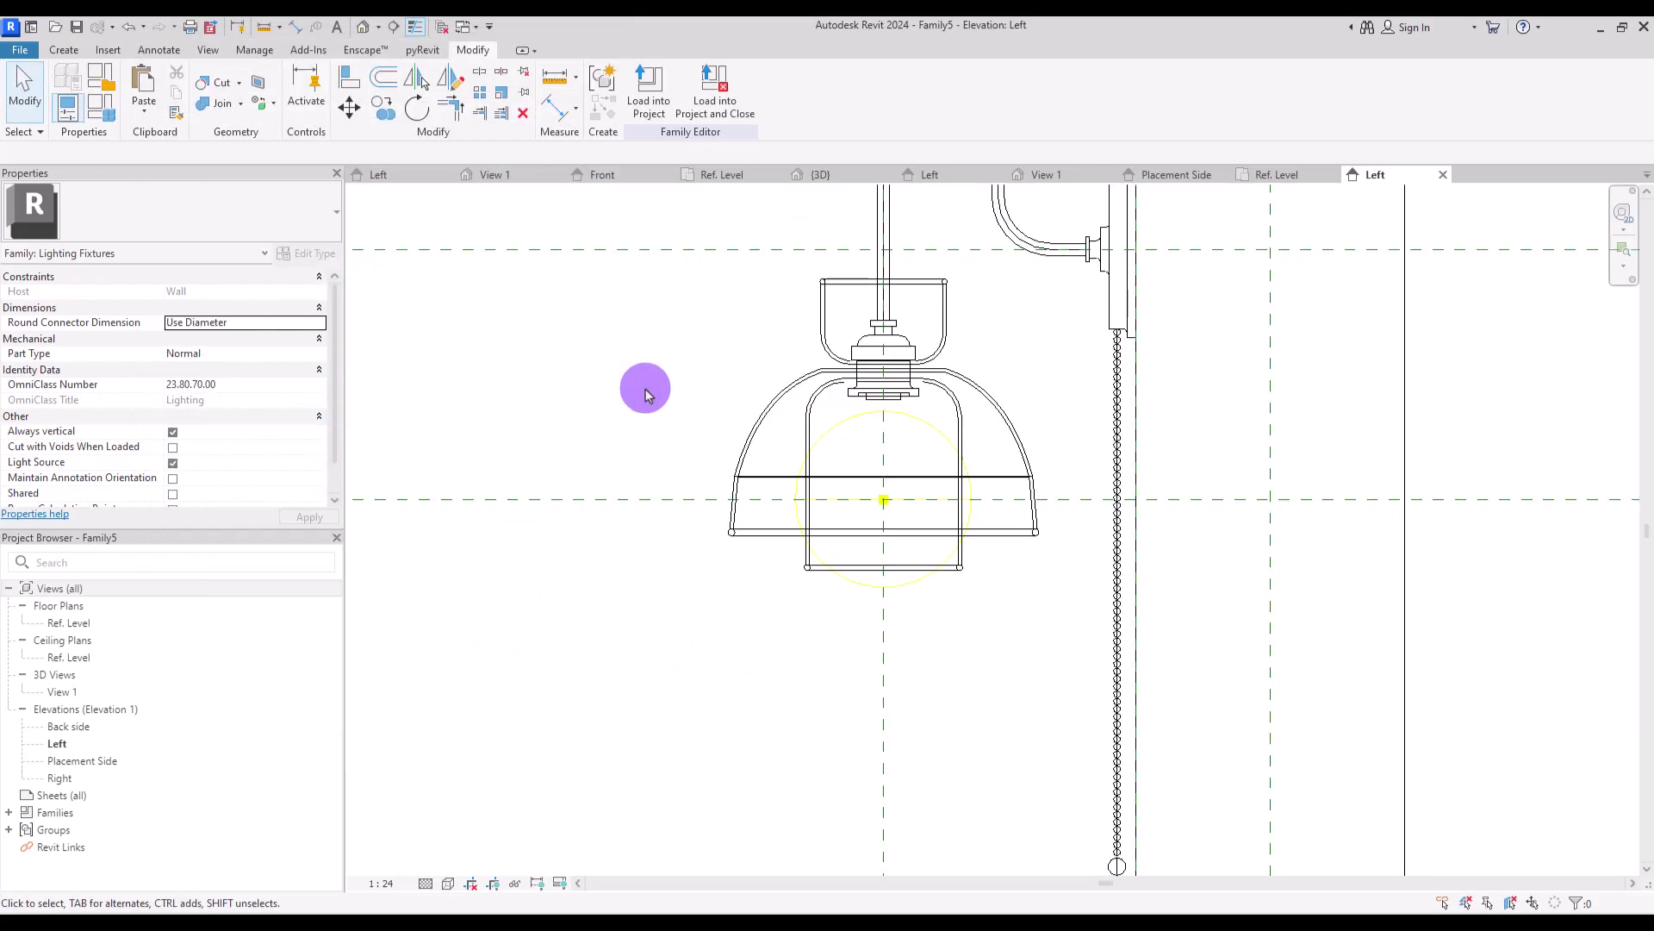
middle_drag(648, 394, 655, 412)
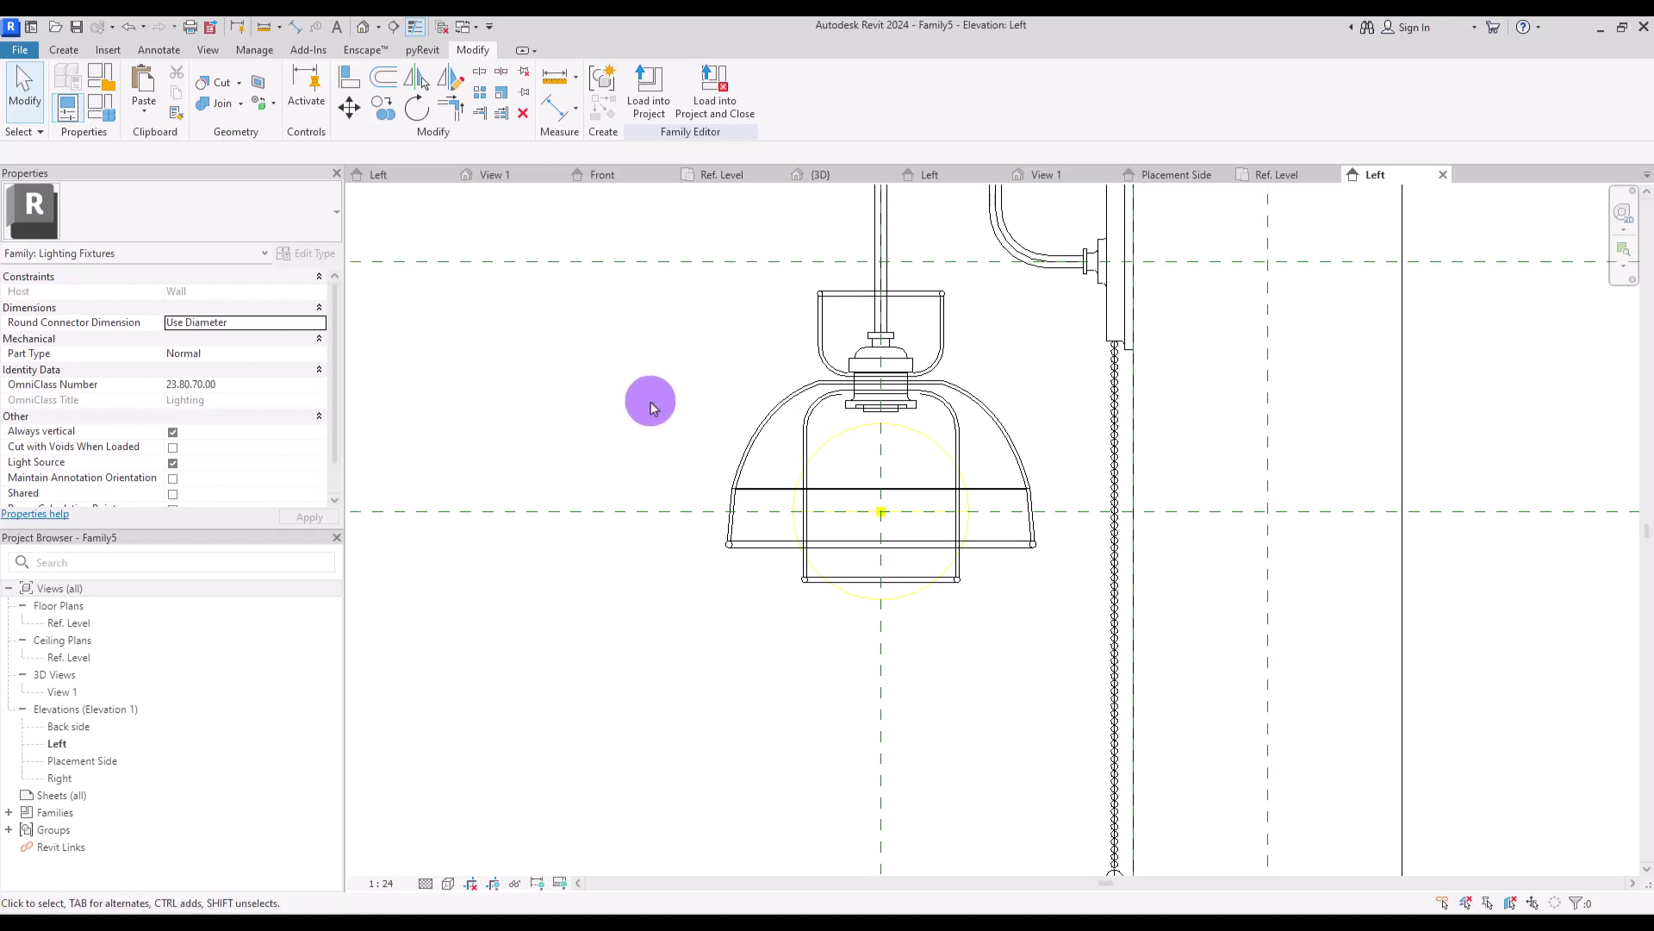
click(65, 51)
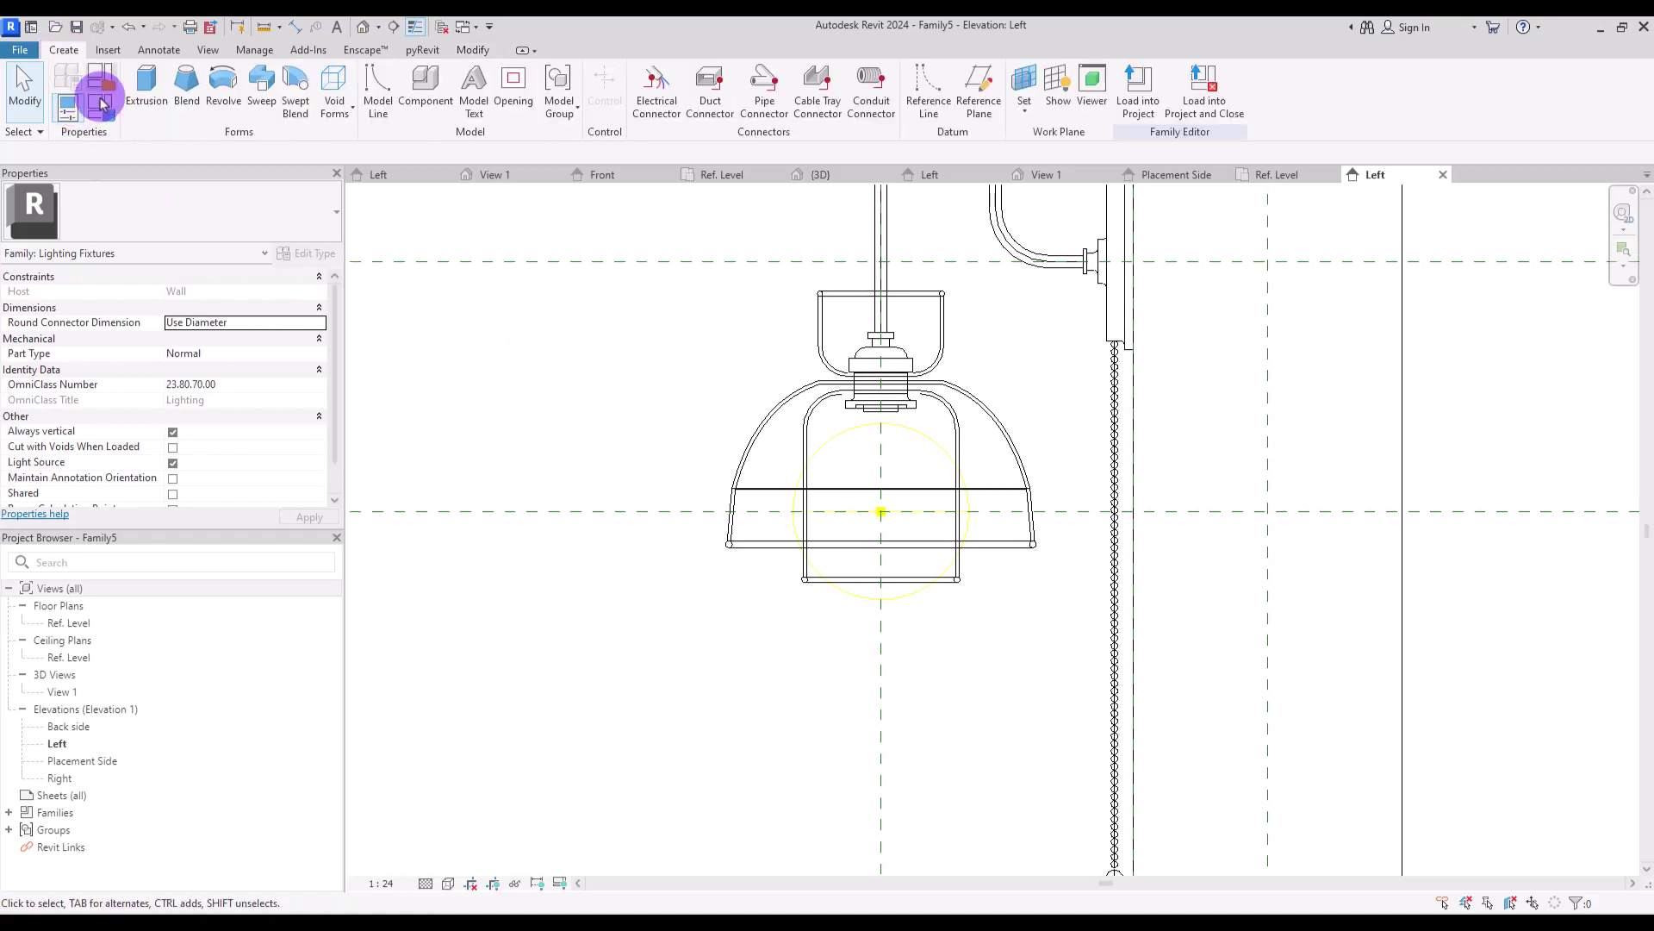
click(220, 90)
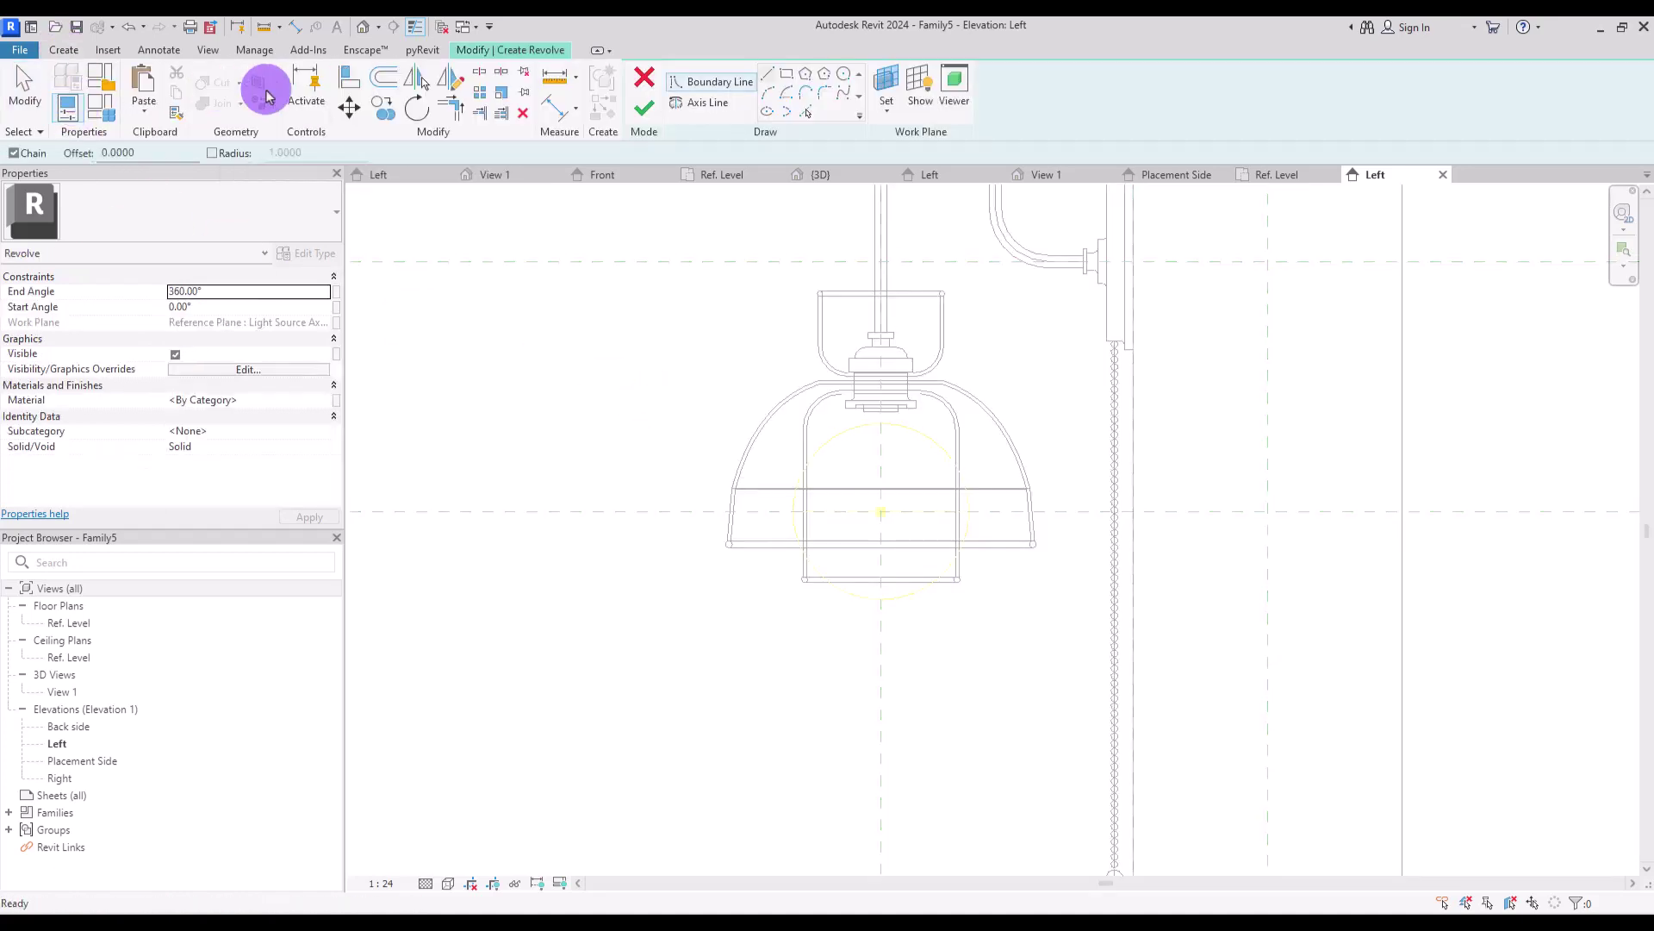
click(700, 103)
click(878, 448)
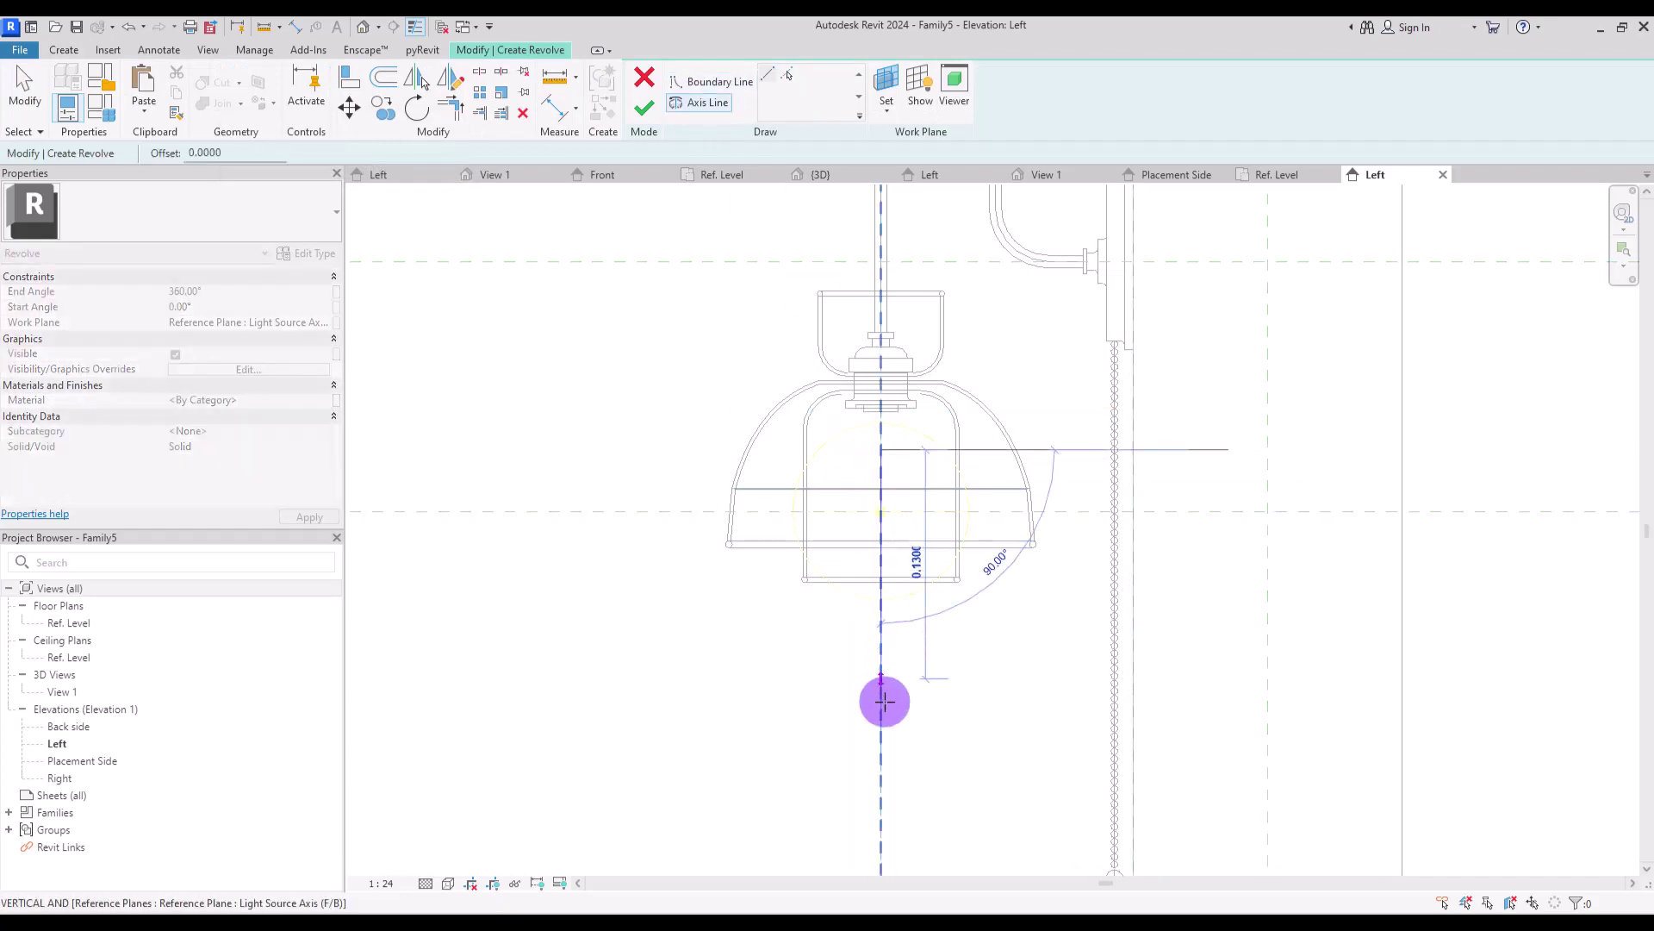
click(881, 728)
Sketch a spline for half of the bulb outline, from the socket's lower corner bulging outward and down to the axis.
scroll(964, 407, up, 4)
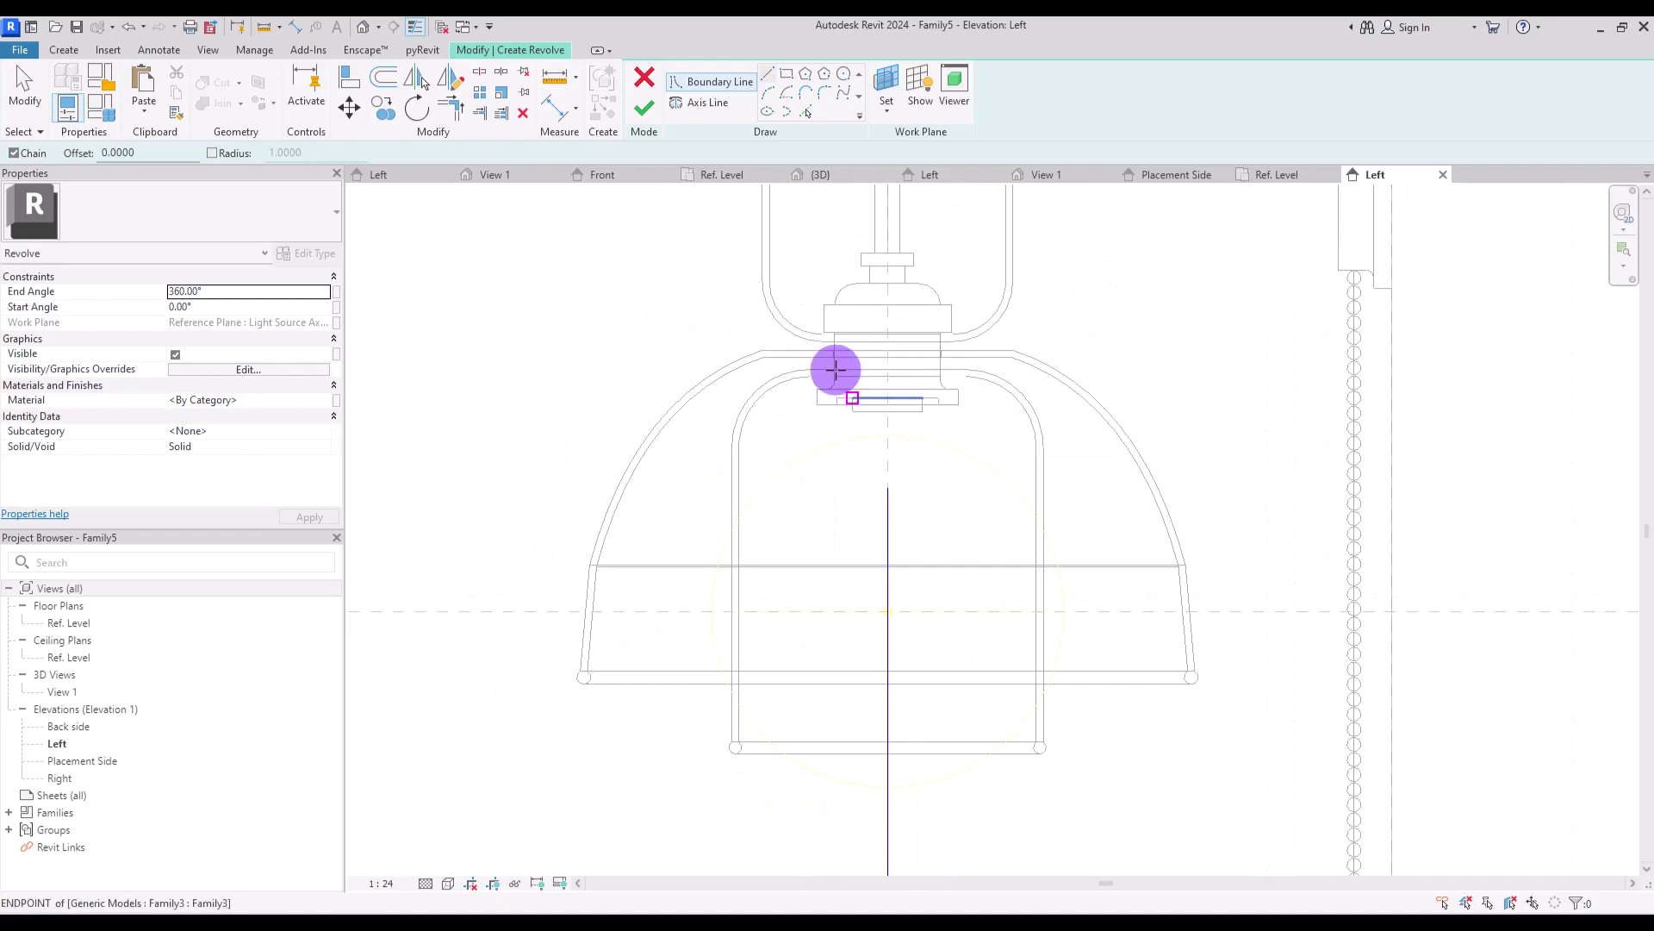
click(843, 95)
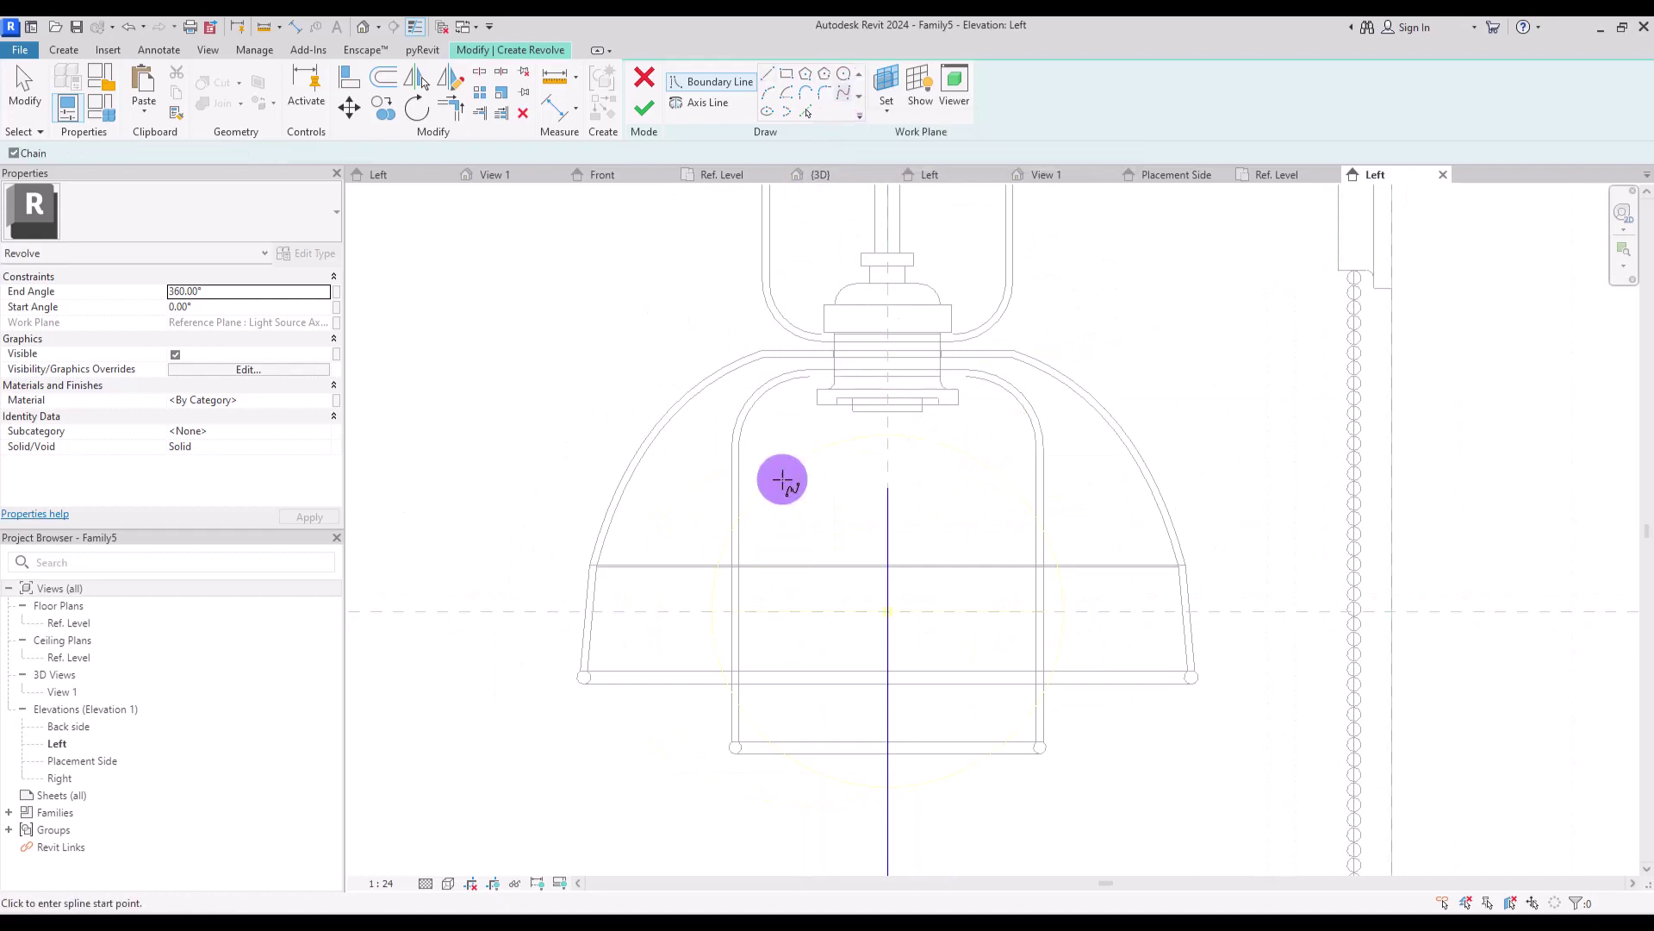
click(852, 412)
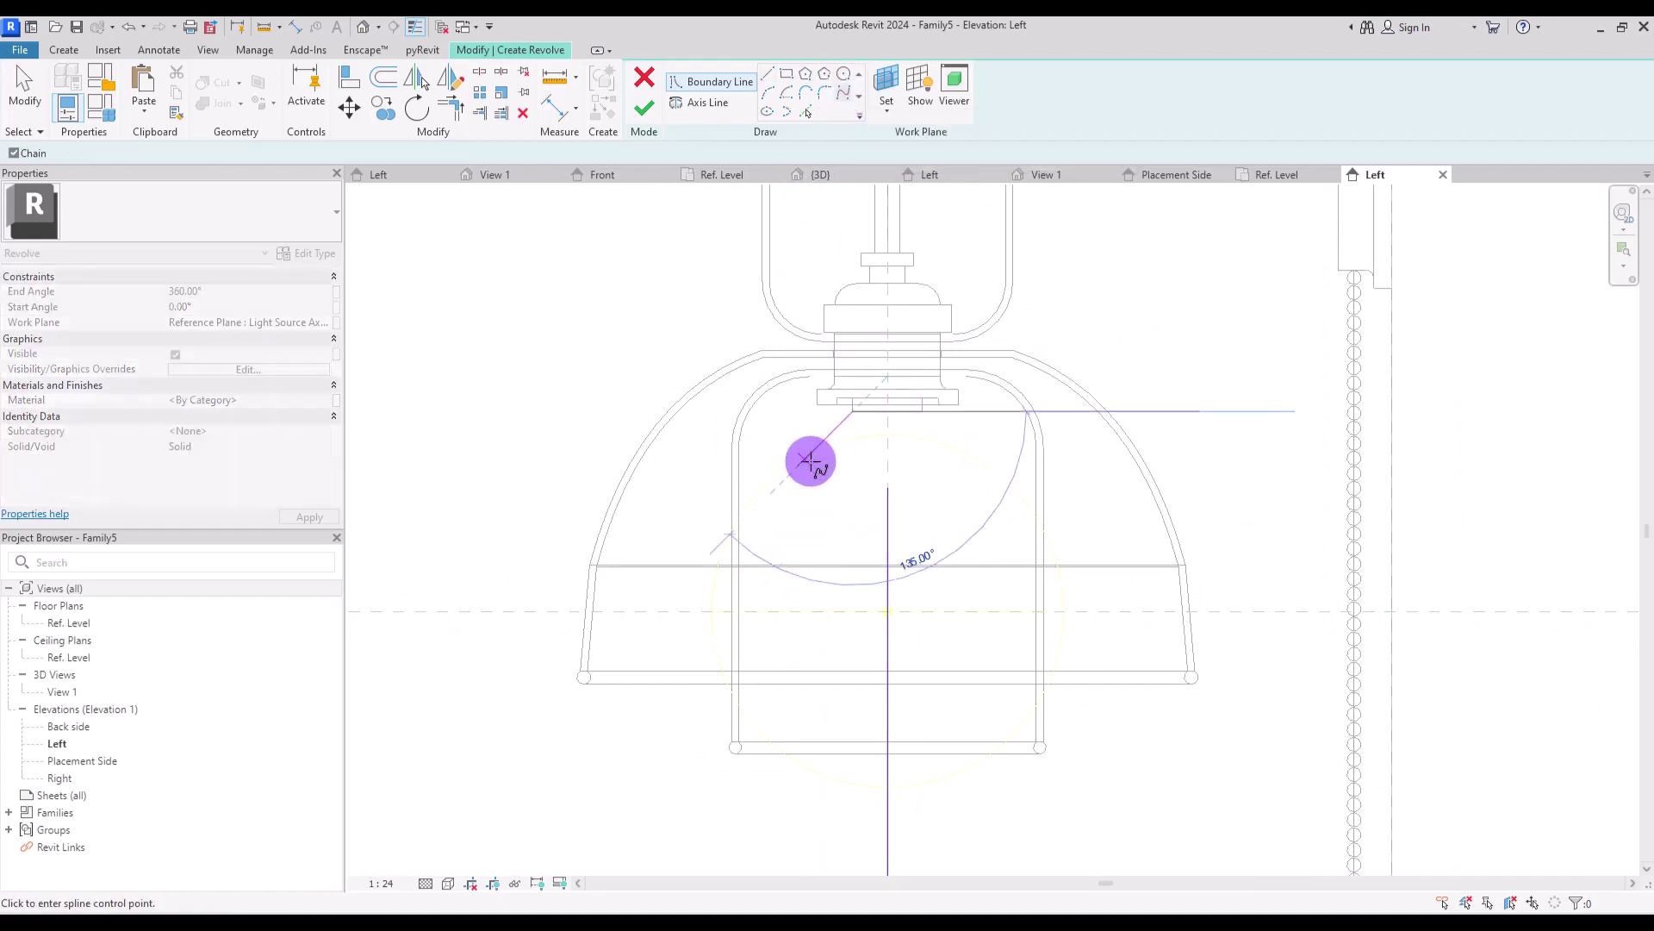
click(781, 524)
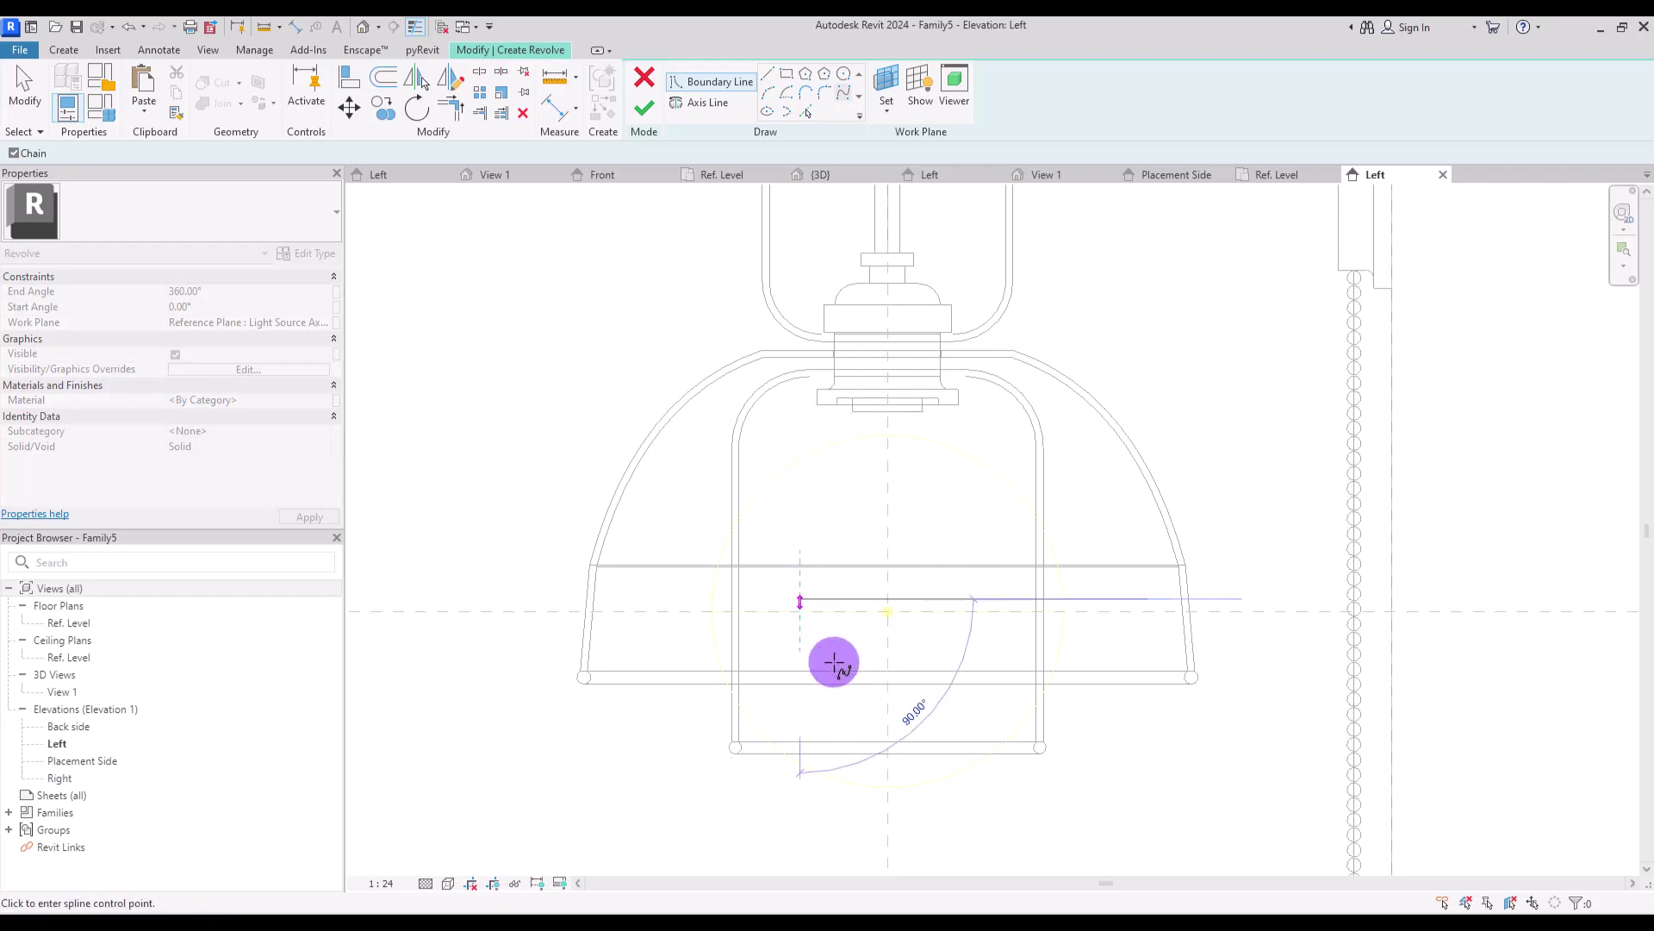
click(887, 728)
key(Escape)
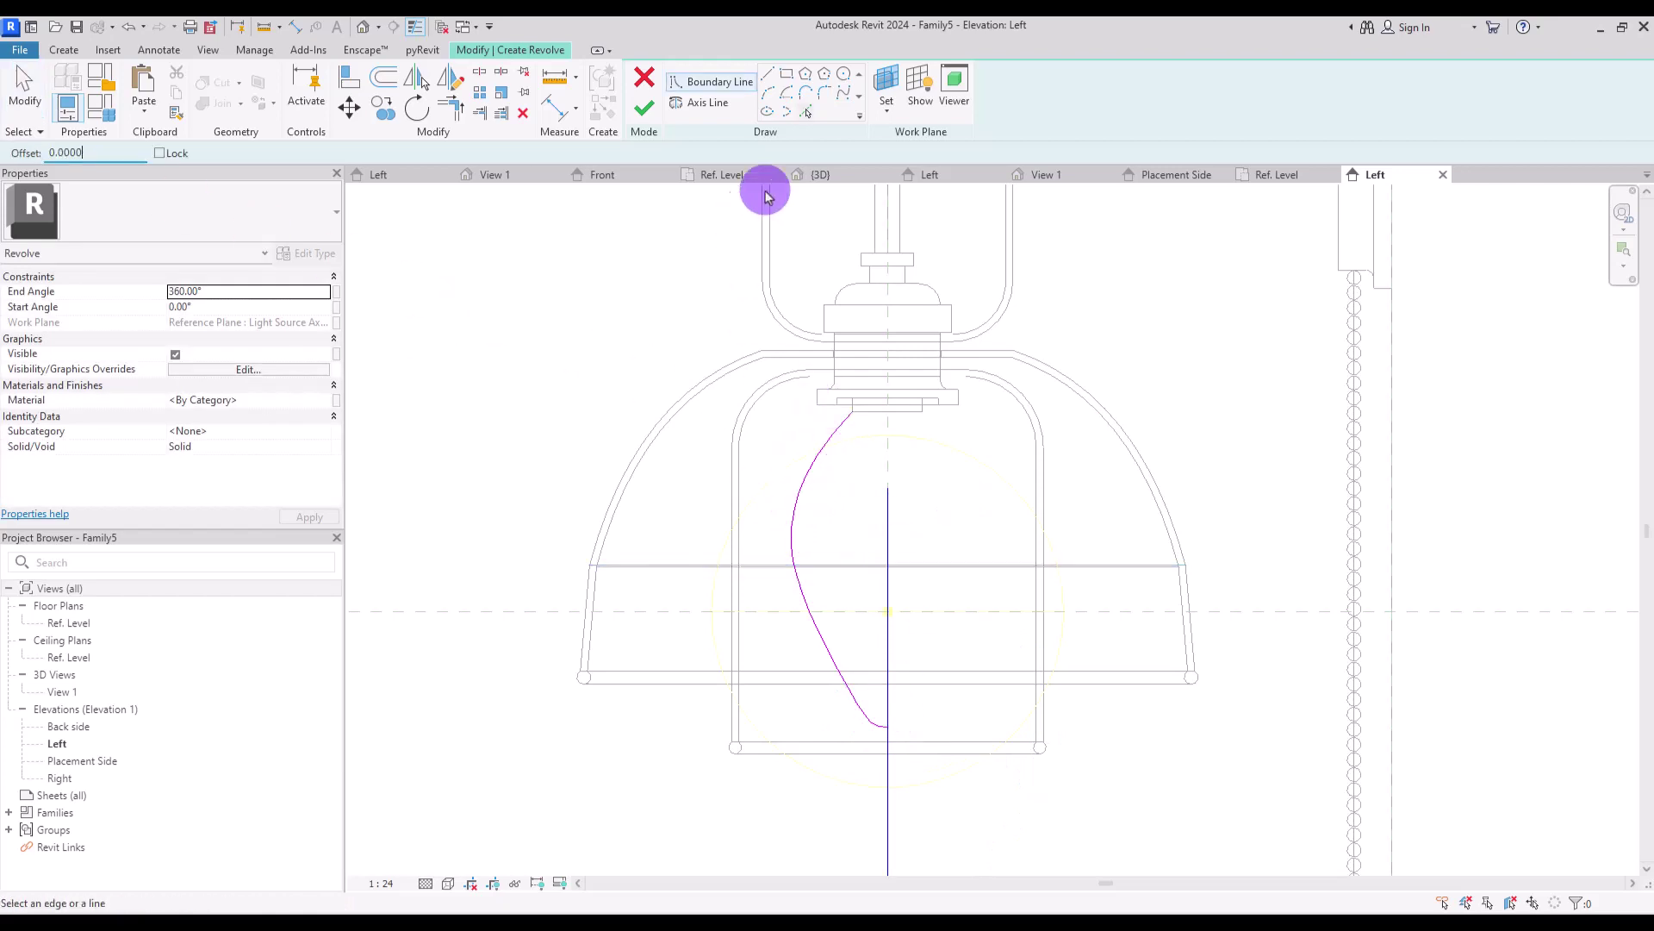
Offset a copy of the bulb spline outward by 0.001 to give the glass its thickness.
click(806, 113)
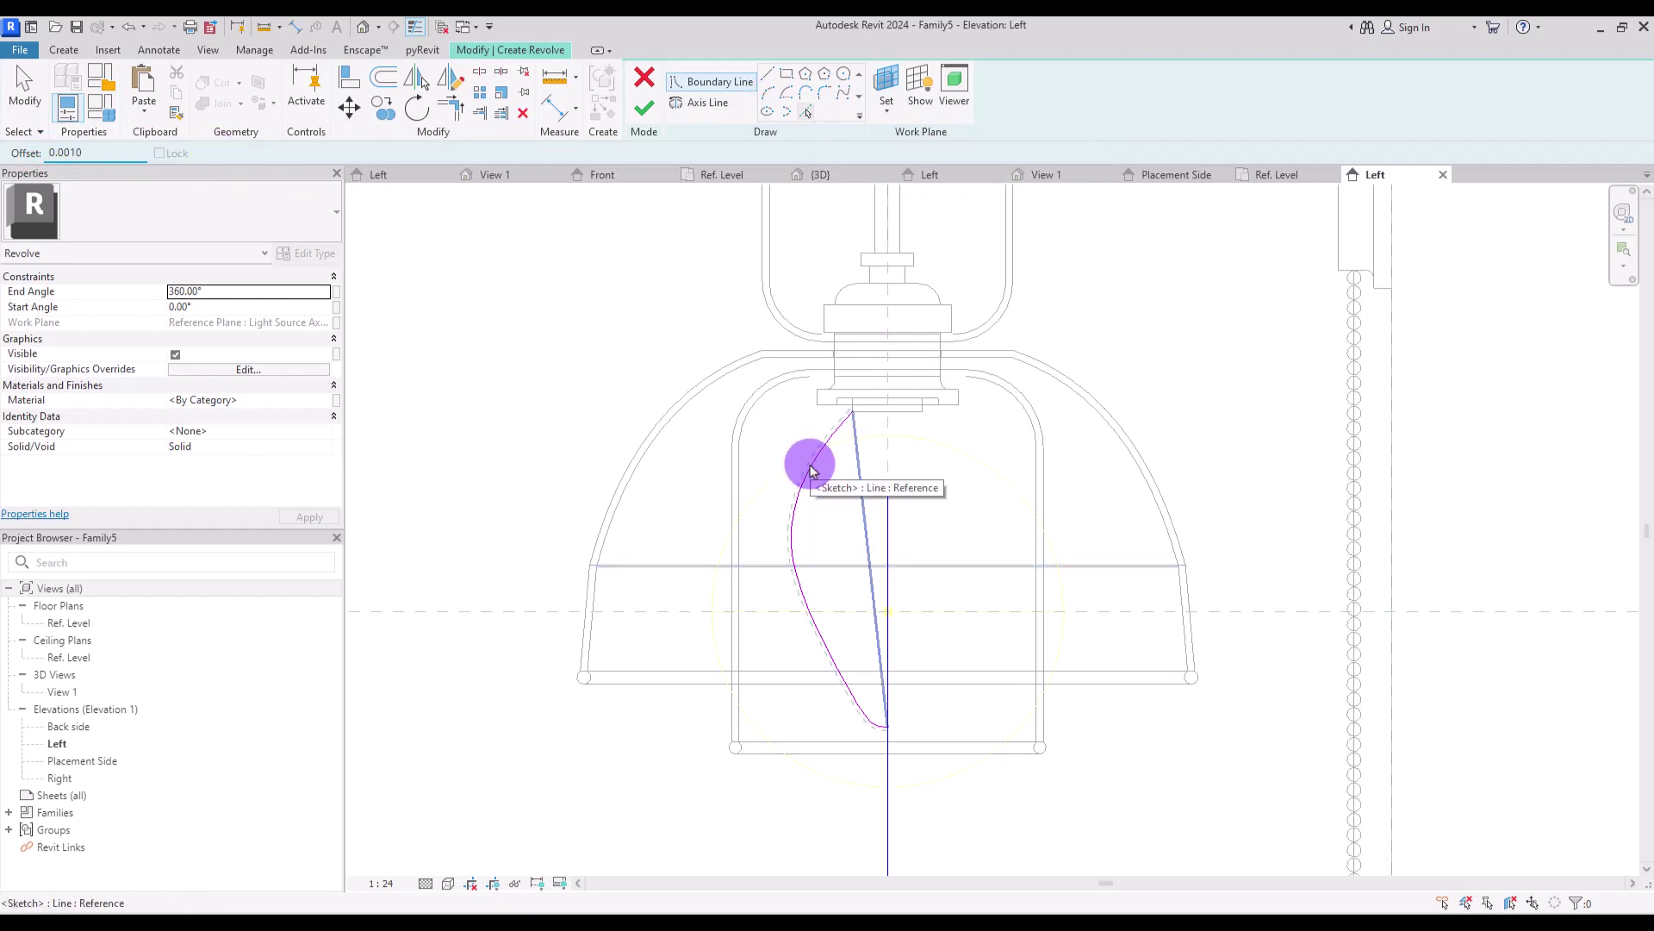
click(810, 466)
scroll(887, 734, up, 6)
key(Escape)
Close the lower end of the bulb profile with a short line on the axis between the two splines.
click(767, 75)
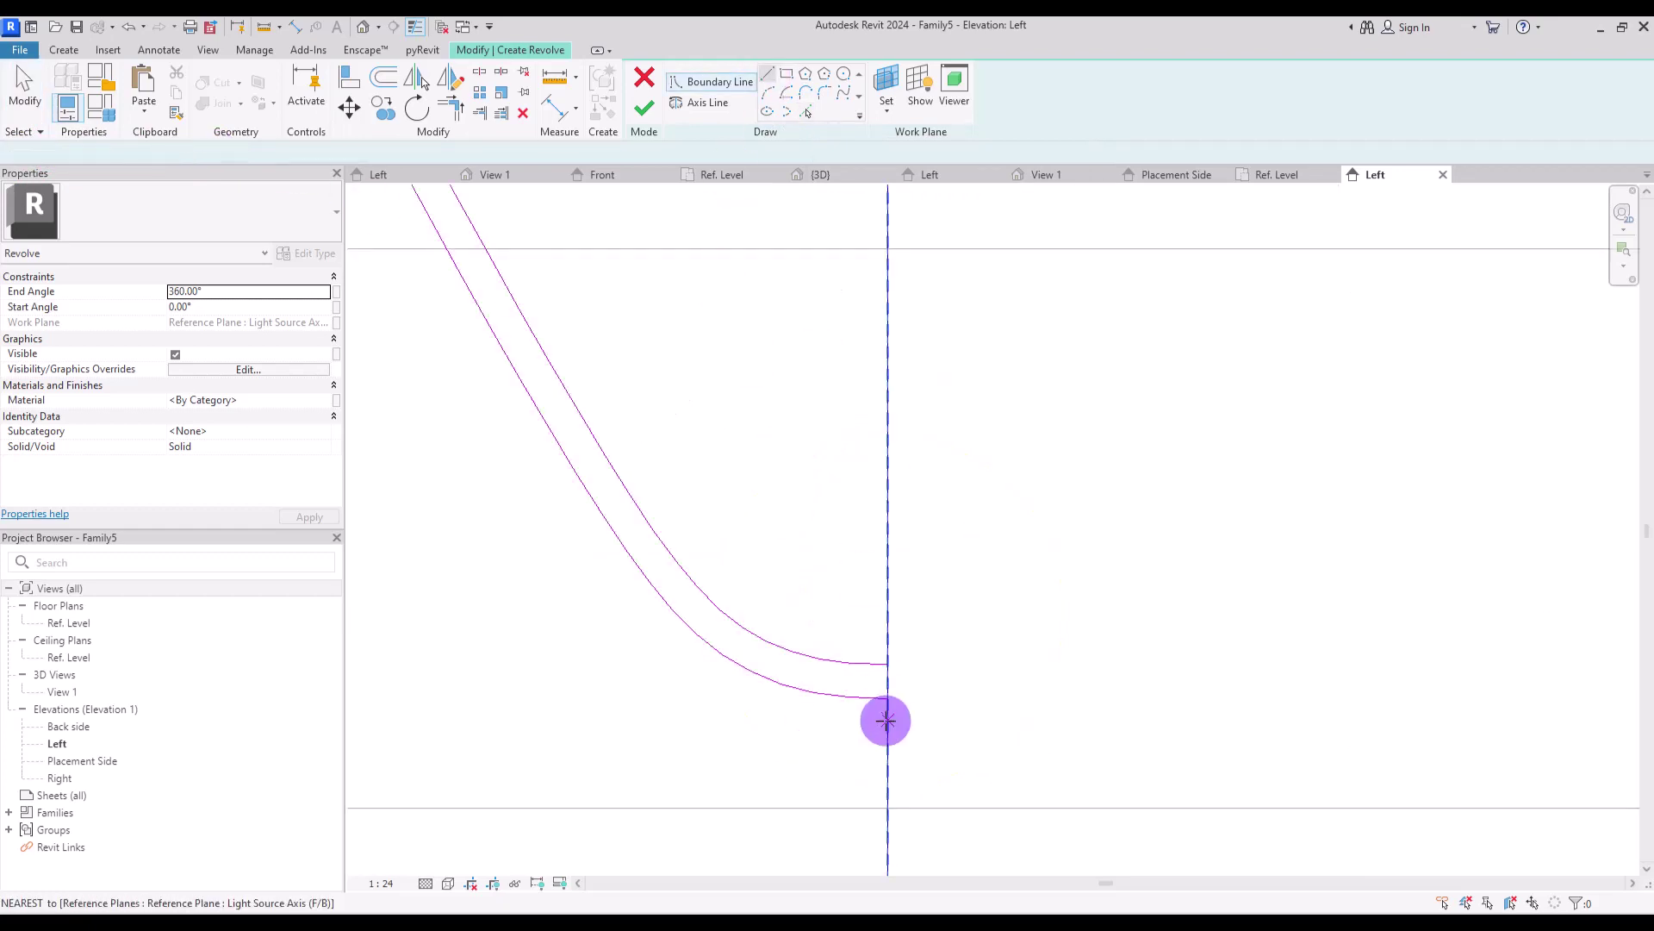
click(888, 665)
click(888, 698)
Extend the outer spline to the socket's edge, close the profile's upper end there, and finish the revolve.
middle_drag(904, 592, 892, 865)
mouse_move(986, 198)
middle_down()
mouse_move(983, 411)
mouse_move(1201, 861)
middle_up()
middle_drag(1104, 350, 1065, 840)
middle_drag(957, 280, 883, 794)
click(614, 618)
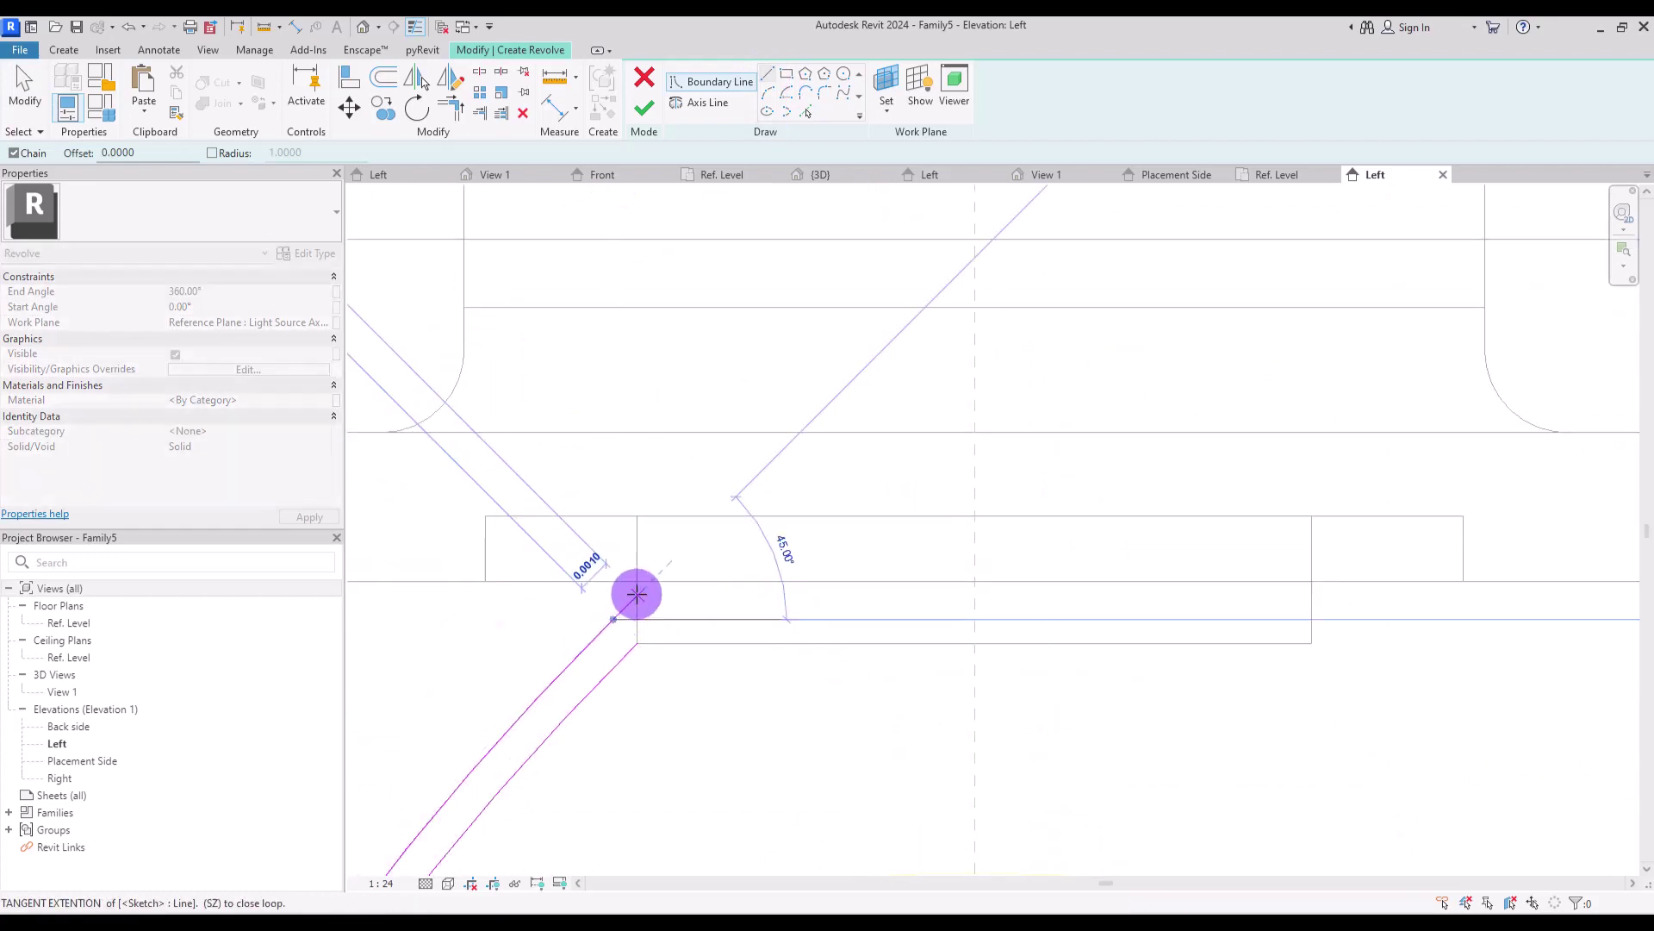
click(636, 593)
key(Escape)
key(Escape)
middle_drag(635, 215, 706, 141)
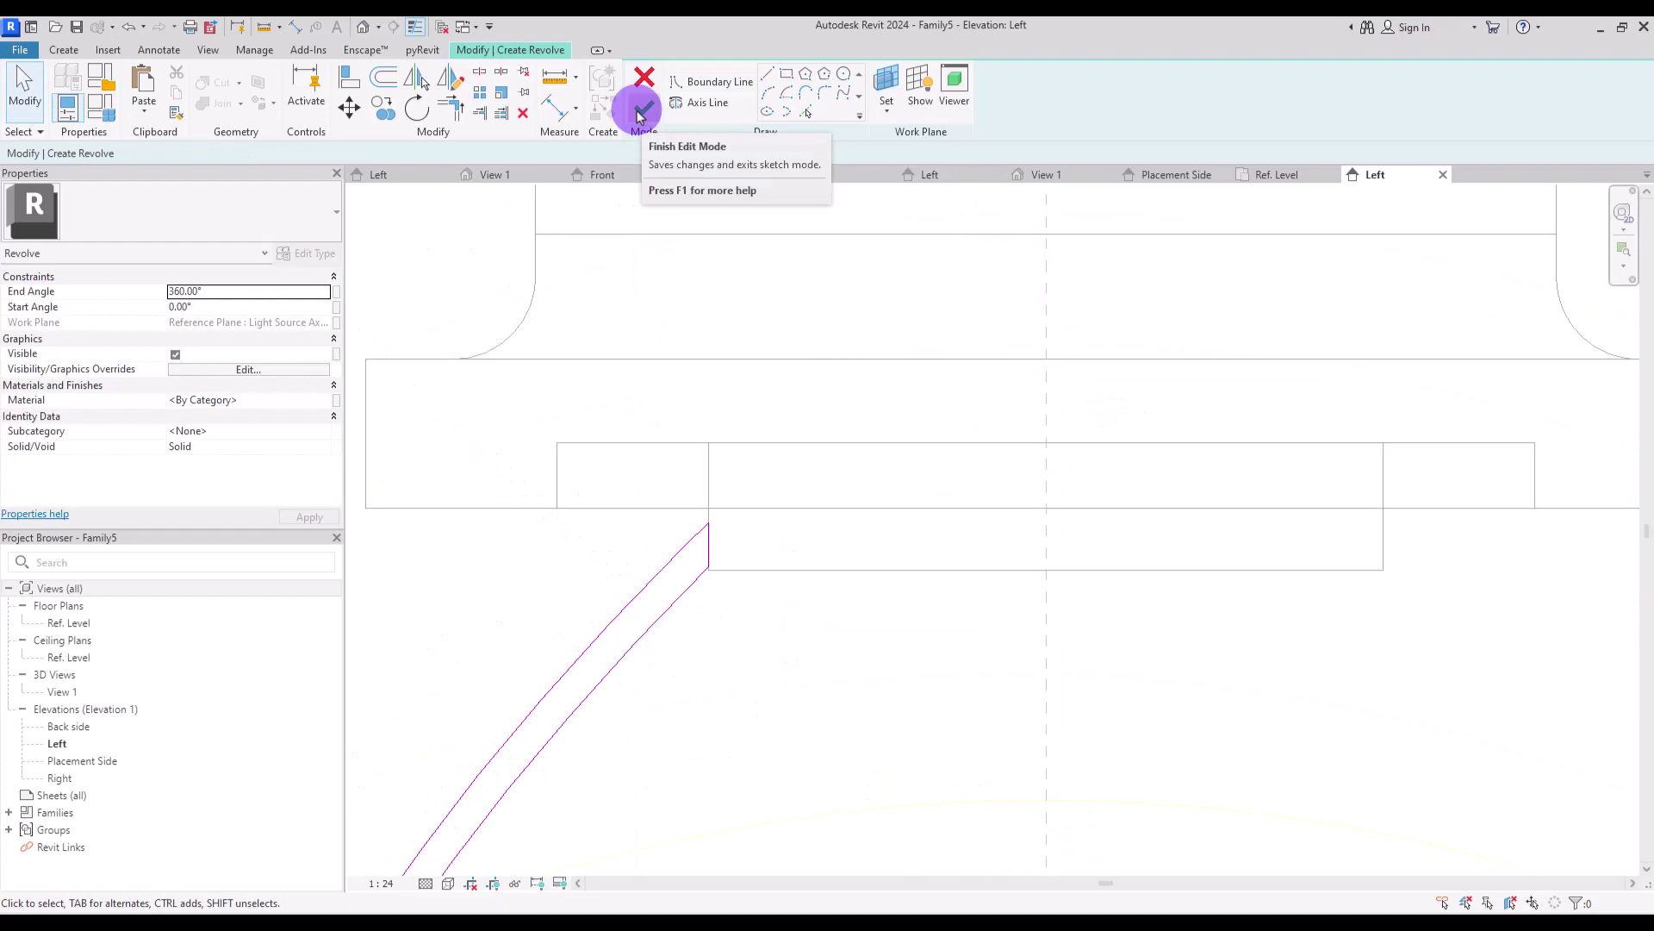
click(639, 110)
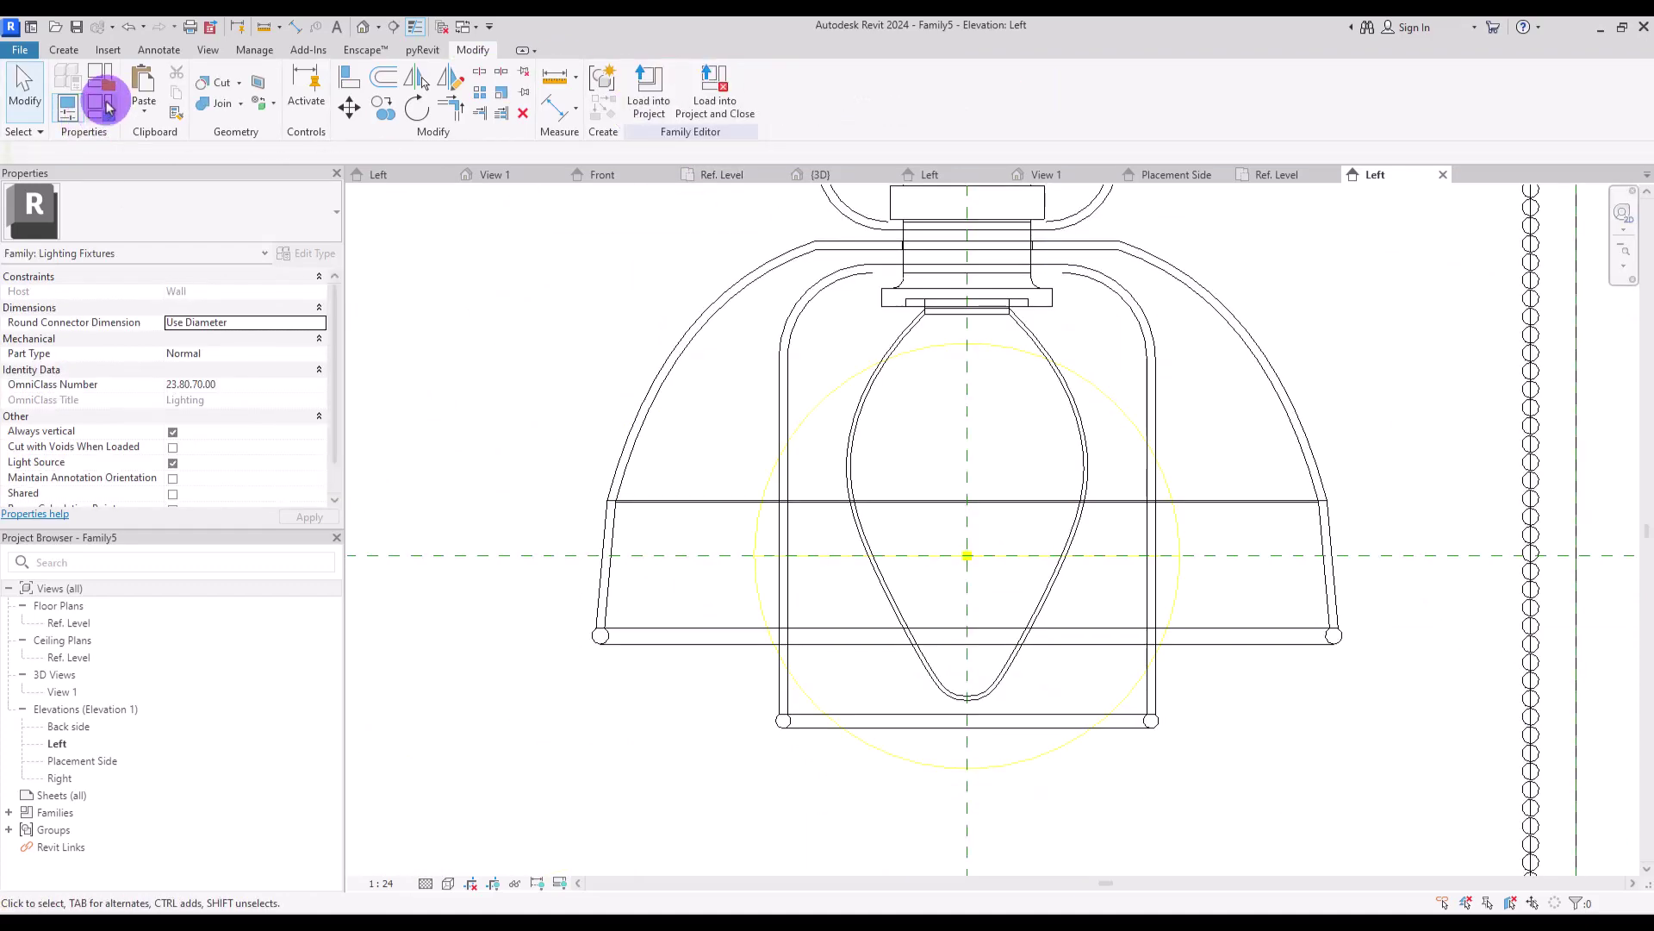
Add a material parameter named Balb for the bulb to the family types.
click(101, 106)
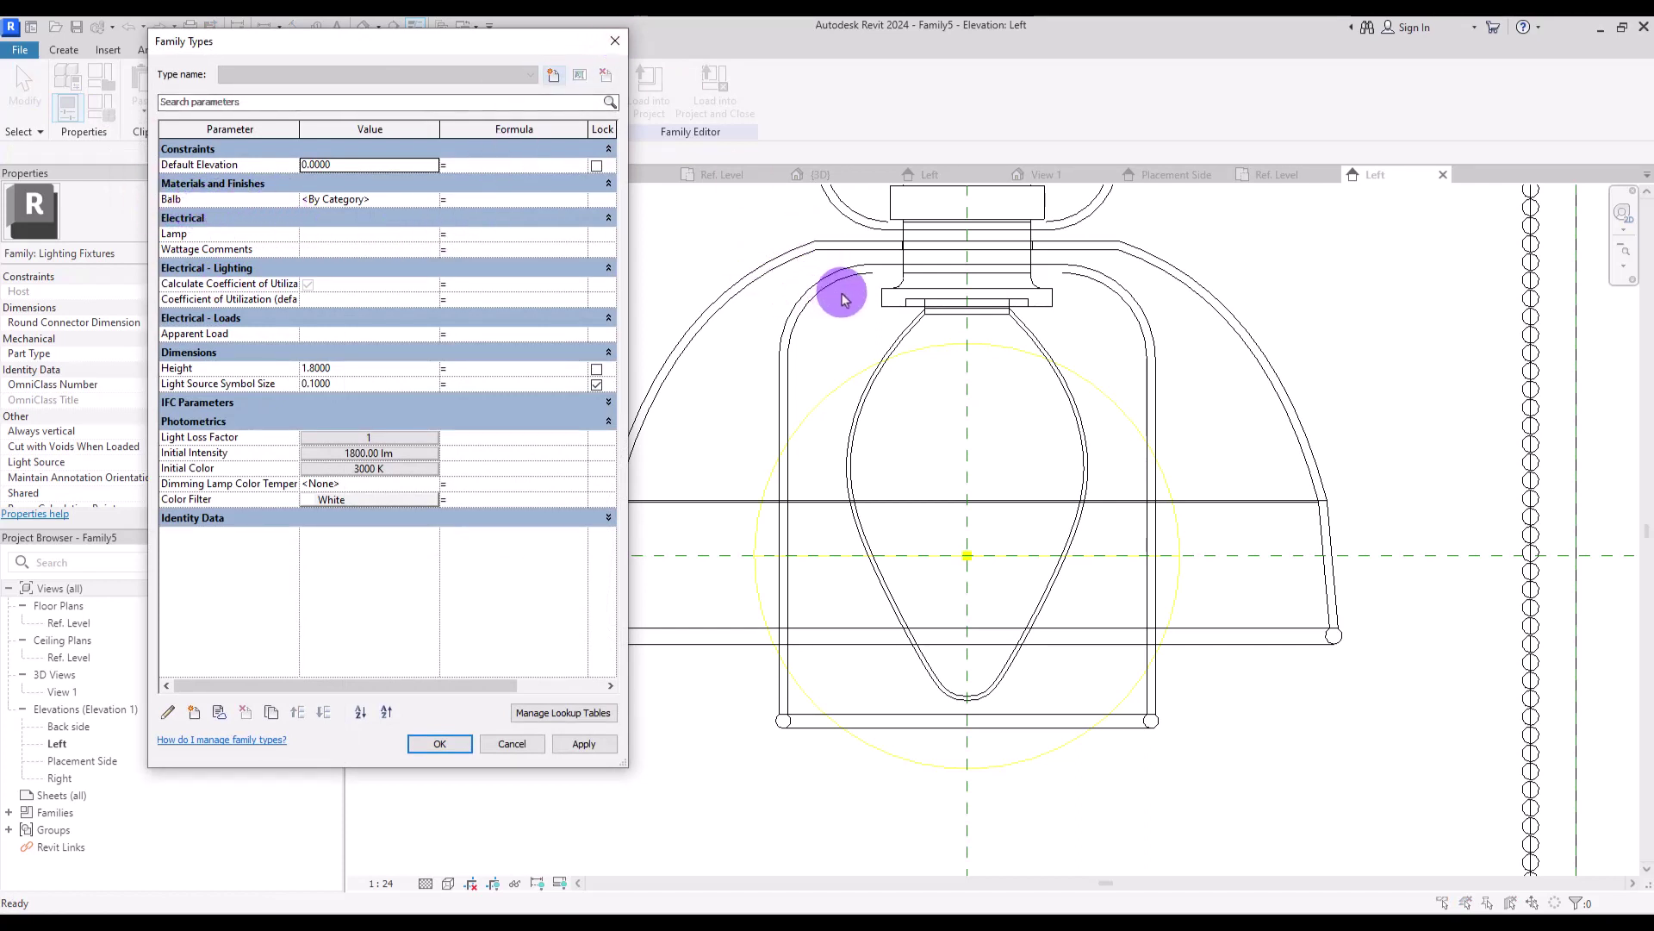
key(Escape)
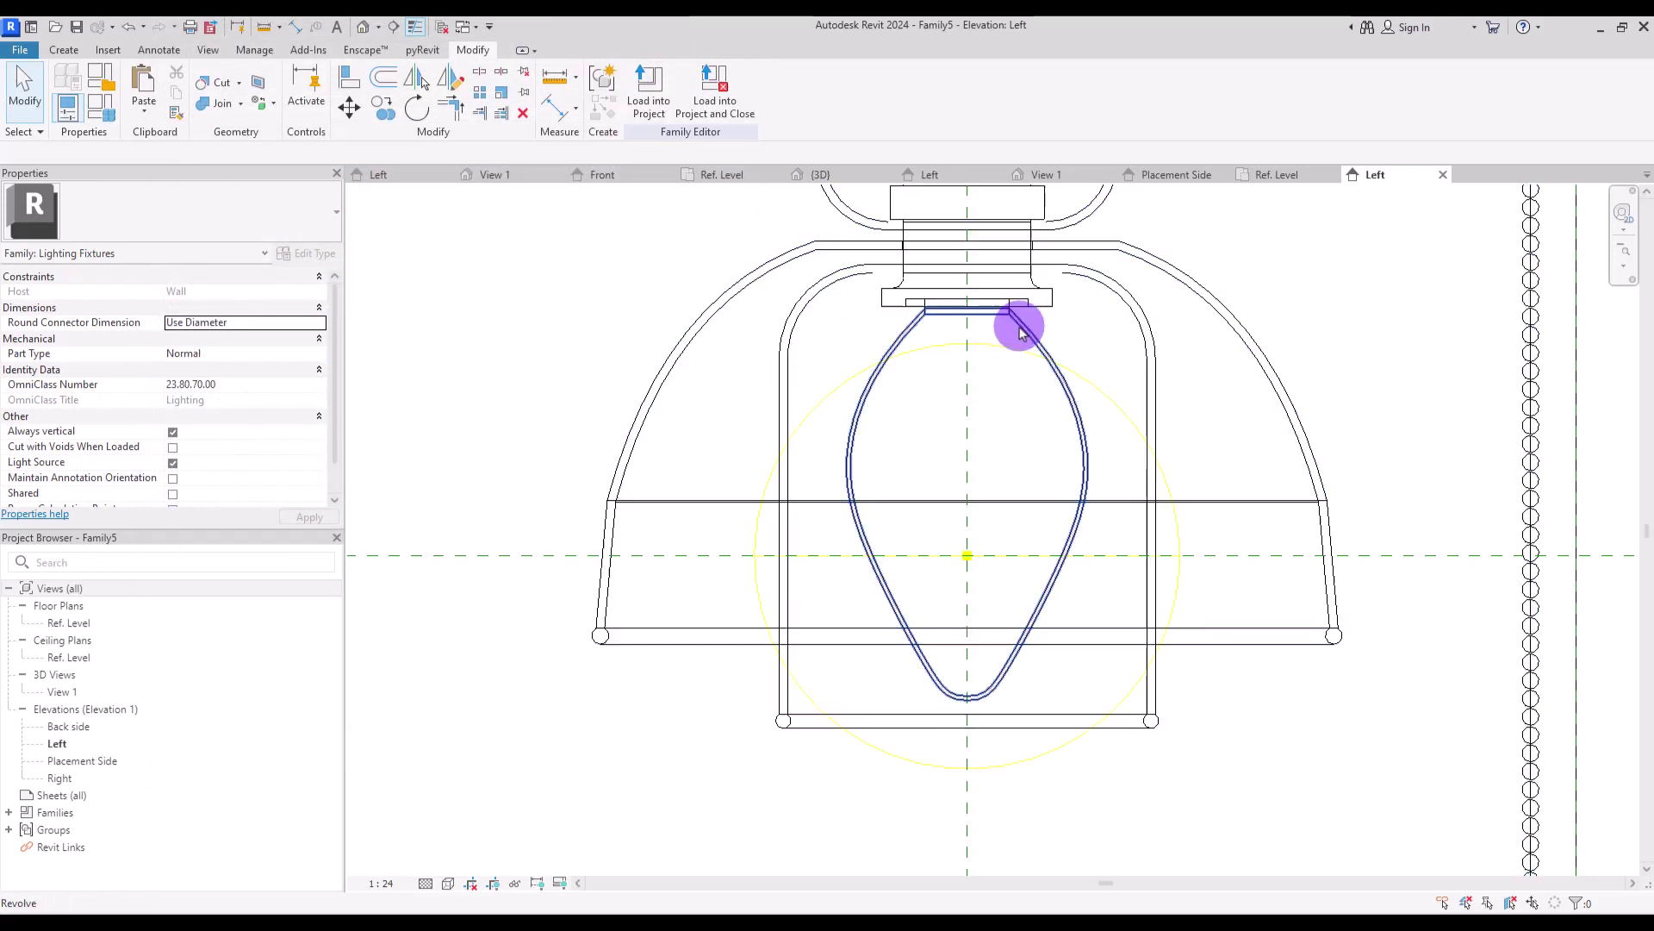
Associate the nested lamp's Glass material with a new family type parameter named Glass.
click(1154, 272)
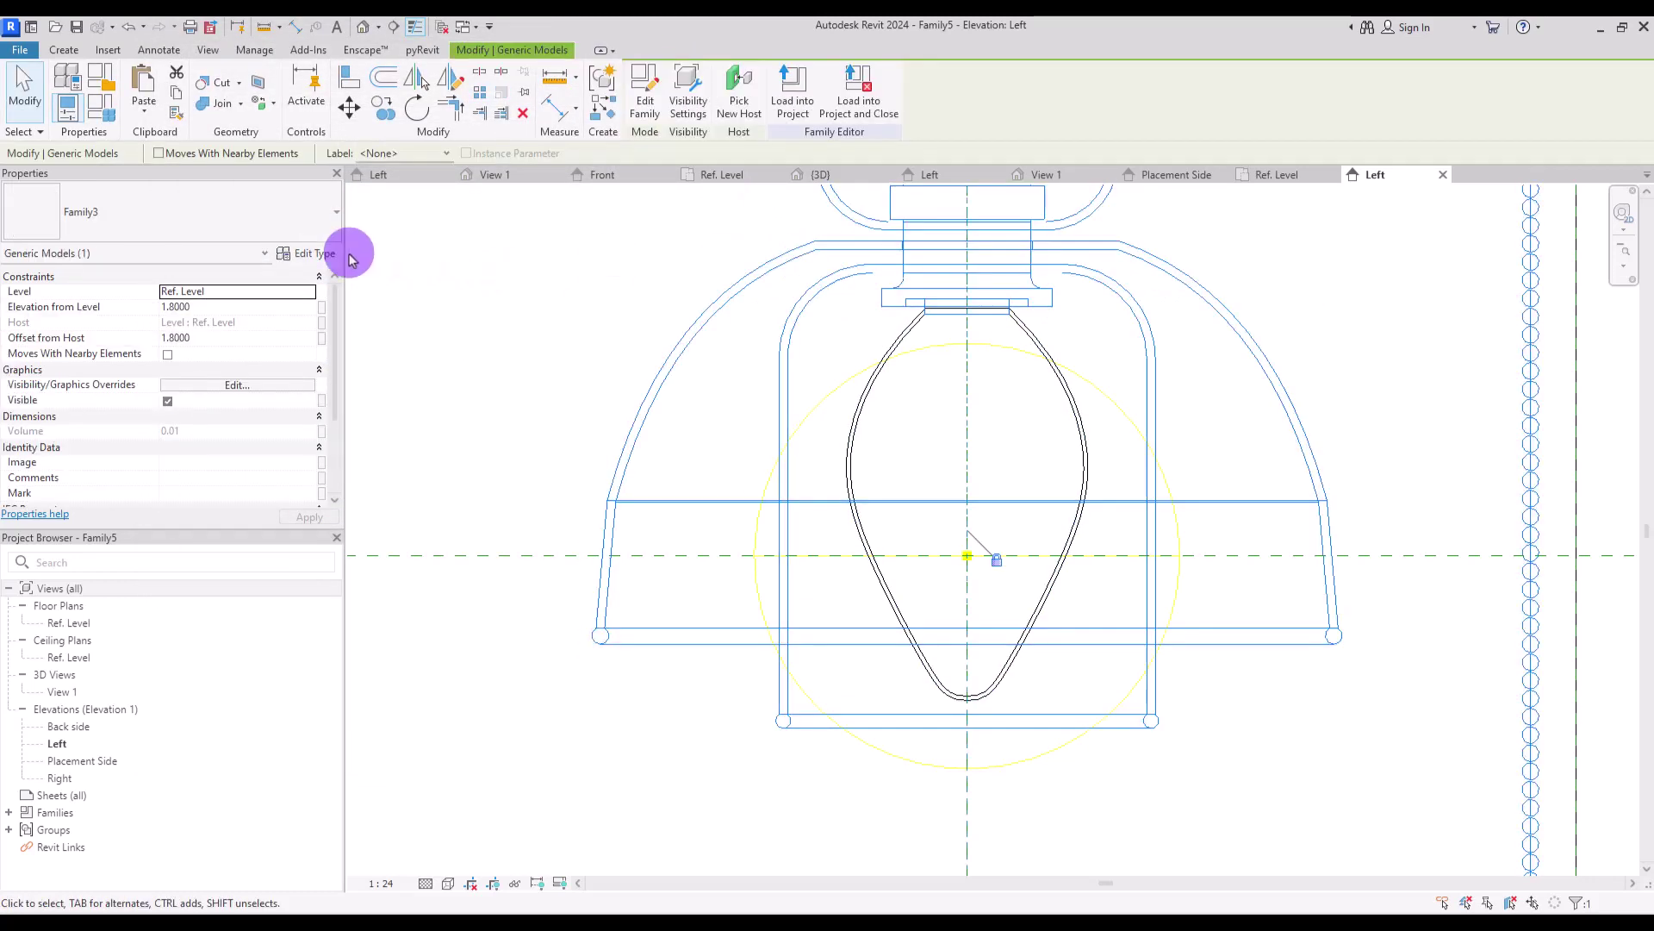
click(303, 255)
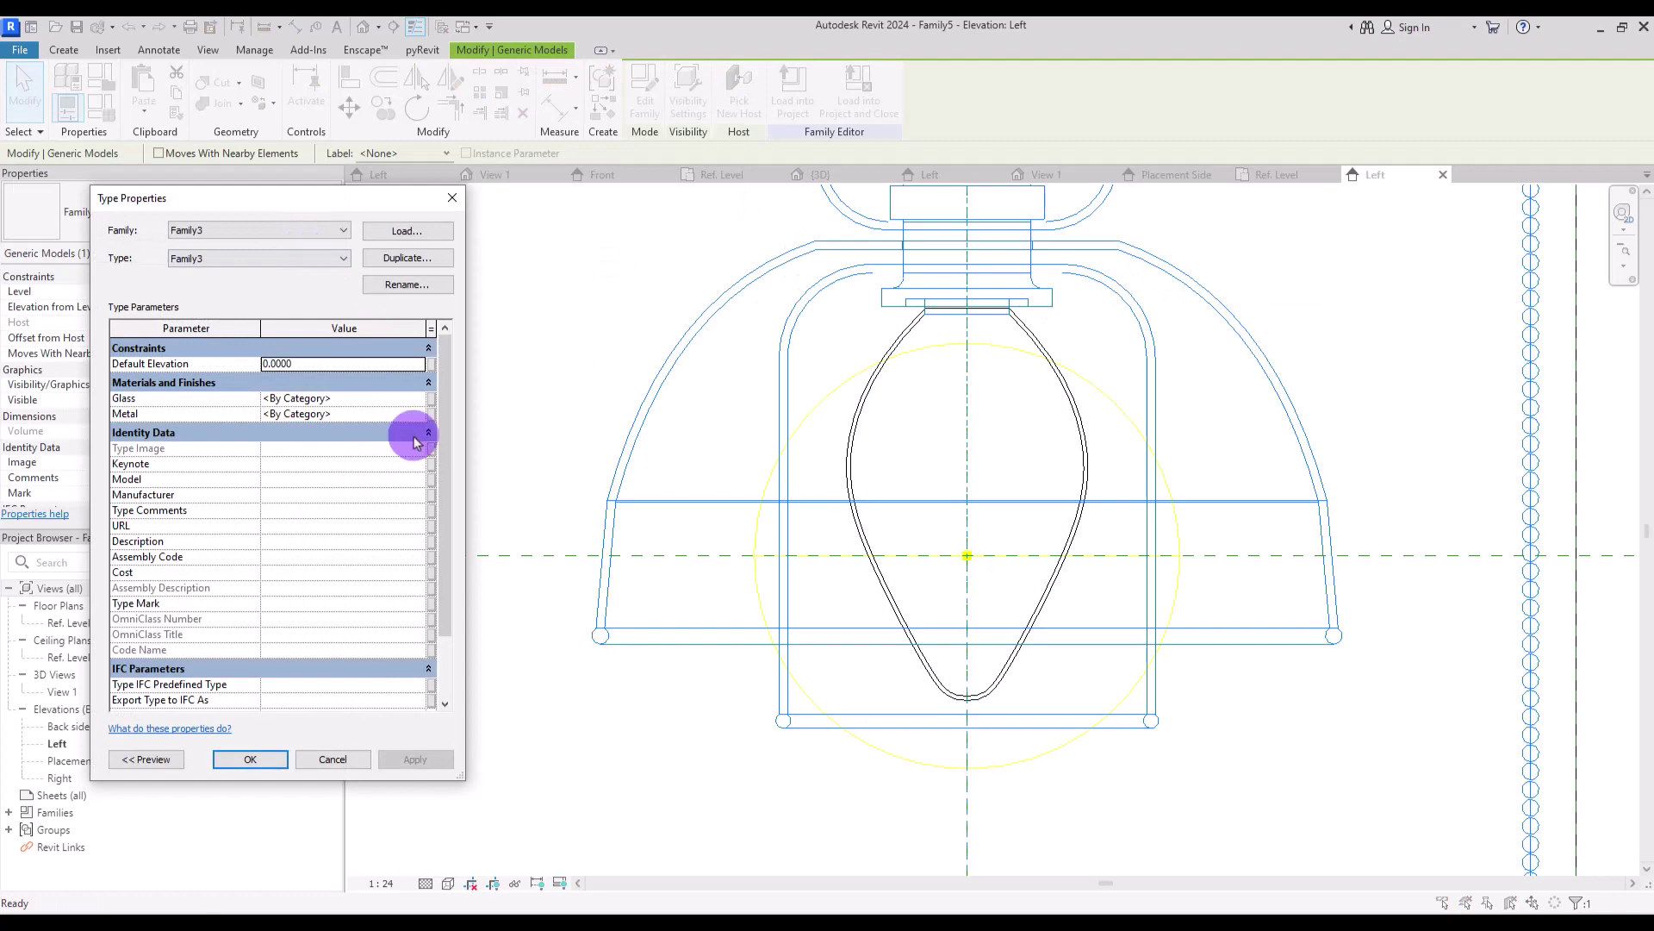
click(433, 401)
click(497, 607)
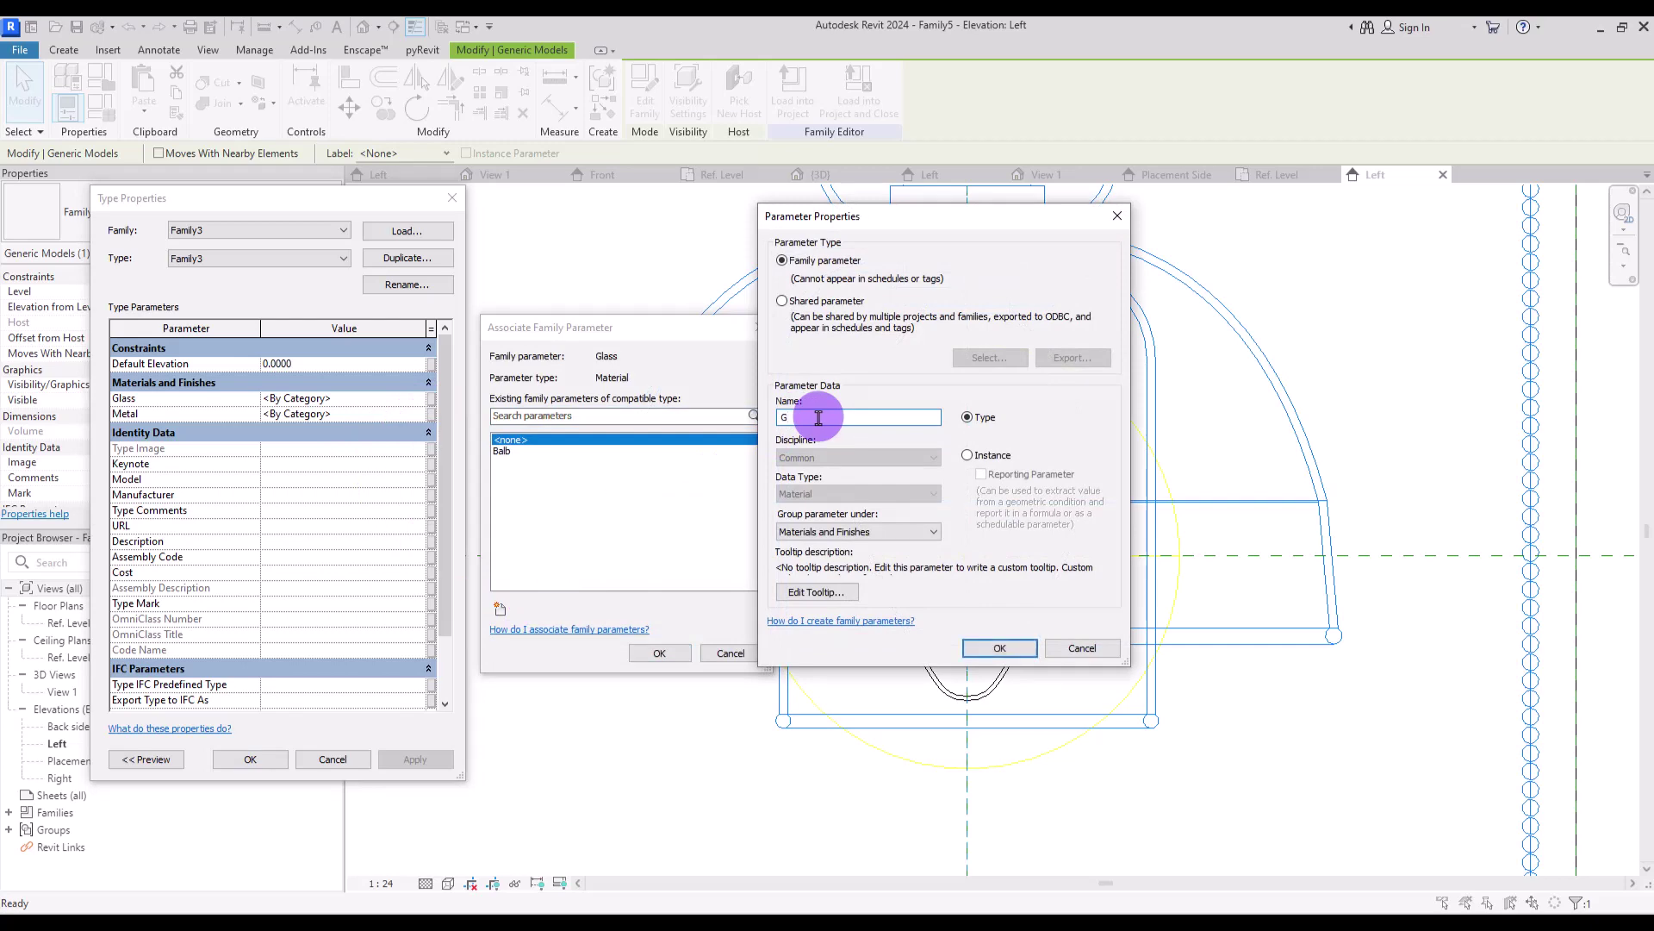
key(Return)
click(672, 651)
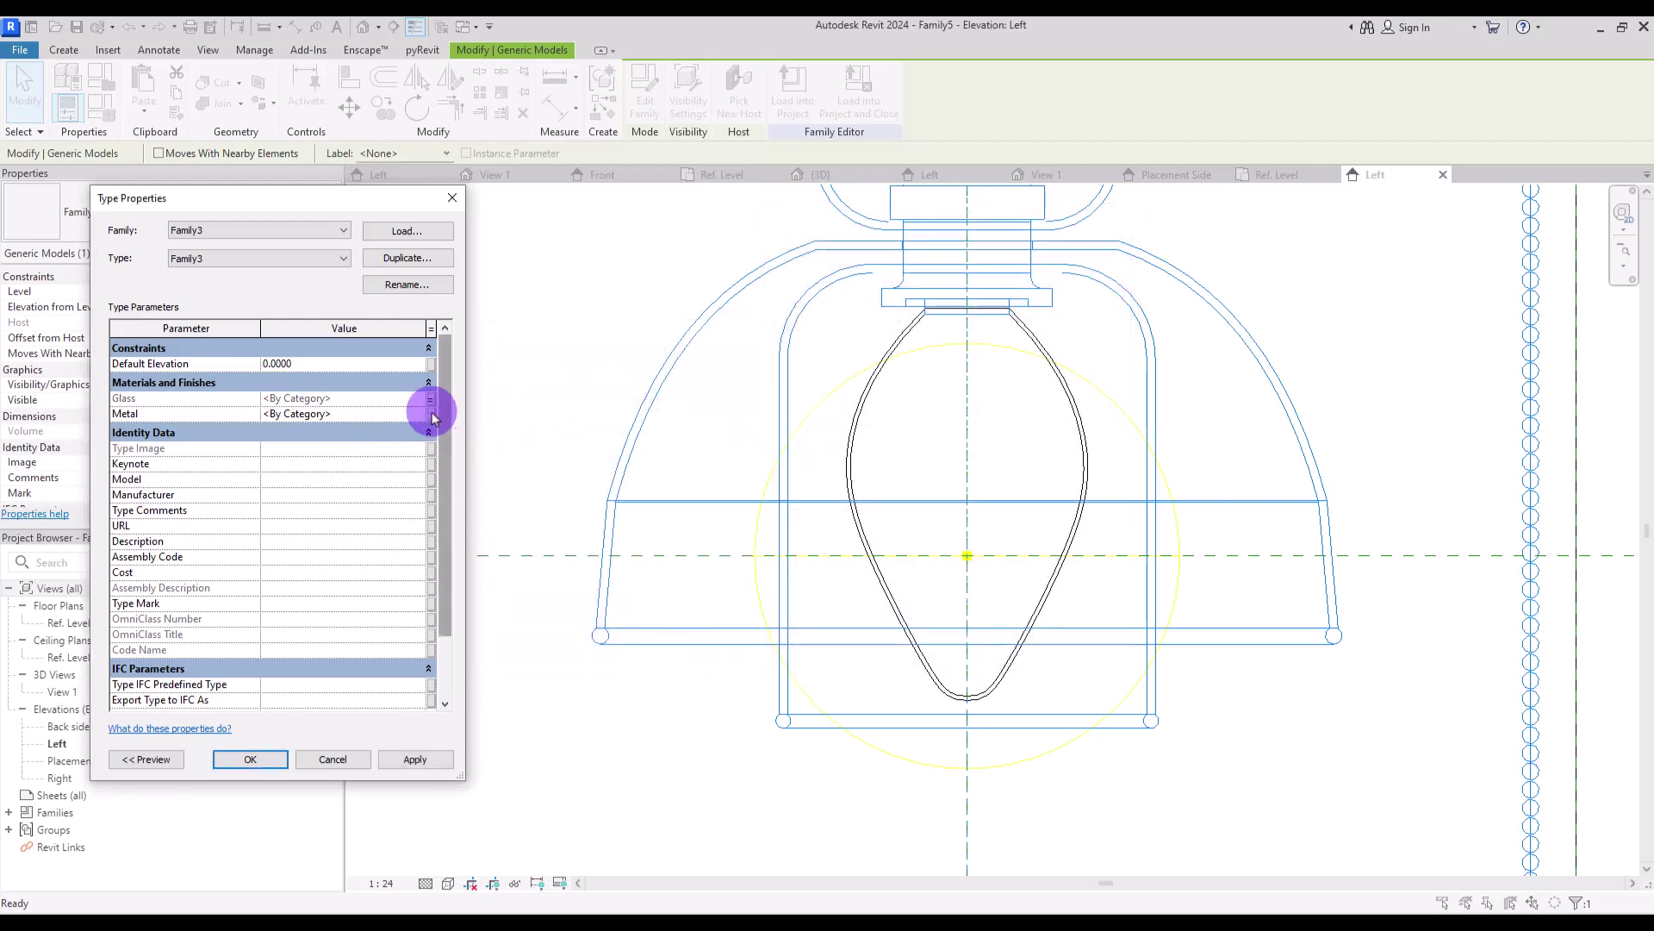
Associate the nested lamp's Metal material with a new family type parameter named Metal and accept the type properties.
click(431, 414)
click(500, 607)
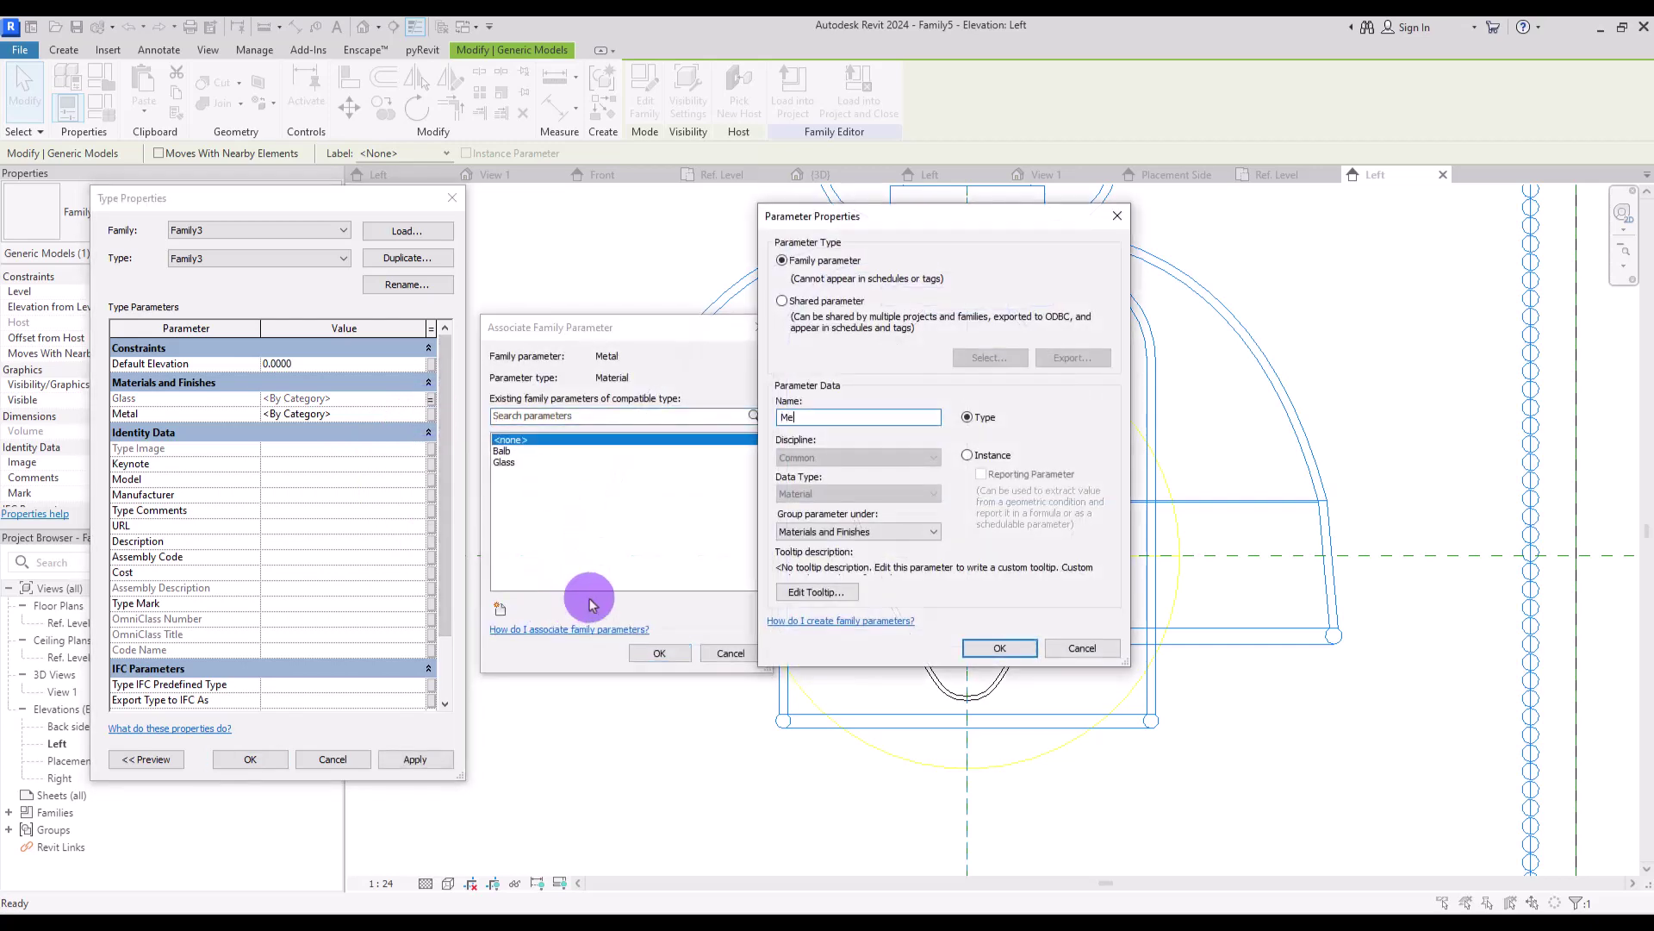
click(999, 648)
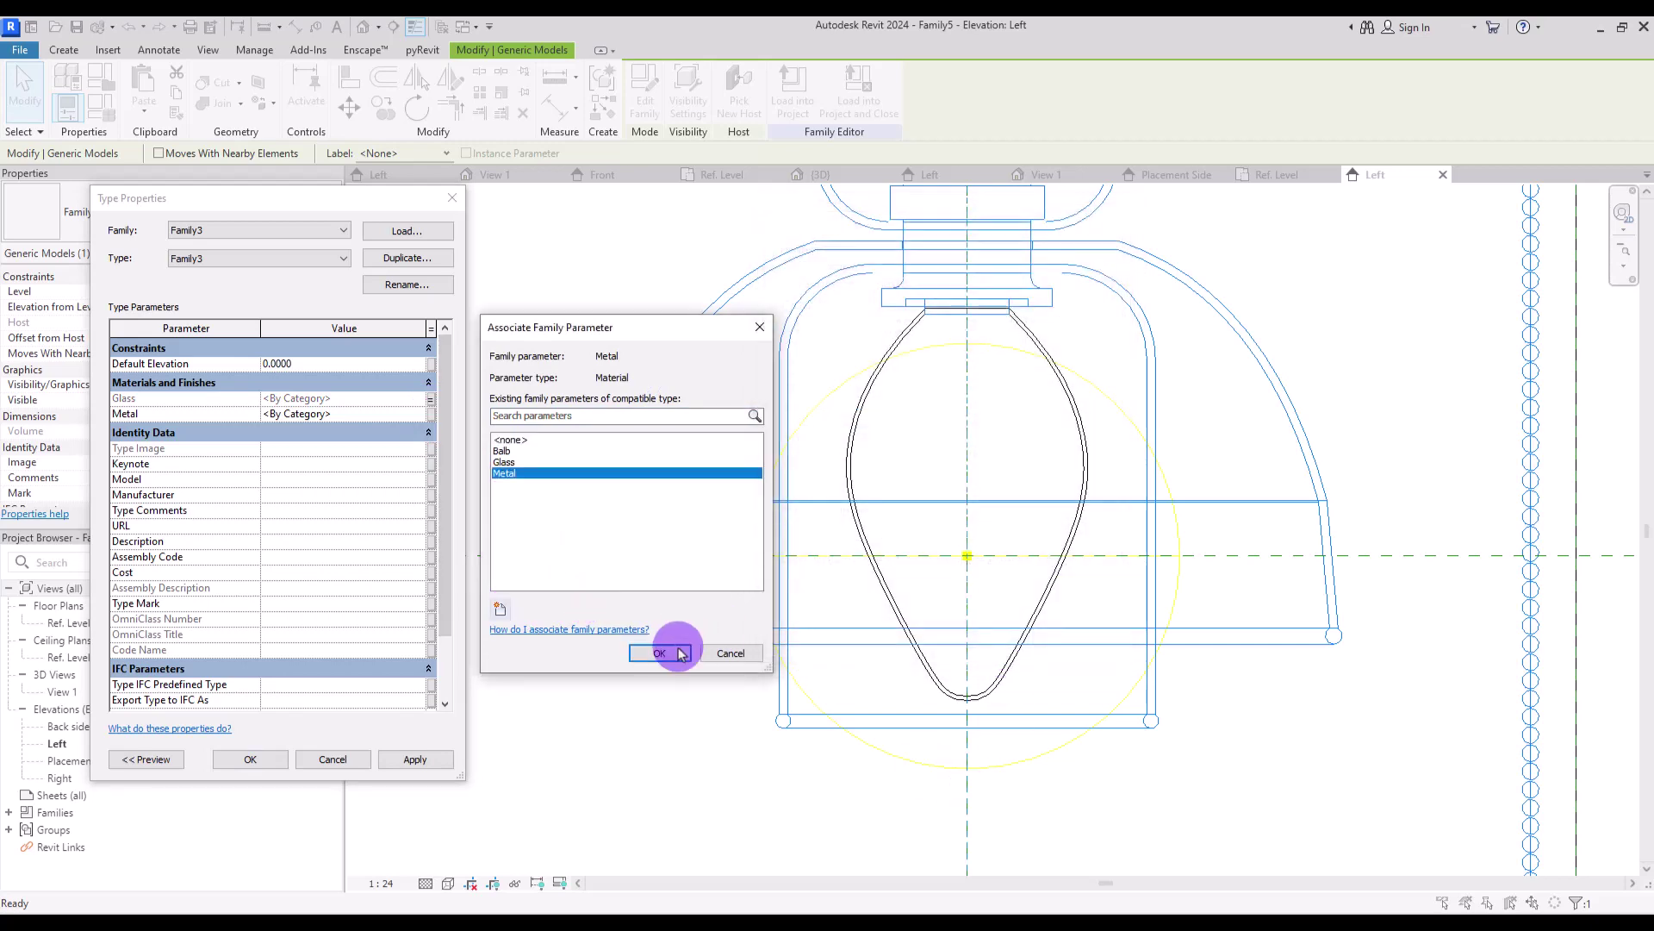
click(659, 652)
click(250, 758)
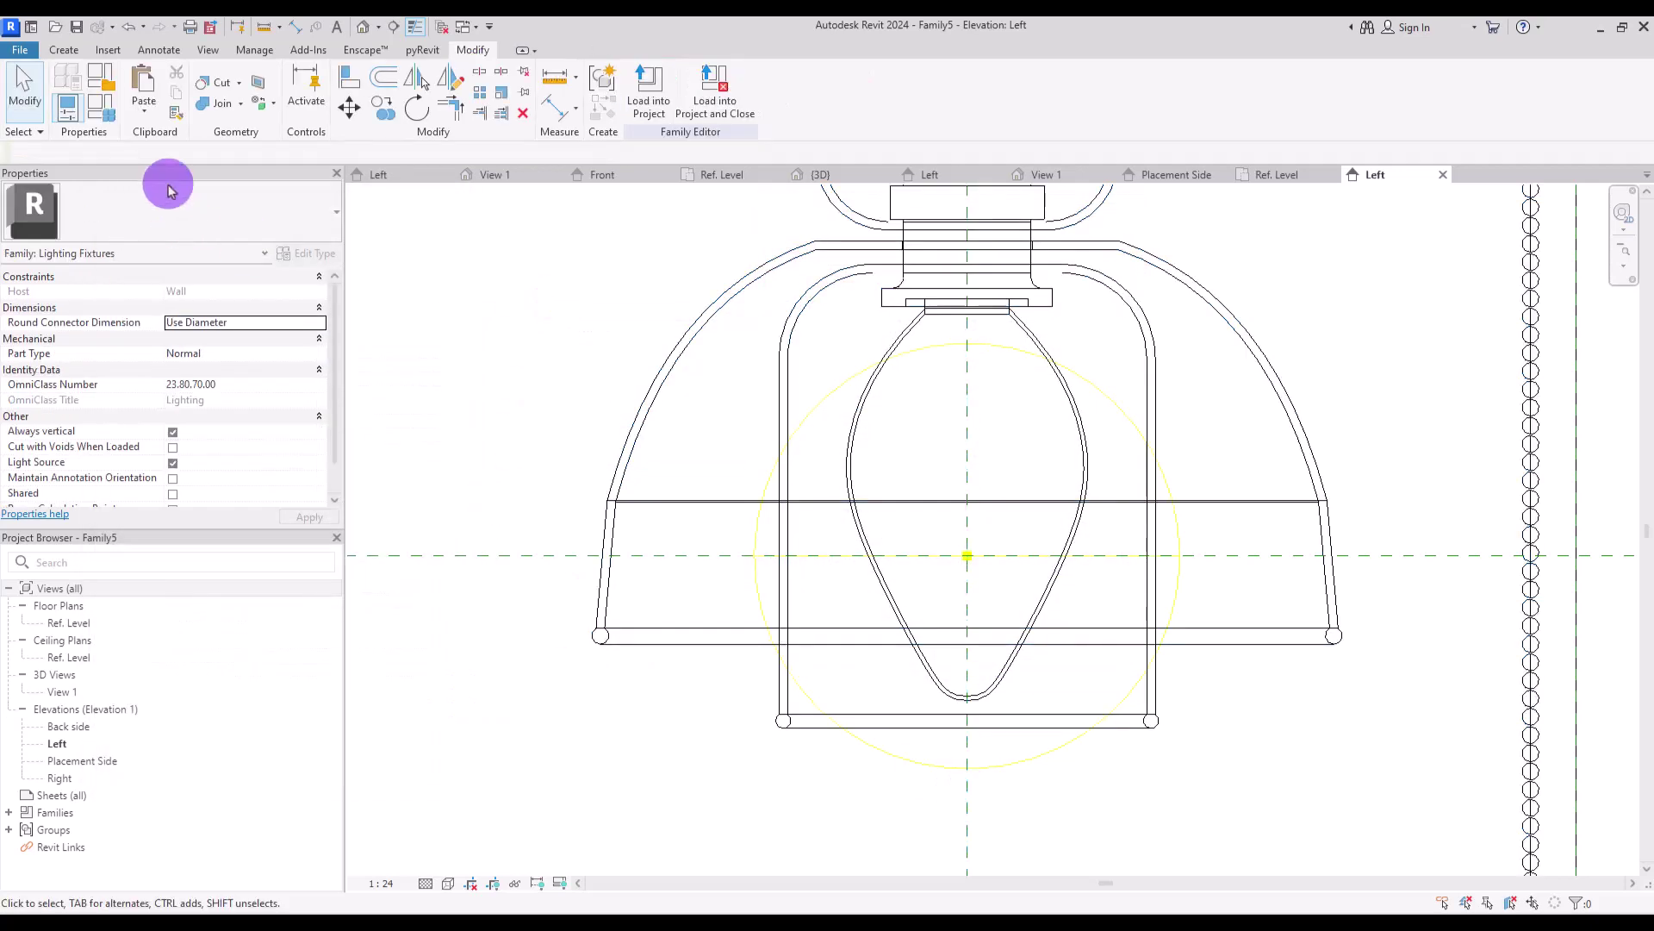
Review the family's parameters, view the lamp in 3D, and load the family into the project.
click(69, 107)
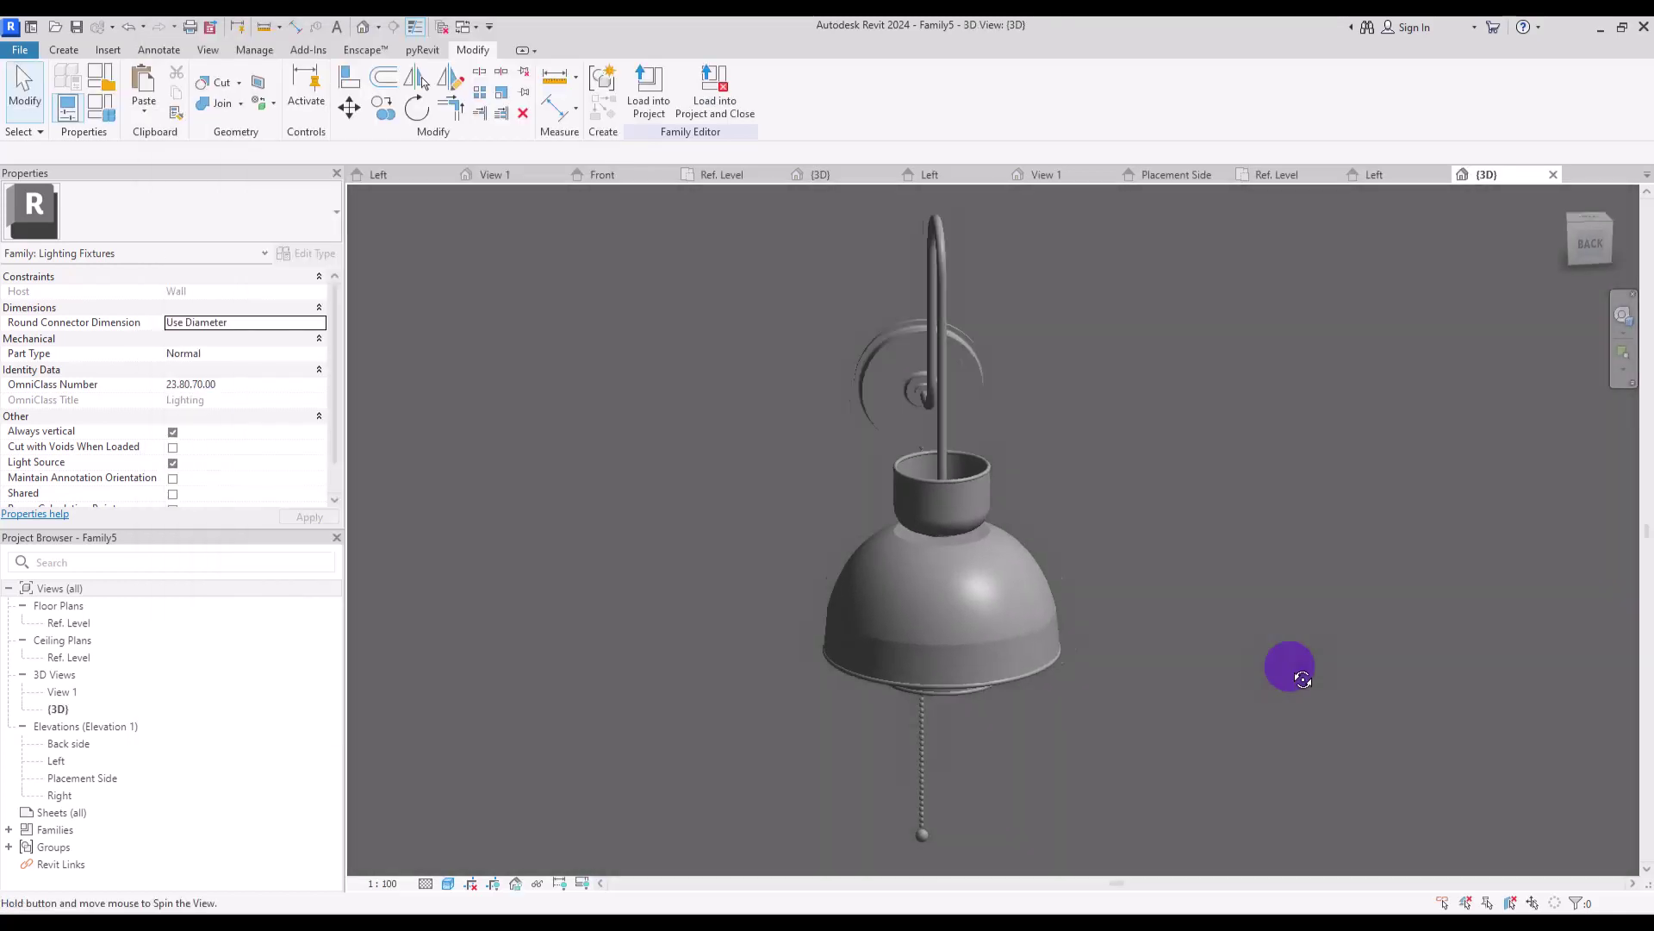
mouse_move(1293, 669)
shift+middle_down()
mouse_move(1418, 635)
mouse_move(1524, 633)
mouse_move(1316, 656)
mouse_move(1301, 677)
mouse_move(1186, 533)
mouse_move(1237, 288)
mouse_move(1274, 244)
mouse_move(1163, 540)
mouse_move(855, 715)
shift+middle_up()
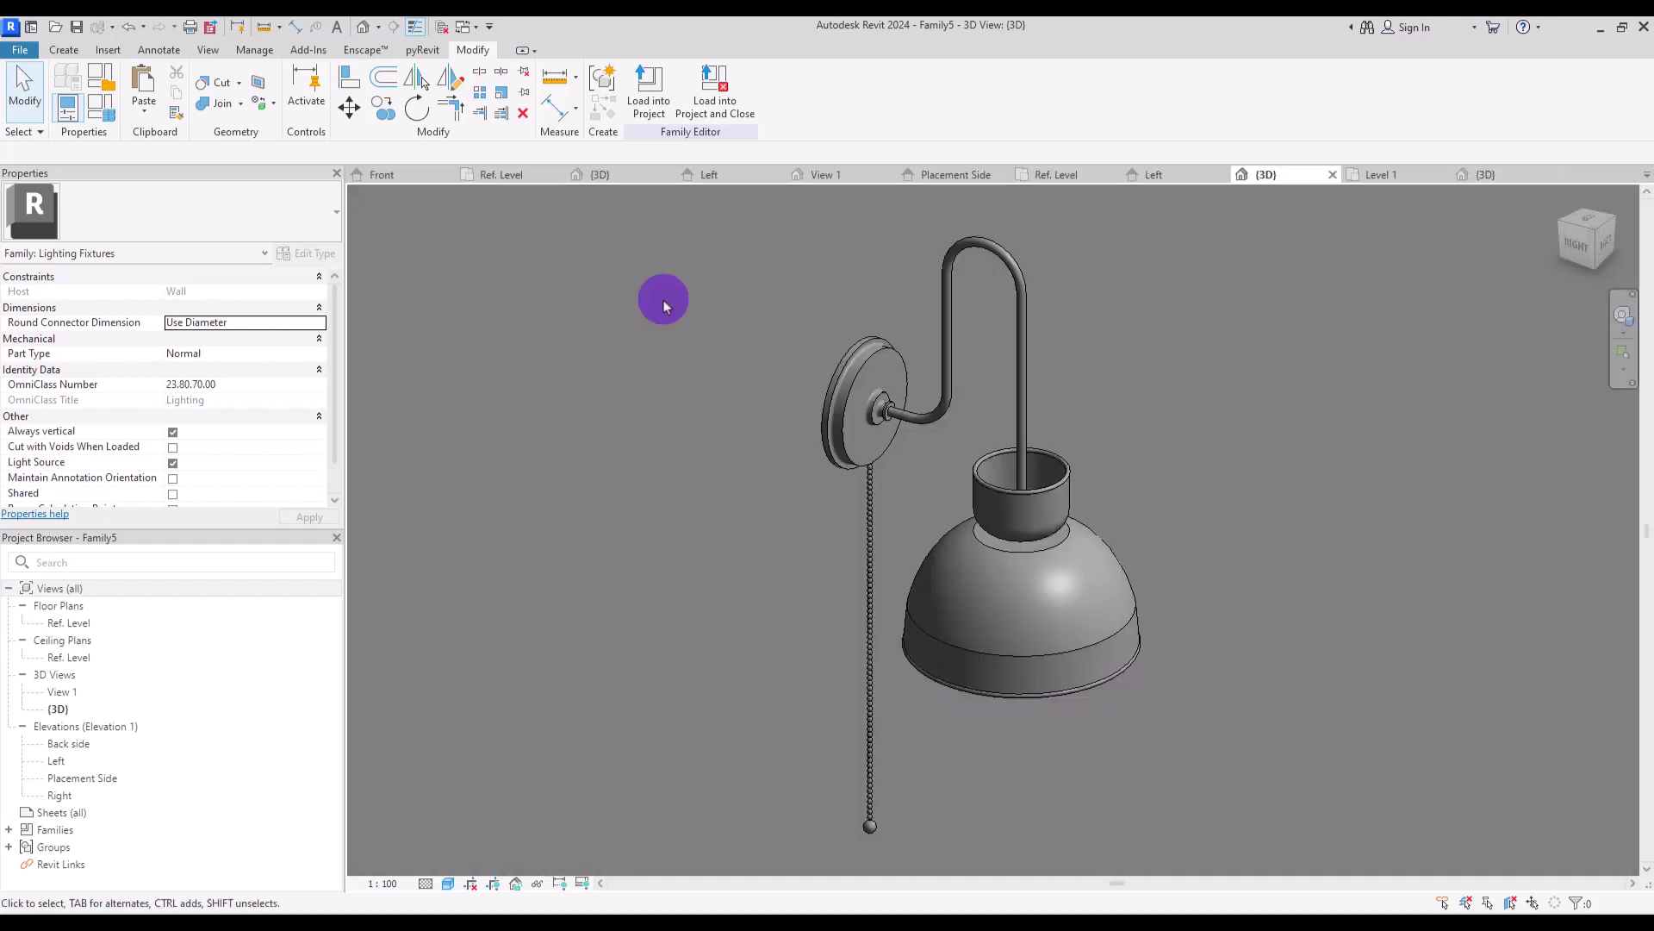
click(648, 110)
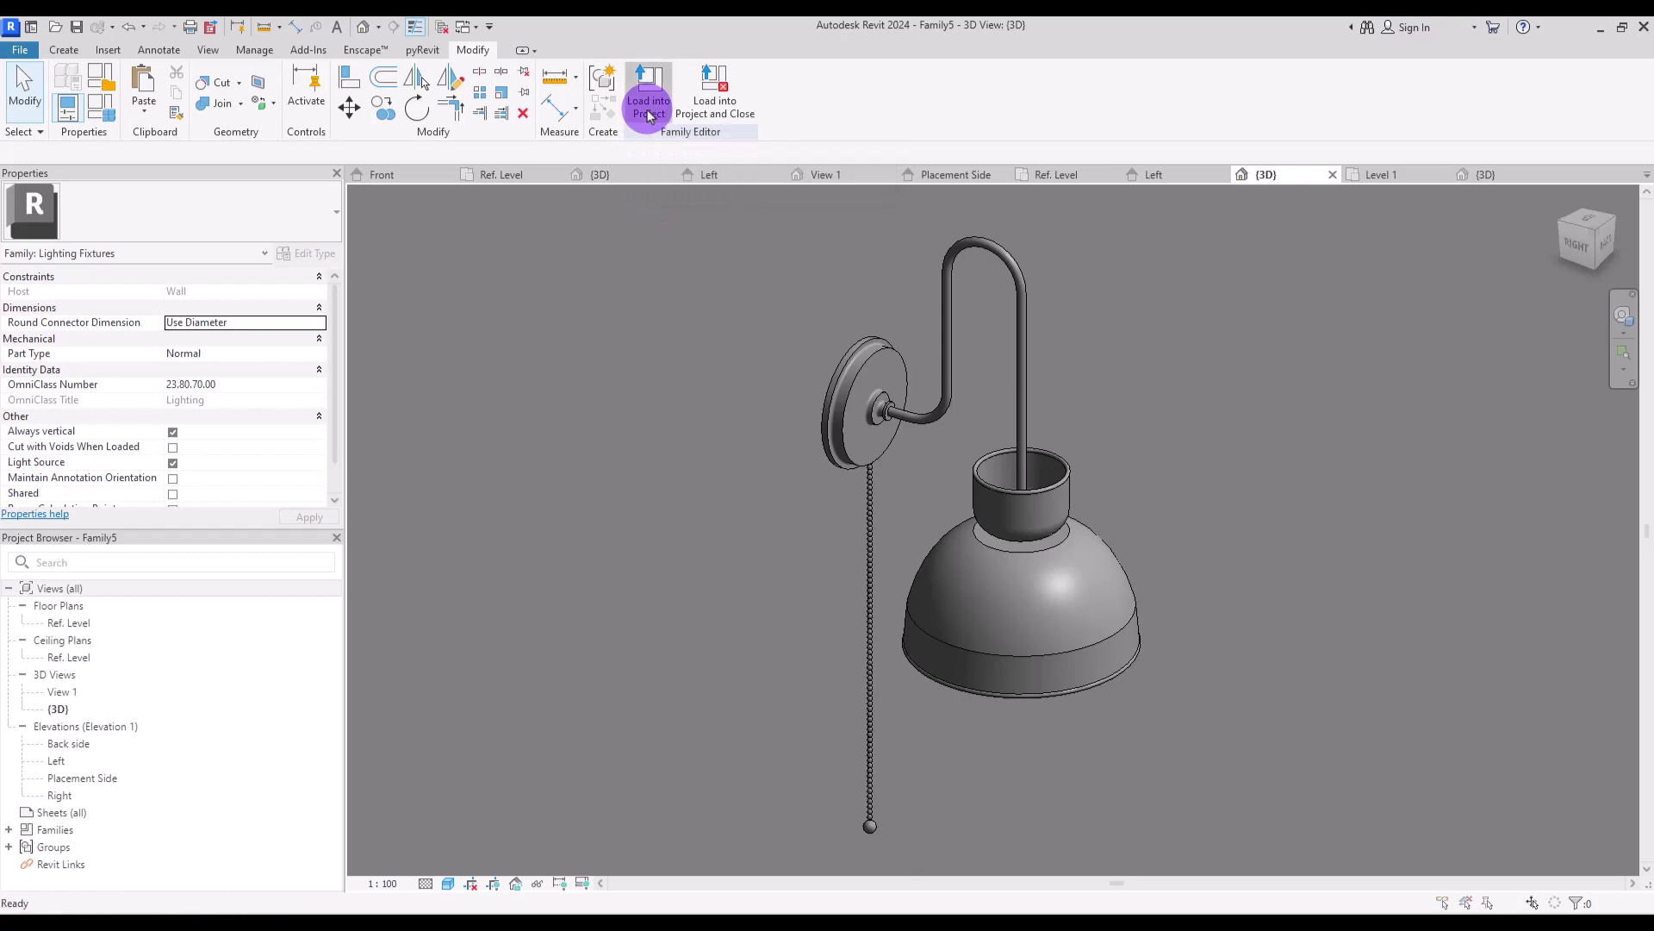
Place one instance of the Family5 wall lamp on the room's wall in the project's 3D view and end placement.
click(433, 392)
click(485, 579)
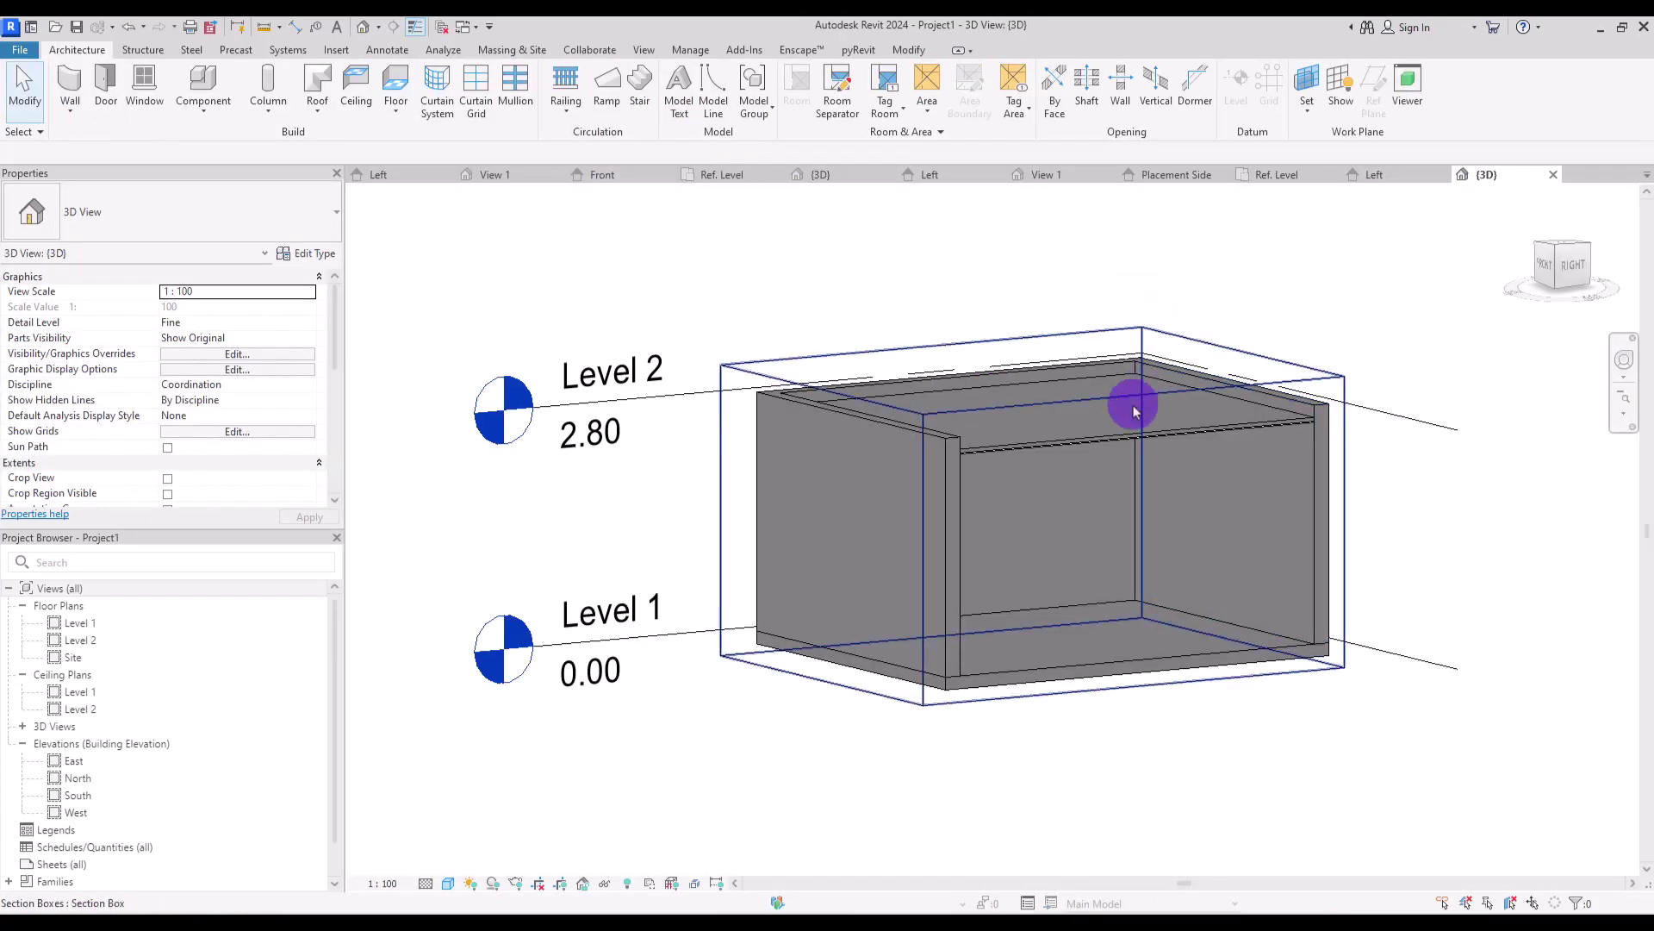
click(226, 90)
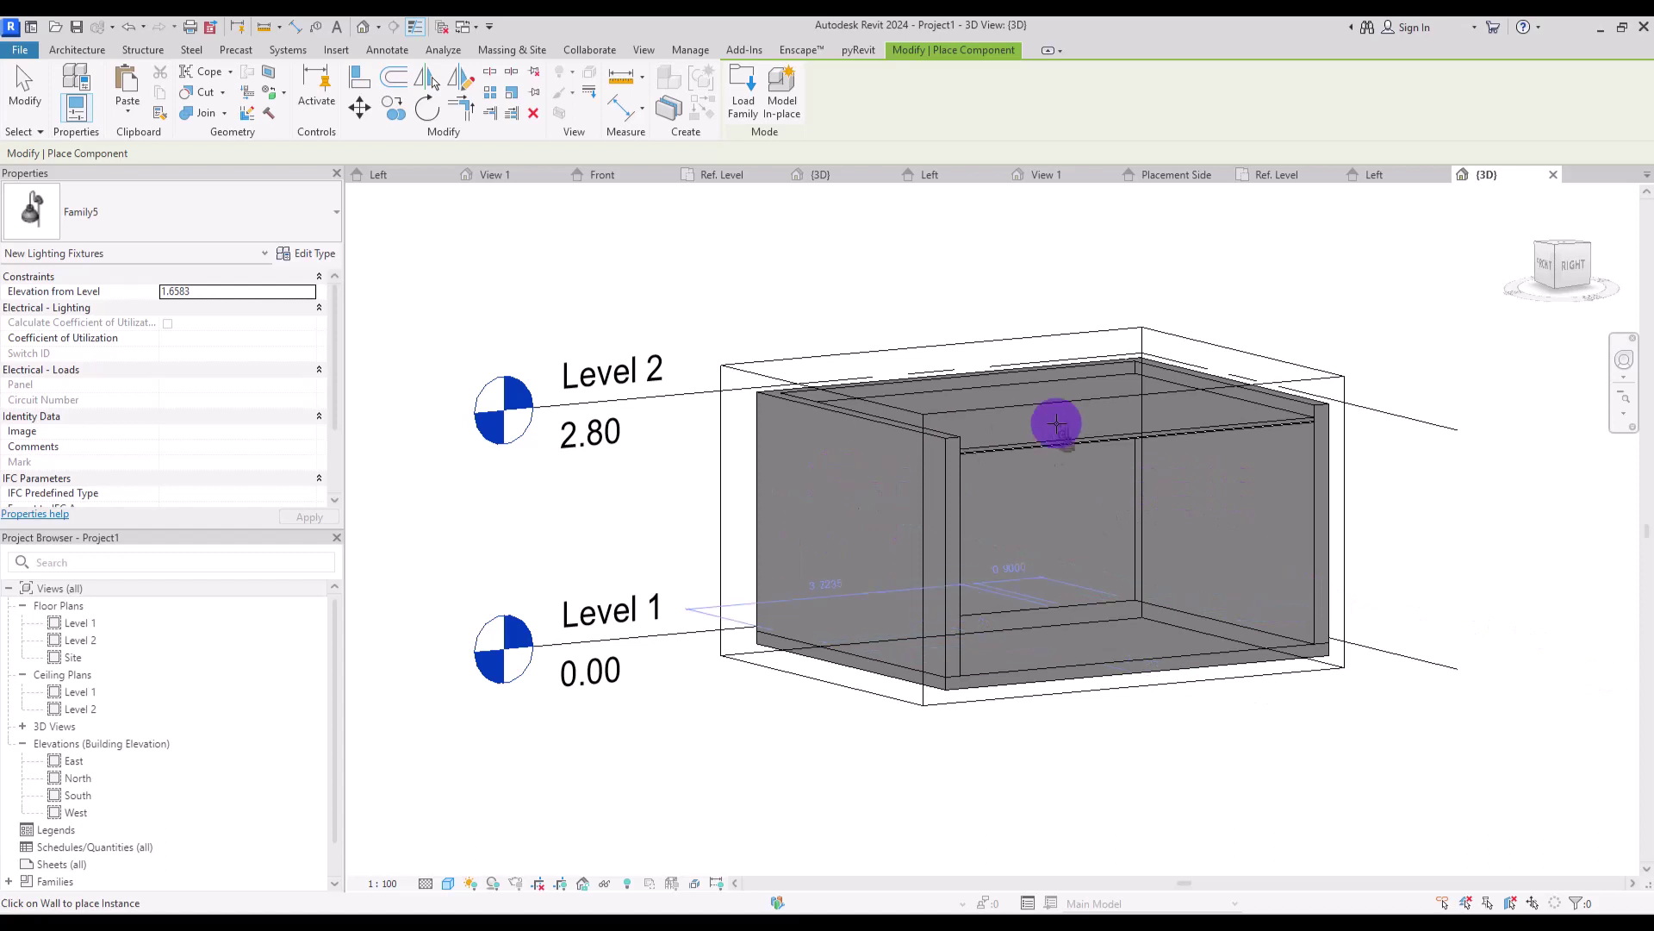
click(1269, 449)
key(Escape)
key(Escape)
Open the type properties of the lamp placed on the wall.
click(1618, 416)
click(1588, 424)
drag(1151, 501, 1339, 375)
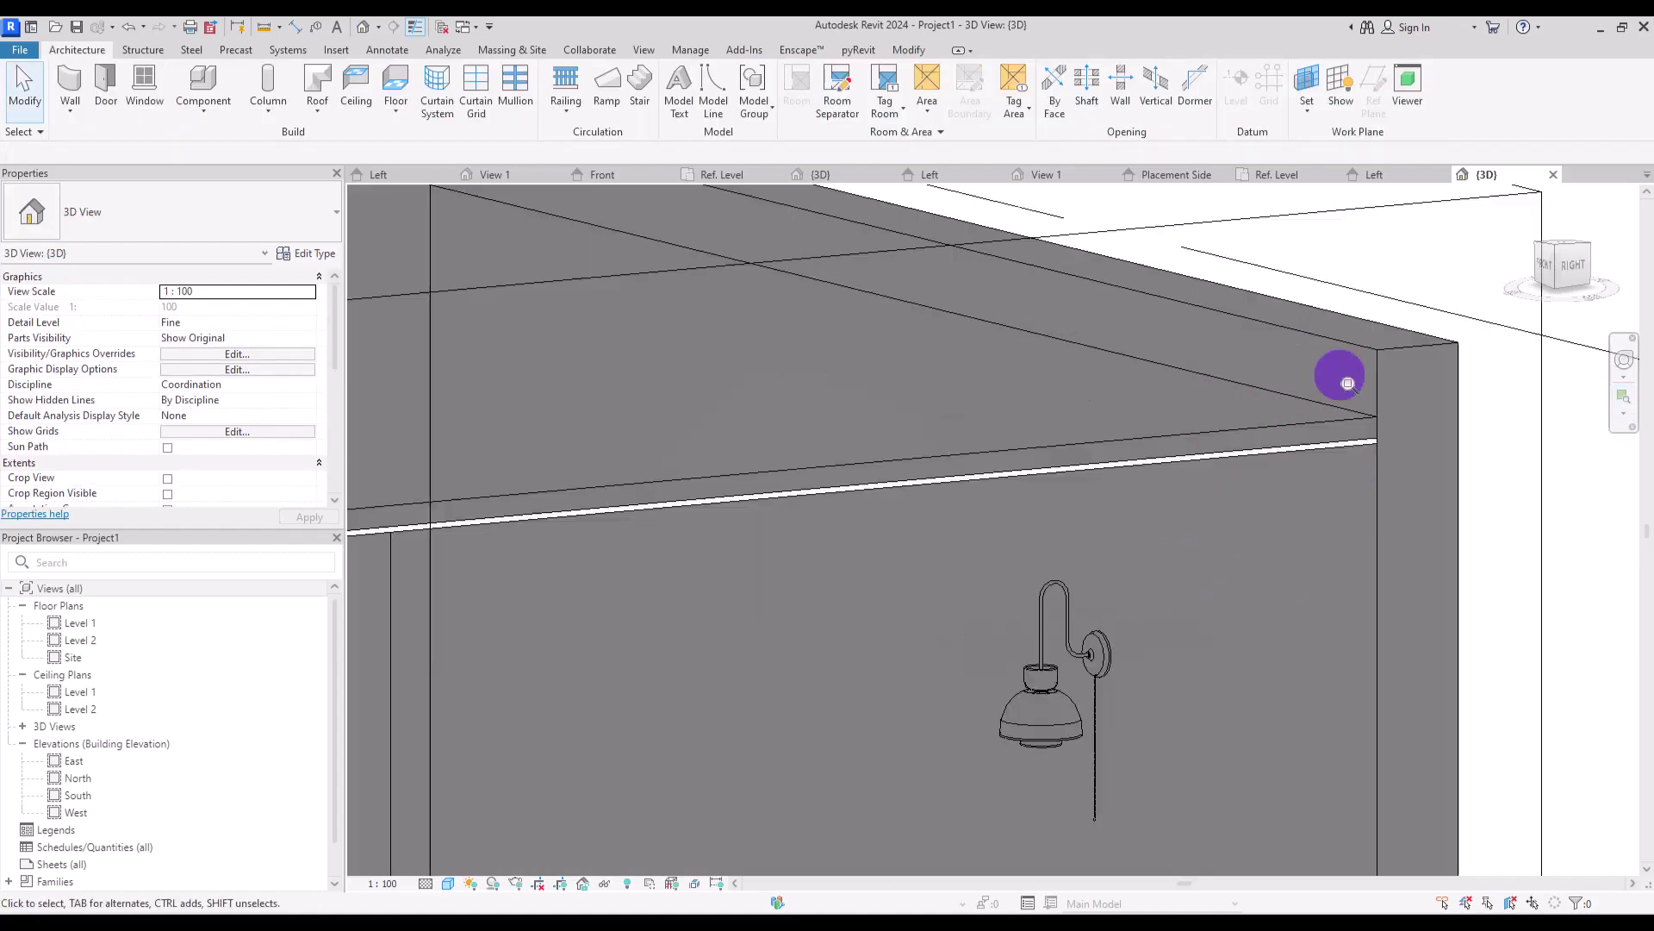
middle_drag(1275, 502, 1269, 419)
scroll(1136, 427, up, 3)
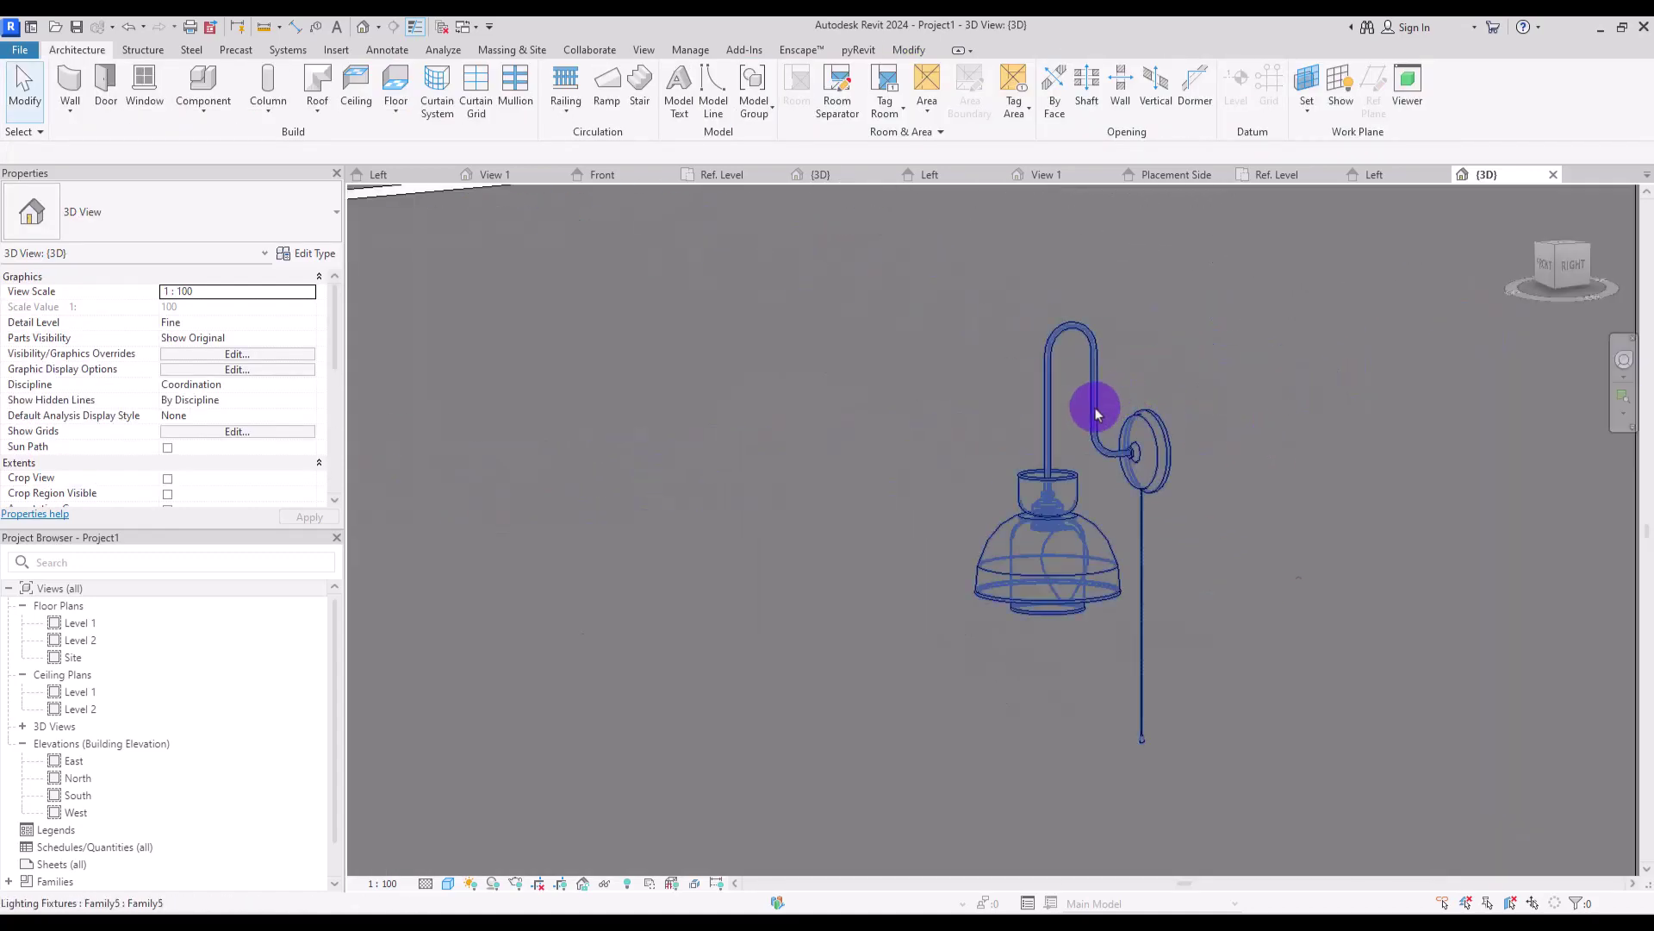
click(1090, 407)
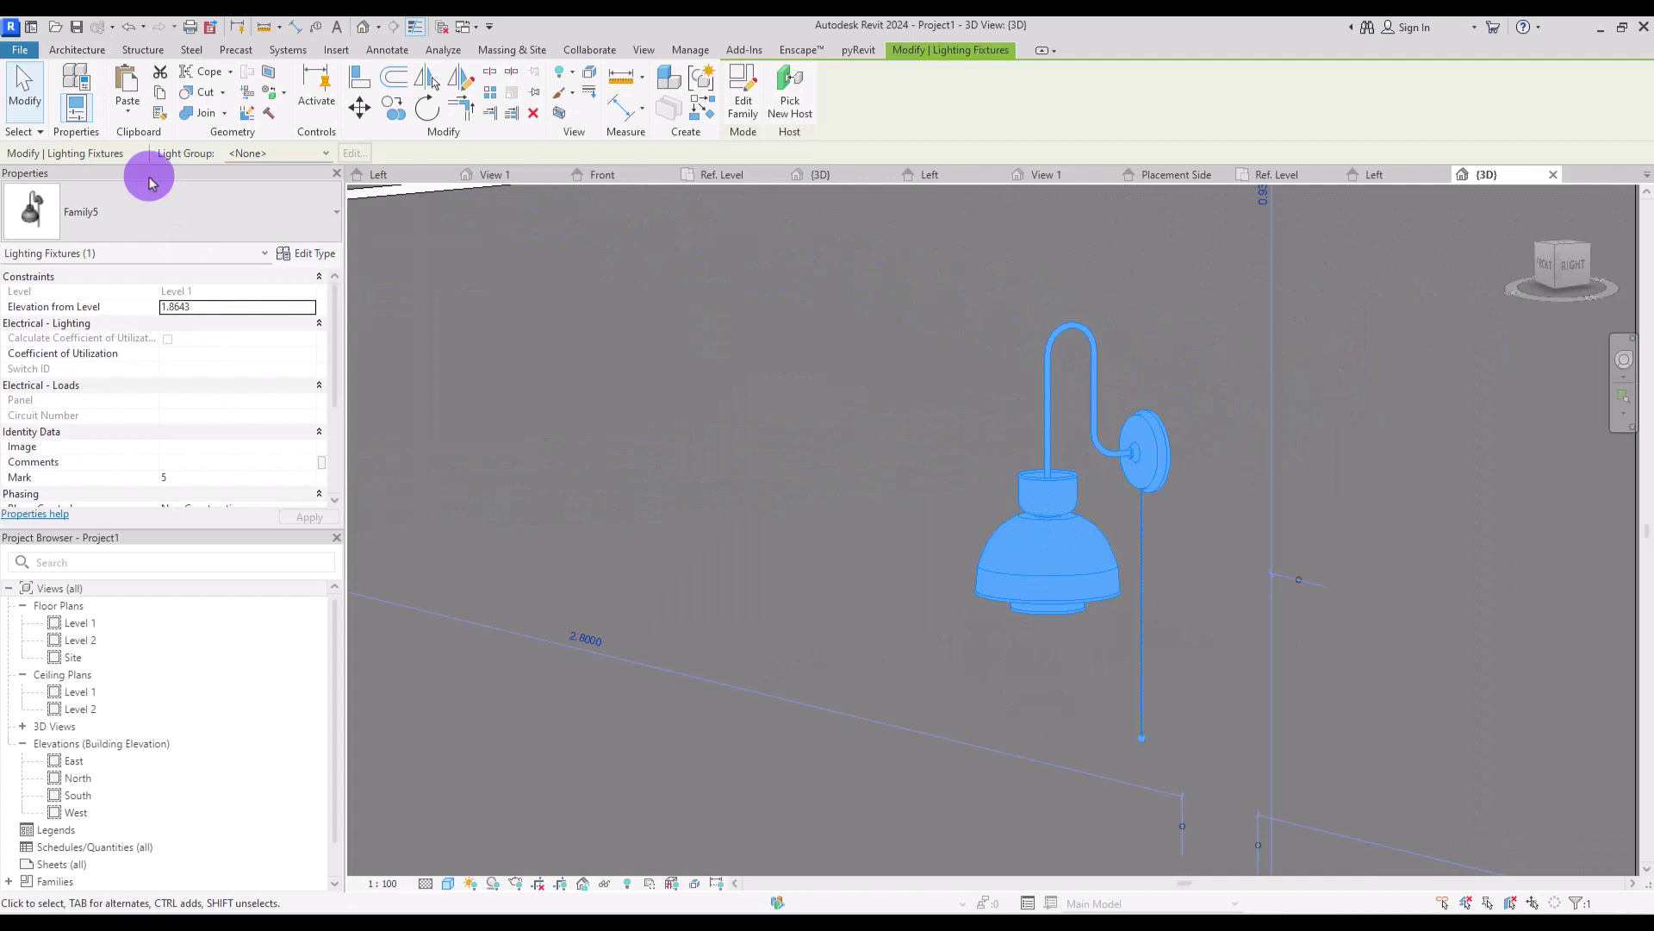
click(312, 260)
drag(264, 209, 405, 187)
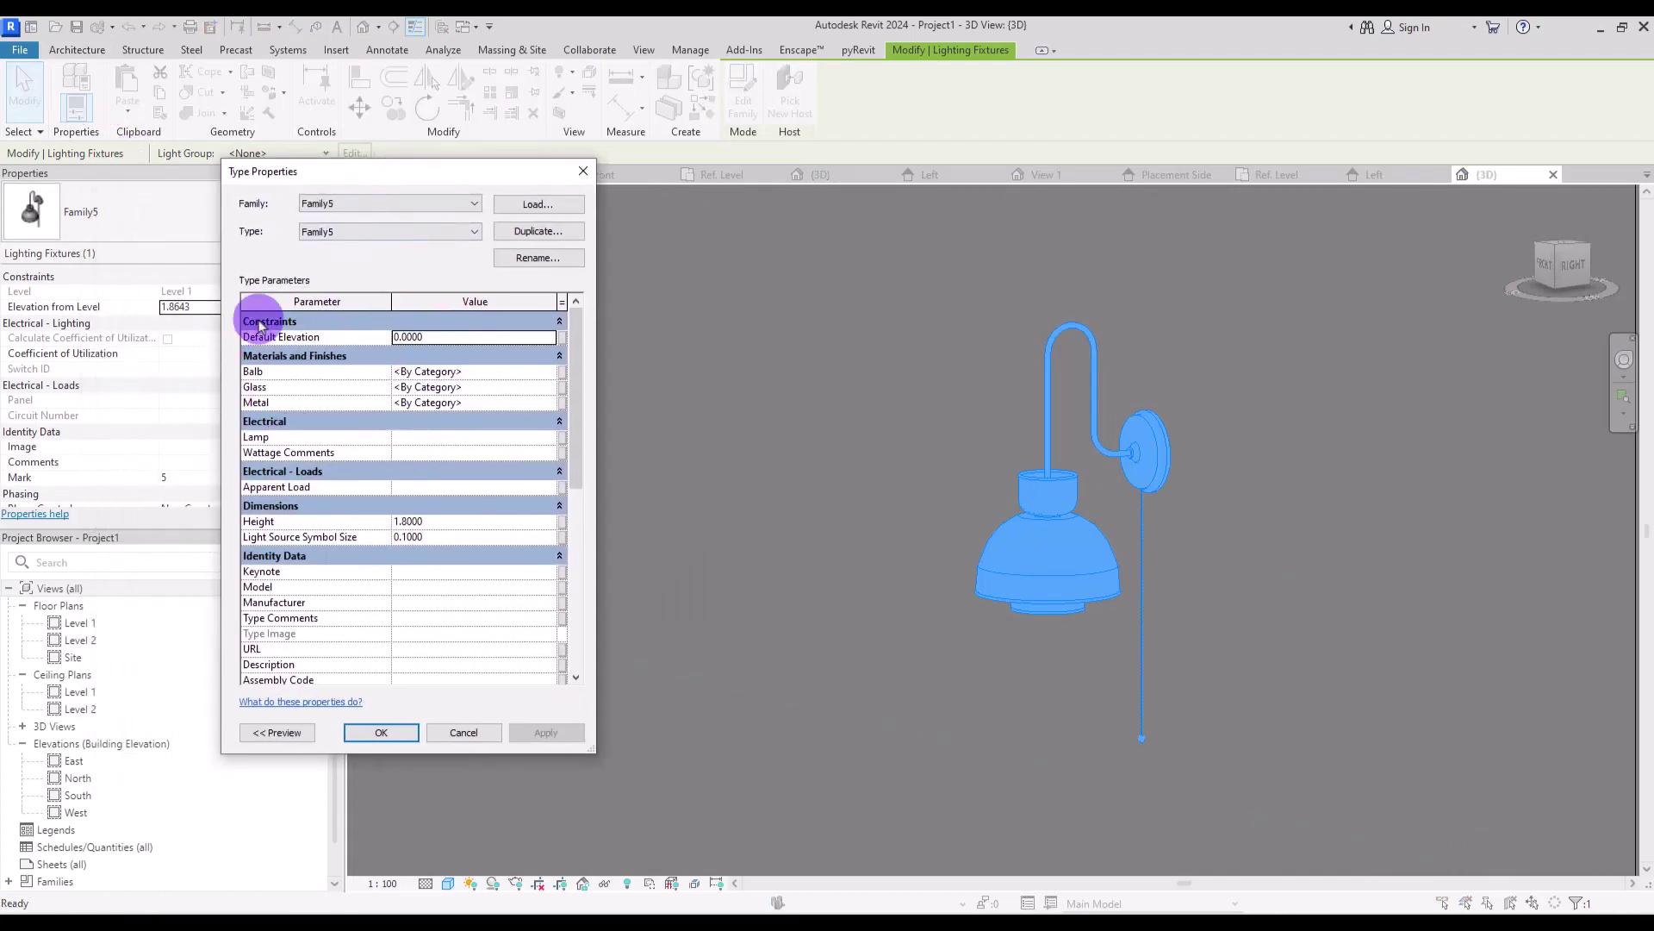
Create a new material named 00 Metal for the lamp's Metal parameter.
click(551, 404)
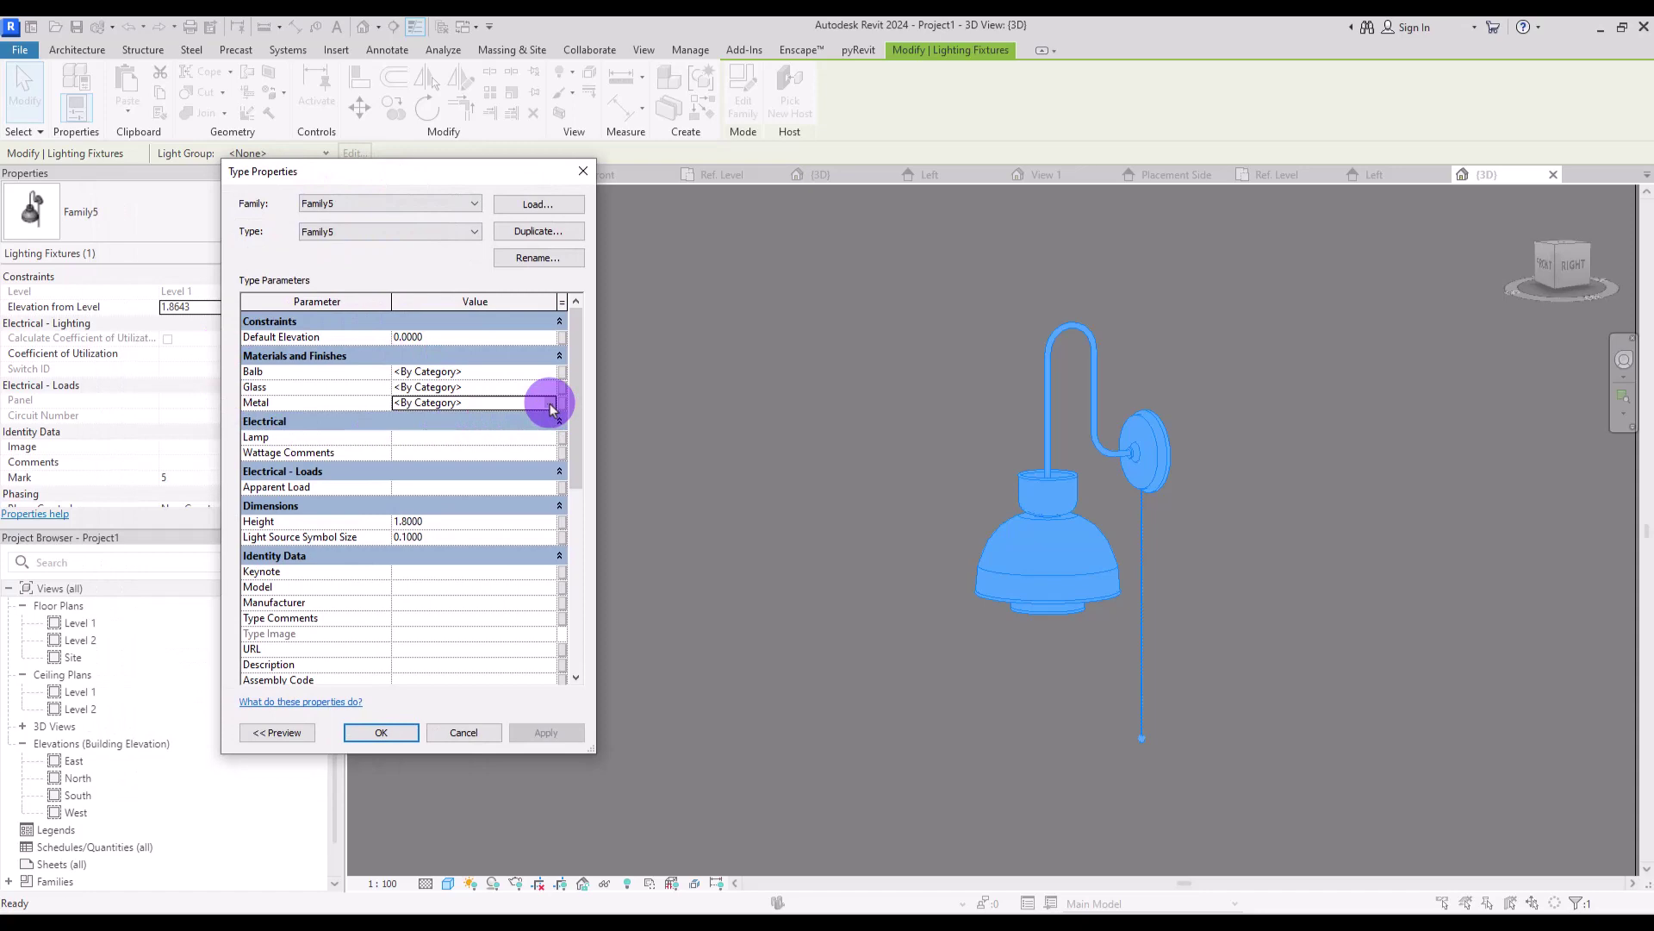
click(553, 403)
click(100, 729)
click(84, 749)
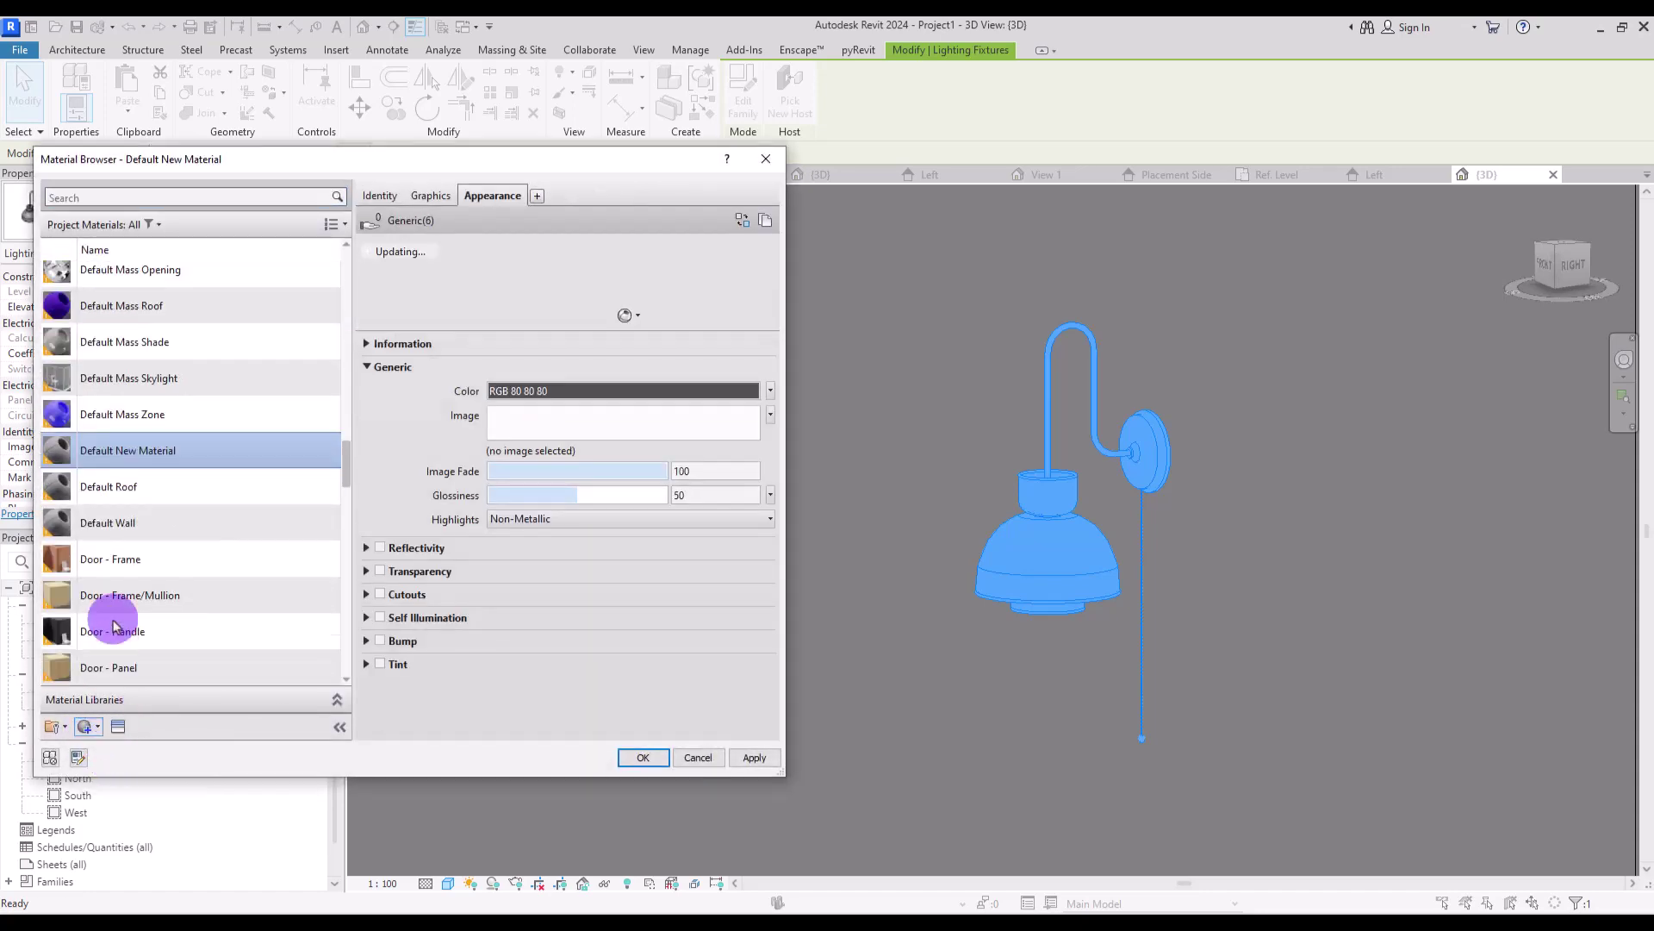
right_click(145, 457)
click(177, 524)
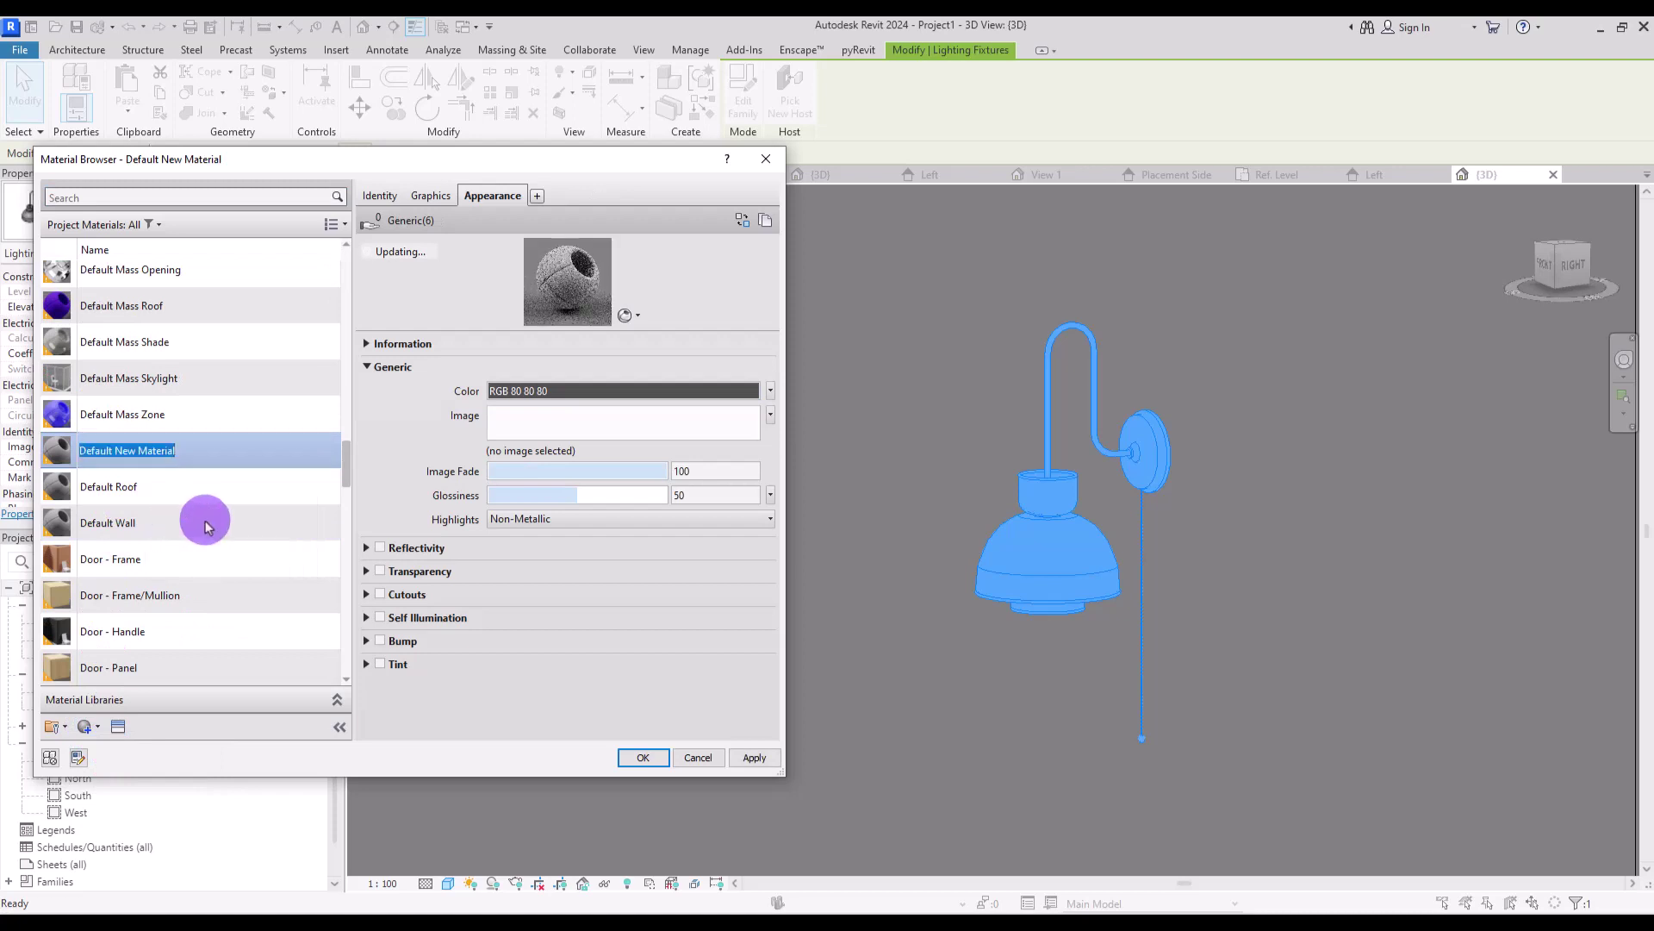
text(00 Meta)
key(Return)
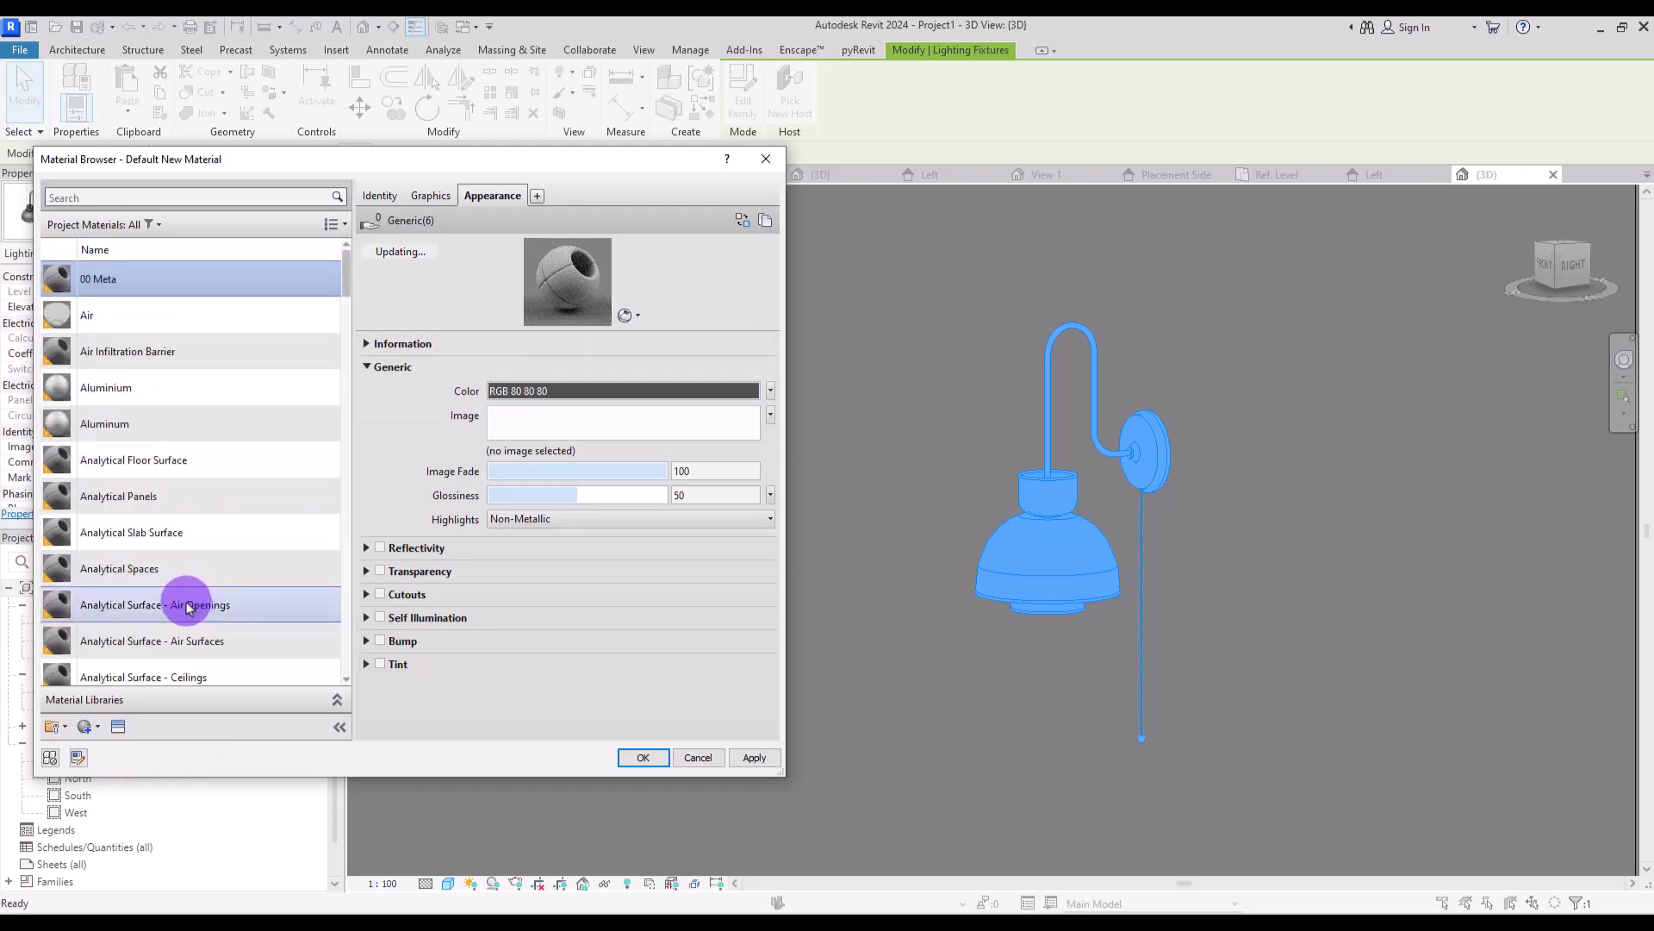
Replace the 00 Metal material's appearance with the Chrome - Black asset from the Metal appearance library.
click(117, 726)
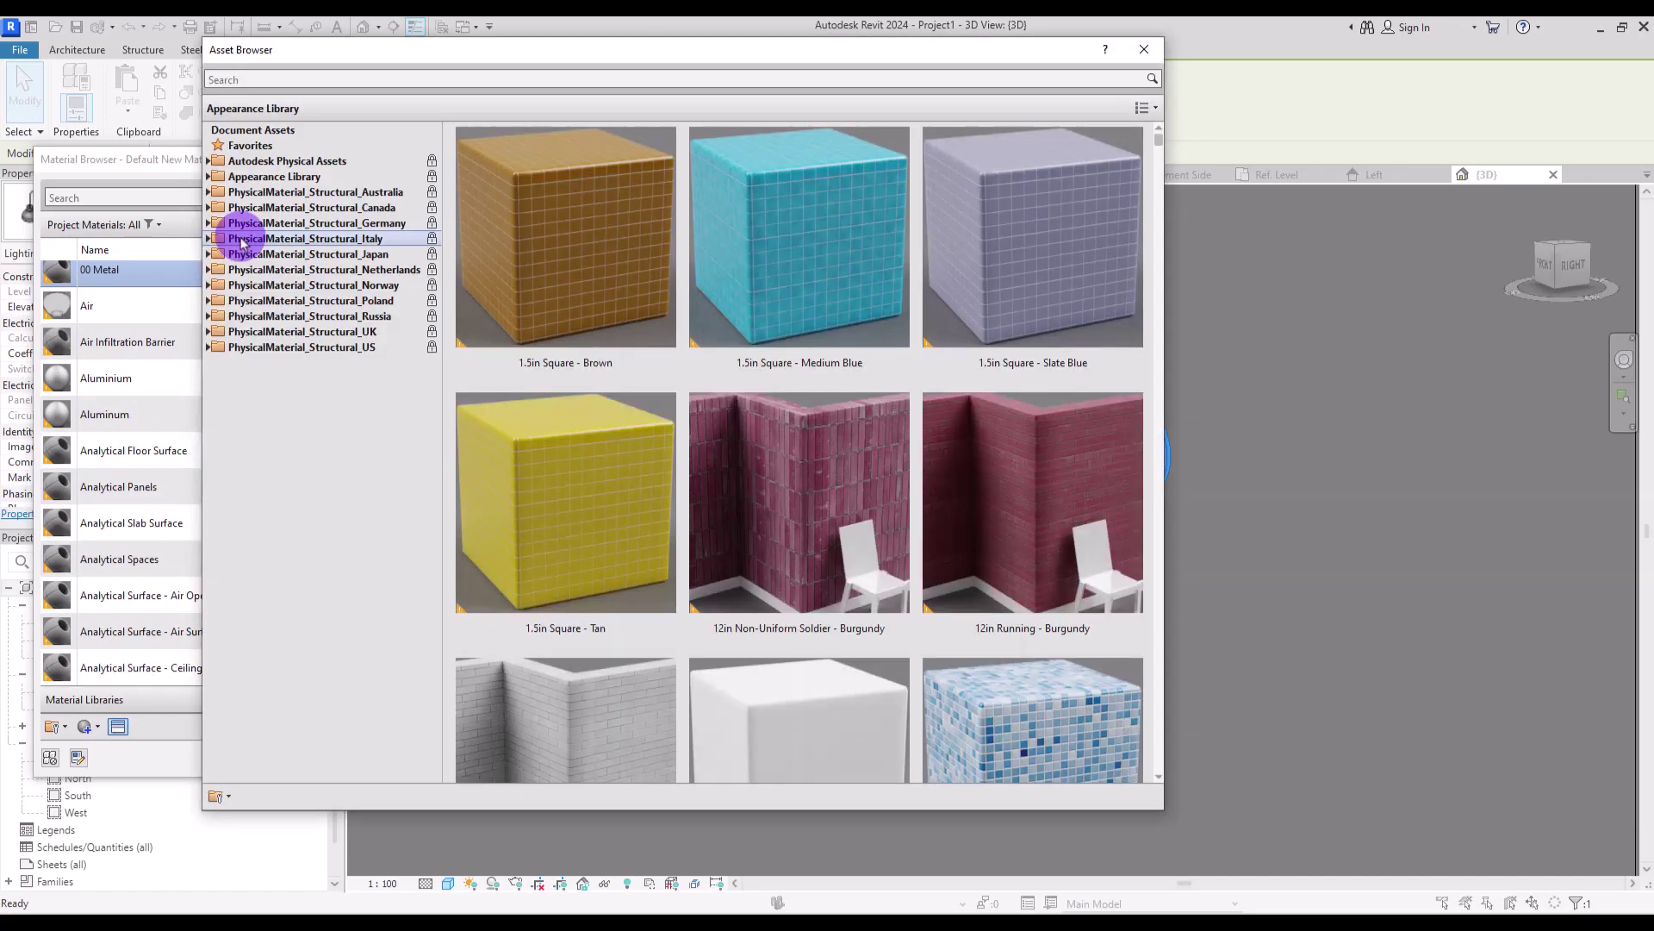
click(211, 176)
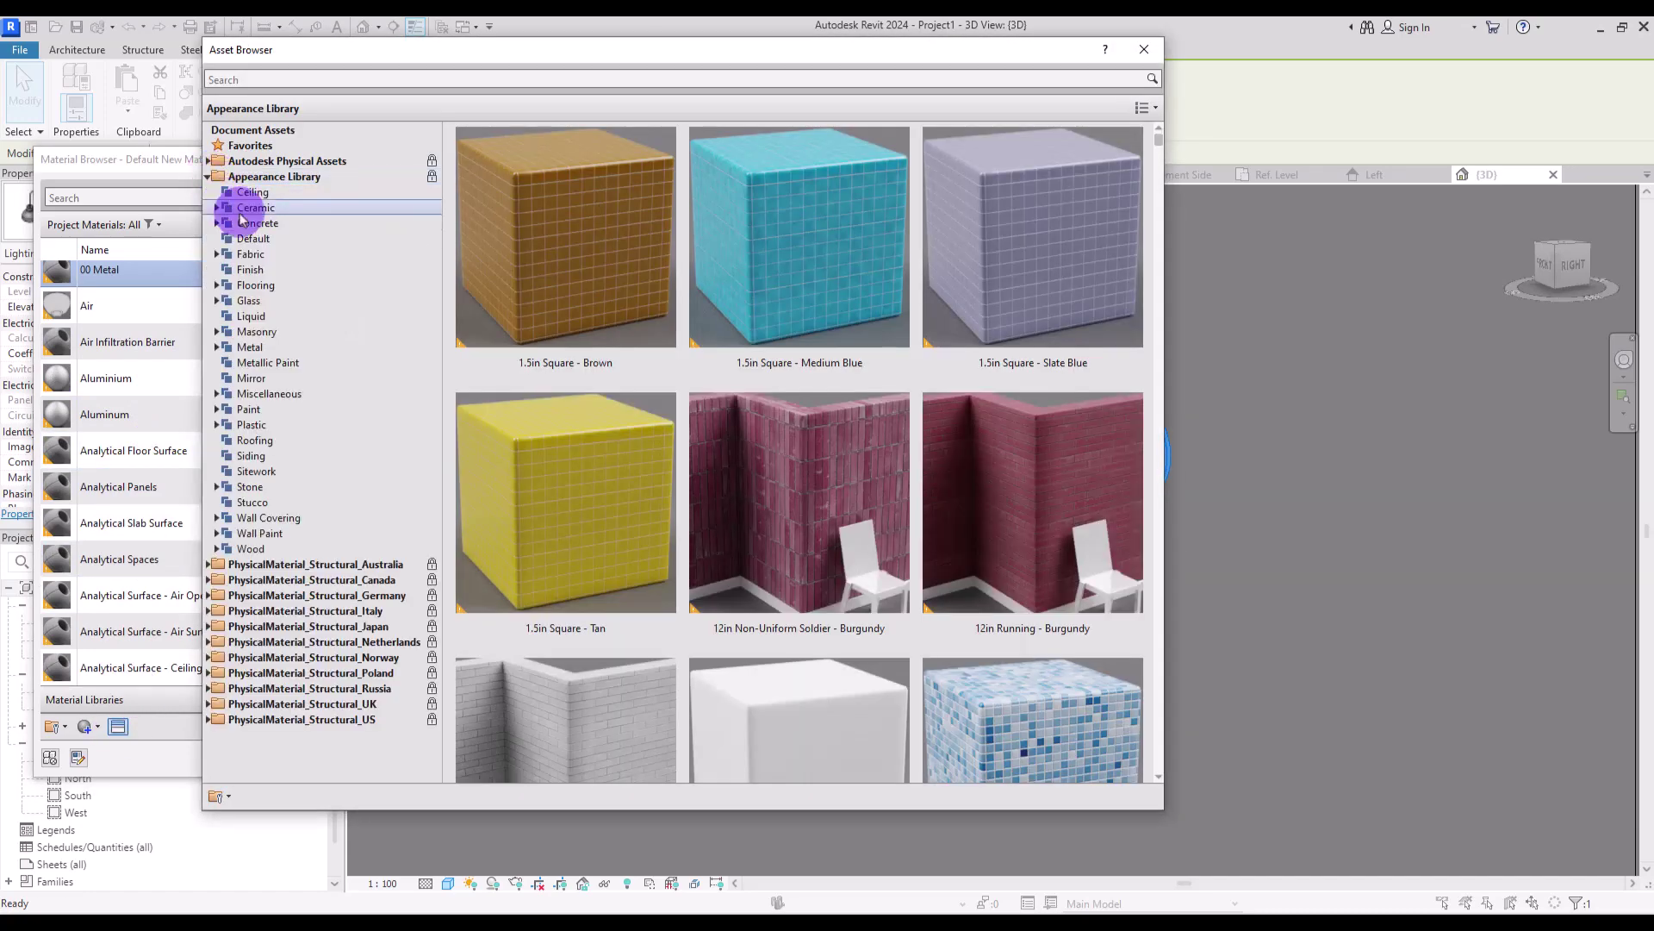
click(280, 353)
click(1158, 778)
drag(1158, 779, 1158, 779)
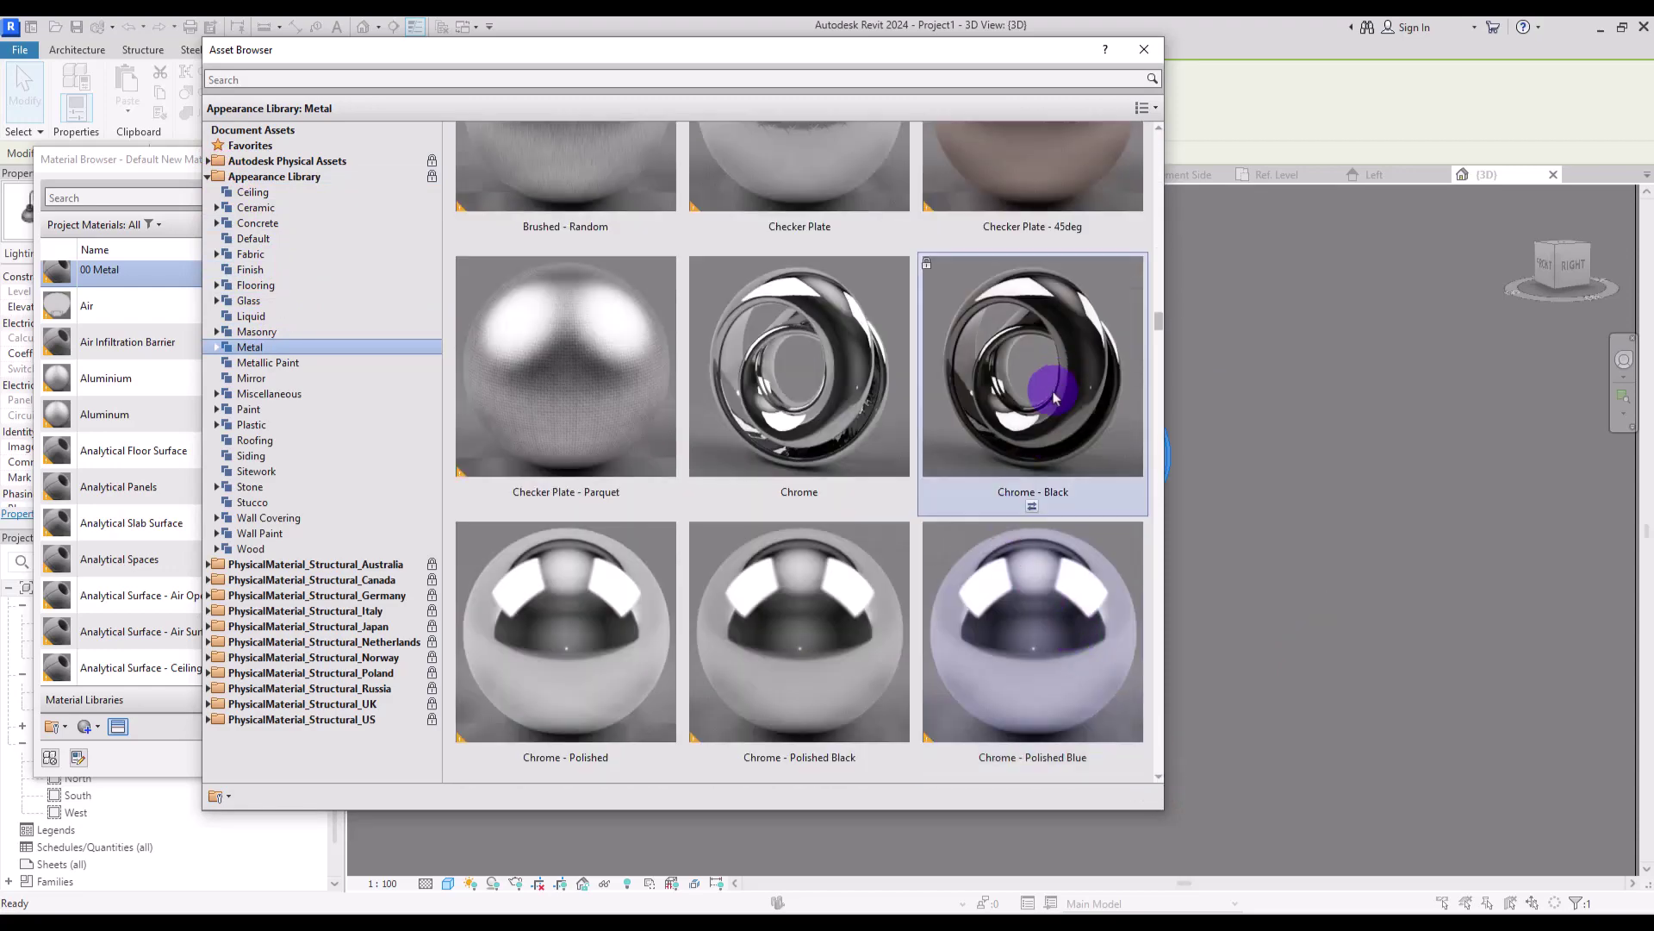
click(1034, 508)
click(1144, 49)
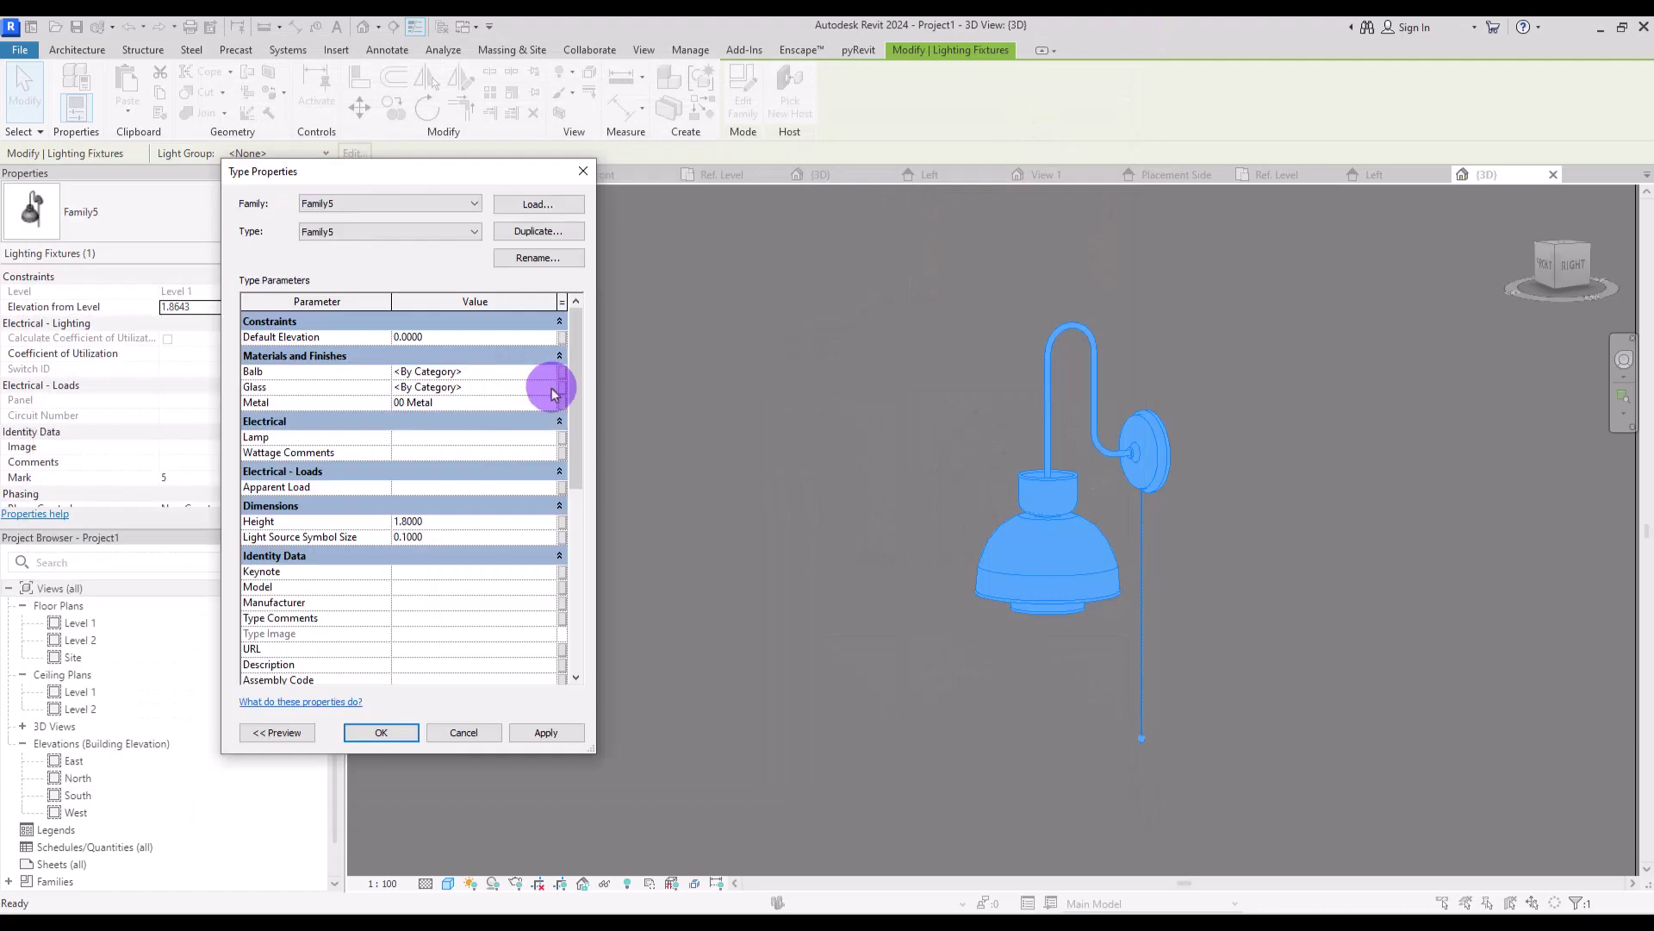
Create a new material named 00 Glass for the lamp's Glass parameter.
click(550, 387)
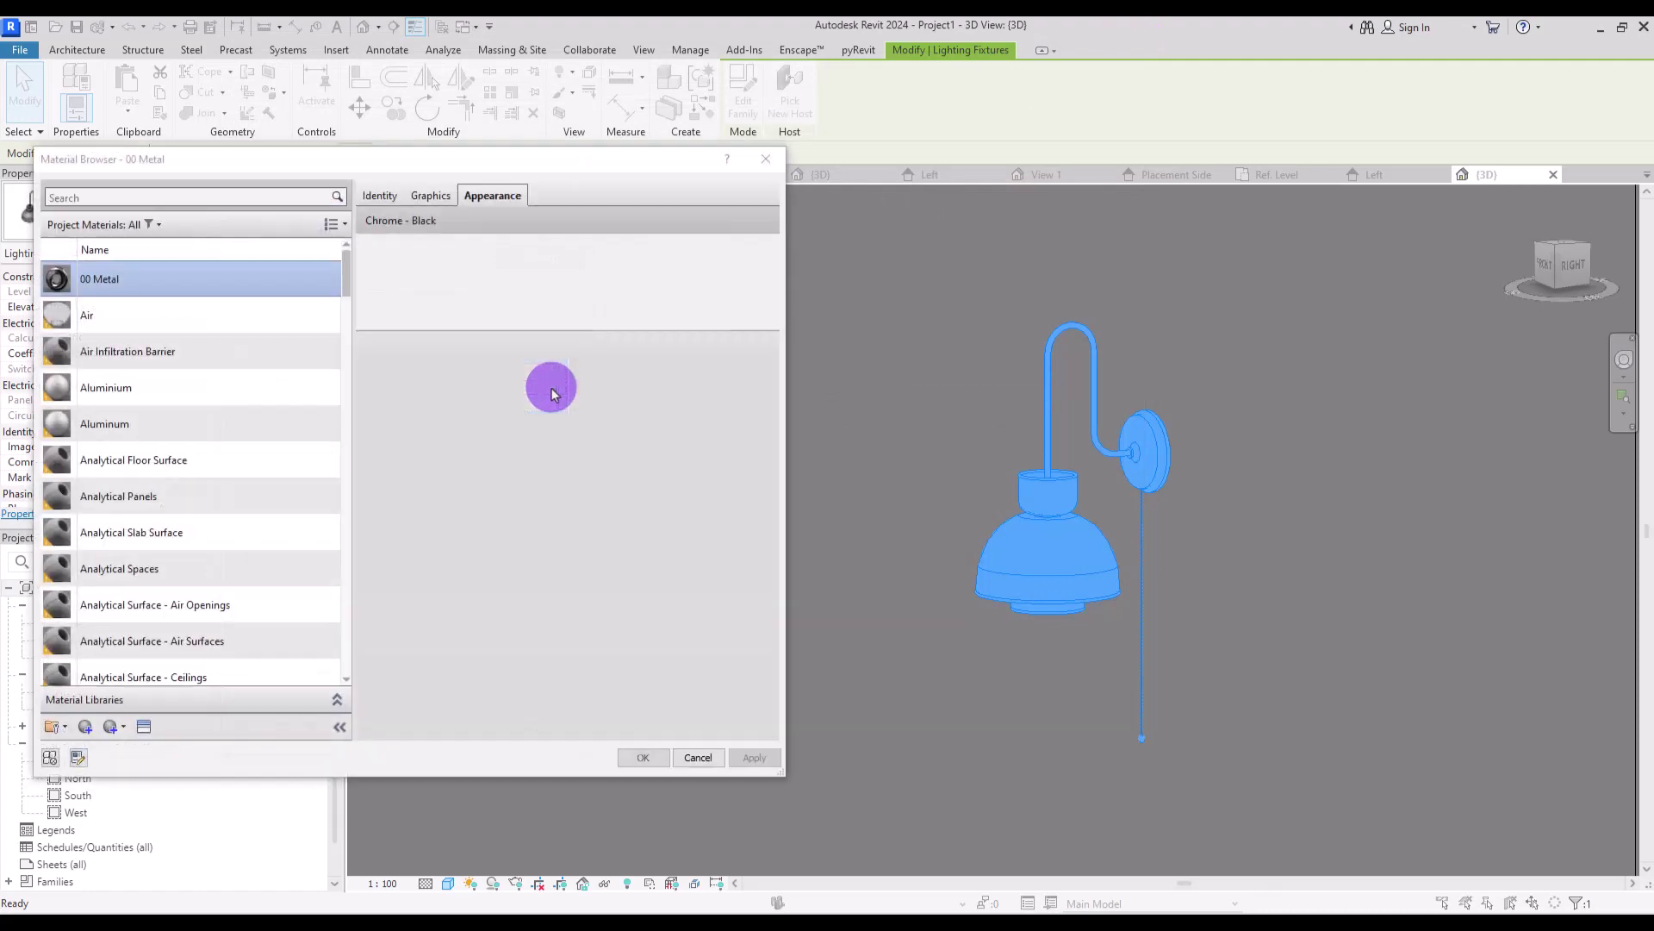
click(110, 727)
right_click(151, 448)
click(197, 518)
text(00 Gla)
text(ss)
key(Return)
Replace the 00 Glass material's appearance with the Glass - Mosaic asset from the Glass appearance library.
click(118, 726)
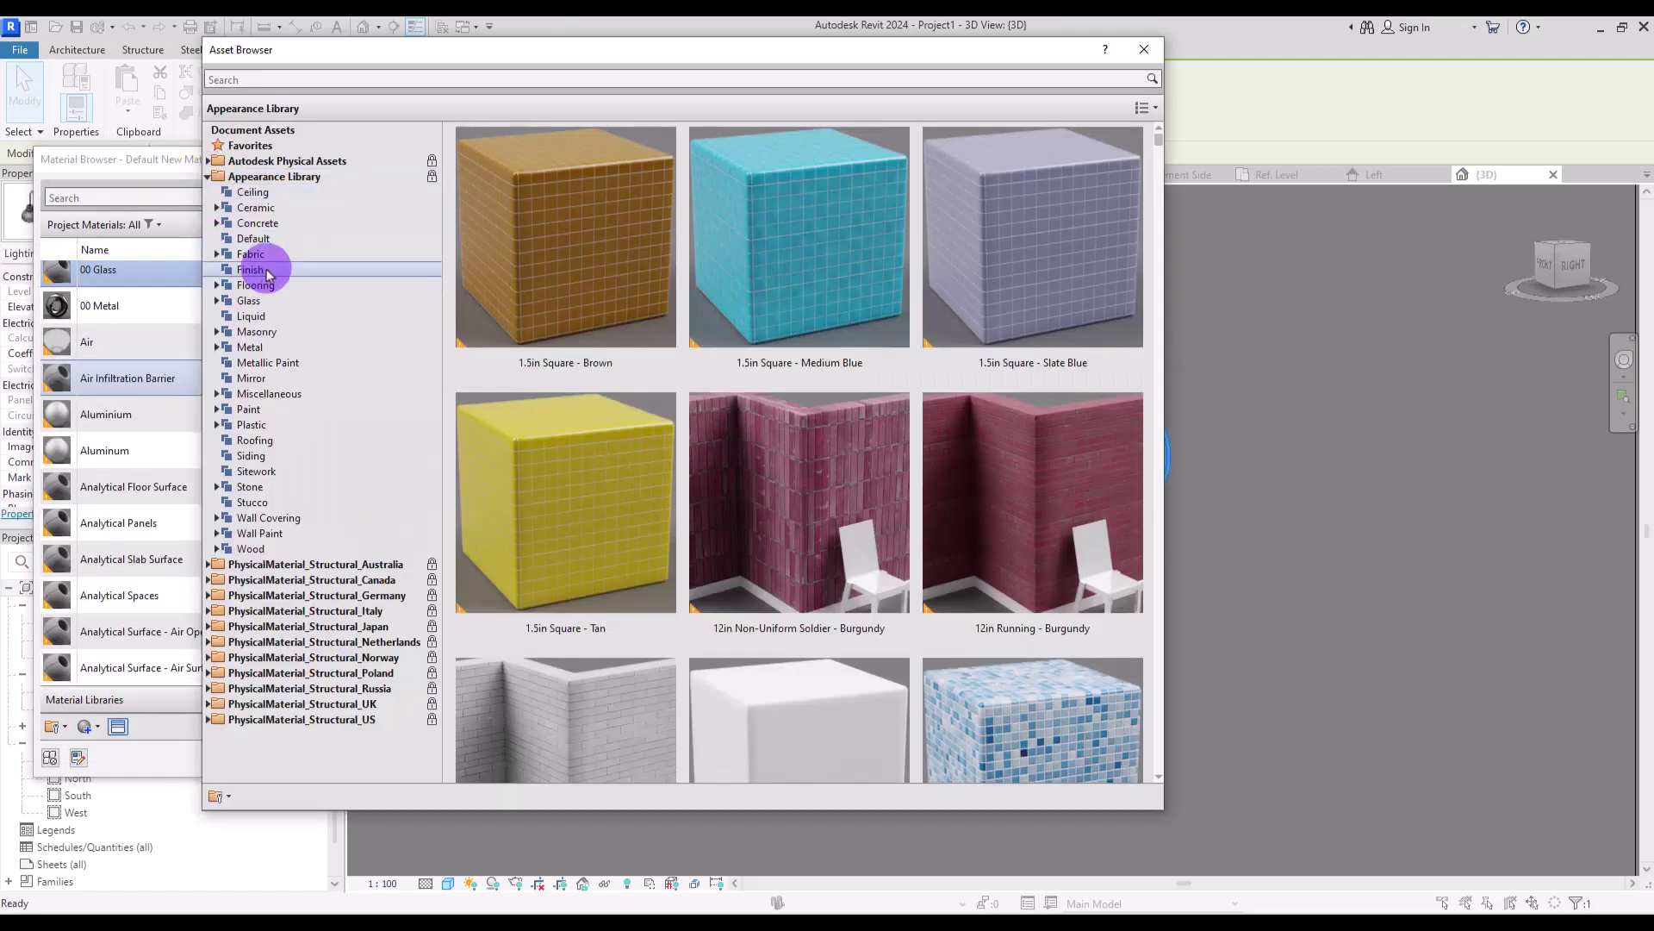
click(249, 301)
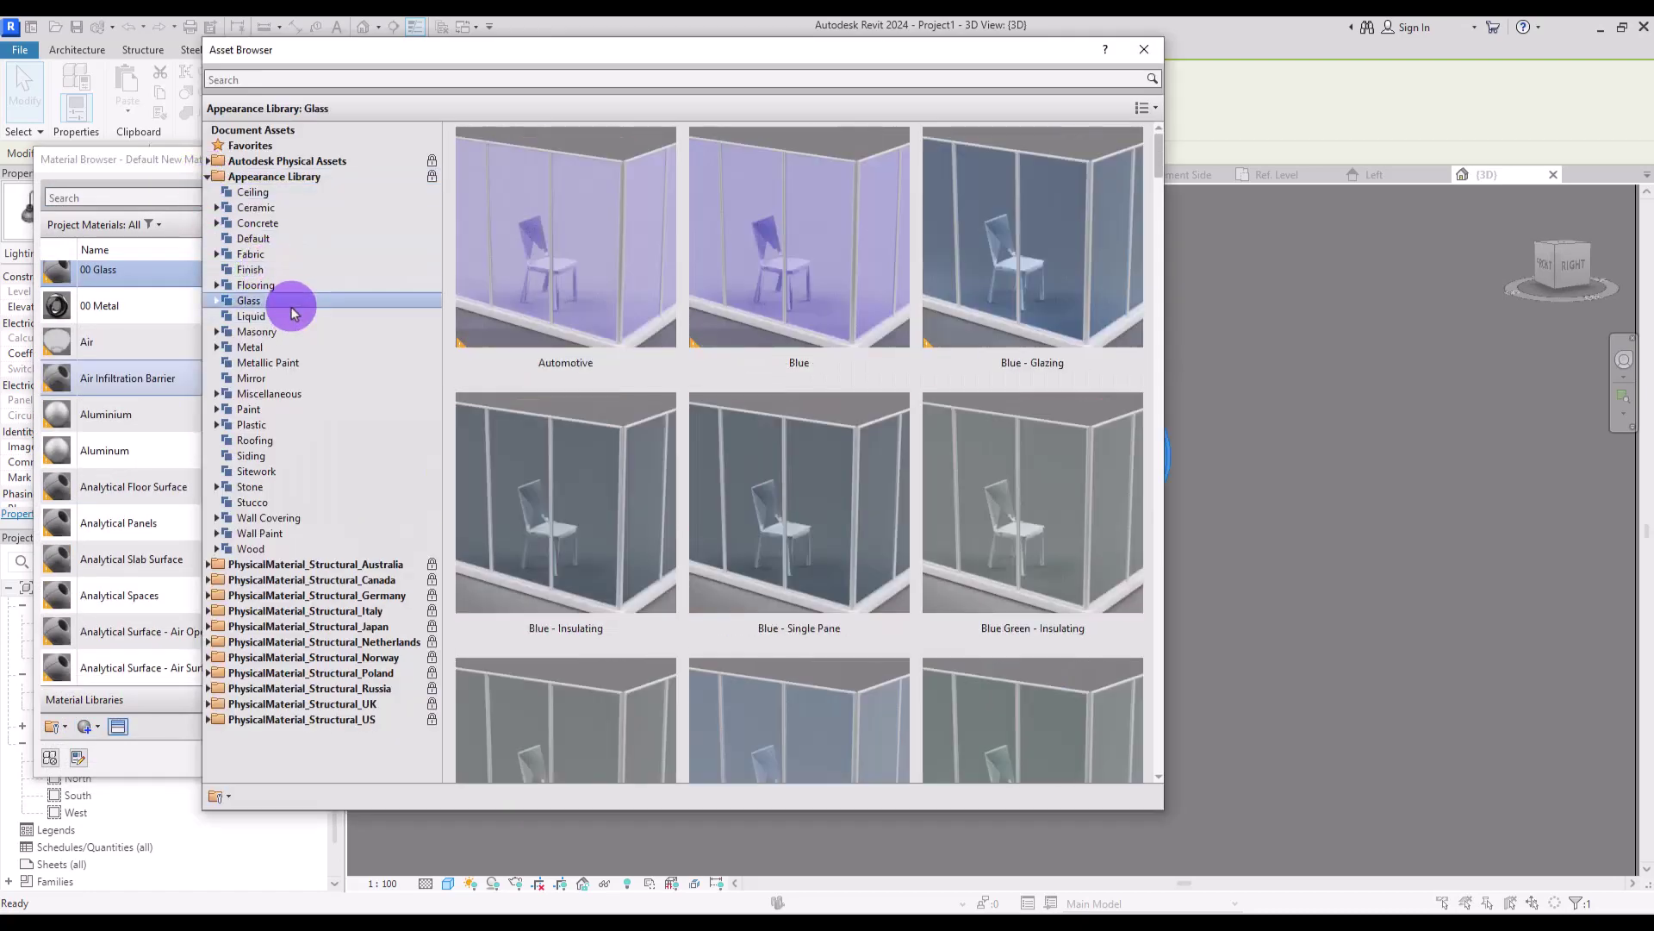
drag(1161, 151, 588, 555)
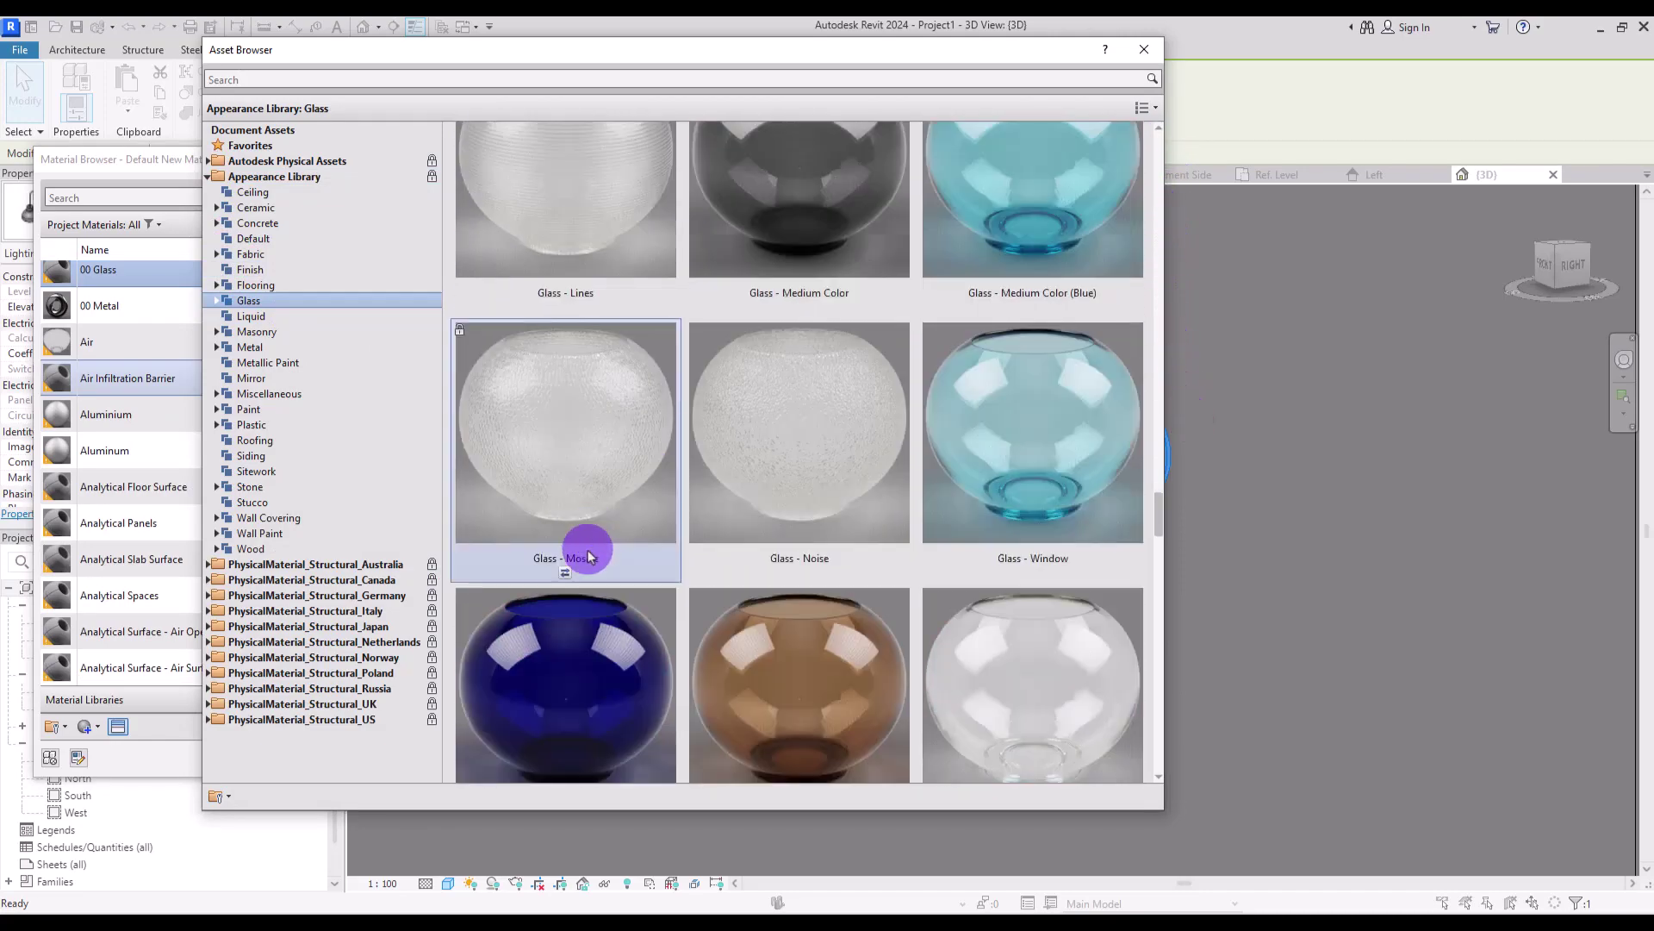
scroll(568, 578, up, 1)
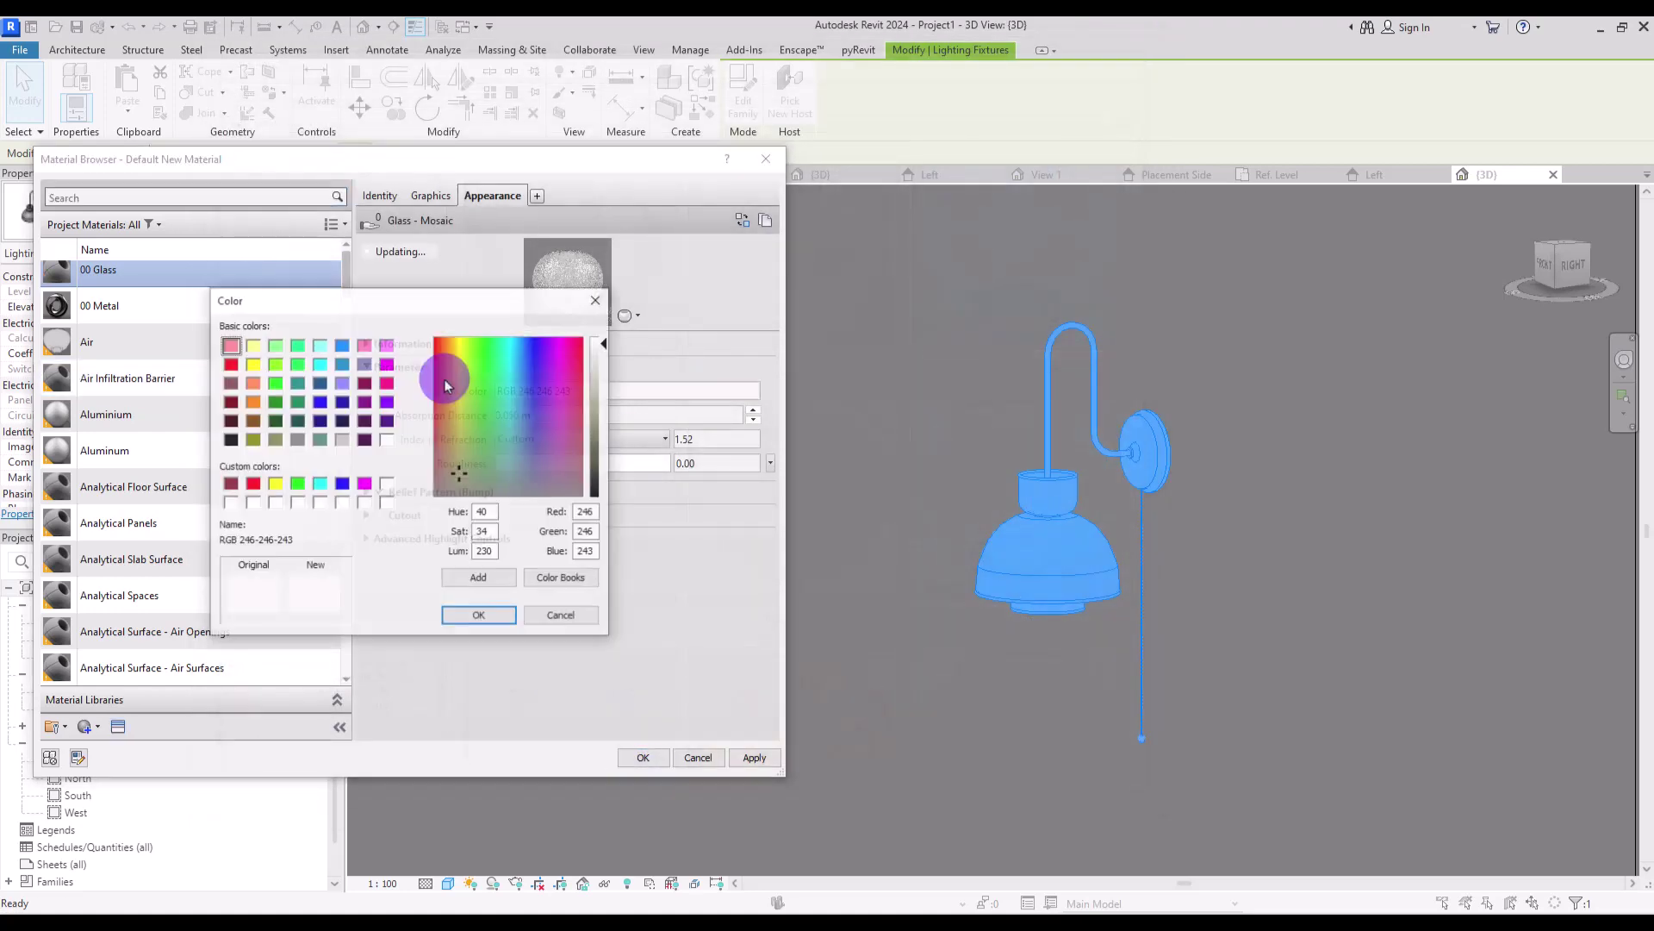
Set the 00 Glass appearance color to pale pink, RGB 254 222 222, and accept the material.
click(446, 370)
drag(449, 374, 436, 349)
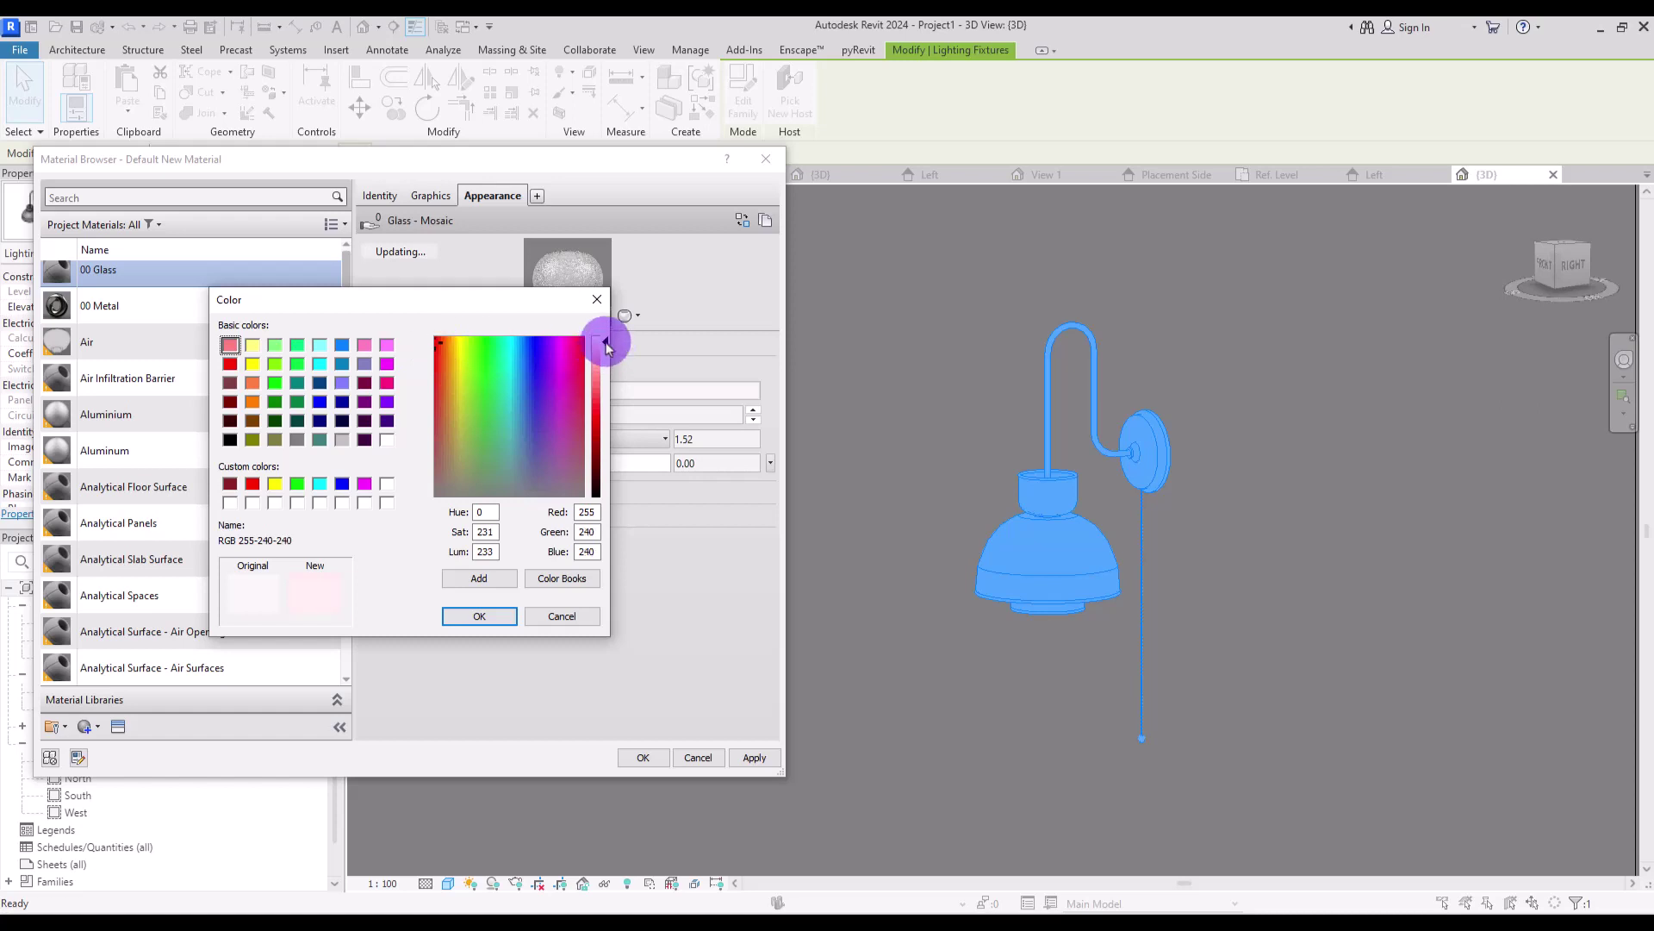
click(606, 348)
click(498, 615)
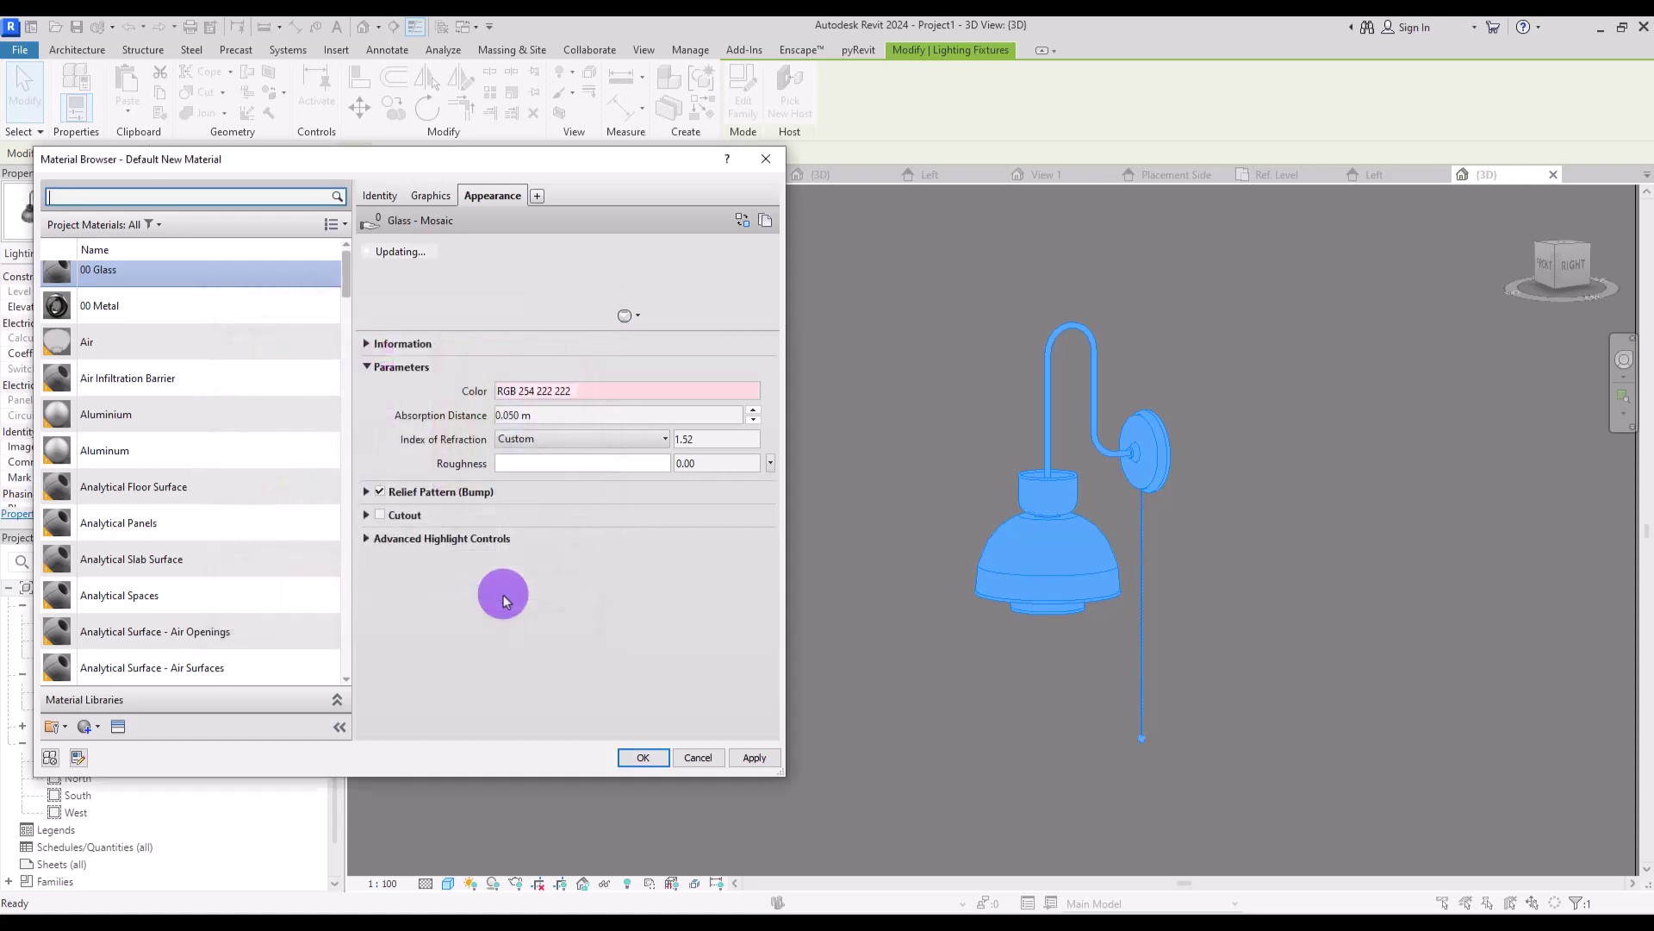
click(643, 758)
Create a new material named 00 Bulb for the lamp's Balb parameter.
click(548, 372)
click(52, 756)
click(81, 742)
right_click(154, 474)
click(194, 542)
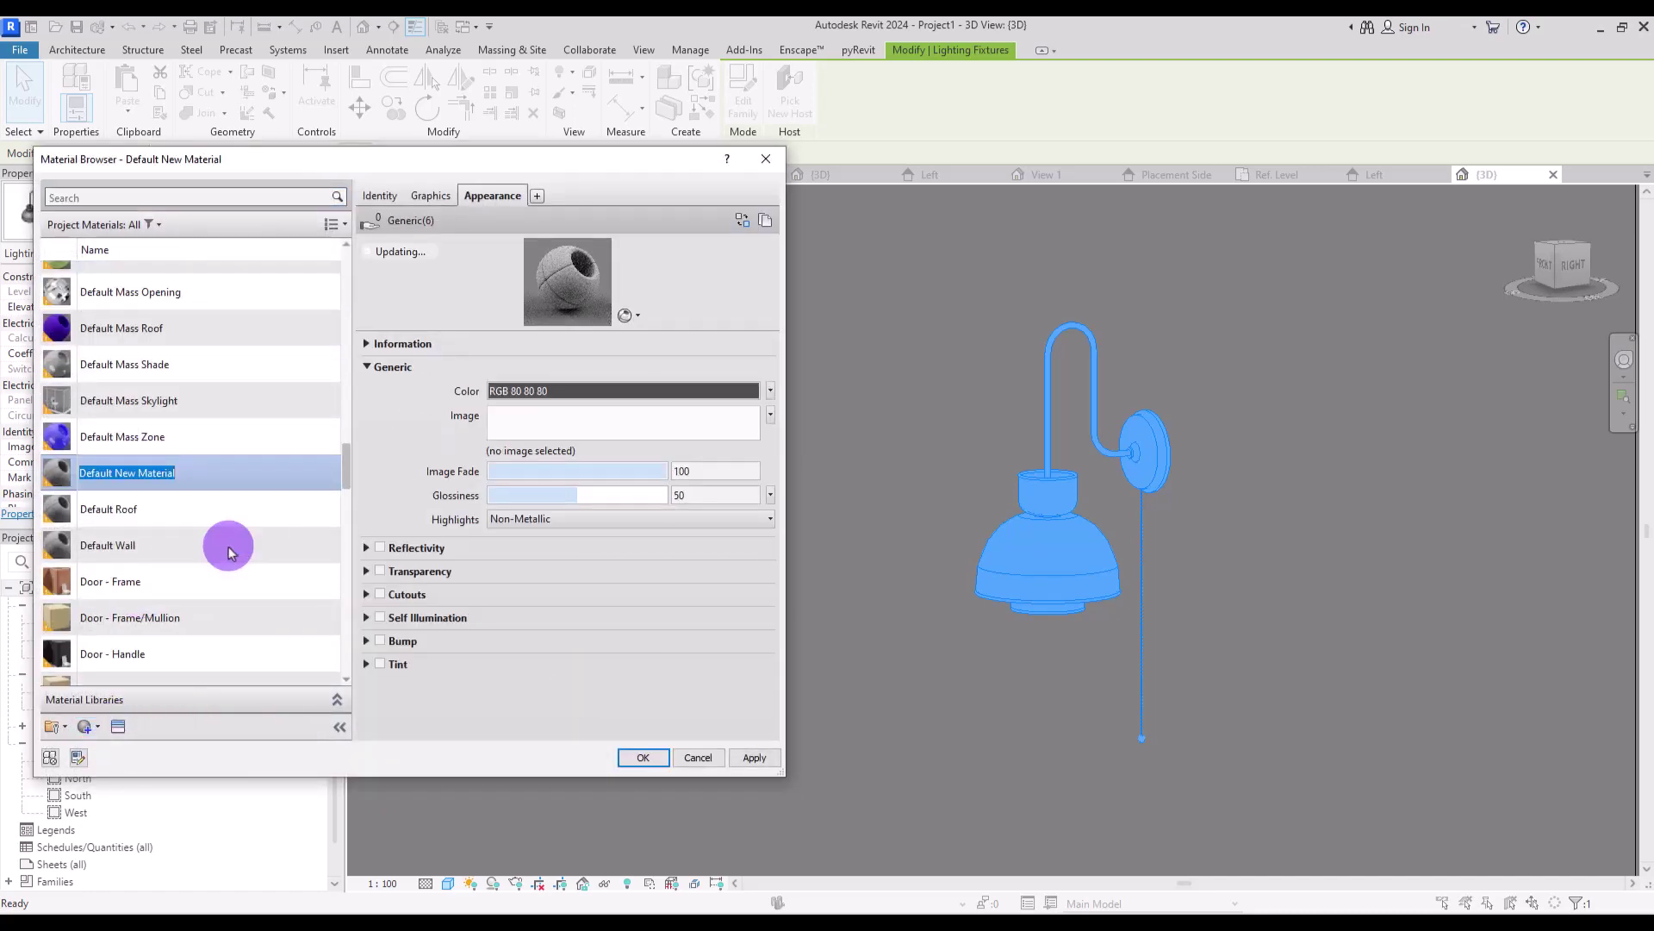
key(Return)
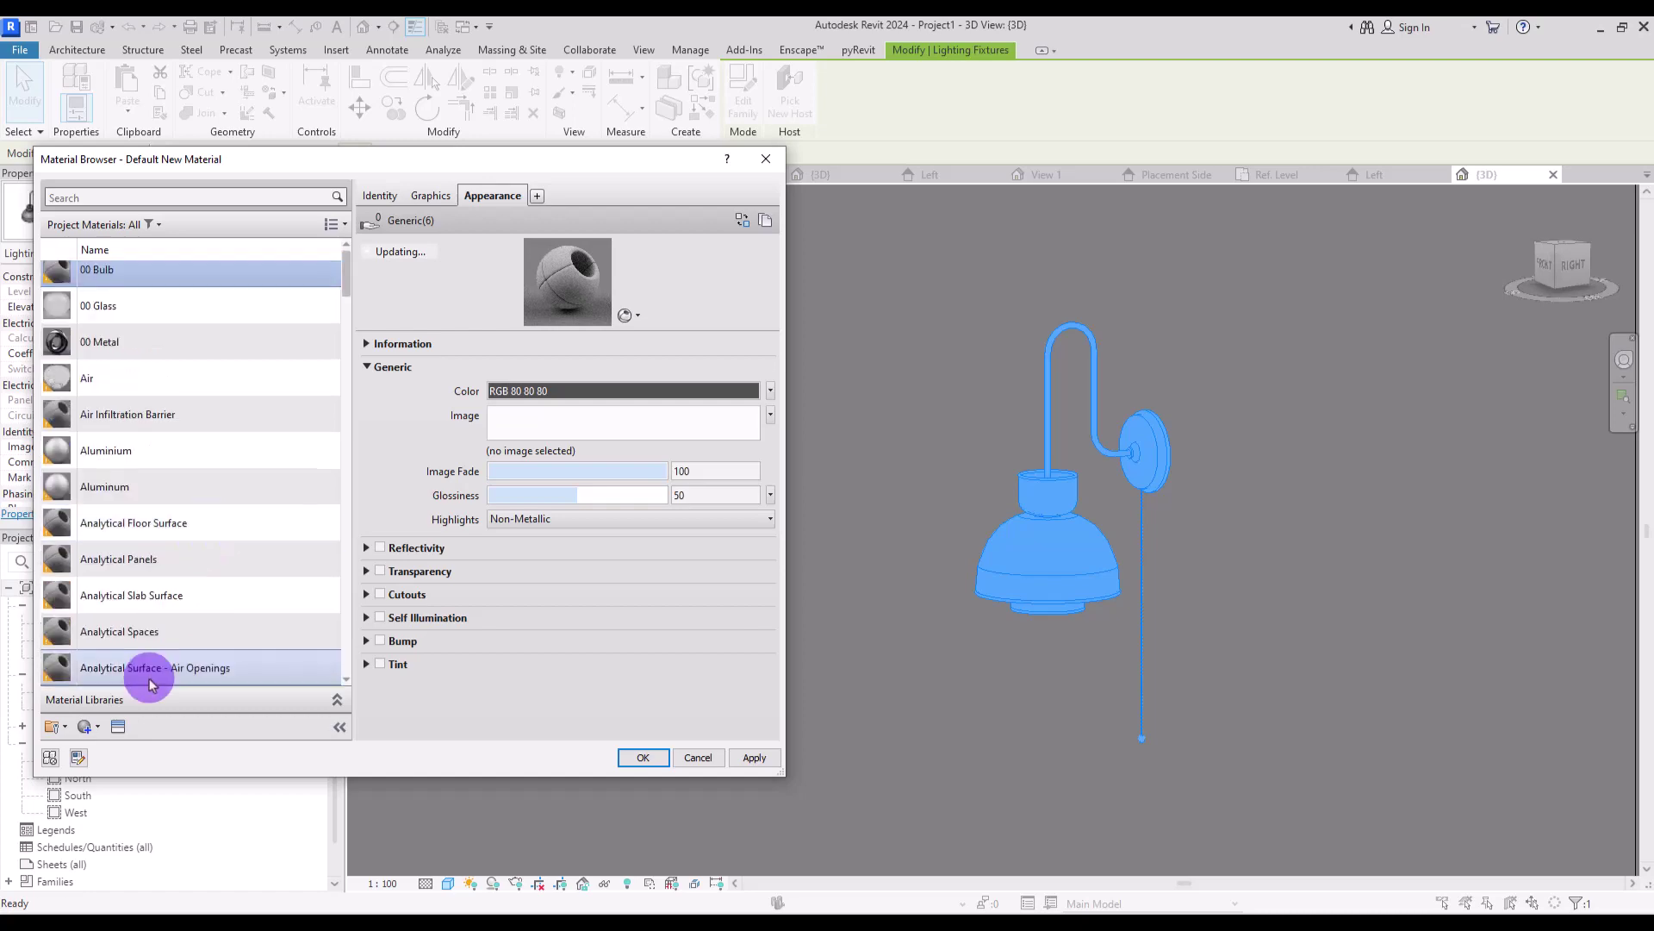
Replace the 00 Bulb material's appearance with the Clear glazing asset from the Glass appearance library.
click(118, 726)
click(277, 303)
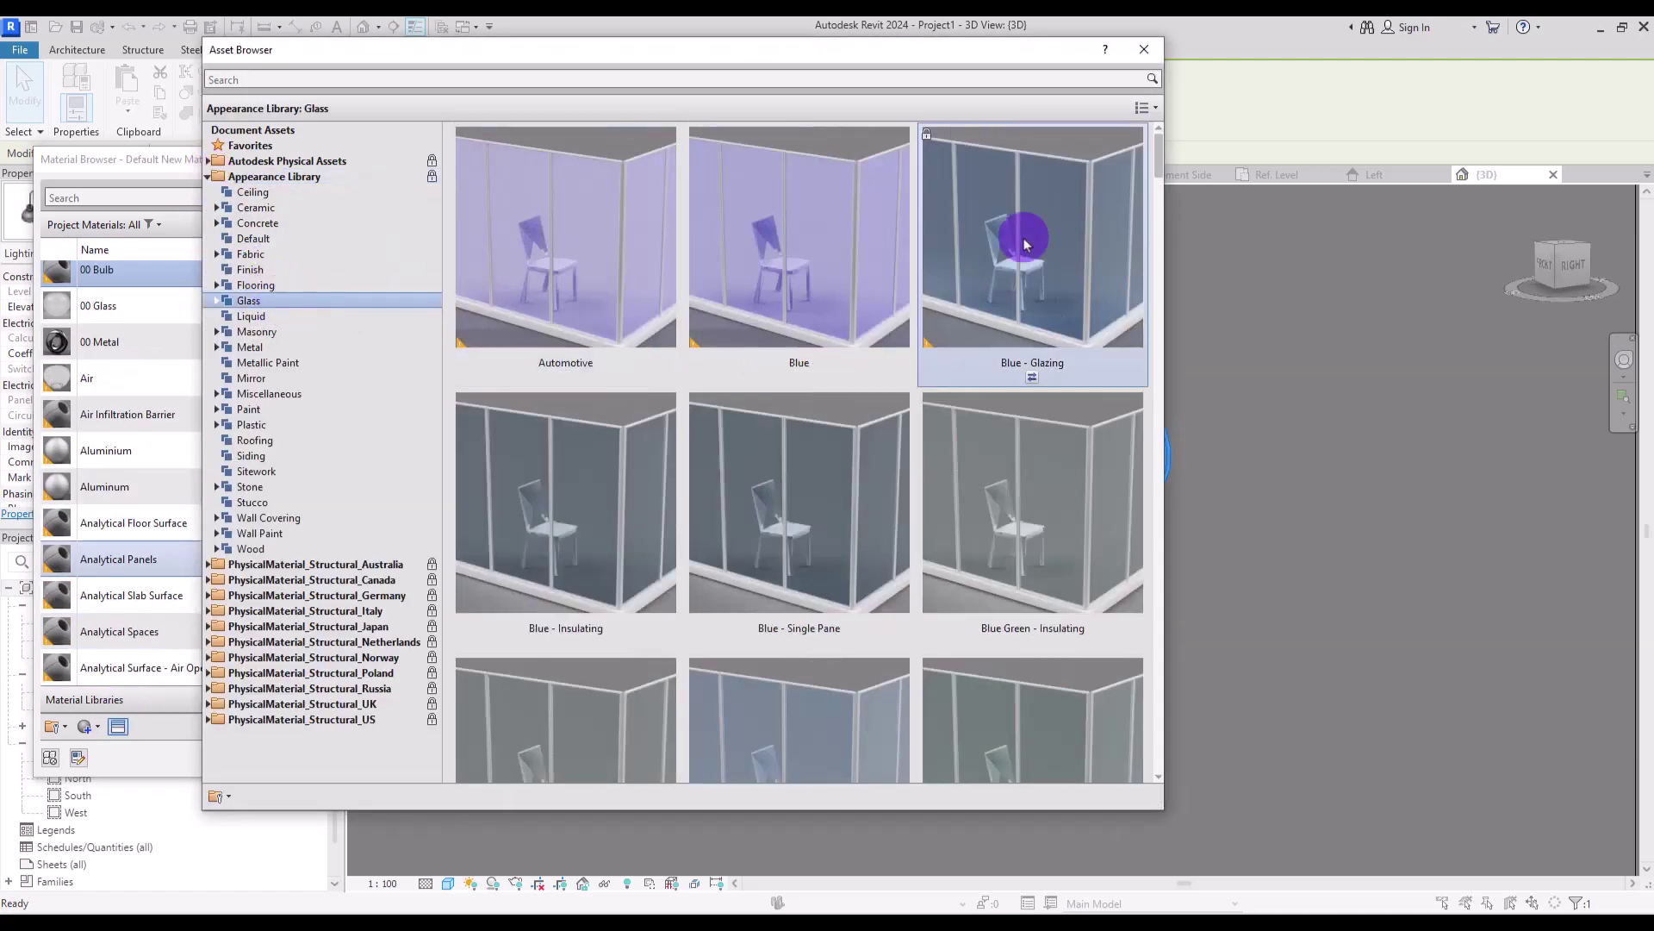
drag(1156, 147, 1176, 214)
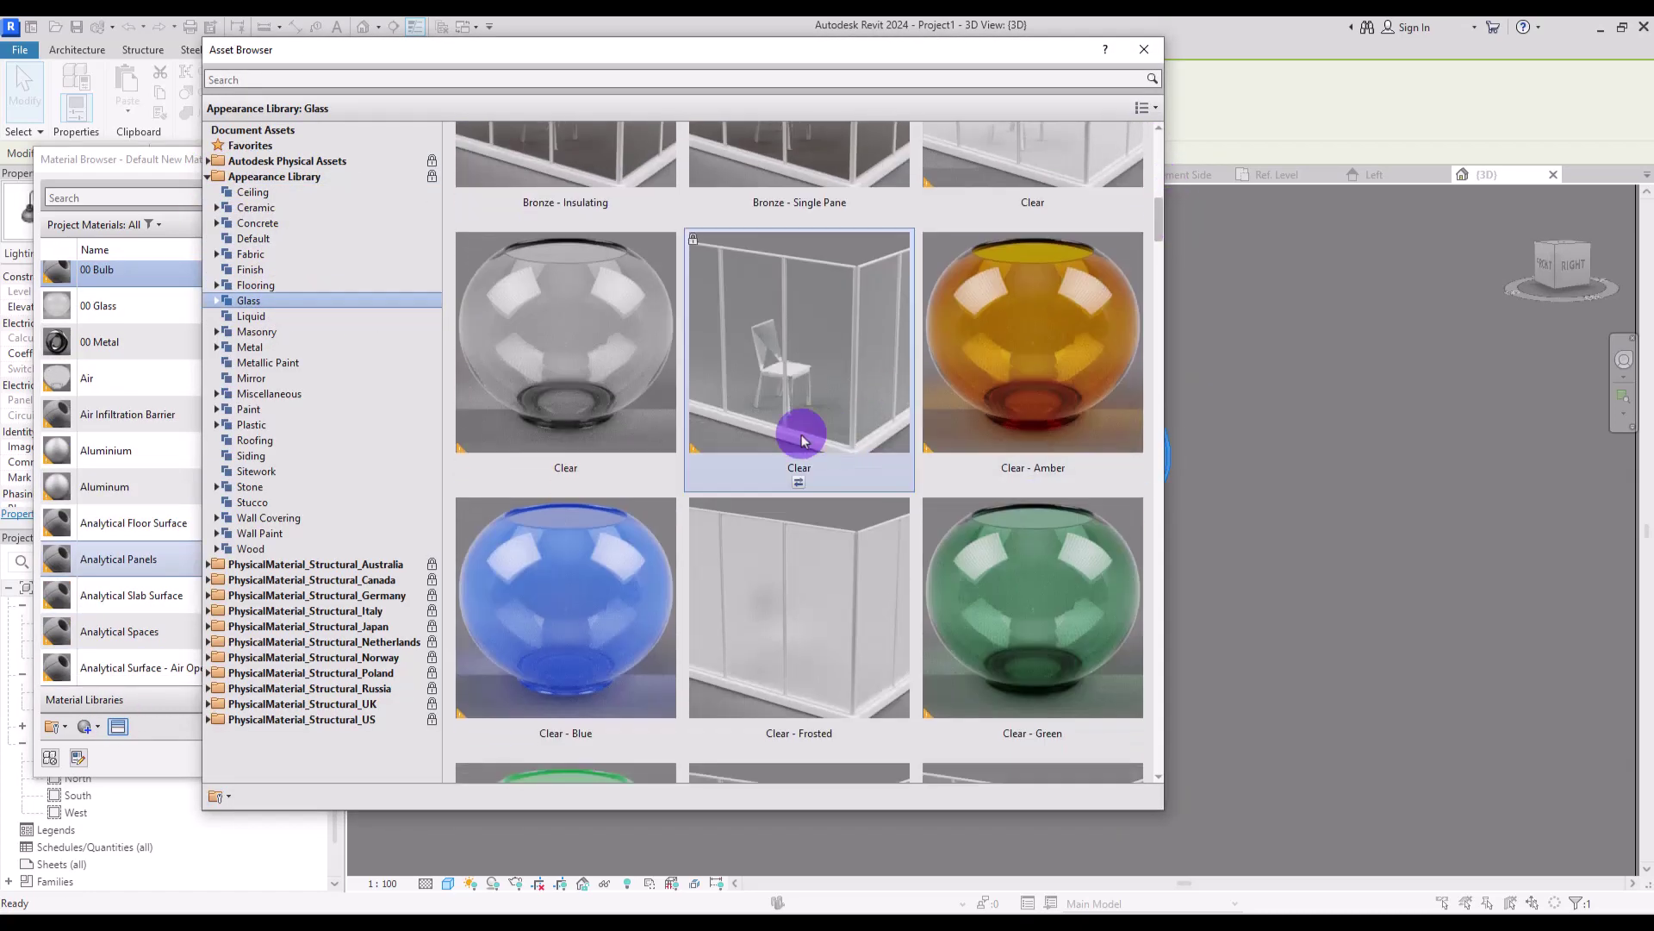
click(810, 485)
click(1144, 49)
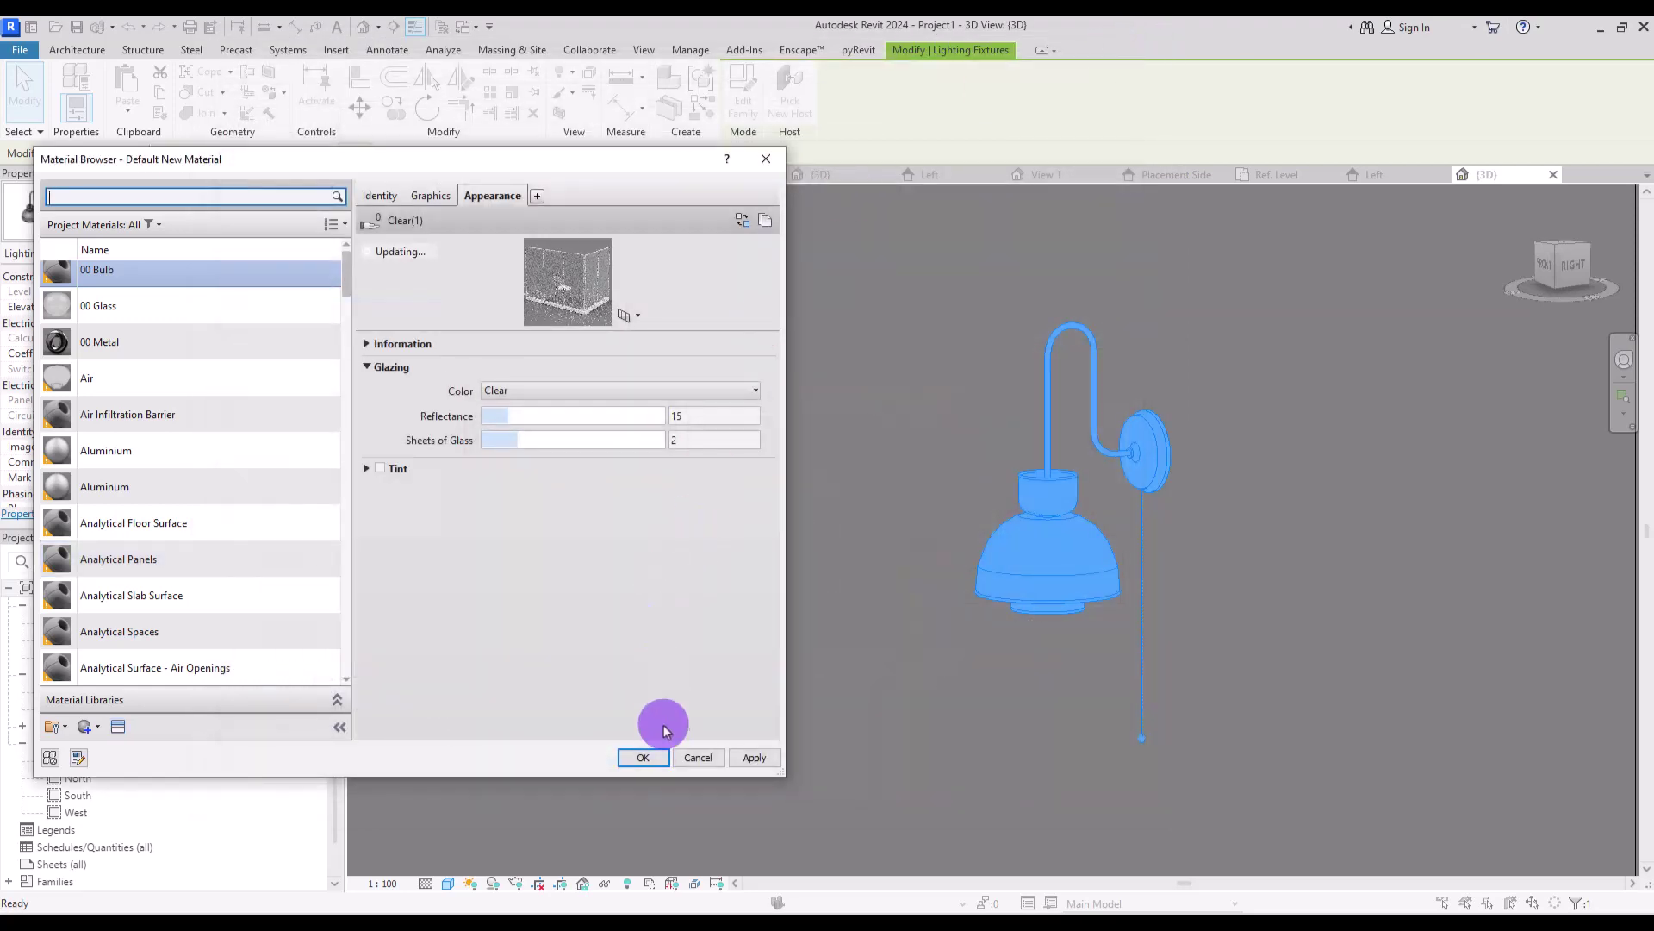